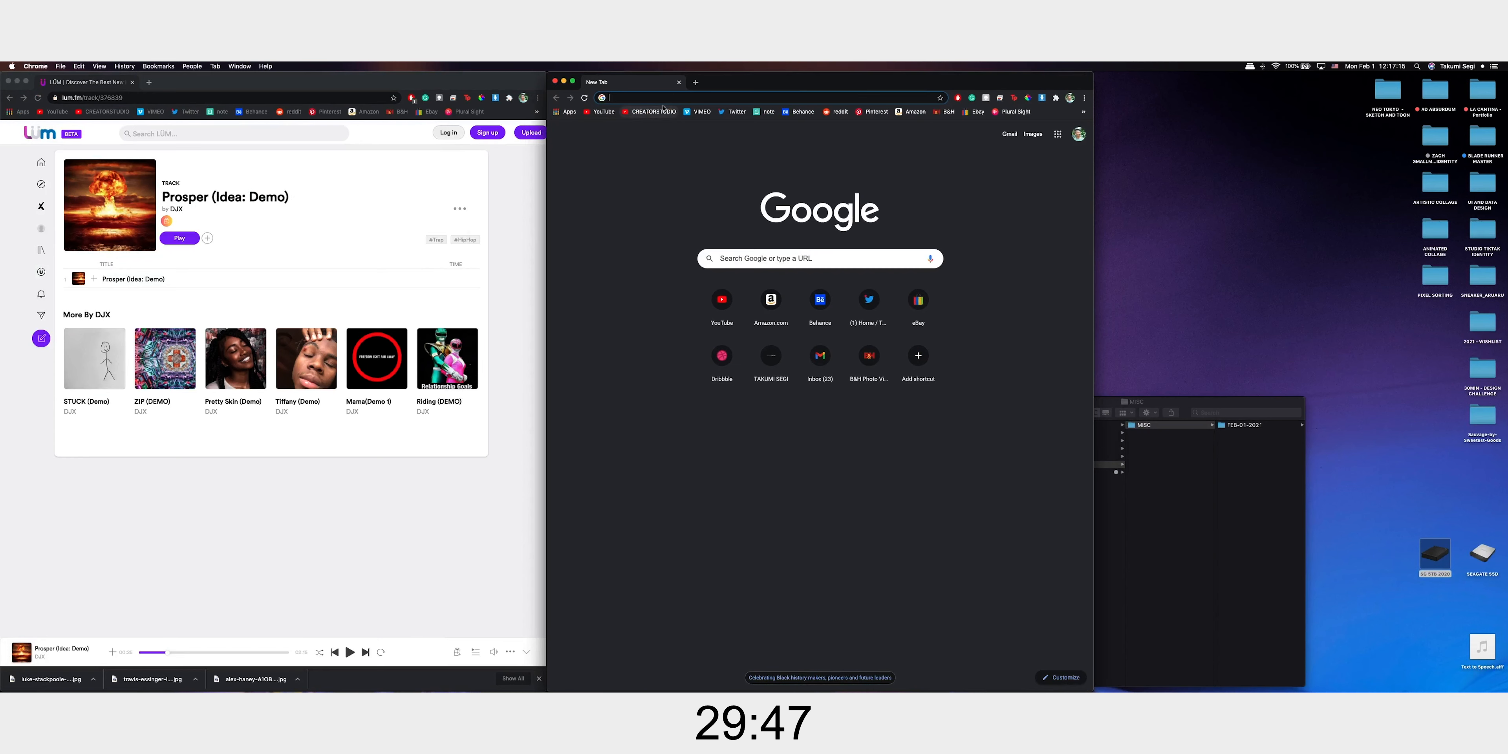
Search Google for "prosper meaning" and open the Merriam-Webster definition of prosper
type("prosper me")
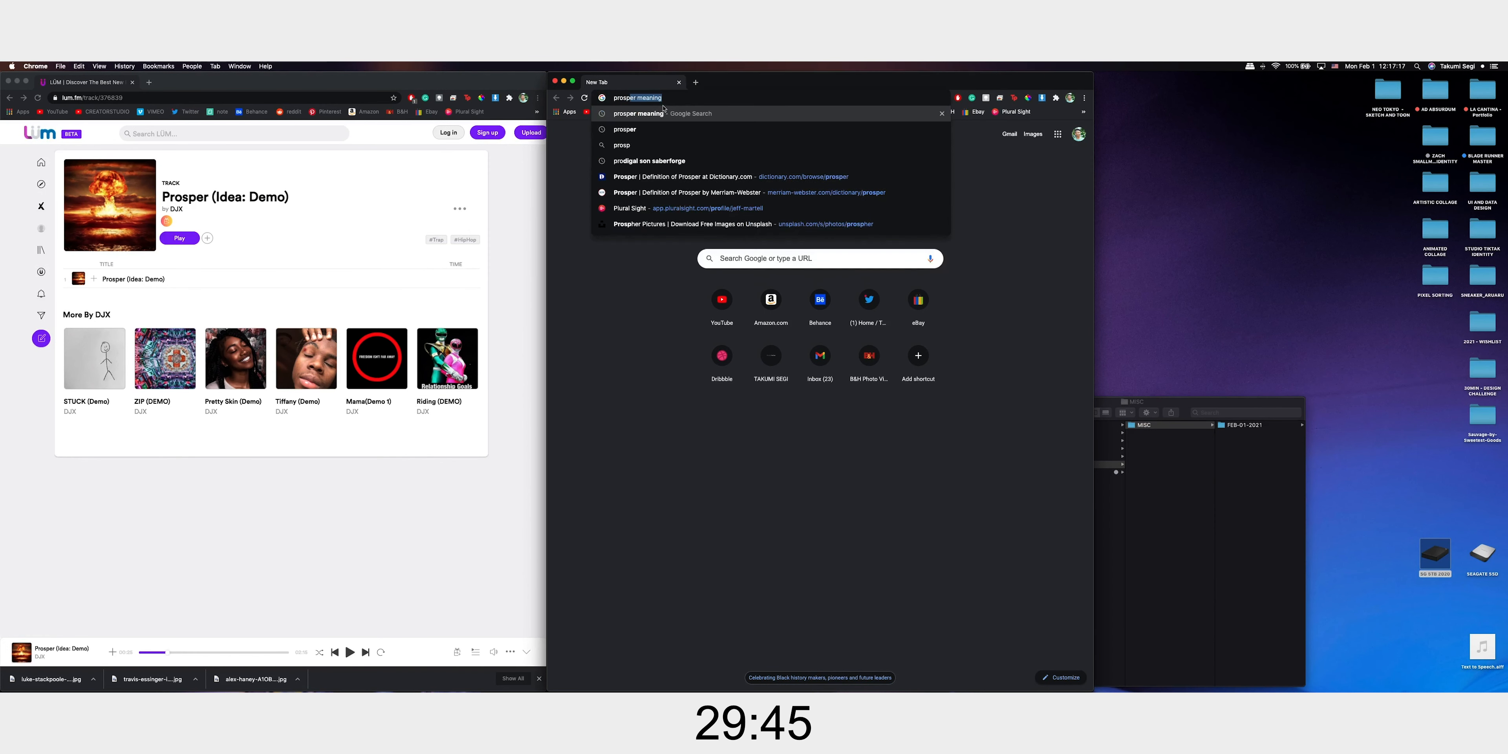
type("aning")
key("Return")
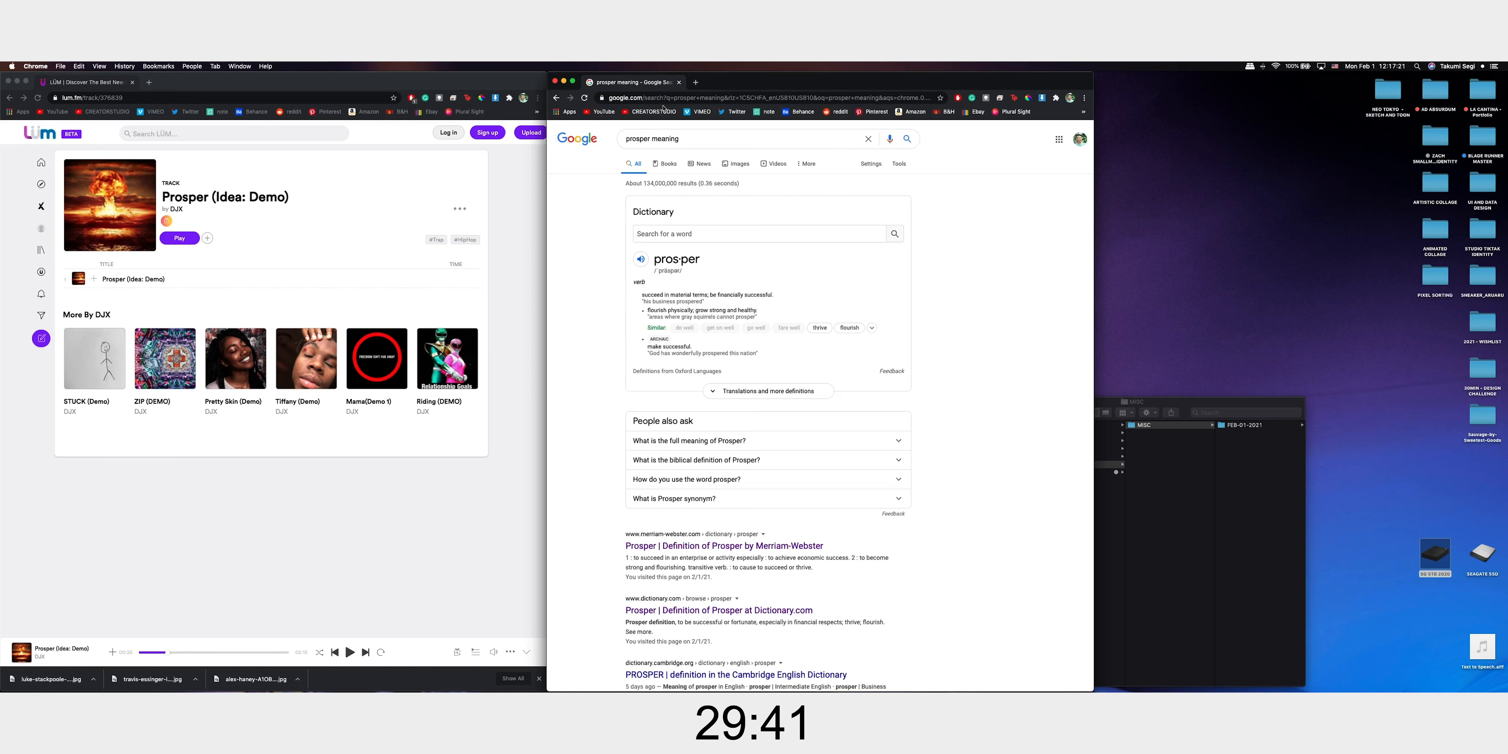
left_click(817, 545)
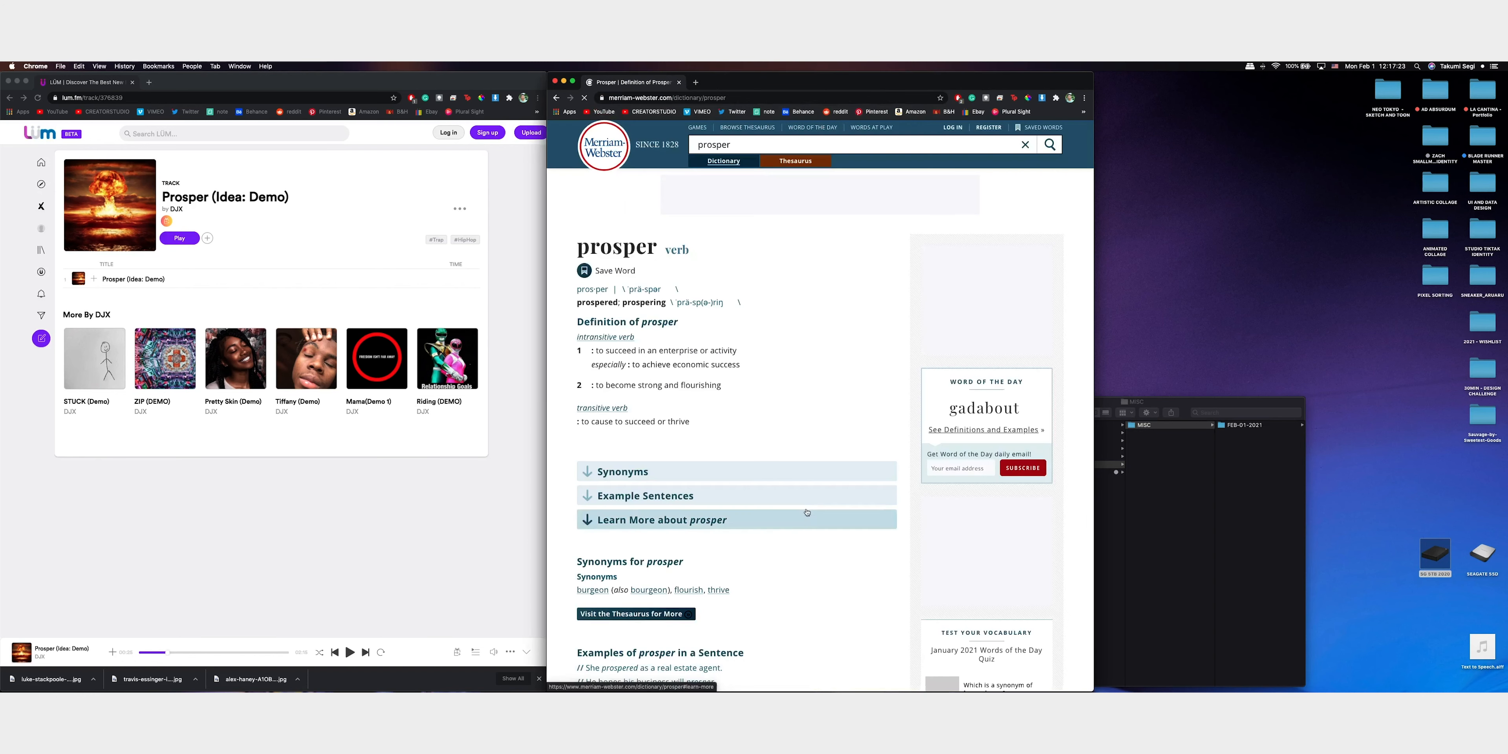
Read Merriam-Webster's definitions of prosper, highlight "to become strong and flourishing", and check the Synonyms section
scroll(817, 458, "down", 3)
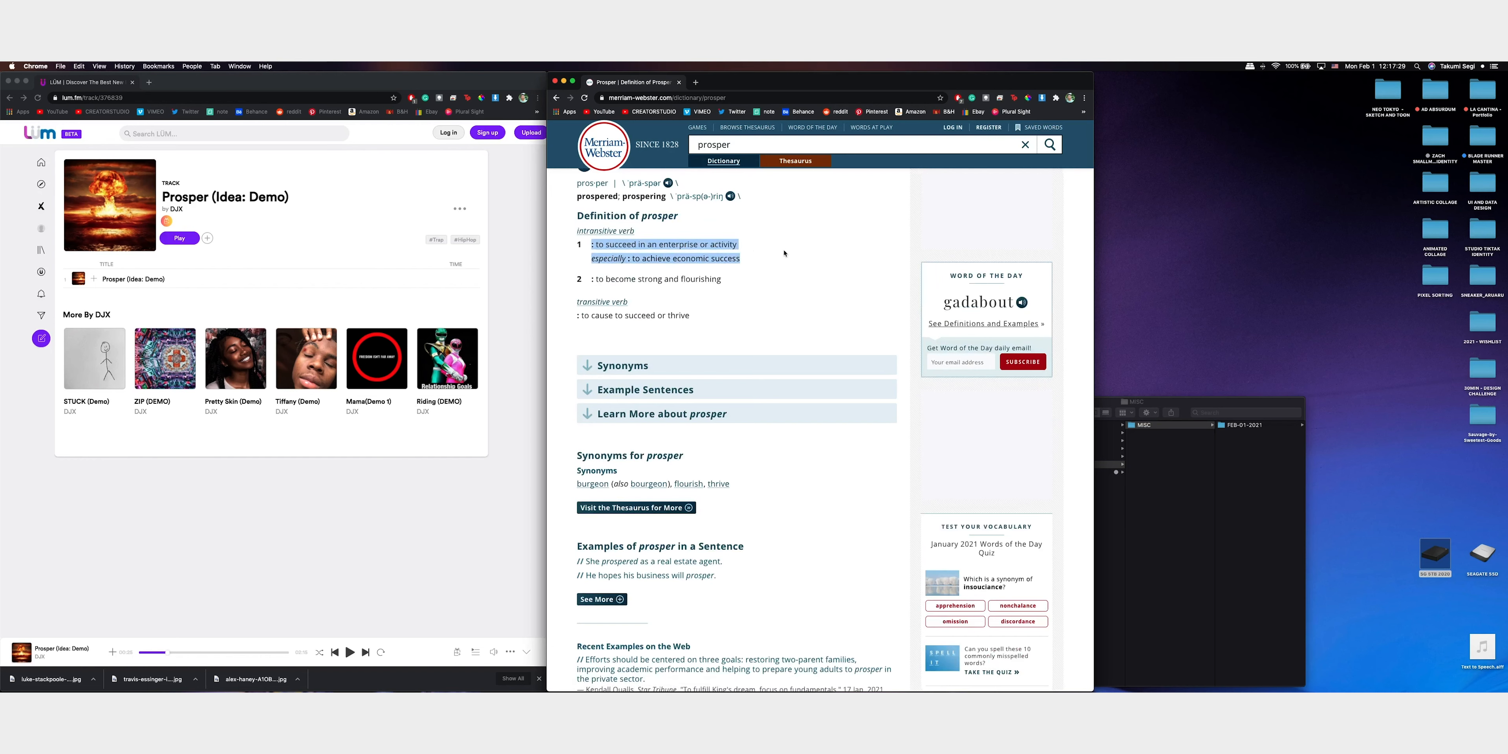
scroll(785, 253, "up", 1)
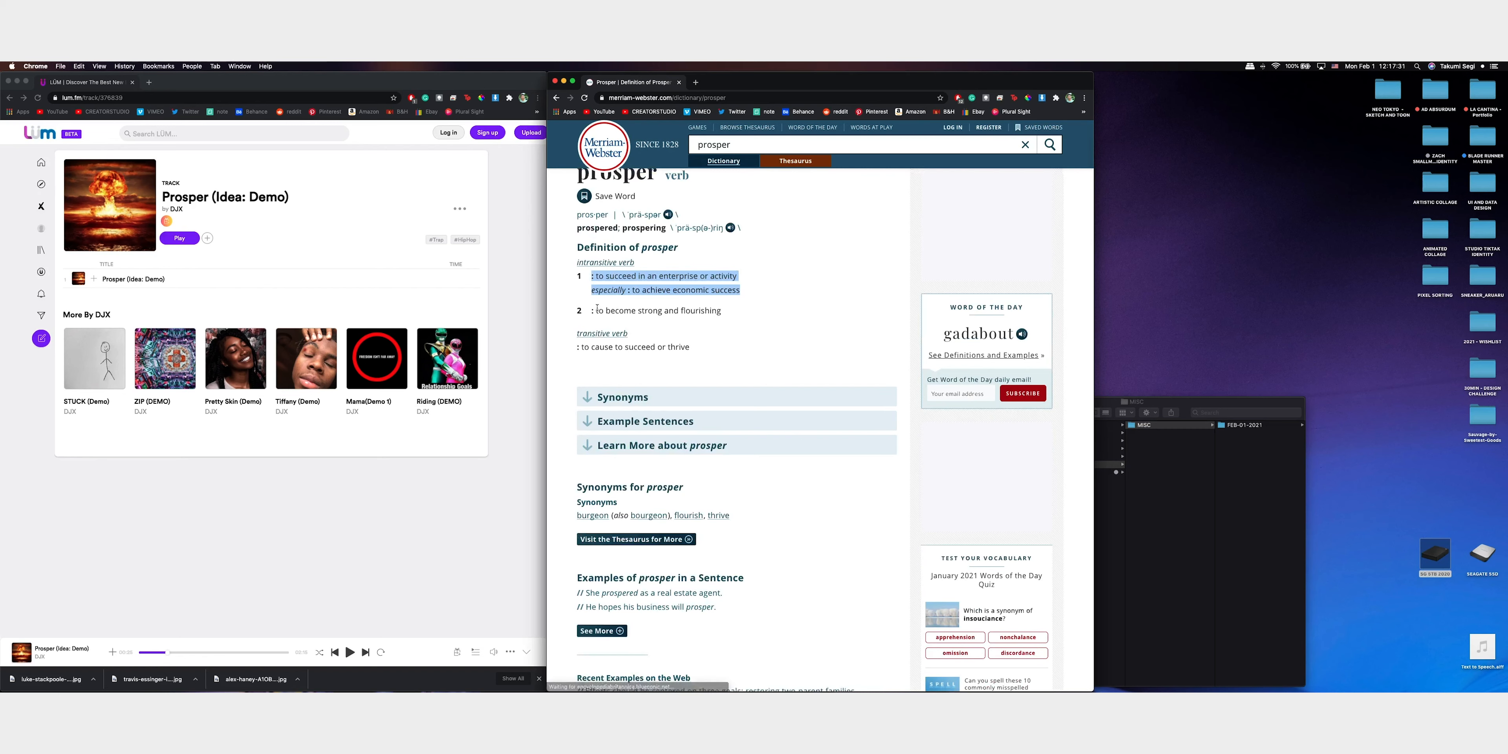
left_click_drag(597, 311, 786, 318)
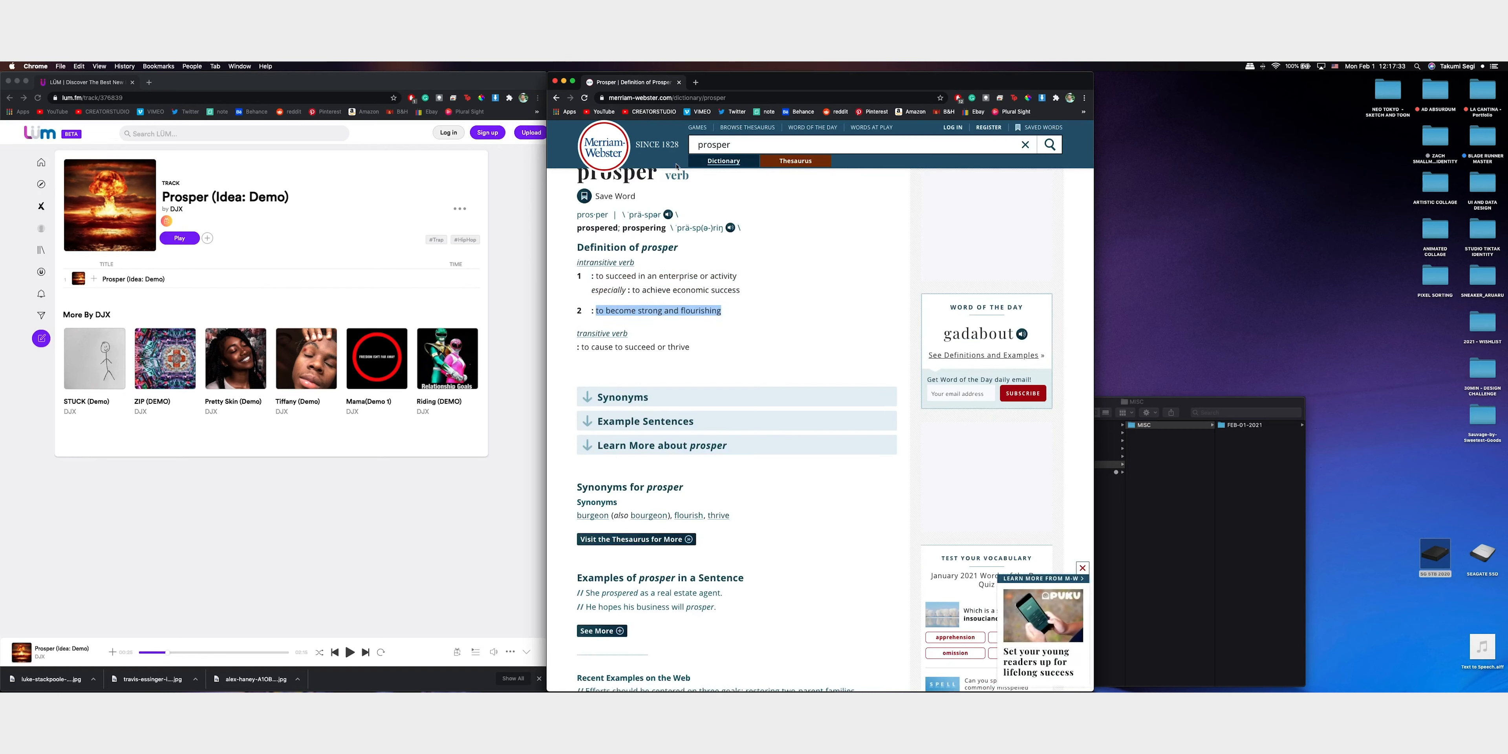
scroll(720, 246, "down", 3)
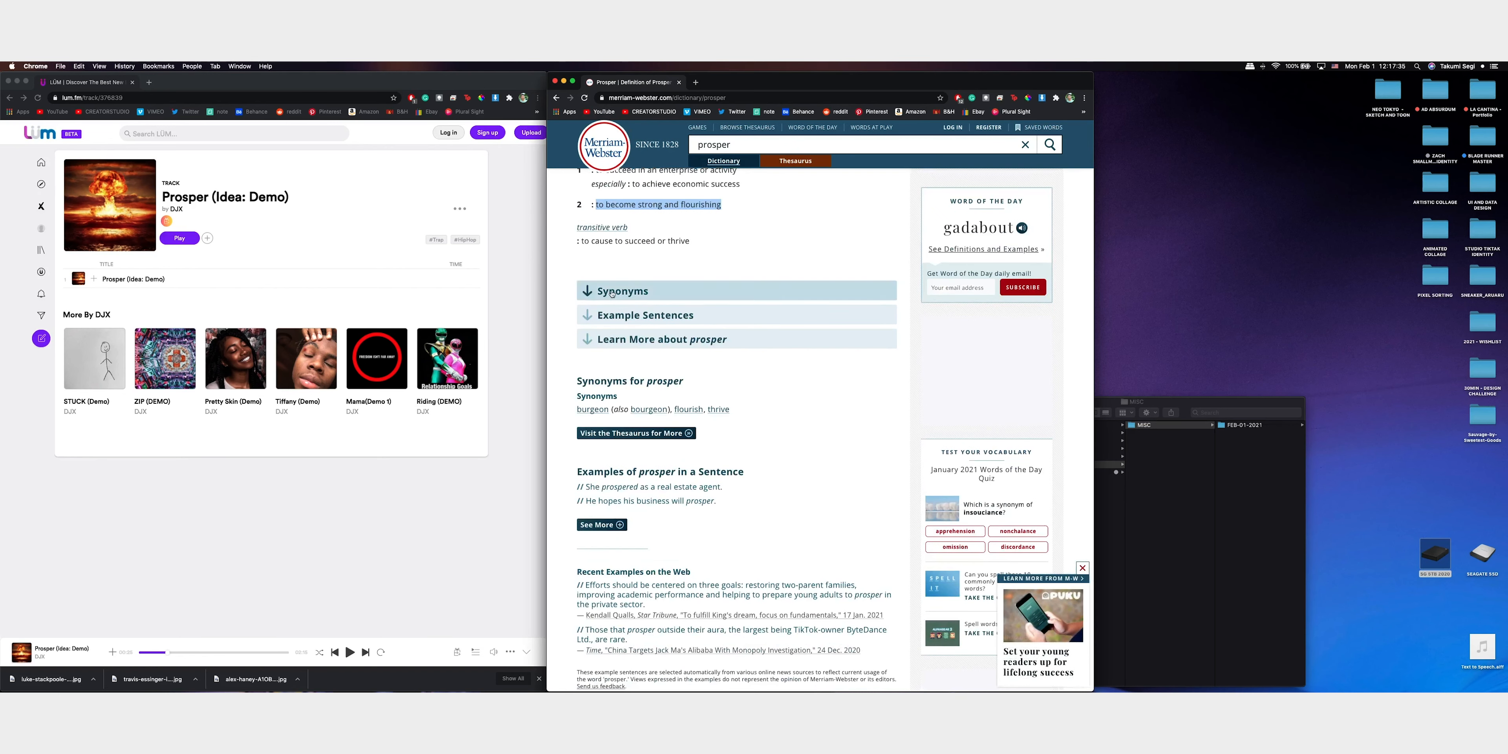
left_click(756, 292)
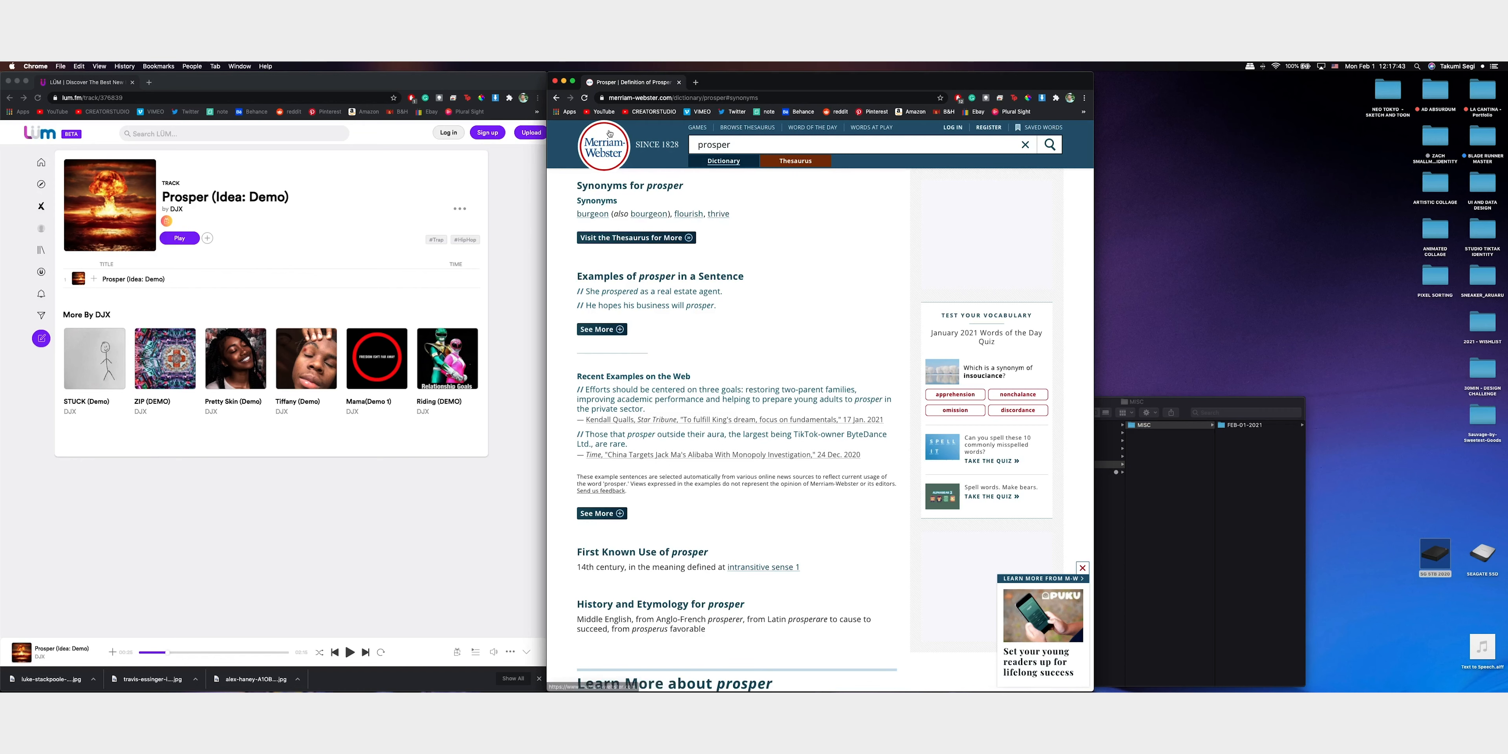
Return to the search results, open the Dictionary.com entry for prosper, and examine its definitions, antonyms and origin
left_click(557, 99)
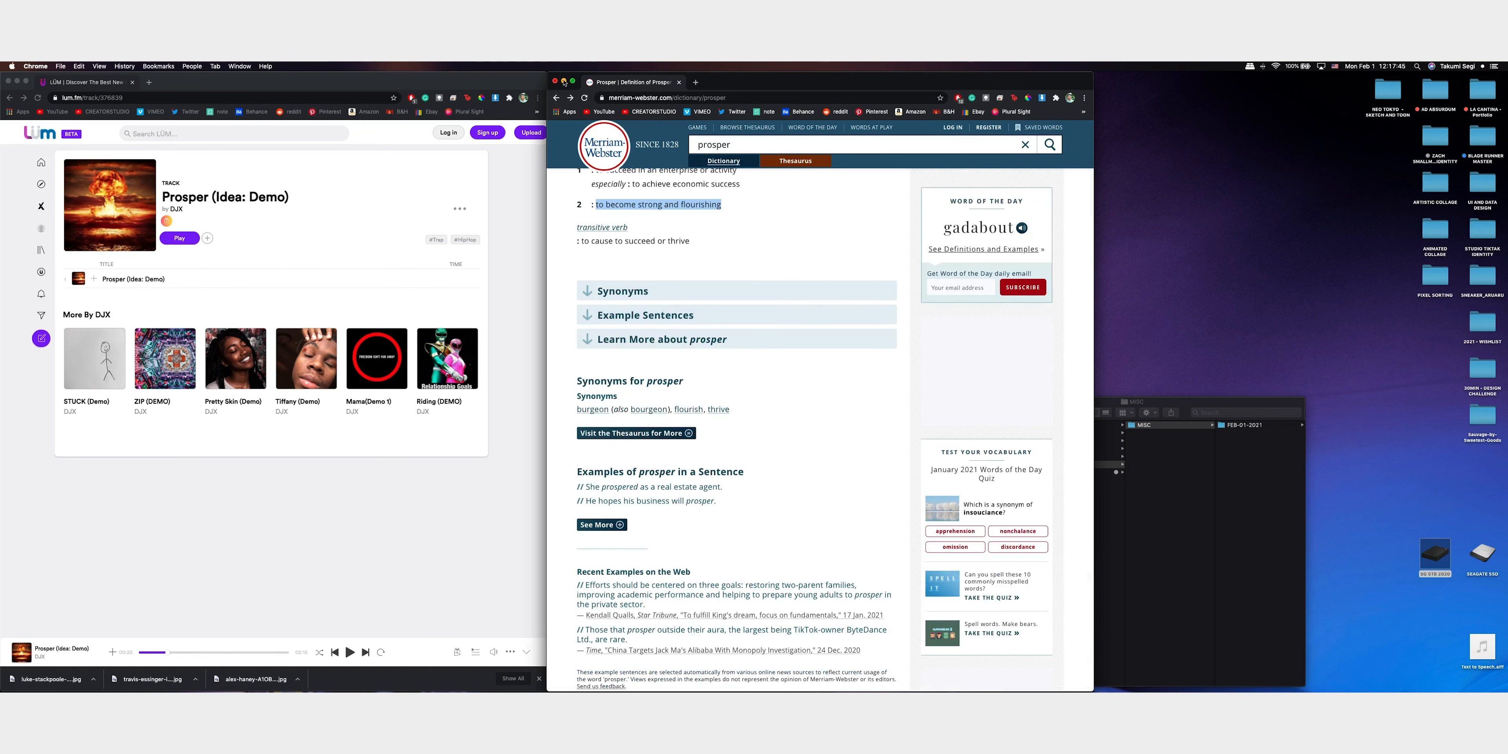
left_click(556, 98)
left_click(556, 98)
scroll(795, 322, "down", 5)
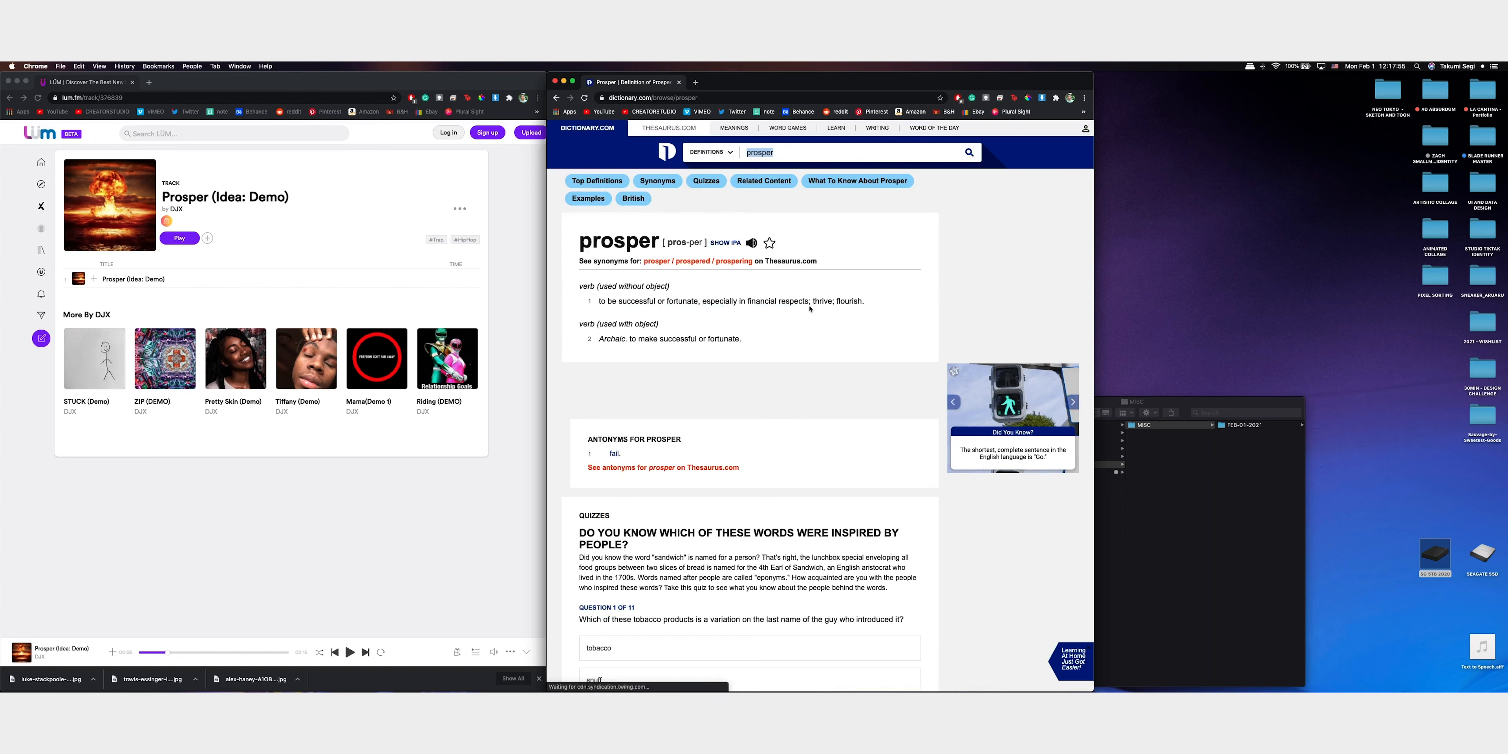
scroll(878, 304, "down", 2)
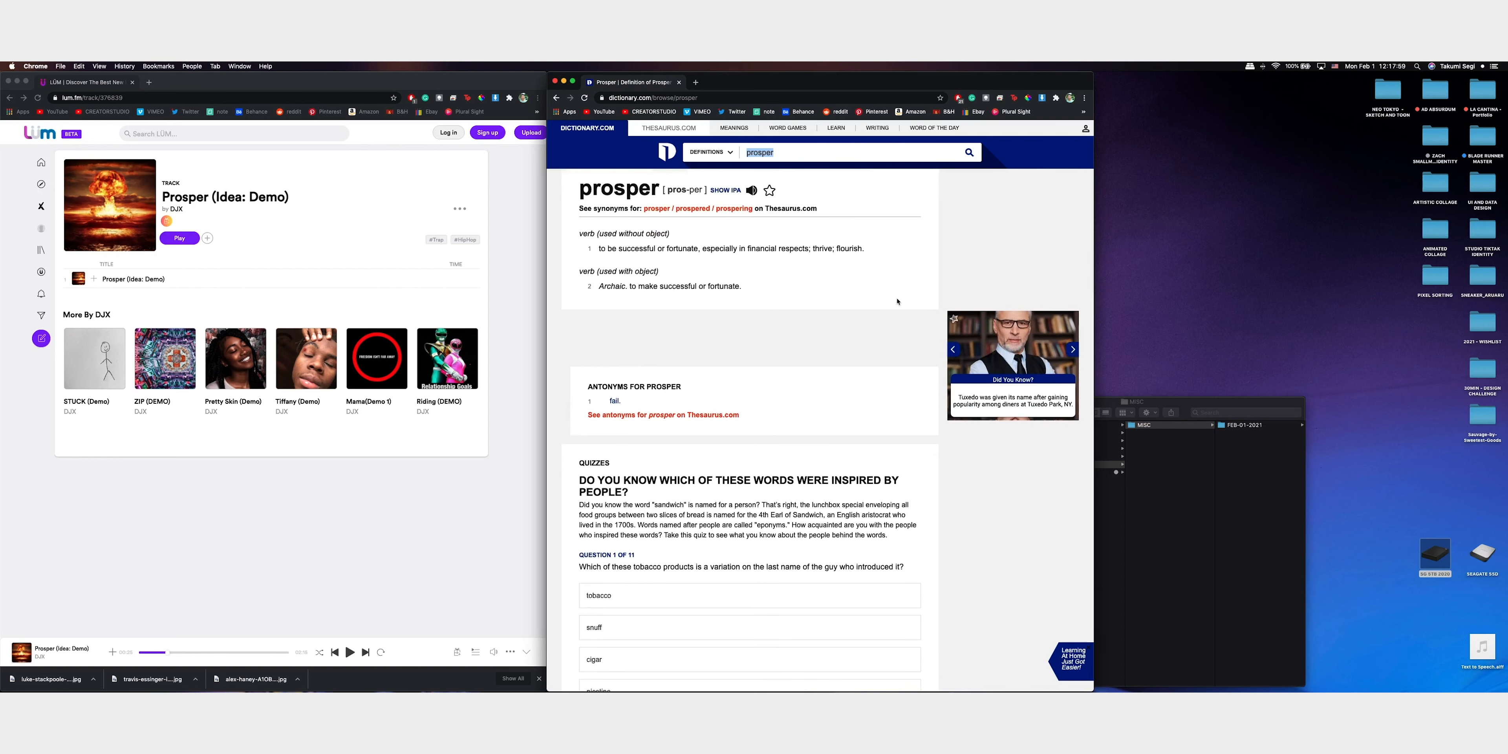
scroll(897, 302, "down", 6)
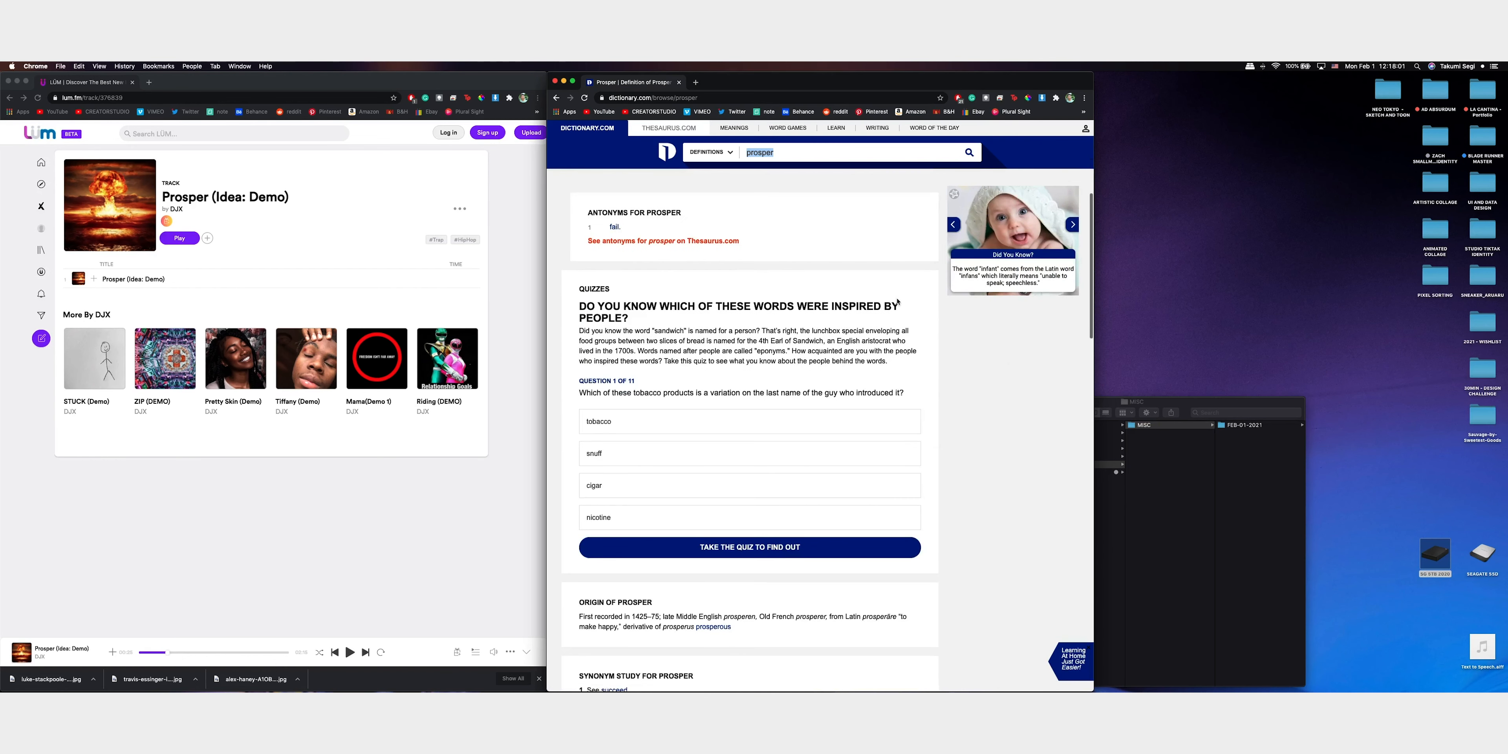
scroll(897, 302, "down", 4)
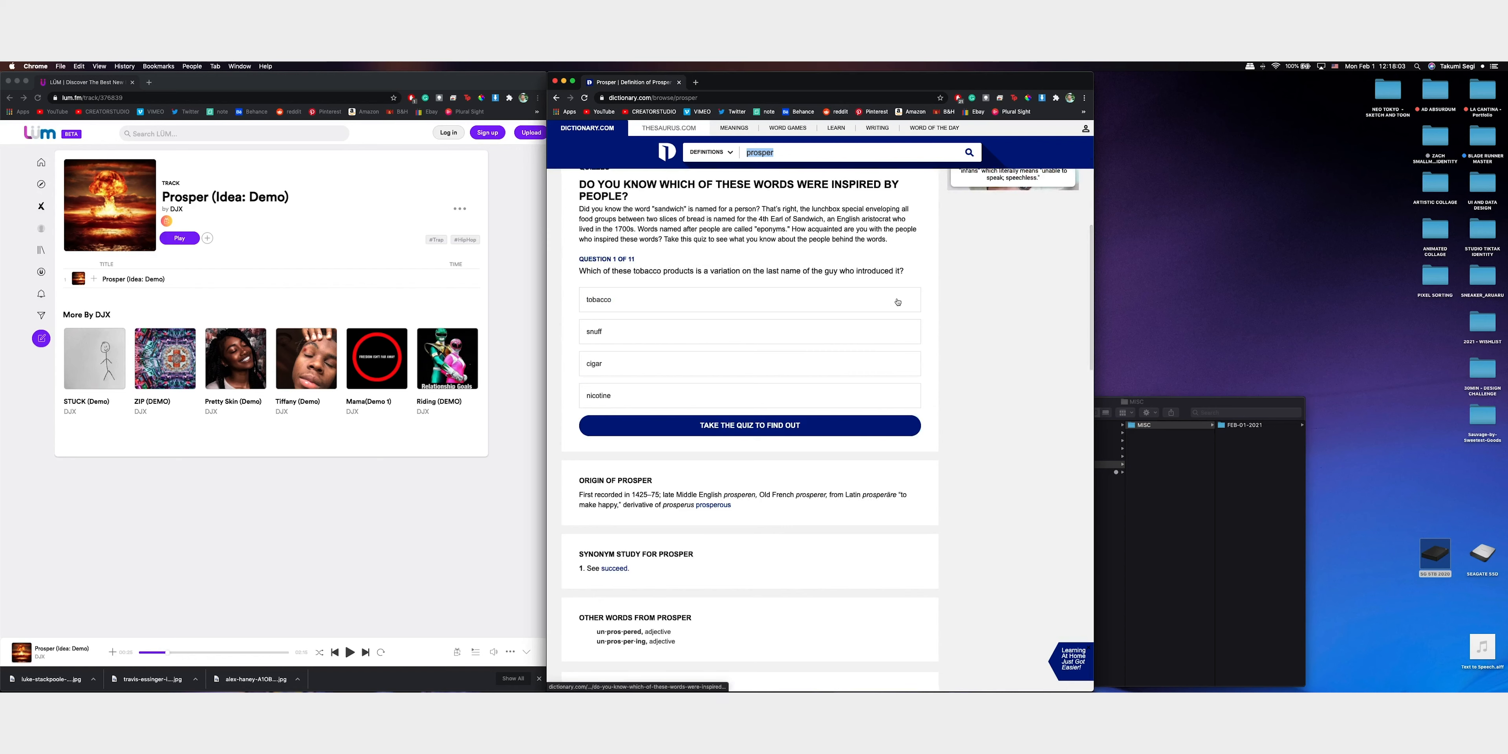
scroll(897, 302, "down", 2)
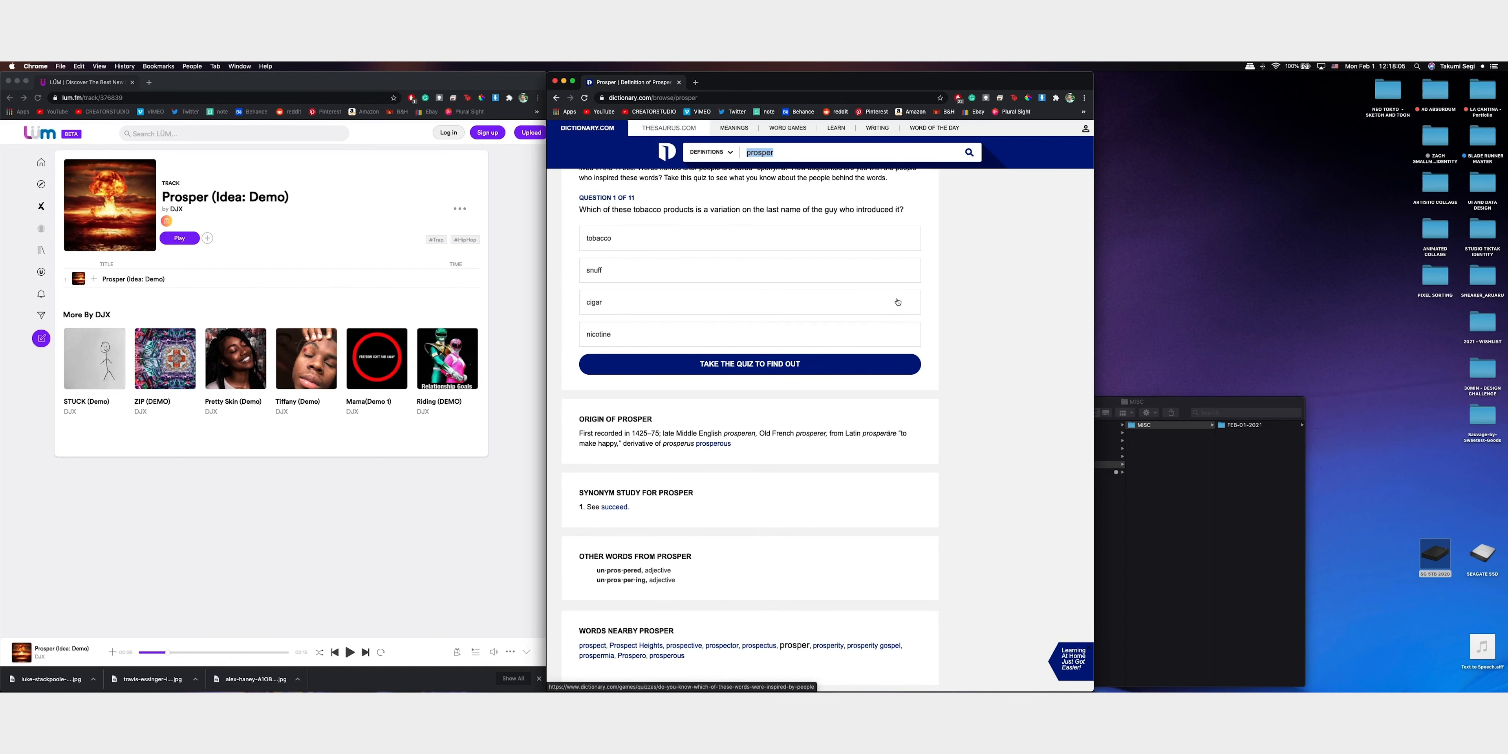
scroll(897, 302, "up", 16)
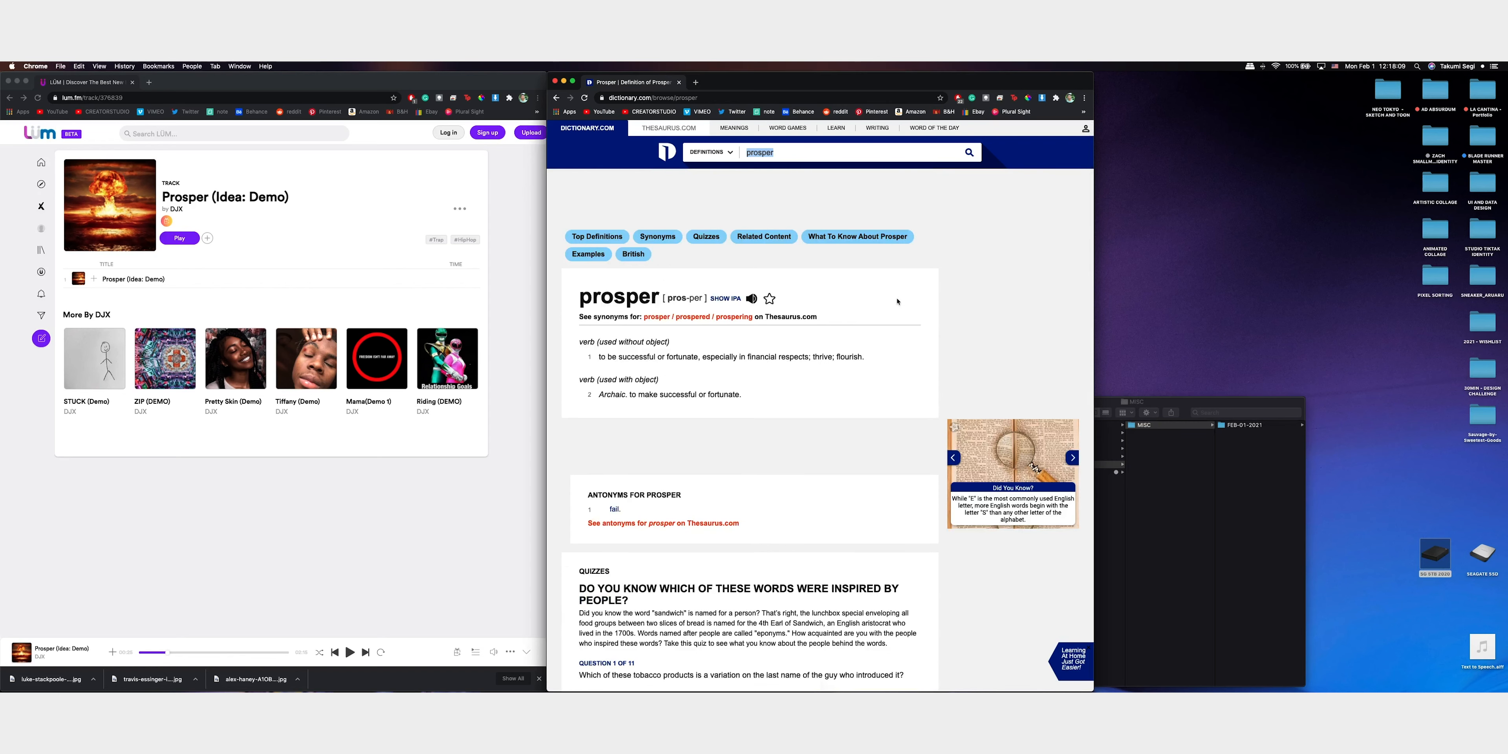
Open Pinterest in a separate browser window and arrange it beside the Dictionary.com window
left_click_drag(755, 79, 963, 79)
left_click(505, 82)
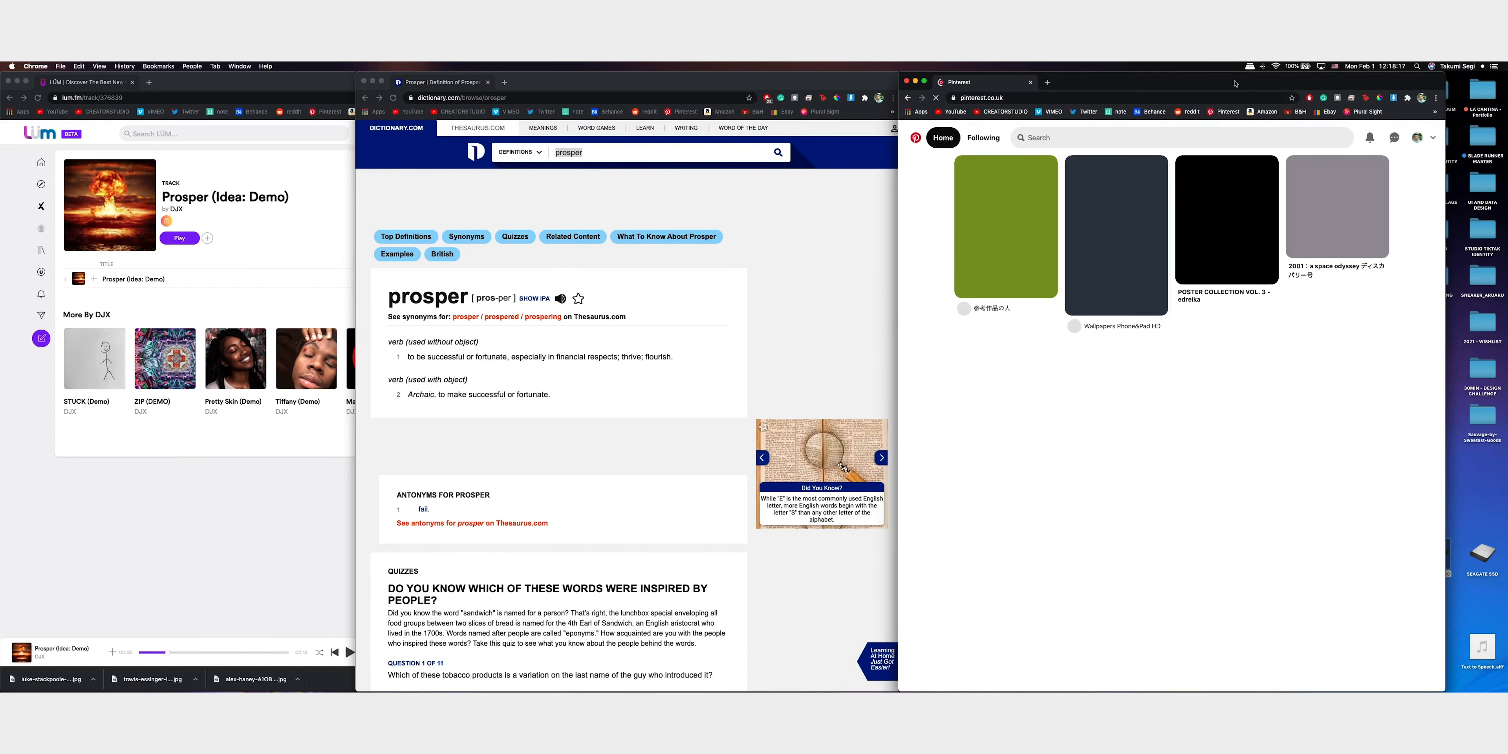
left_click_drag(708, 81, 397, 81)
left_click_drag(1376, 81, 1159, 67)
double_click(1120, 76)
Search Pinterest for "beeple c4d"
left_click(923, 138)
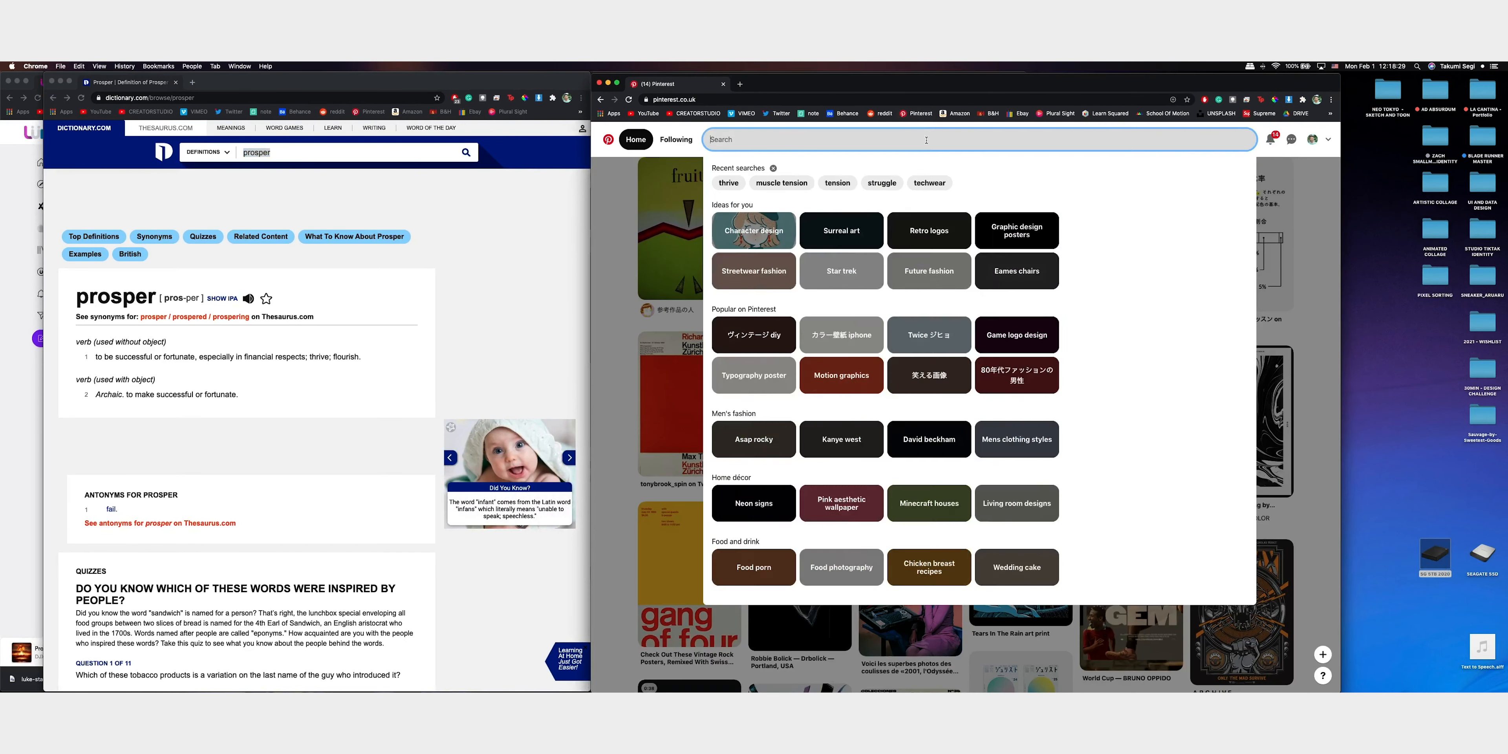
type("b")
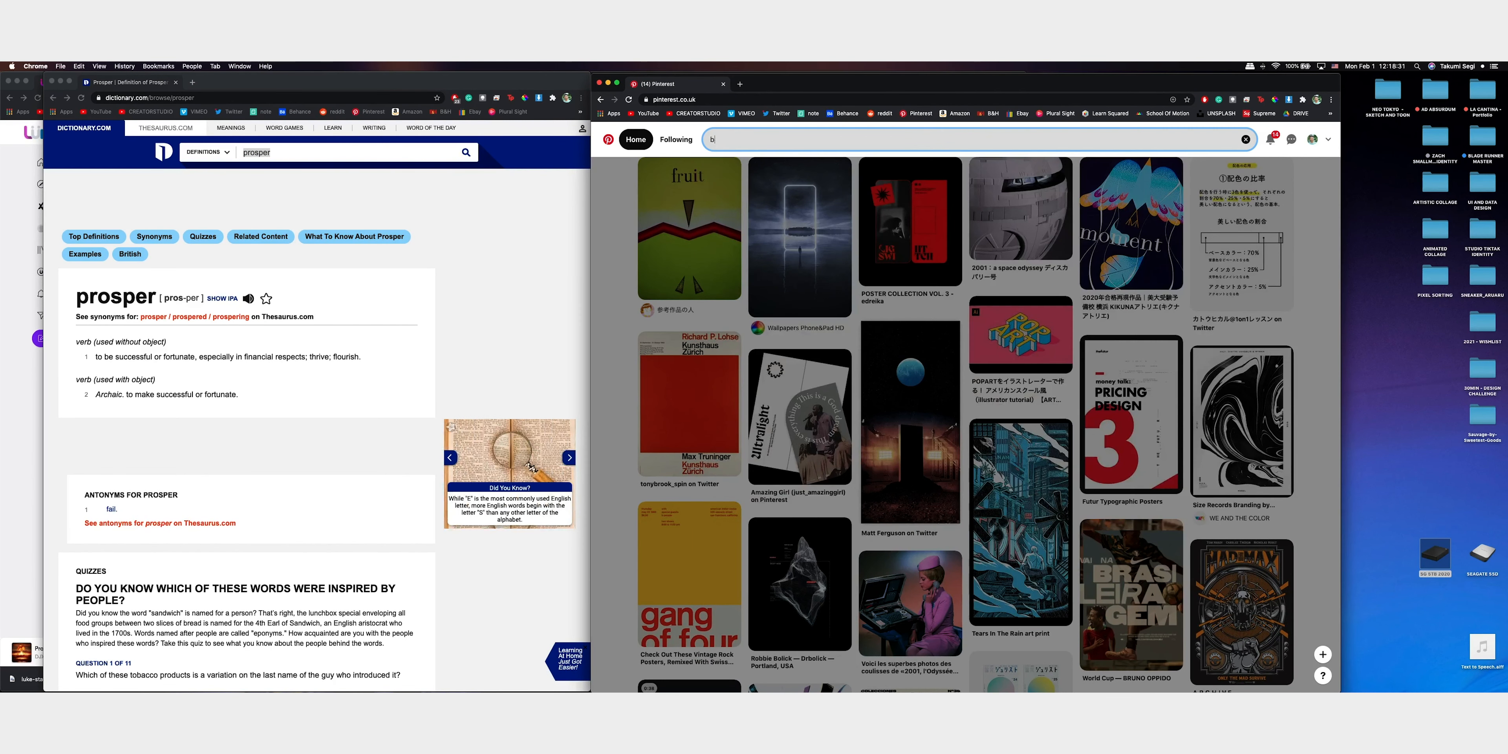
type("eeple c4d")
key("Return")
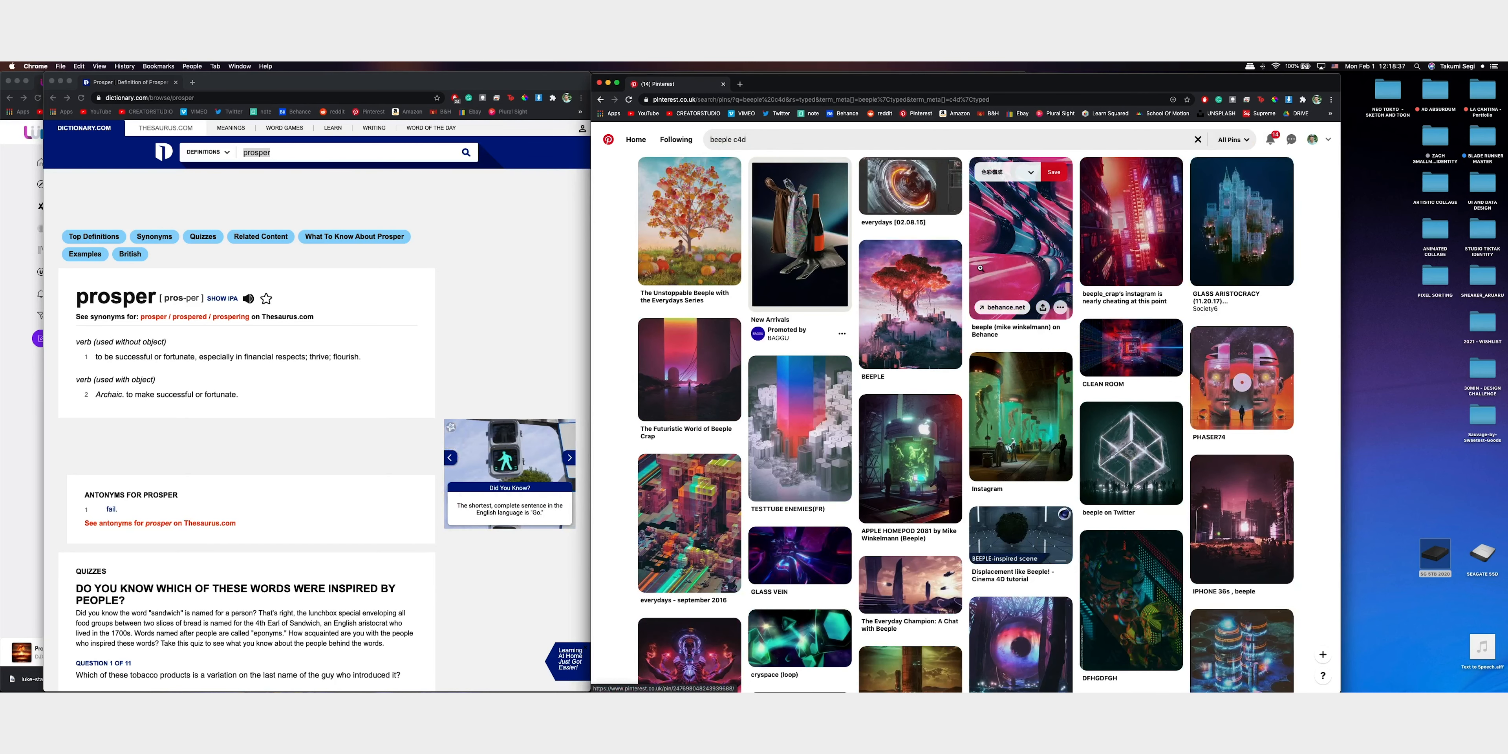
Browse the beeple c4d pins for reference artwork, taking a closer look at "The Futuristic World of Beeple Crap"
scroll(1023, 286, "down", 3)
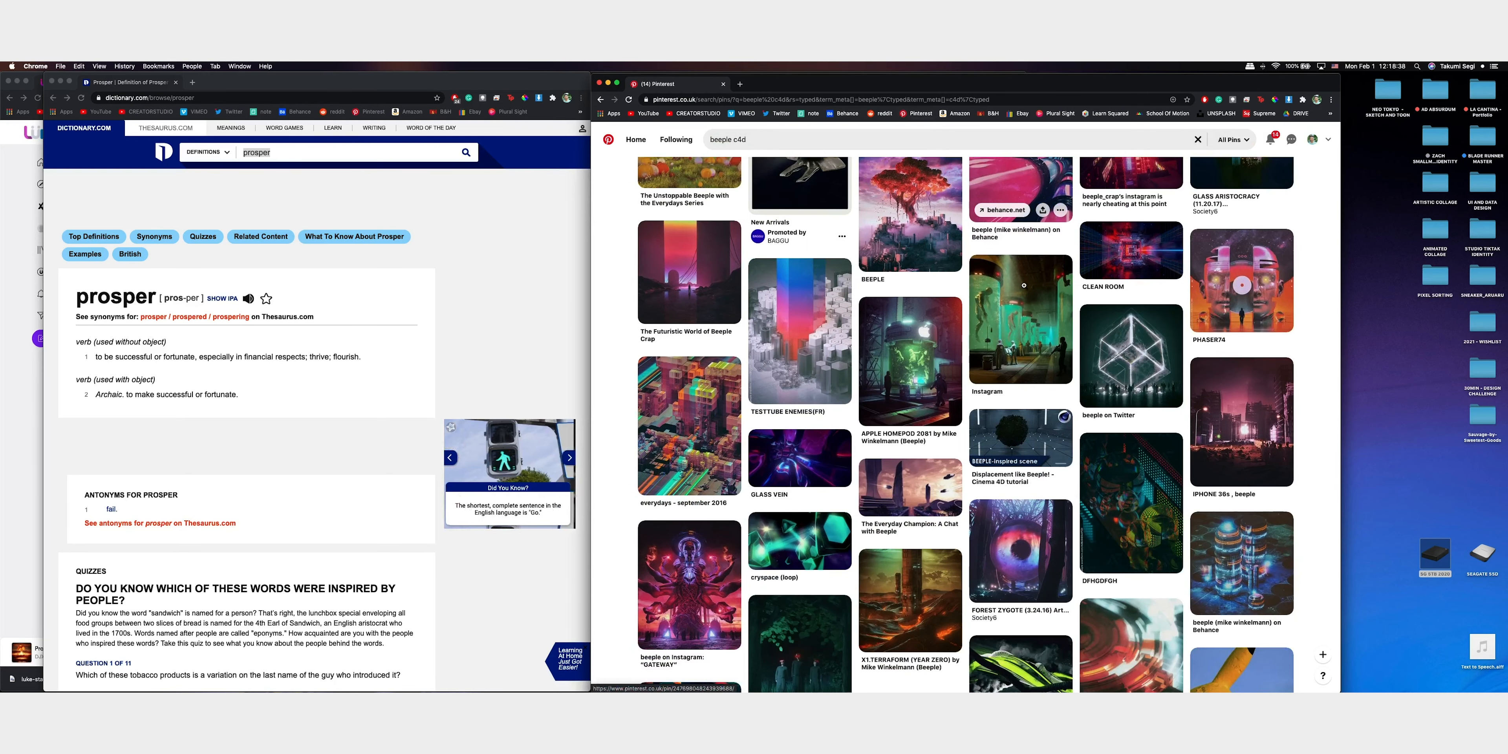
left_click(676, 287)
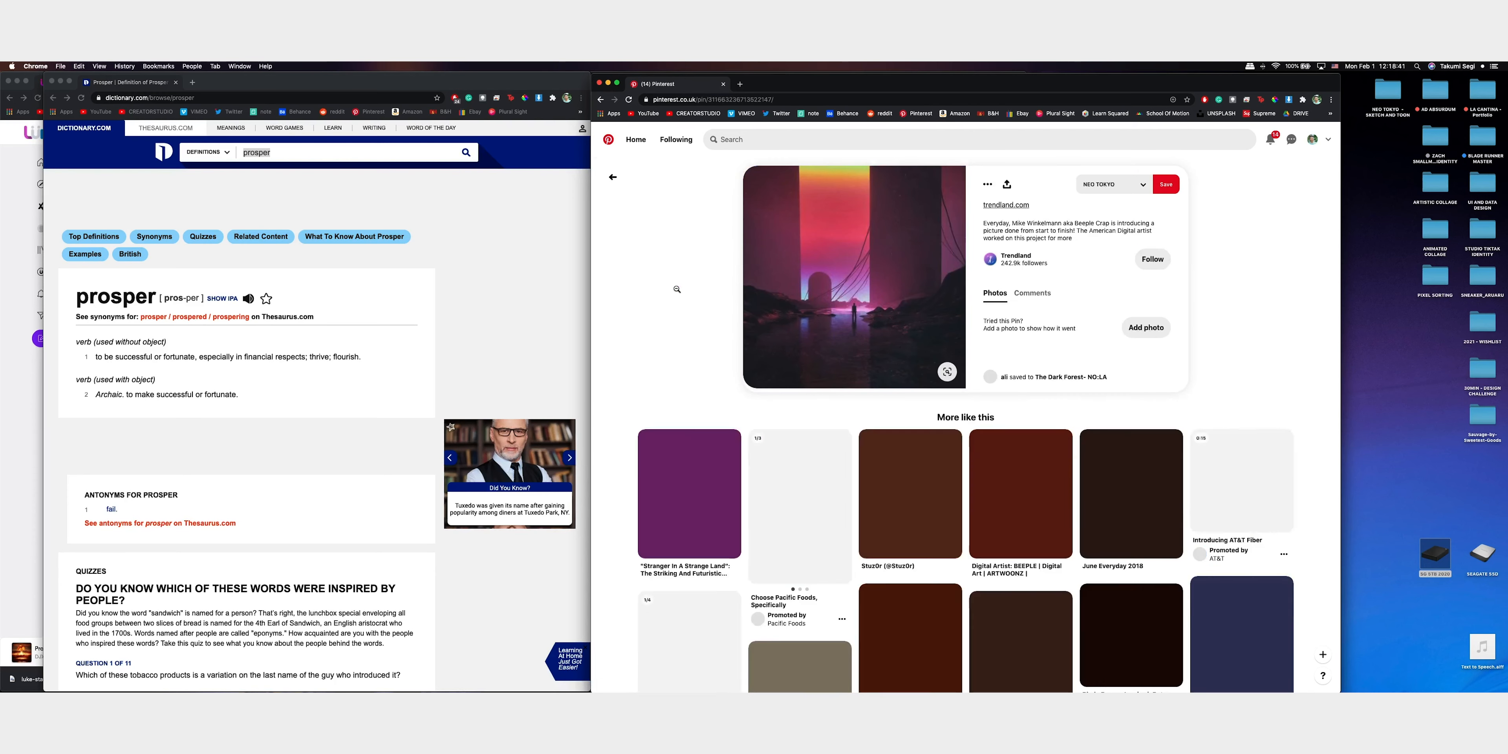
left_click(612, 177)
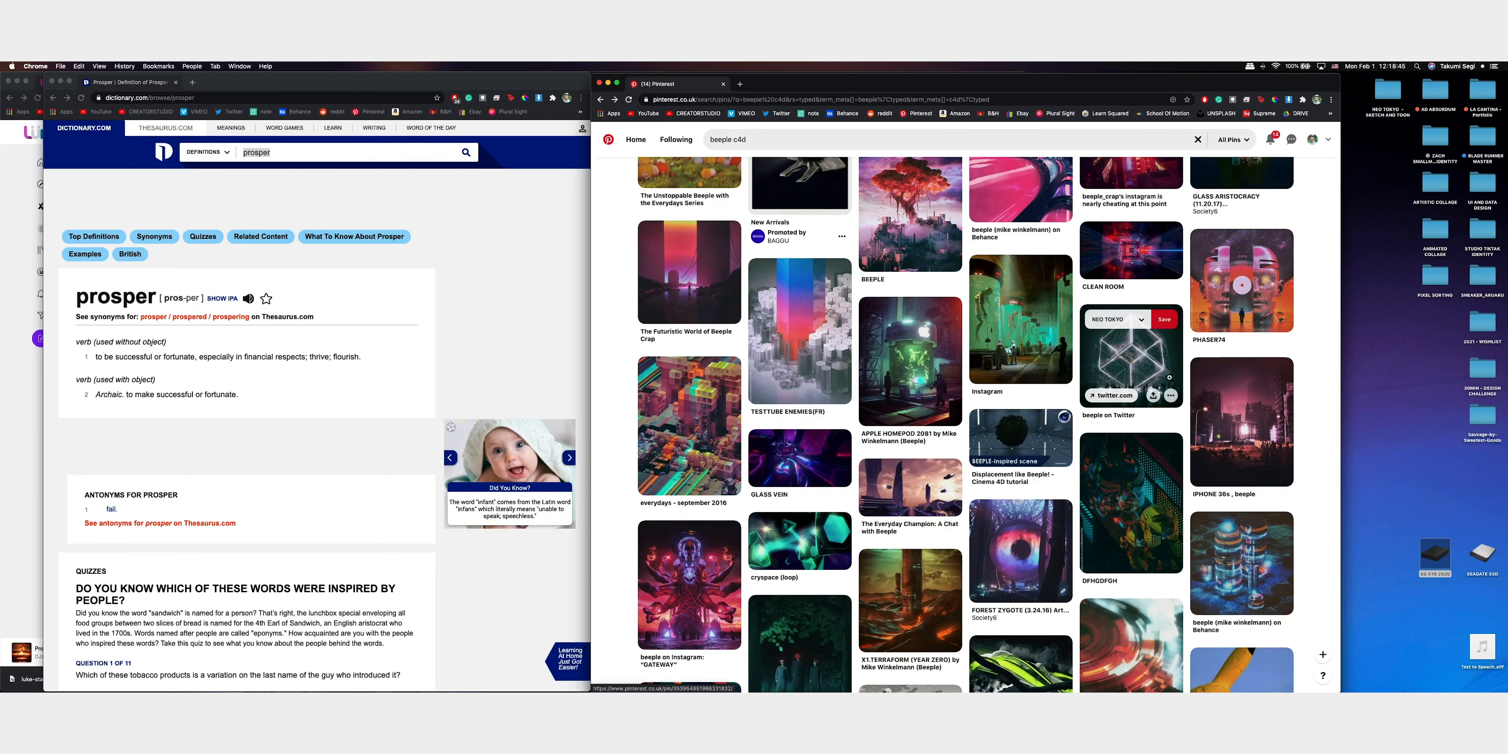
scroll(1168, 378, "down", 1)
scroll(1177, 380, "down", 5)
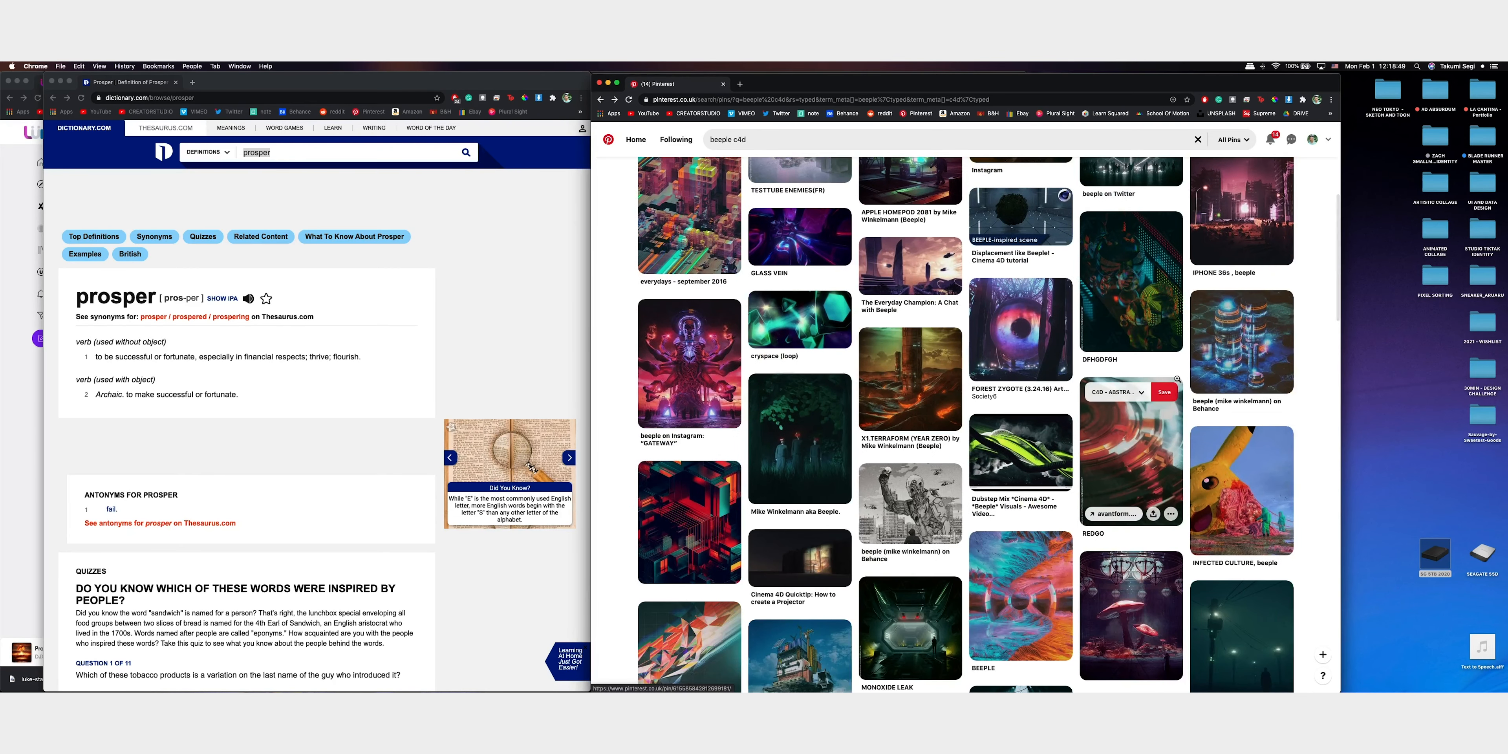
scroll(1179, 378, "down", 10)
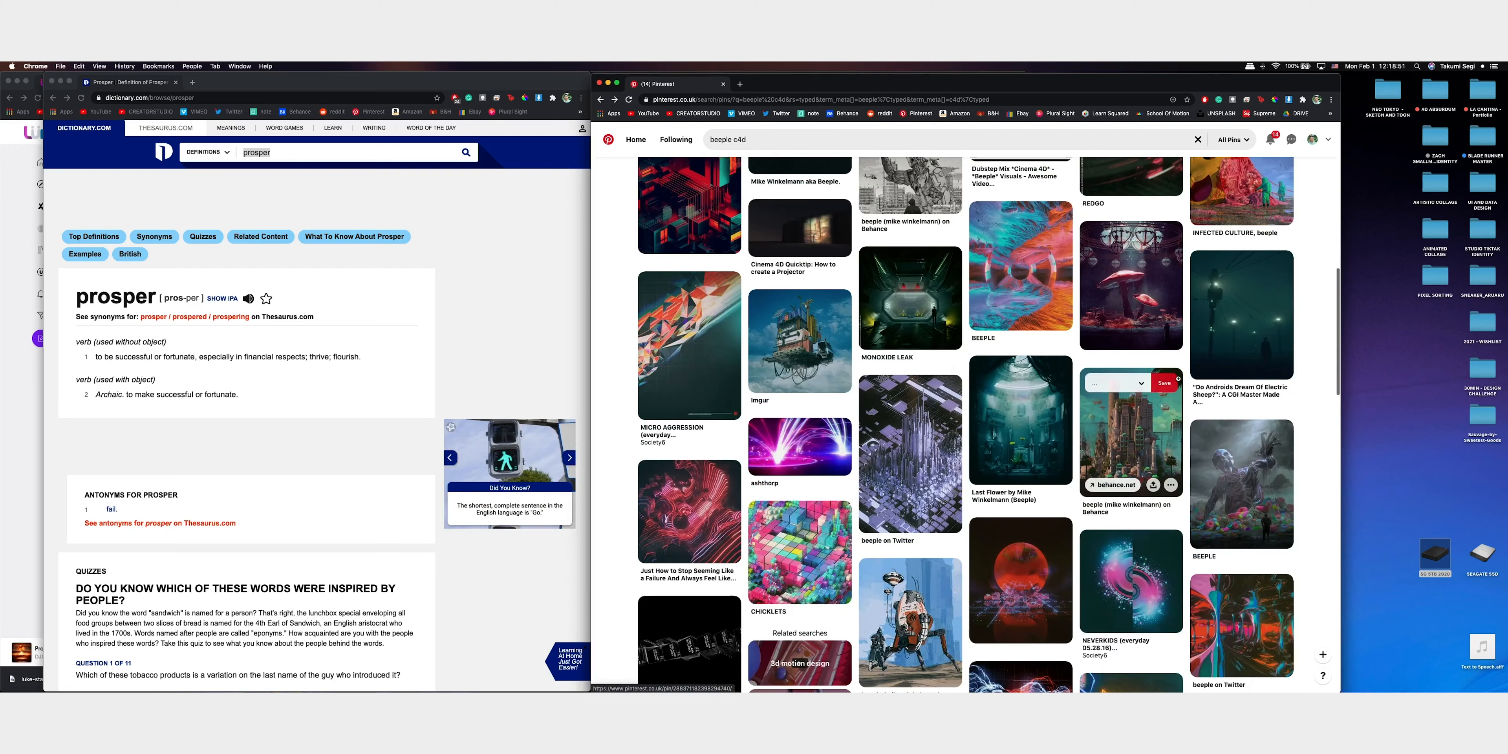
scroll(1179, 379, "down", 9)
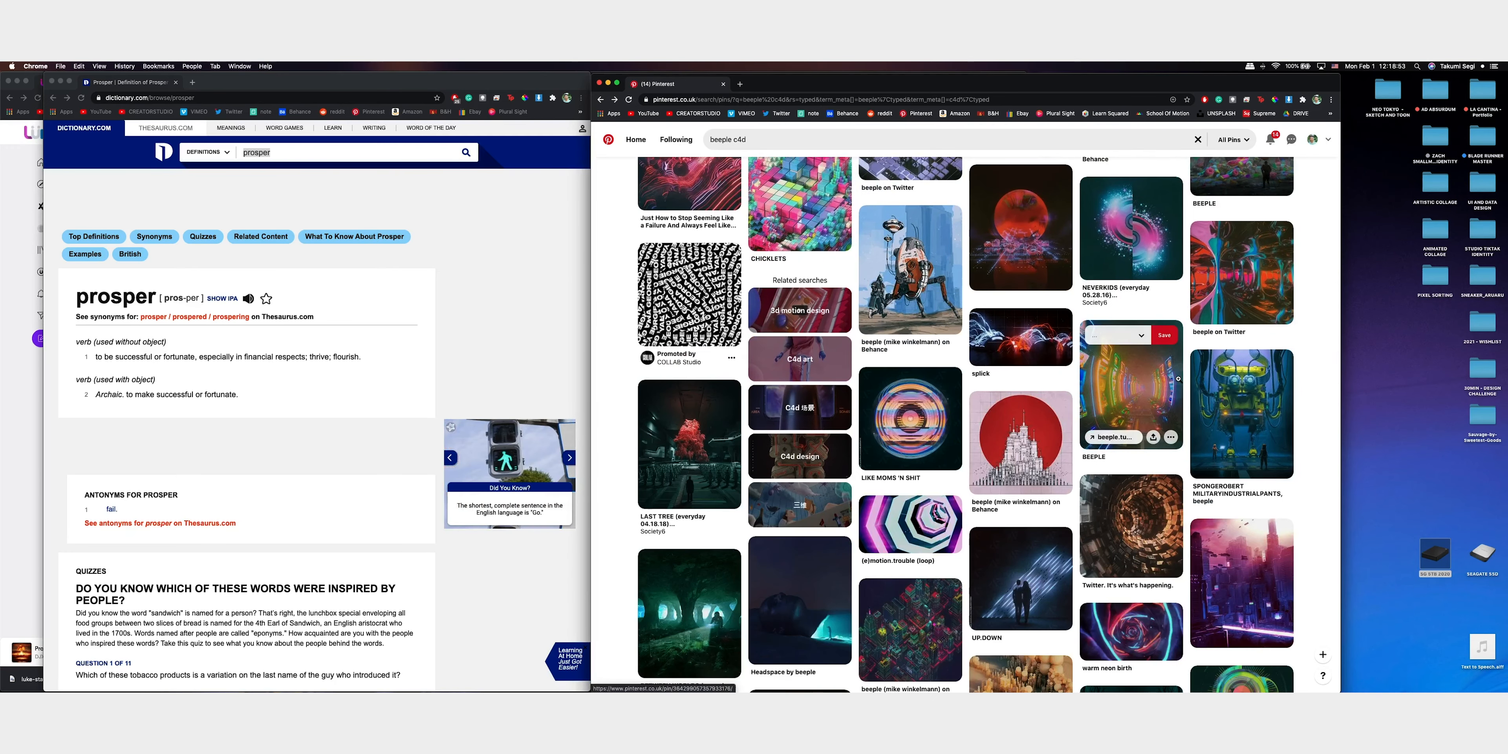
scroll(1178, 380, "down", 6)
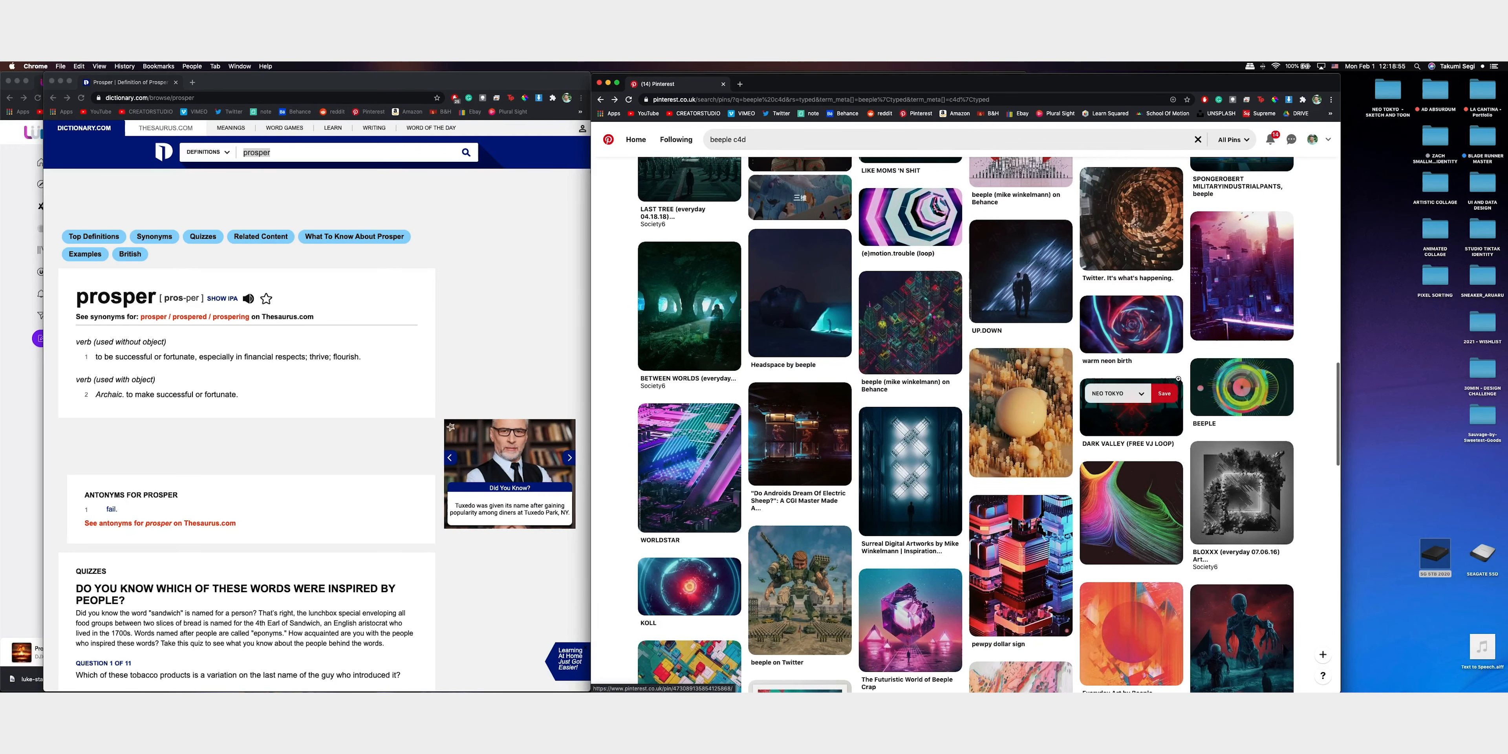
scroll(1179, 379, "down", 5)
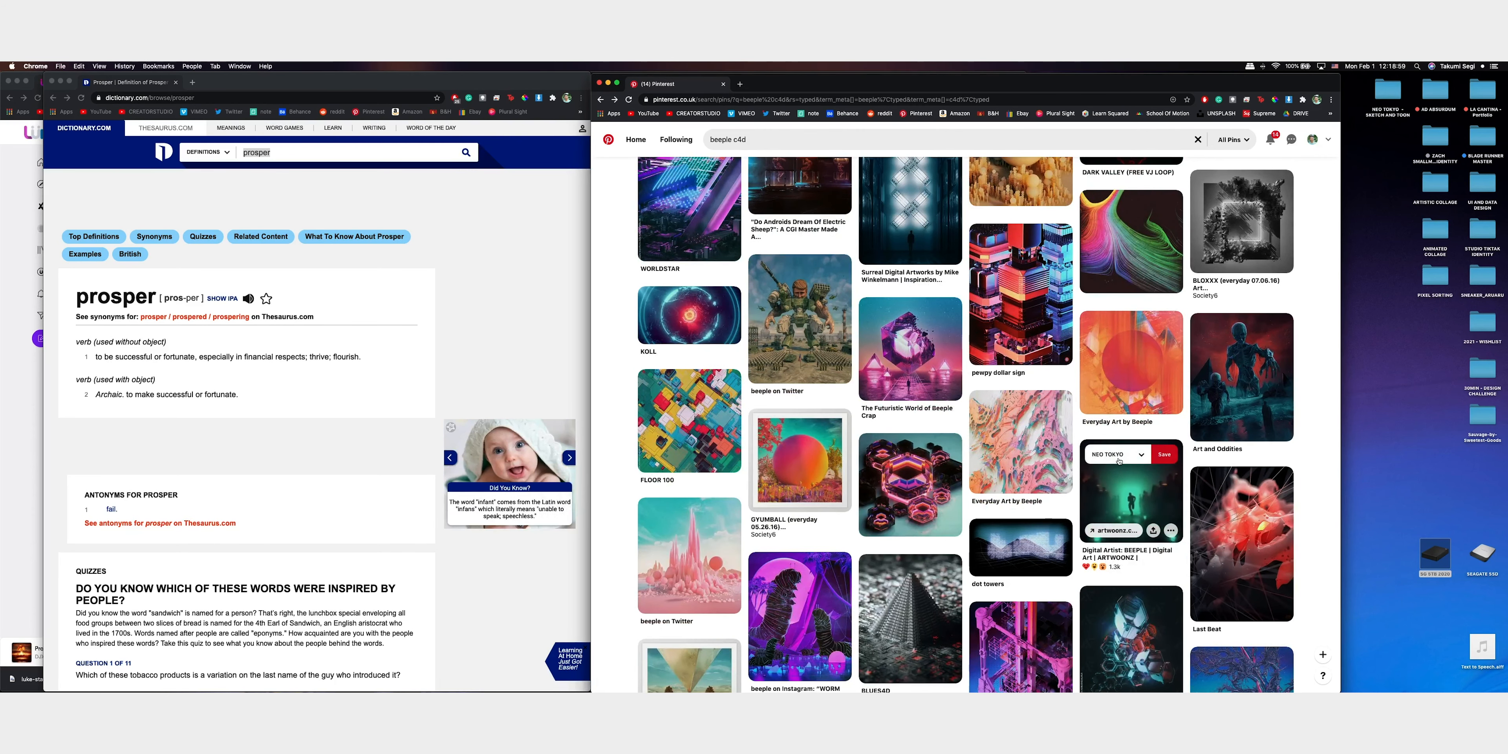
scroll(1206, 490, "down", 5)
scroll(1207, 491, "down", 8)
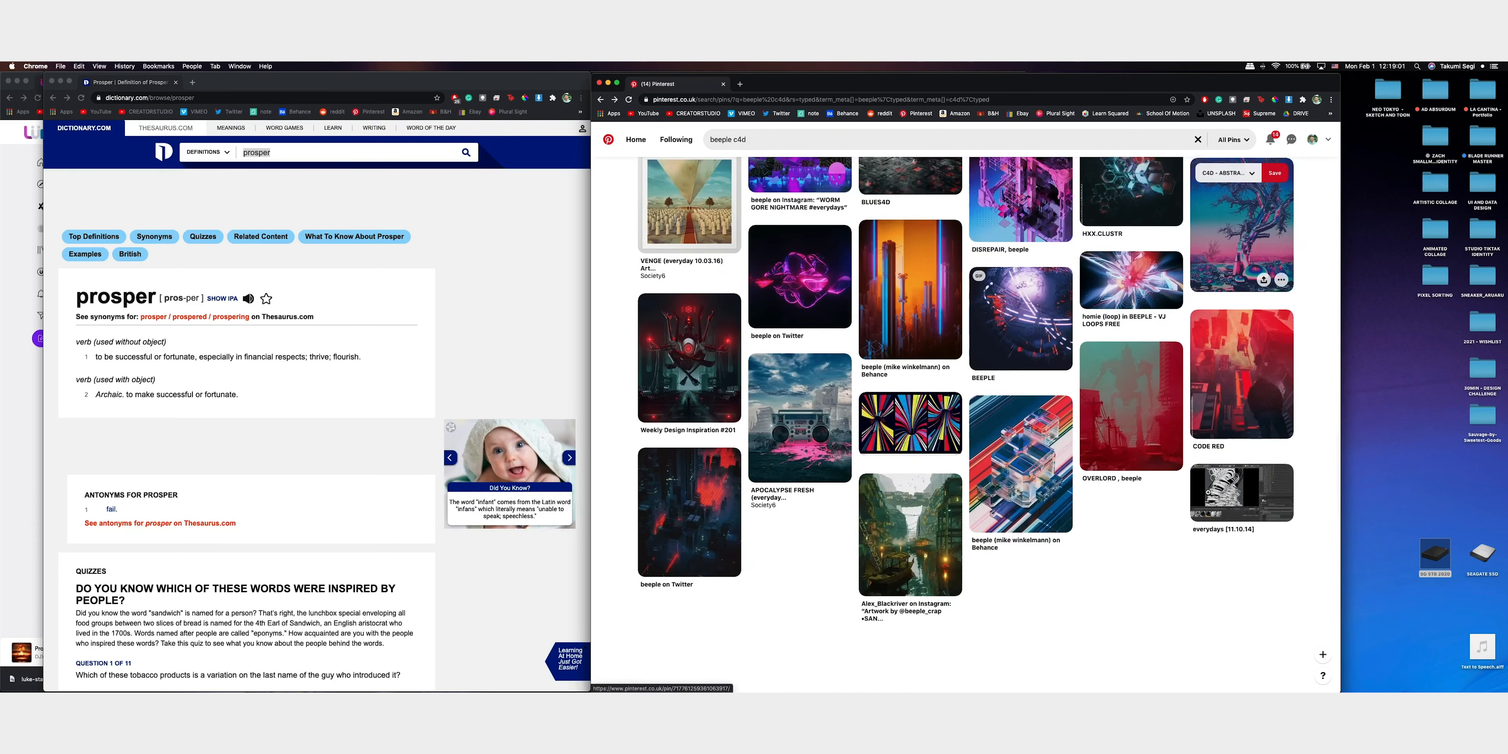
scroll(1207, 491, "down", 2)
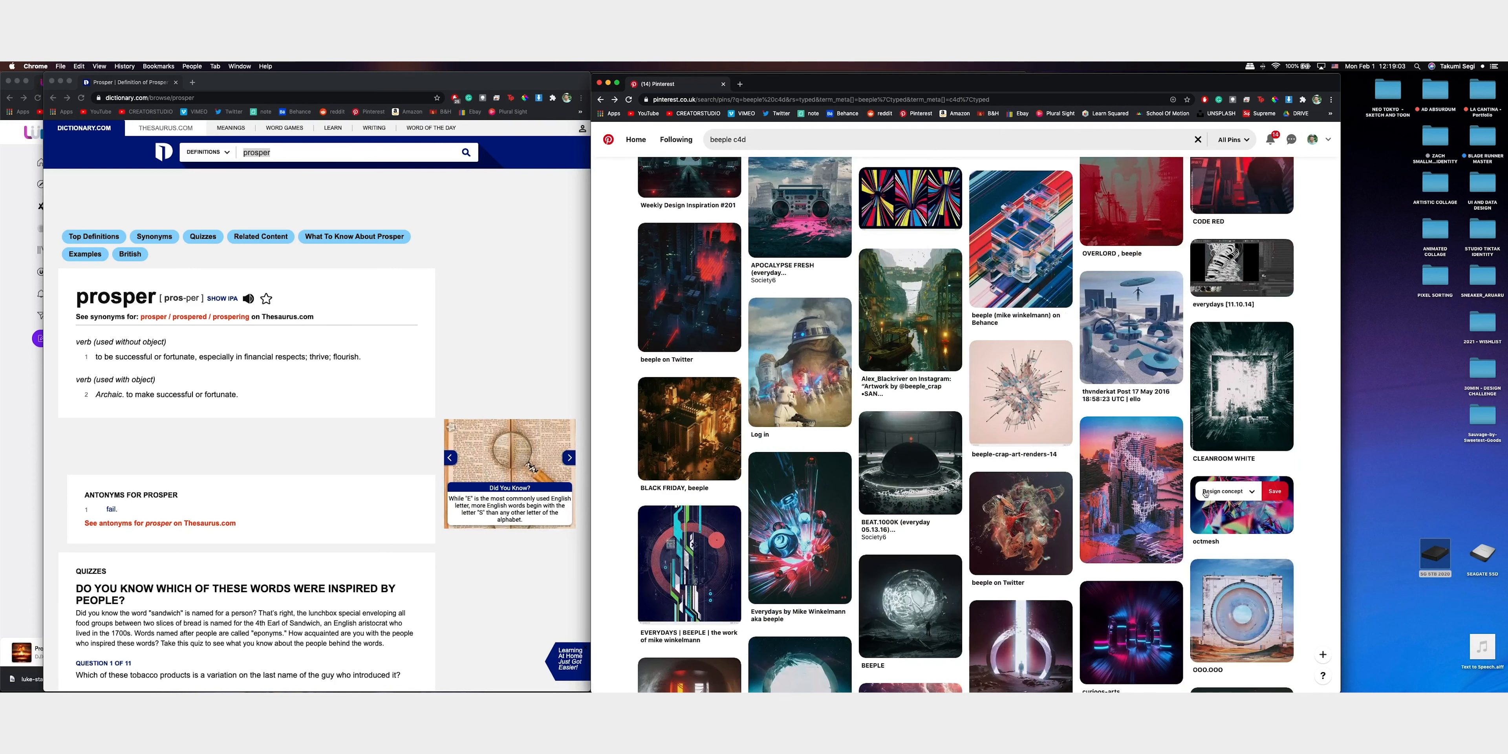
Save the pink-and-blue rocky cliff artwork below the thunderkat pin to a new board named "30MIN CHALLENGE - 01"
left_click(1117, 429)
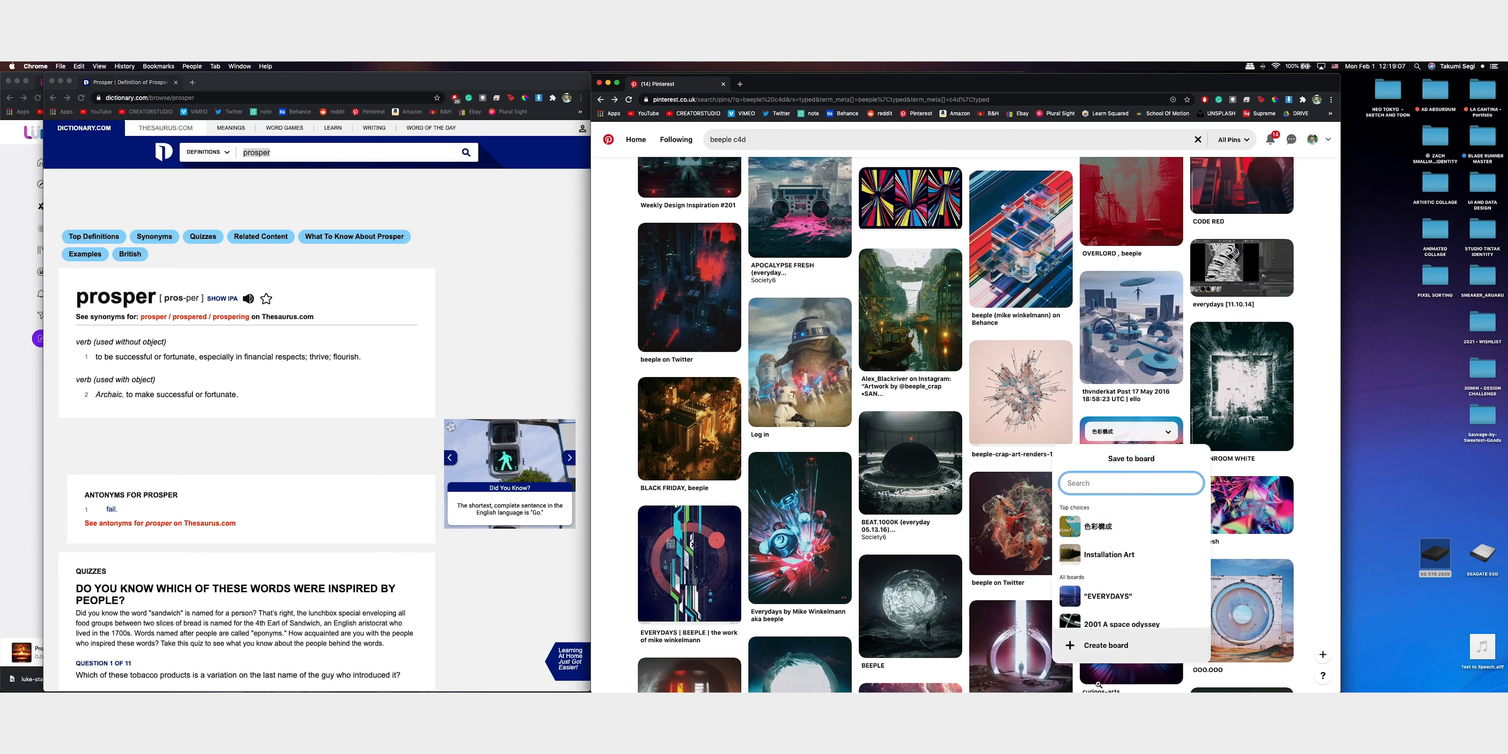
left_click(1104, 644)
left_click(978, 301)
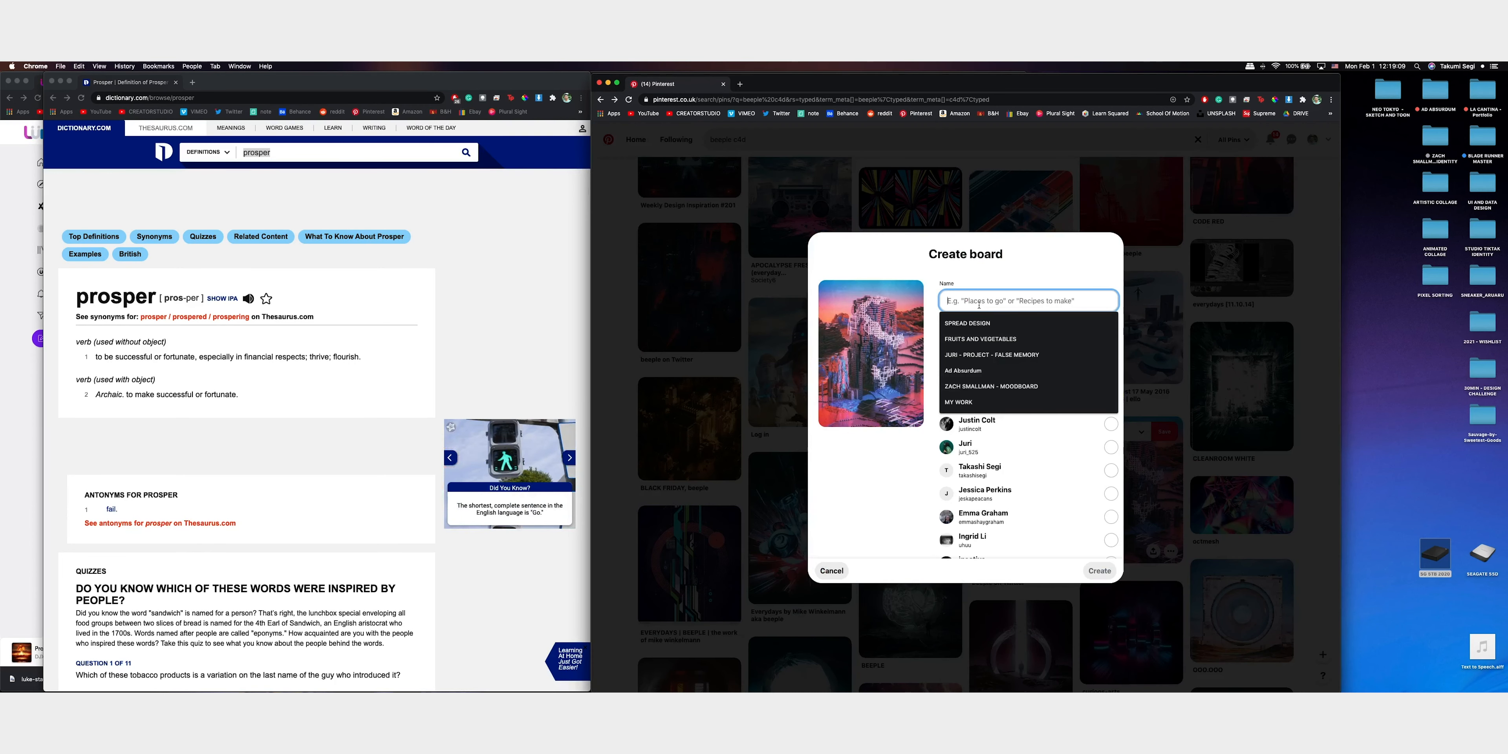
type("30M,IN")
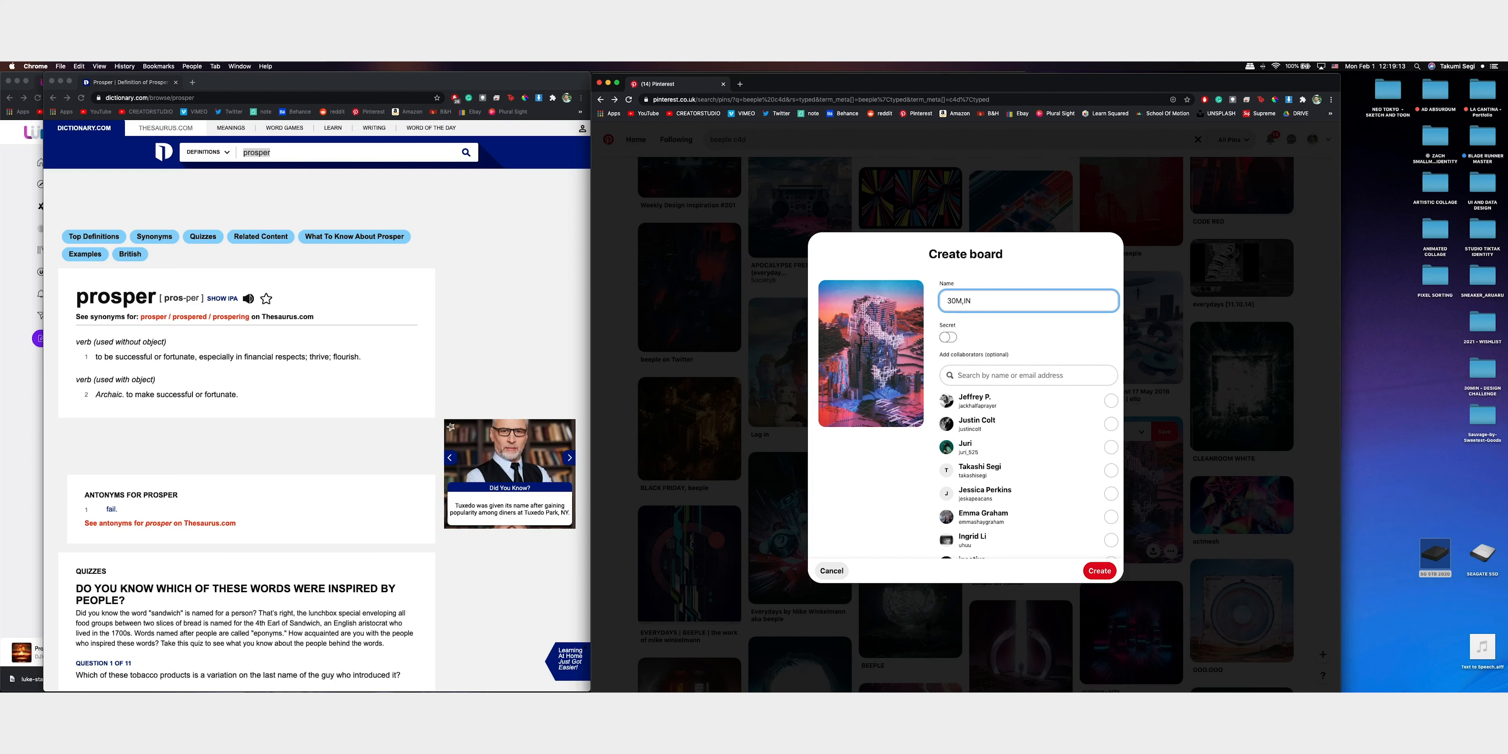
type(" CHA")
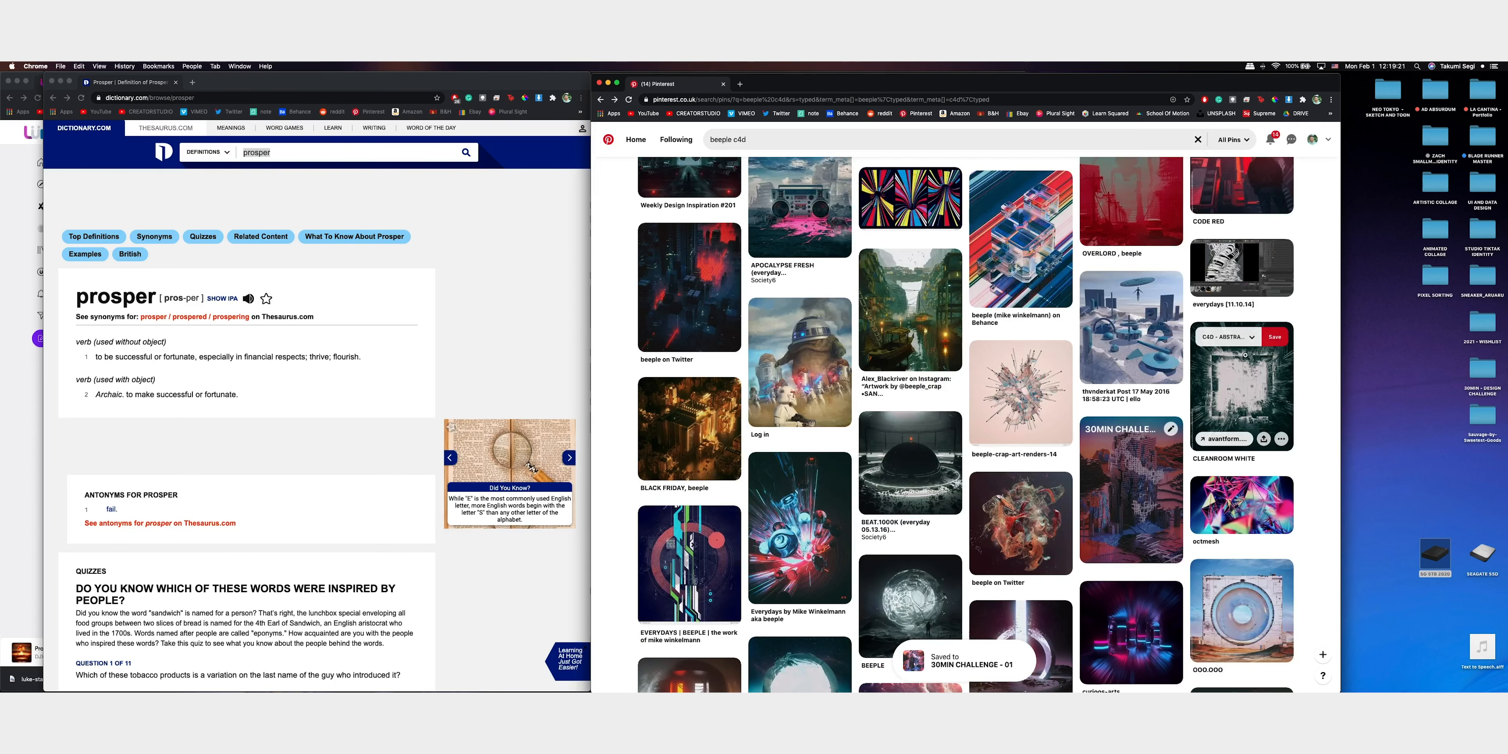
Save the CLEANROOM WHITE pin to the 30MIN CHALLENGE - 01 board and open the beeple-crap-art-renders-14 pin
left_click(1242, 341)
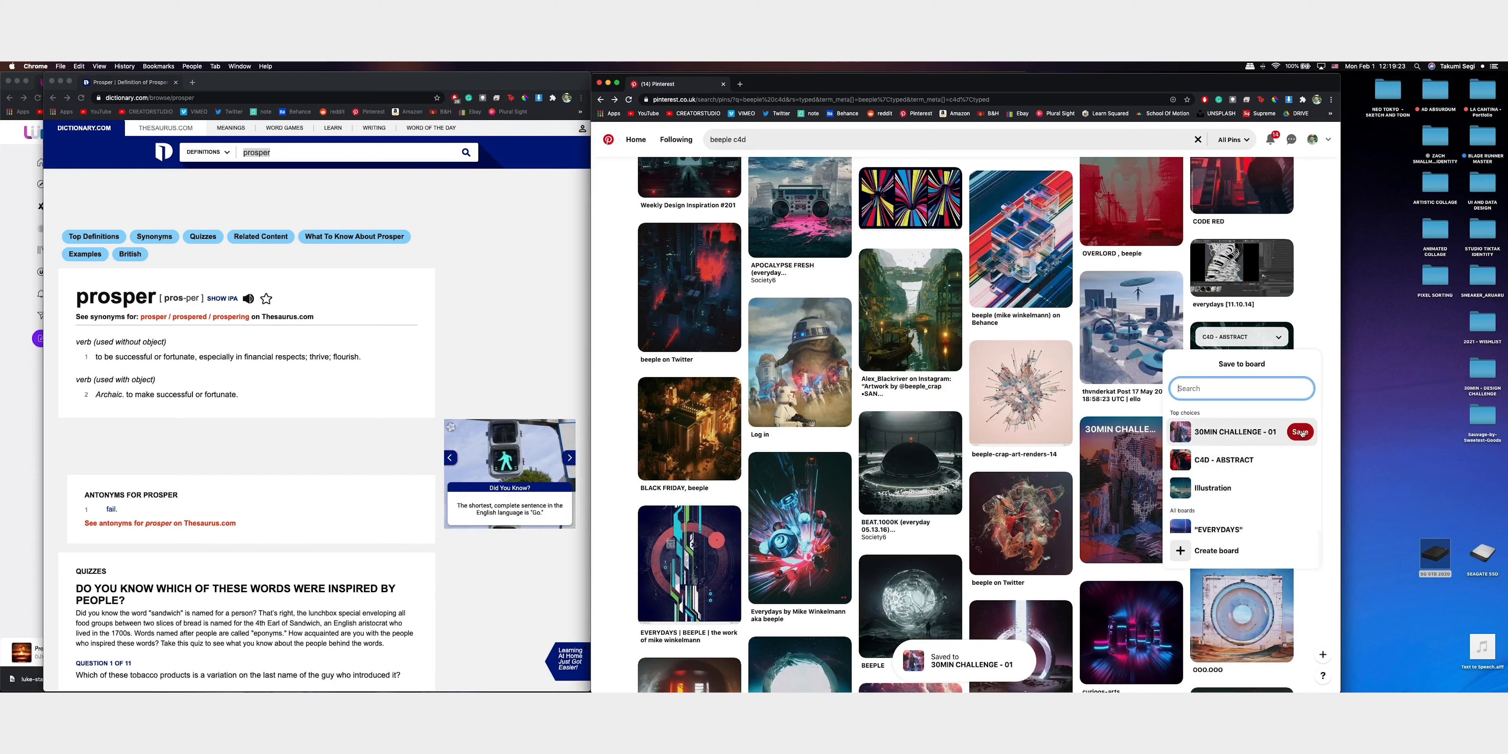
left_click(1300, 432)
scroll(1112, 480, "up", 2)
left_click(1065, 521)
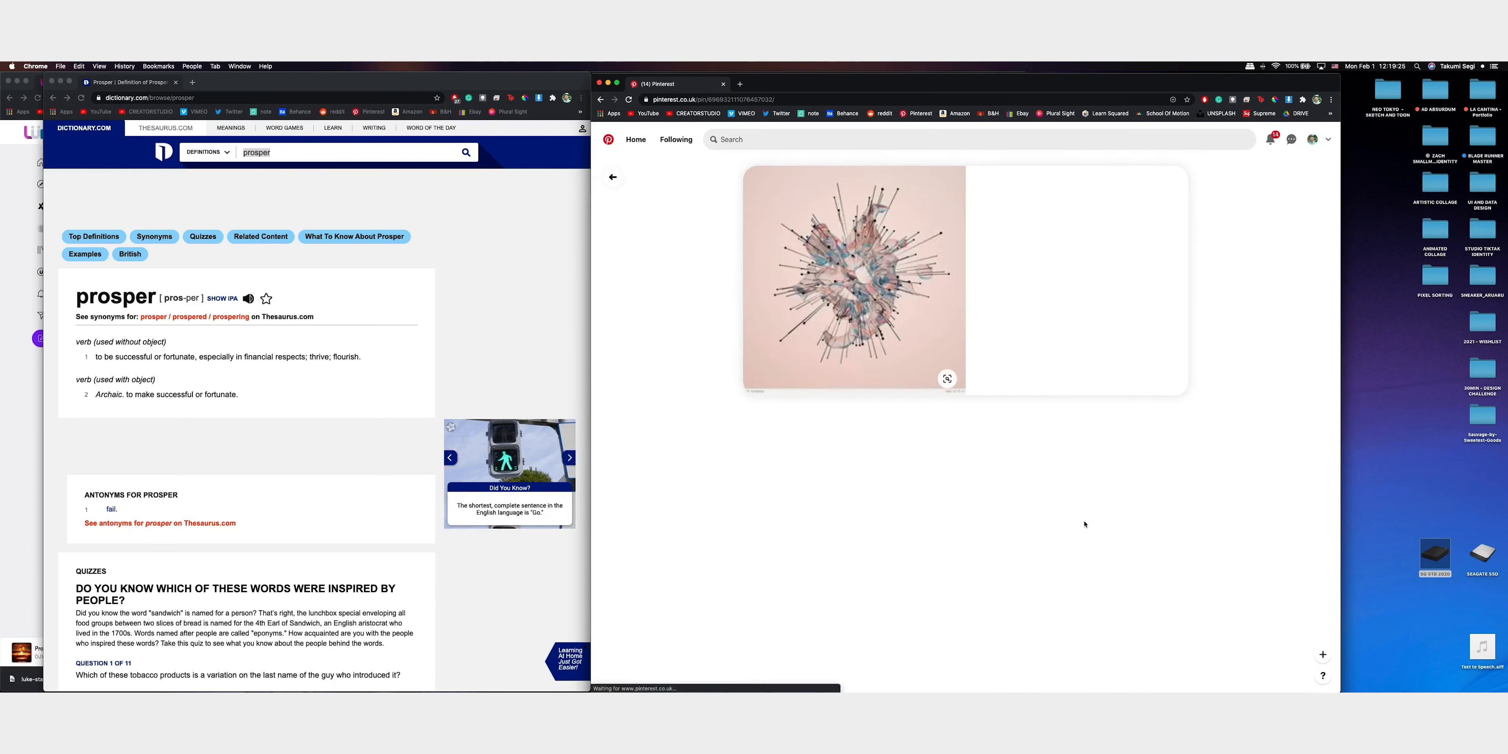
Save the spiky radial sculpture pin to the 30MIN CHALLENGE - 01 board and return to the beeple c4d results
left_click(1128, 184)
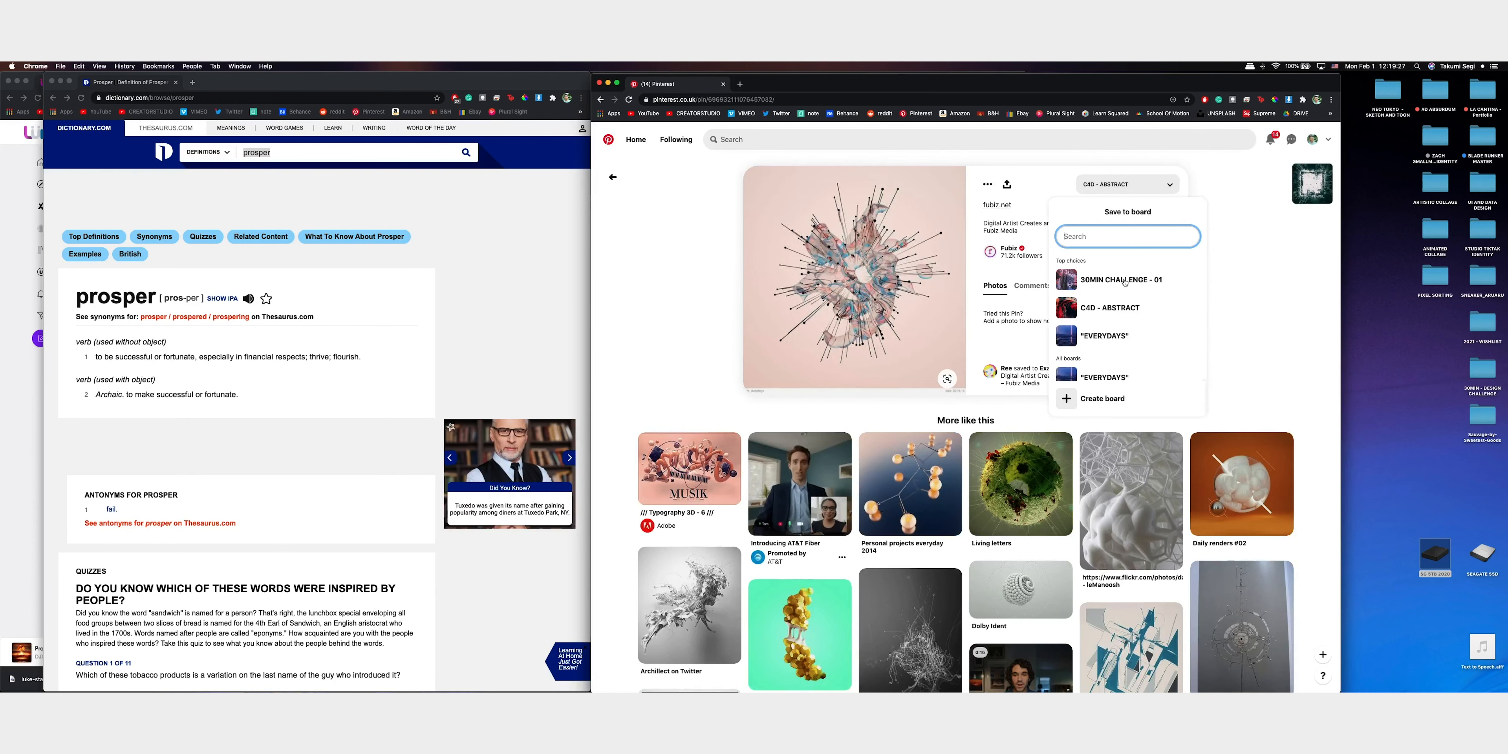
left_click(1174, 279)
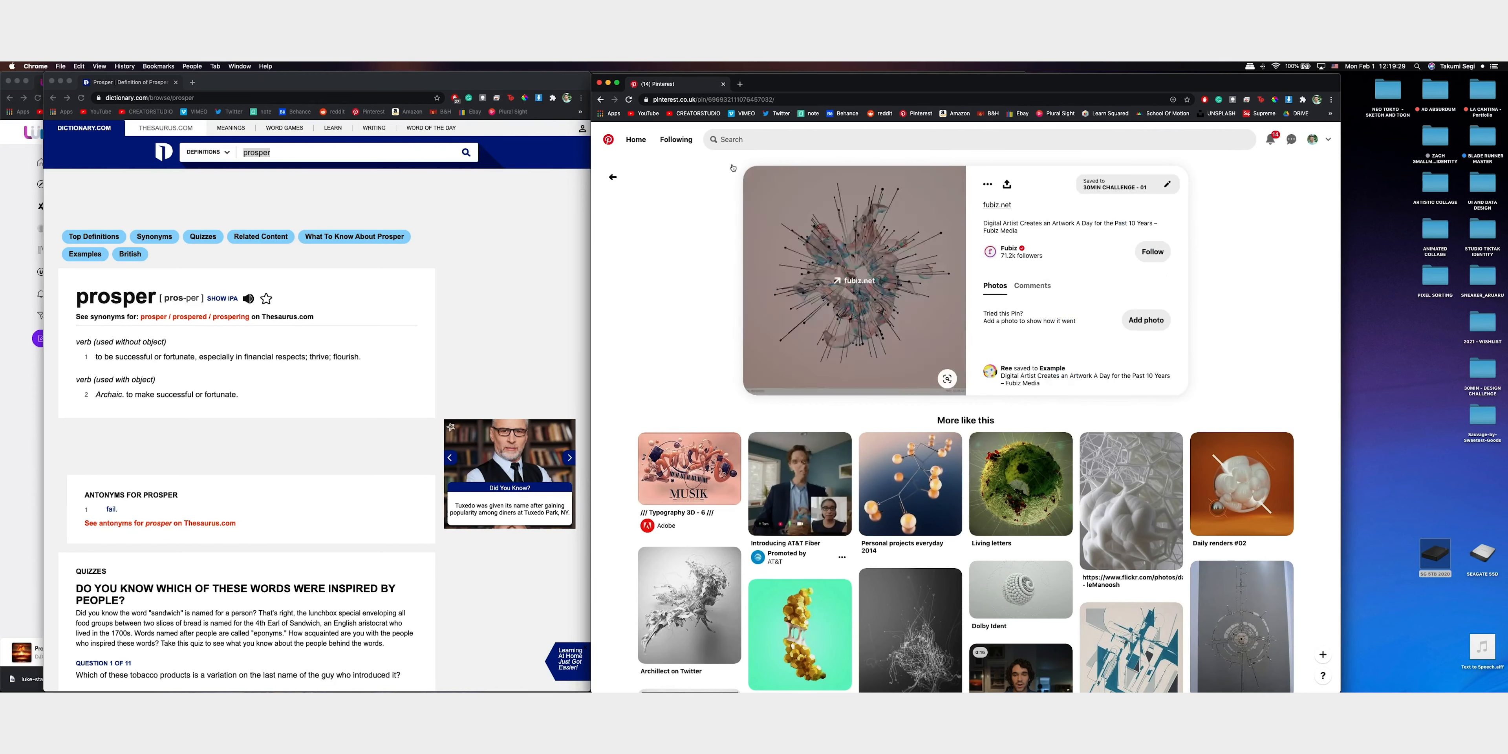
scroll(799, 267, "down", 5)
left_click(612, 177)
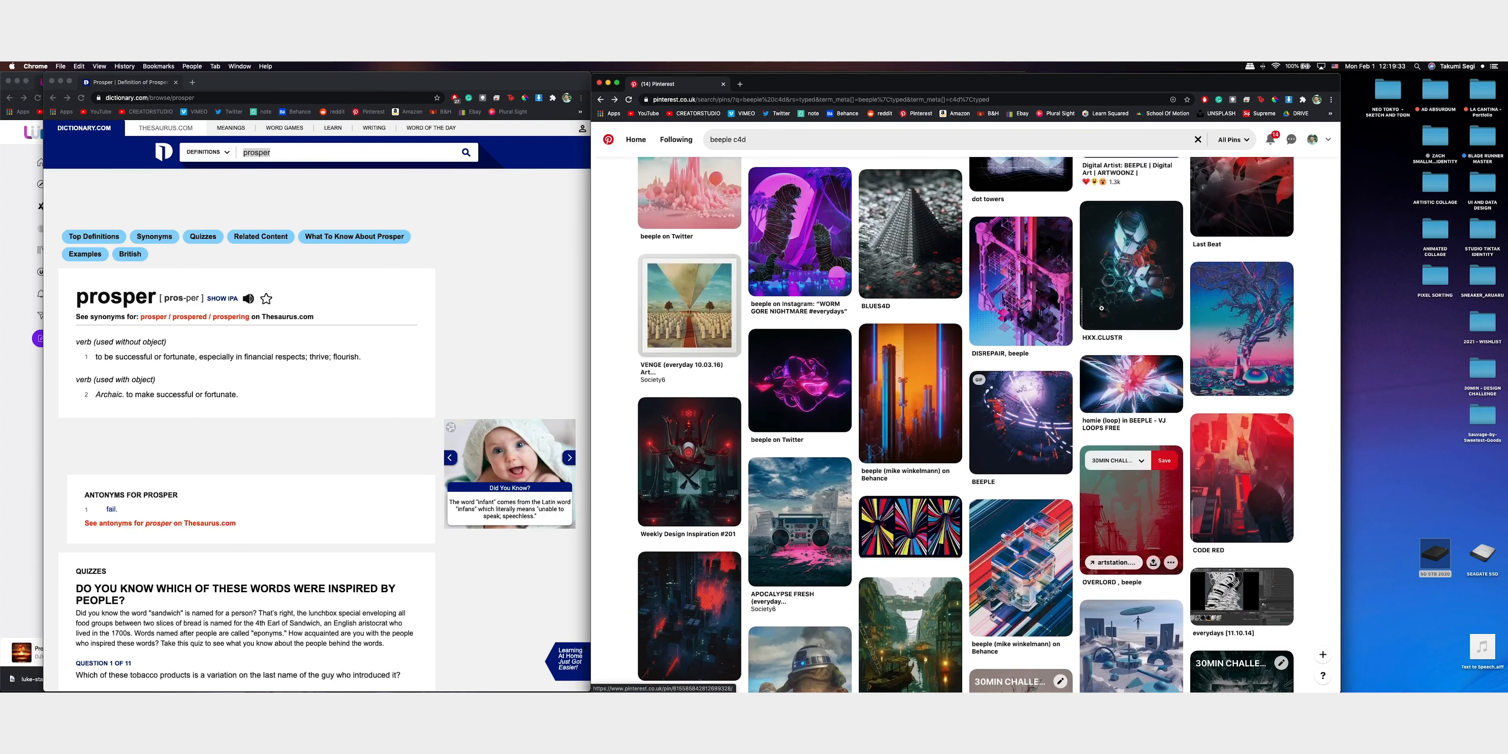
Browse the beeple c4d results and save the PHASER74 pin to the 30MIN CHALLENGE - 01 board
scroll(1102, 310, "down", 10)
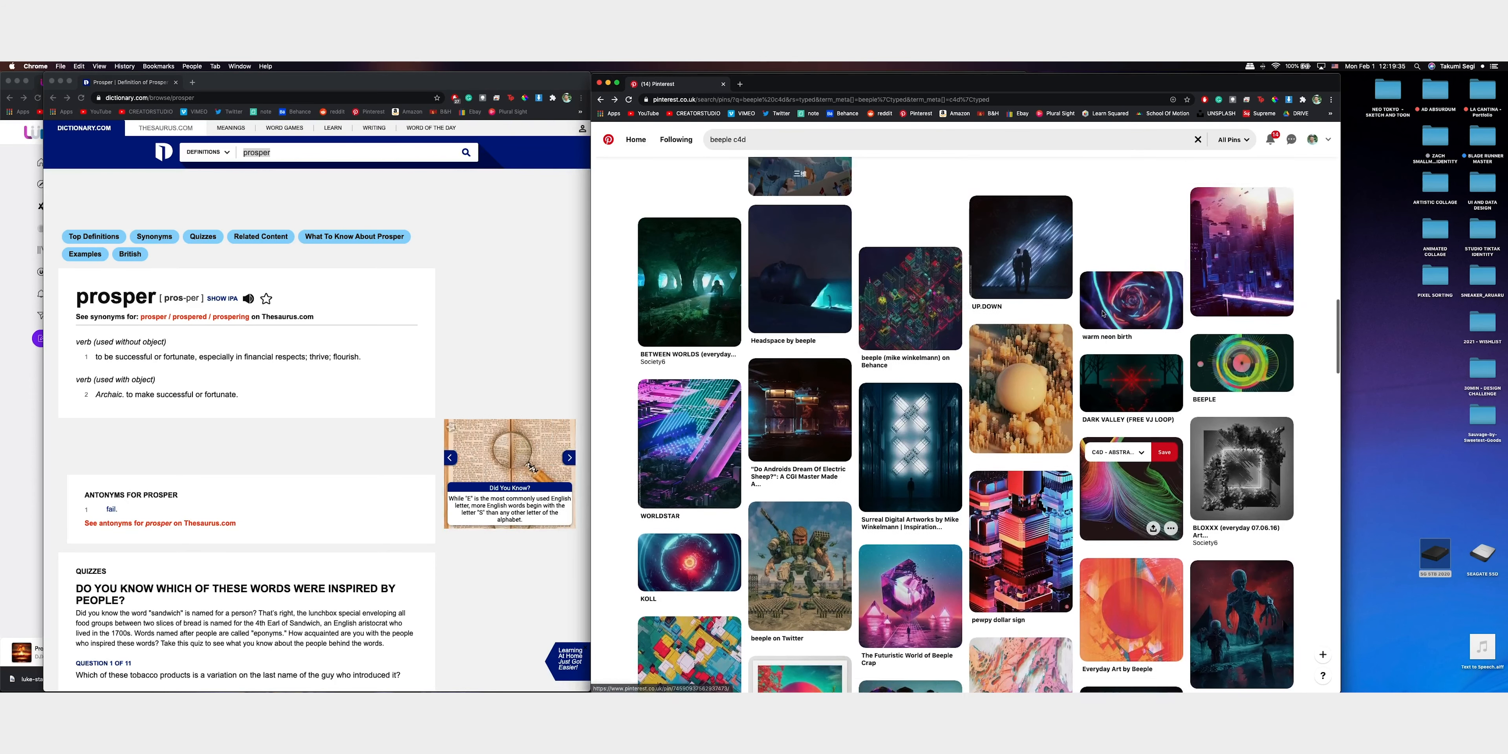
scroll(1101, 314, "up", 3)
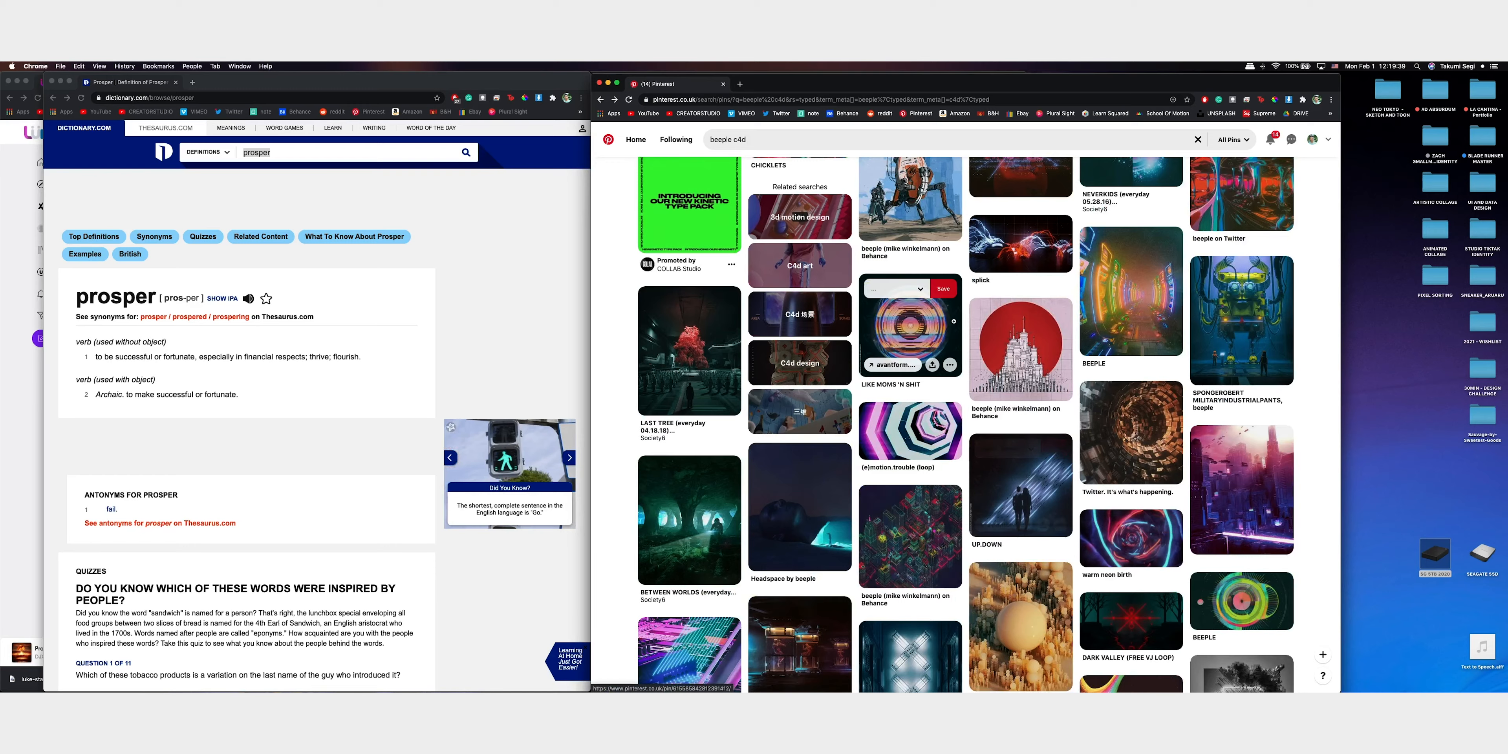
scroll(971, 350, "up", 1)
scroll(971, 349, "up", 8)
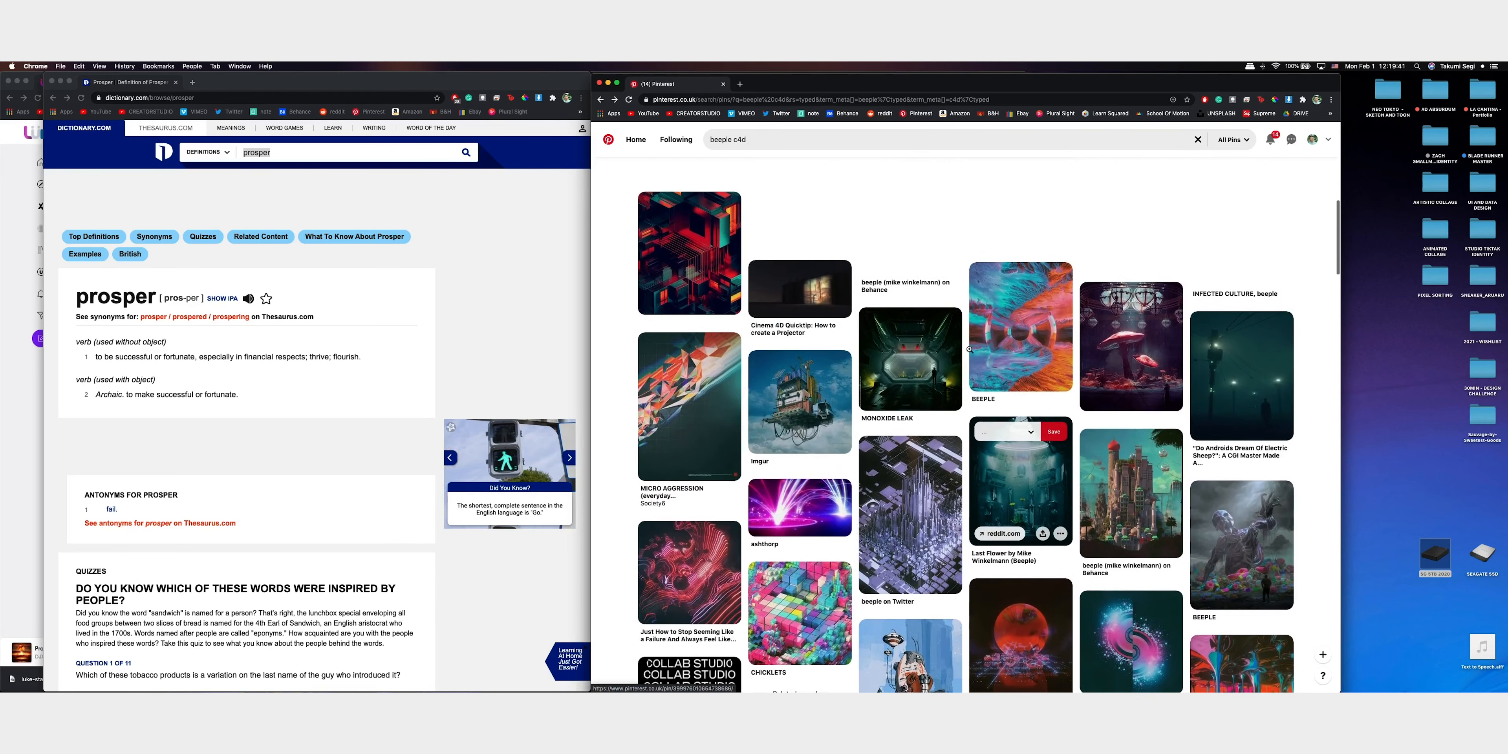
scroll(969, 349, "up", 9)
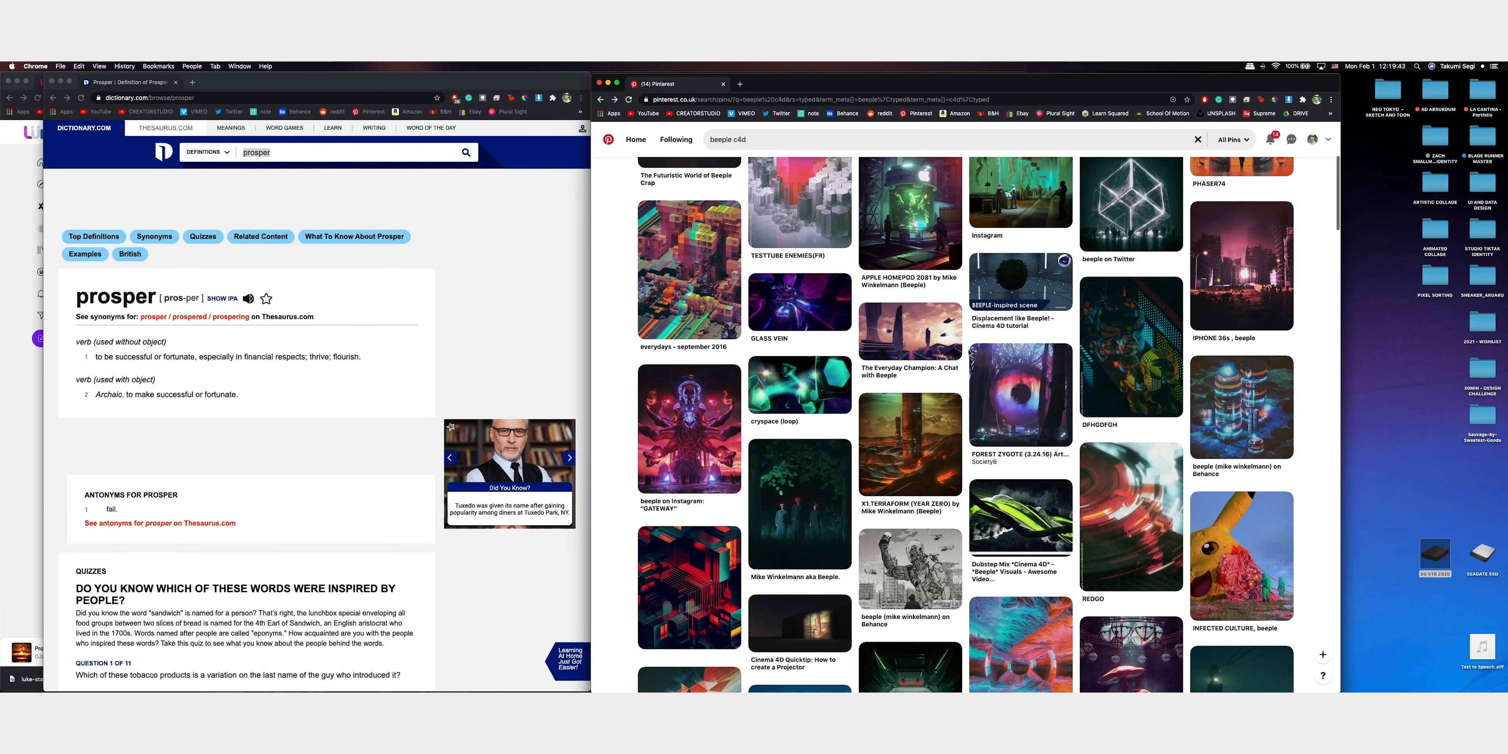
left_click(1240, 366)
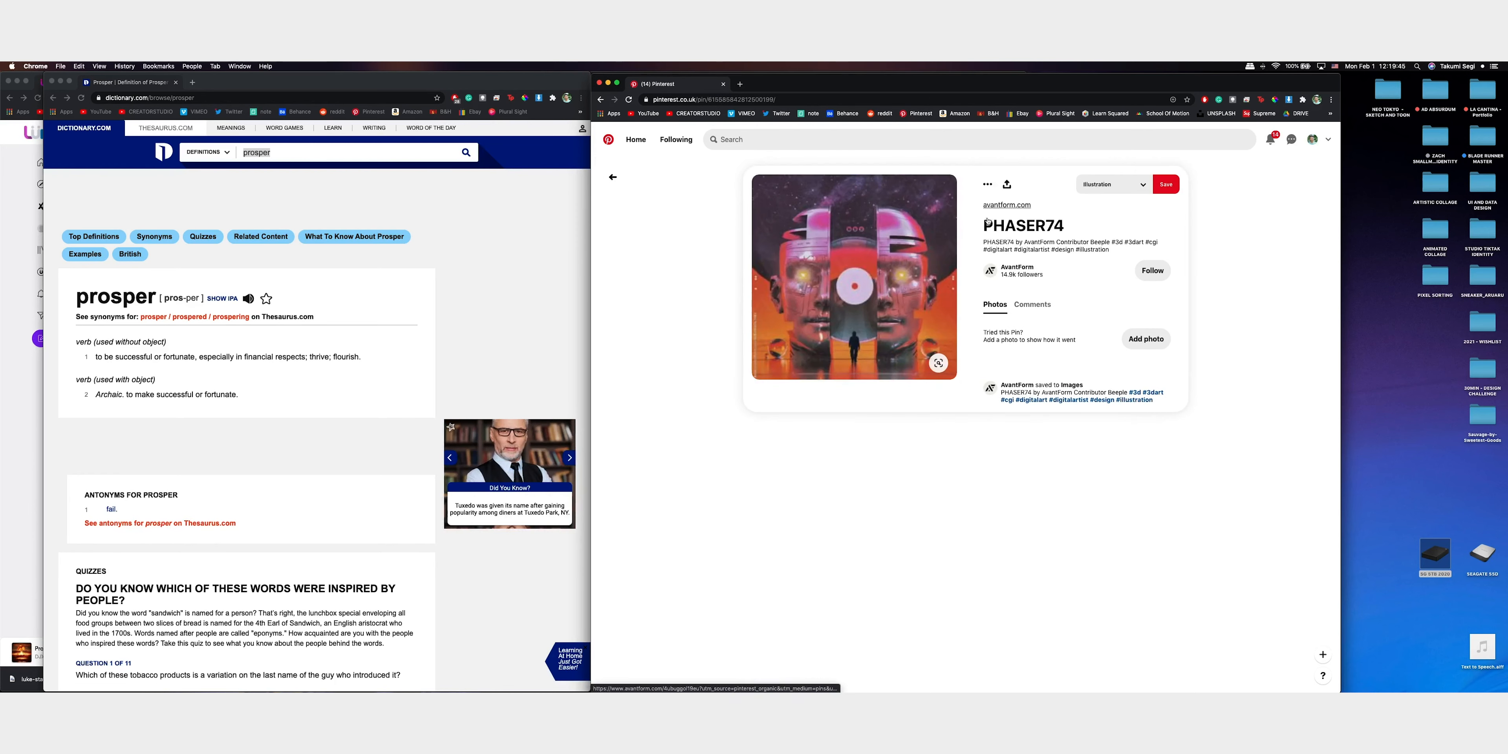
left_click(1128, 184)
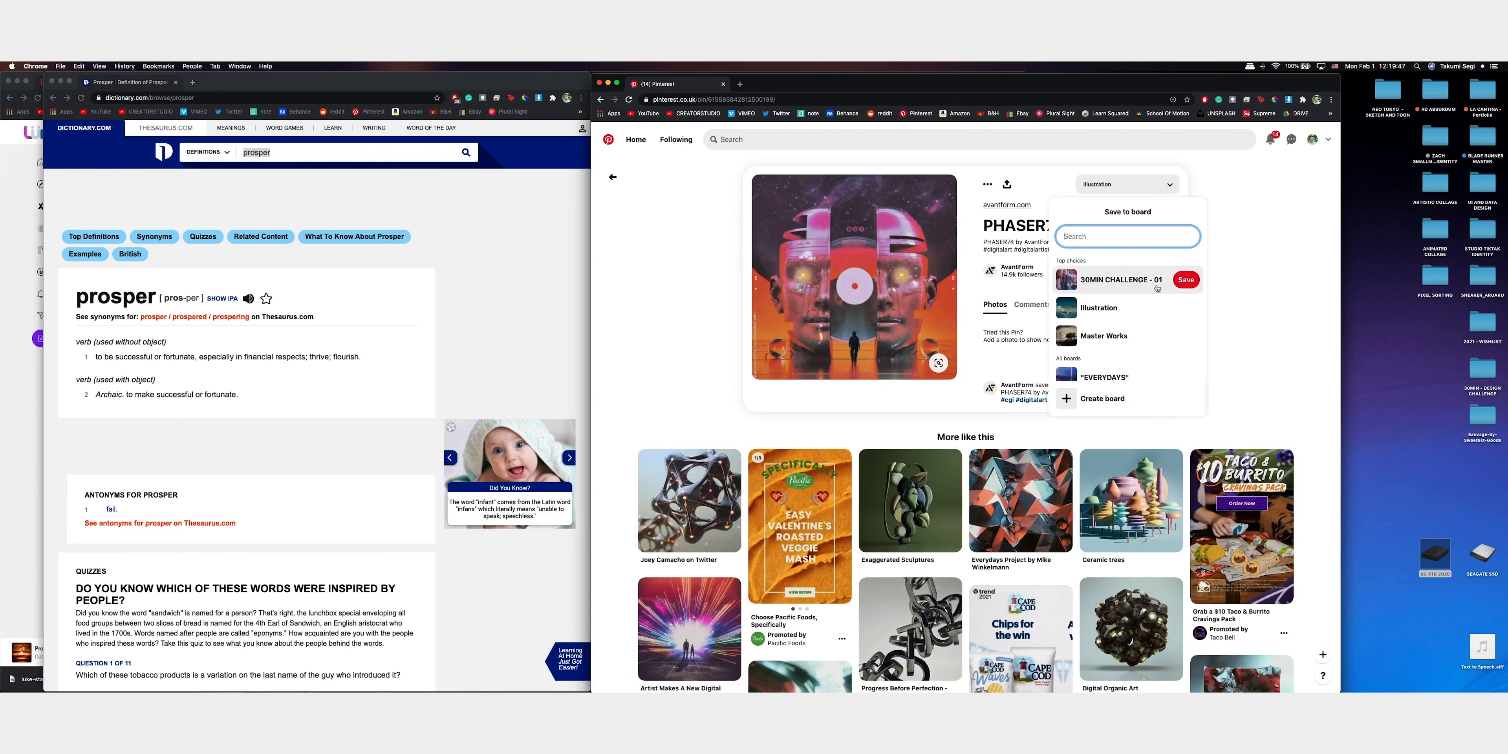
left_click(1186, 279)
Search Pinterest for "beeple" and refine the search to "beeple crap"
left_click(878, 140)
type("be")
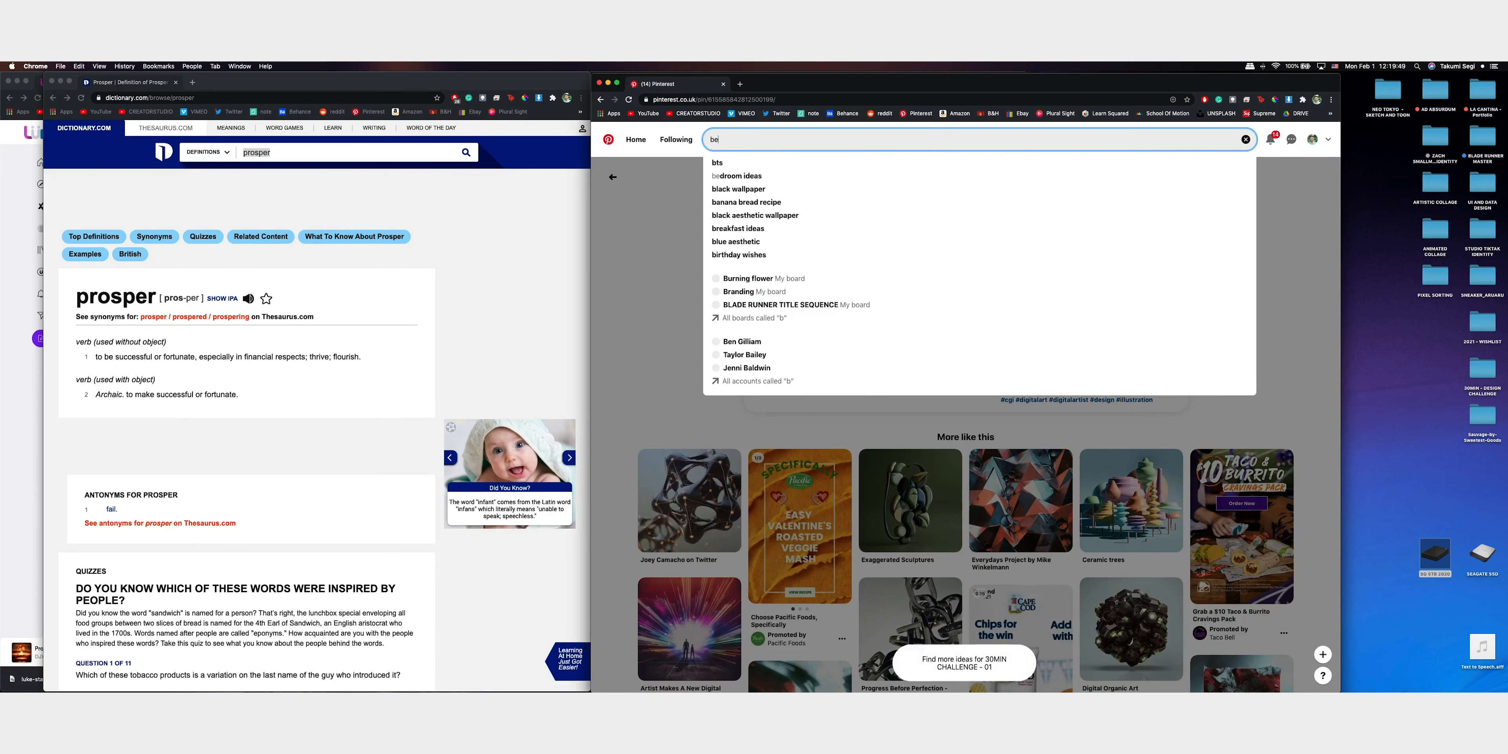
type("eple")
key("Return")
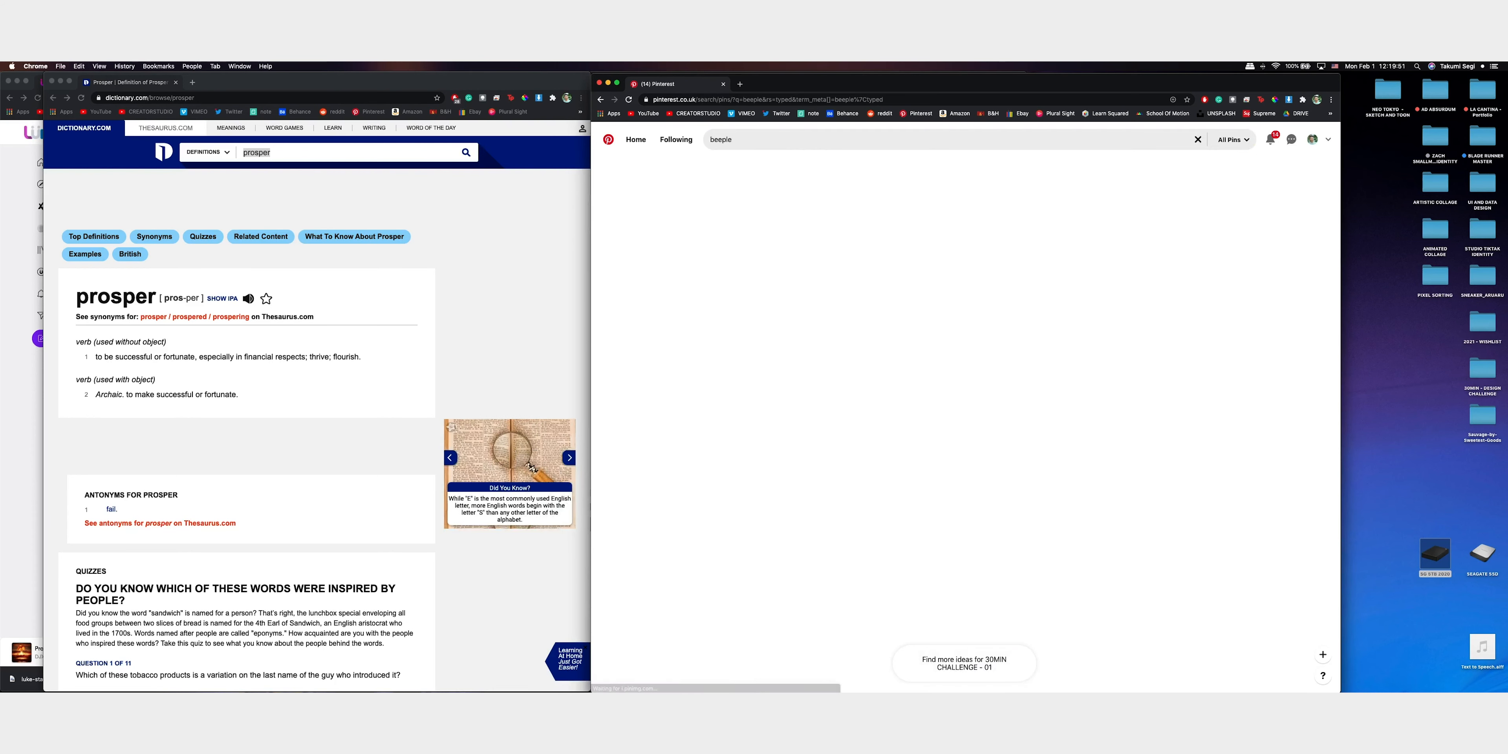
left_click(748, 141)
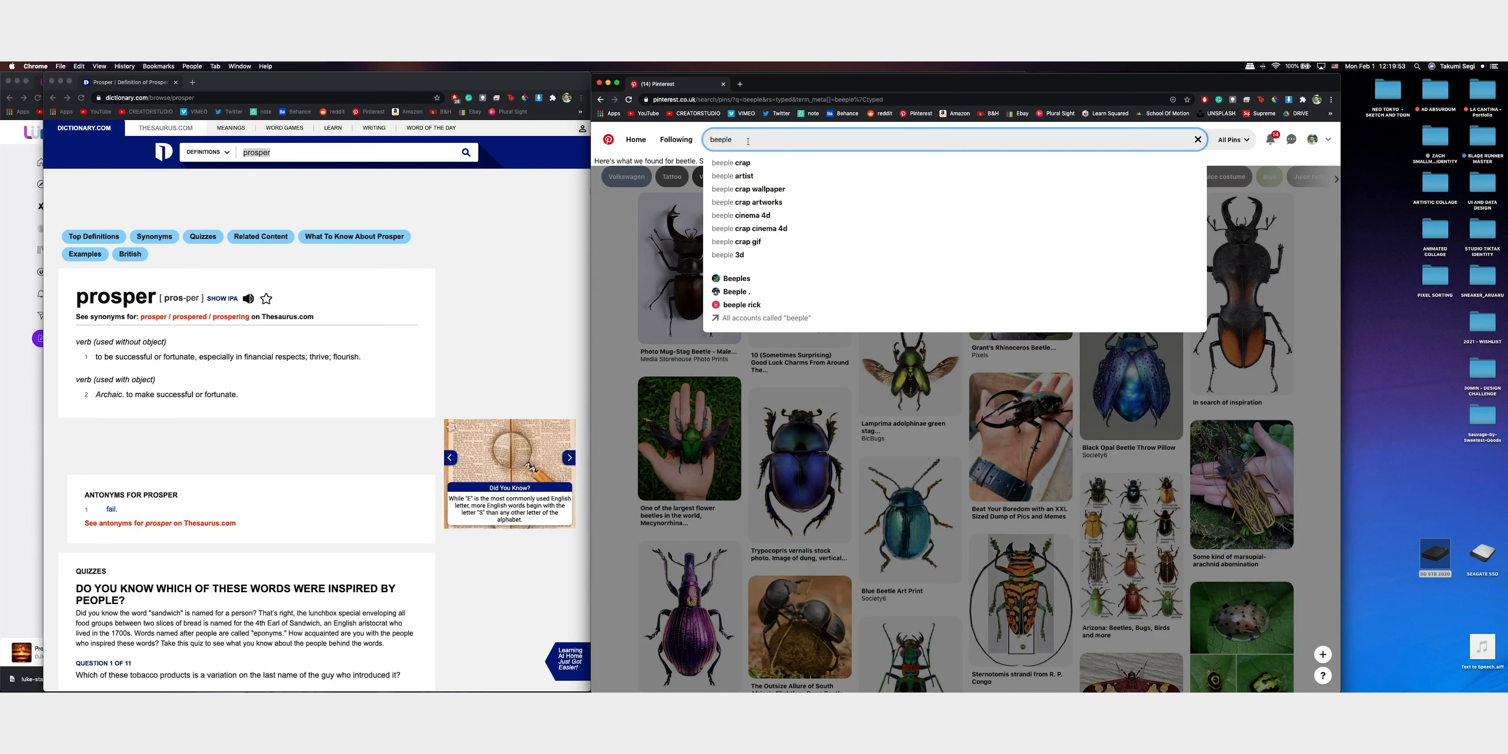
type("crap")
key("Return")
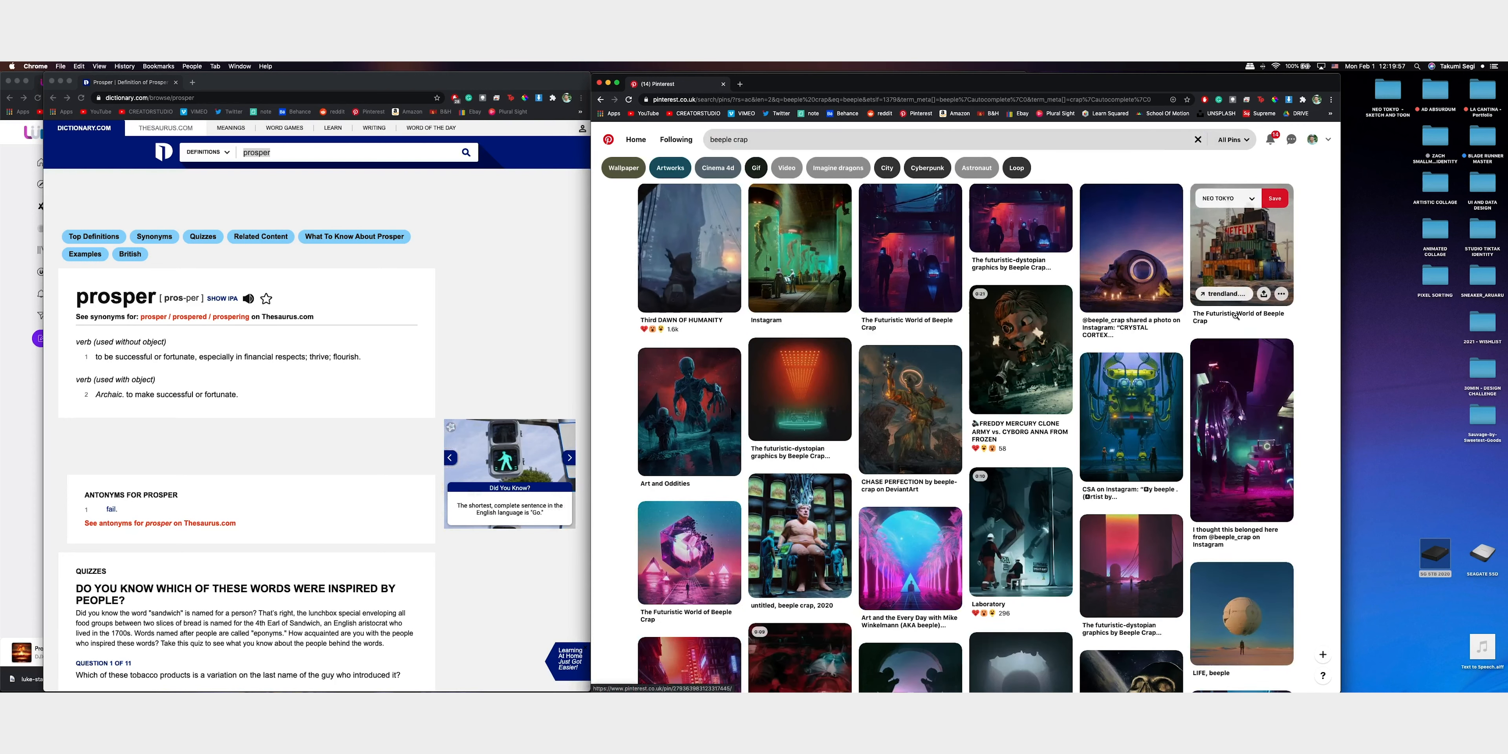
Save the purple shattered-crystal pin "The Futuristic World of Beeple Crap" to the 30MIN CHALLENGE - 01 board
scroll(1220, 226, "down", 5)
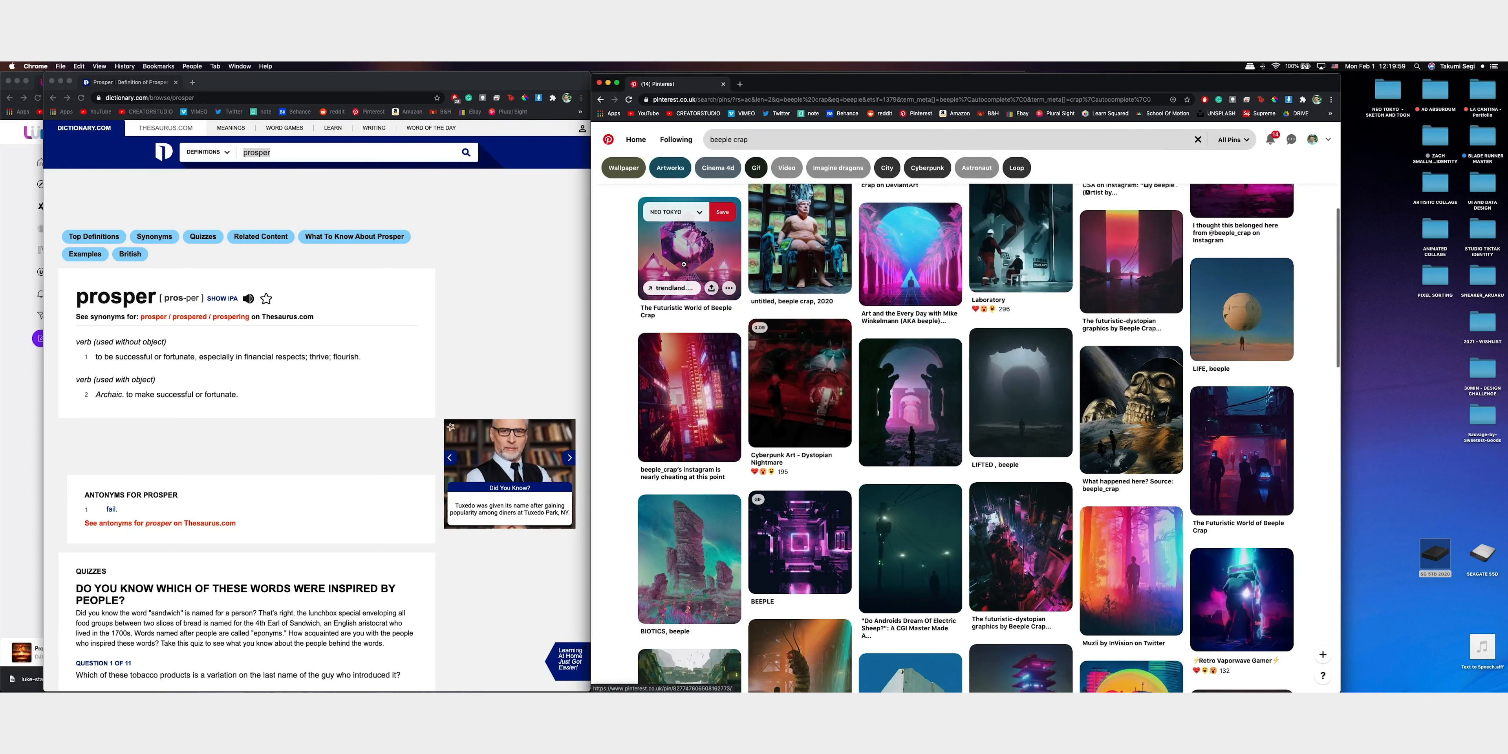
left_click(689, 258)
left_click(1120, 182)
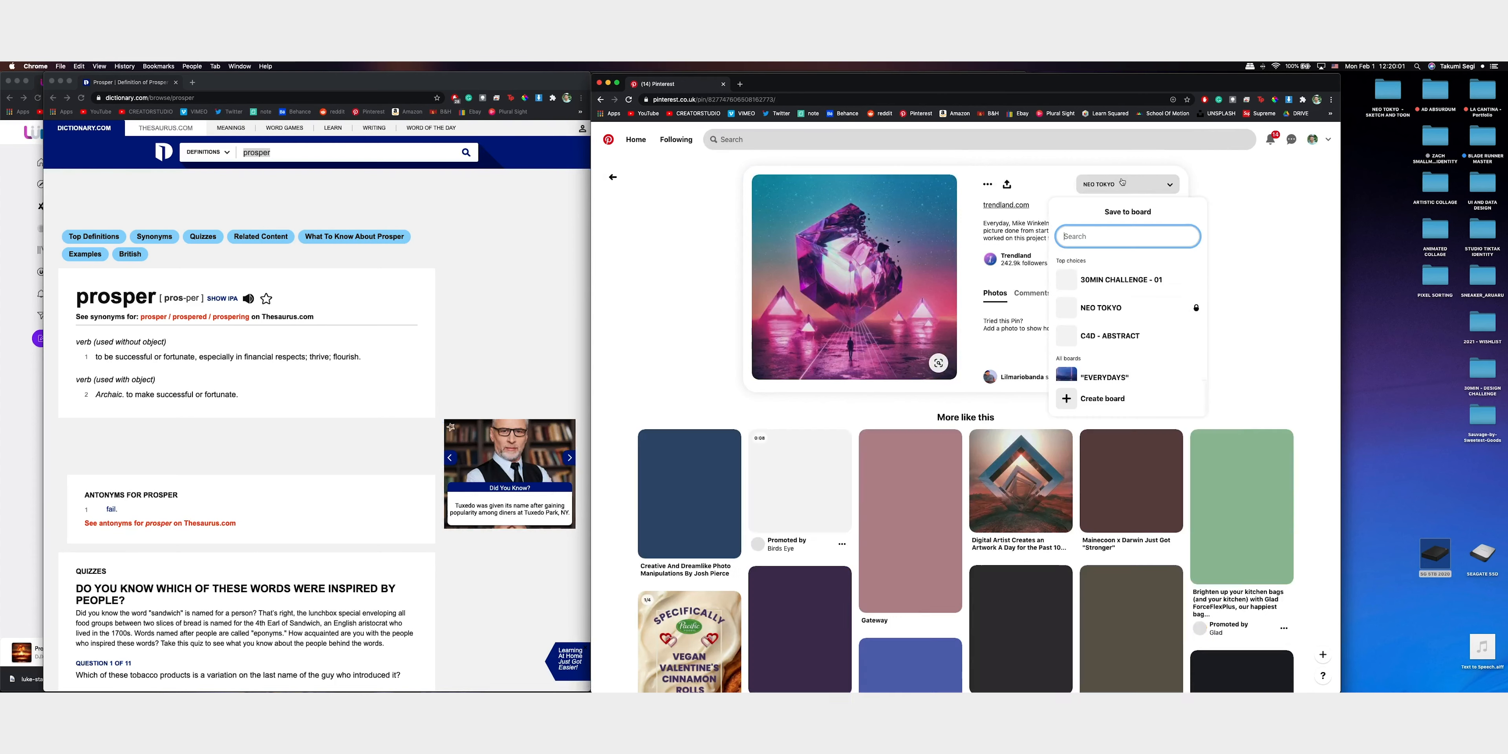
left_click(1184, 281)
Save the related Gateway pin with the split pyramid in a red desert to the 30MIN CHALLENGE - 01 board
scroll(906, 348, "down", 4)
left_click(906, 348)
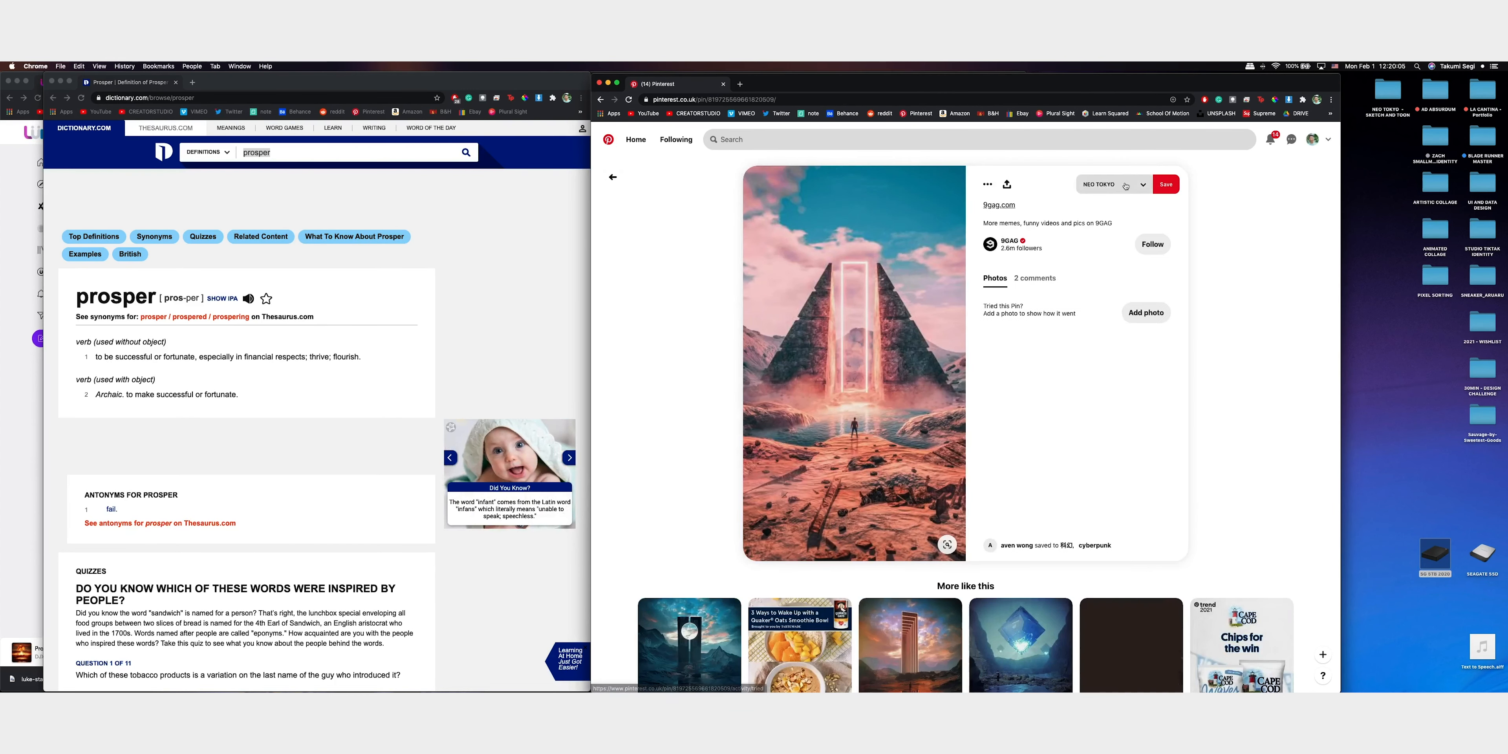
left_click(1124, 184)
left_click(1096, 286)
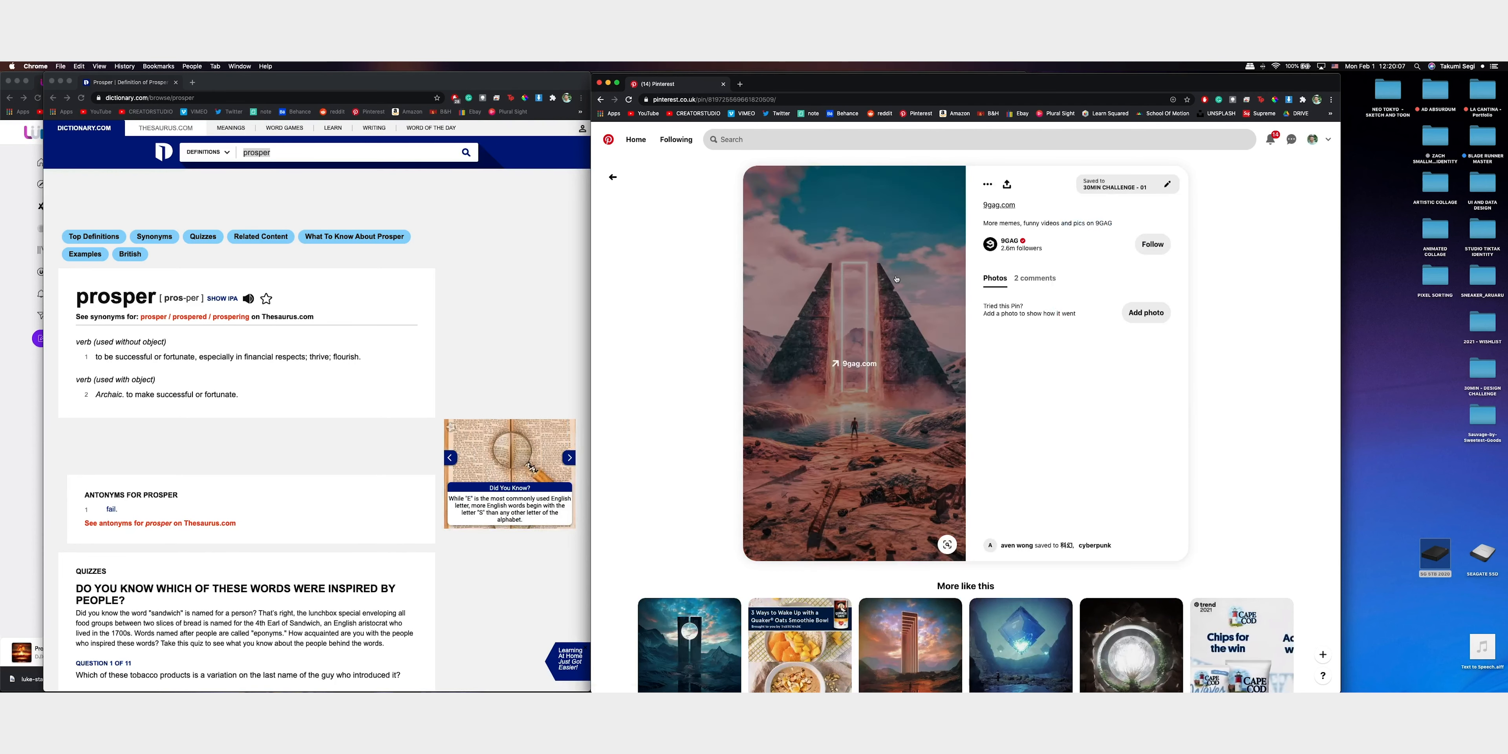
Save the related floating blue cube pin to the 30MIN CHALLENGE - 01 board and return to the pyramid pin
scroll(975, 298, "down", 4)
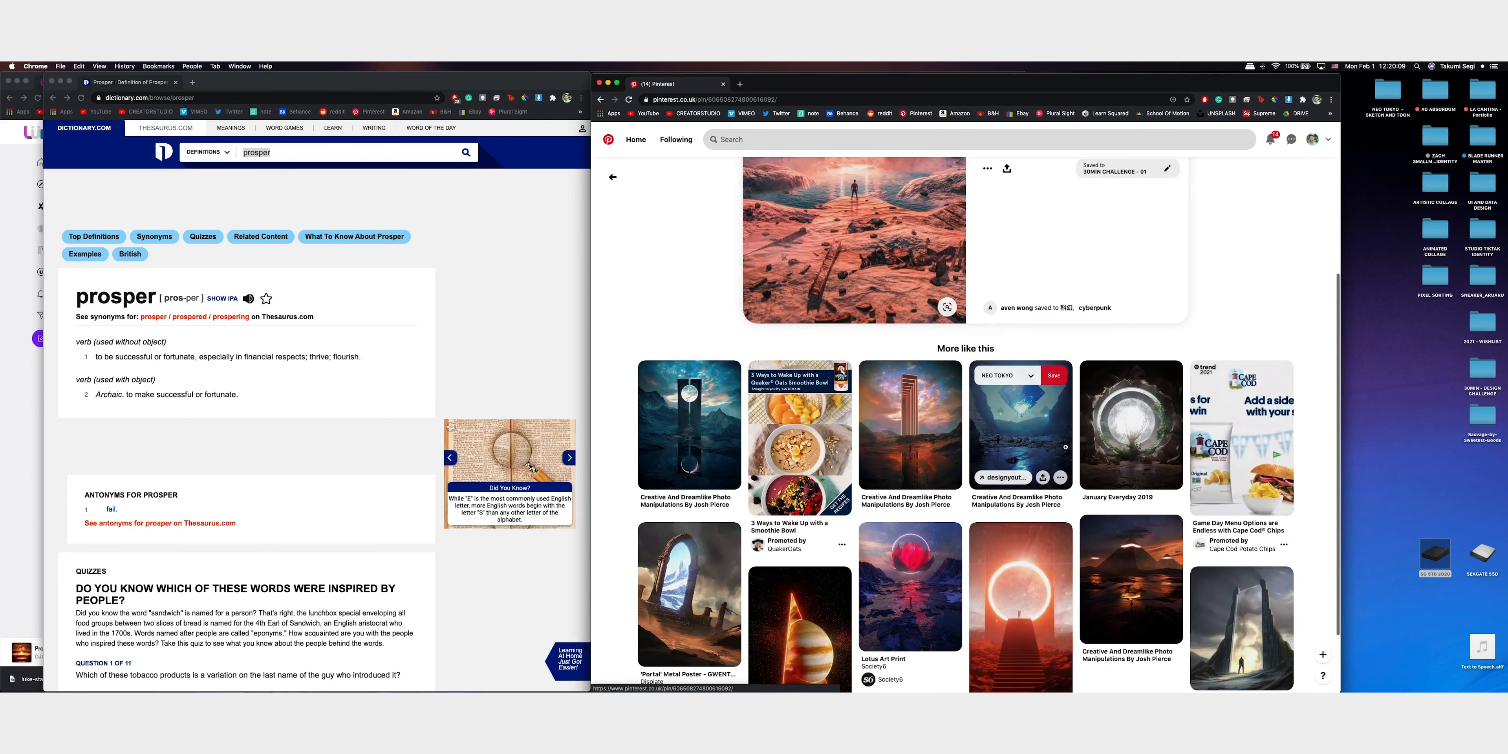
left_click(1020, 409)
left_click(1121, 183)
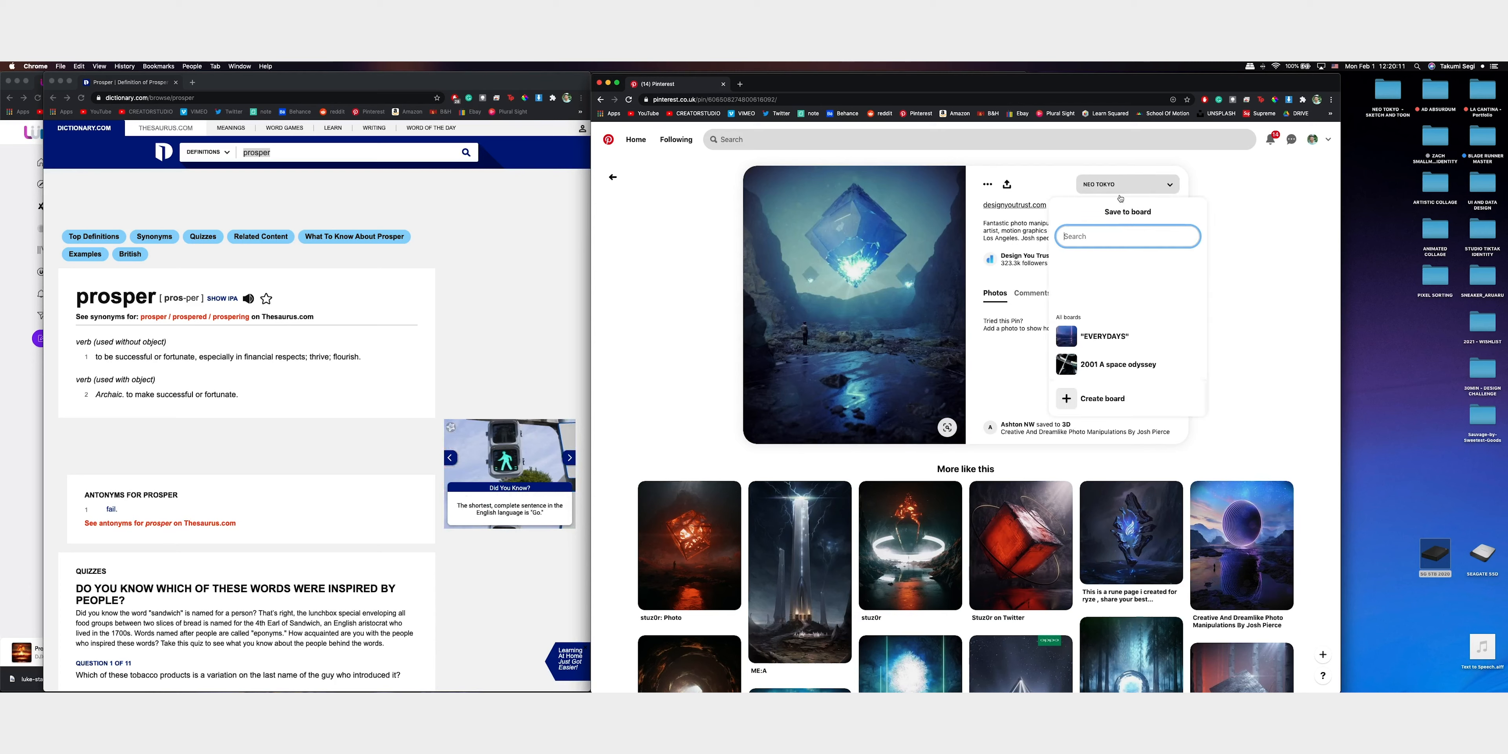
left_click(1186, 280)
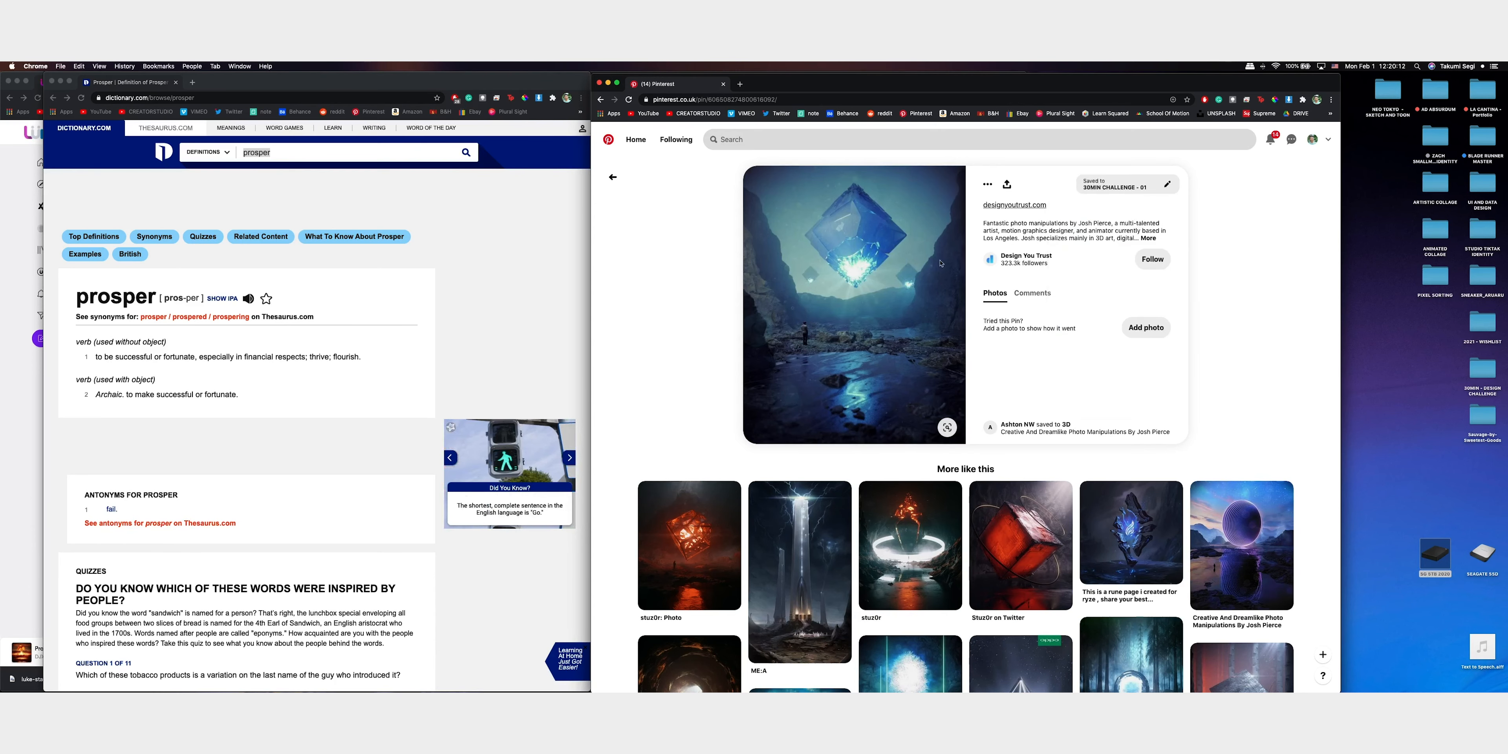
left_click(617, 182)
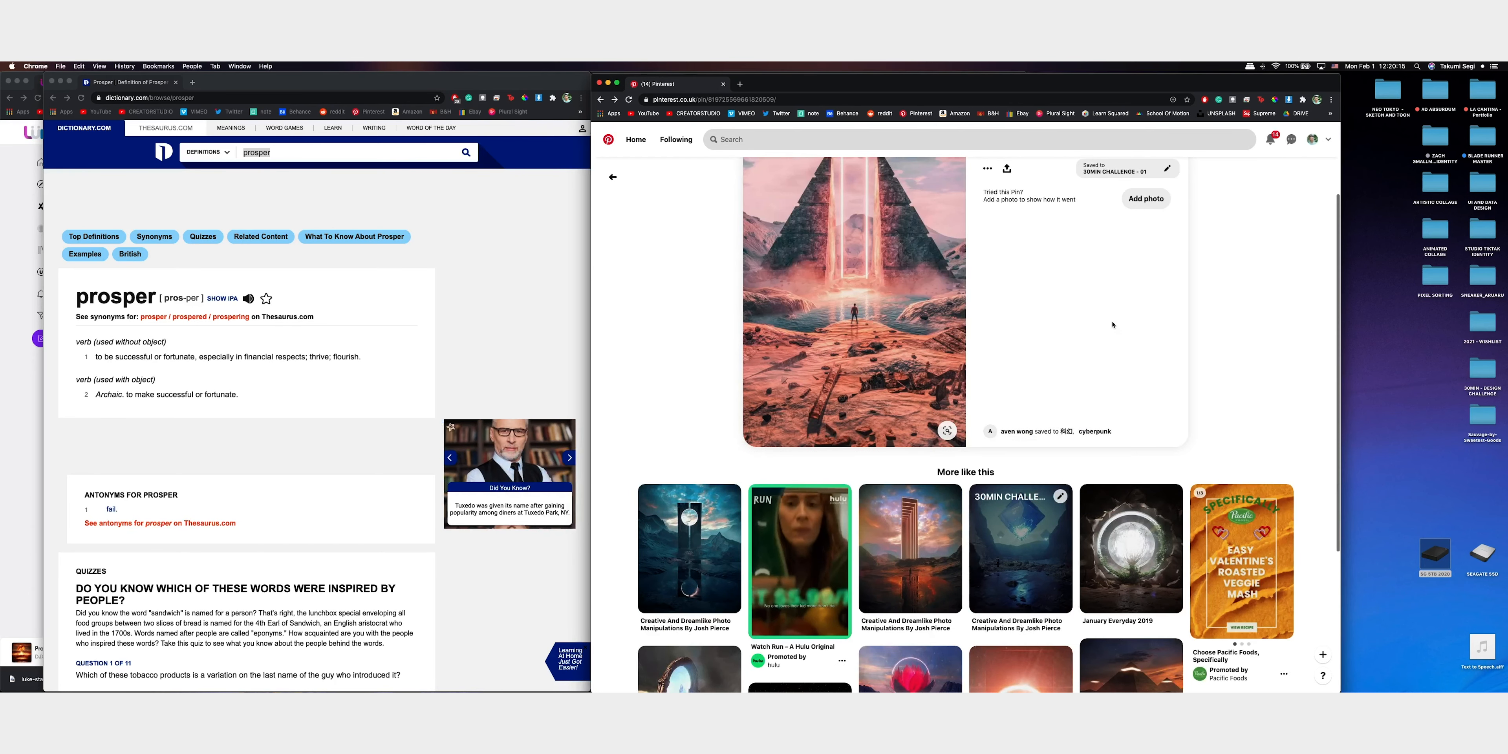
From the purple crystal's related pins, save the pink-and-blue mountain landscape with the large circle to the 30MIN CHALLENGE - 01 board
scroll(1113, 325, "down", 6)
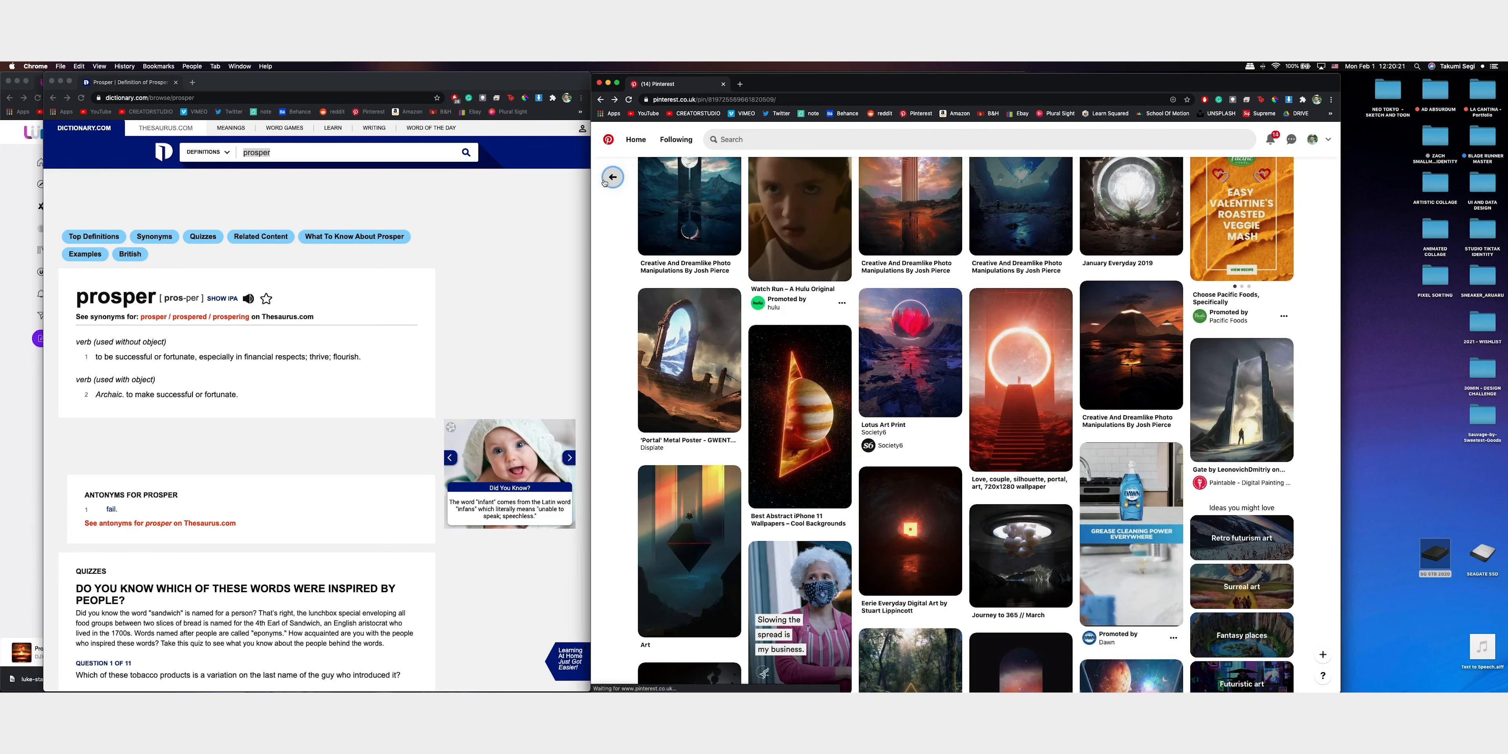
scroll(1150, 263, "down", 4)
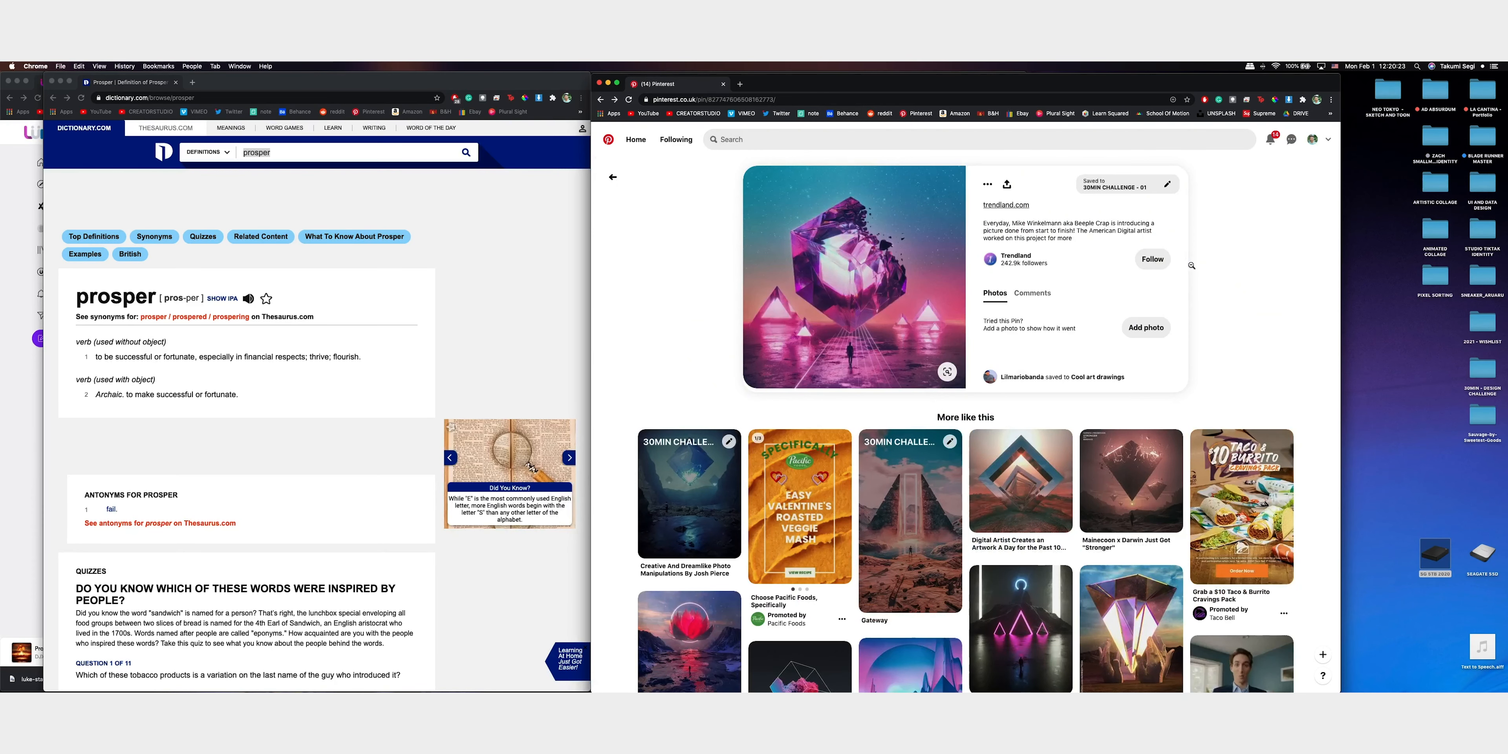
scroll(1192, 266, "down", 2)
scroll(1193, 269, "down", 5)
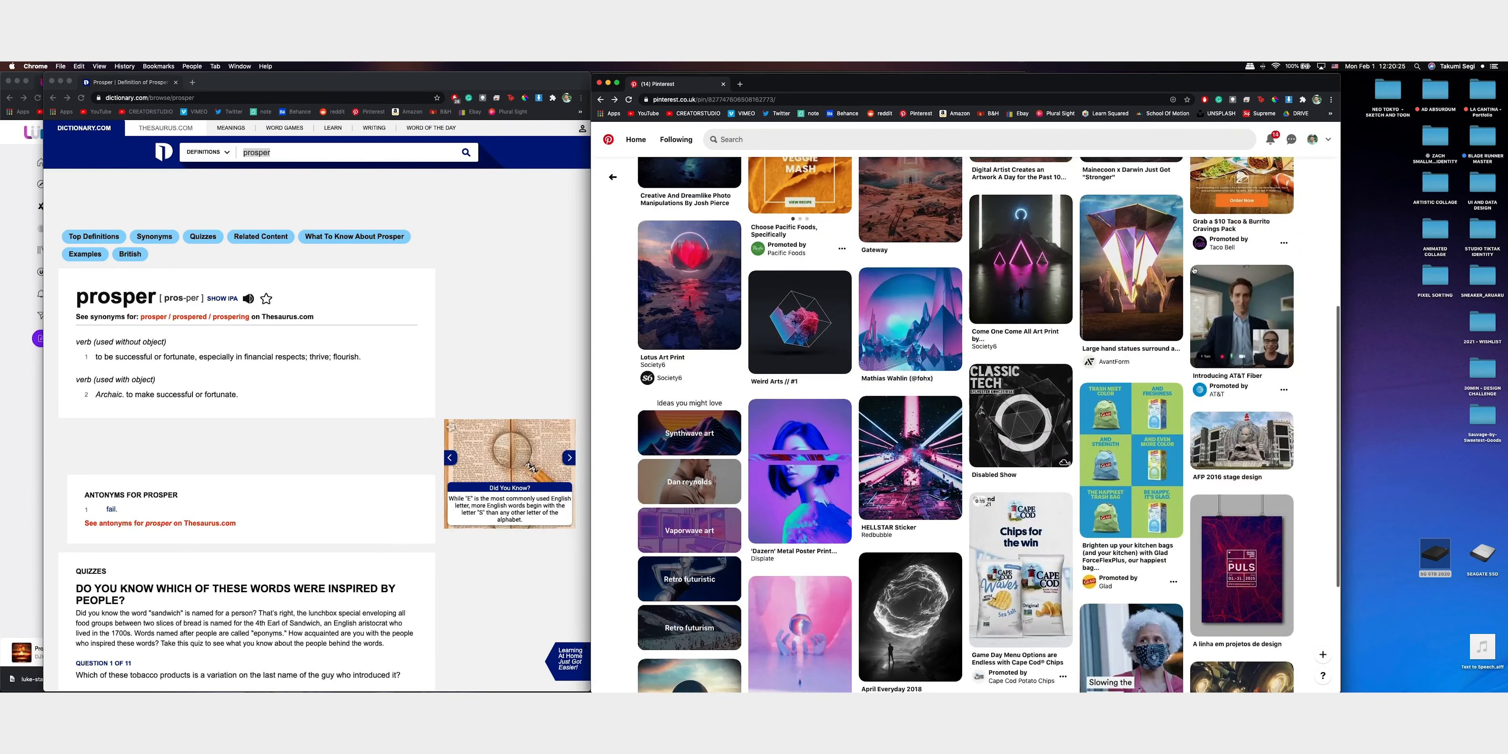
left_click(910, 322)
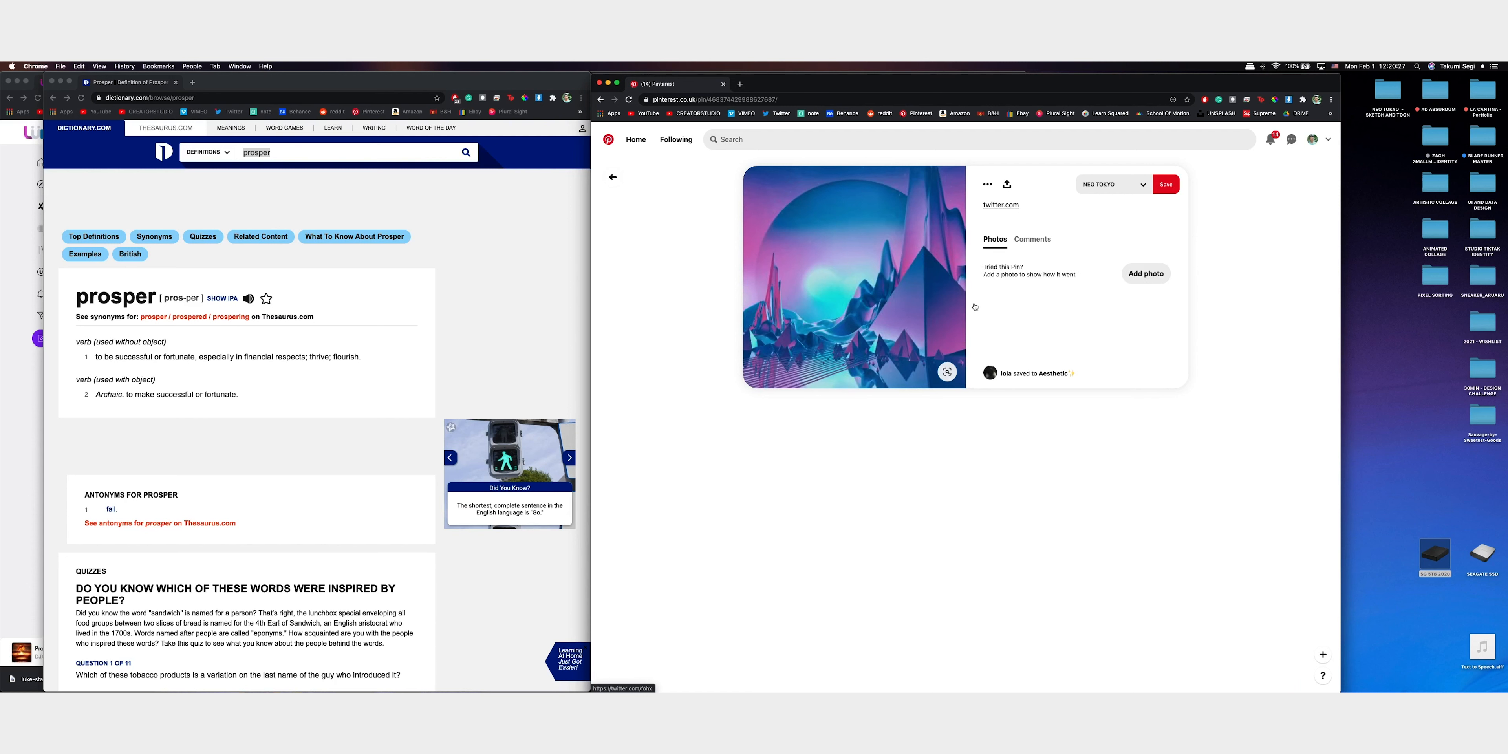
left_click(1109, 186)
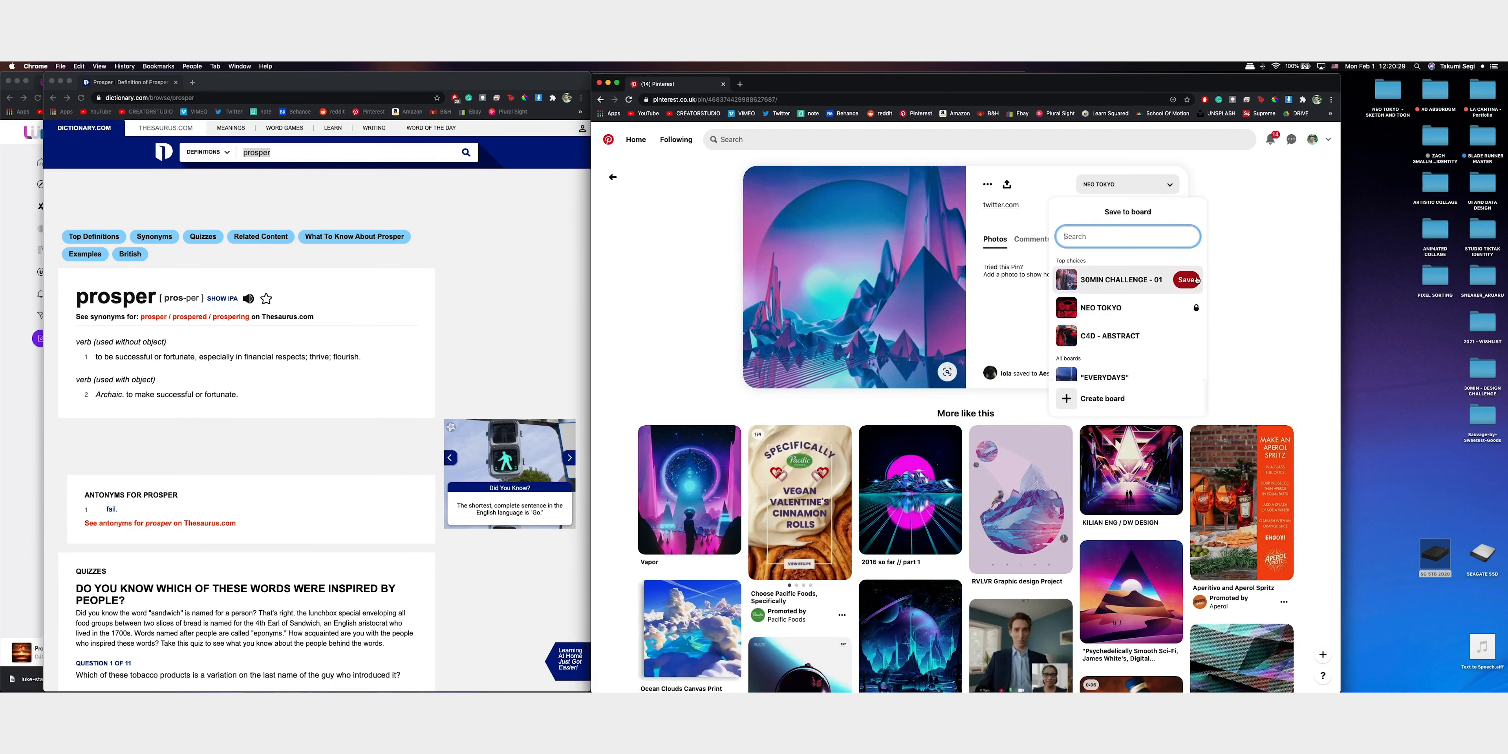
left_click(1186, 279)
left_click(820, 139)
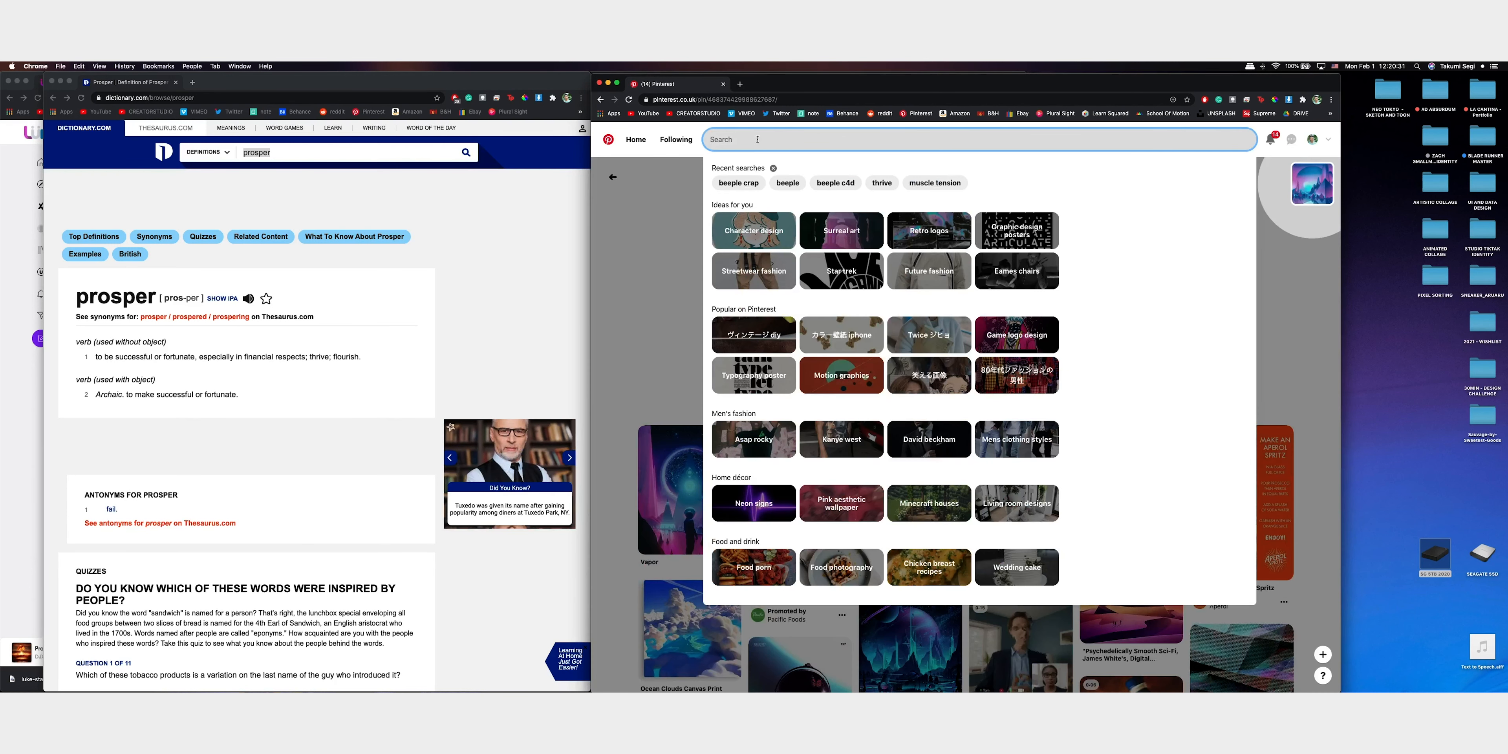
type("physical")
key("Return")
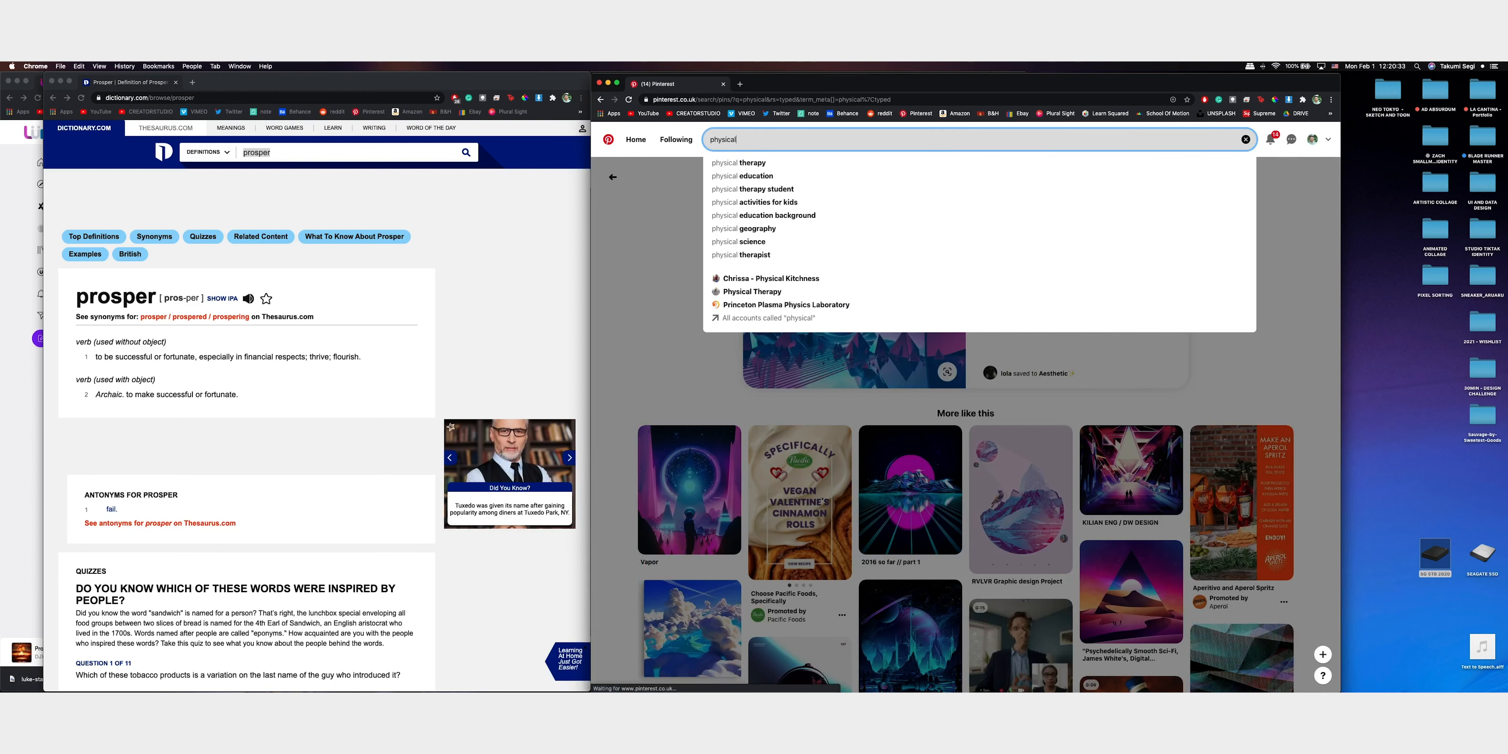
key("alt+BackSpace")
Search Pinterest for "sketch and toon"
type("sketch and toon")
key("Return")
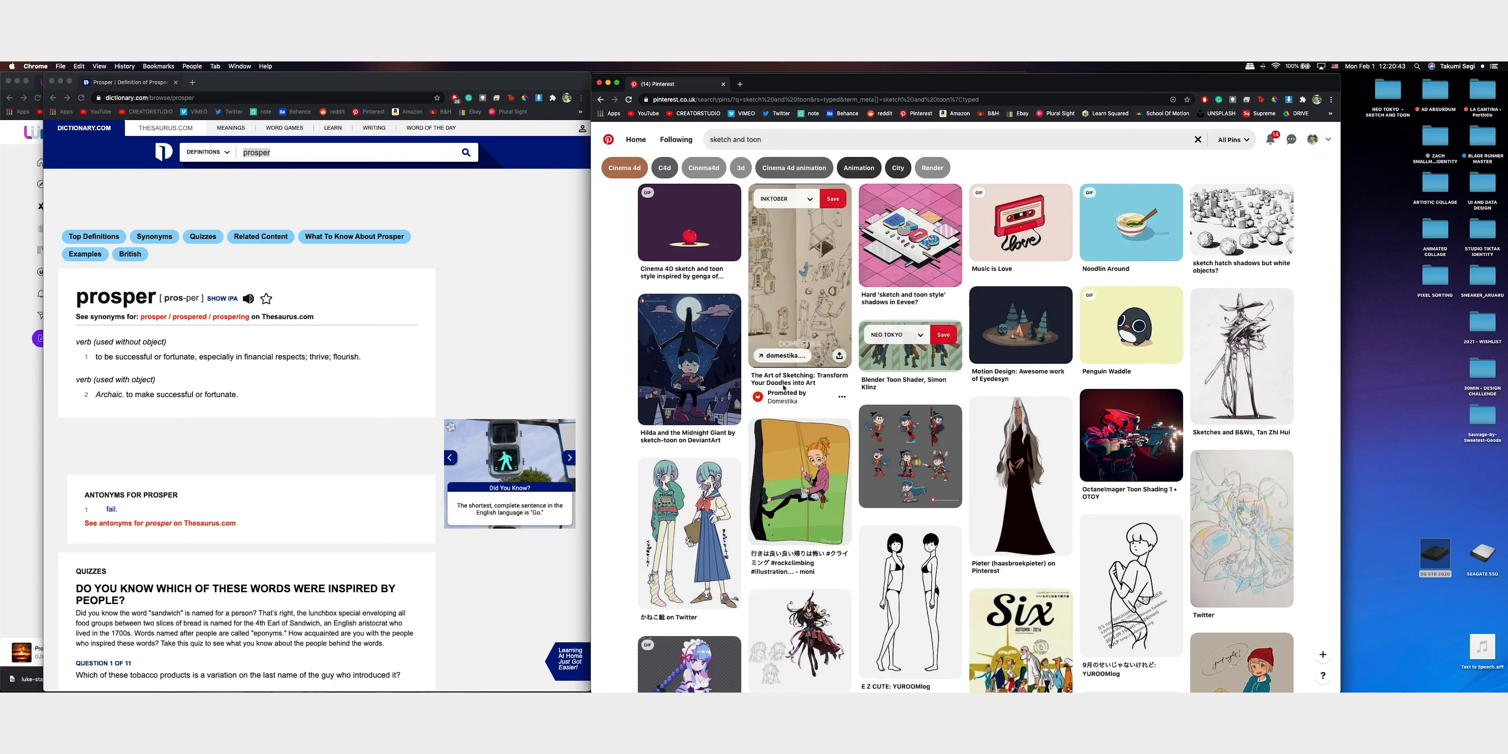
Save the "Hilda and the Midnight Giant" pin to the 30MIN CHALLENGE - 01 board
left_click(688, 363)
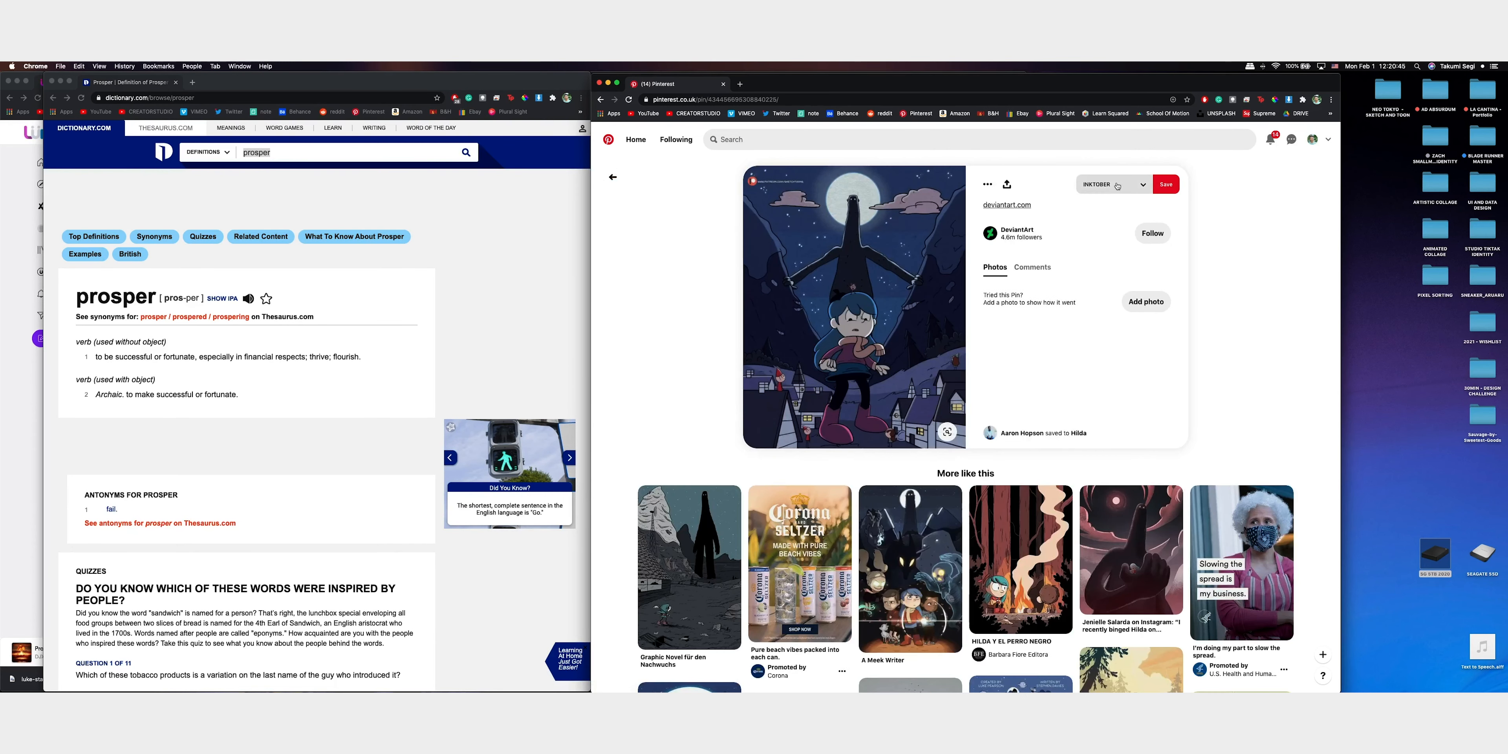
left_click(1117, 185)
left_click(1129, 280)
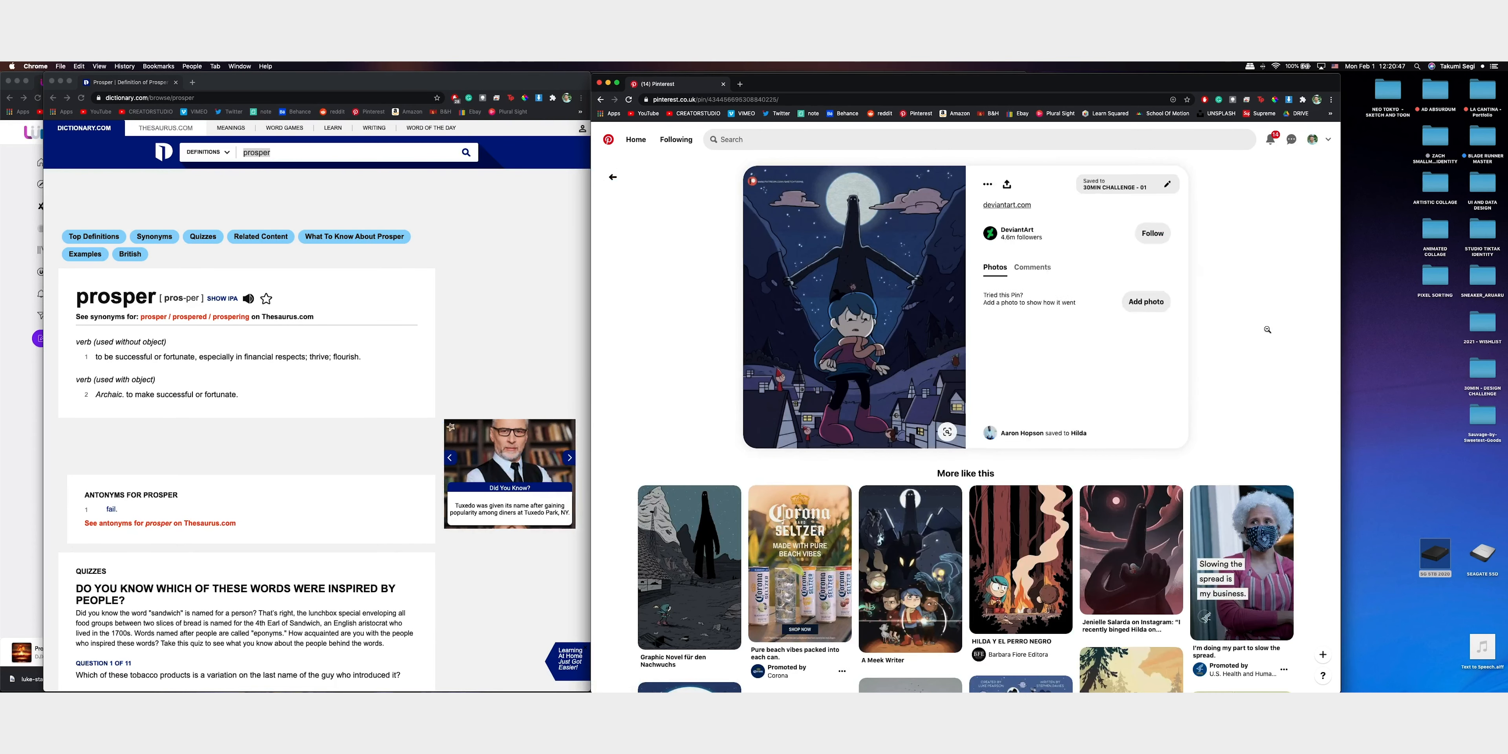
Save the related red cabin and mountains pin to the 30MIN CHALLENGE - 01 board and return to the sketch and toon results
scroll(1269, 332, "down", 6)
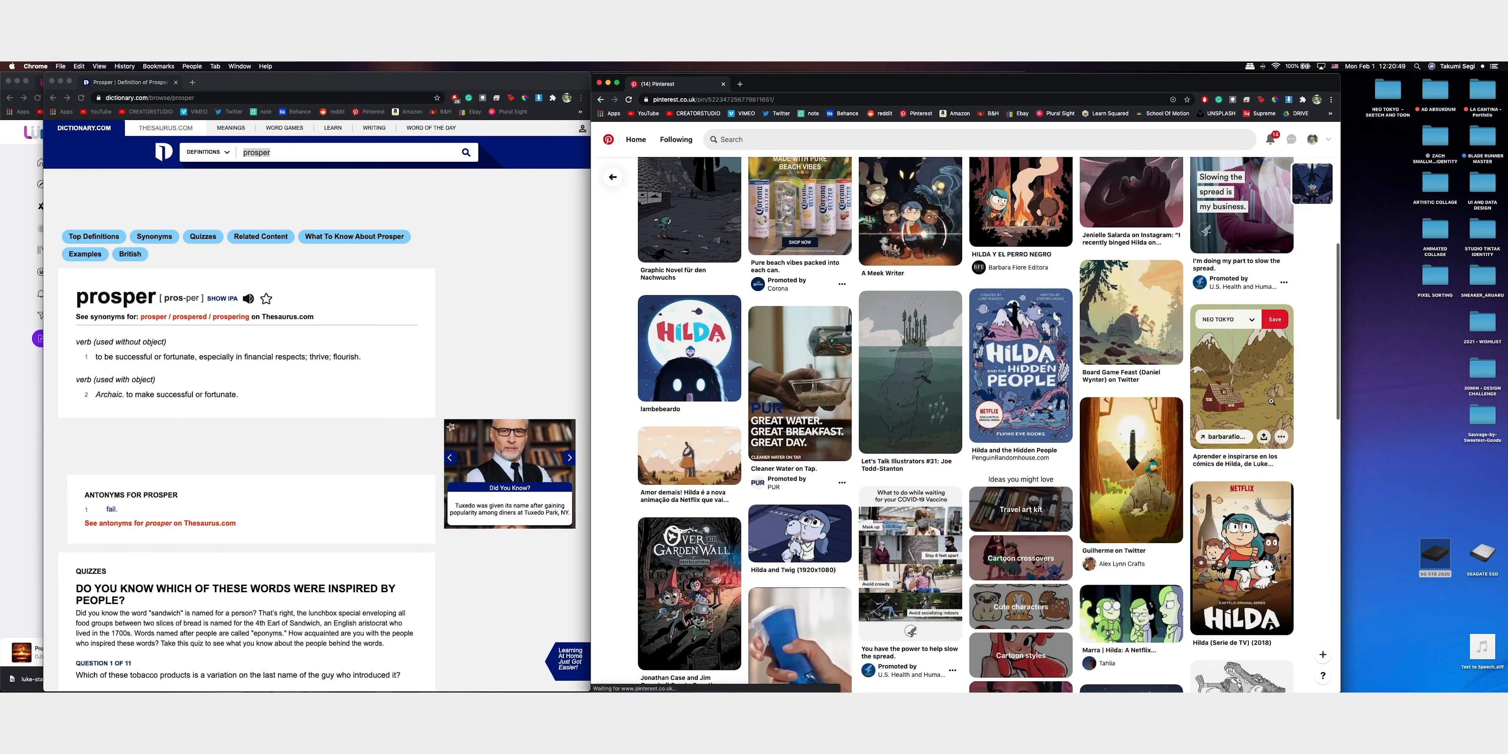
left_click(1265, 351)
left_click(1122, 191)
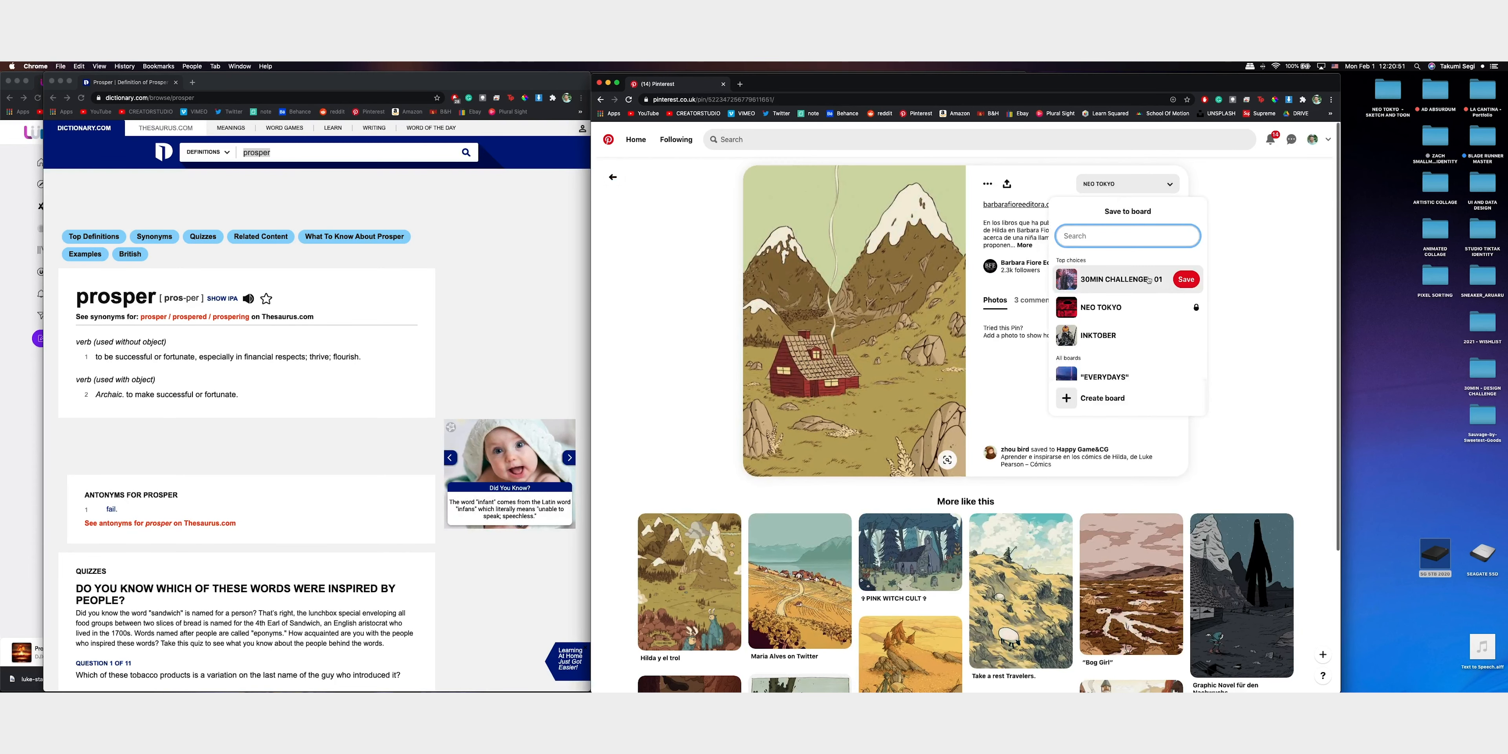
left_click(1183, 282)
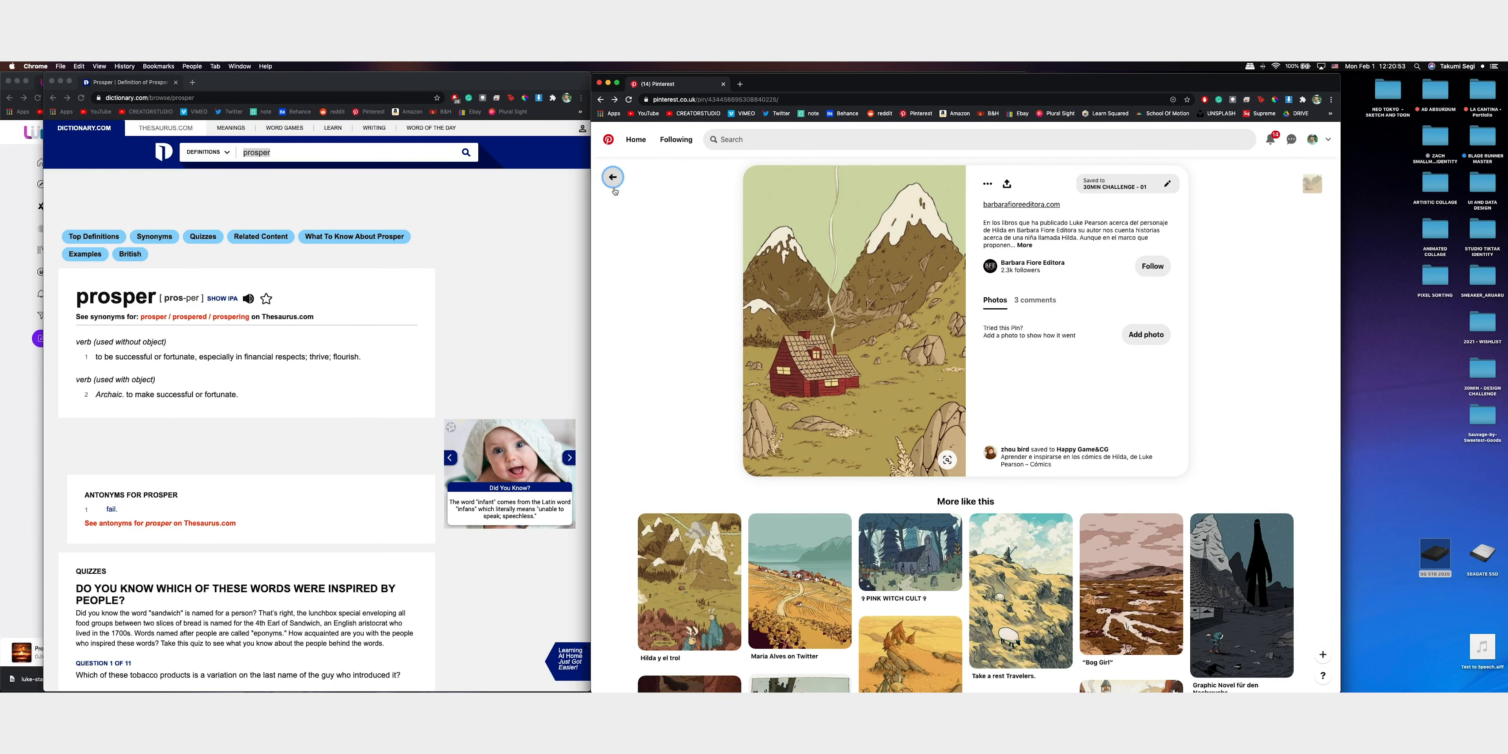
left_click(612, 178)
left_click(610, 175)
scroll(1146, 403, "down", 15)
scroll(1157, 401, "up", 15)
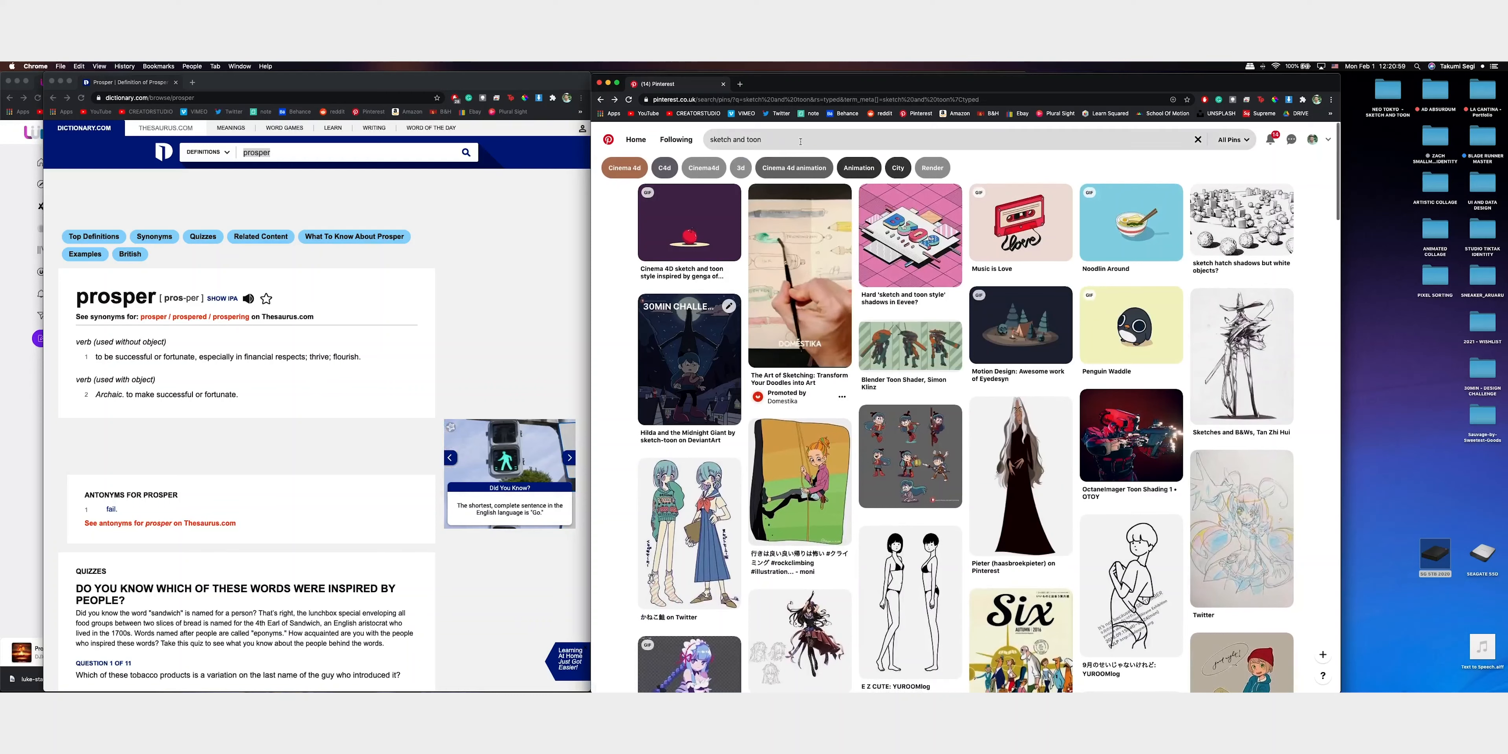
Search Pinterest for "techwear"
left_click(801, 141)
key("BackSpace")
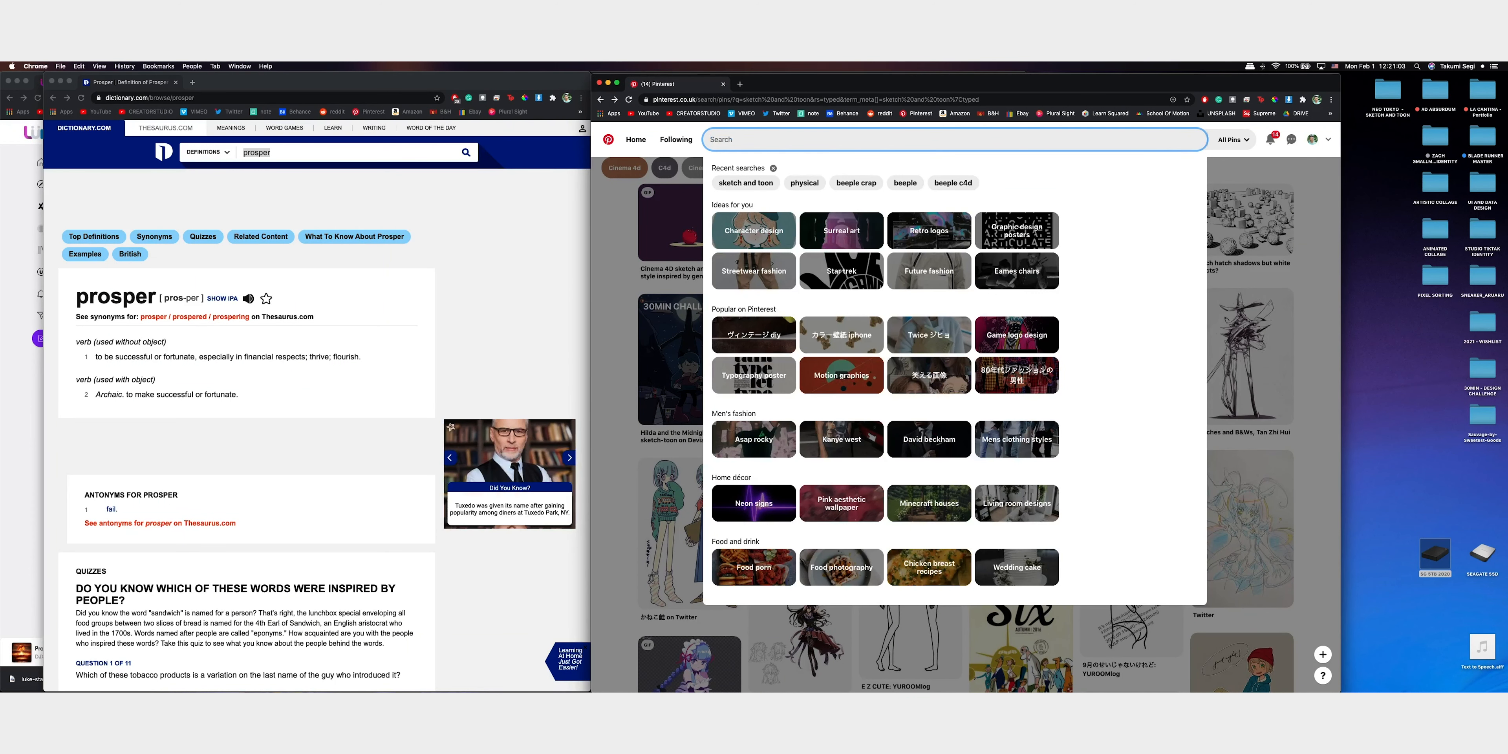
type("tech")
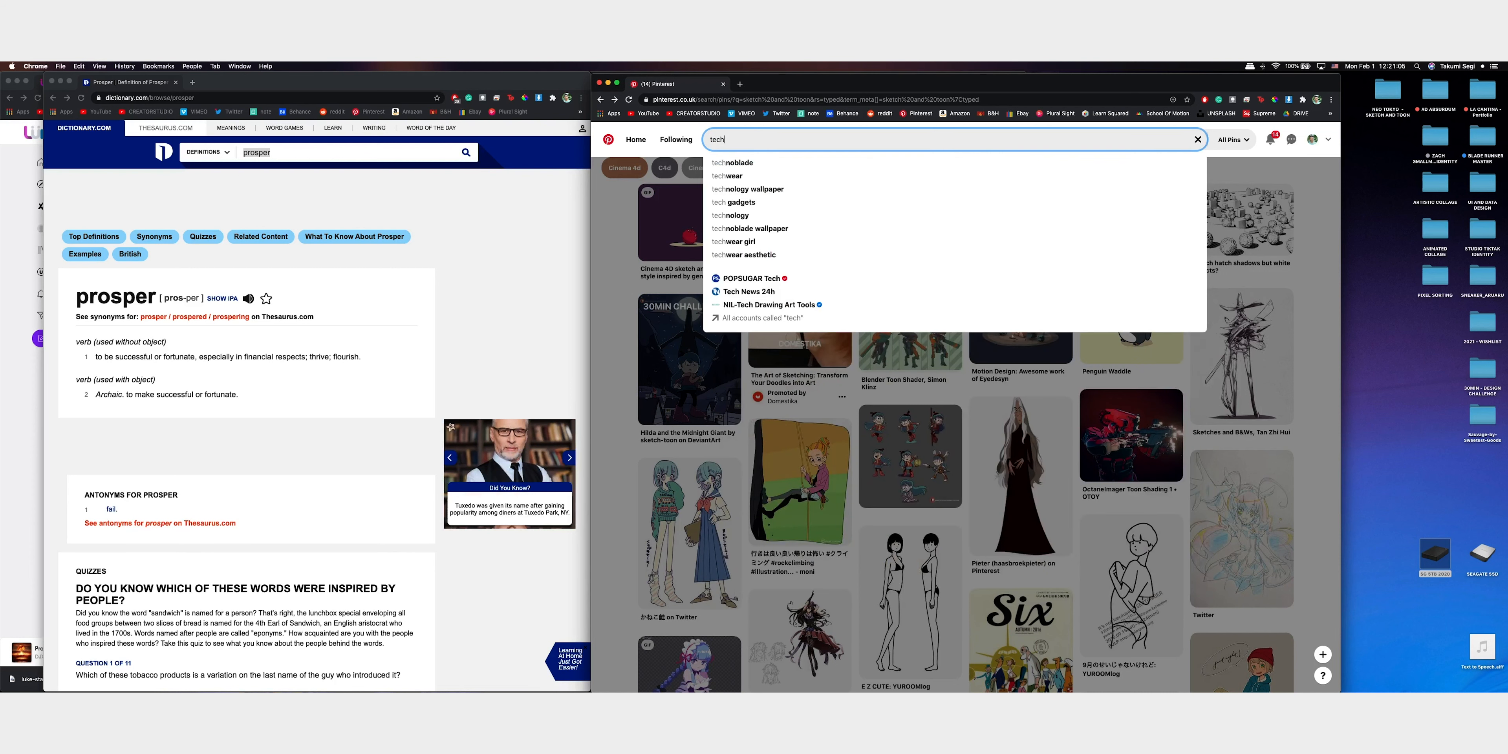
type("wear")
key("Return")
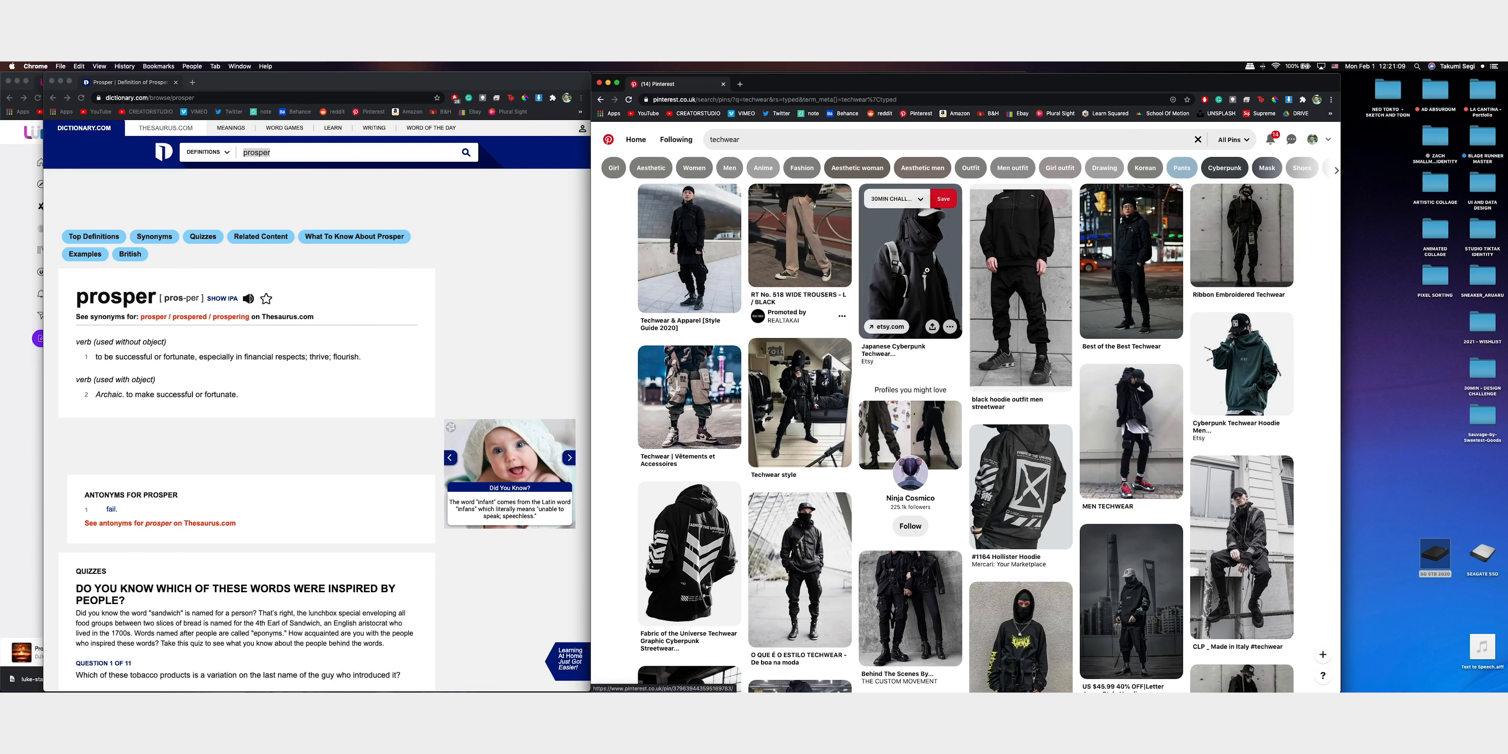
Save the black Fabric of the Universe hoodie pin with white chevrons to the 30MIN CHALLENGE - 01 board
scroll(854, 278, "down", 3)
left_click(690, 375)
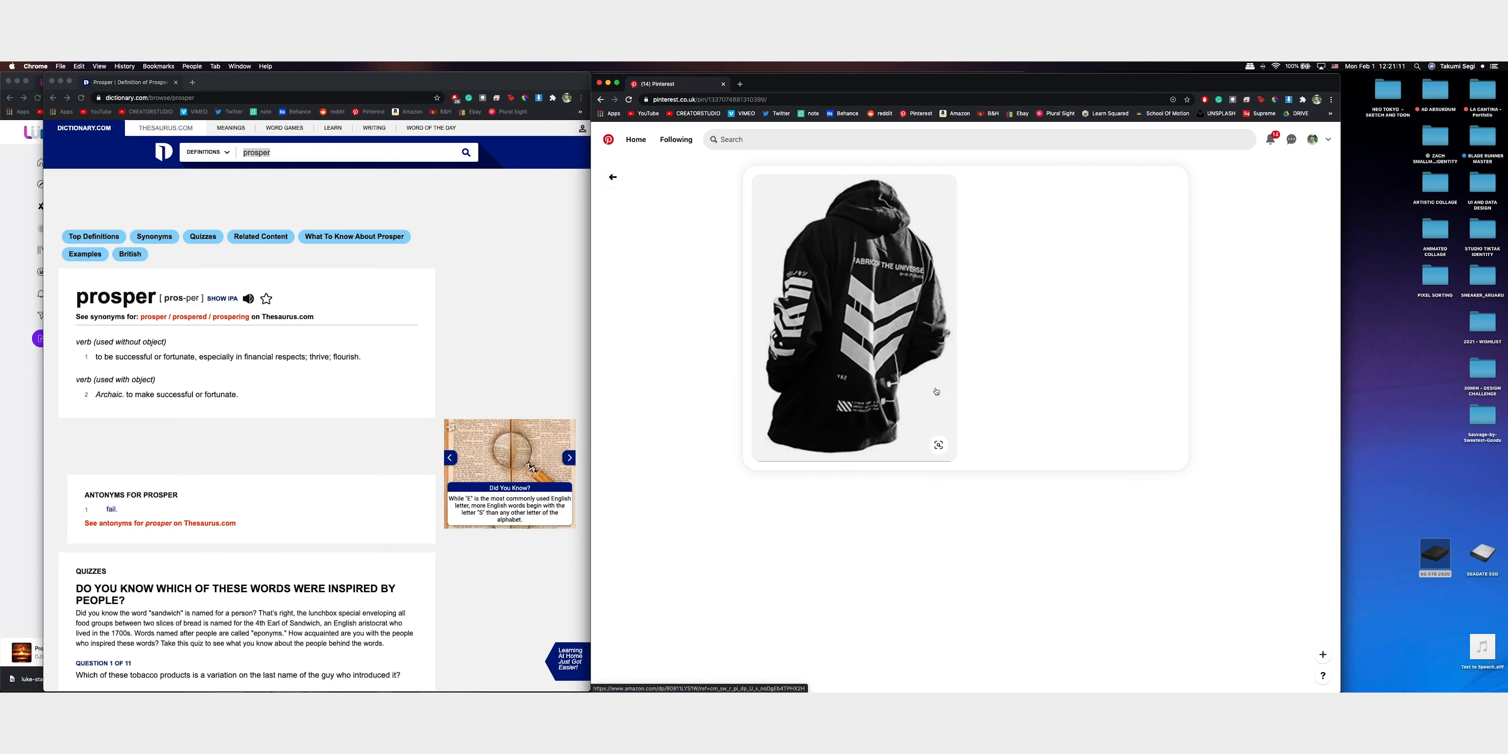
left_click(1120, 187)
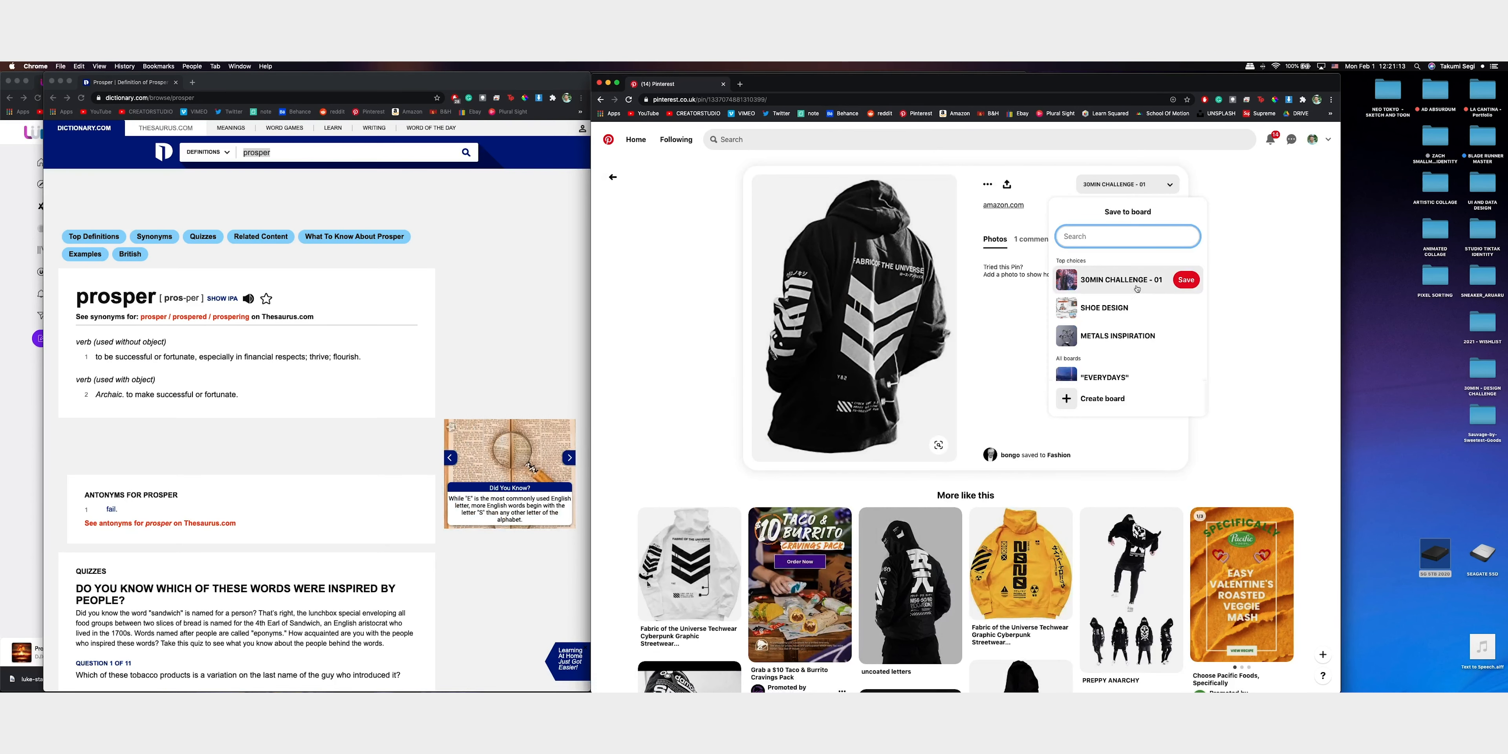
left_click(1186, 280)
From the black hoodie's related pins, save the yellow 2020 cyberpunk hoodie to the 30MIN CHALLENGE - 01 board
scroll(1112, 351, "down", 3)
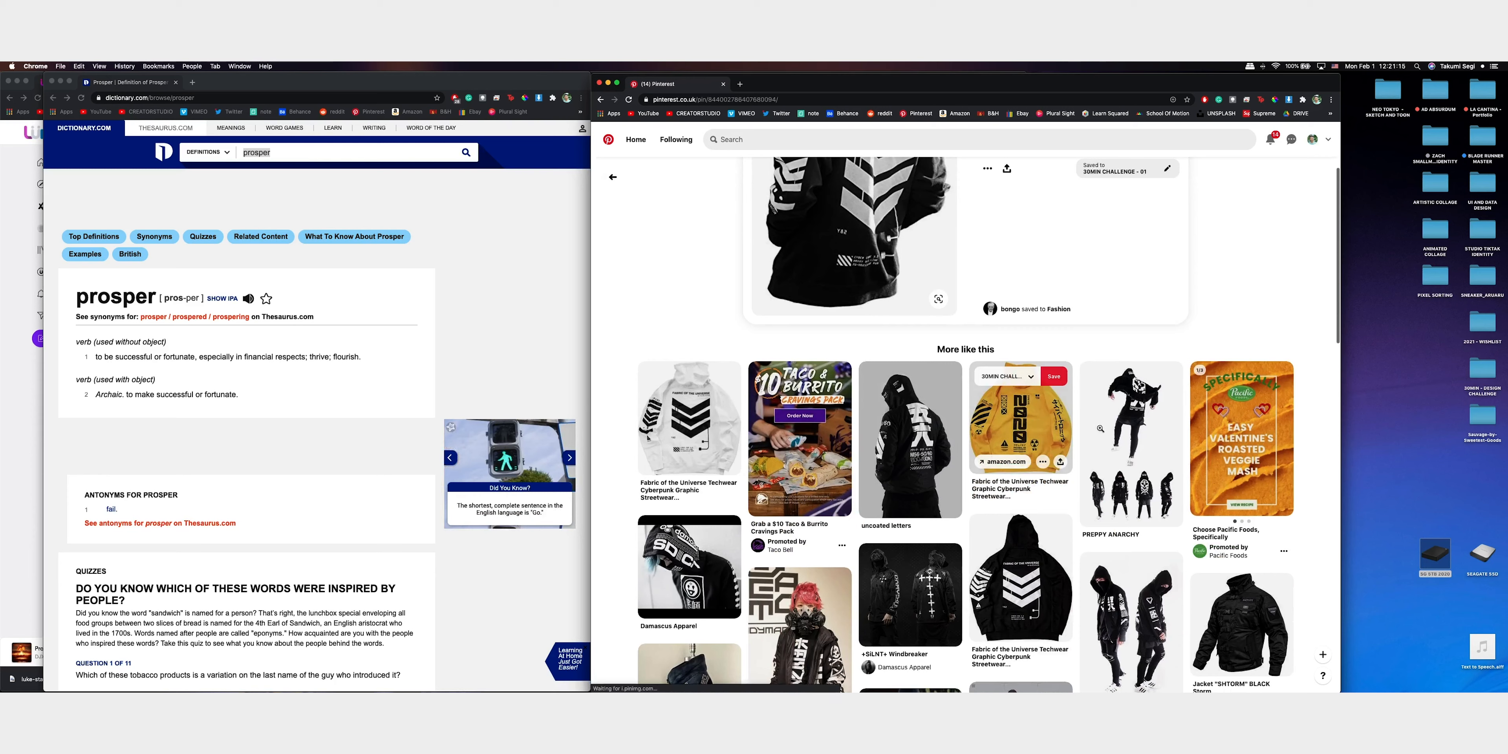
left_click(1019, 445)
left_click(1121, 184)
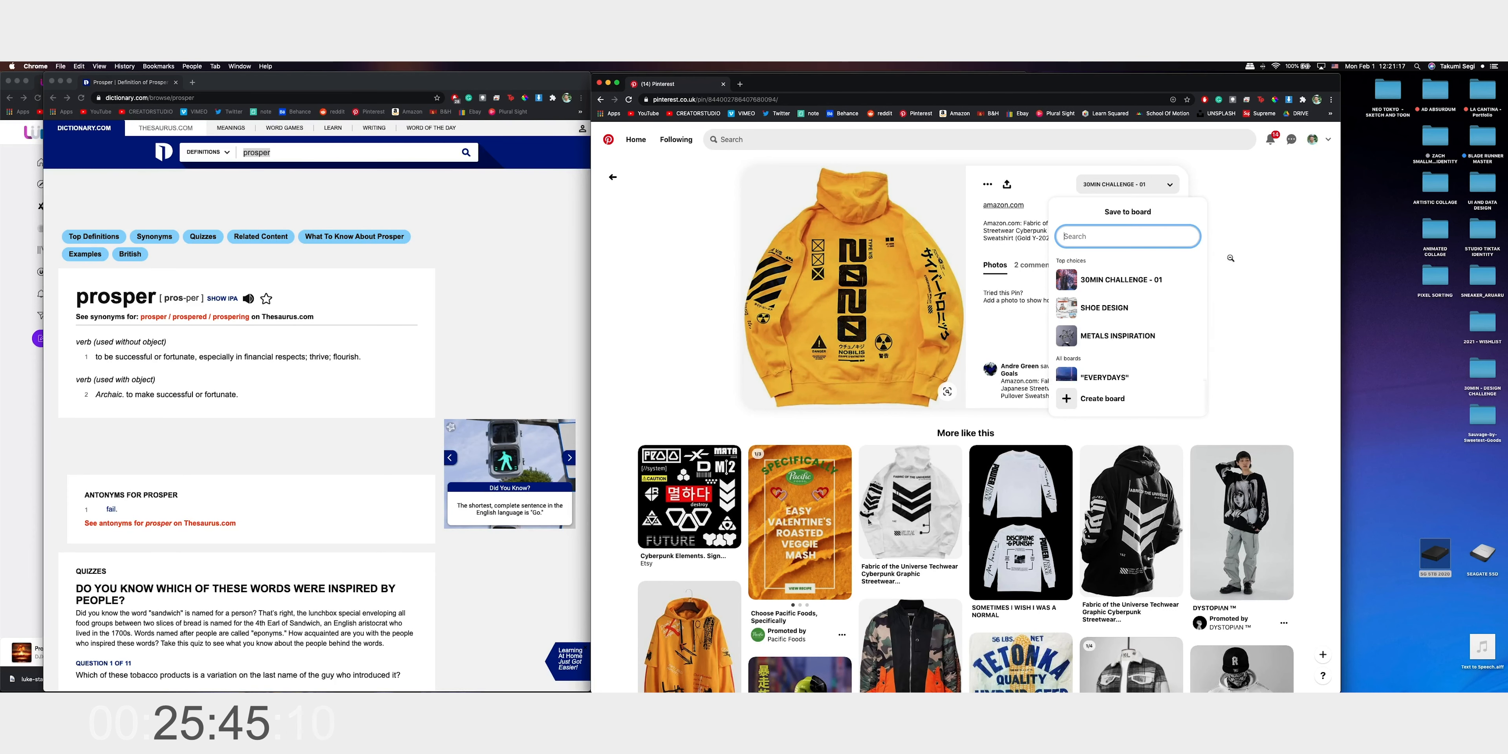
left_click(1185, 280)
Save the related "Font Combo 02" Inhale/Exhale lettering pin to the 30MIN CHALLENGE - 01 board and go back towards the techwear results
scroll(1134, 404, "down", 8)
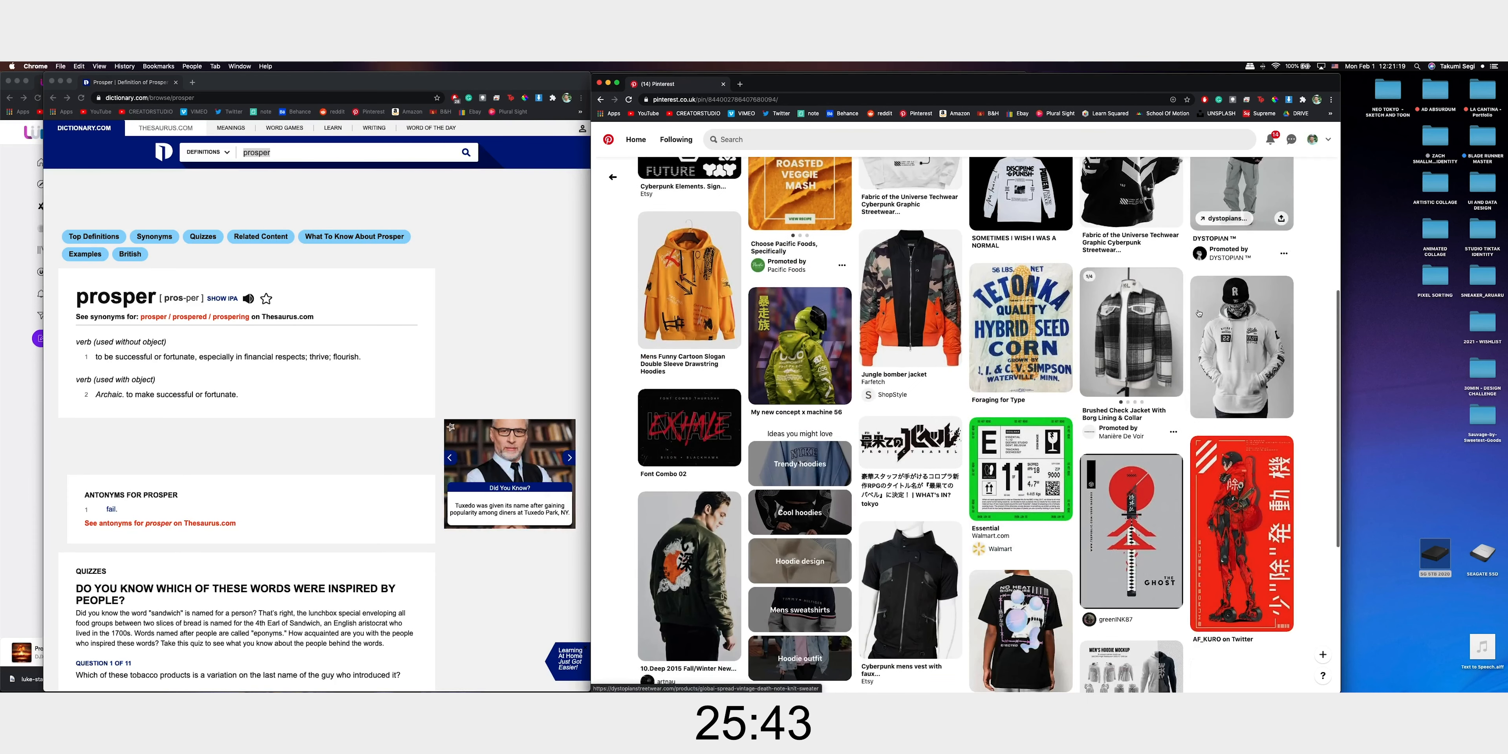
left_click(717, 440)
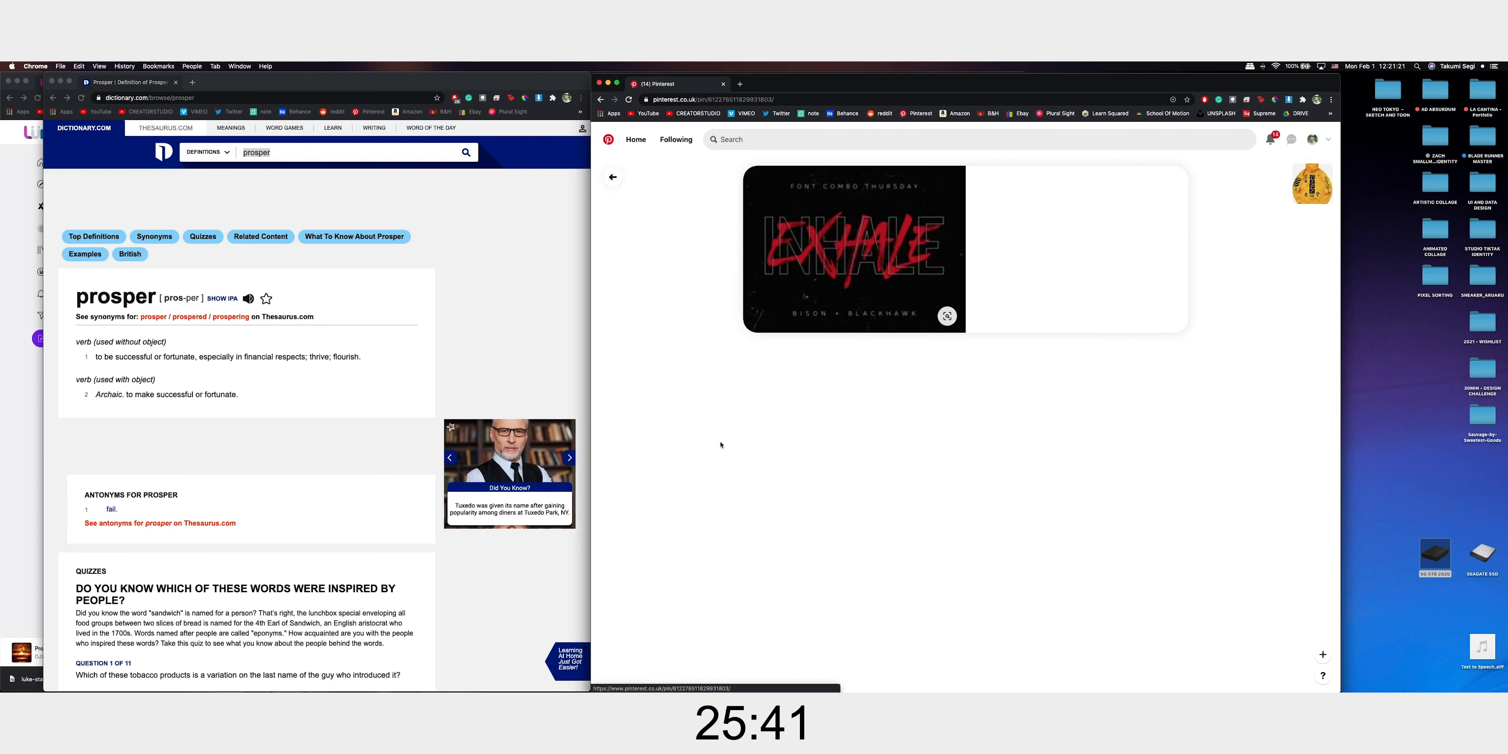
left_click(1121, 185)
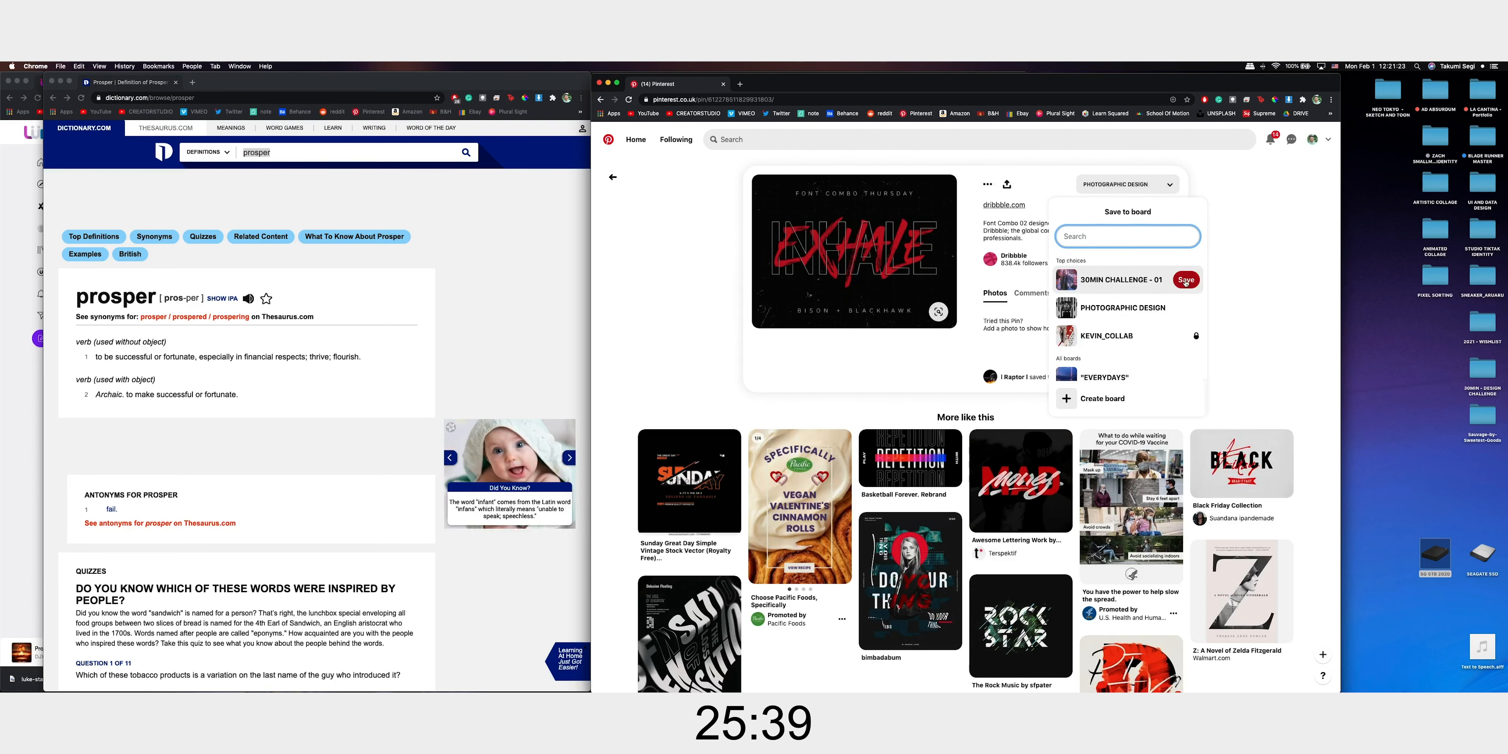
left_click(1185, 281)
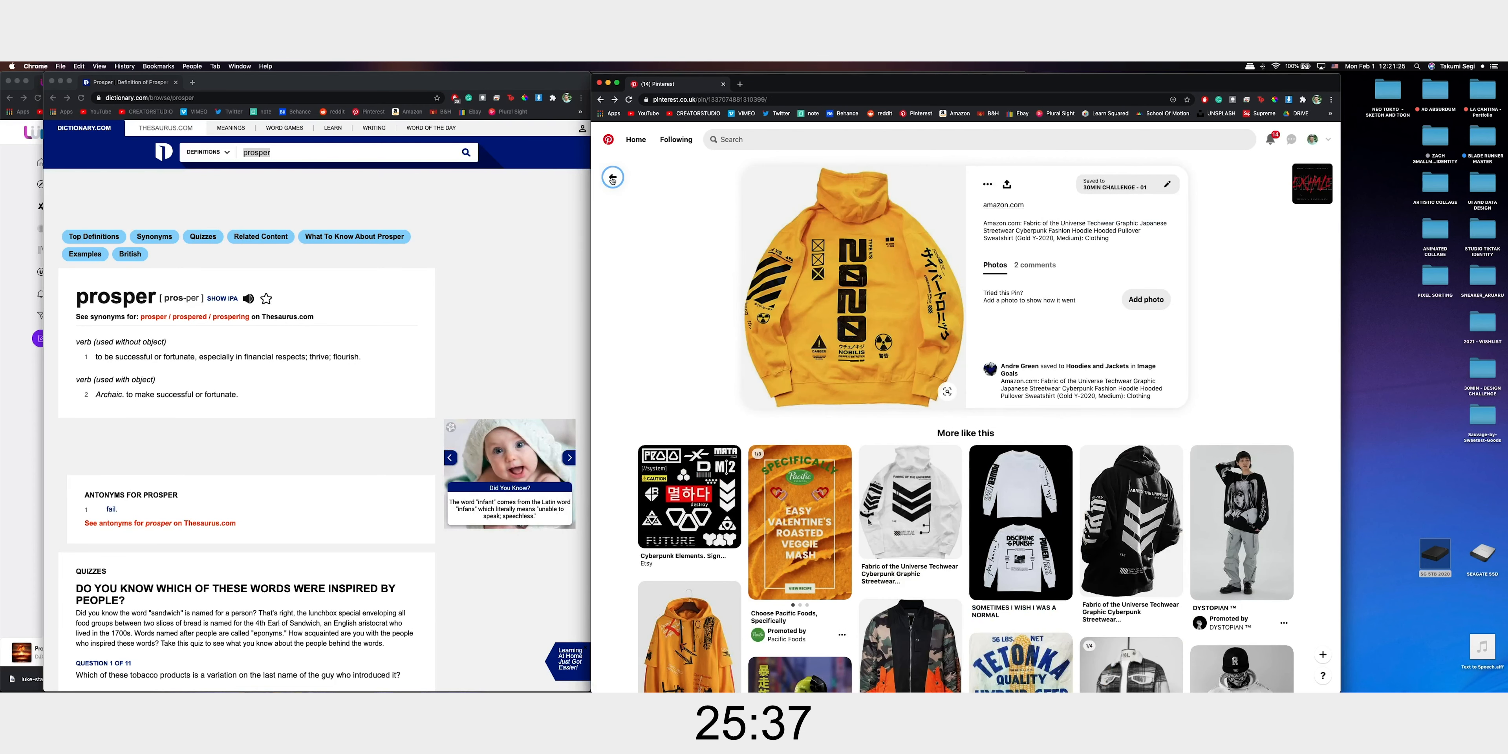
left_click(612, 178)
left_click(613, 178)
Save the "WLS X11 Windbreaker" outfit pin to the 30MIN CHALLENGE - 01 board and return to the techwear results
scroll(911, 246, "down", 10)
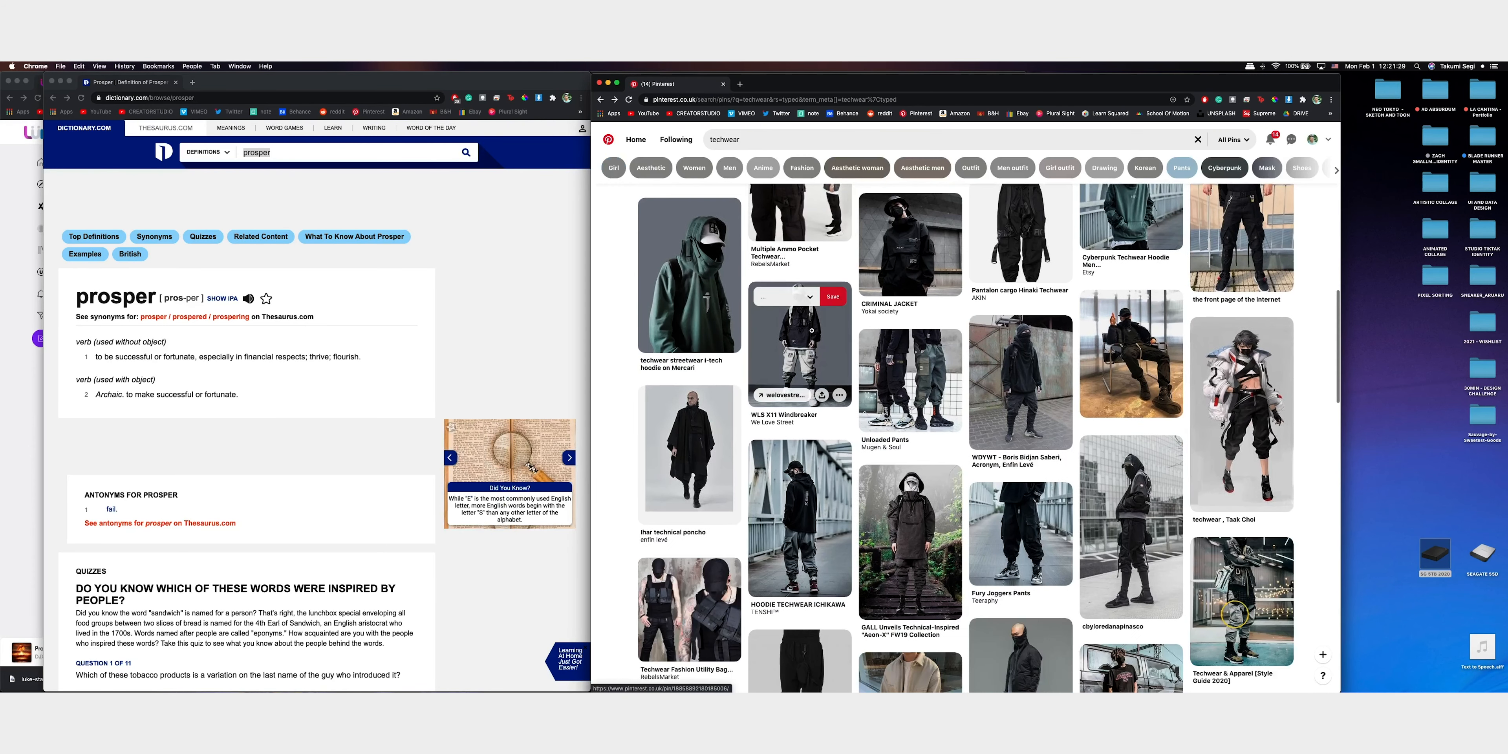
left_click(838, 323)
left_click(1125, 186)
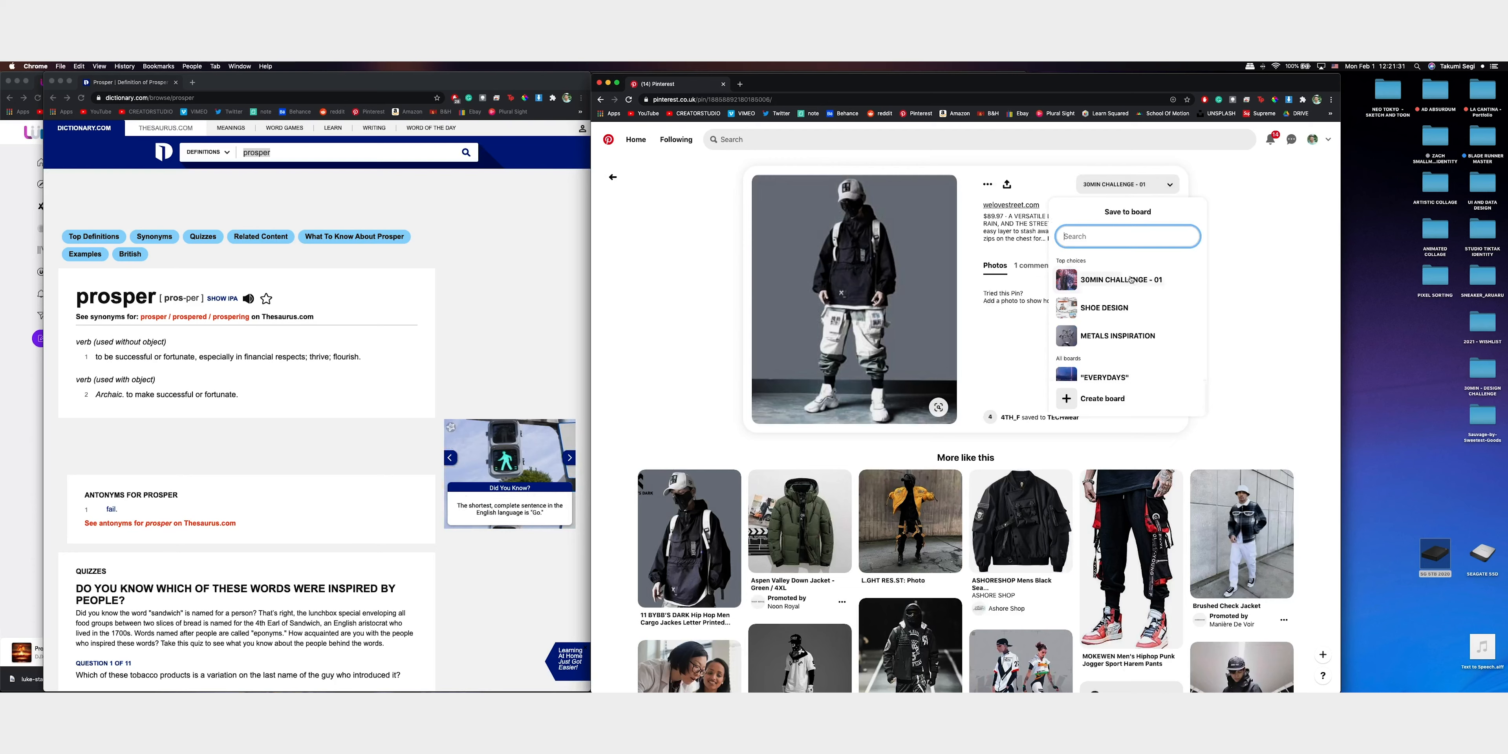
left_click(1186, 280)
left_click(612, 178)
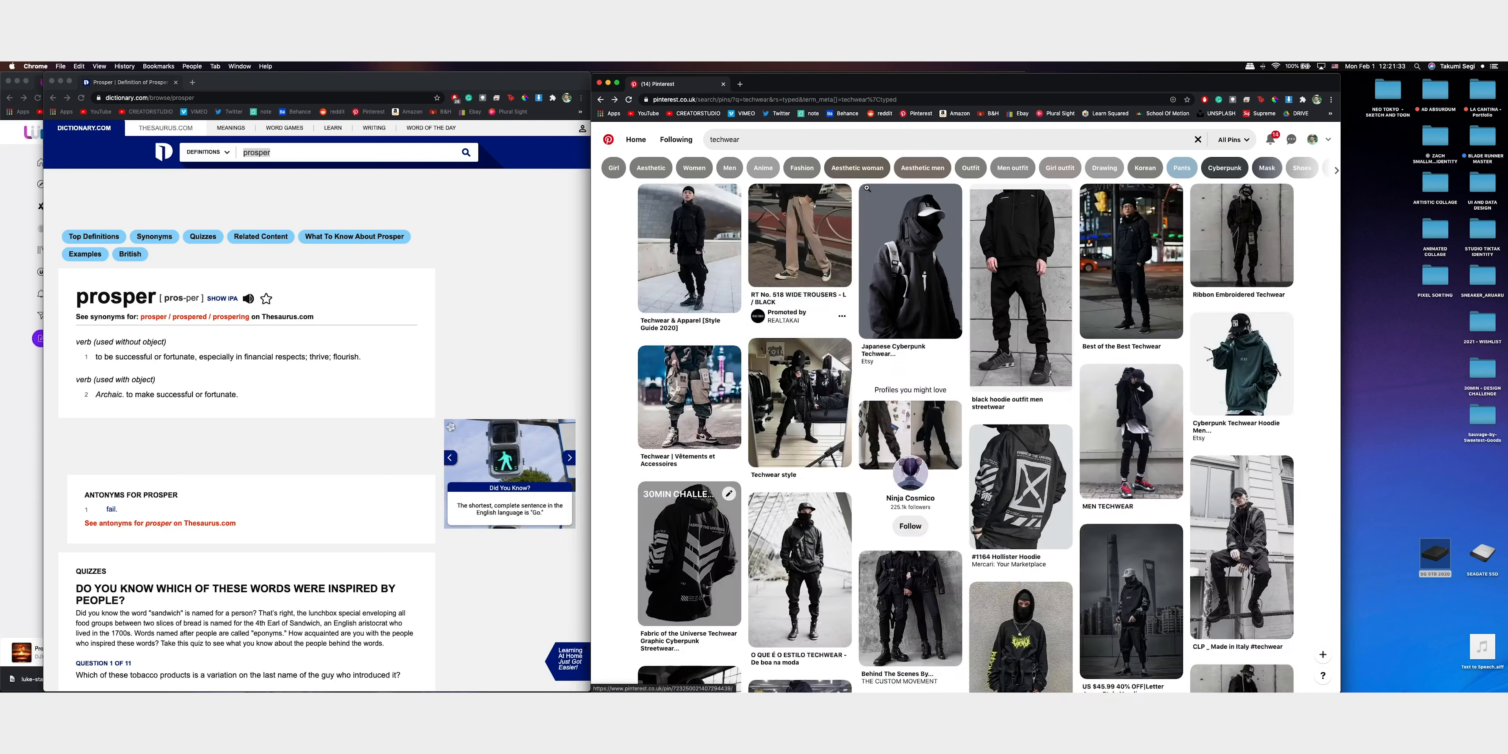
Search Pinterest for "typography"
left_click(819, 139)
type("typo")
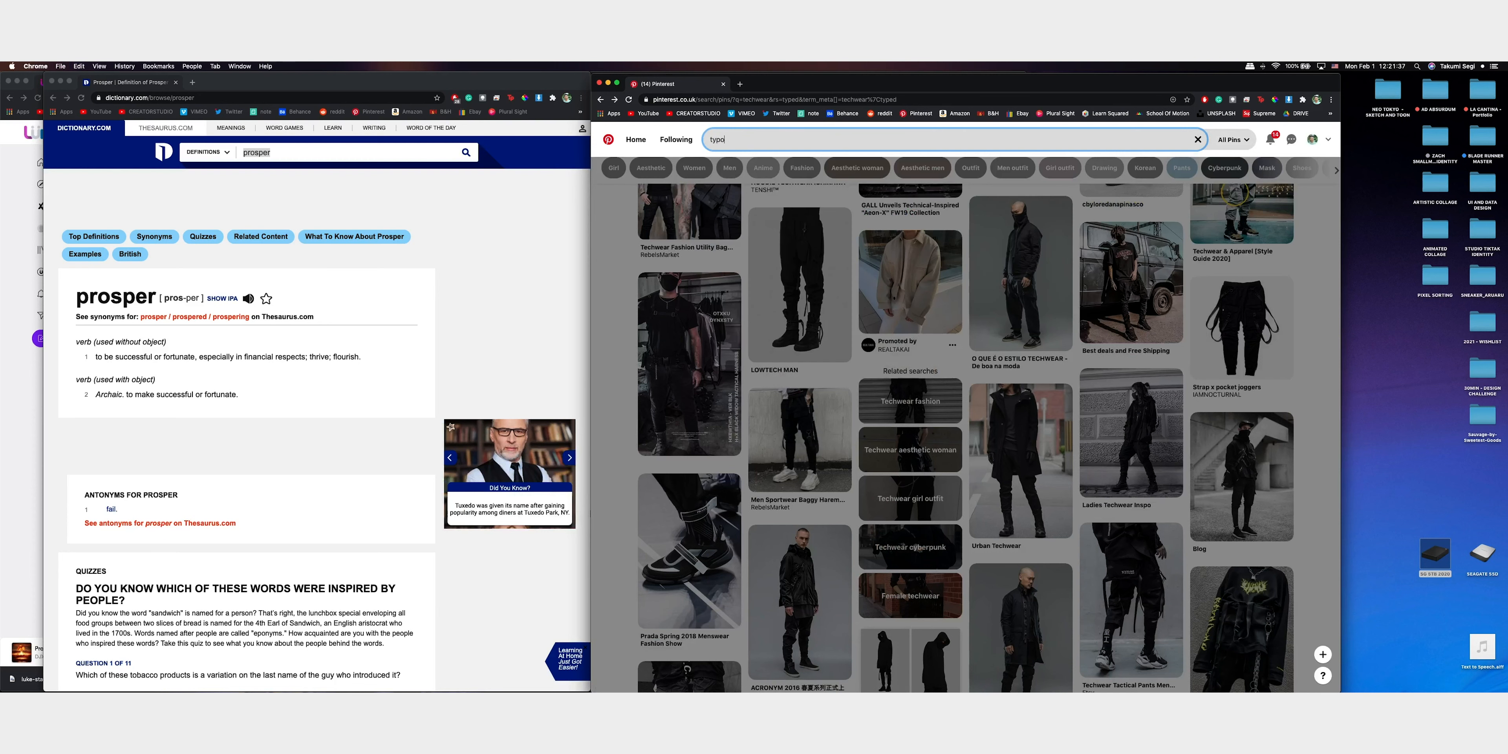
type("graphy")
key("Return")
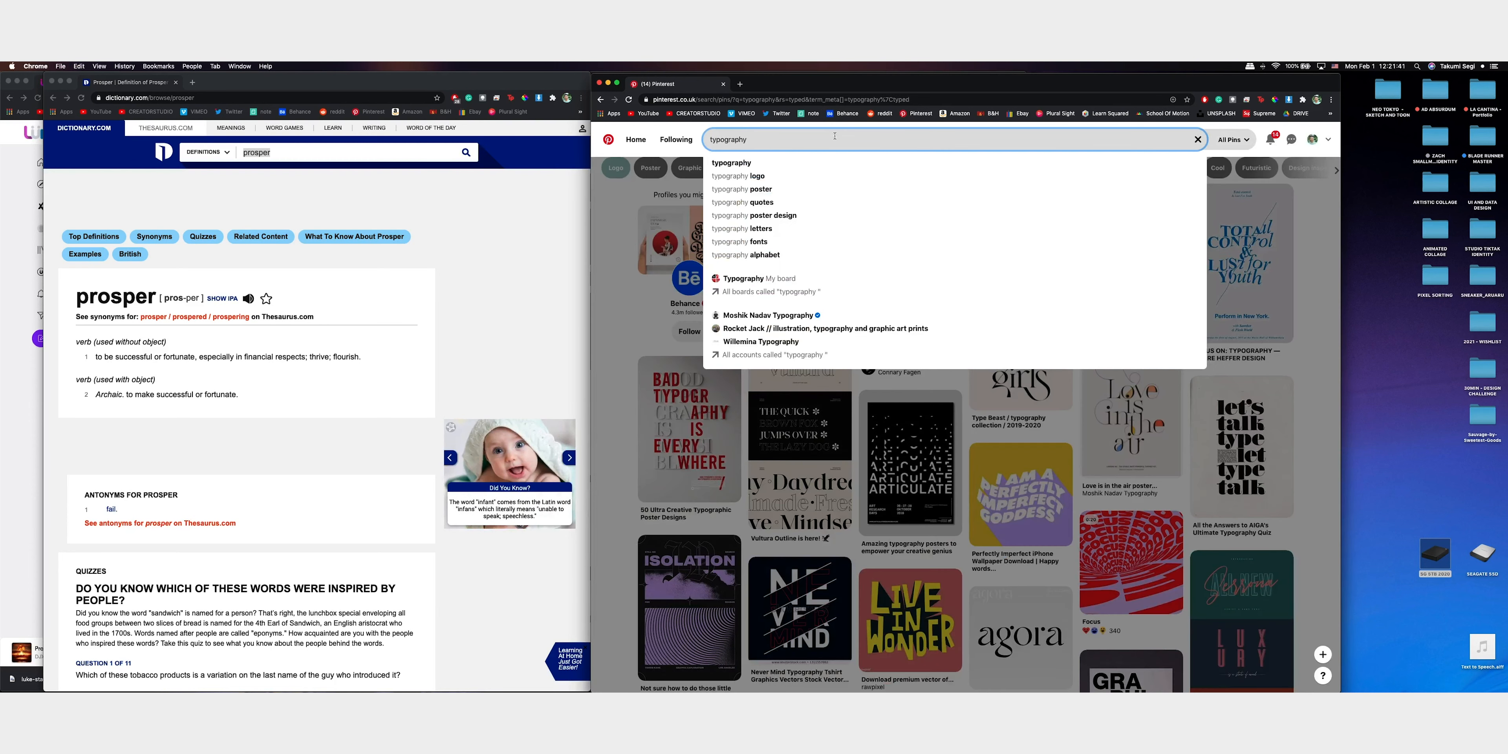
Save the black ARTICULATE typographic poster pin to the 30MIN CHALLENGE - 01 board
left_click(918, 477)
left_click(917, 480)
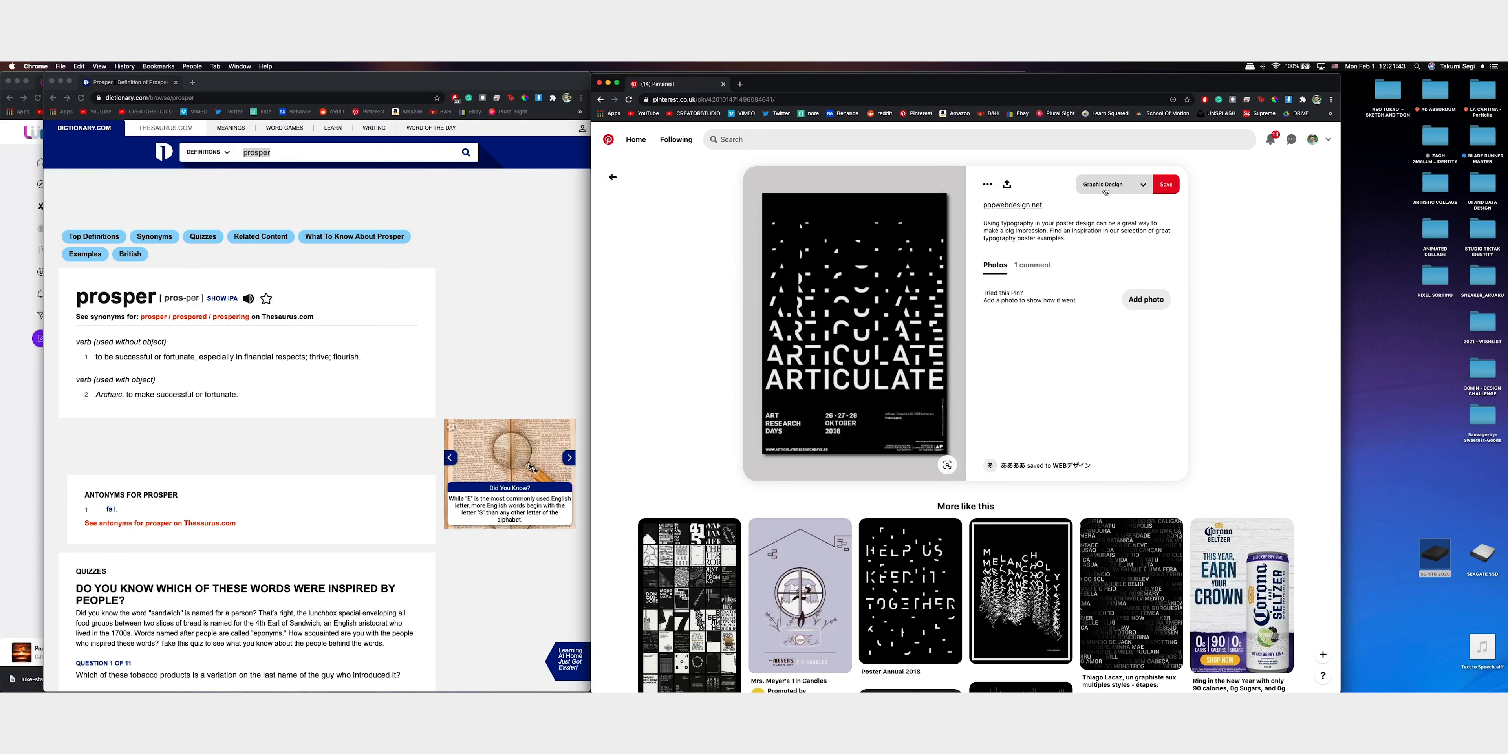
left_click(1105, 186)
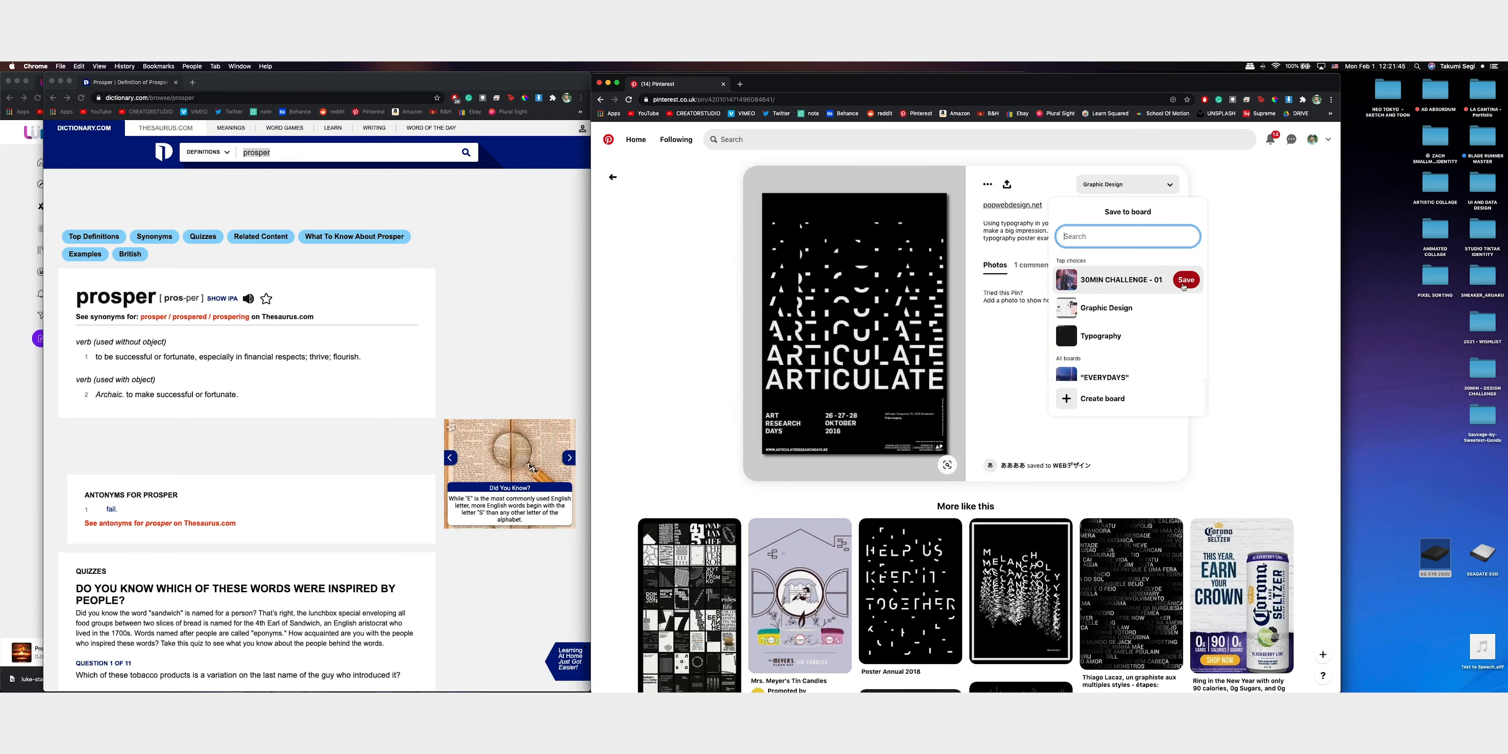
left_click(1185, 280)
From the ARTICULATE poster's related pins, save the black "Vincent Moon de Gira" poster to the 30MIN CHALLENGE - 01 board
scroll(1229, 293, "down", 5)
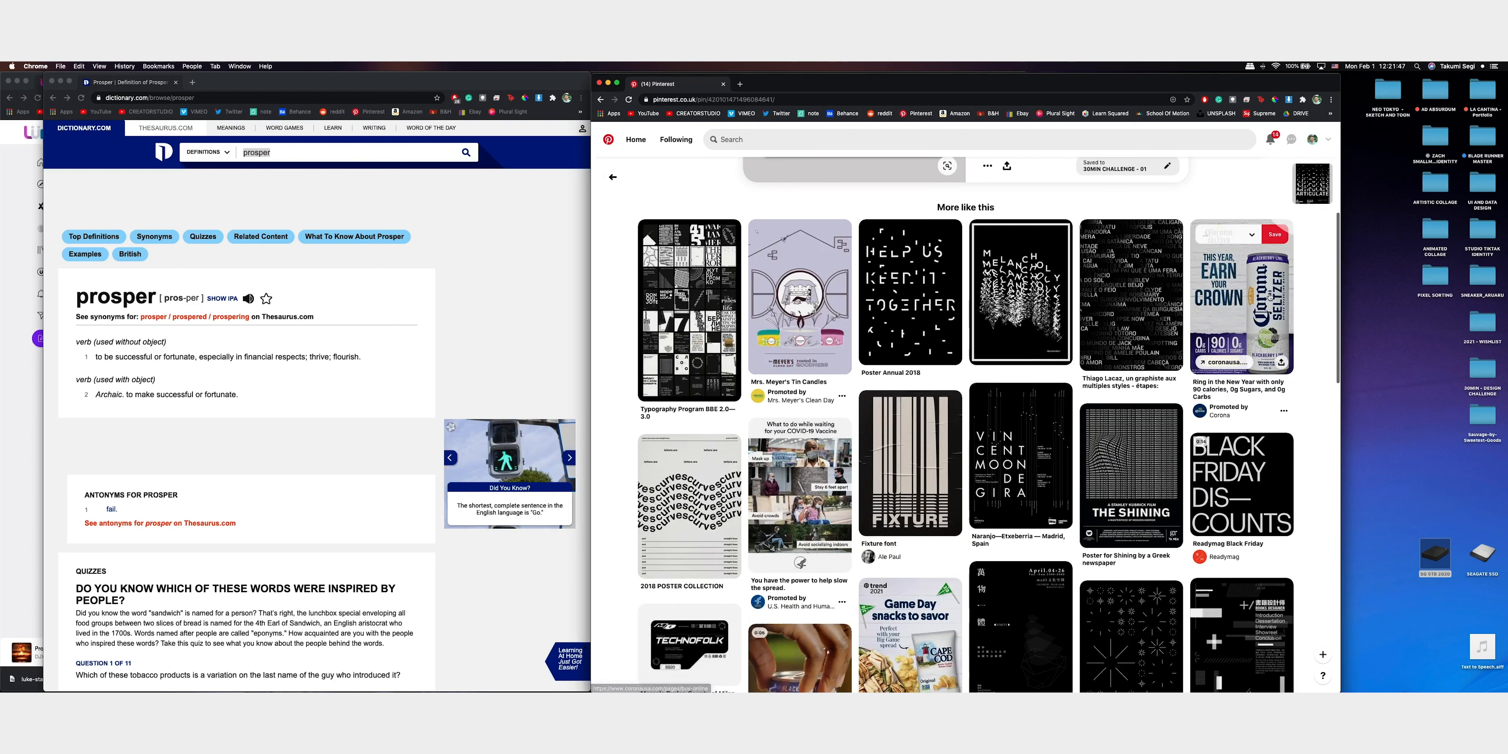
scroll(1269, 295, "down", 2)
left_click(1021, 409)
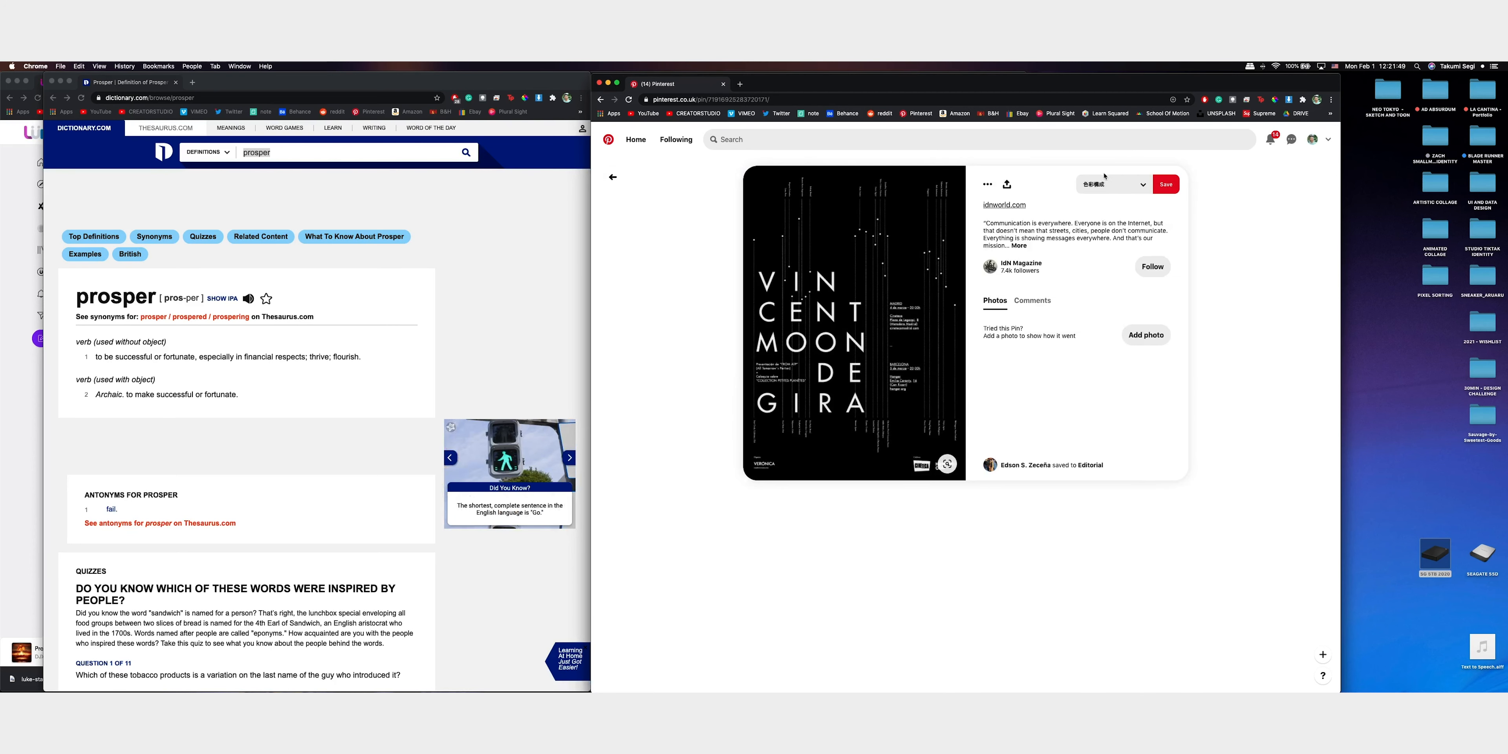
left_click(1108, 184)
left_click(1185, 281)
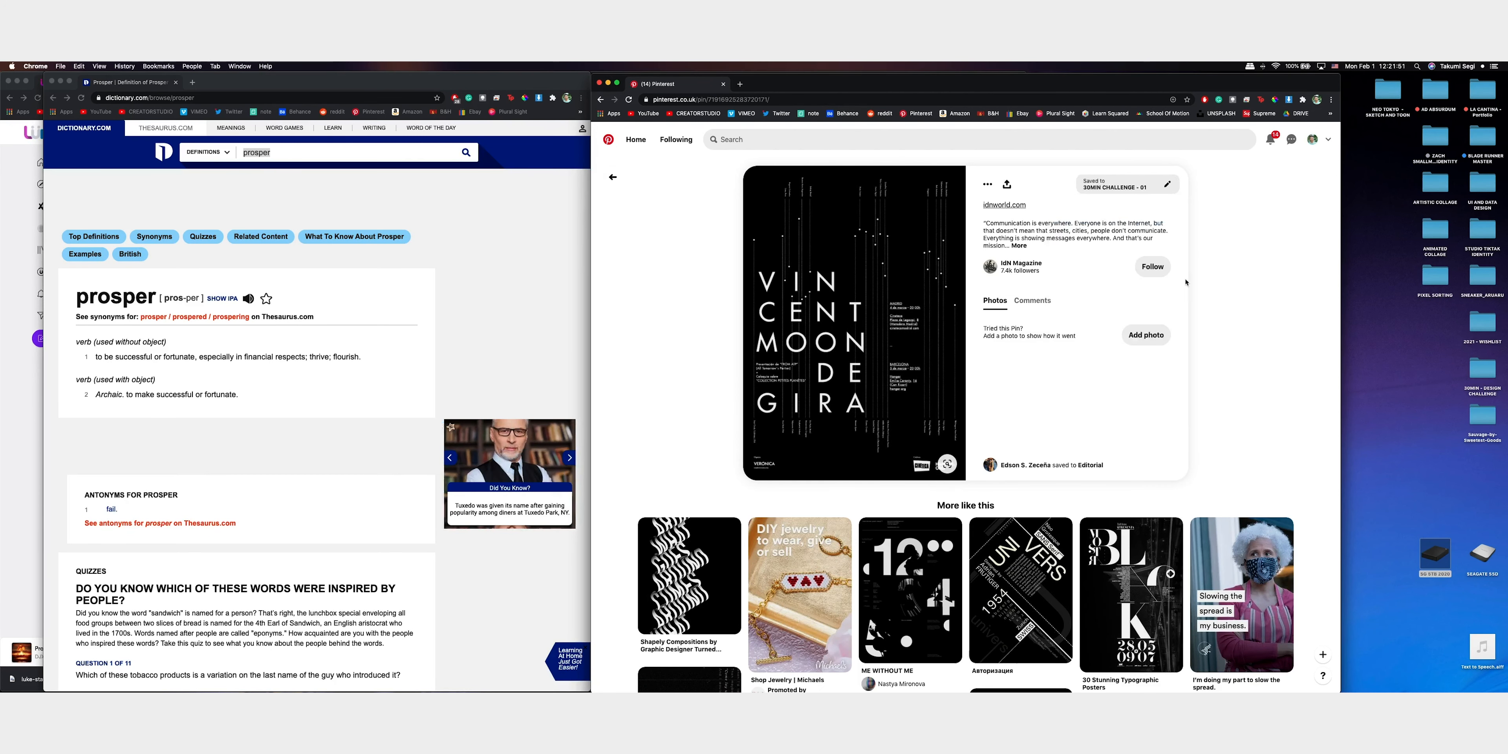
Save the related black April.04-26 UNITY poster to the 30MIN CHALLENGE - 01 board and return to the ARTICULATE pin
scroll(963, 409, "up", 6)
scroll(966, 408, "down", 4)
scroll(977, 404, "up", 1)
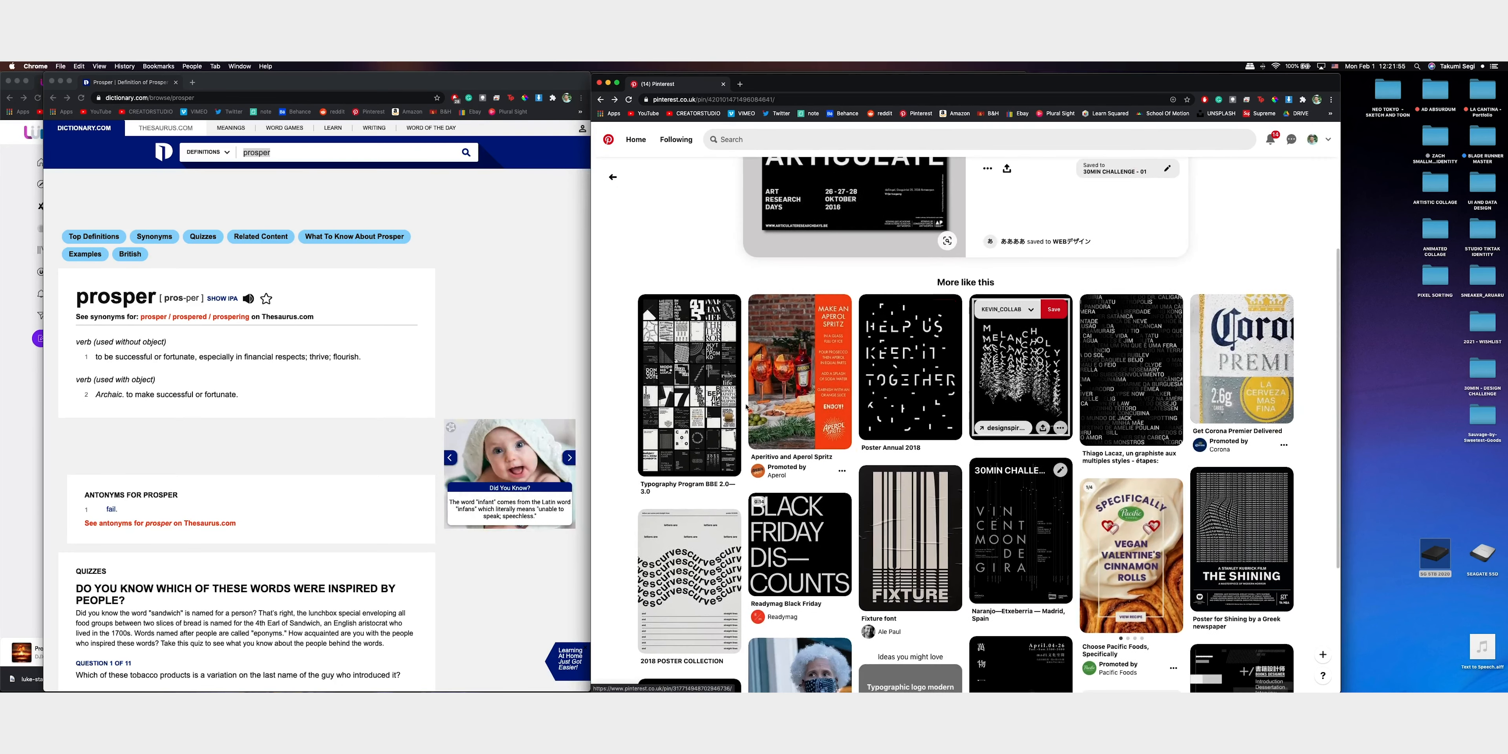
scroll(1007, 401, "down", 3)
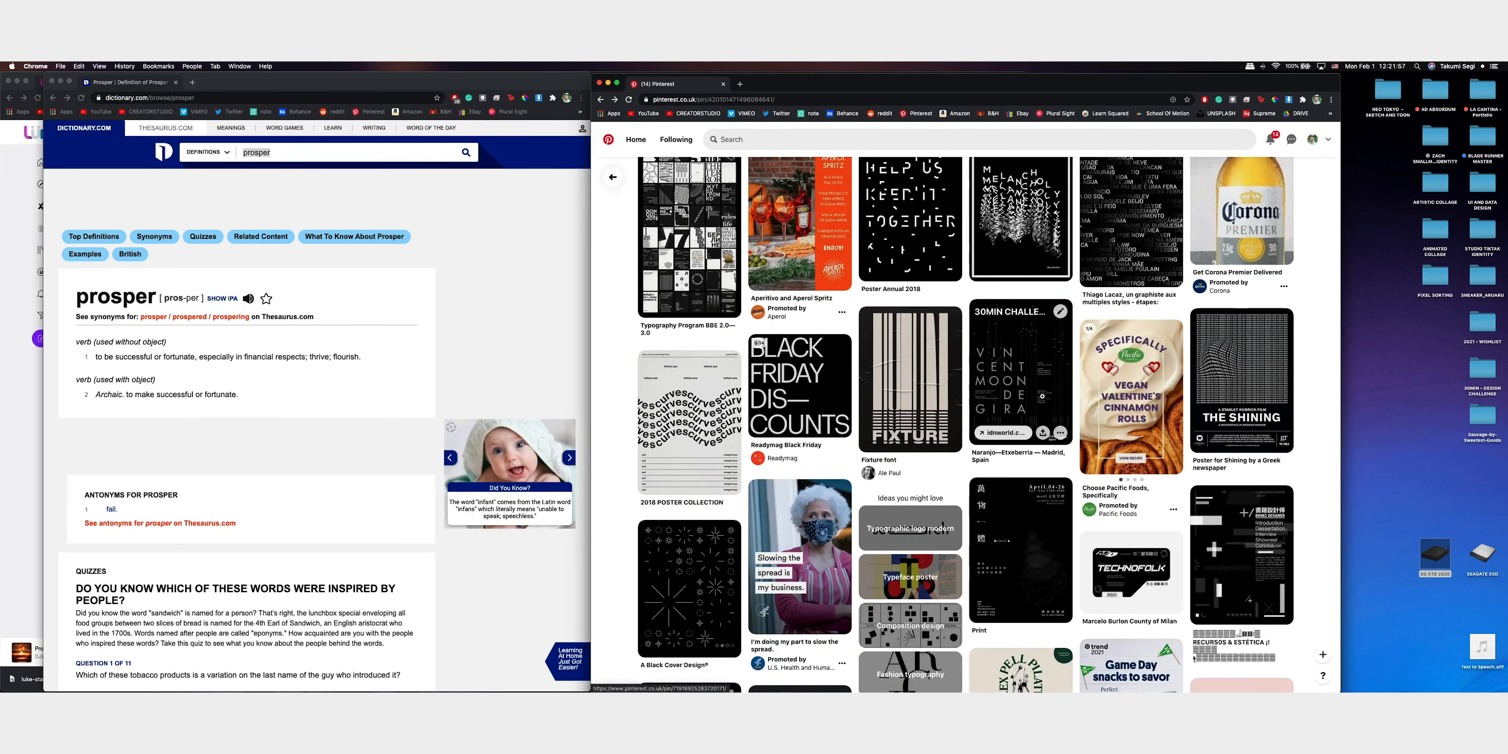
scroll(1039, 404, "down", 3)
left_click(1032, 414)
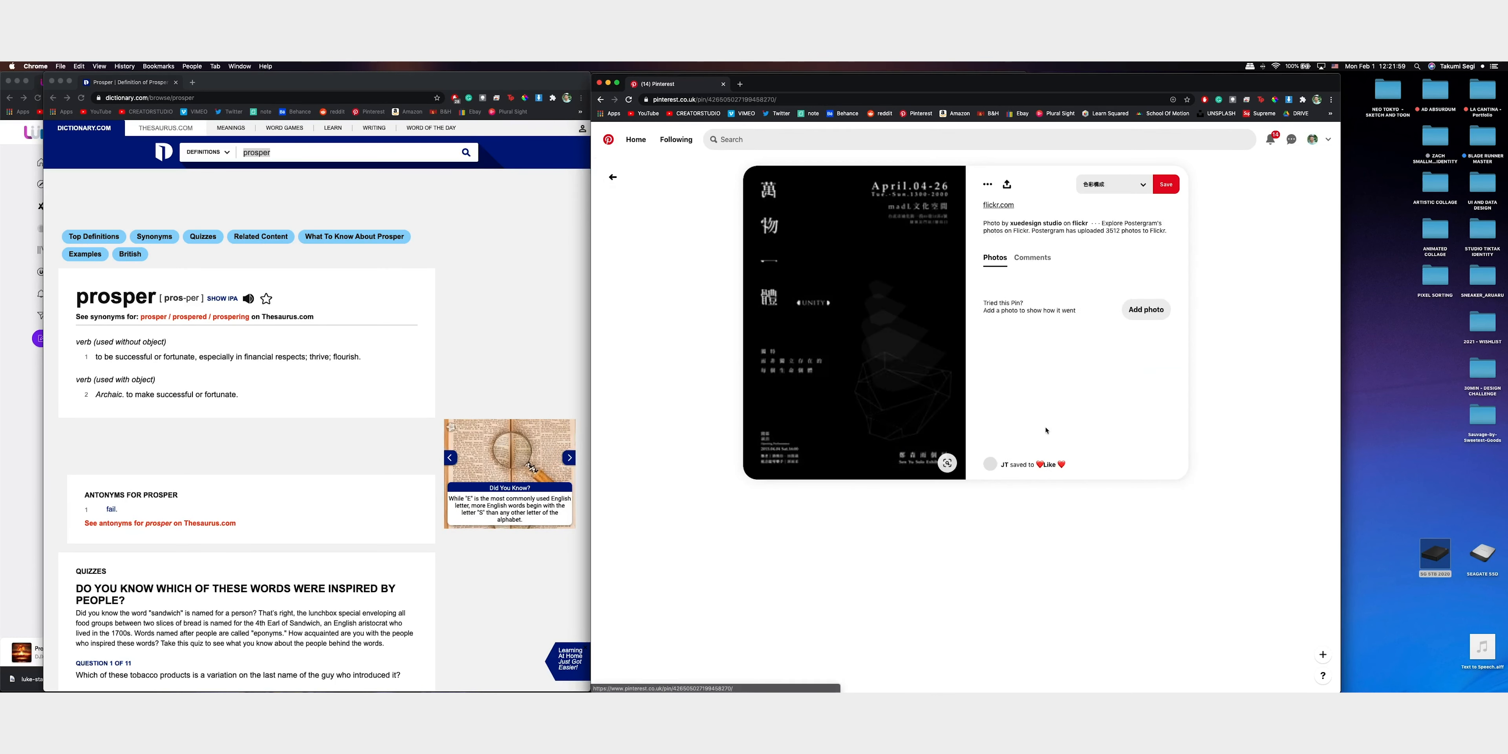
left_click(1091, 186)
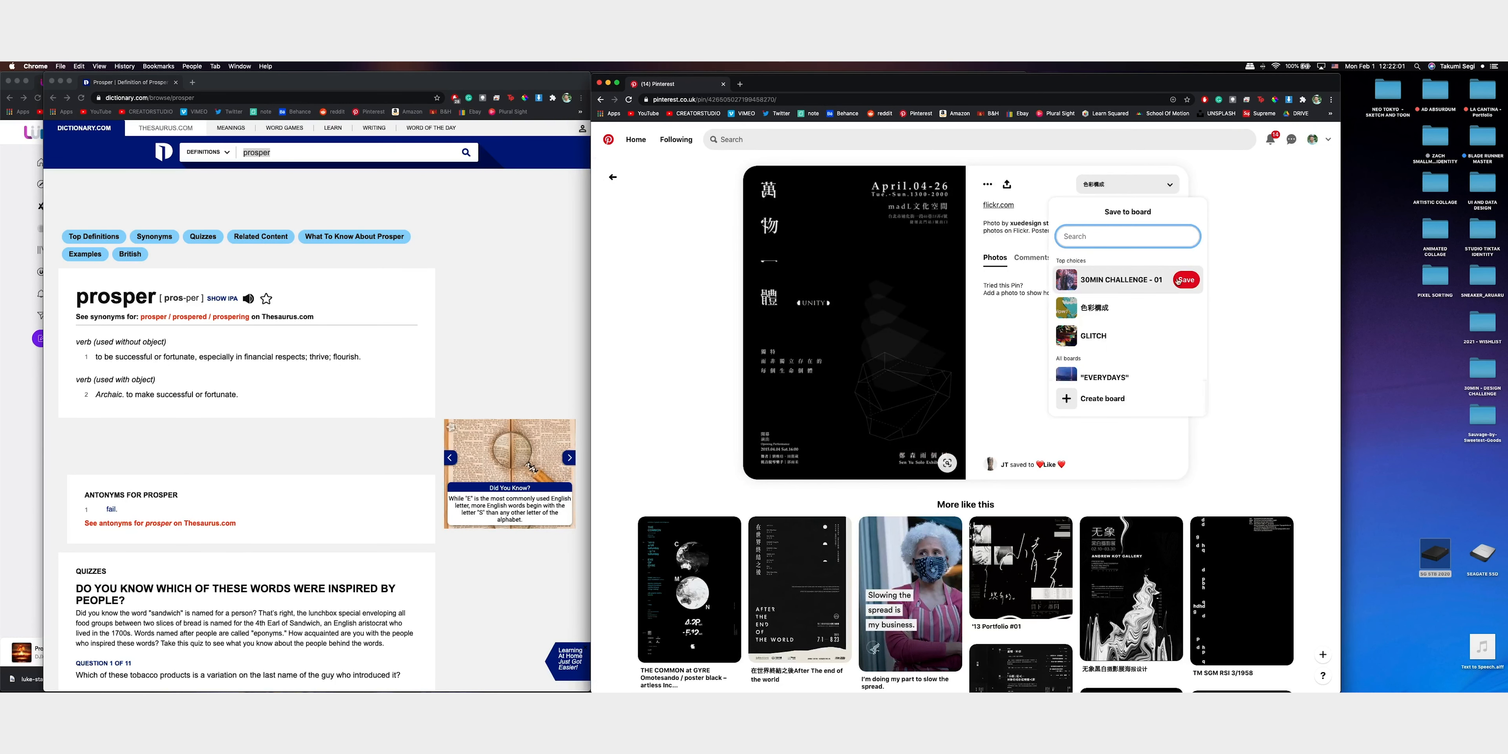
left_click(1187, 280)
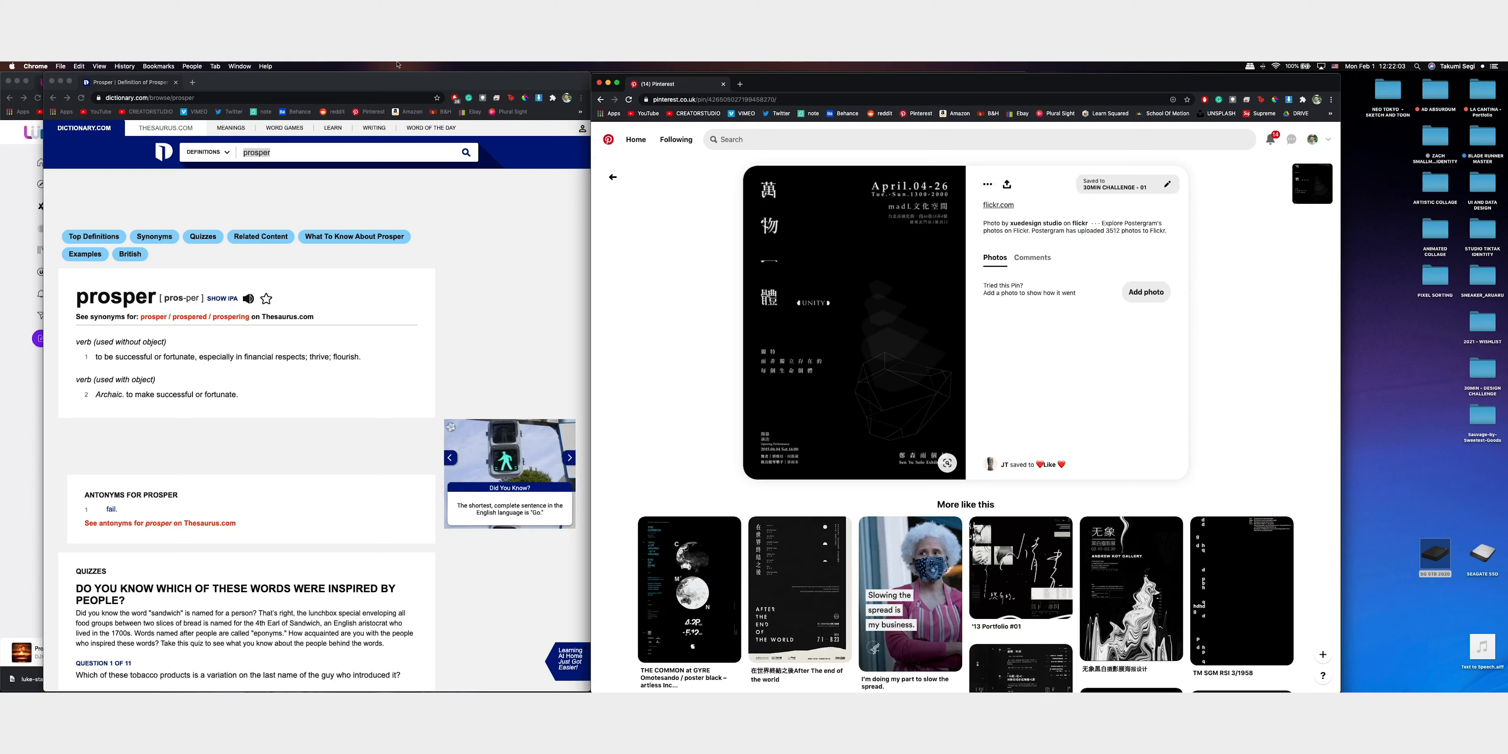
left_click(615, 179)
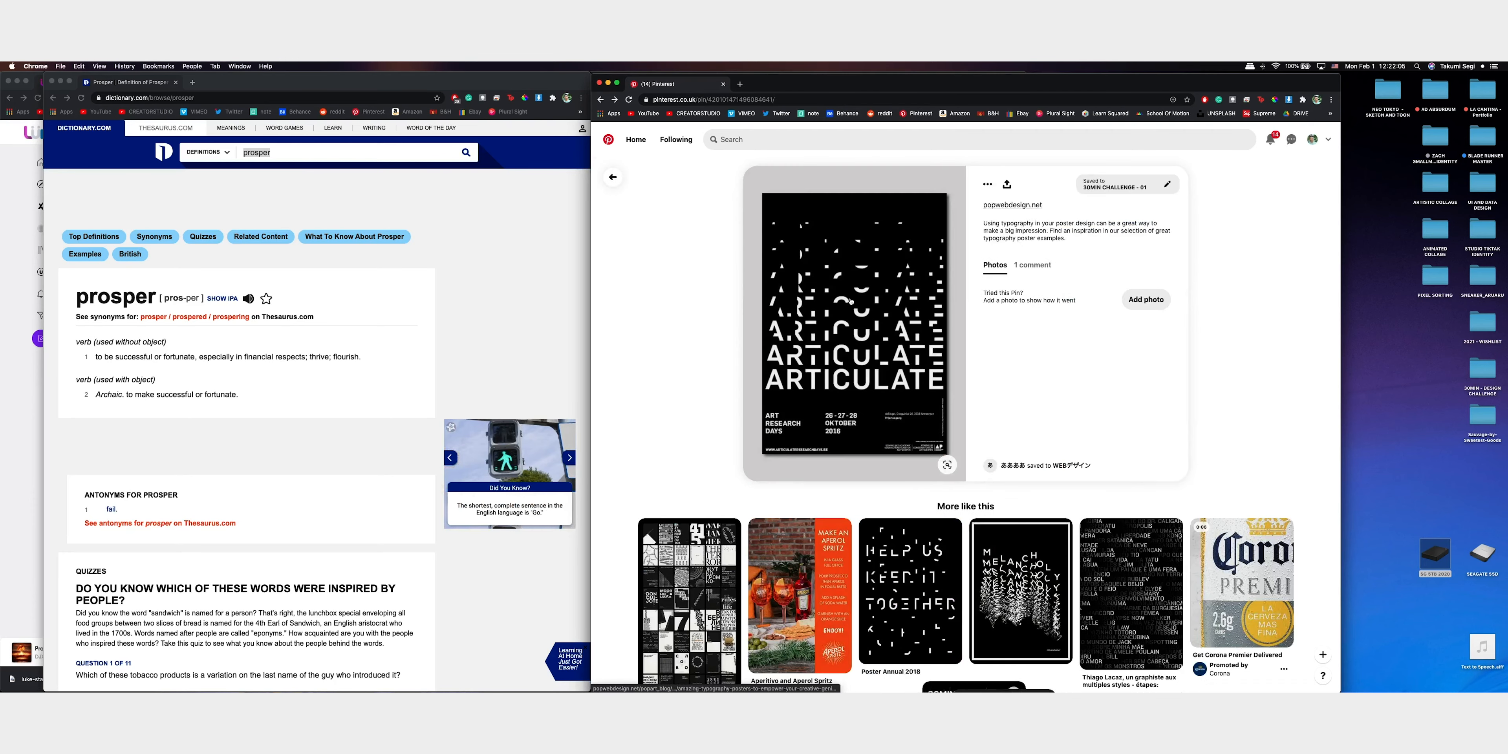
Save the related "THE MARTIAN" poster with the orange planet to the 30MIN CHALLENGE - 01 board
scroll(963, 301, "up", 15)
scroll(964, 301, "down", 2)
scroll(964, 302, "down", 15)
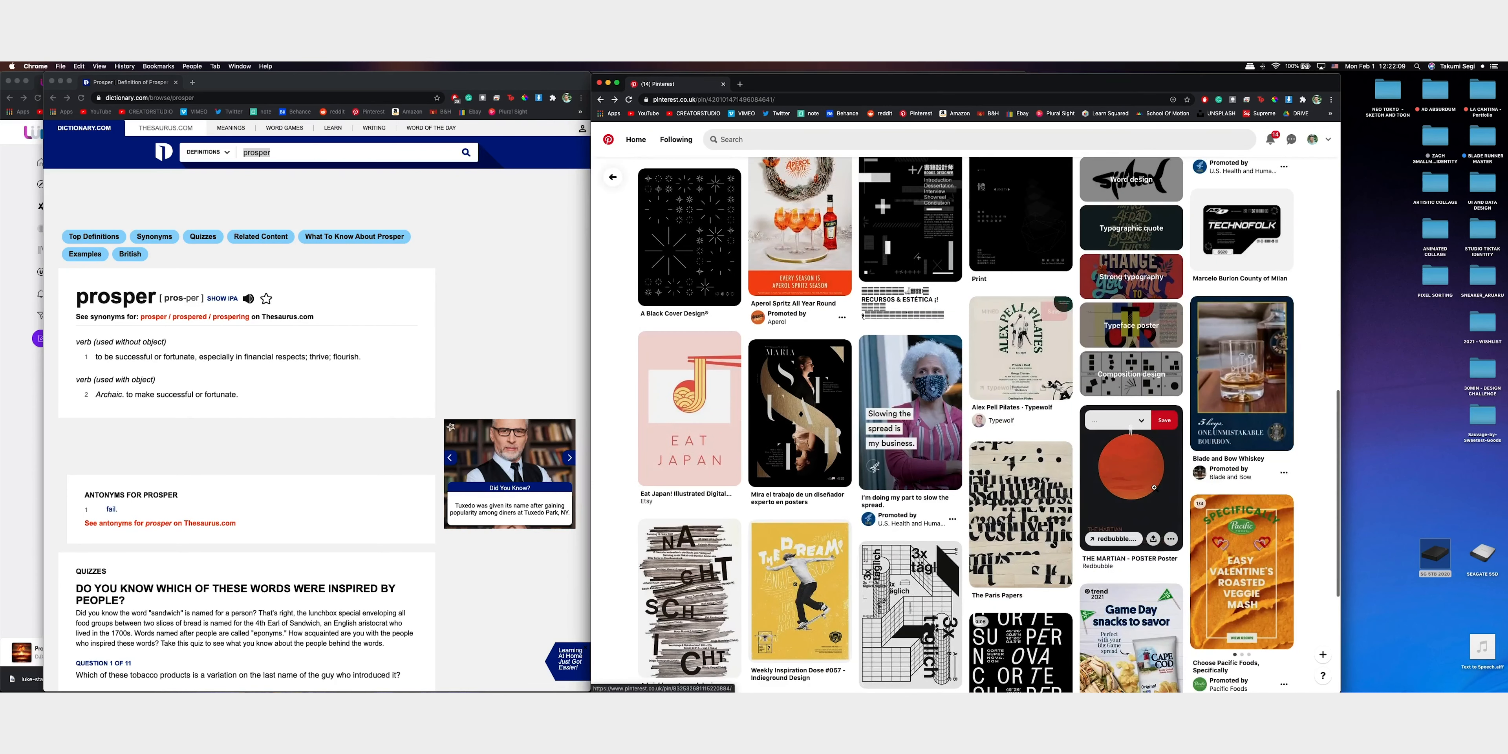
left_click(1131, 468)
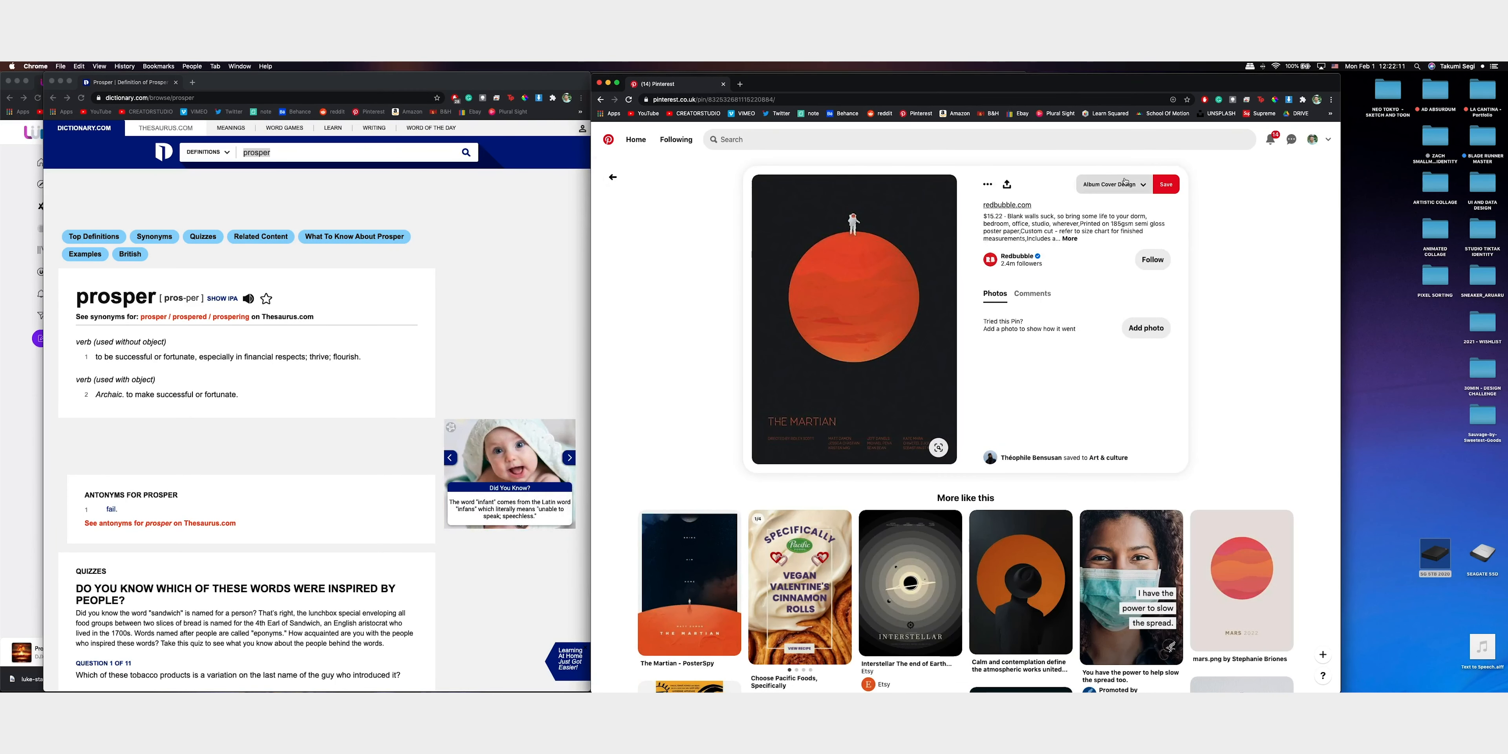
left_click(1121, 185)
scroll(1208, 284, "down", 10)
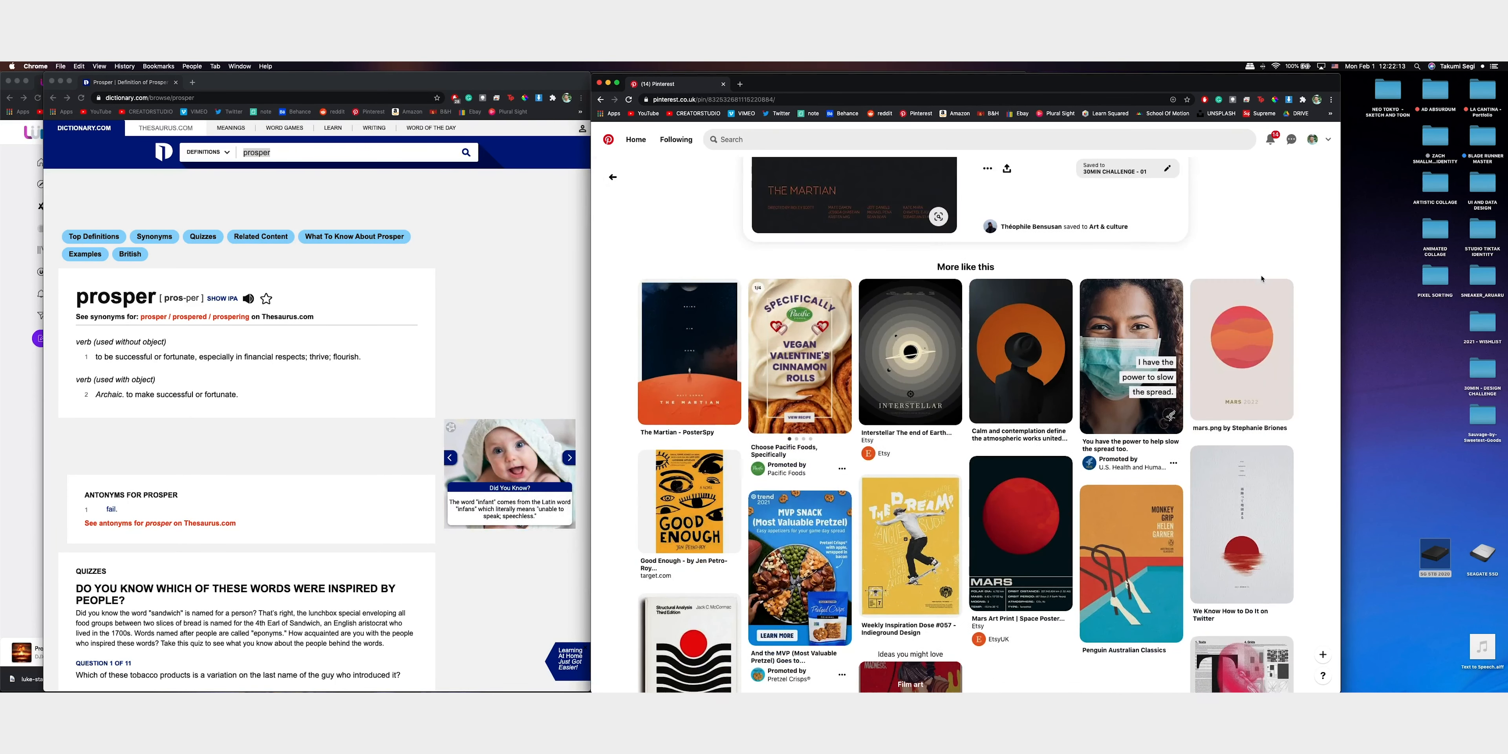
Search Pinterest for "album cover"
left_click(842, 138)
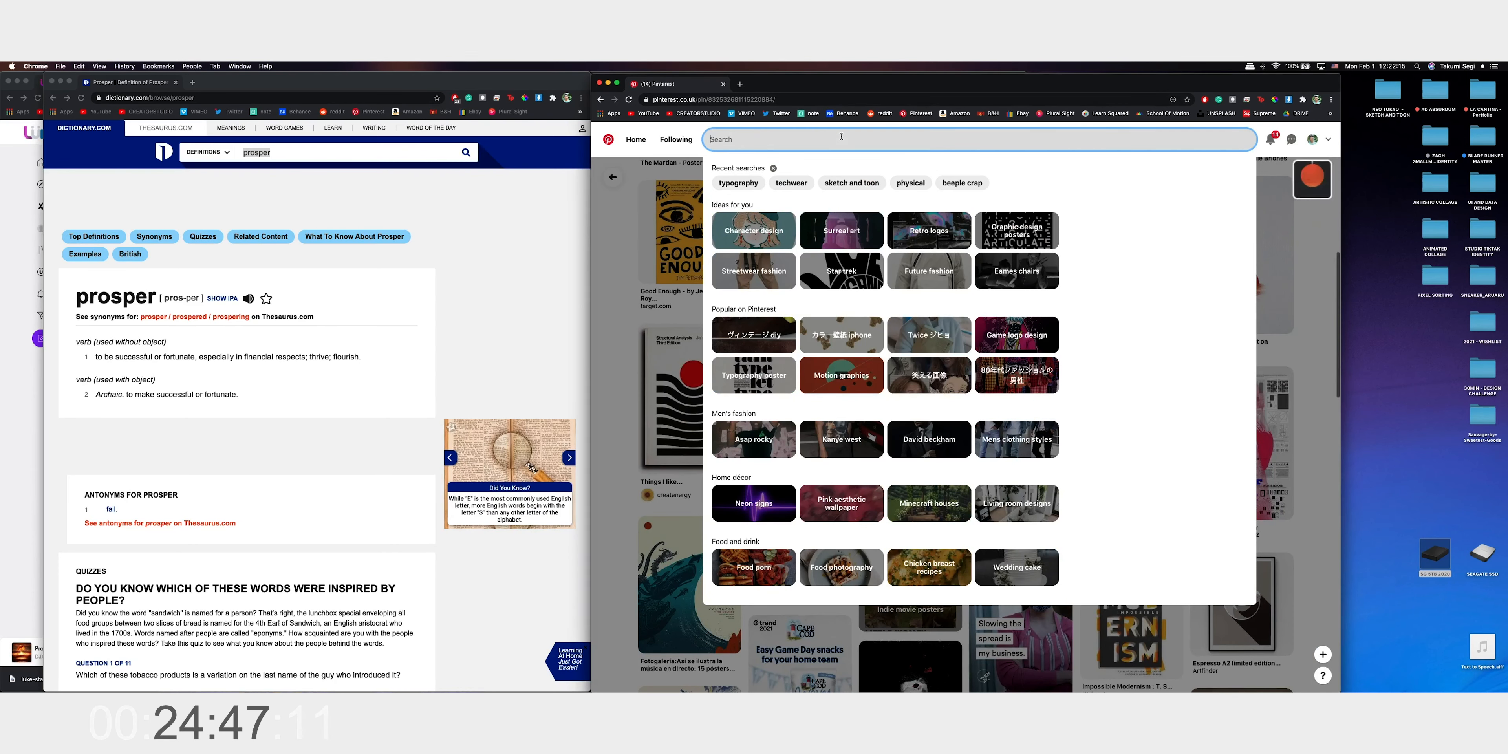
type("album cover")
key("Return")
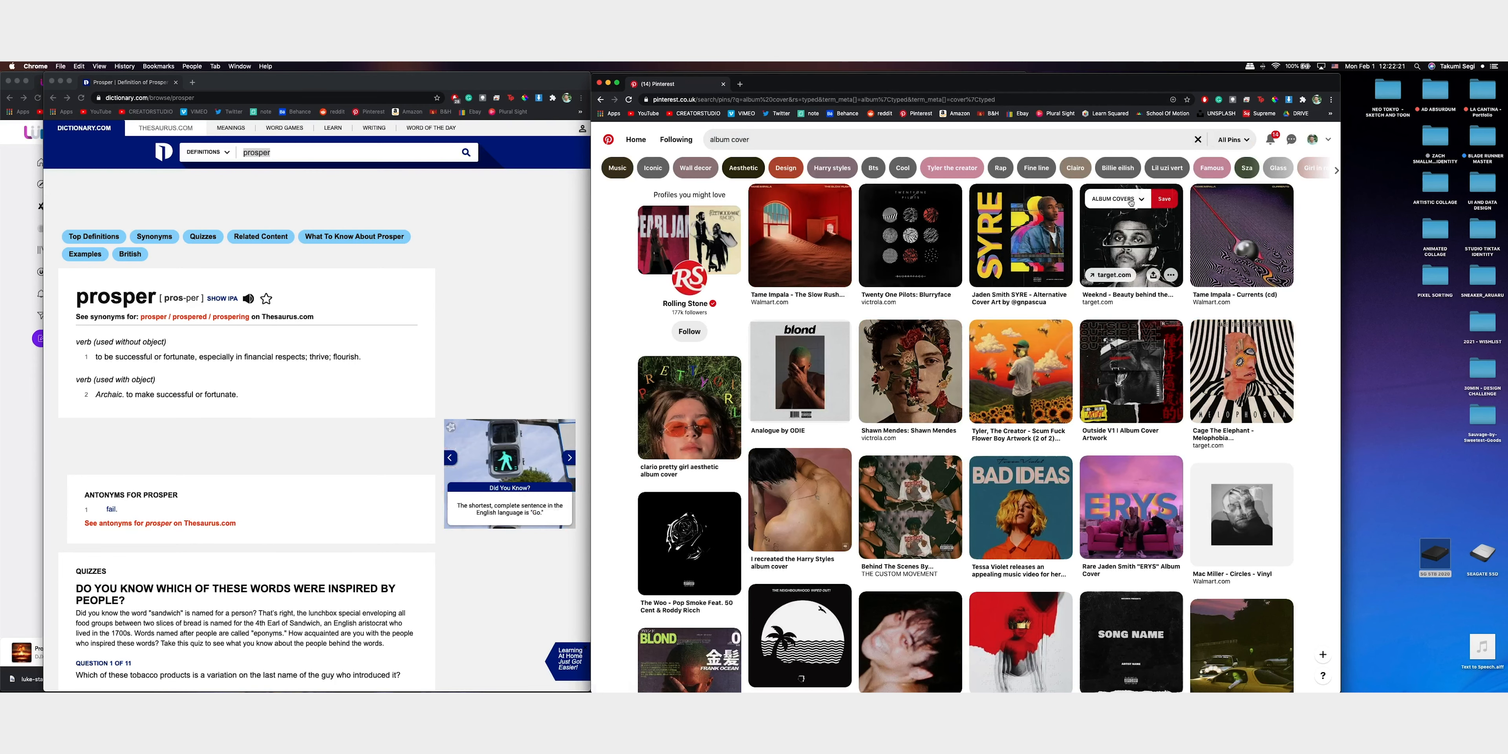
View the "Outside V1" album cover artwork pin and return to the album cover results
left_click(1131, 369)
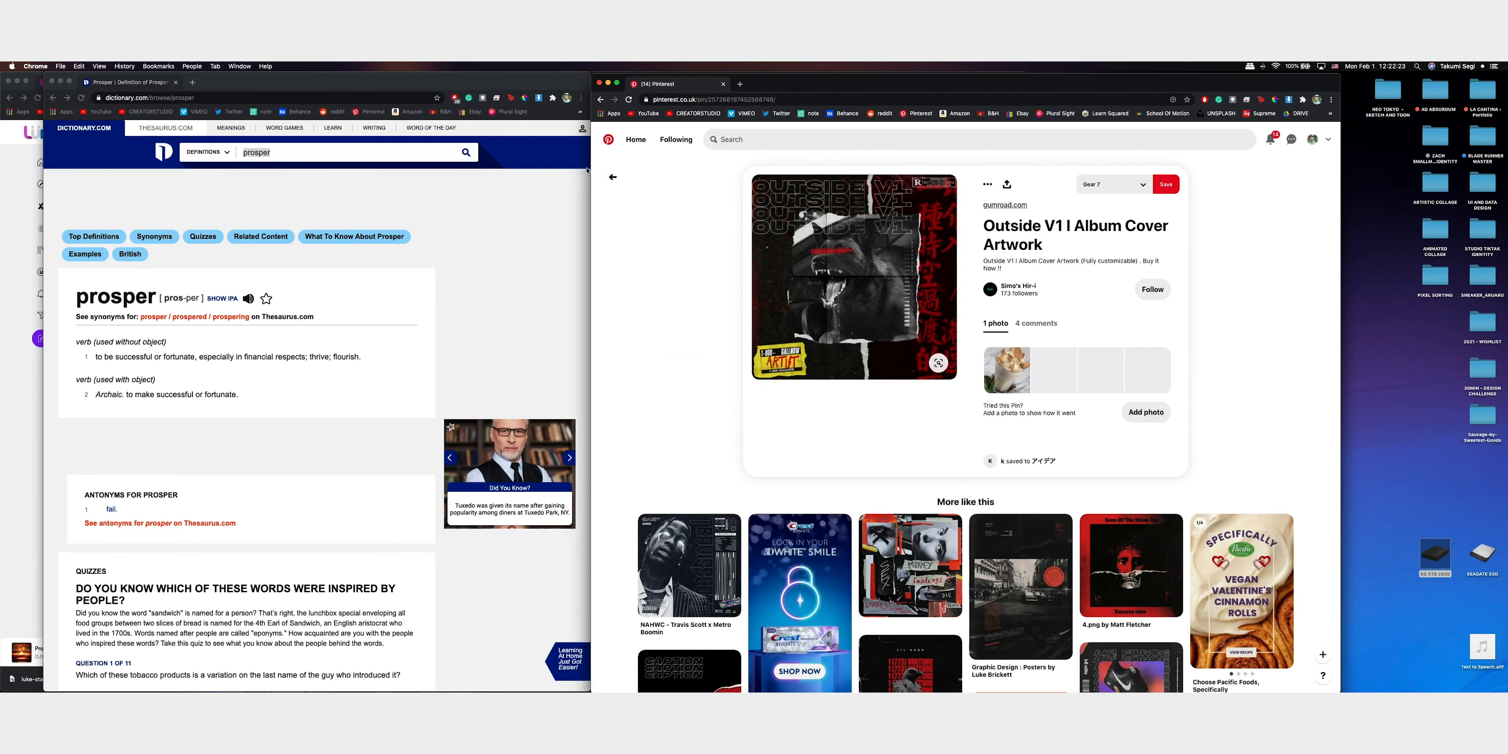
left_click(613, 178)
Save "The Woo" black rose album cover pin to the 30MIN CHALLENGE - 01 board
scroll(768, 322, "down", 5)
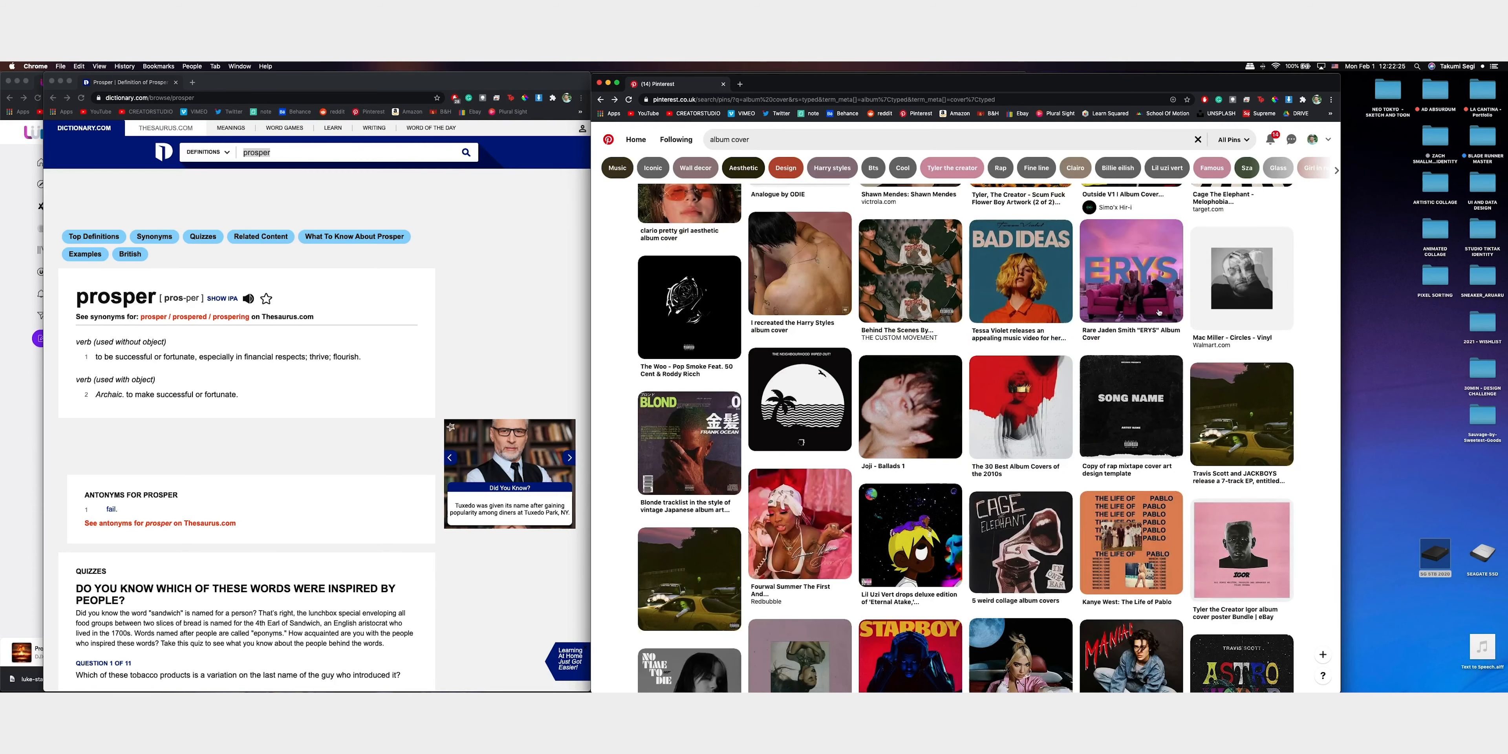
left_click(689, 308)
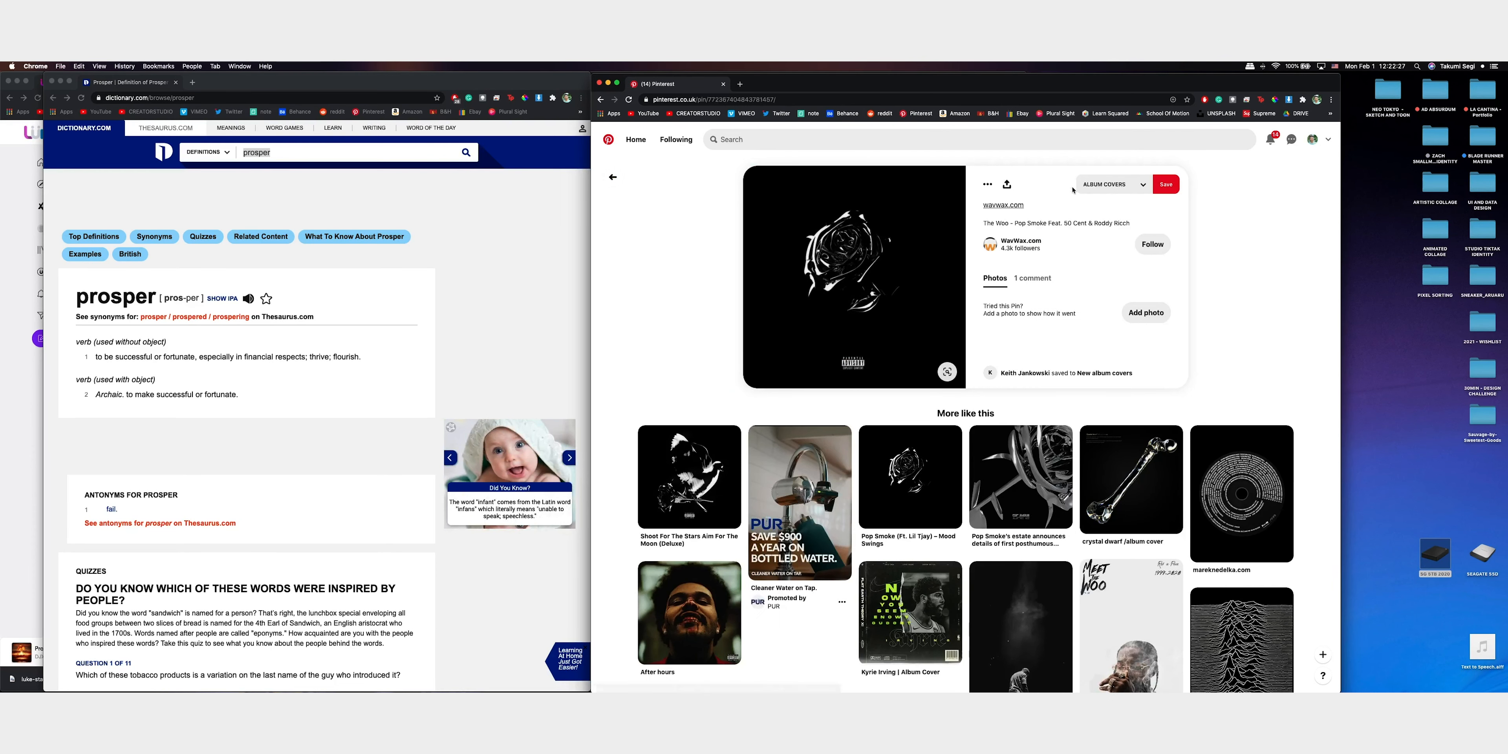
left_click(1086, 185)
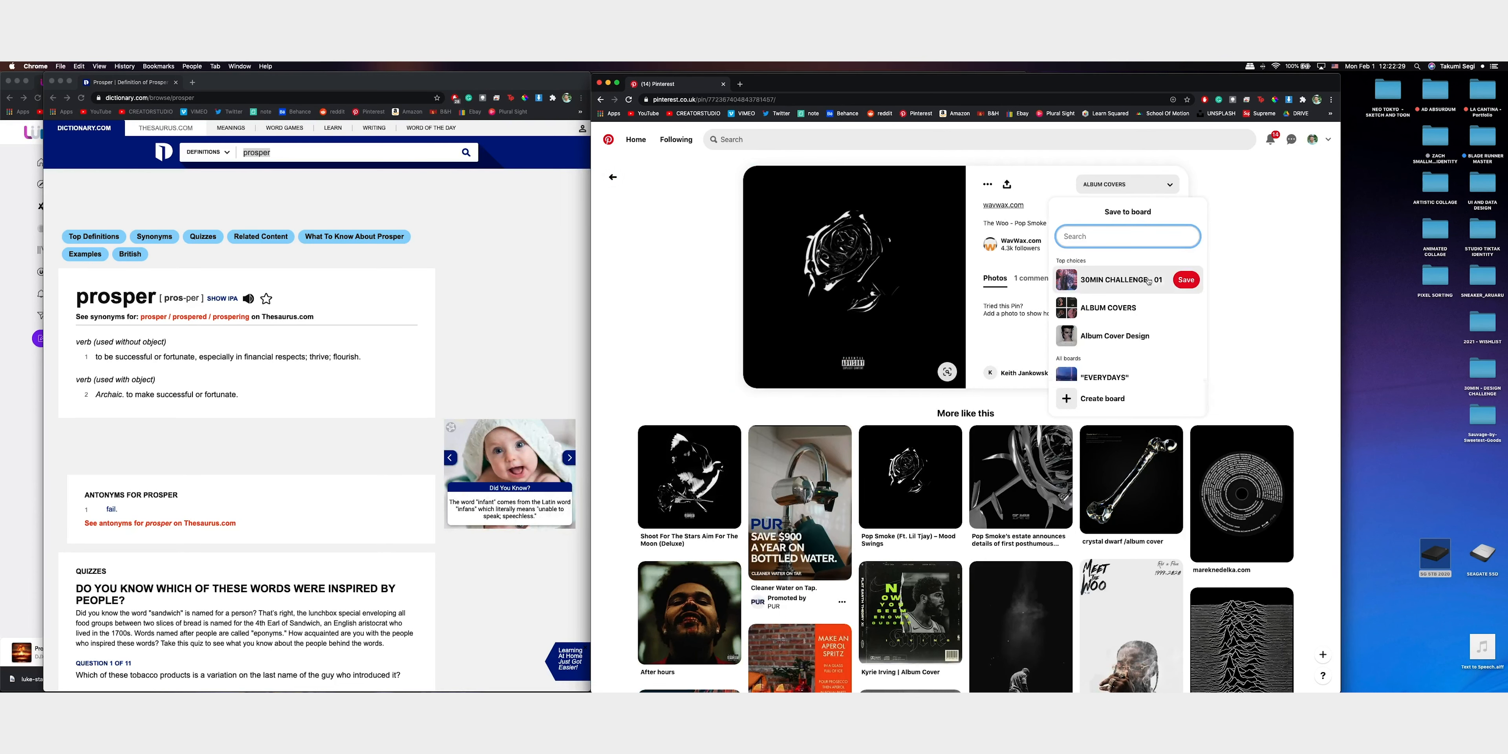
left_click(1187, 281)
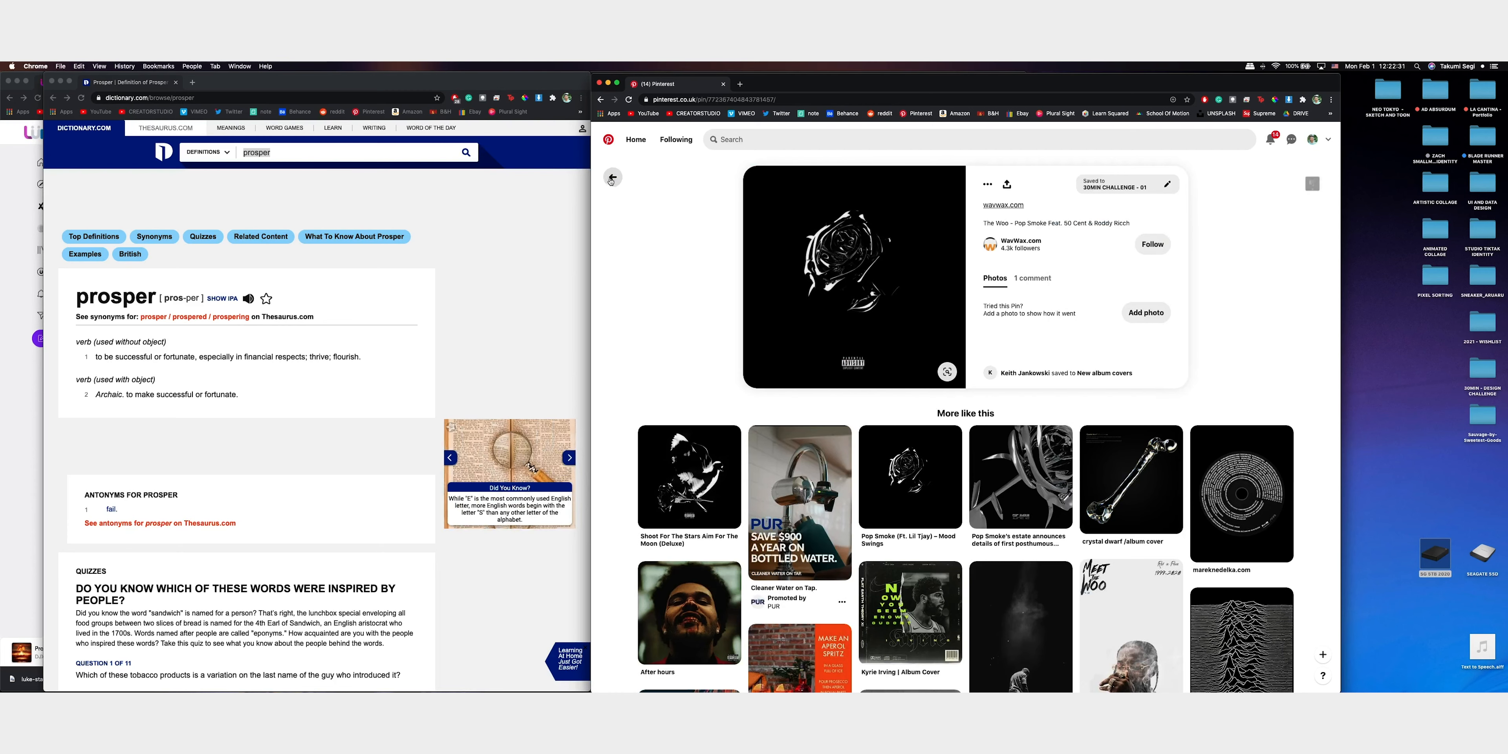
Find the Green Day "American Idiot" cover in the album cover results and save it to the 30MIN CHALLENGE - 01 board
scroll(1054, 333, "down", 4)
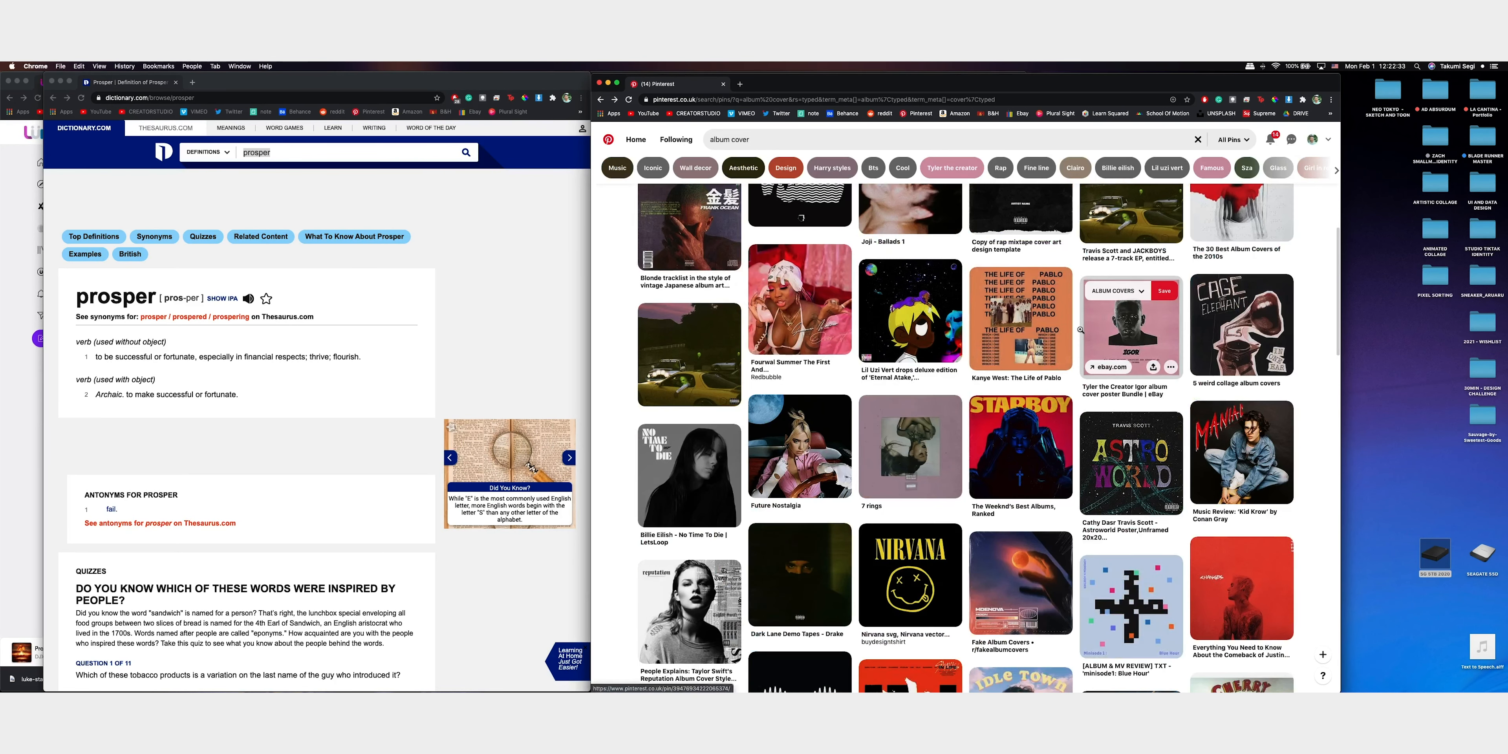
scroll(1081, 329, "down", 5)
scroll(1081, 329, "down", 5)
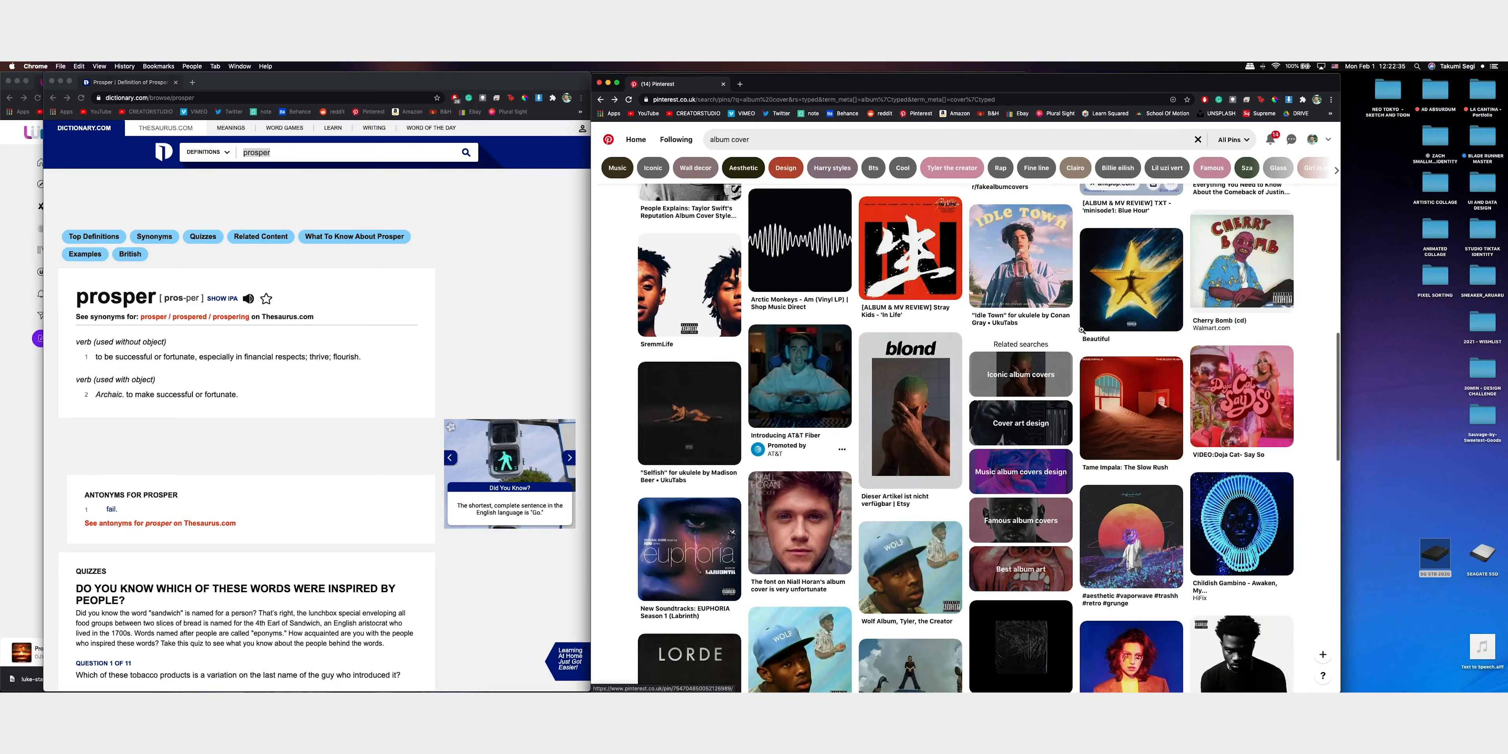
scroll(1081, 329, "down", 6)
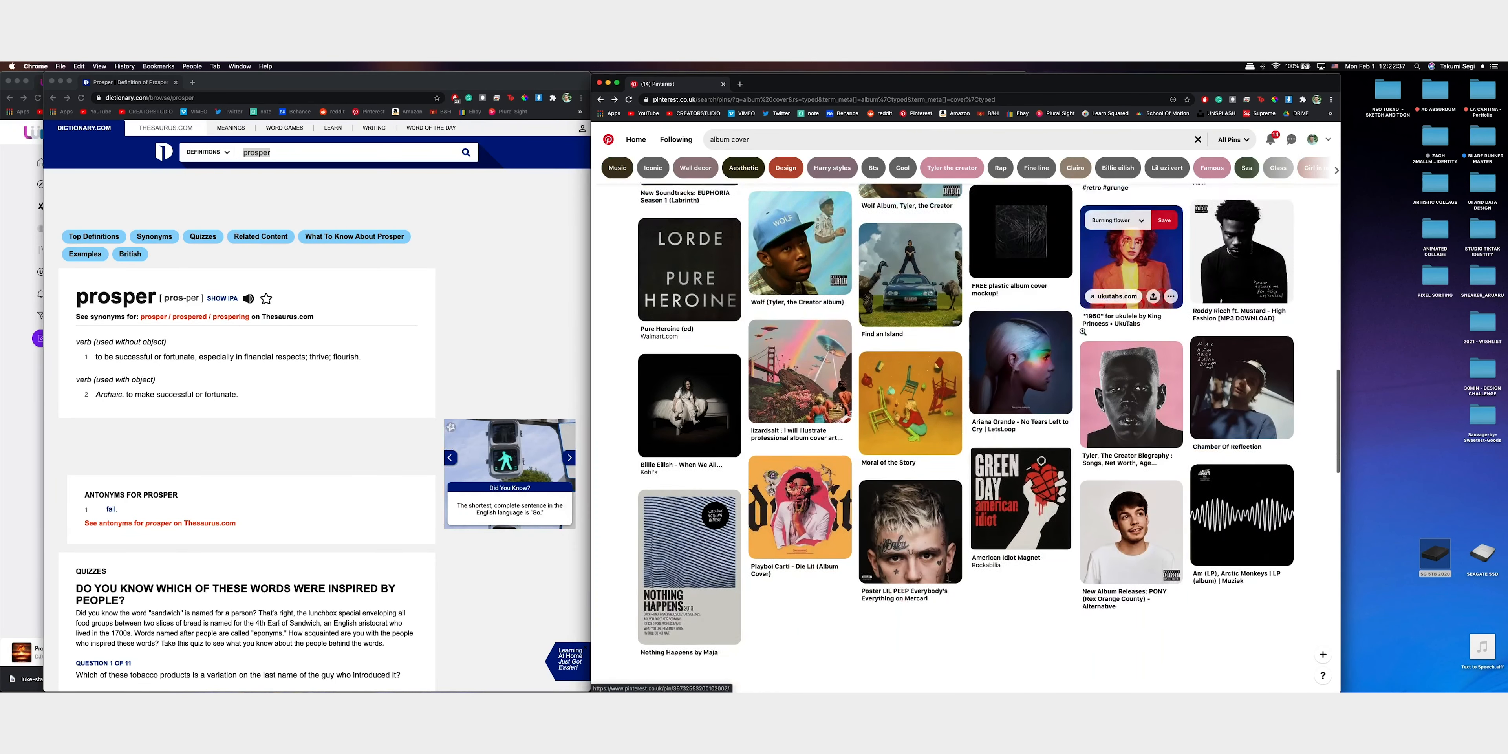
scroll(1083, 332, "down", 4)
left_click(1043, 187)
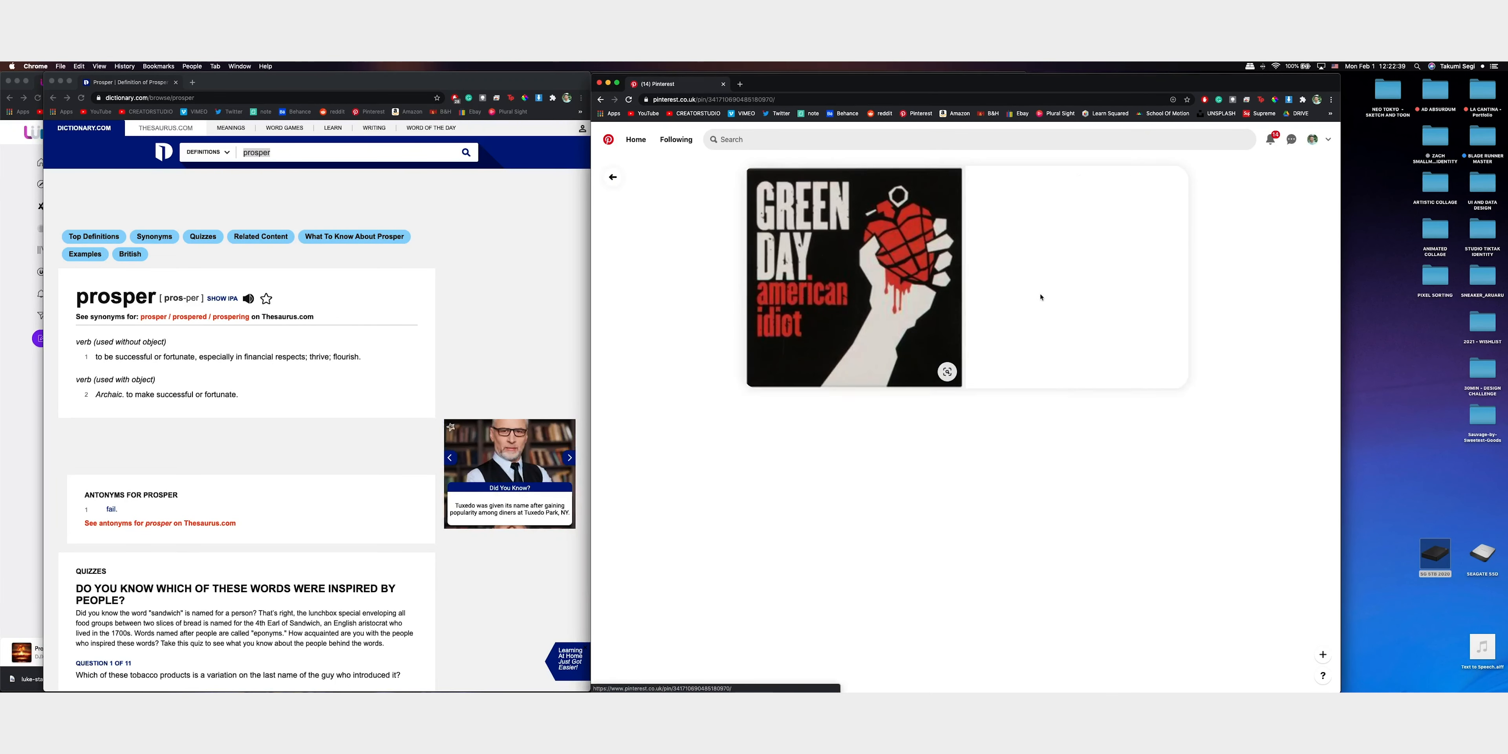
left_click(1142, 184)
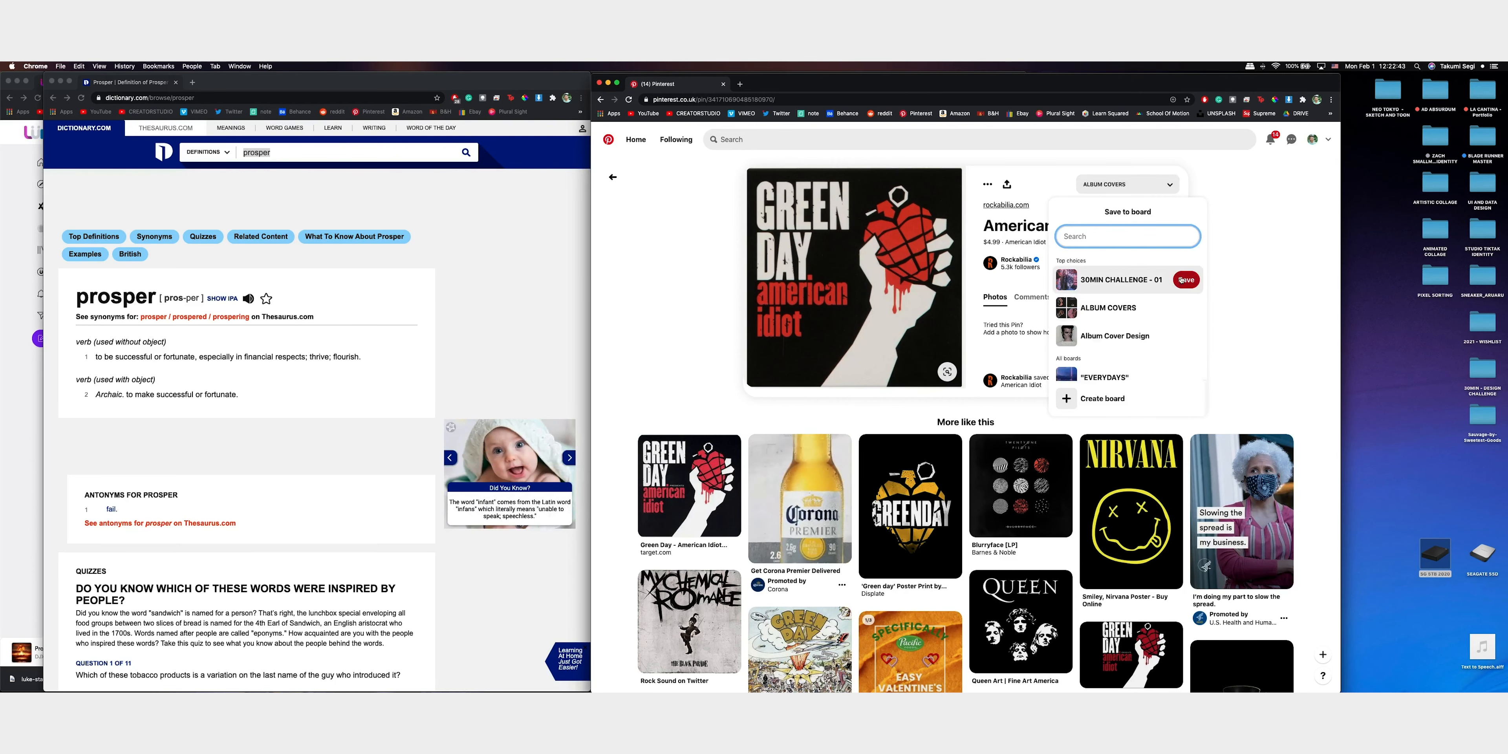
Save the "Star Shopping" cover to the 30MIN CHALLENGE - 01 board and return to the album cover results
scroll(1018, 354, "down", 8)
scroll(1019, 354, "down", 3)
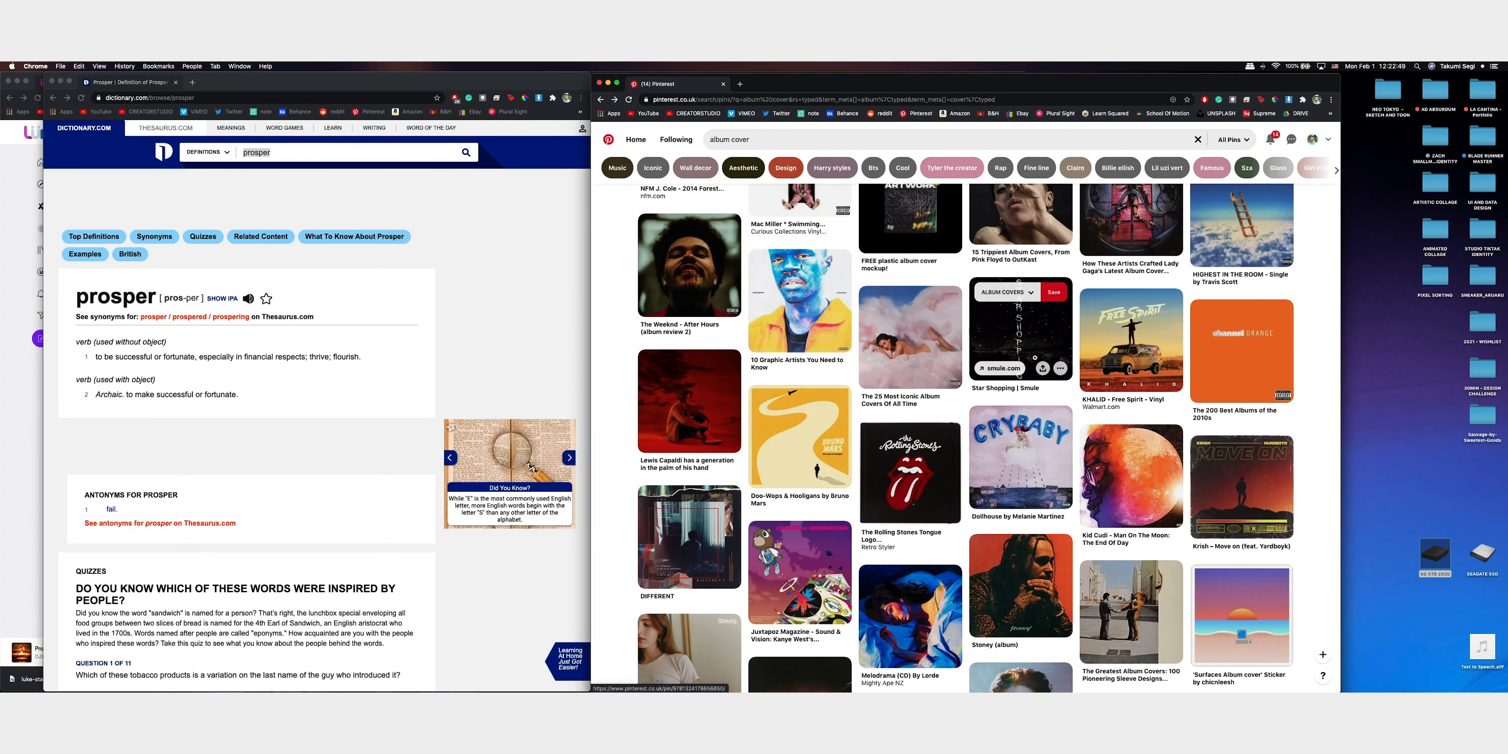
left_click(1030, 344)
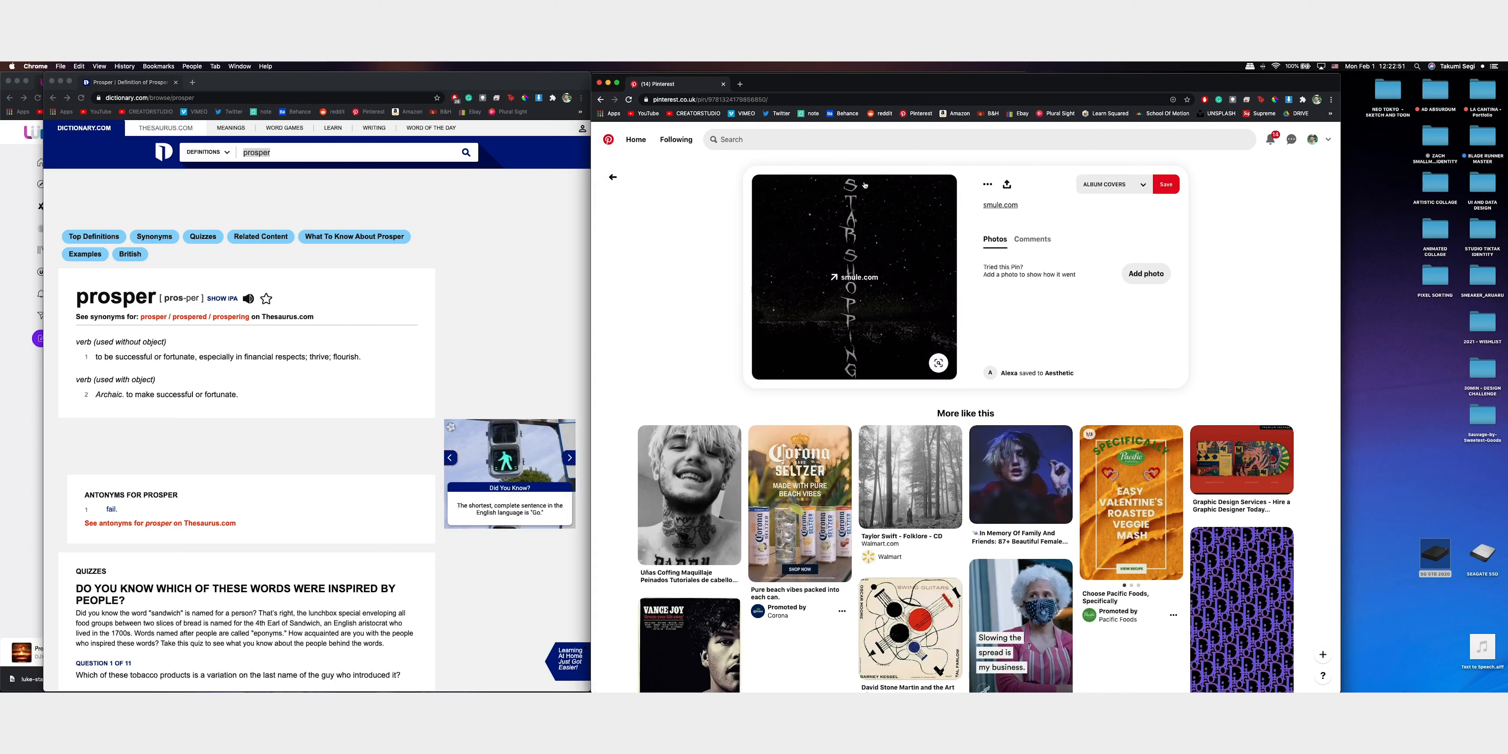
left_click(1116, 189)
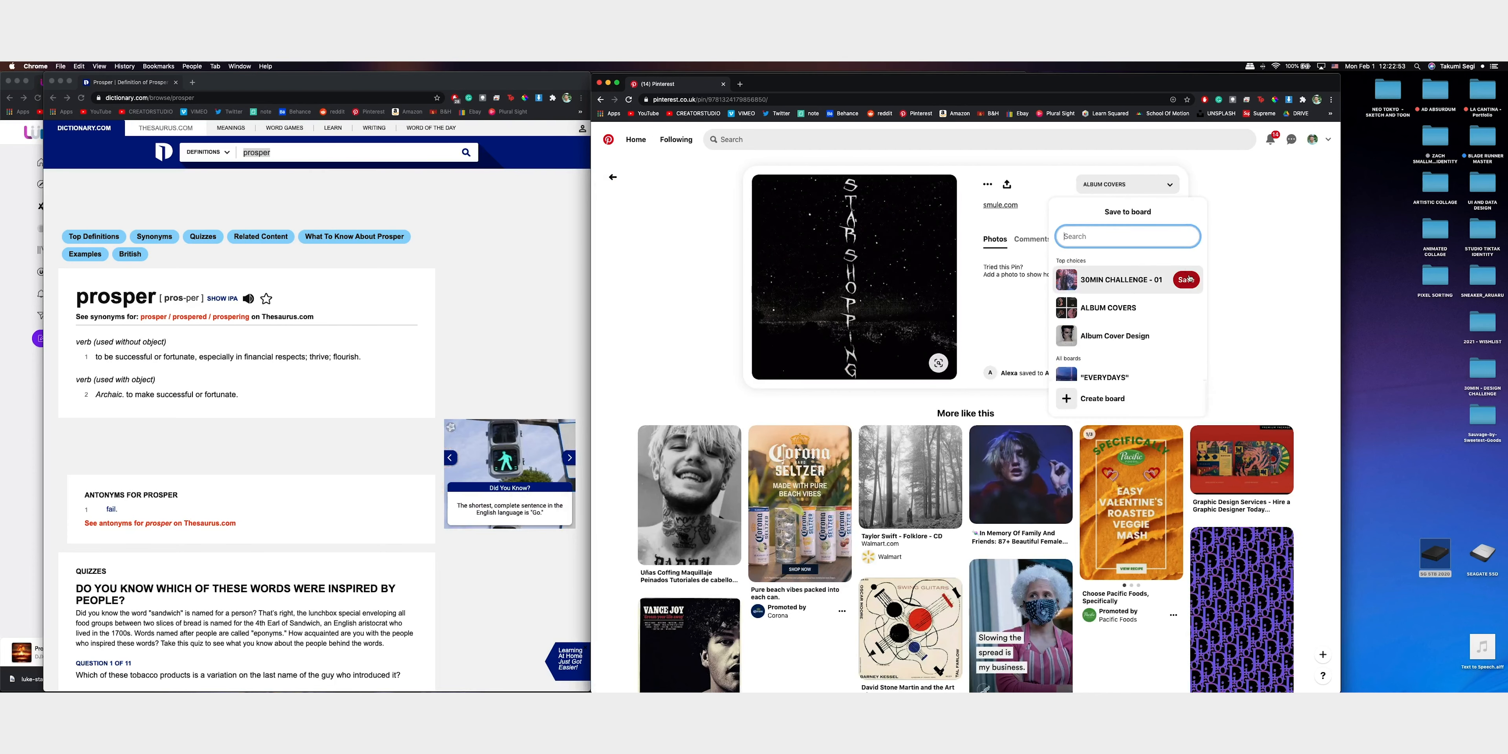
left_click(1187, 279)
left_click(612, 176)
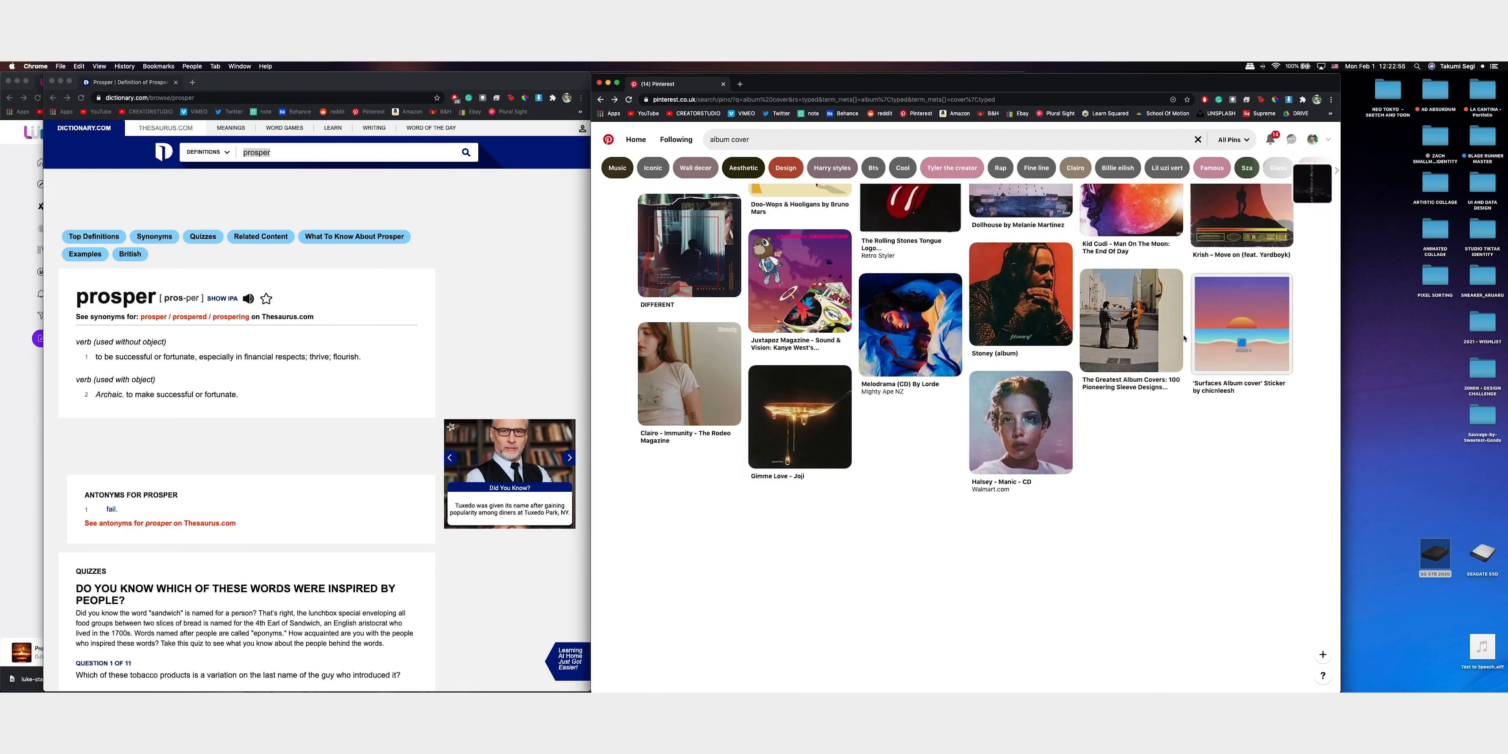
Browse further down the album covers and save the pink Tame Impala typography cover to the 30MIN CHALLENGE - 01 board
scroll(1184, 337, "down", 5)
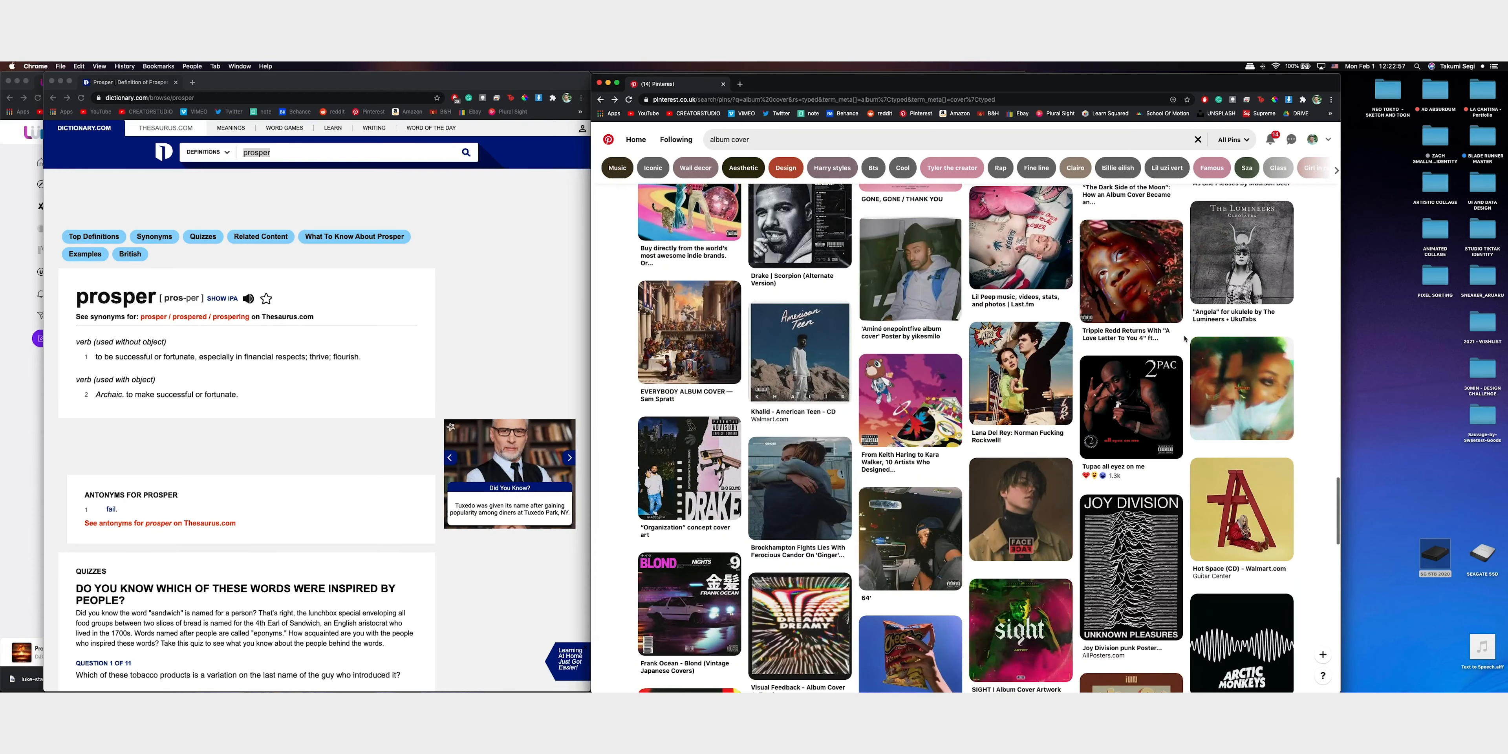
scroll(1184, 338, "down", 12)
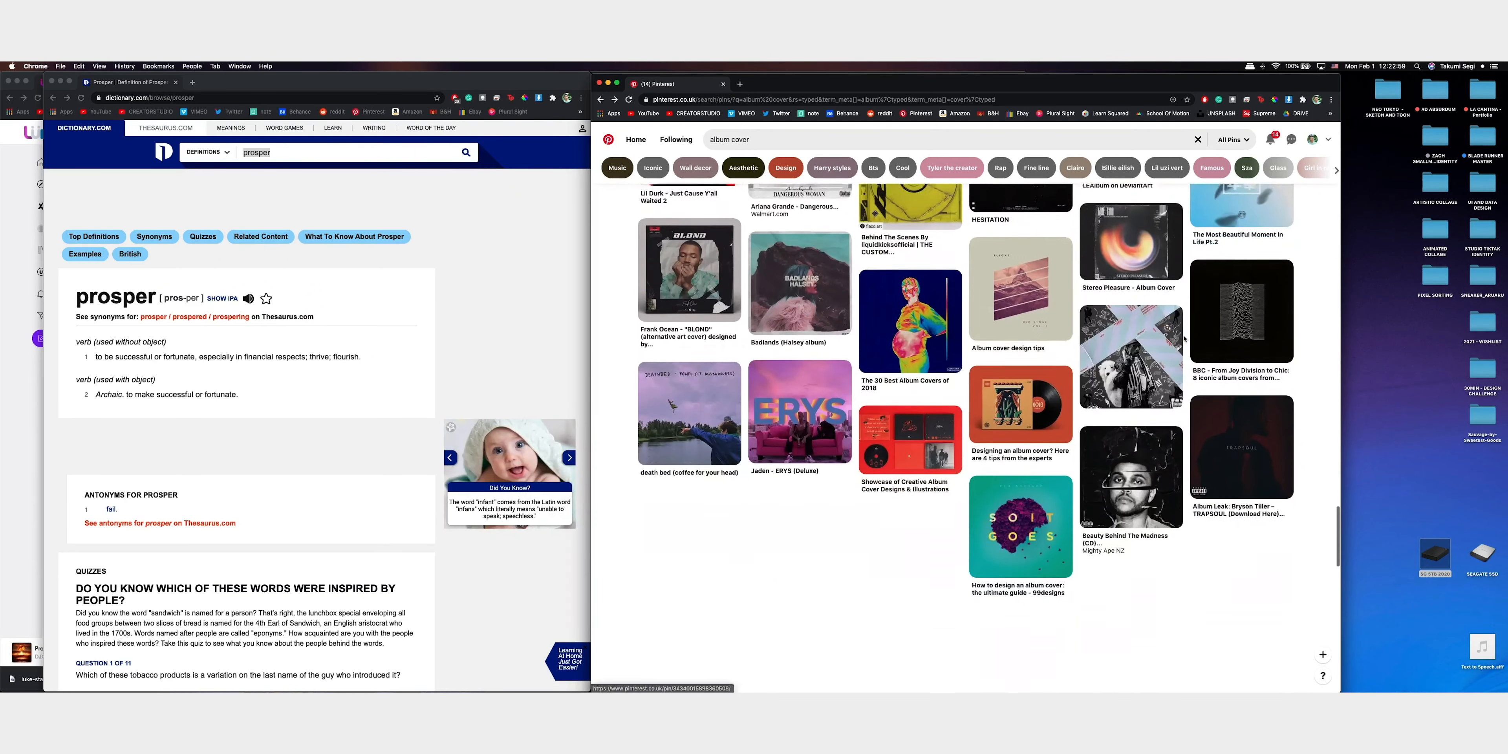
scroll(1184, 337, "down", 12)
scroll(1184, 338, "down", 2)
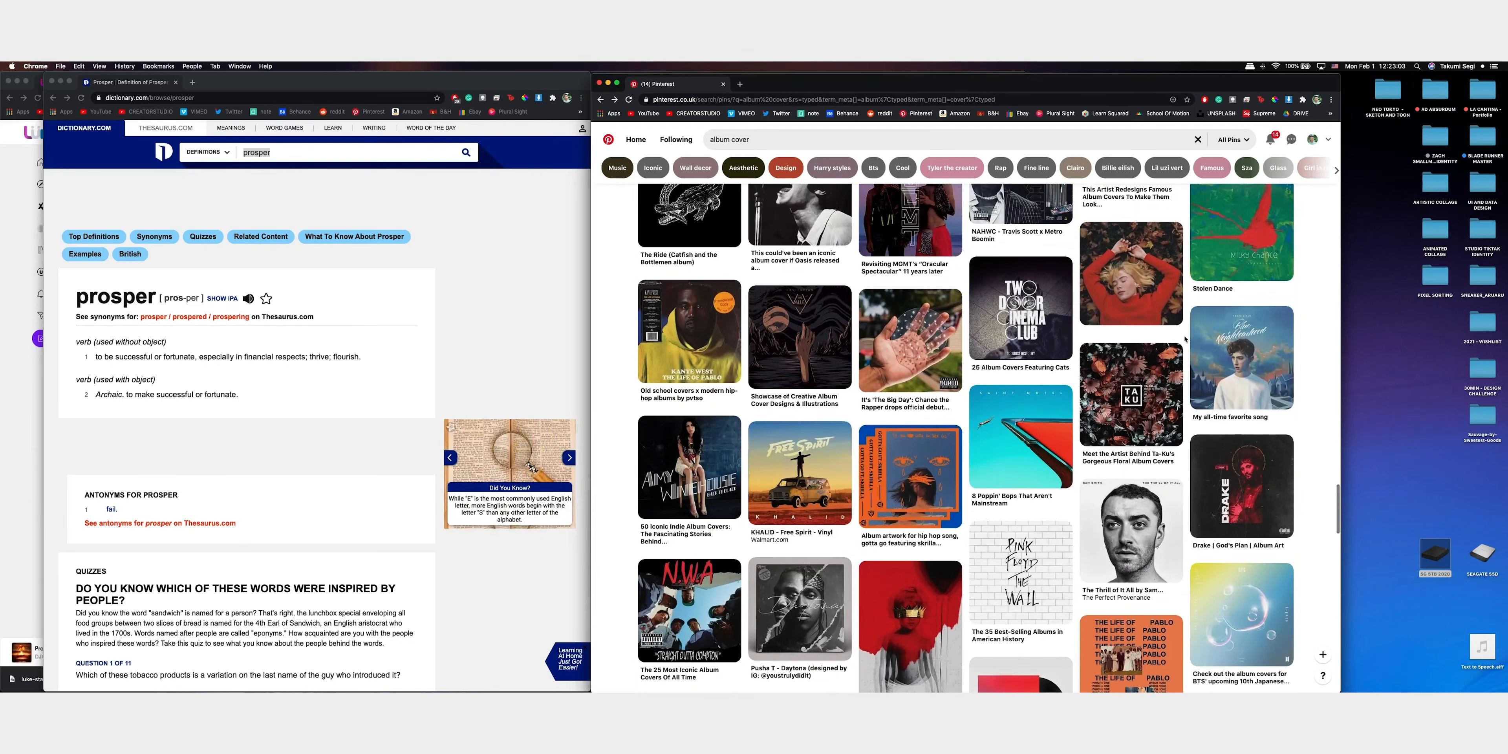
scroll(1184, 337, "down", 10)
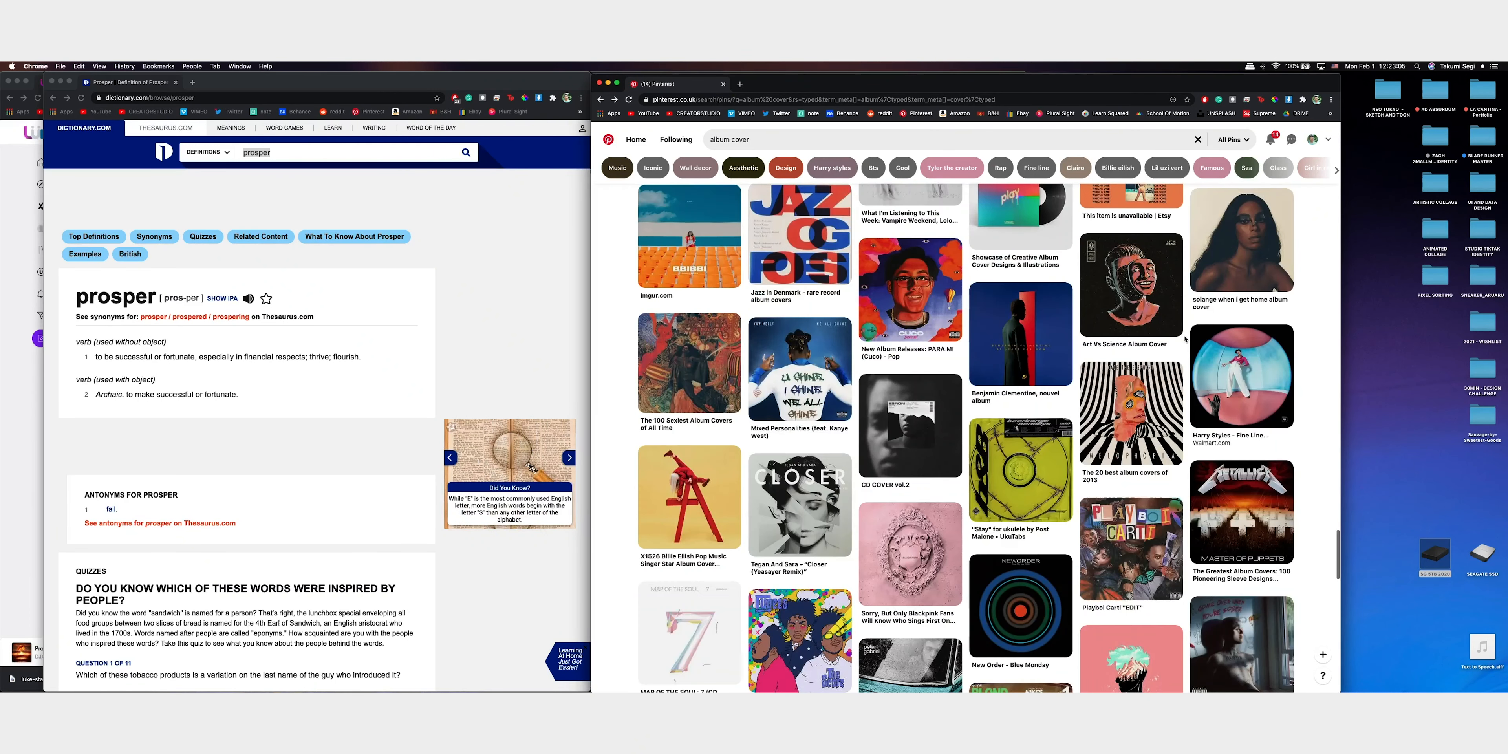
scroll(1185, 338, "down", 4)
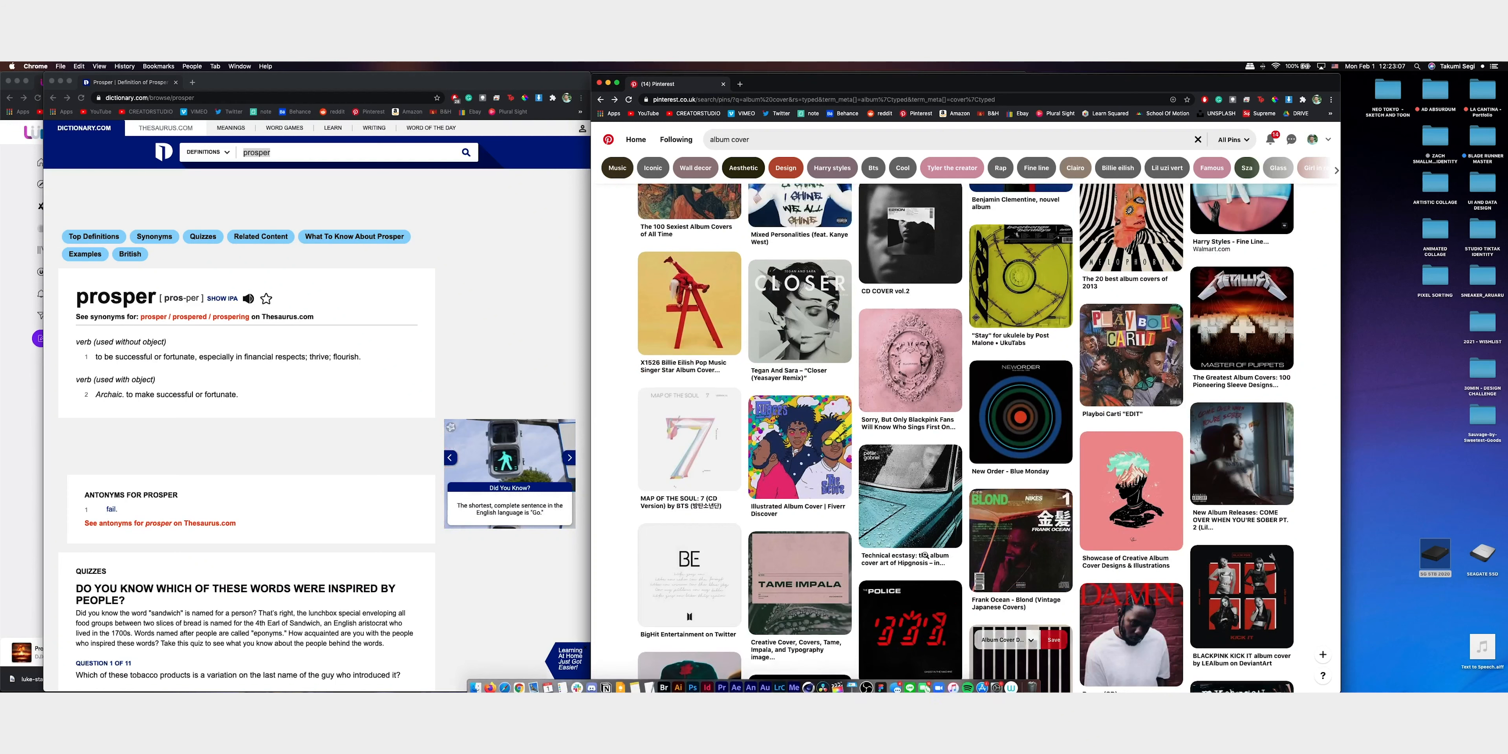
left_click(830, 616)
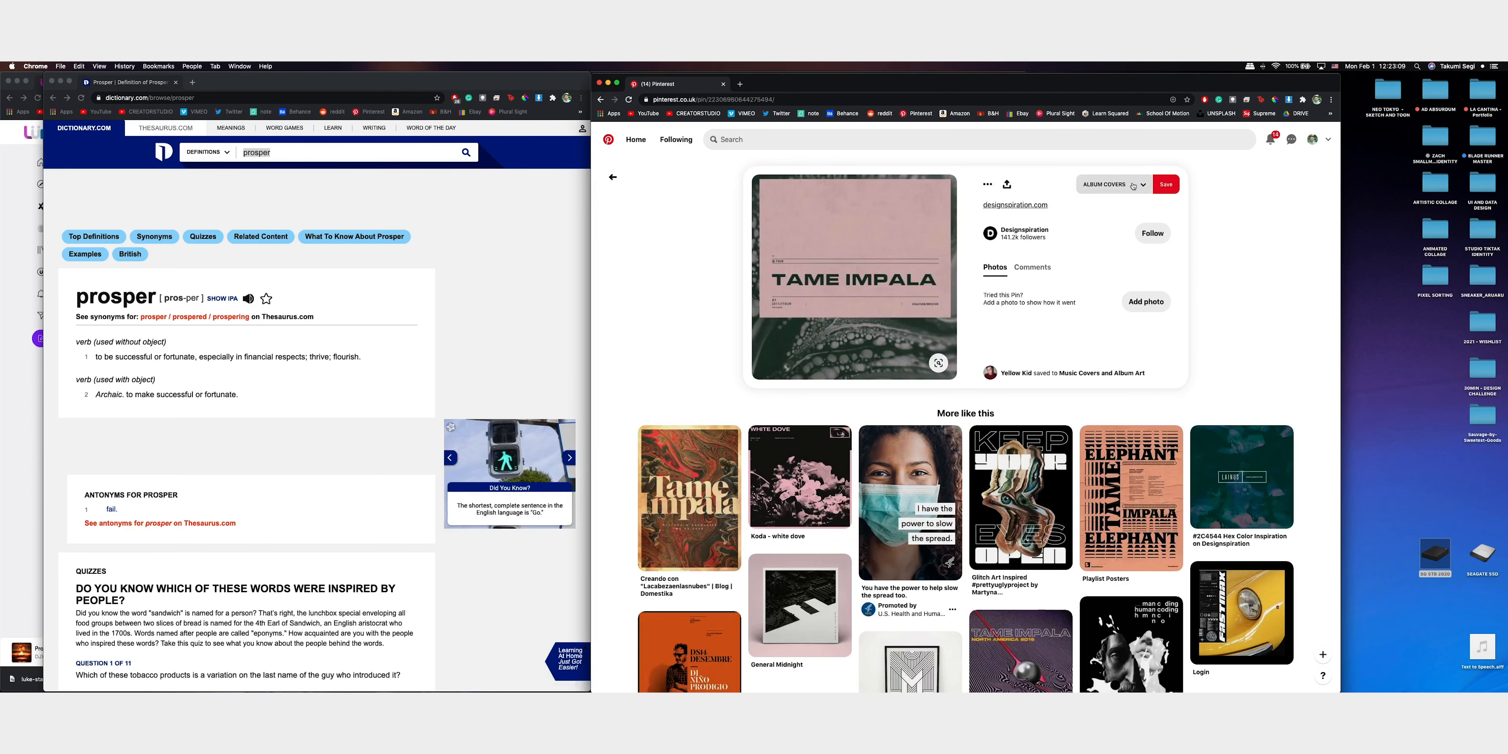
left_click(1133, 186)
left_click(1185, 279)
Save the related "Tame Impala North America 2016" tour poster to the 30MIN CHALLENGE - 01 board
scroll(1256, 272, "down", 2)
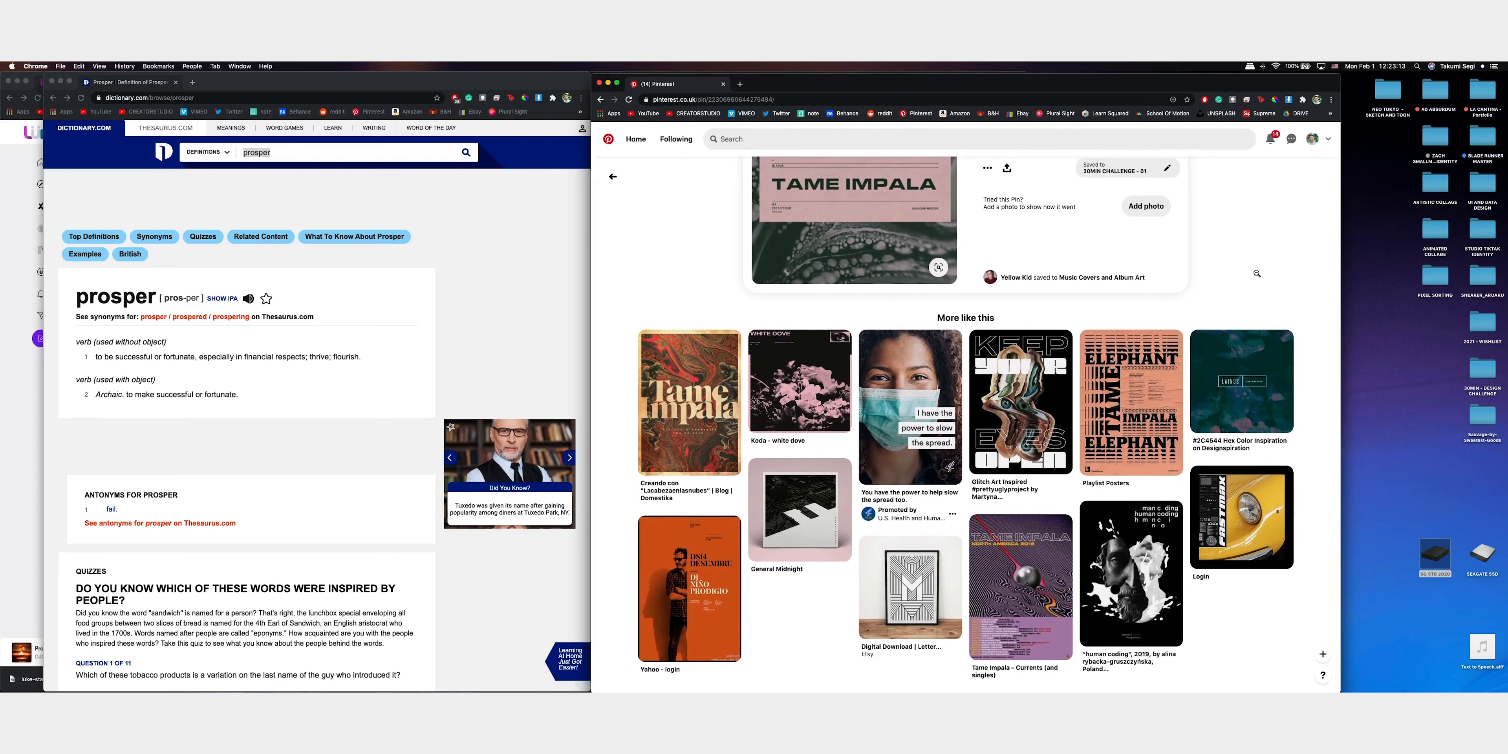
left_click(1021, 579)
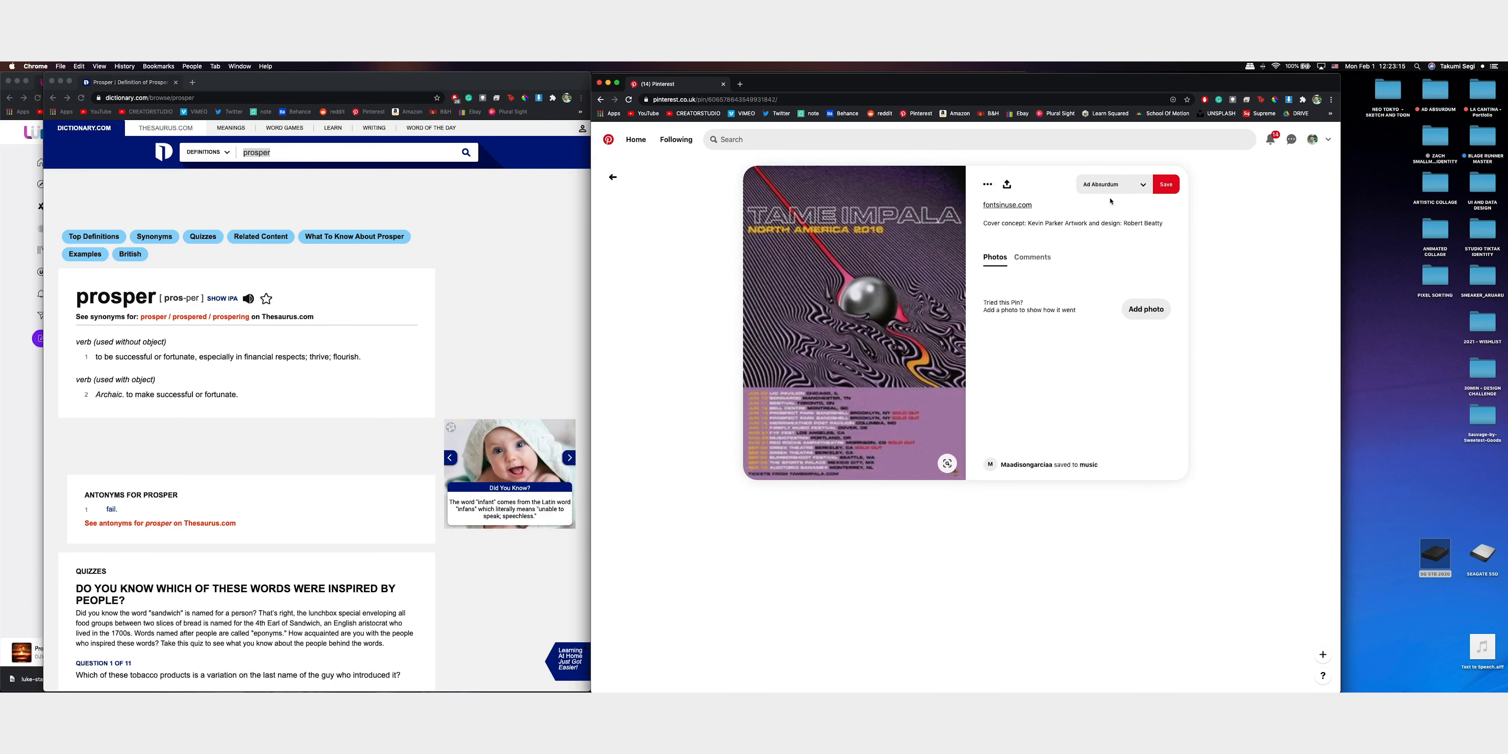
left_click(1126, 186)
left_click(1183, 281)
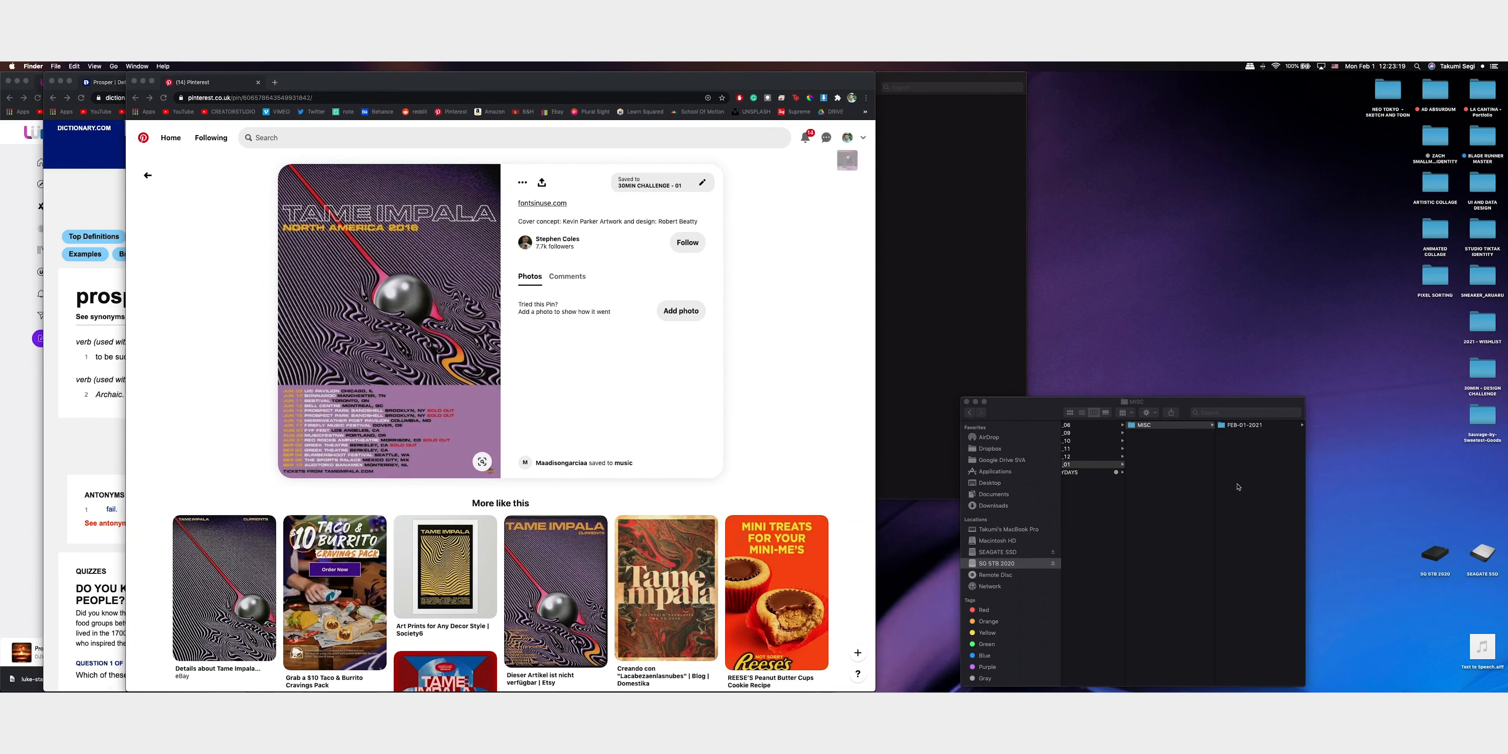
Arrange the Finder windows beside the browser and create a FEB-01-2021 folder inside the Desktop's 30MIN - DESIGN CHALLENGE folder
left_click(1238, 486)
left_click(966, 402)
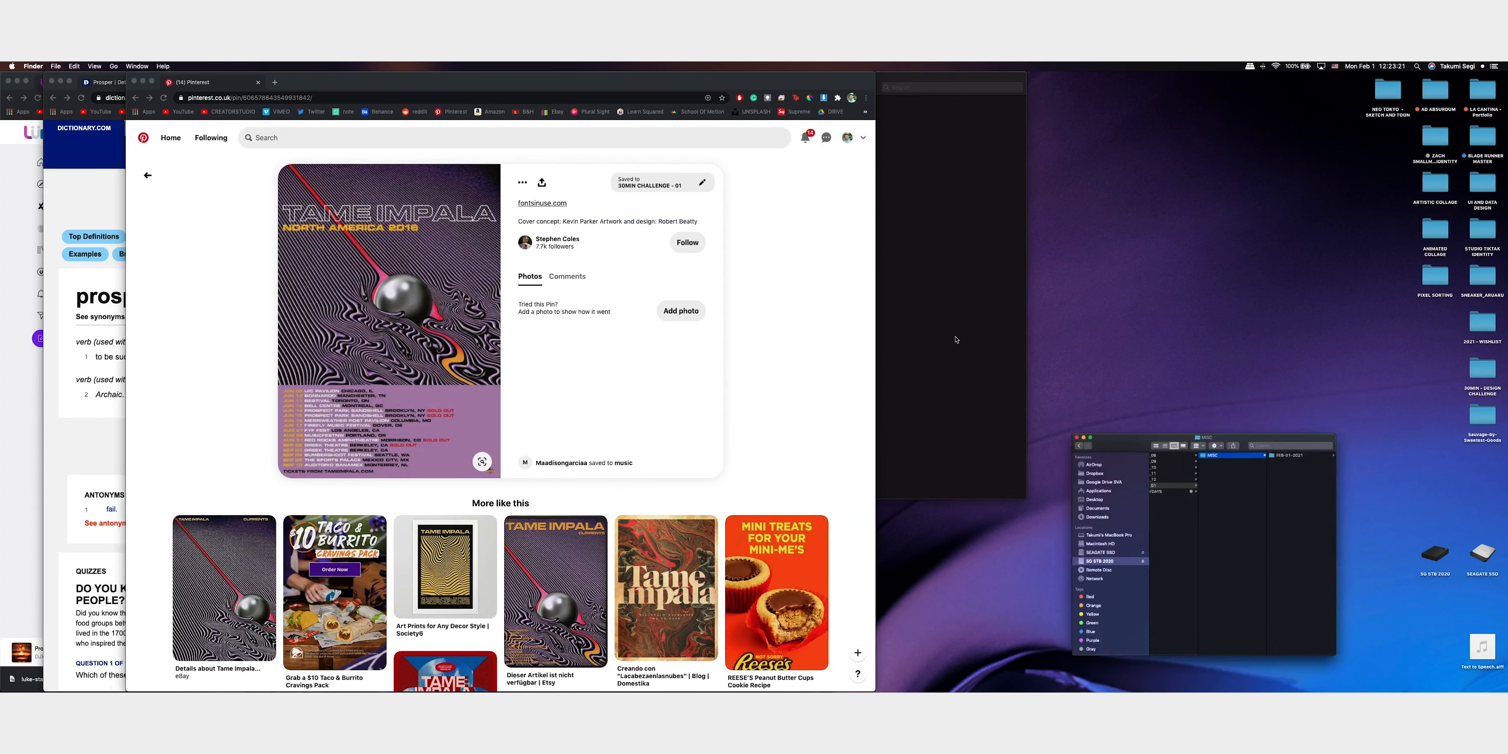
left_click_drag(828, 89, 1169, 90)
right_click(1126, 180)
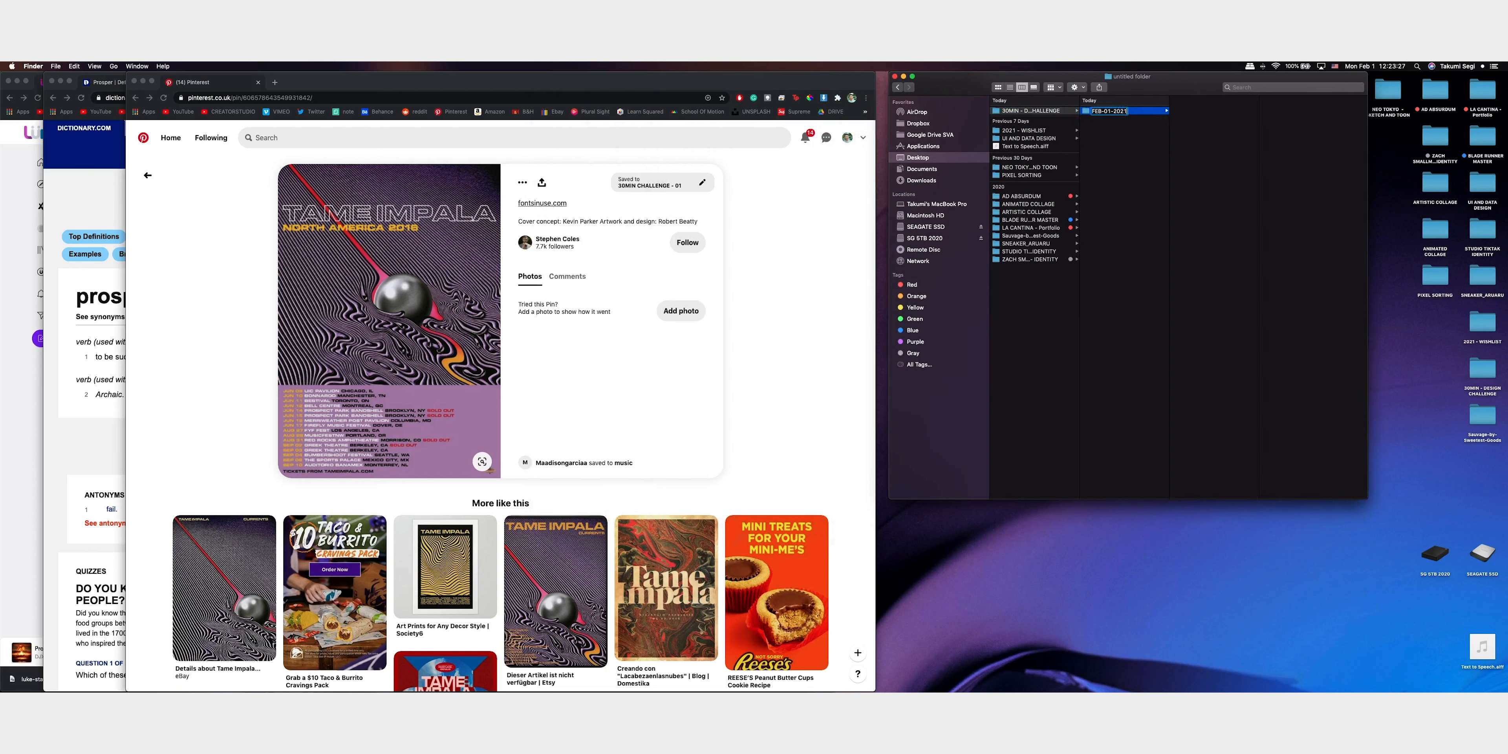
Create the subfolders PS, C4D, RENDERS, OUTPUT and AI inside the FEB-01-2021 folder
right_click(1205, 181)
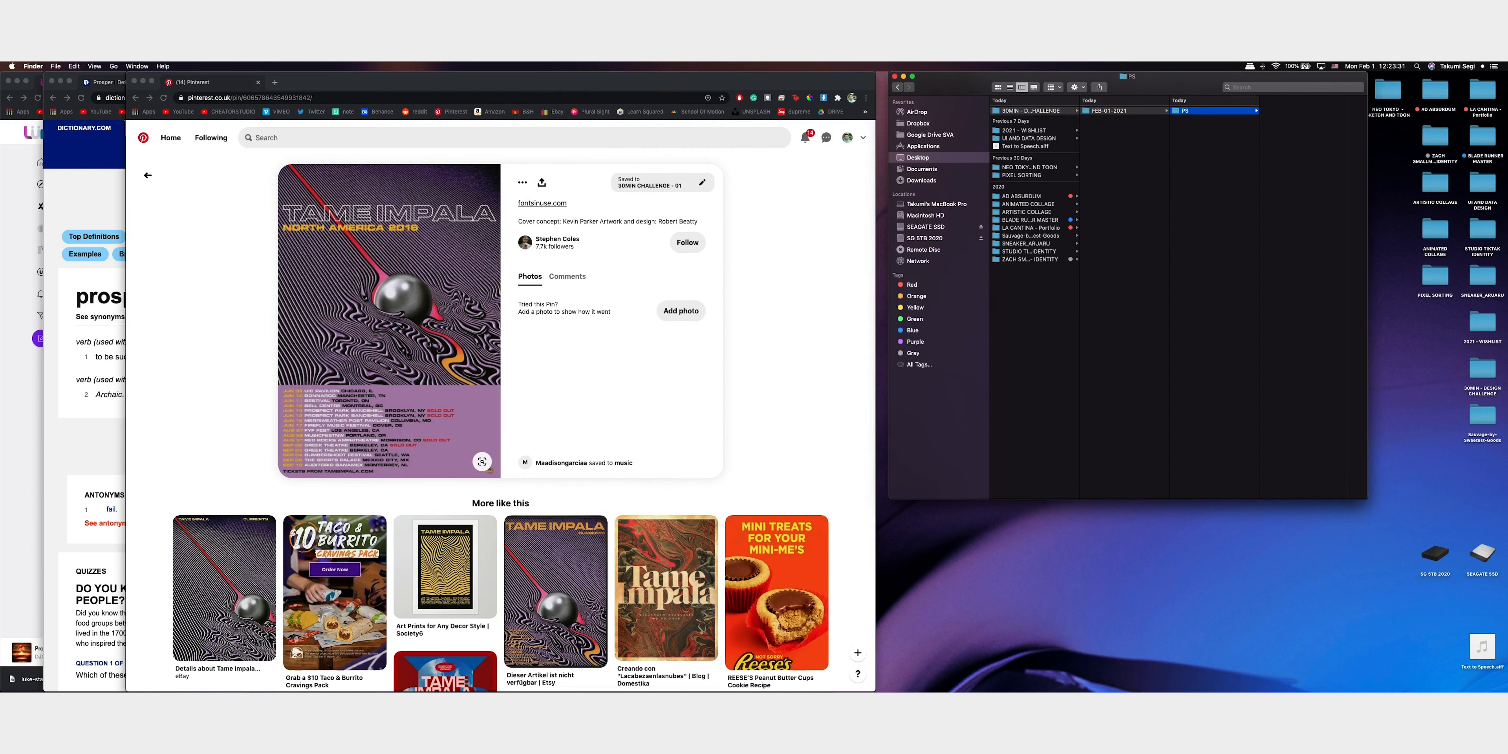
right_click(1208, 182)
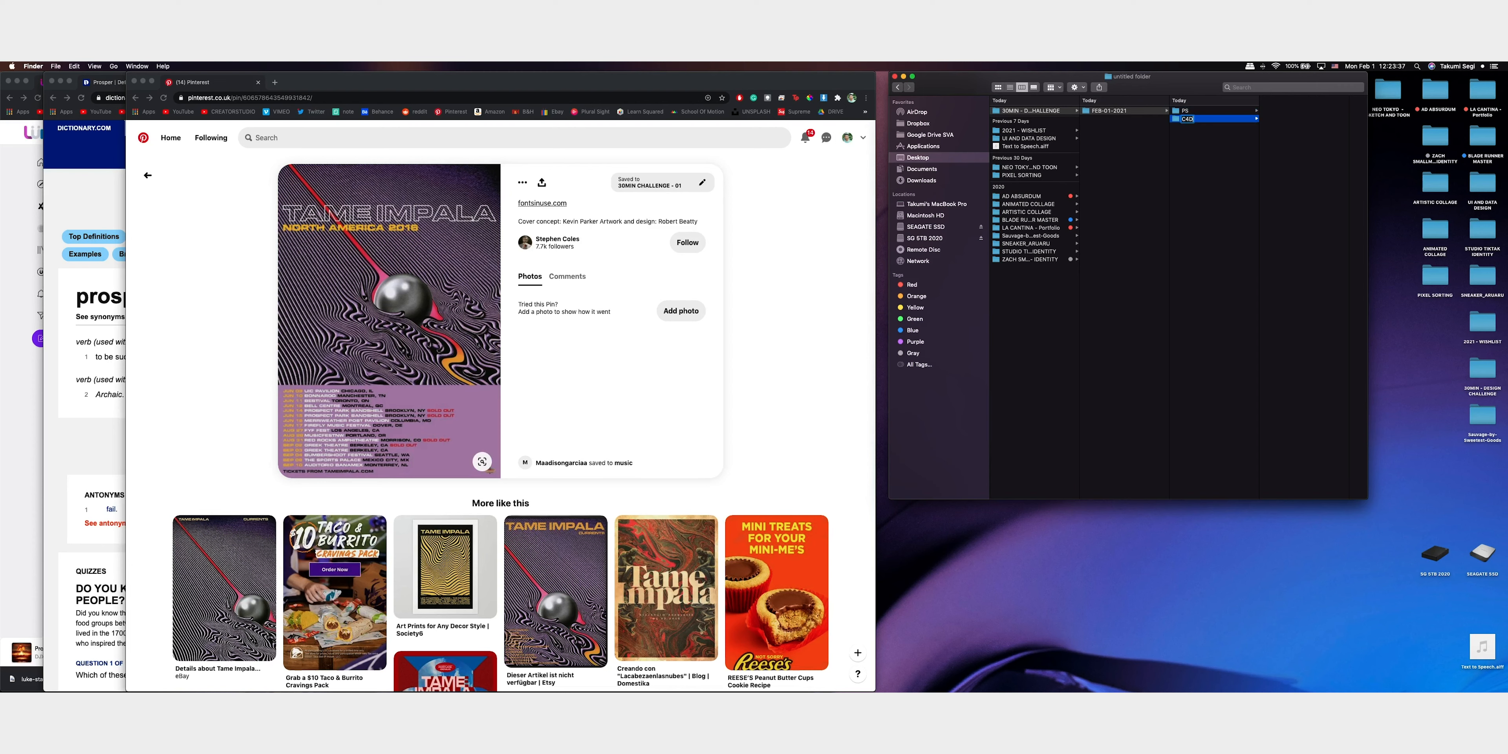
right_click(1218, 191)
left_click(1252, 197)
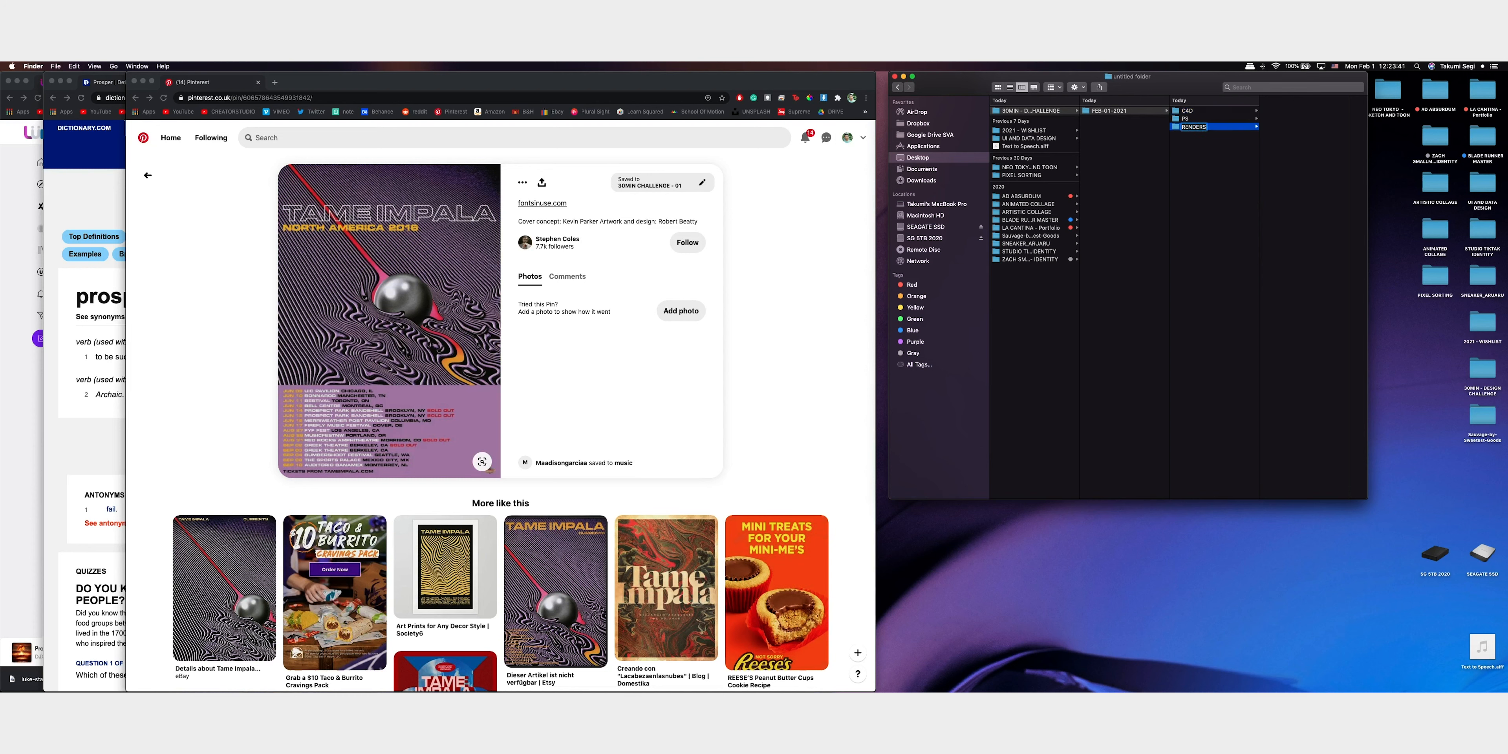
right_click(1205, 204)
left_click(1219, 218)
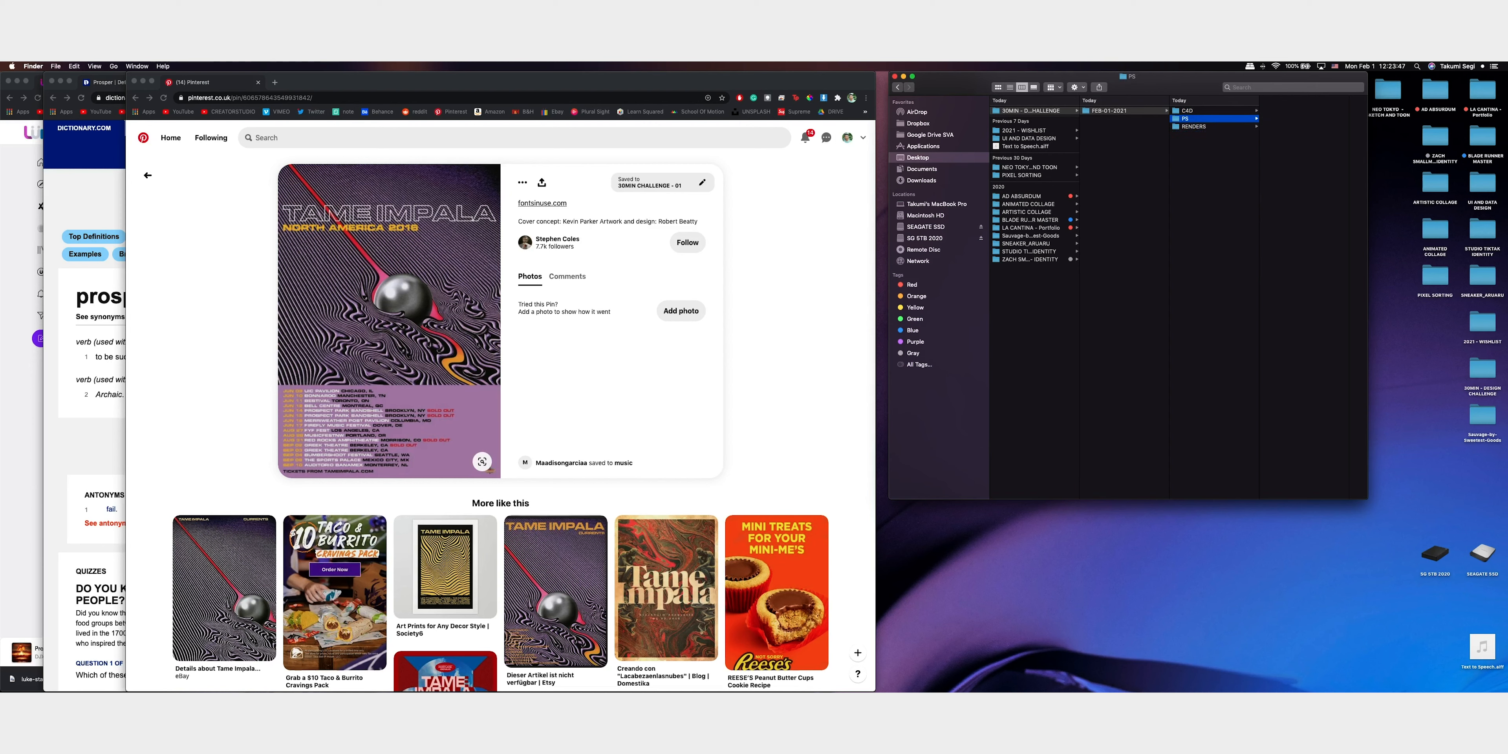
right_click(1200, 247)
left_click(1226, 246)
right_click(1213, 229)
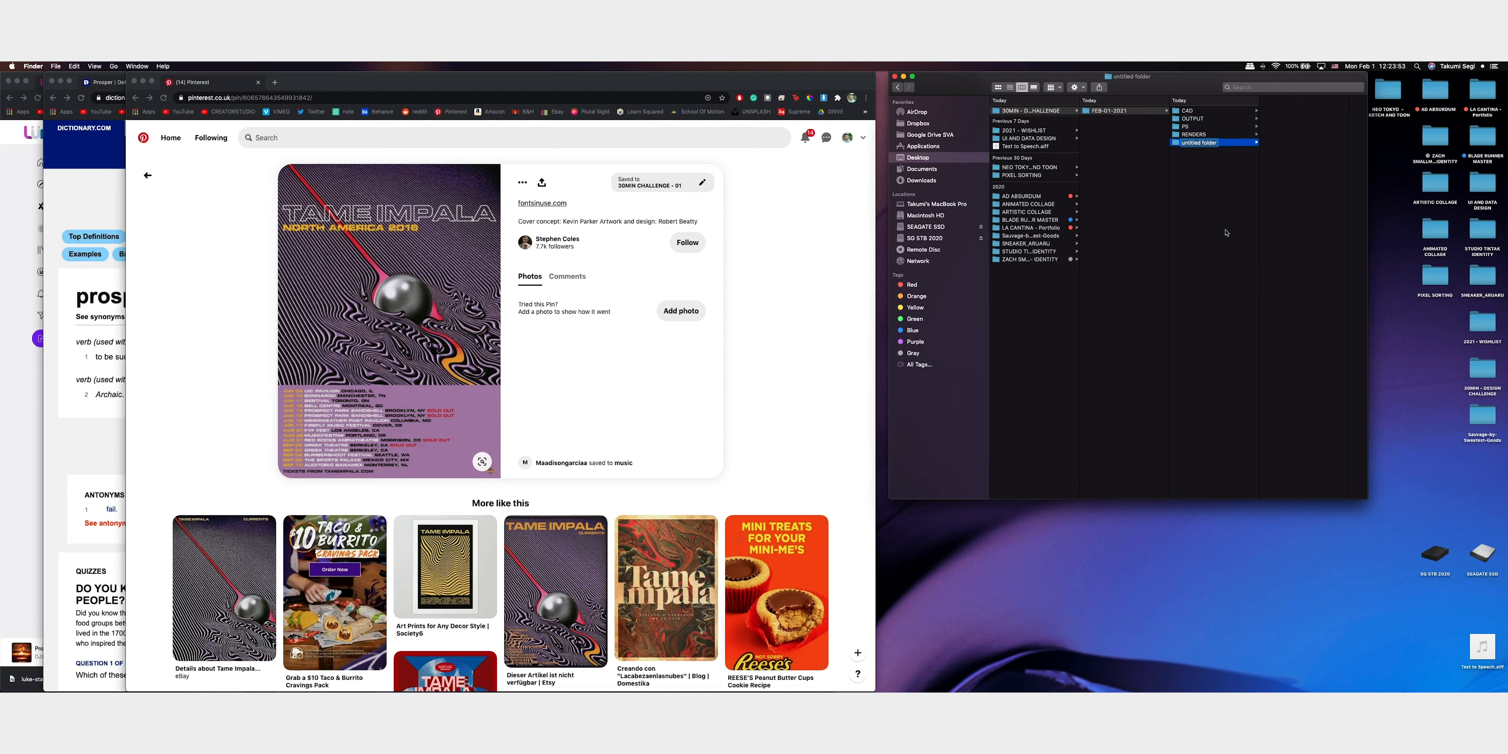
key("Left")
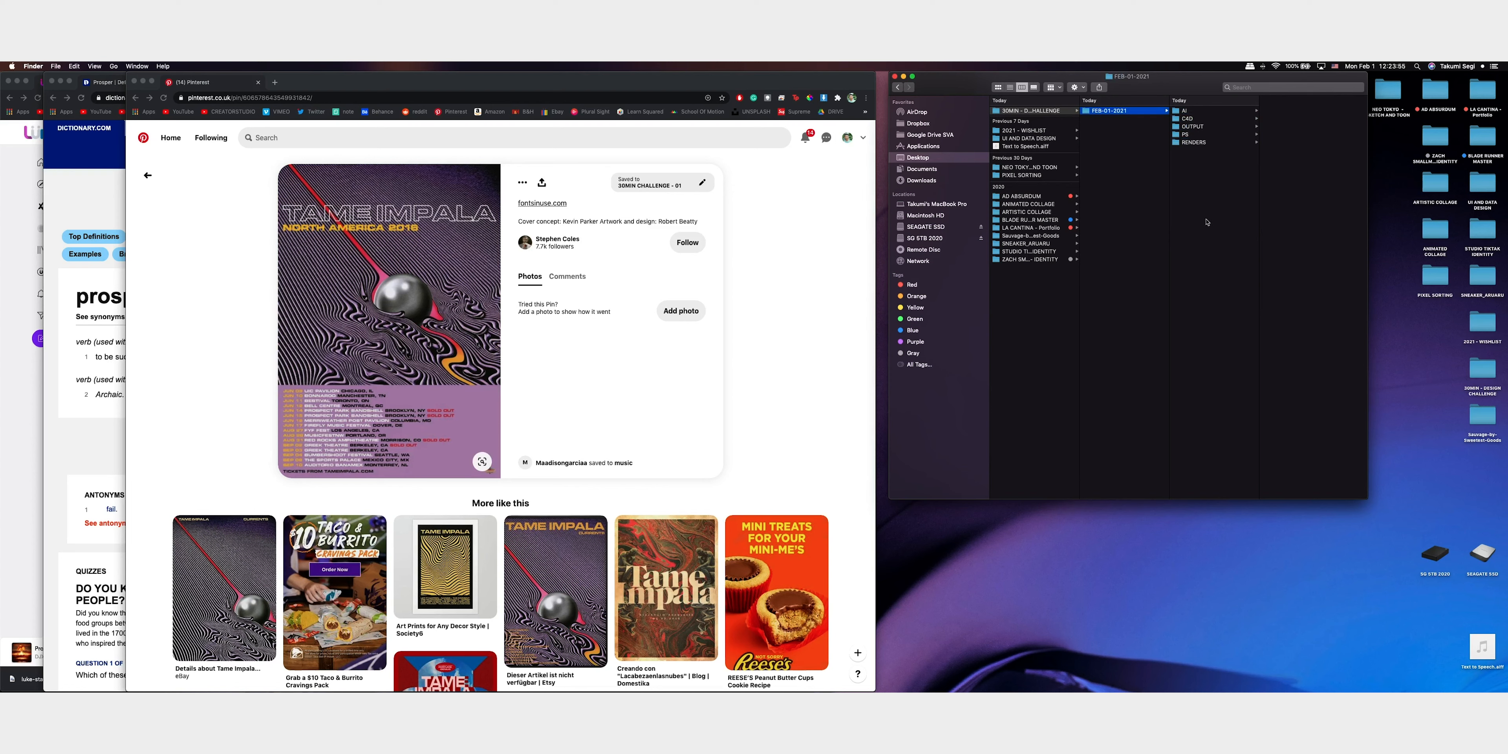
left_click_drag(1197, 91, 1192, 83)
key("Right")
key("Down")
key("Down")
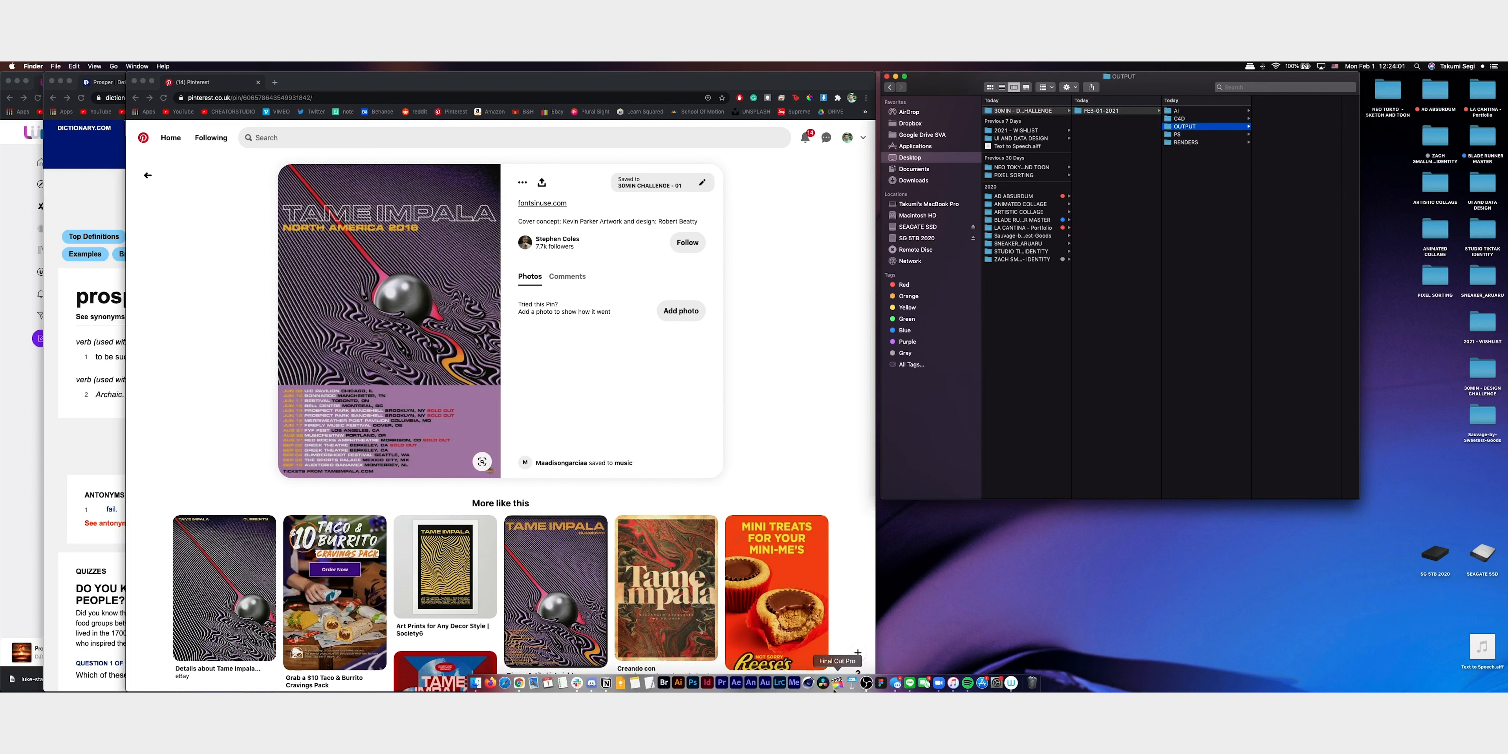
Switch to Cinema 4D, close the Quick Start dialog and narrow its window so the Pinterest reference stays visible beside it
left_click(812, 688)
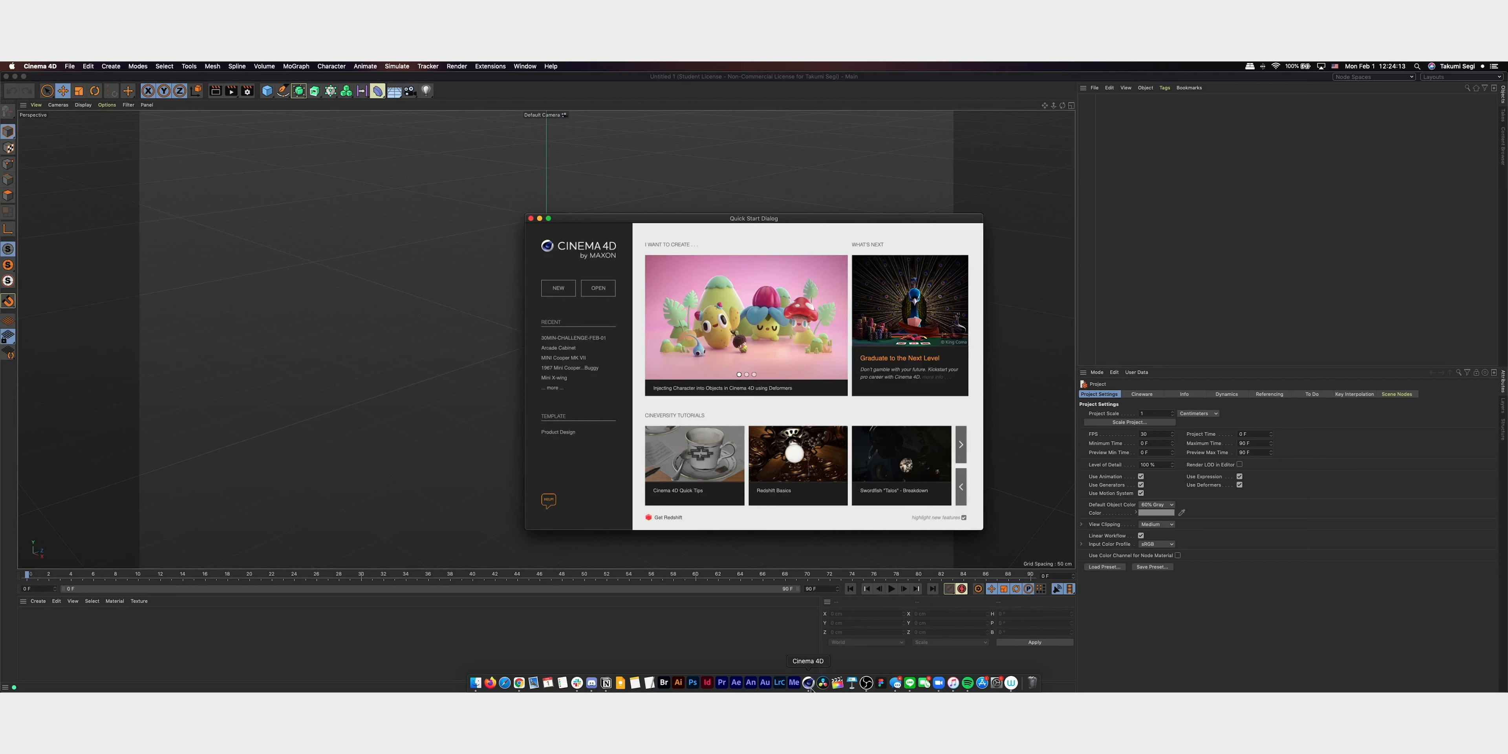
left_click(531, 218)
left_click_drag(2, 73, 506, 65)
Save the project as 30MIN-01 in the C4D subfolder of FEB-01-2021, inside the Desktop's 30MIN - DESIGN CHALLENGE folder
key("super+s")
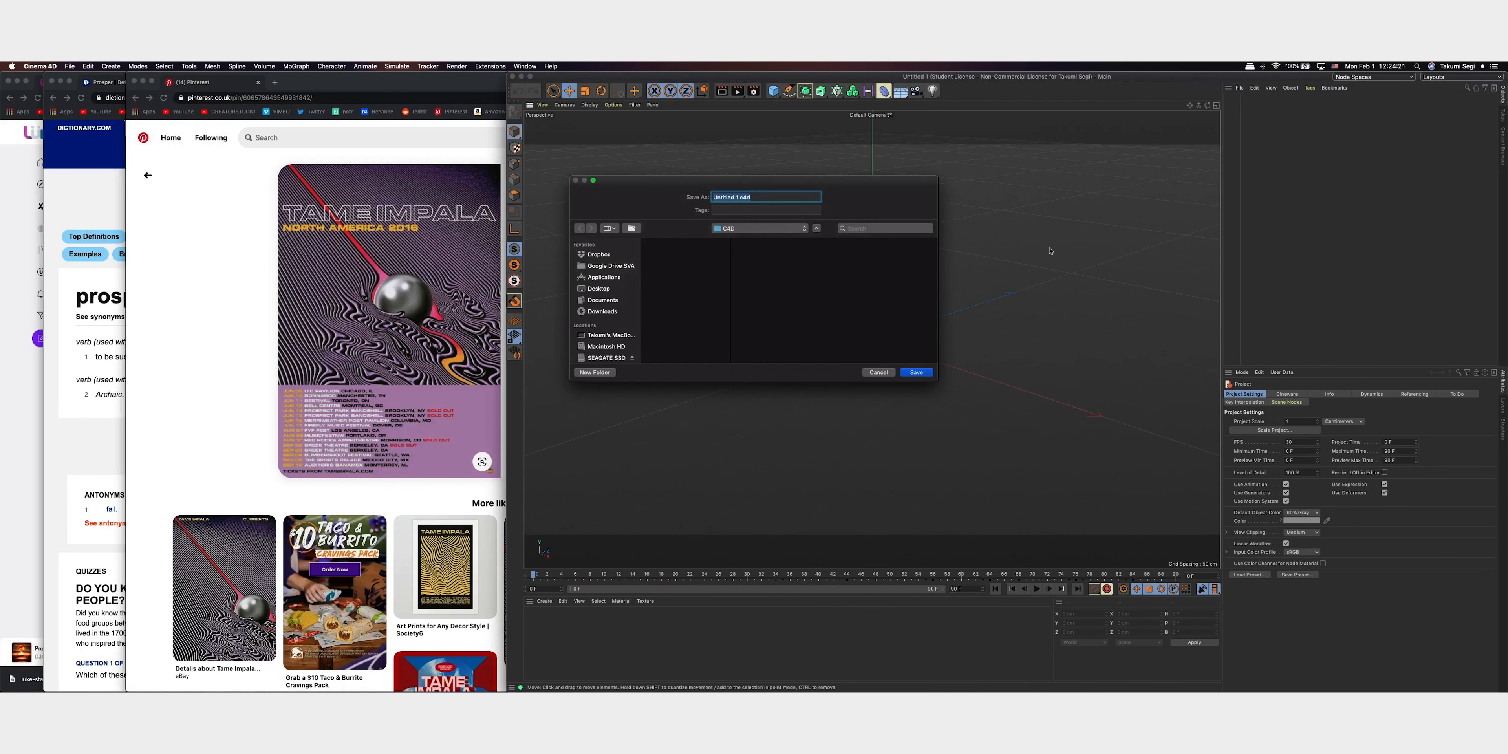
left_click(606, 278)
left_click(598, 289)
left_click(679, 242)
left_click(767, 242)
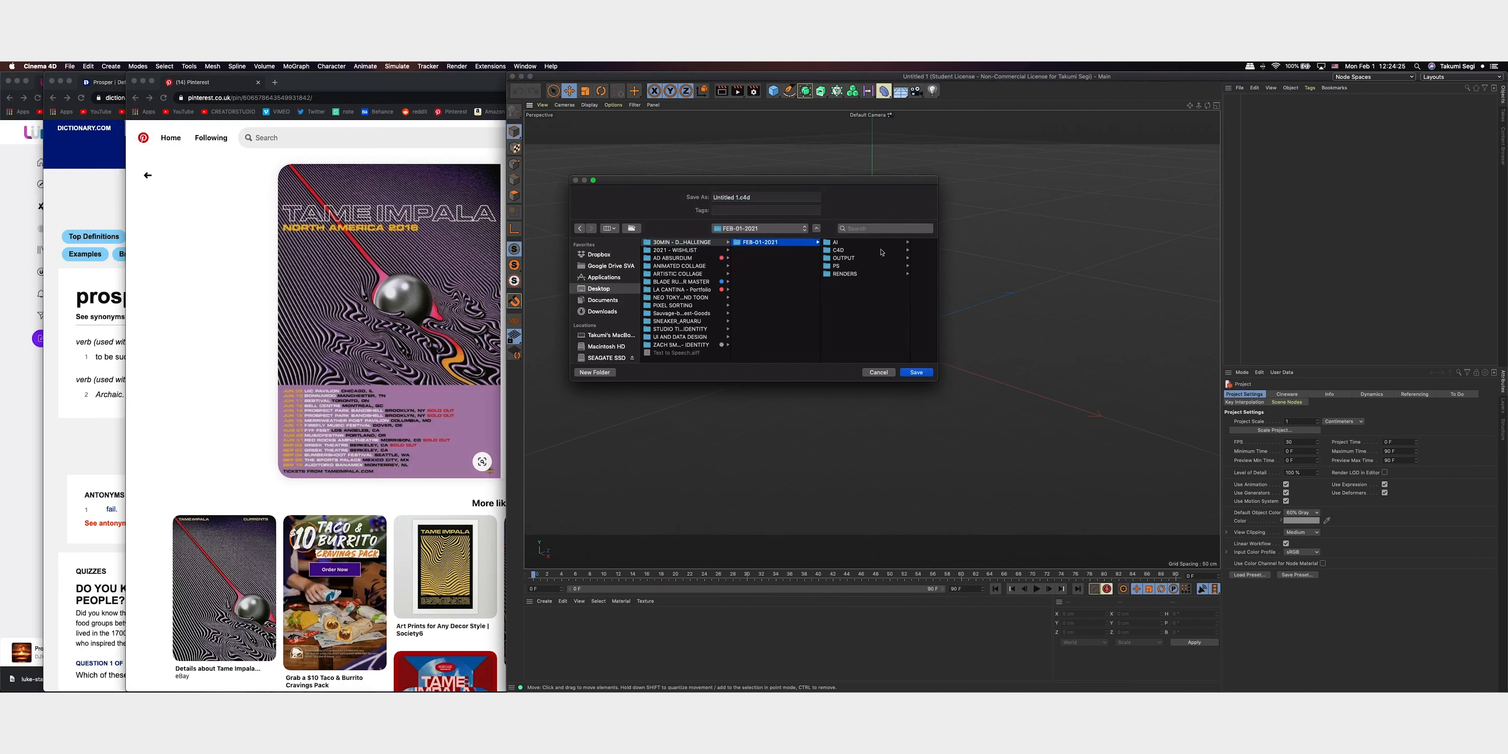
left_click(838, 251)
left_click_drag(740, 198, 639, 188)
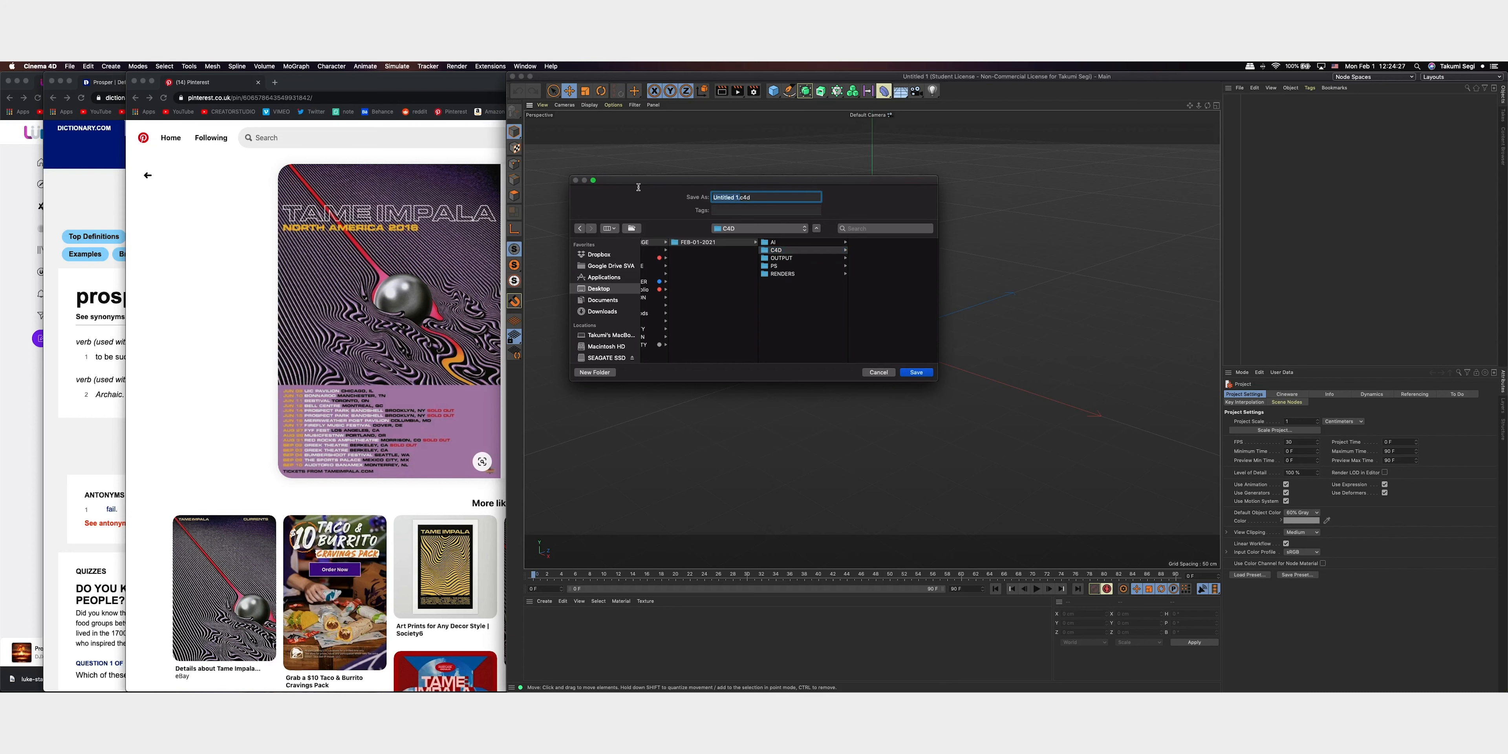
key("BackSpace")
type("3-MIN-01")
key("Delete")
type("0")
left_click(913, 373)
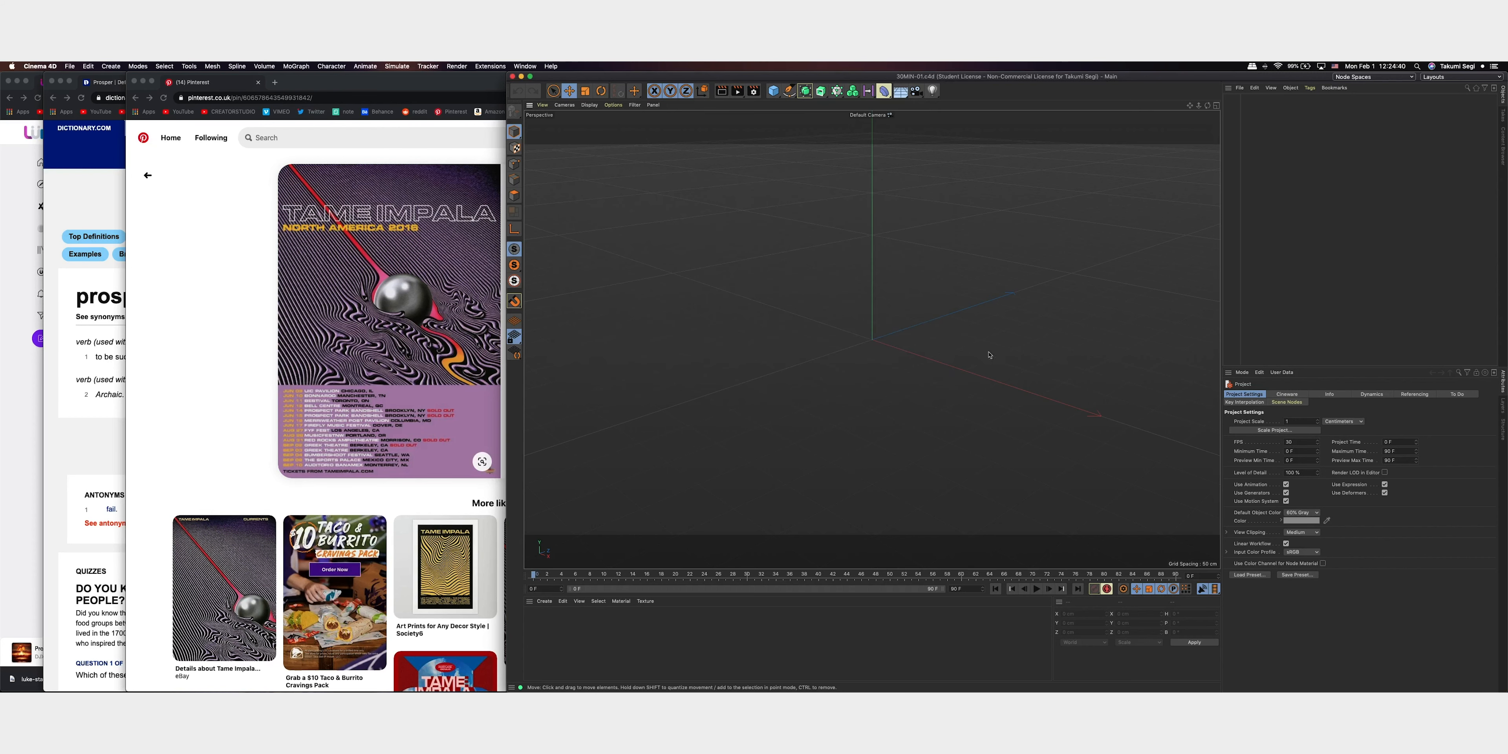
Add a Floor object and a Landscape object to the scene
left_click(905, 93)
left_click(929, 103)
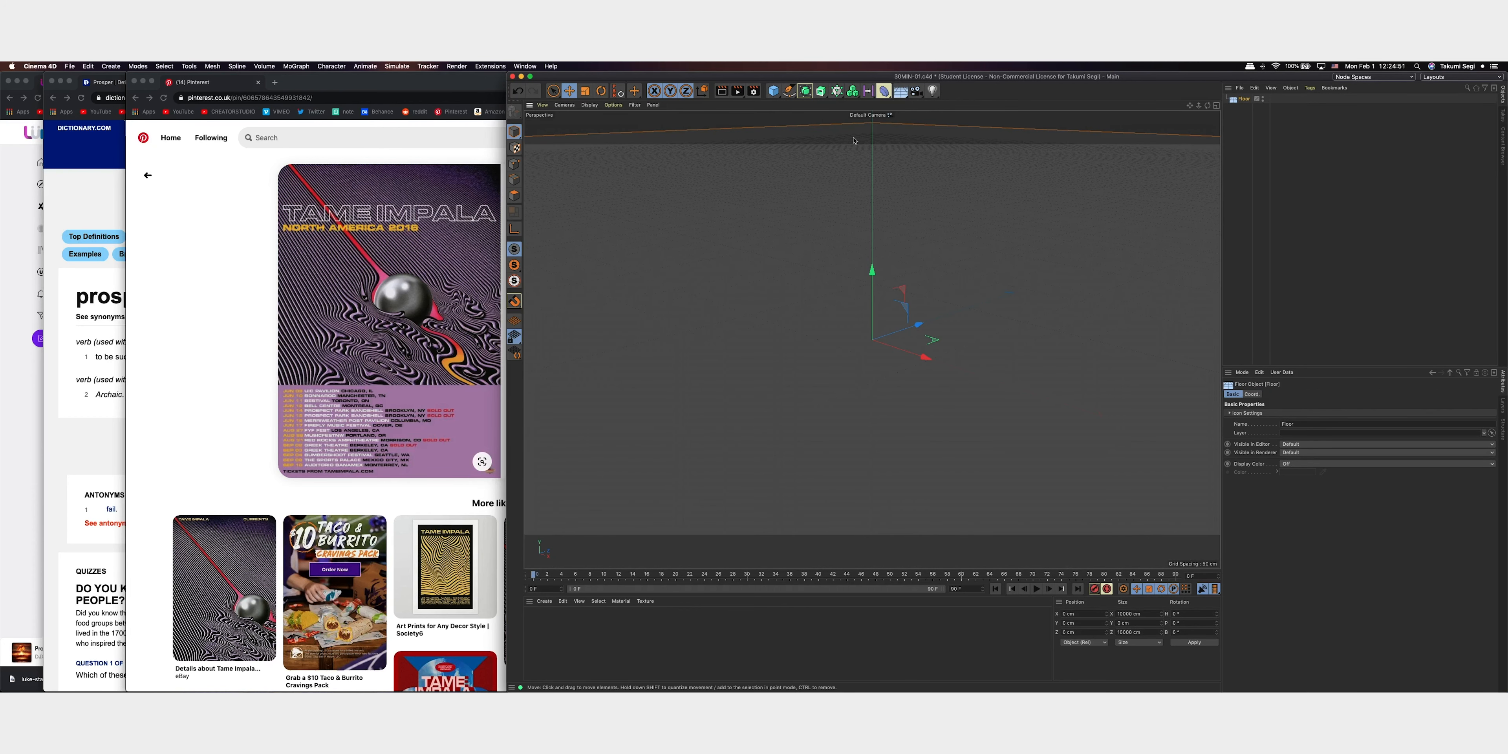
left_click(774, 92)
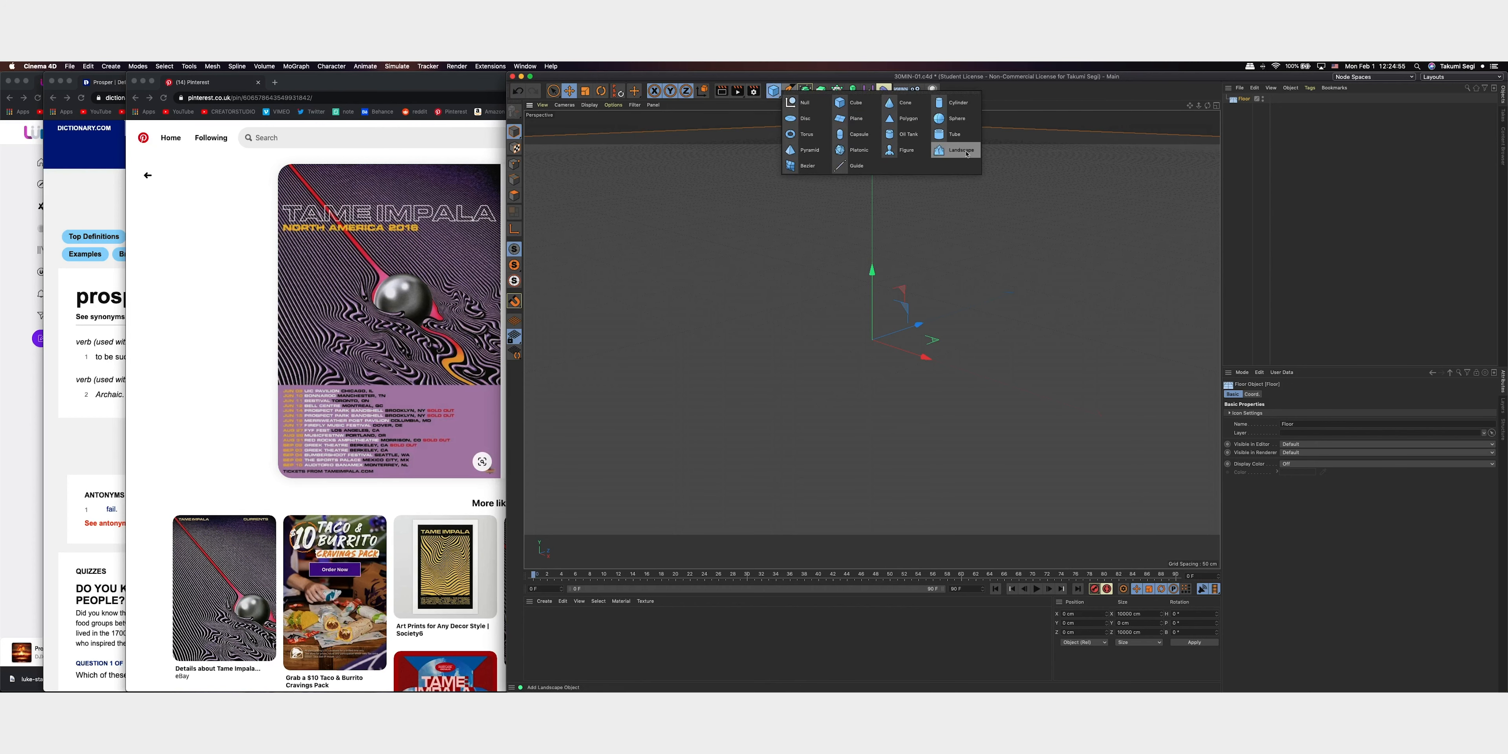
left_click(953, 150)
Switch to Chrome, open the 30MIN CHALLENGE - 01 board from the Pinterest profile and narrow the window so the Cinema 4D viewport stays visible
left_click(171, 238)
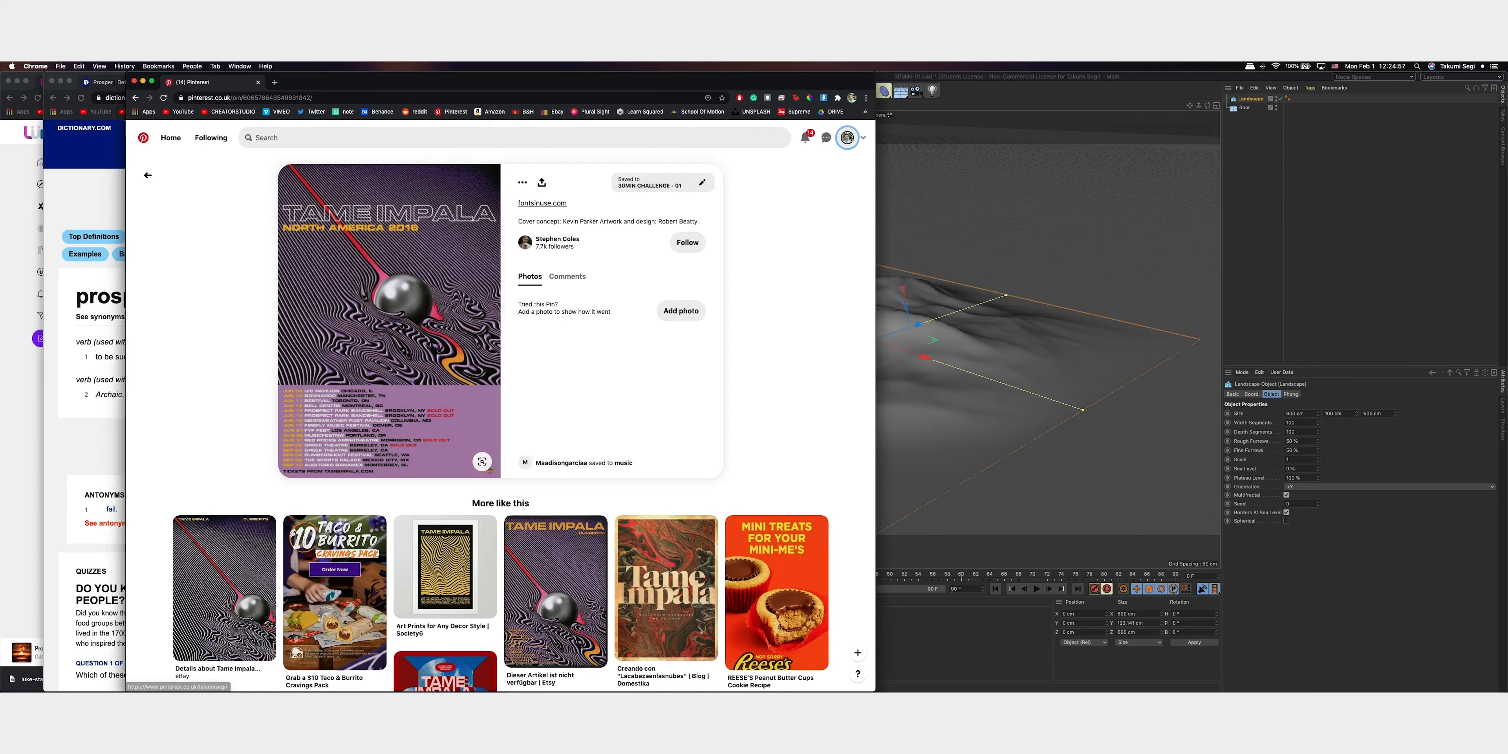
left_click(847, 138)
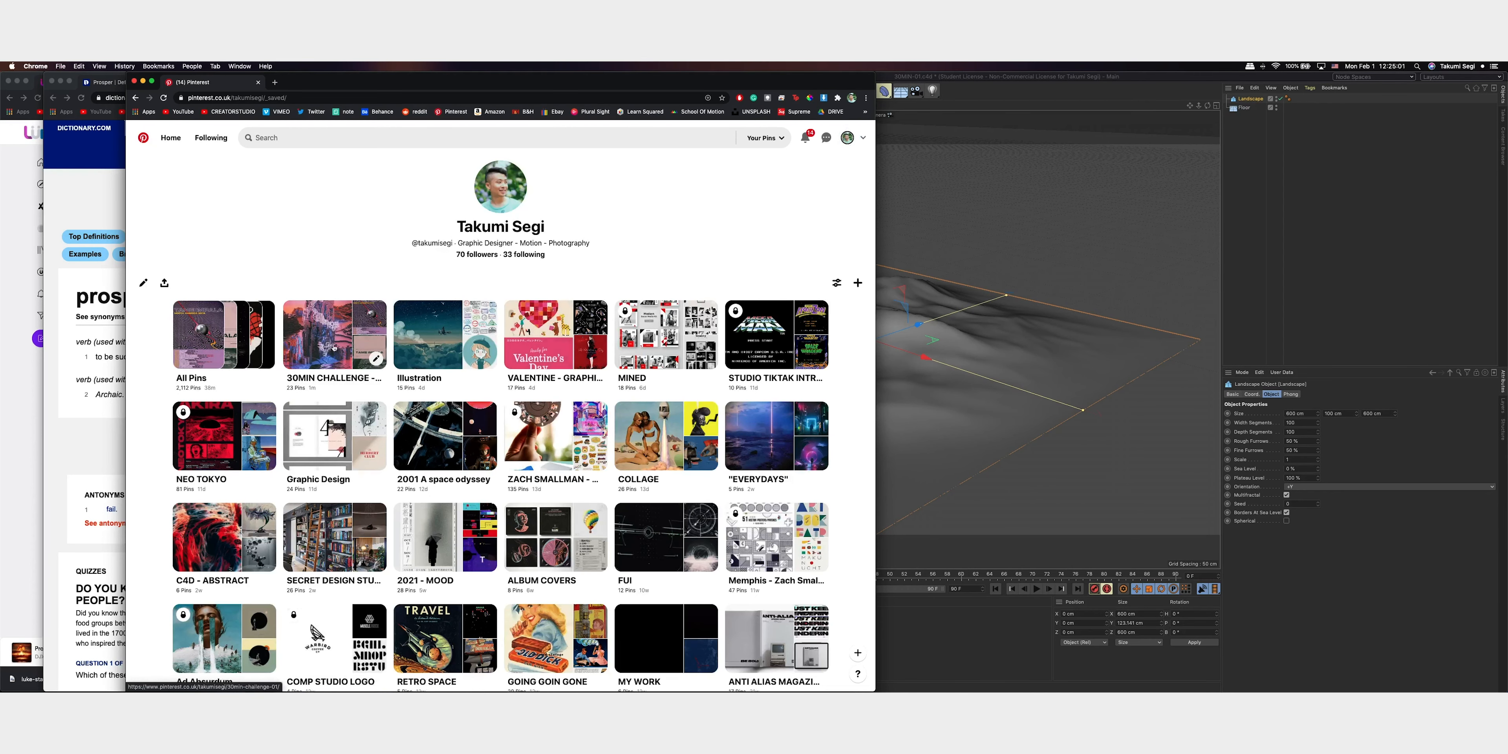
left_click_drag(872, 74, 723, 63)
left_click_drag(638, 84, 522, 83)
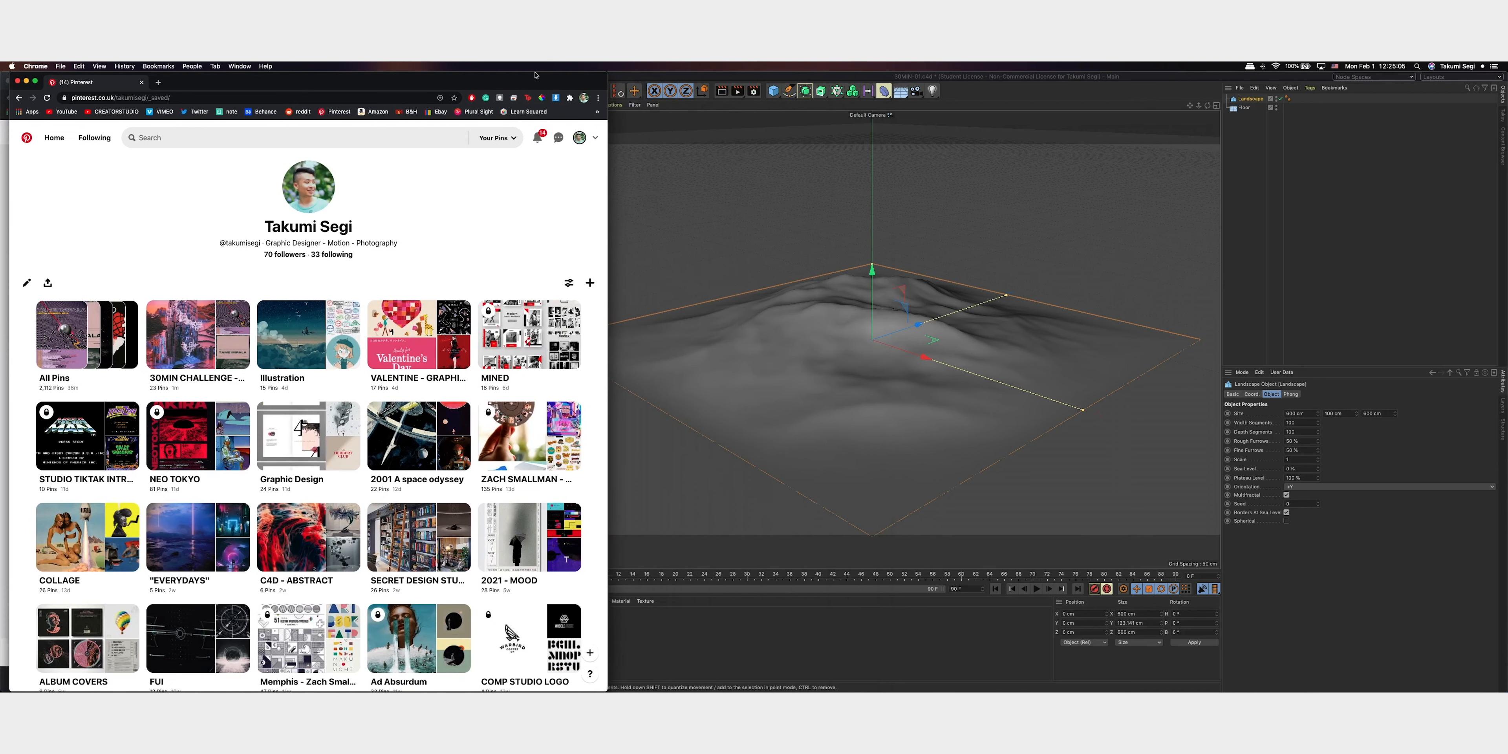
left_click(170, 357)
left_click_drag(114, 82, 305, 89)
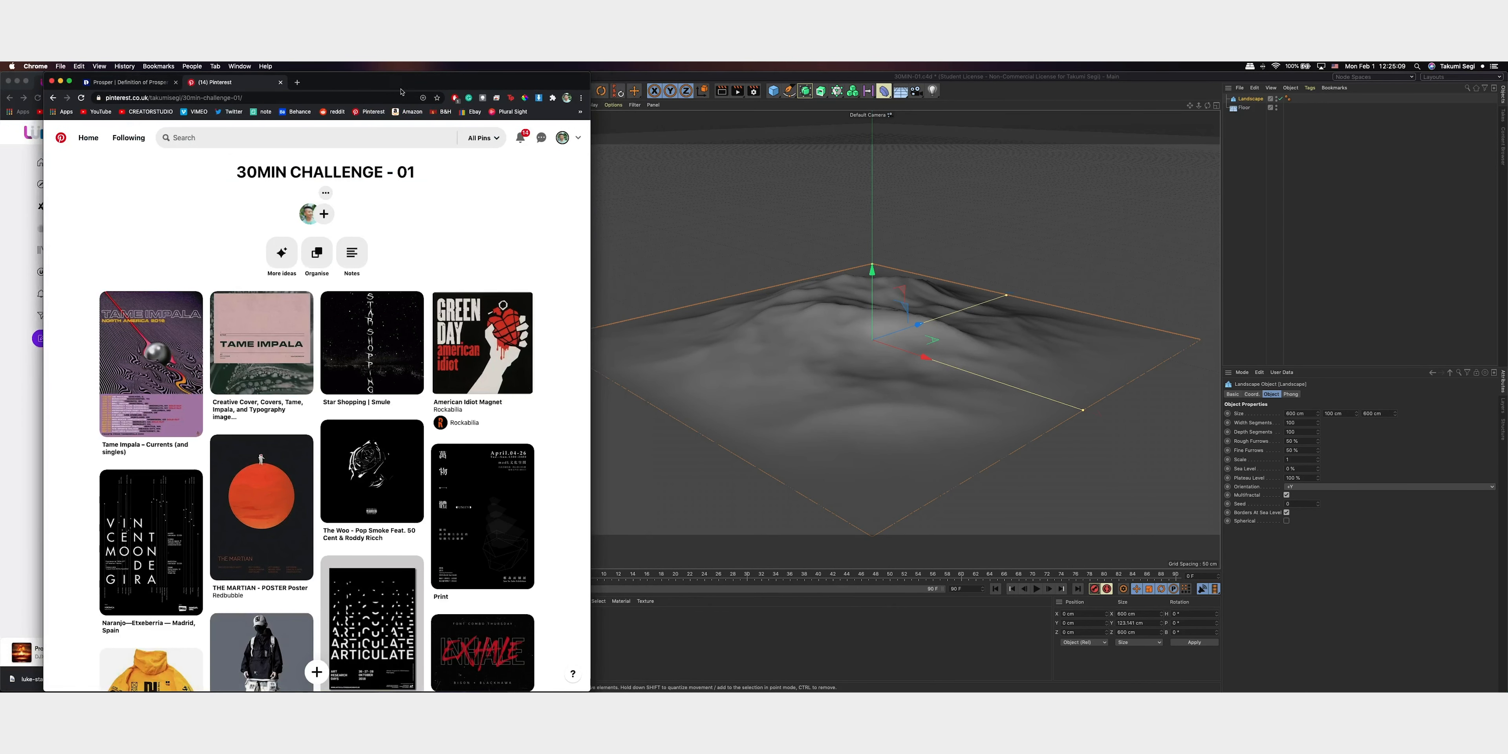
Look through the board's landscape, pyramid and mountain pins for scene references
scroll(412, 299, "down", 15)
scroll(412, 299, "up", 5)
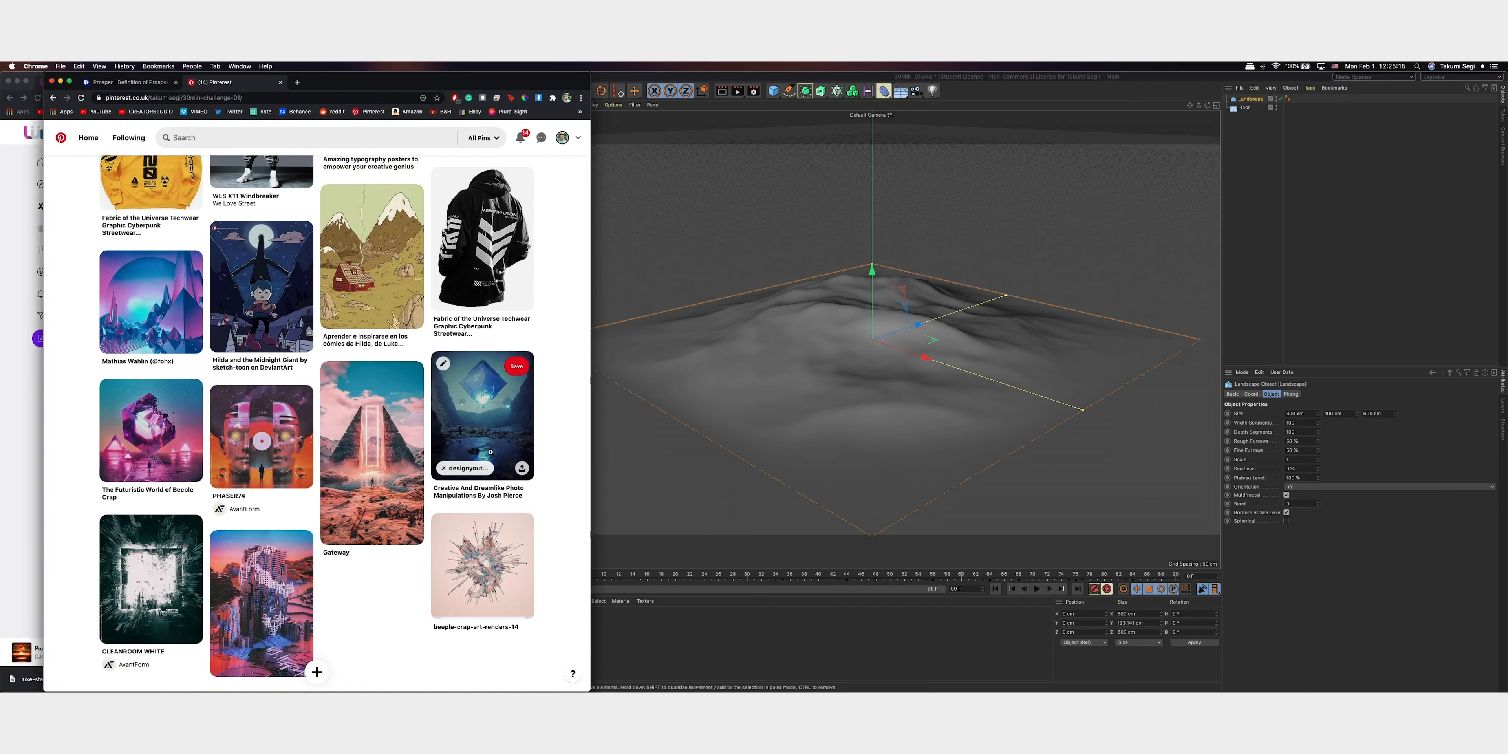
scroll(492, 395, "up", 2)
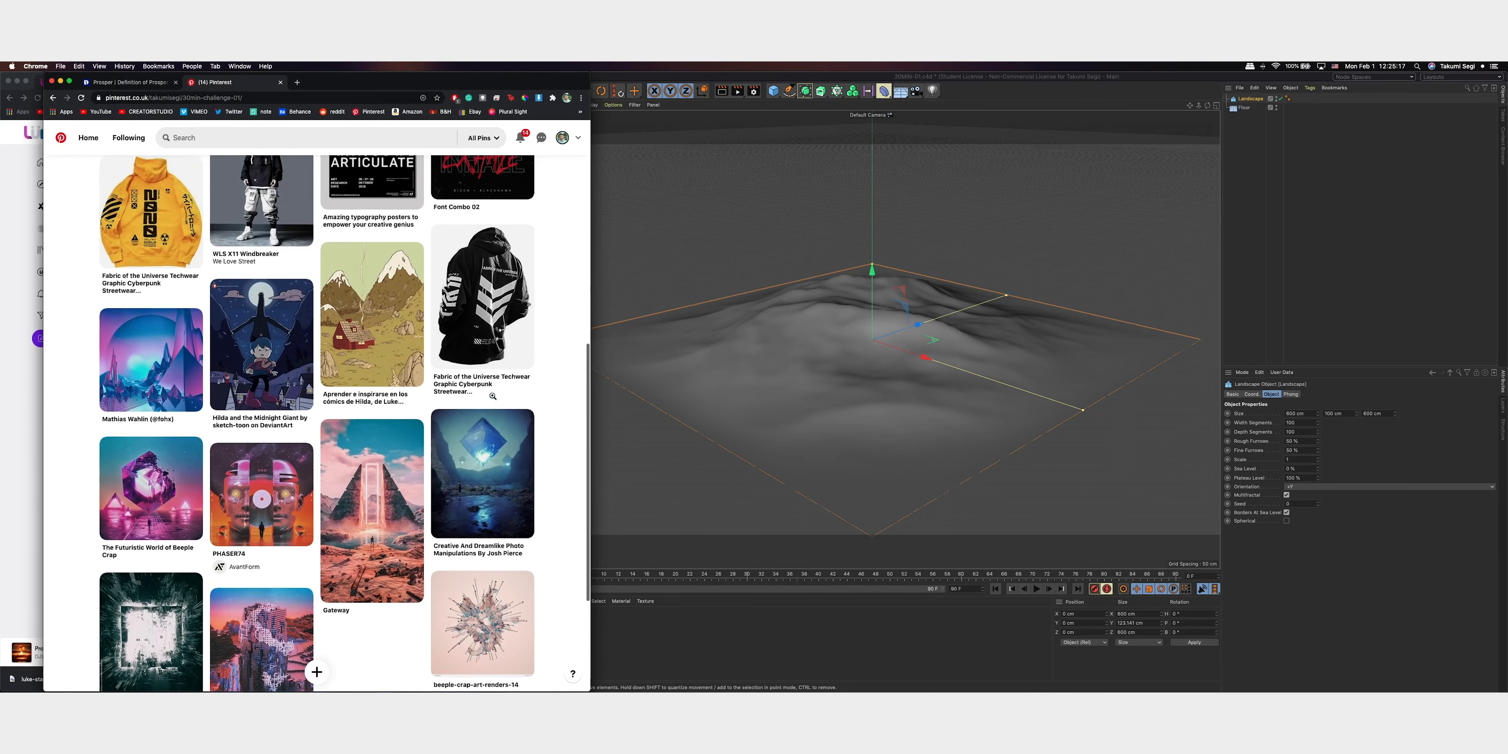
scroll(515, 479, "up", 2)
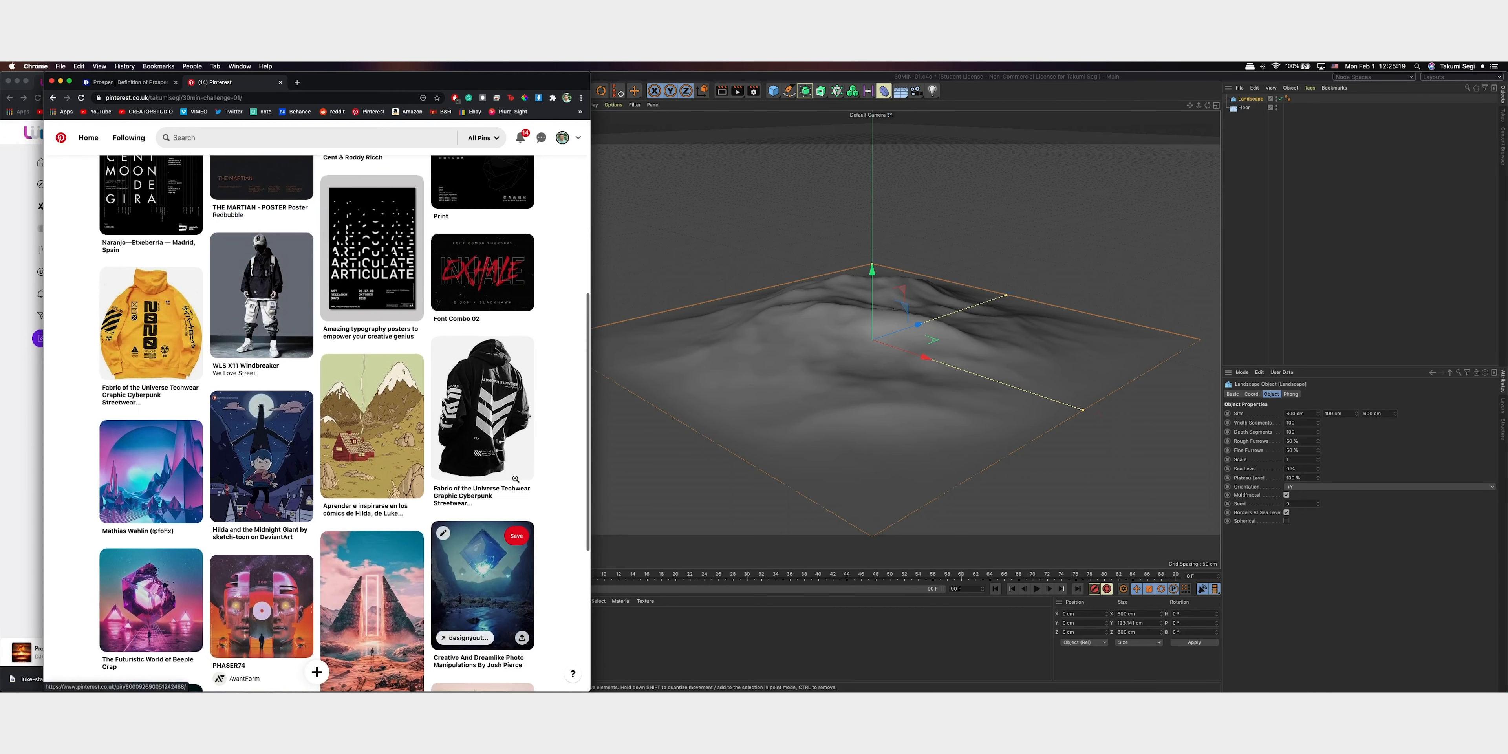
scroll(515, 478, "down", 4)
scroll(515, 479, "up", 10)
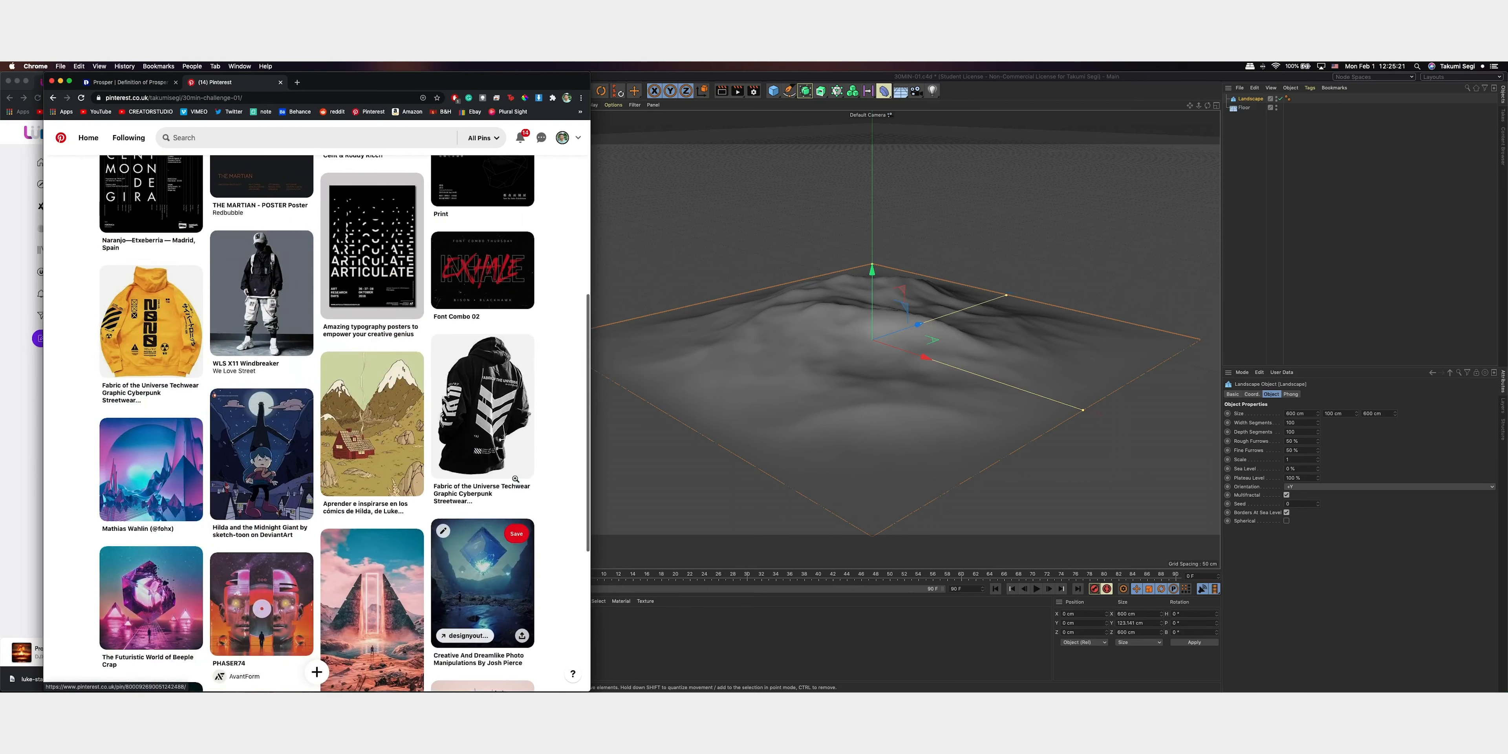
scroll(516, 478, "down", 8)
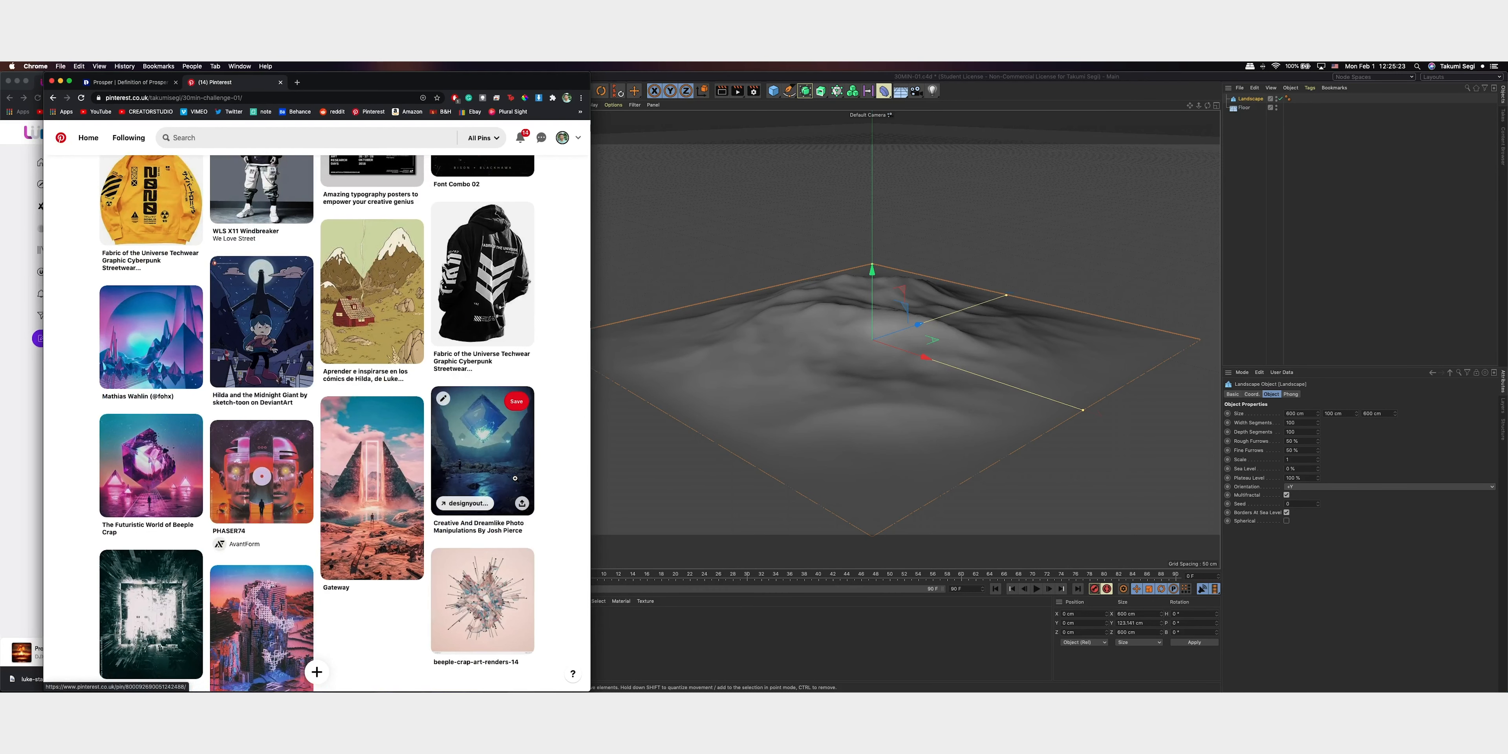
Switch back to Cinema 4D, raise the landscape's rough furrows and set its width and depth segments to 350
left_click(905, 323)
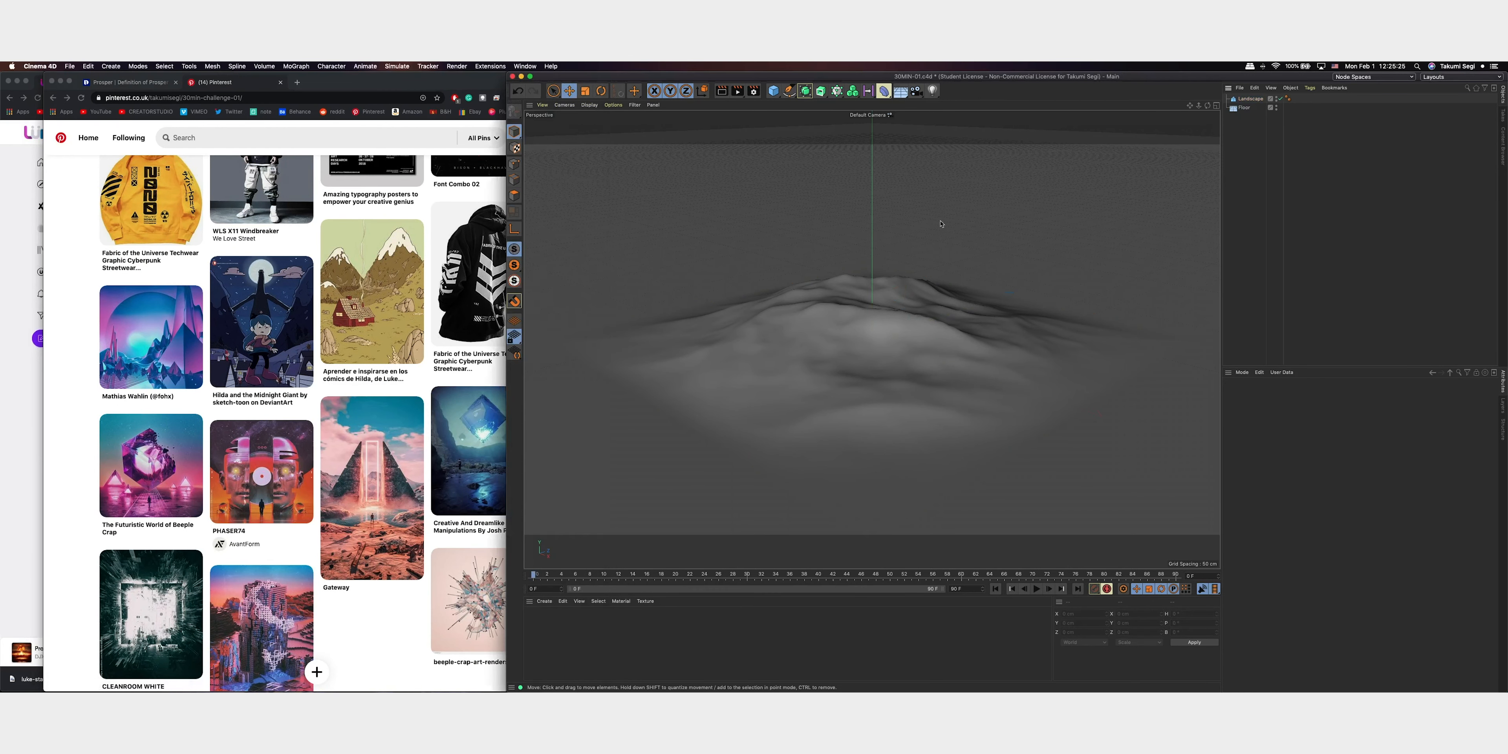
left_click_drag(1317, 440, 1301, 424)
left_click(1300, 425)
type("500")
key("Return")
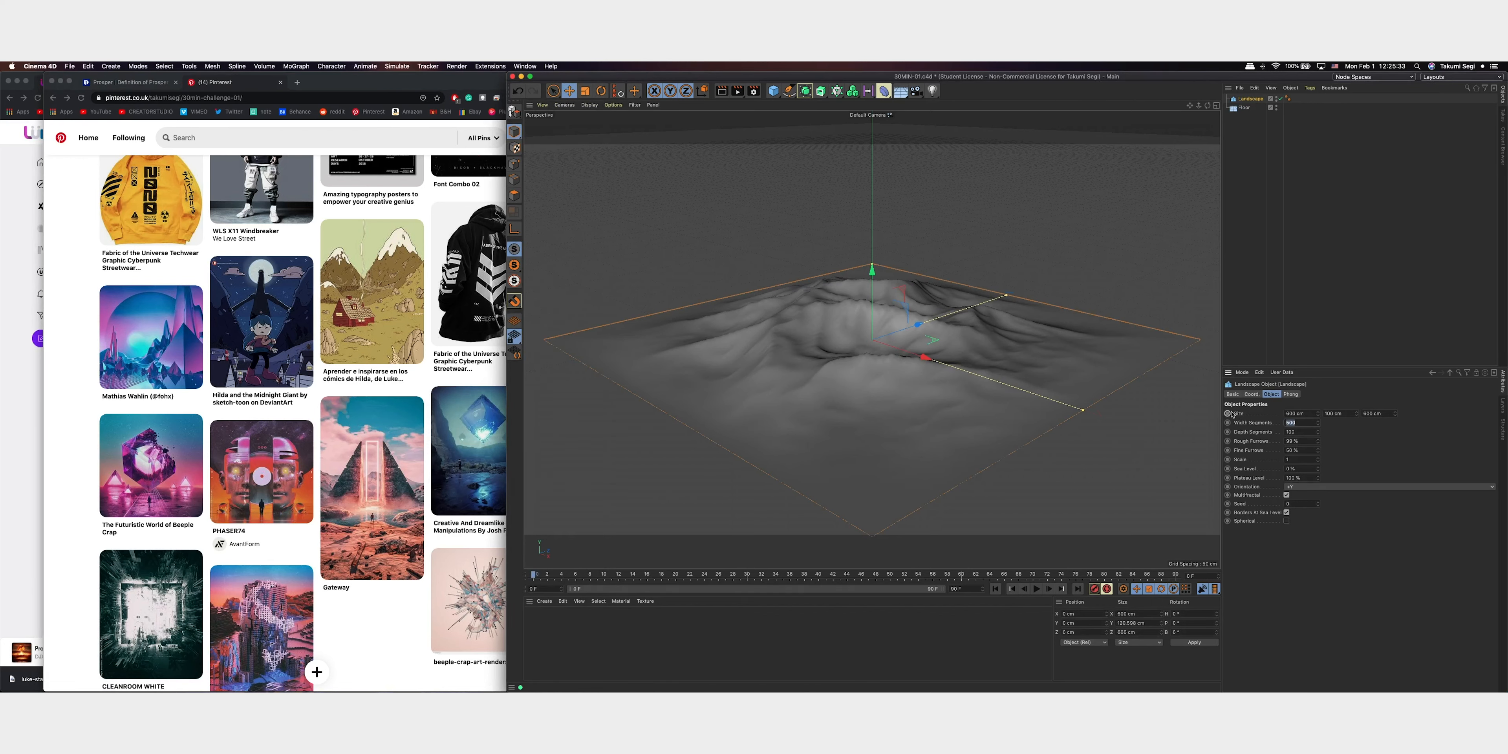
left_click(1305, 433)
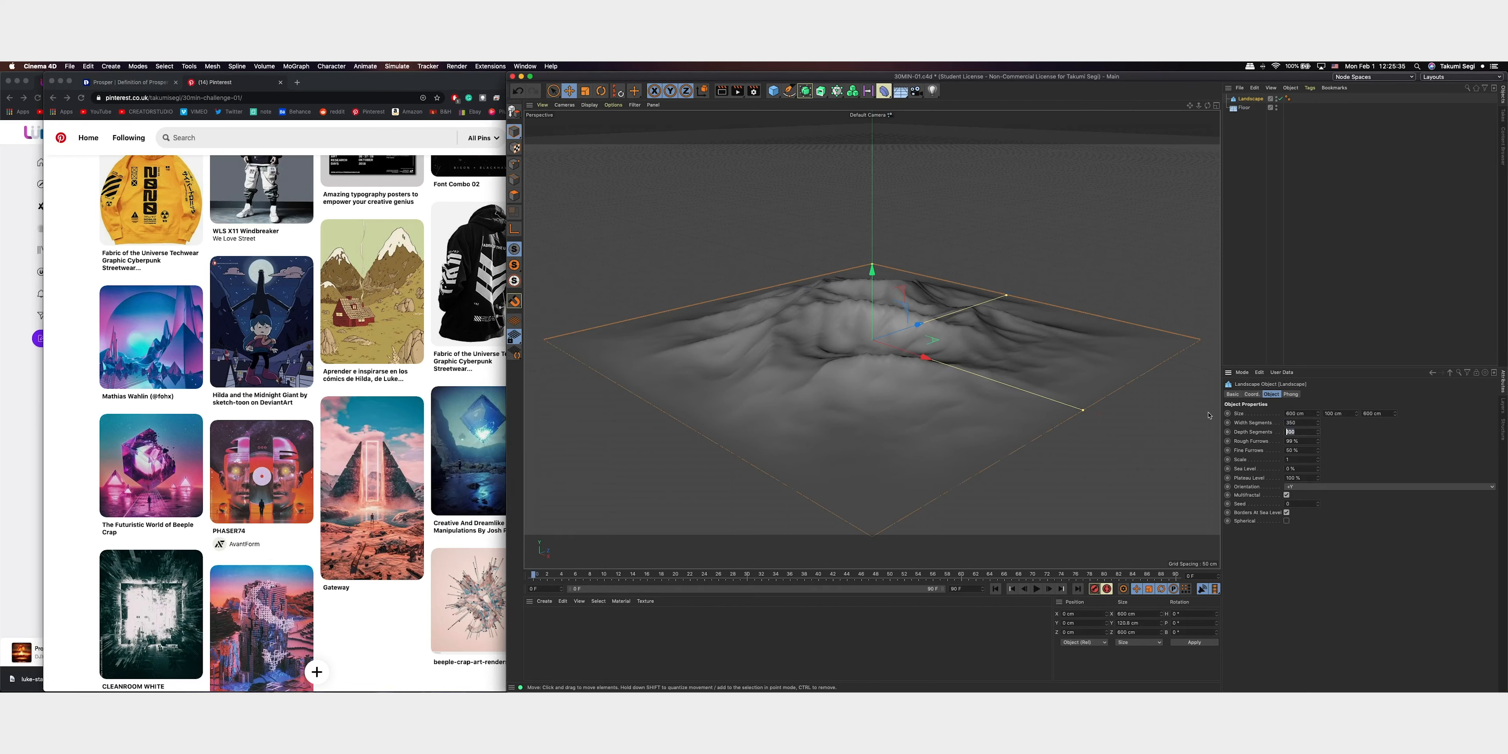
type("350")
key("Return")
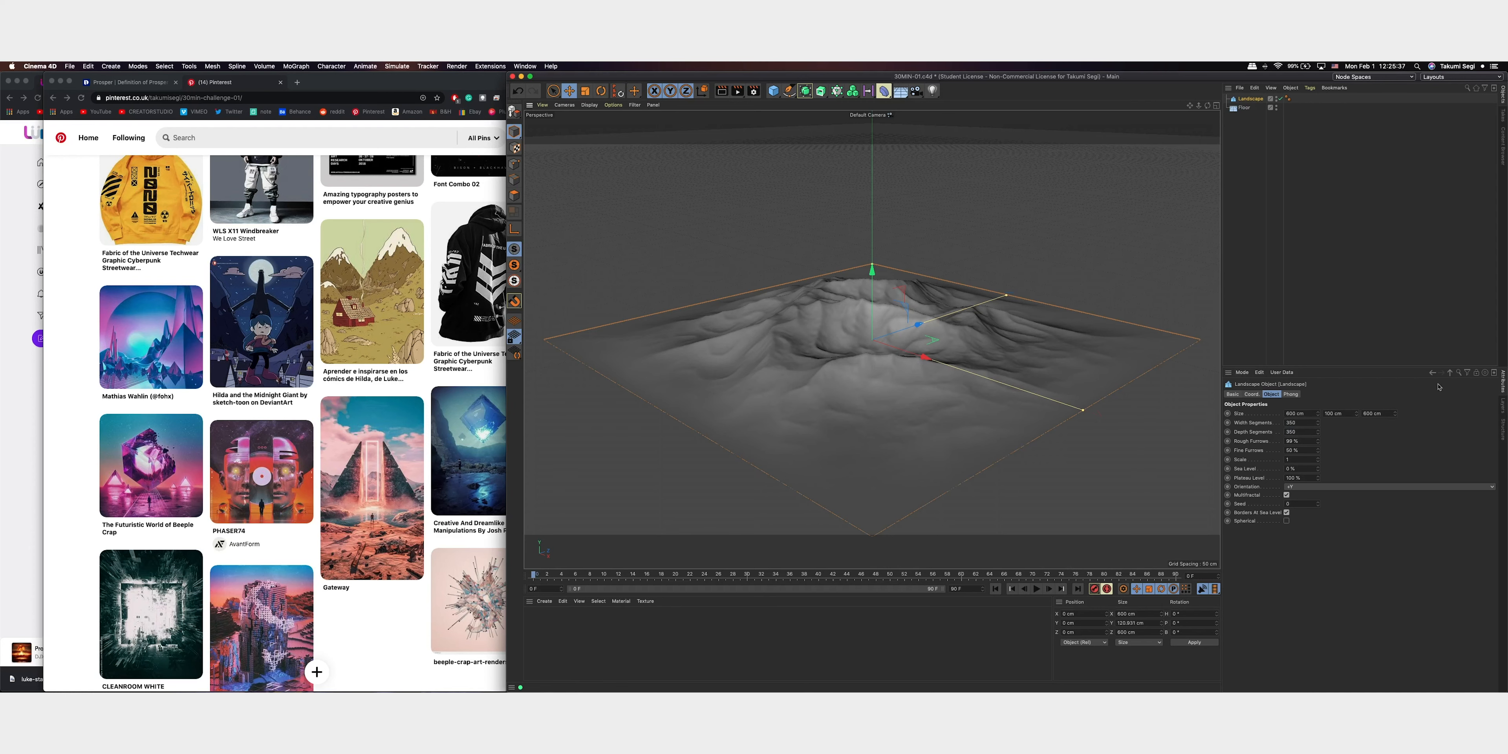
Lower the landscape's rough furrows to 28%, raise its fine furrows and set its scale to 0.47
left_click_drag(1319, 444, 1309, 463)
key("t")
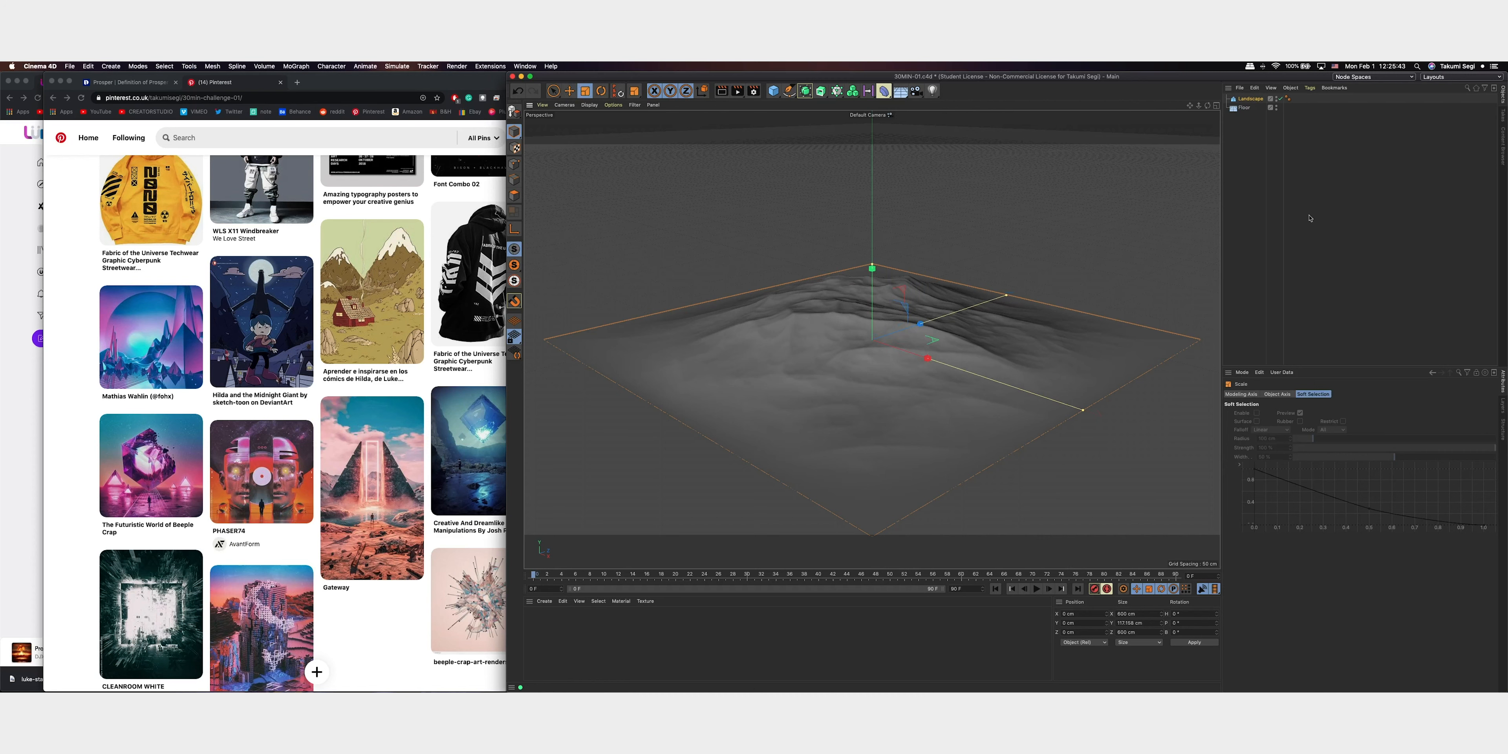
left_click(1257, 99)
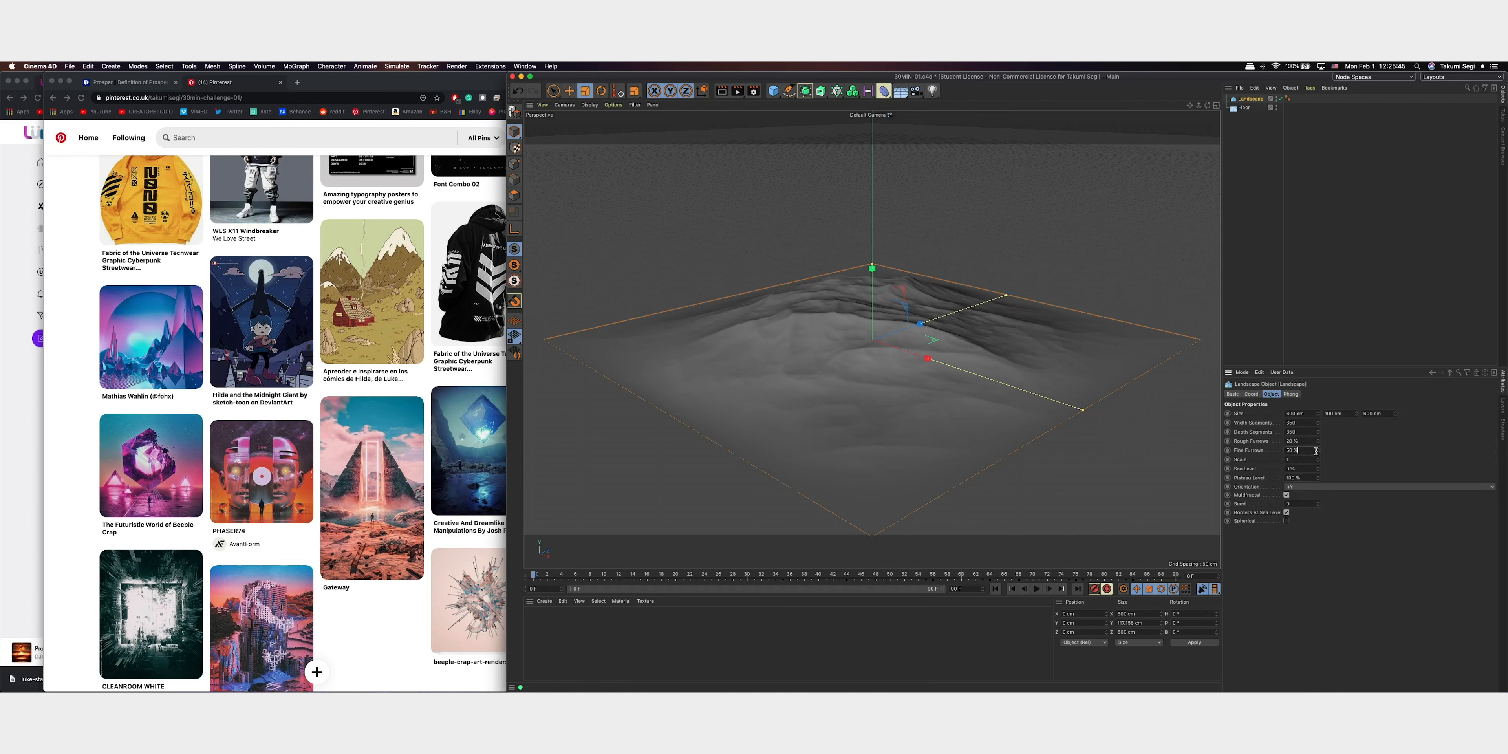
left_click_drag(1319, 451, 1344, 486)
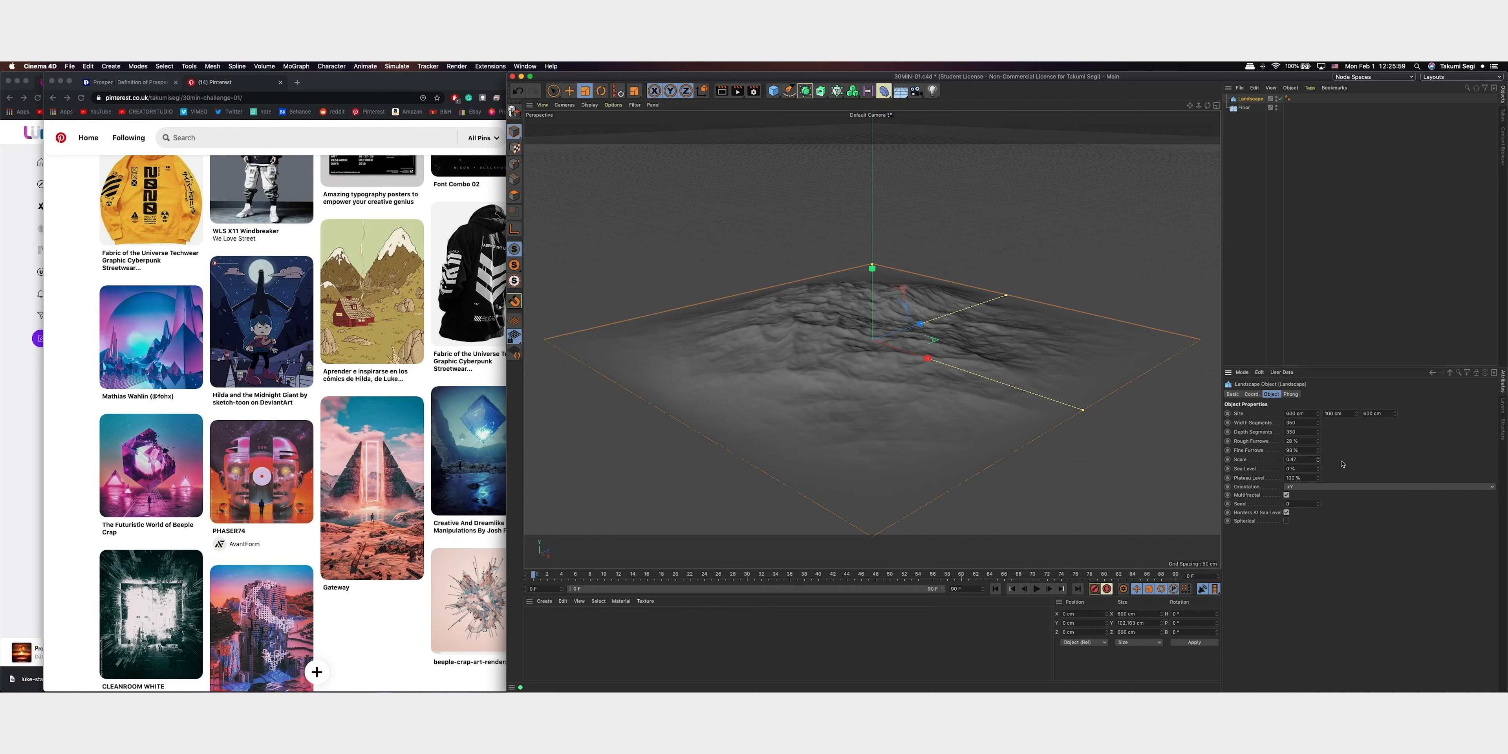
left_click_drag(1319, 504, 1348, 446)
key("super+z")
Duplicate the landscape in place and scale the copy up uniformly to about 940 cm wide
left_click(1332, 187)
left_click_drag(1023, 341, 957, 344, "alt")
right_click_drag(1190, 105, 1131, 159)
middle_click_drag(1004, 266, 877, 322, "alt")
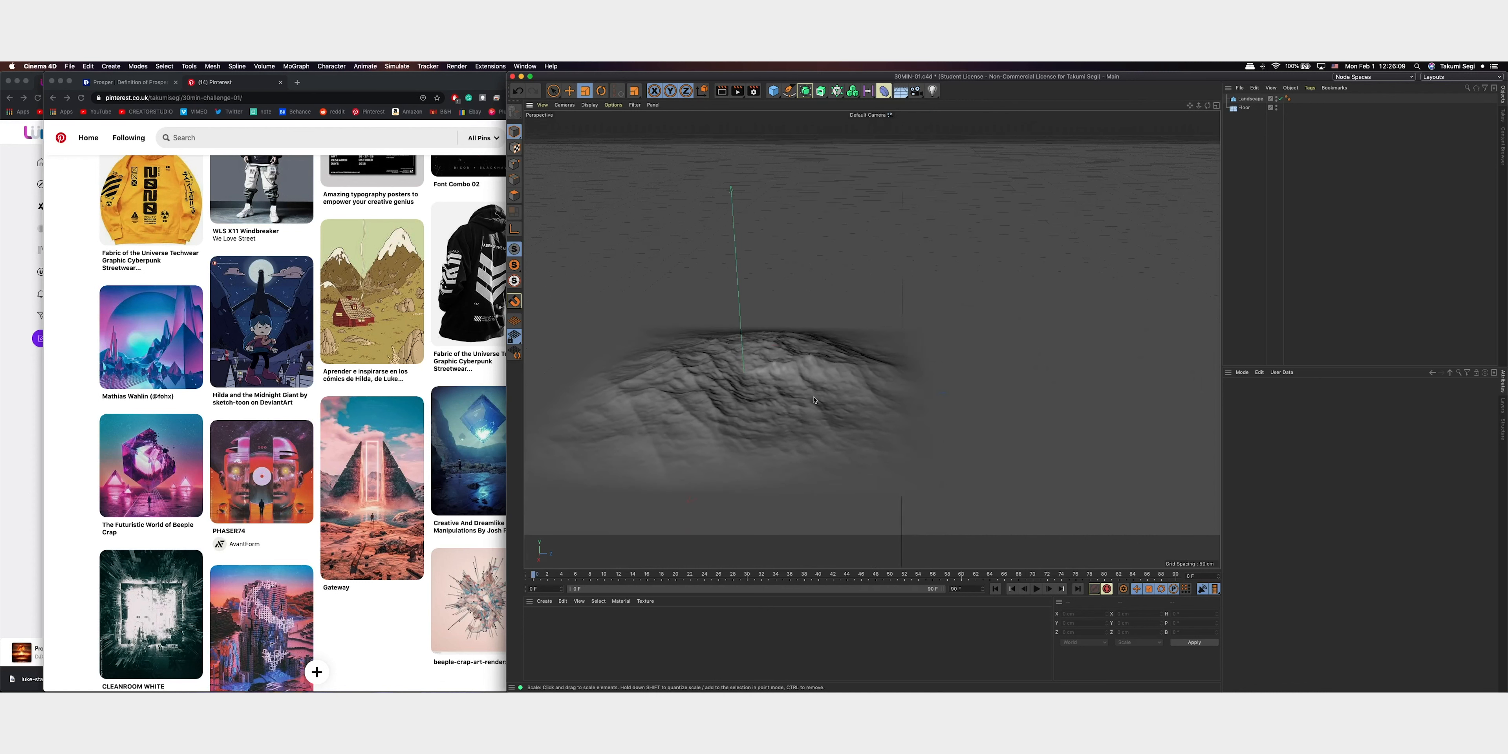
left_click(866, 351)
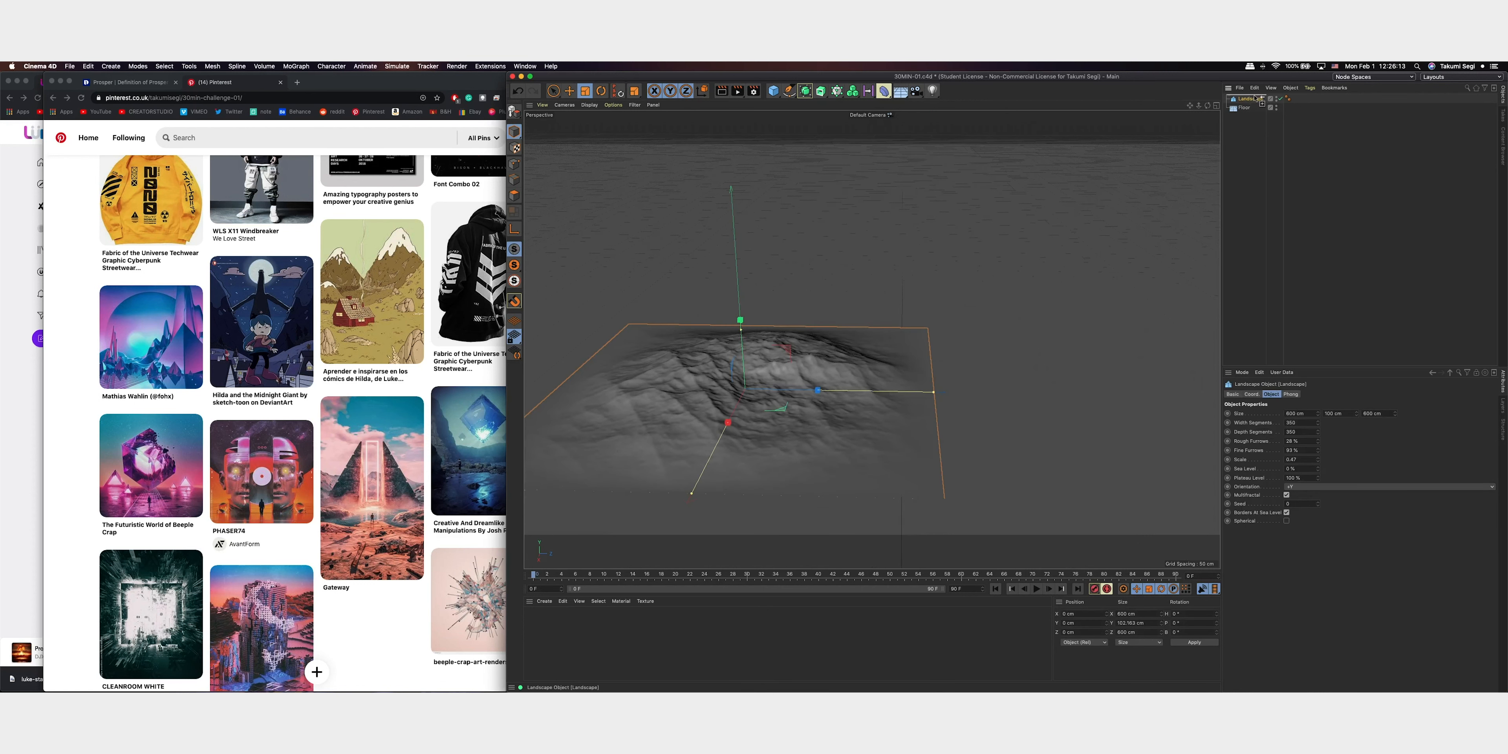
key("super+c")
key("super+v")
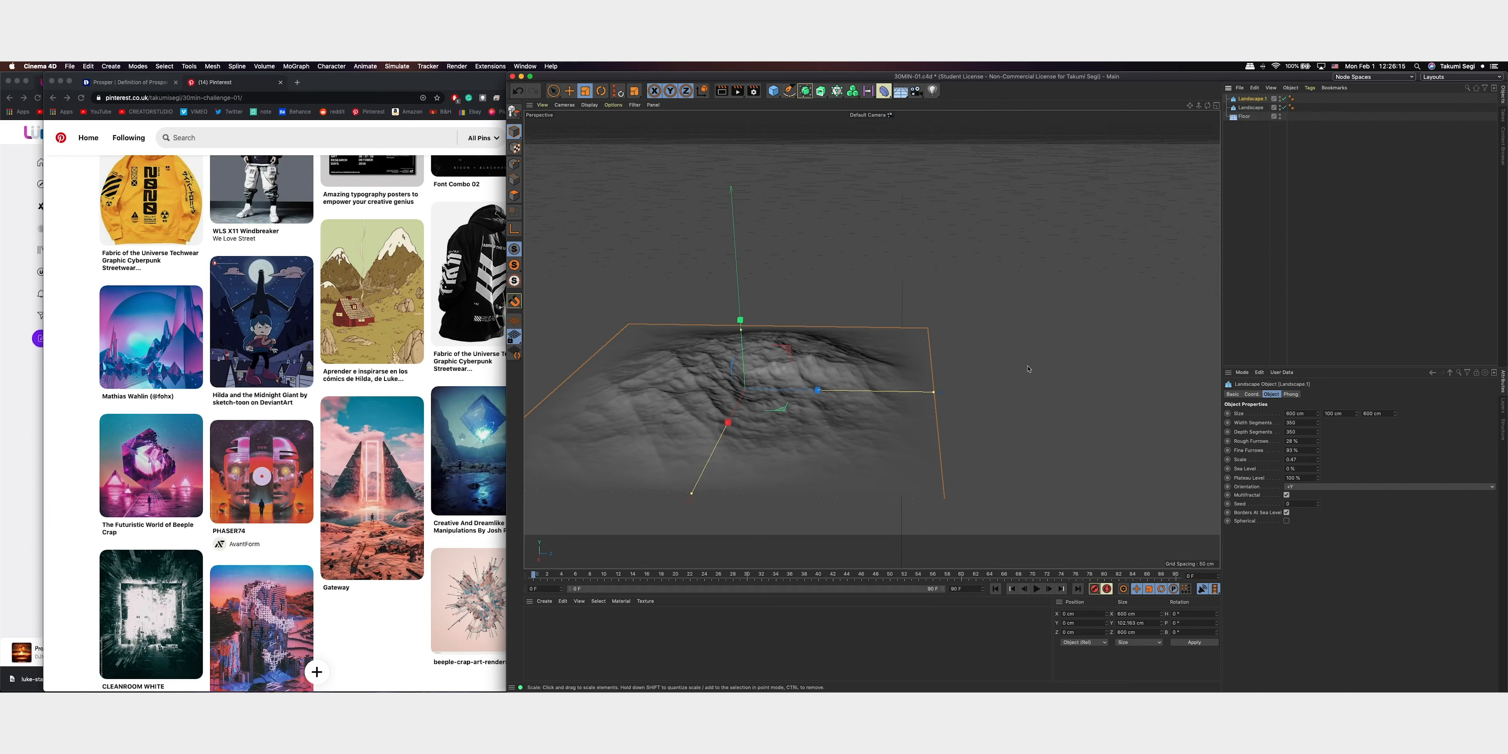
left_click_drag(867, 320, 1073, 303)
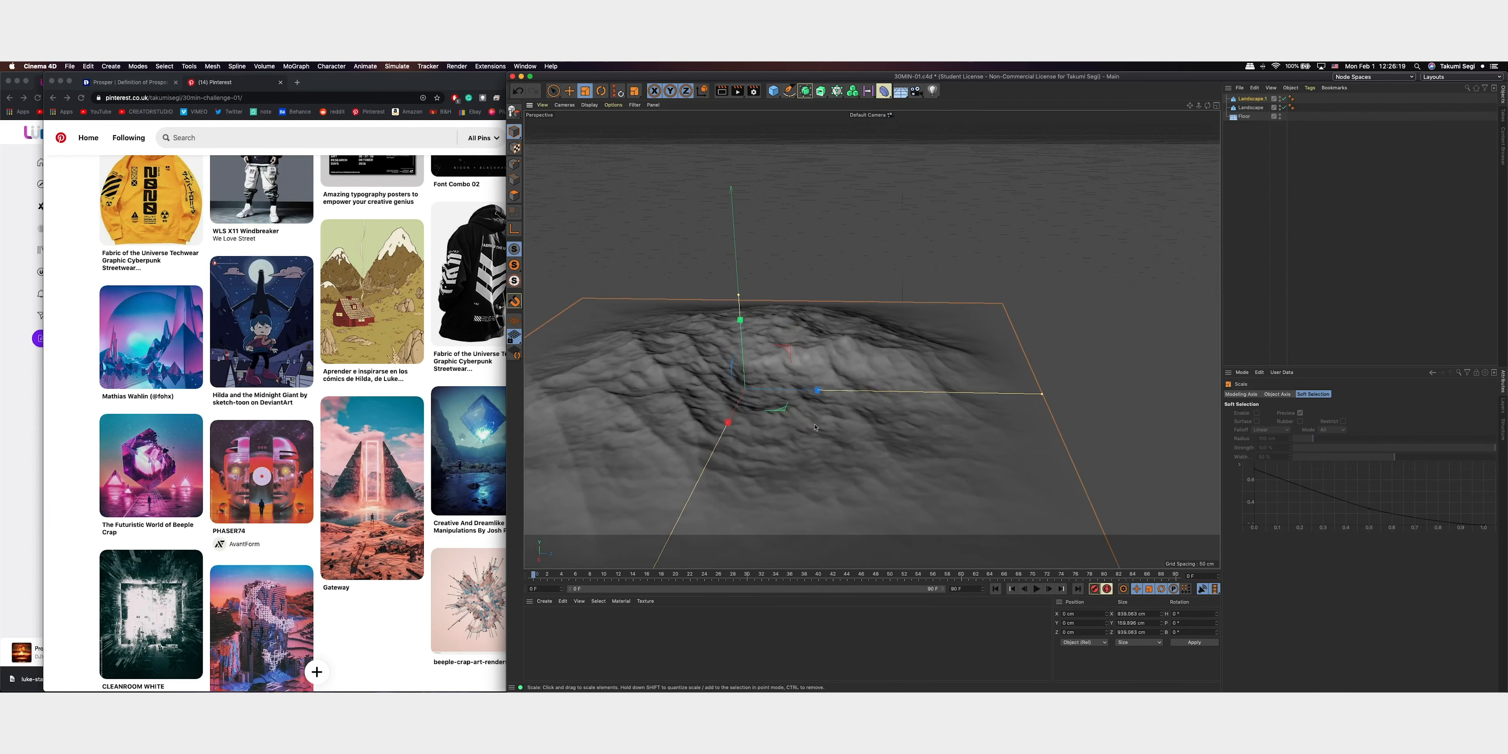
Increase the copied landscape's rough furrows, raise its sea level to 32% and lower its plateau level
left_click_drag(813, 387, 898, 340, "alt")
scroll(868, 368, "down", 5)
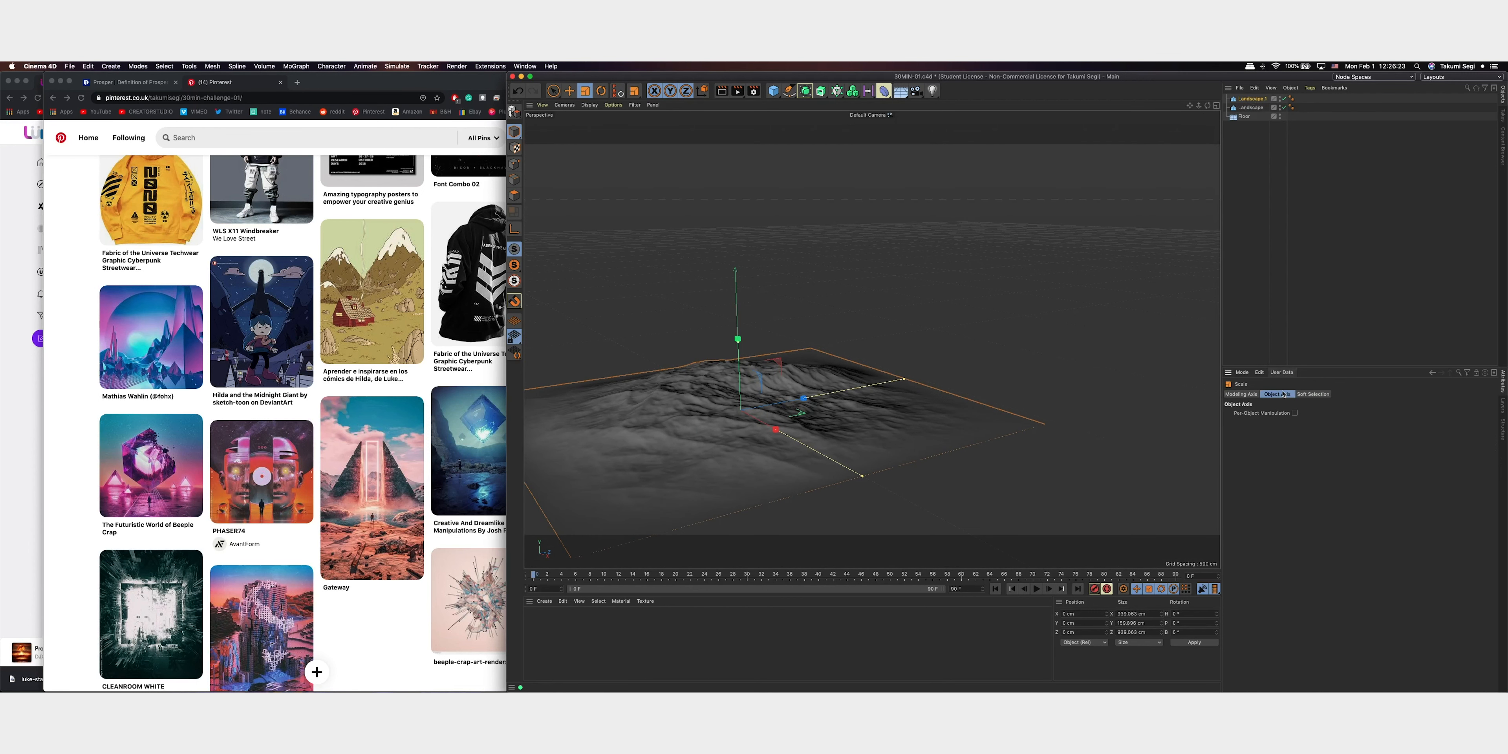
left_click(1252, 99)
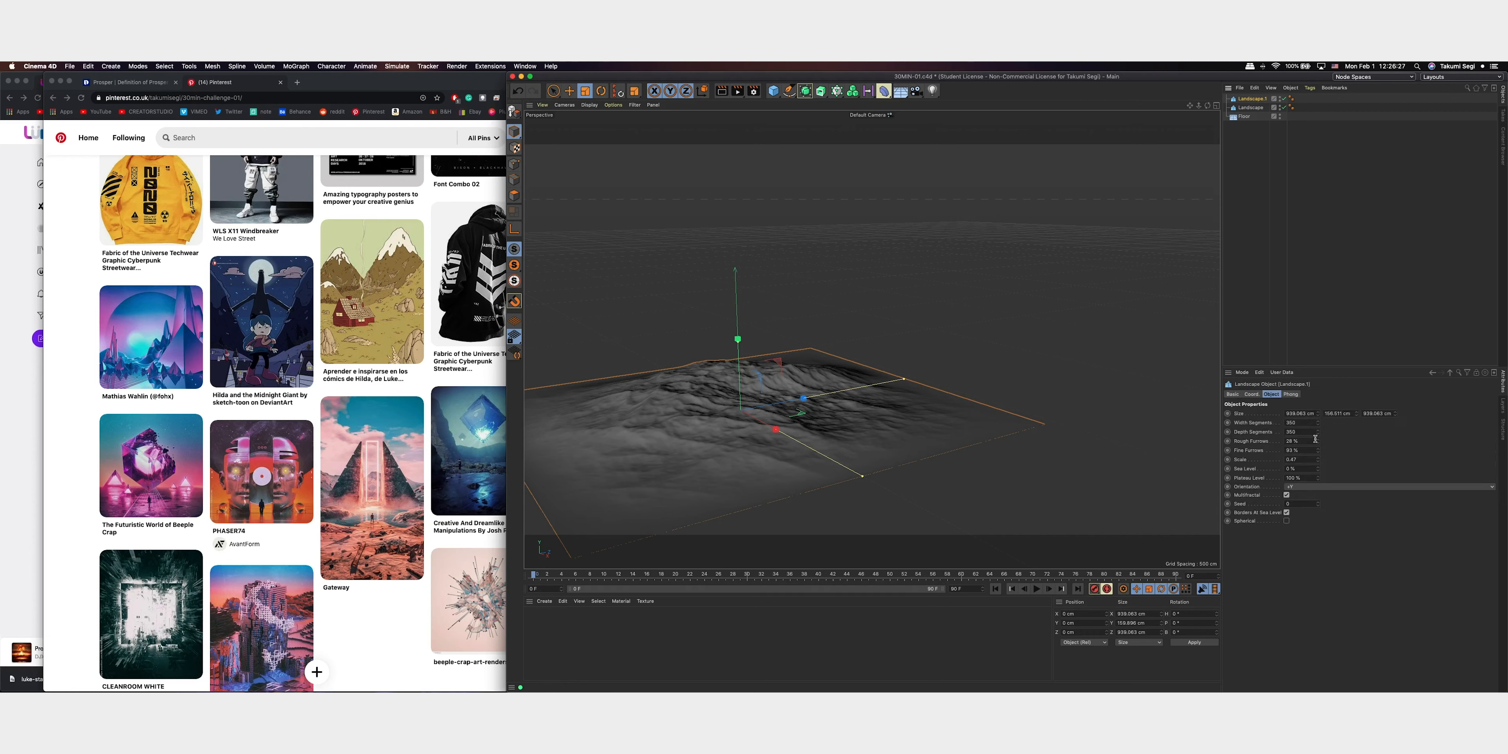
left_click_drag(1318, 443, 1327, 414)
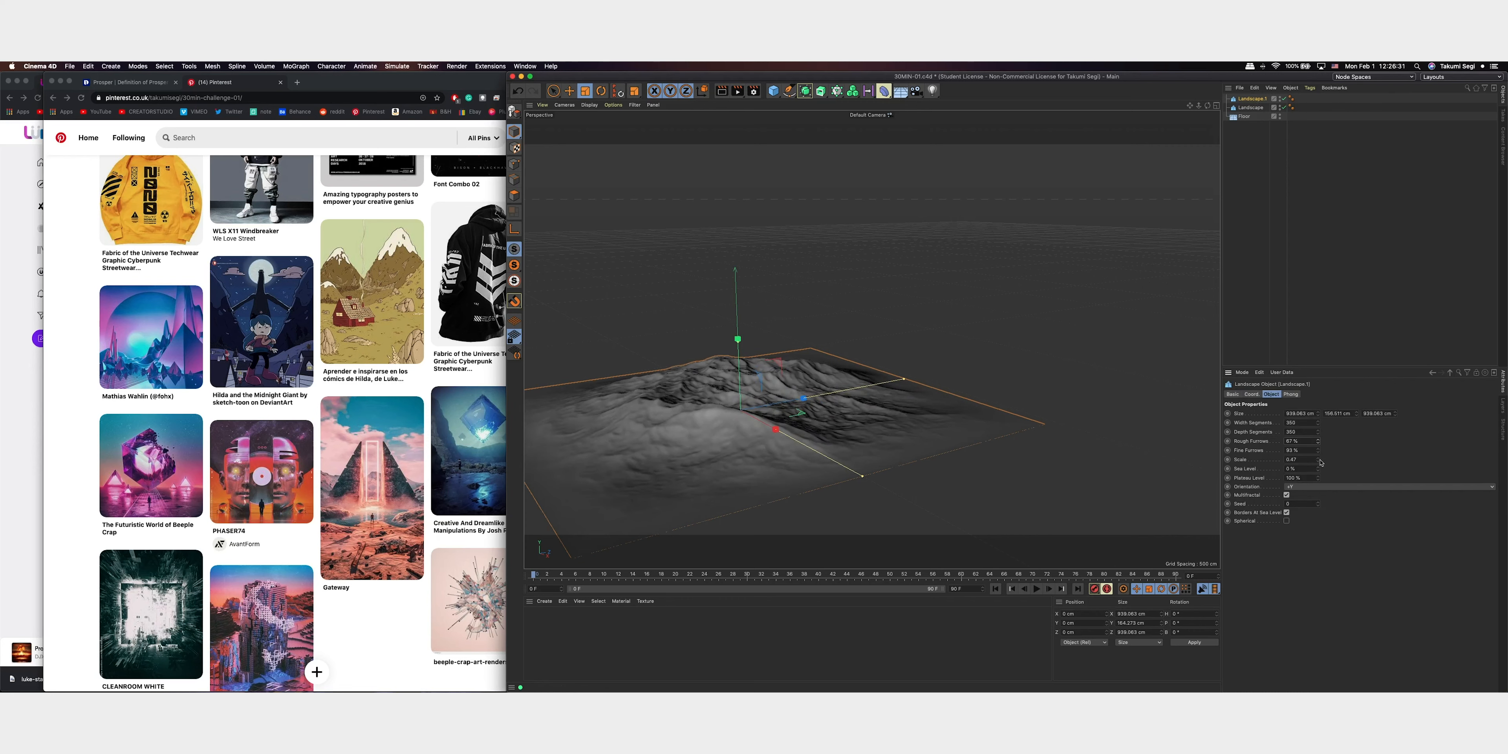
mouse_move(1317, 470)
left_mouse_down()
mouse_move(1331, 446)
mouse_move(1325, 491)
left_mouse_up()
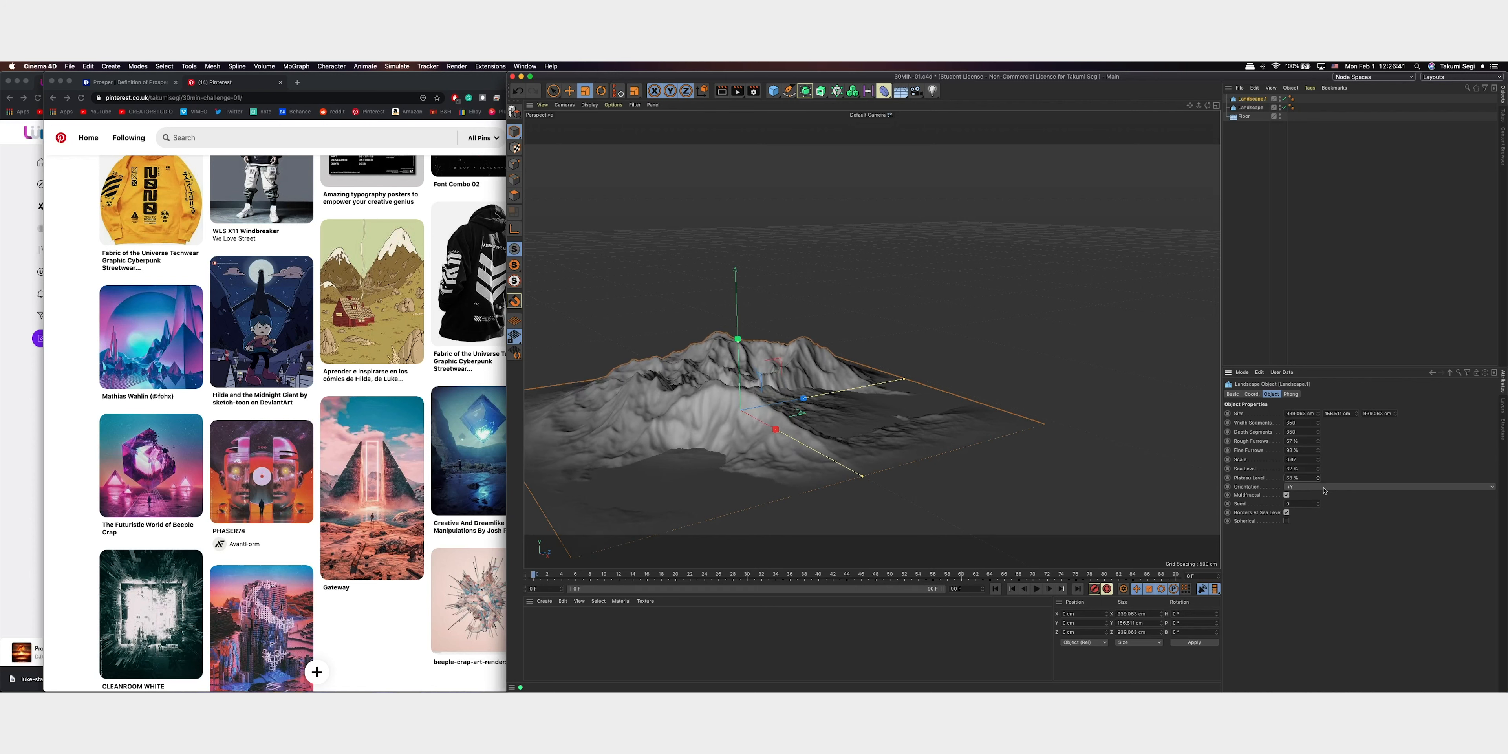
Change the copied landscape's seed, raise its sea level further, set its scale to 3.85 and reduce its fine furrows
left_click_drag(1317, 504, 1324, 477)
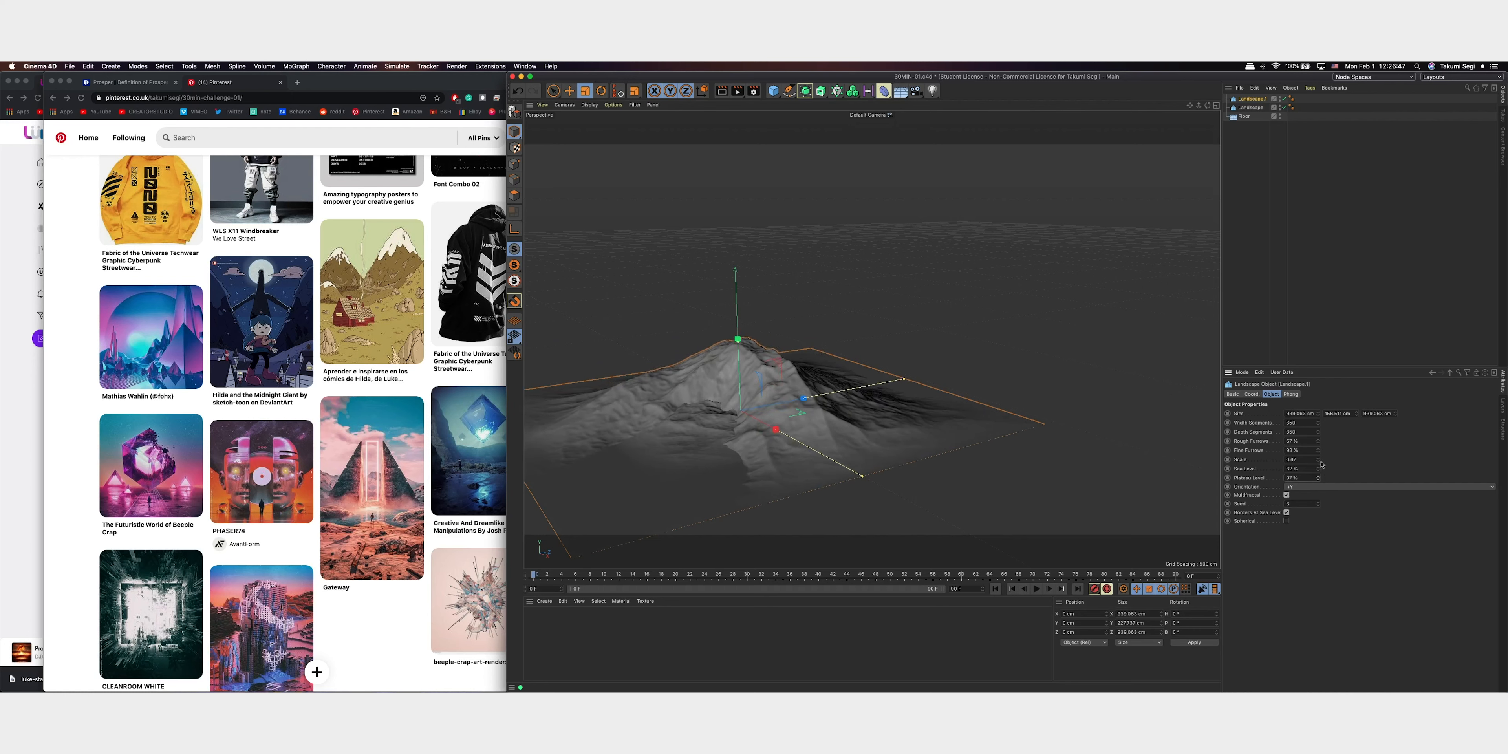
left_click_drag(1325, 454, 1324, 443)
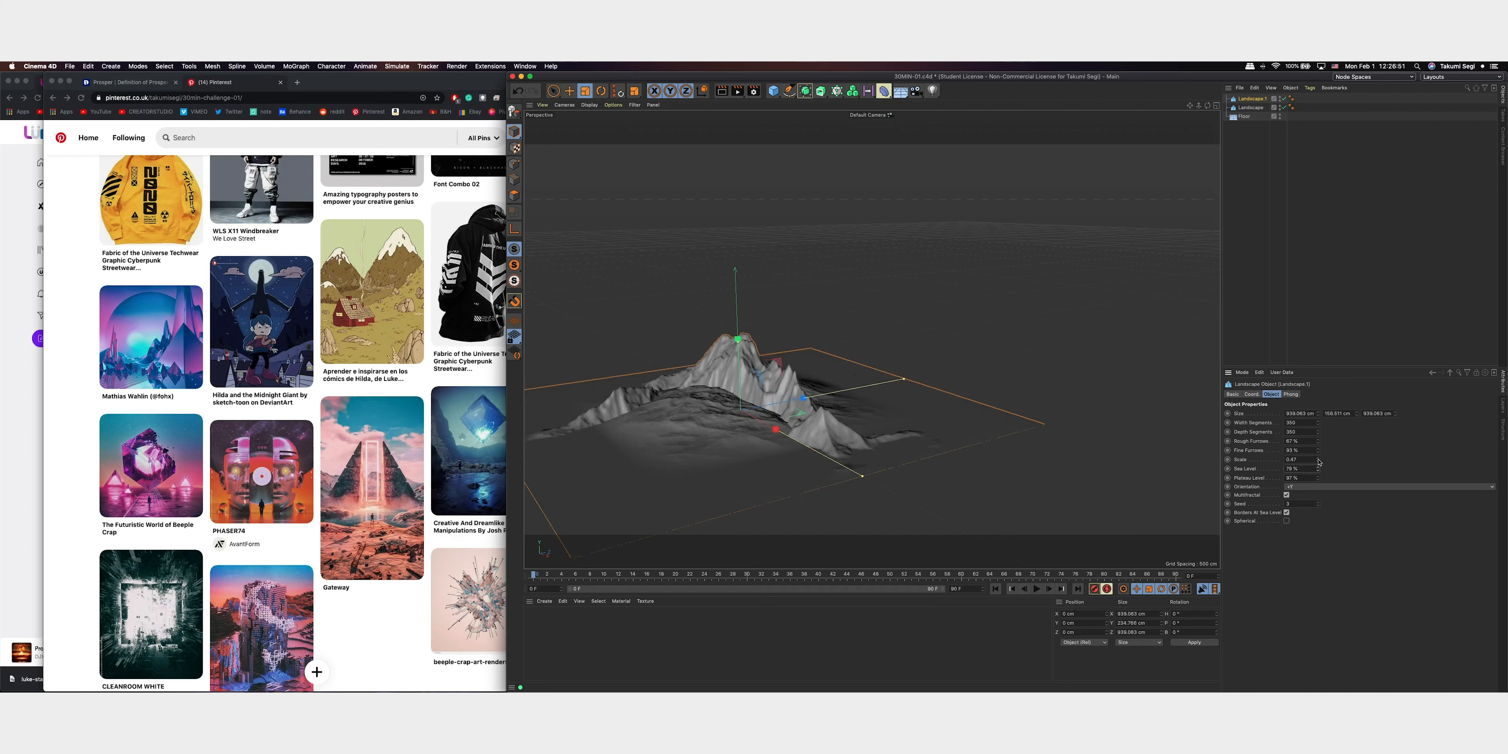
left_click_drag(1324, 454, 1286, 309)
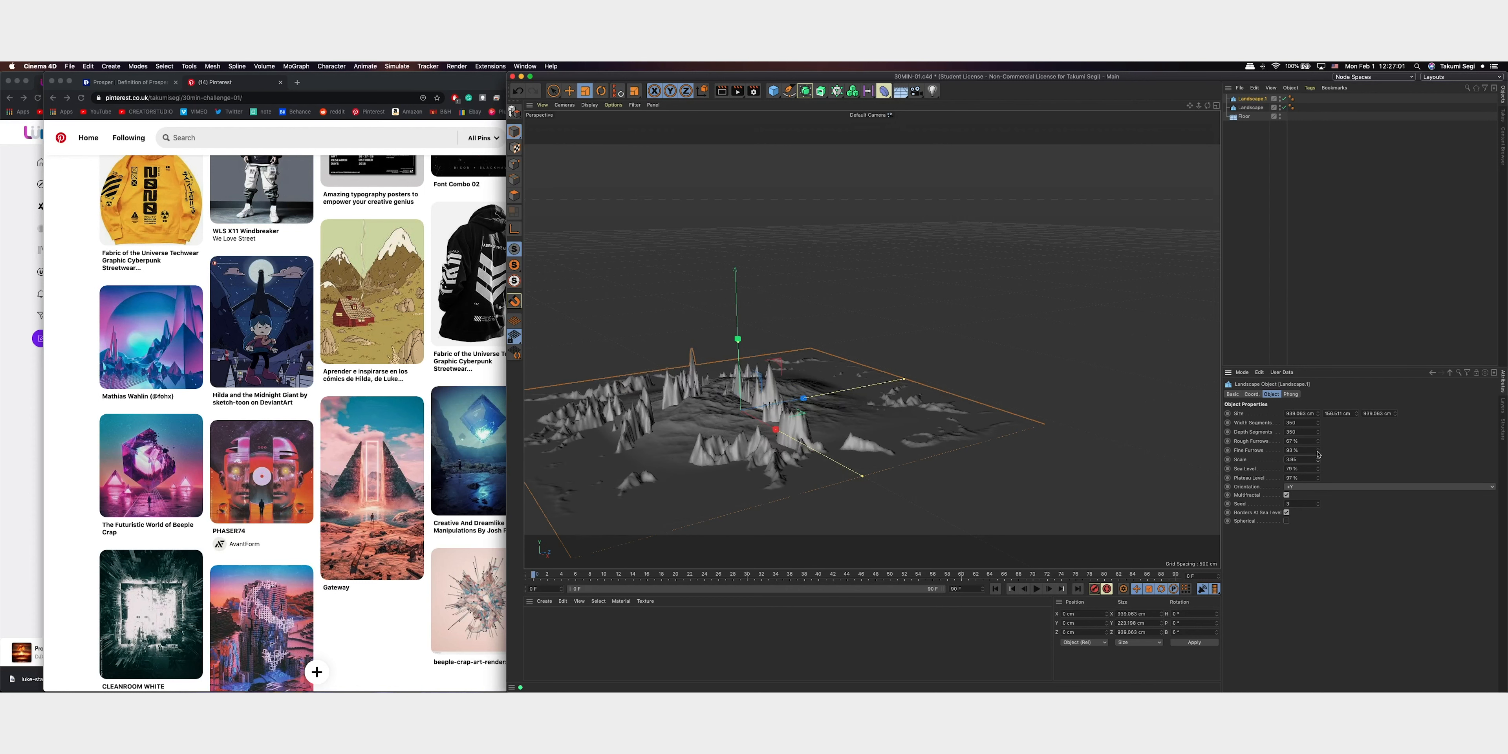
left_click_drag(1319, 456, 1318, 474)
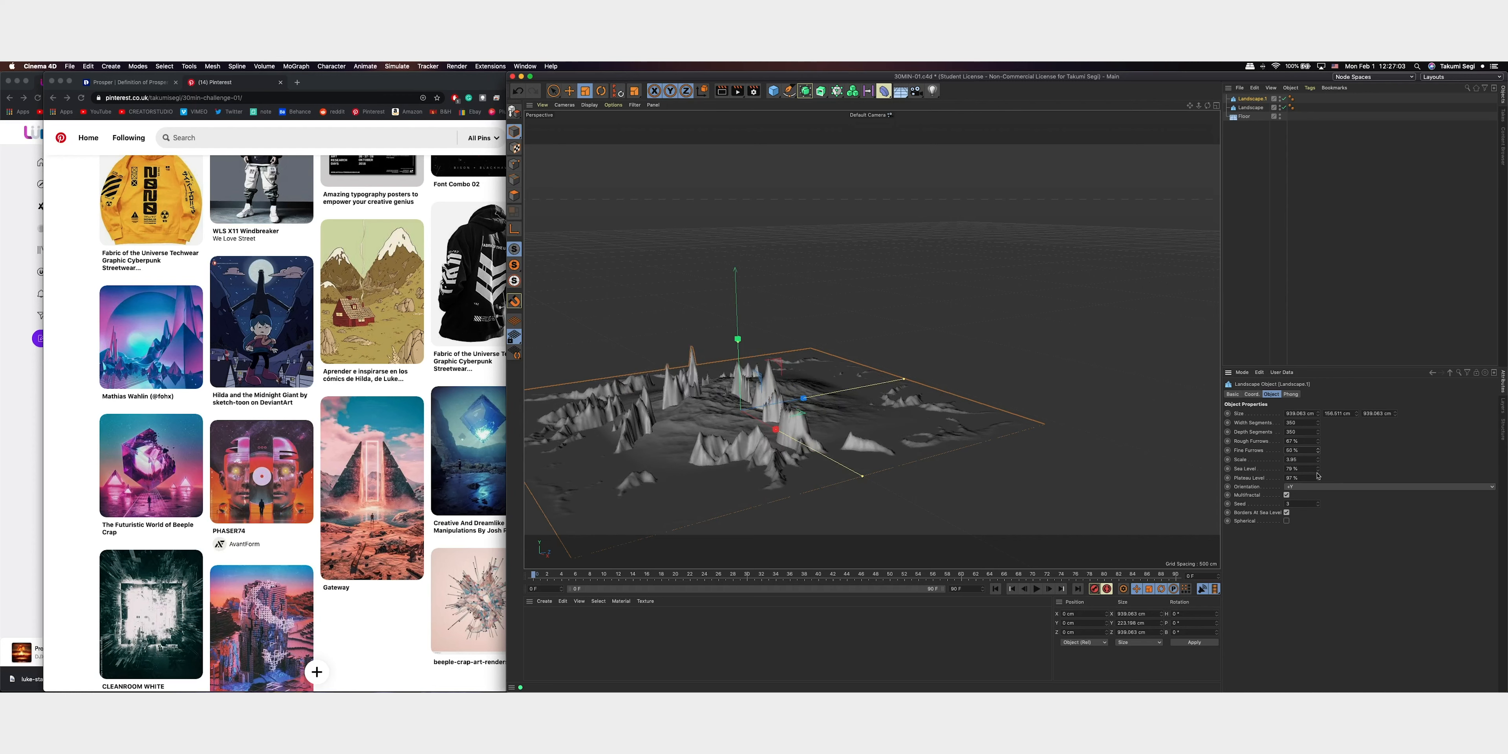
mouse_move(1337, 416)
left_mouse_down()
mouse_move(1326, 455)
mouse_move(1333, 430)
left_mouse_up()
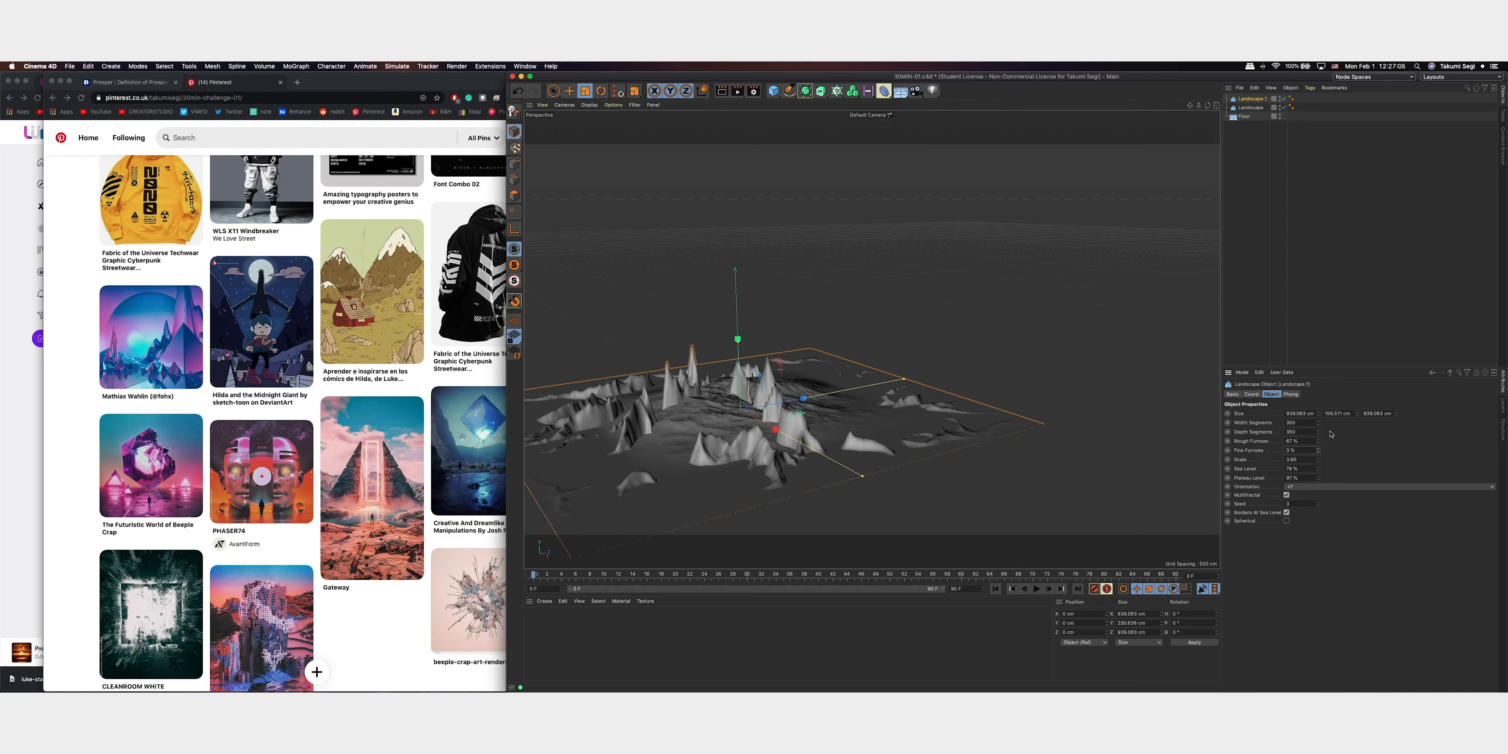
Raise the copied landscape's fine furrows and set its plateau level to 100%, sea level to 60% and seed to 4
left_click(1319, 440)
left_click_drag(1318, 441, 1322, 432)
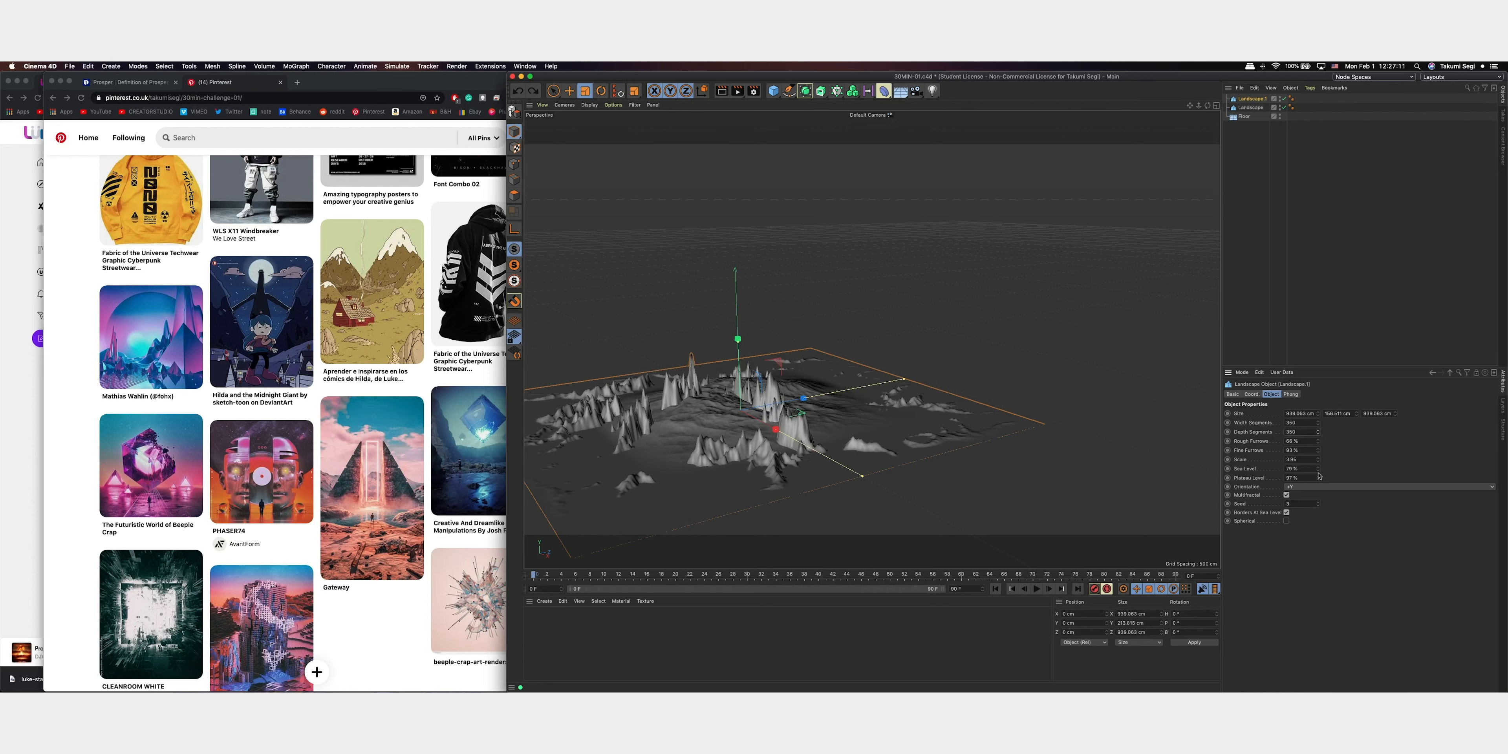
left_click_drag(1318, 480, 1322, 479)
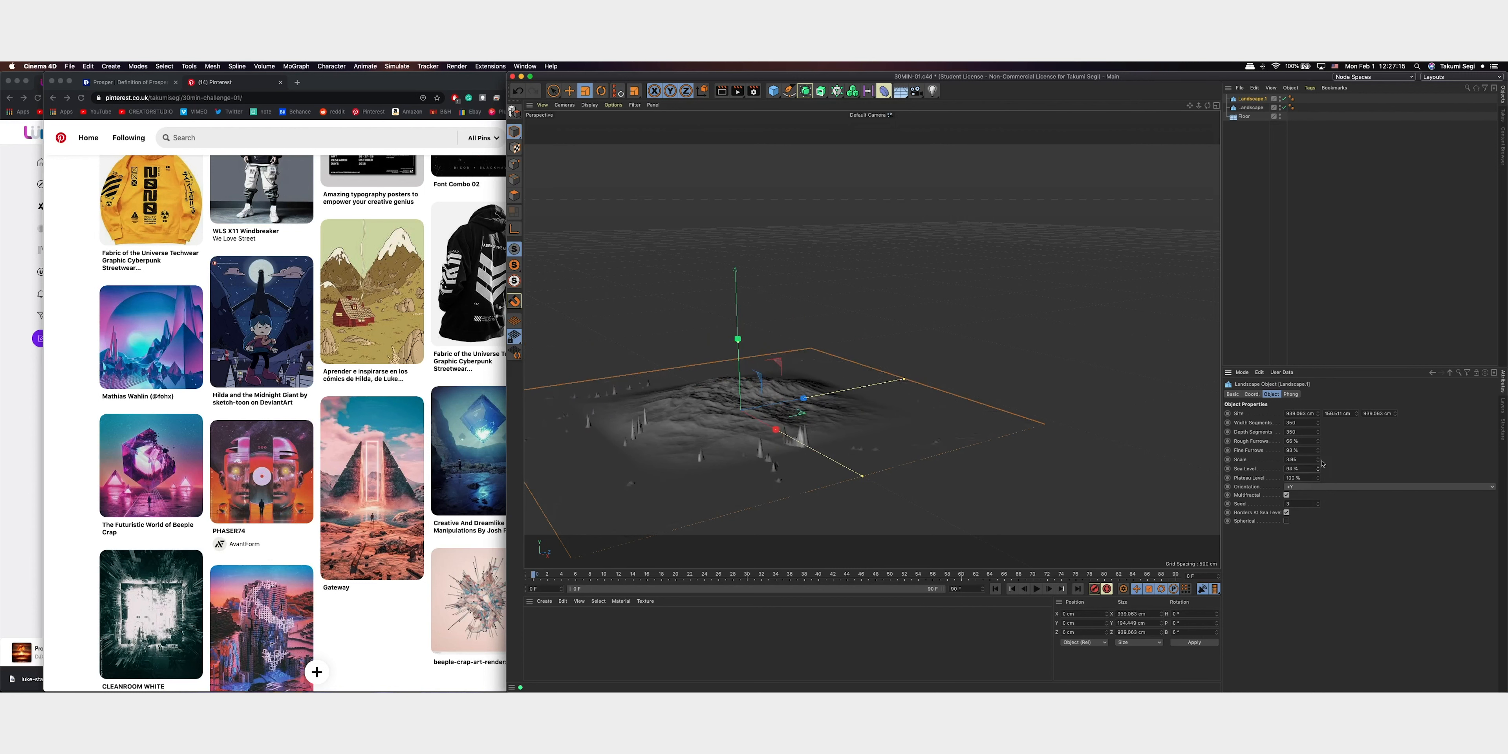
left_click_drag(1320, 467, 1317, 479)
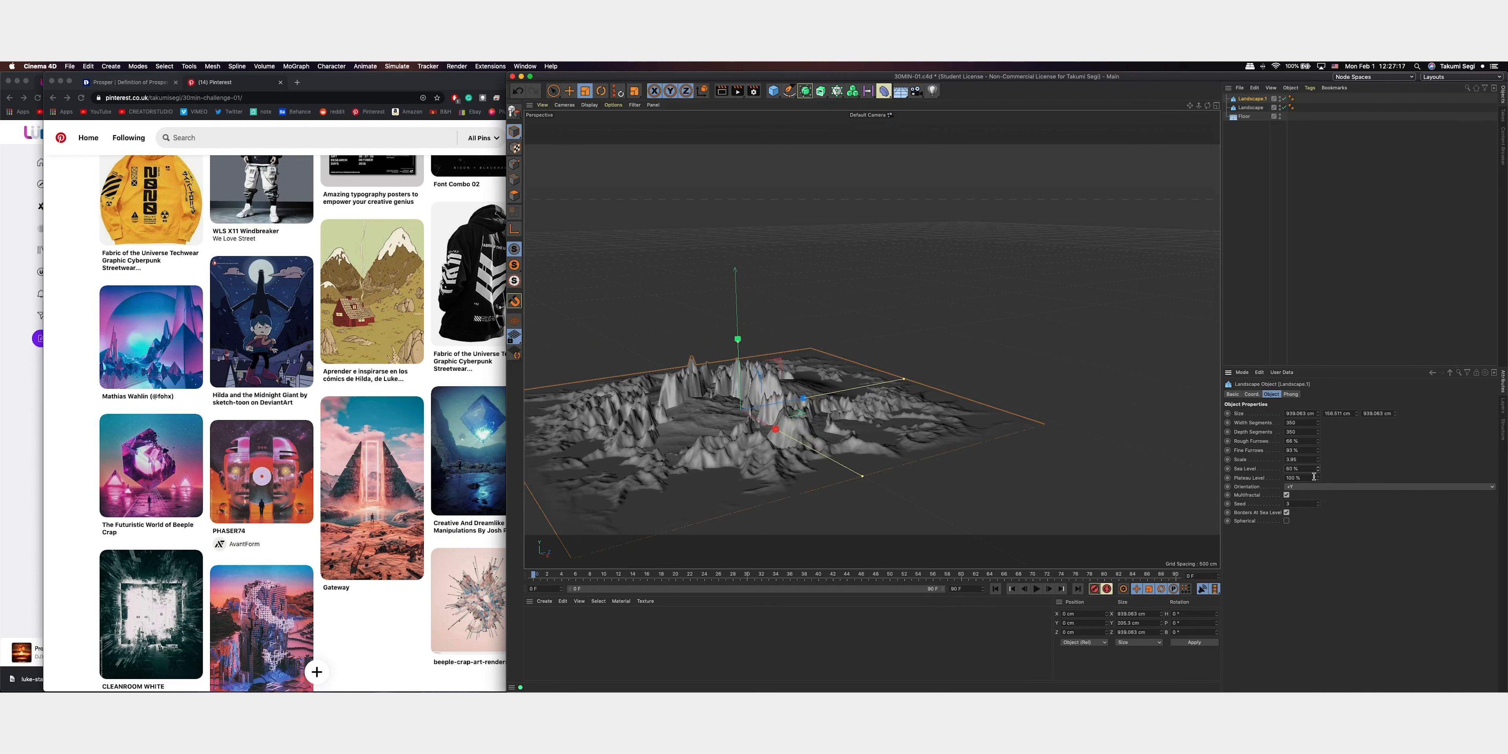
left_click_drag(1319, 506, 1319, 503)
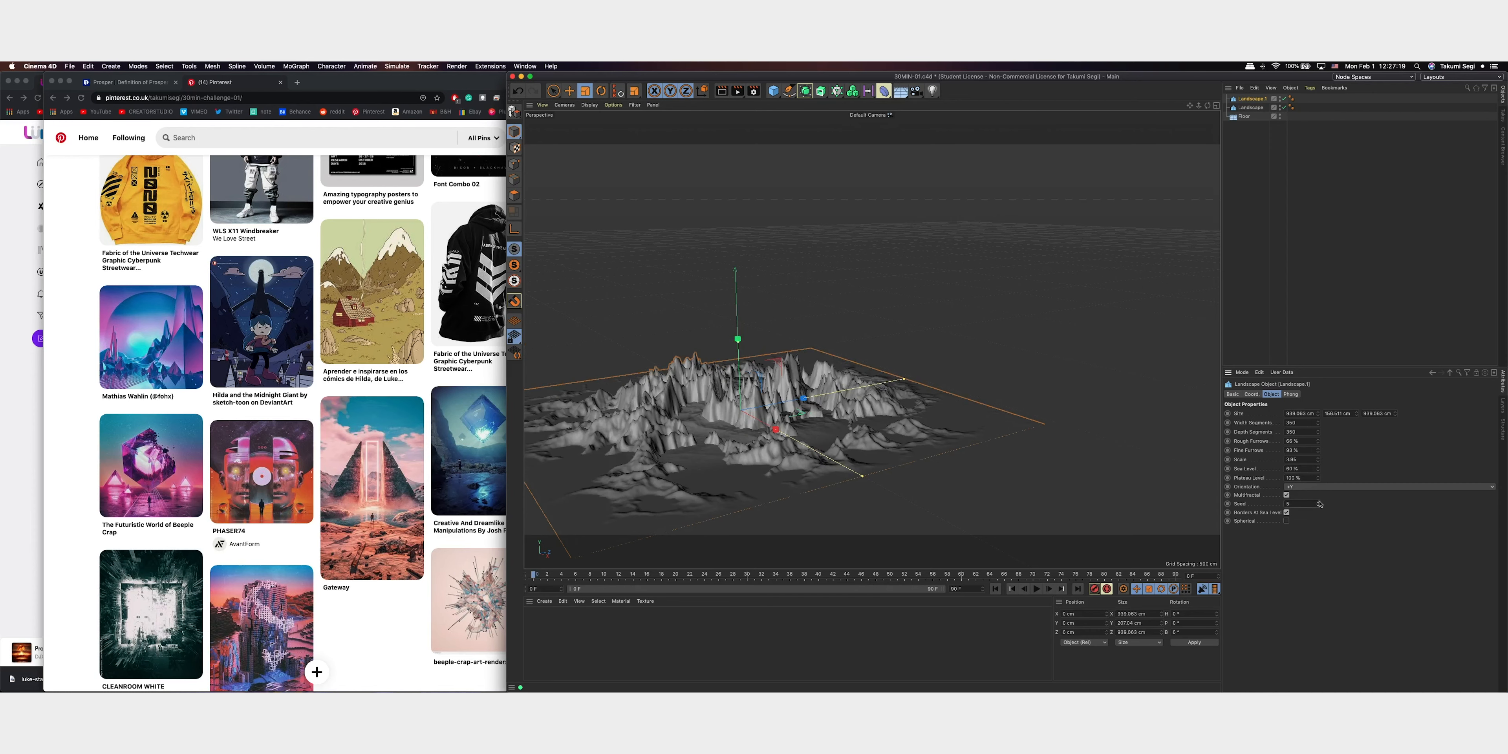
left_click(1319, 507)
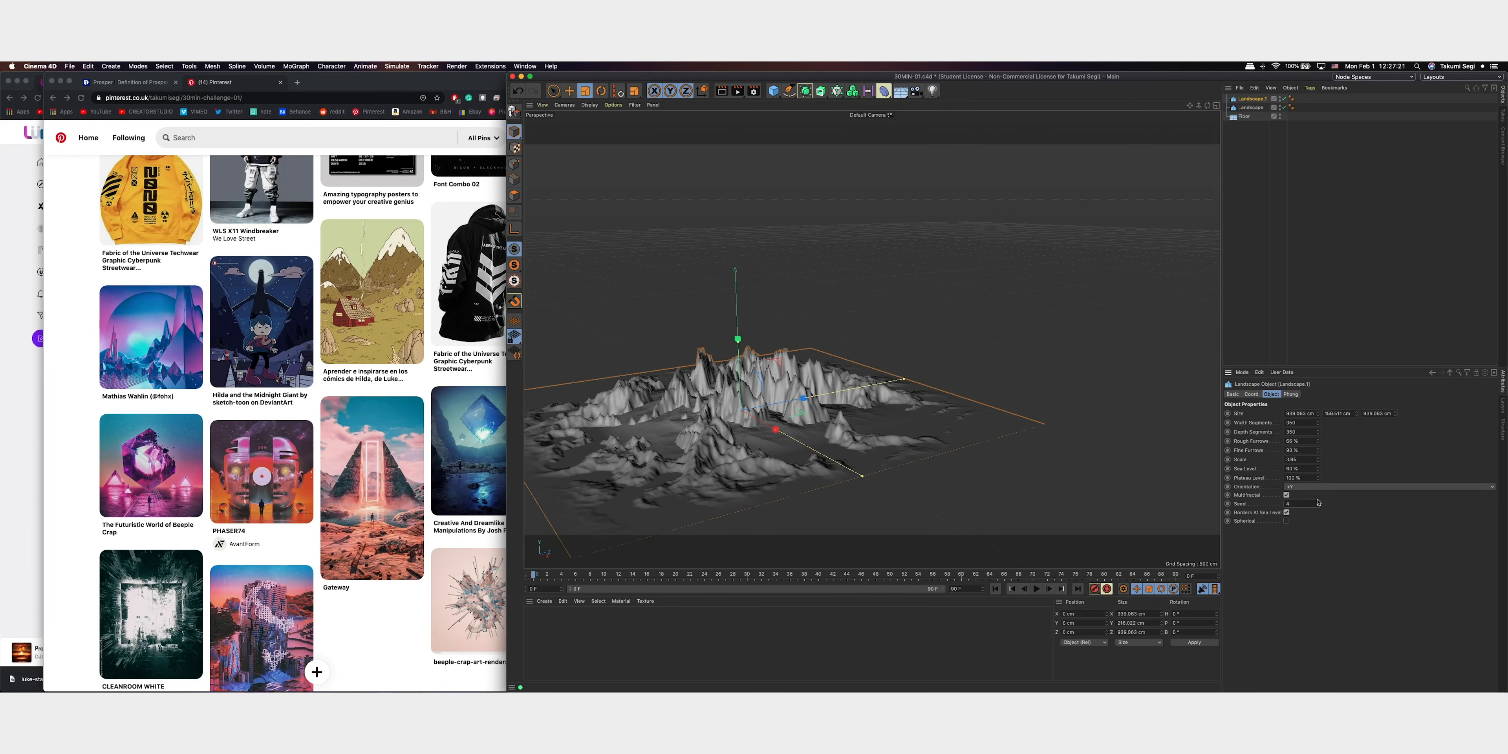
left_click(1342, 283)
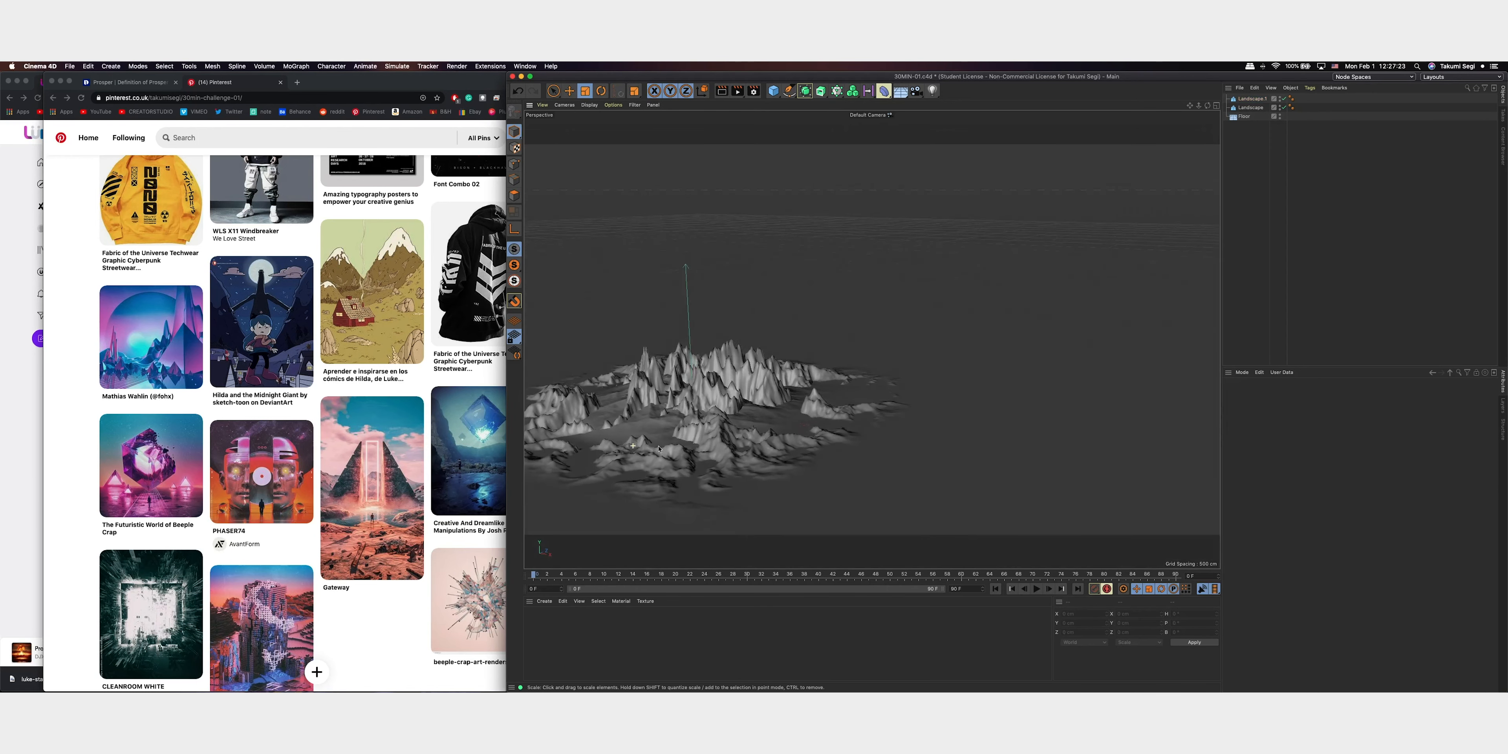
Cycle through other seeds on the copied landscape for a new mountain layout, leaving its plateau level at 100%
scroll(763, 416, "up", 5)
right_click_drag(763, 416, 834, 434, "alt")
mouse_move(836, 438)
left_mouse_down("alt")
mouse_move(832, 410)
mouse_move(829, 438)
left_mouse_up("alt")
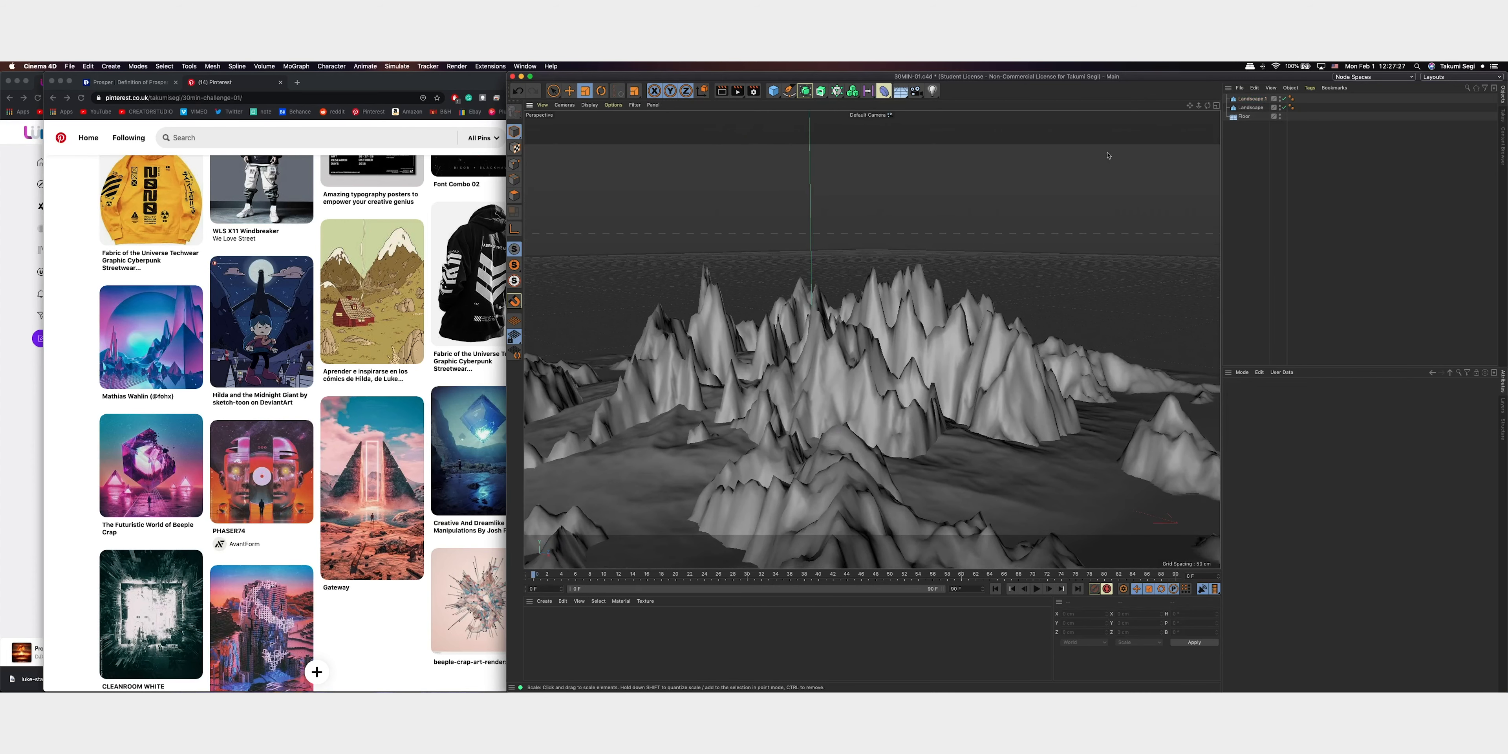
left_click_drag(1190, 106, 1215, 103)
scroll(1042, 304, "down", 10)
scroll(1042, 304, "up", 10)
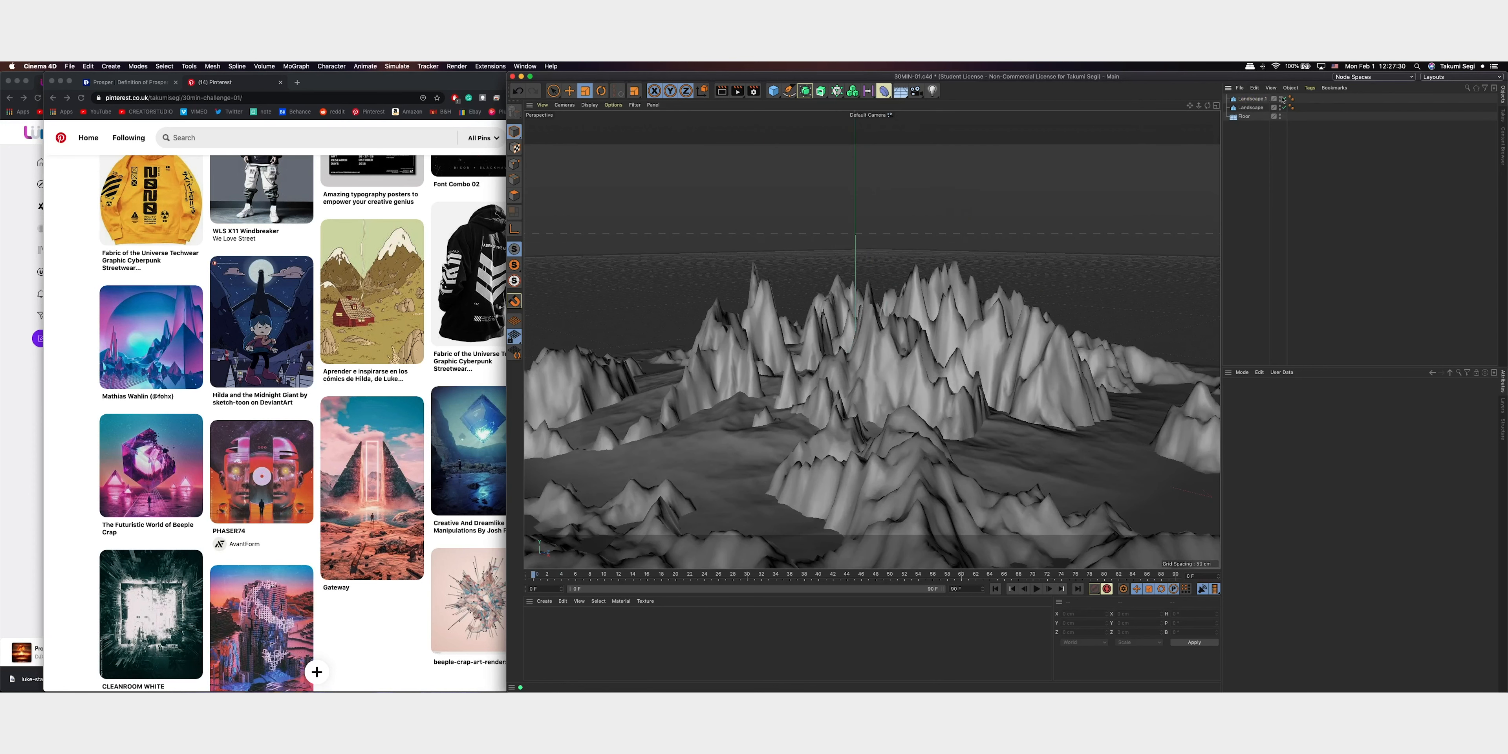
left_click(1251, 98)
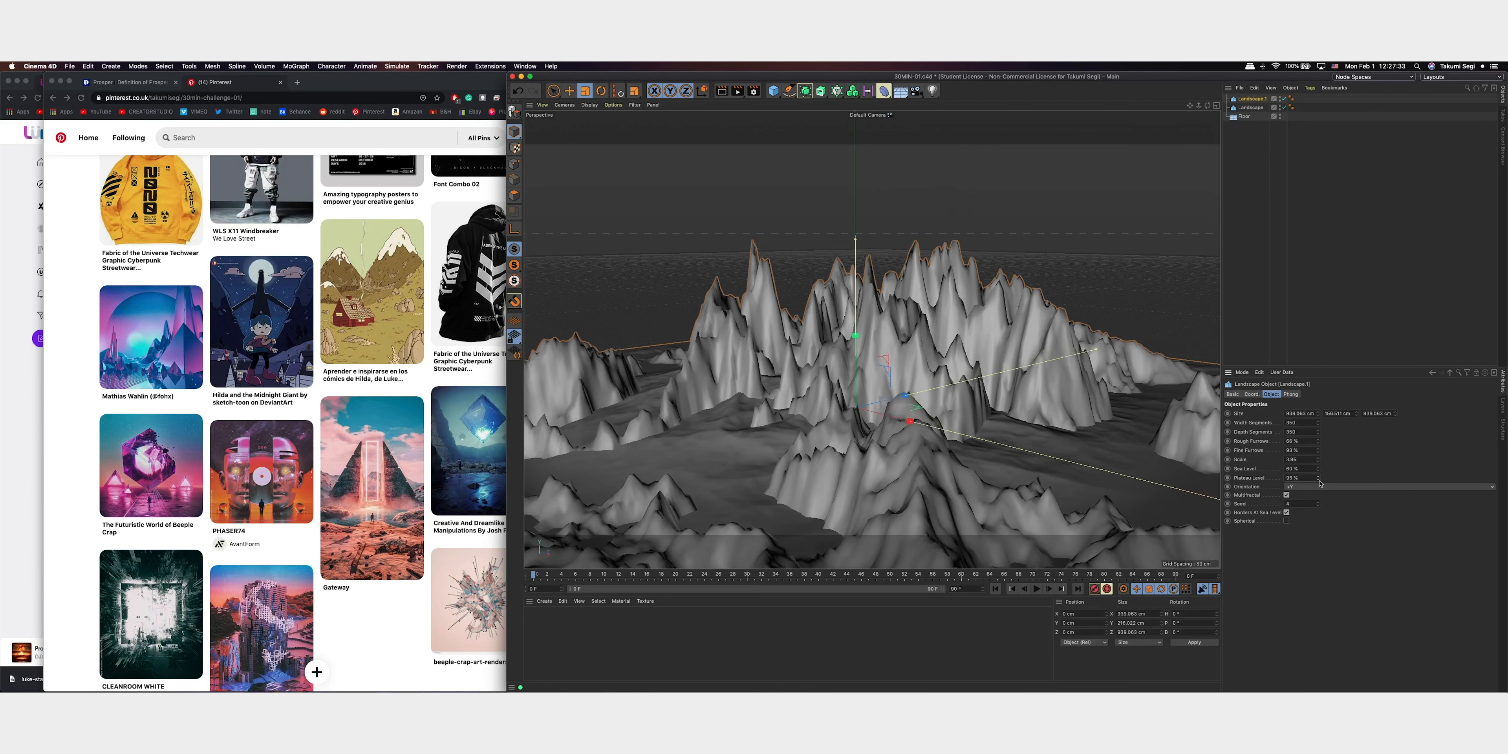
mouse_move(1318, 477)
left_mouse_down()
mouse_move(1318, 498)
mouse_move(1320, 457)
mouse_move(1318, 491)
left_mouse_up()
left_click(1318, 503)
left_click(1318, 502)
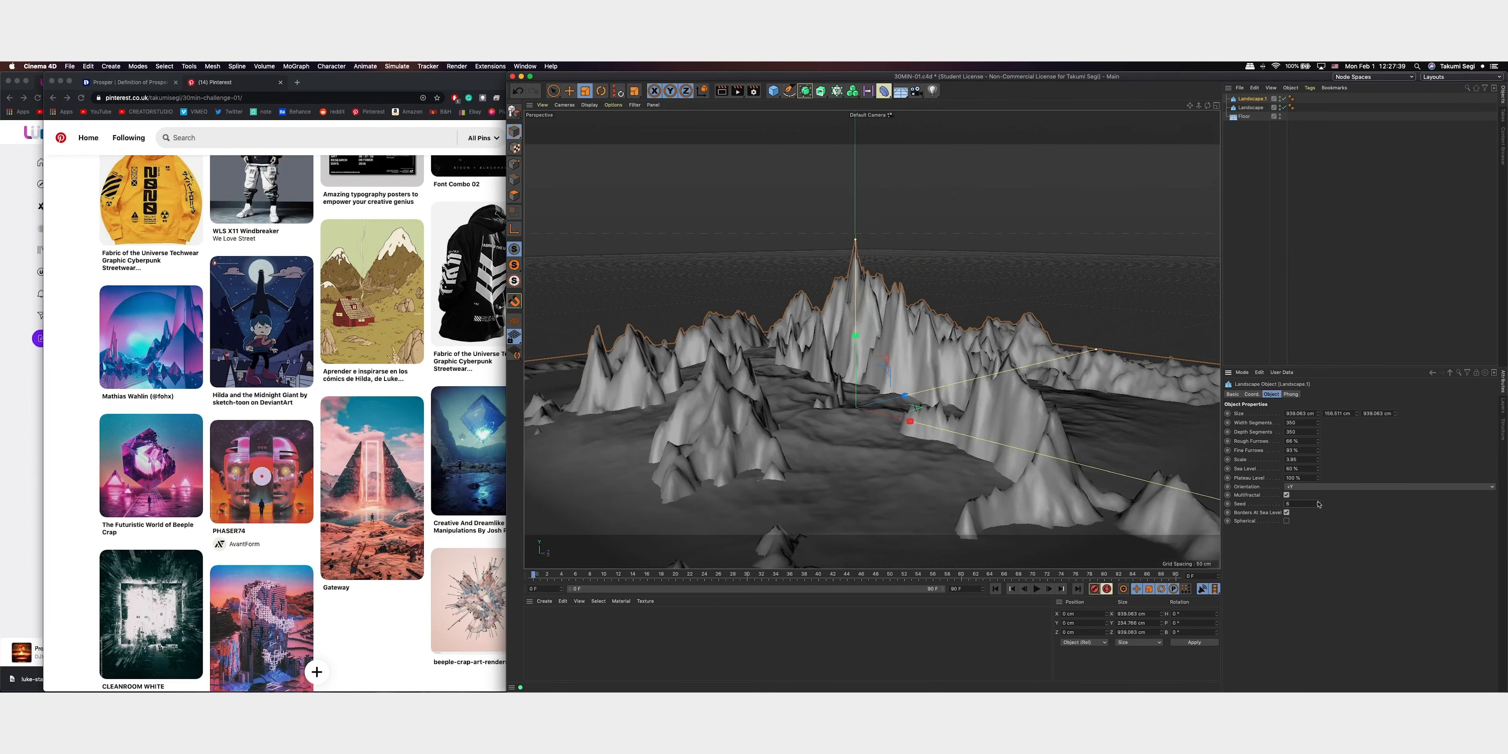
left_click(1318, 502)
left_click(1318, 502)
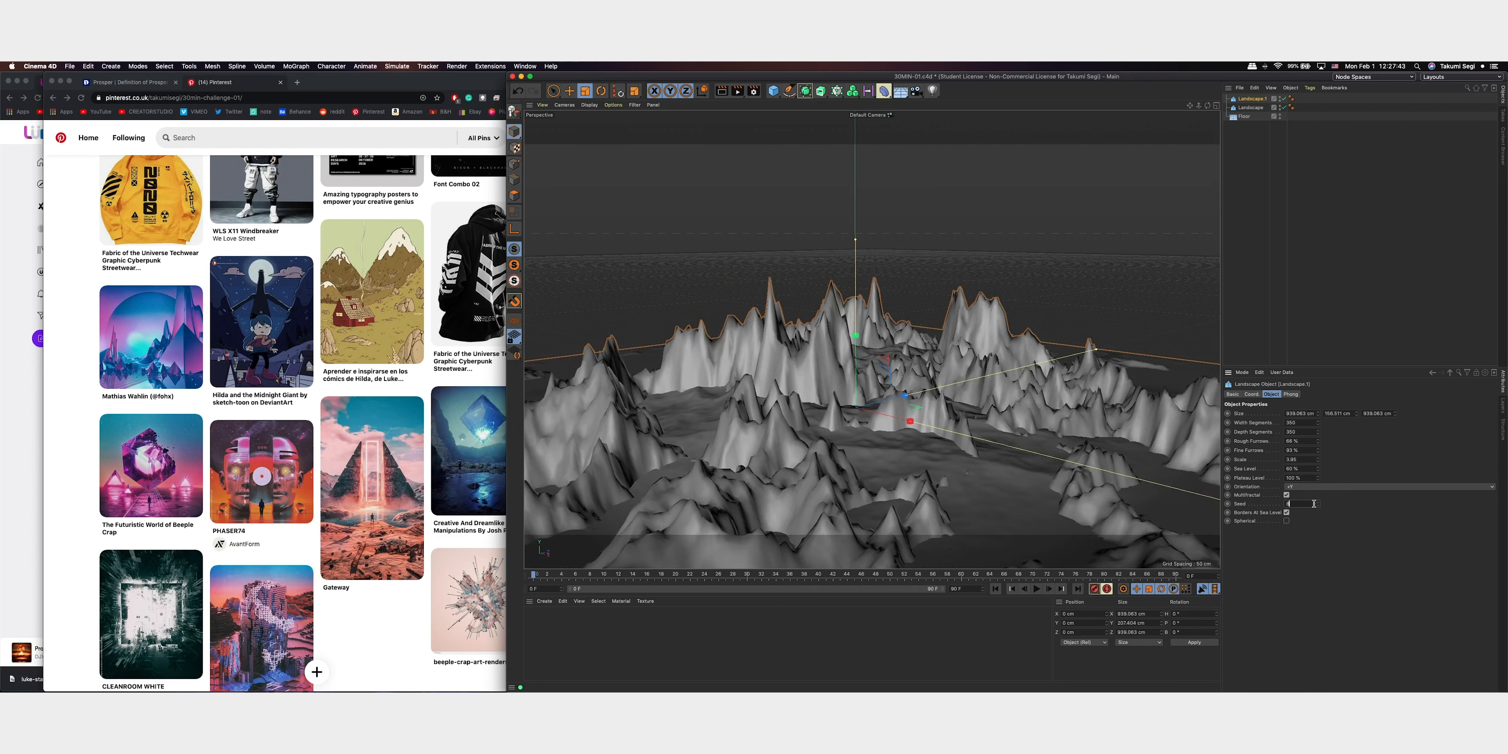
left_click(1318, 503)
left_click(1318, 502)
left_click(1318, 503)
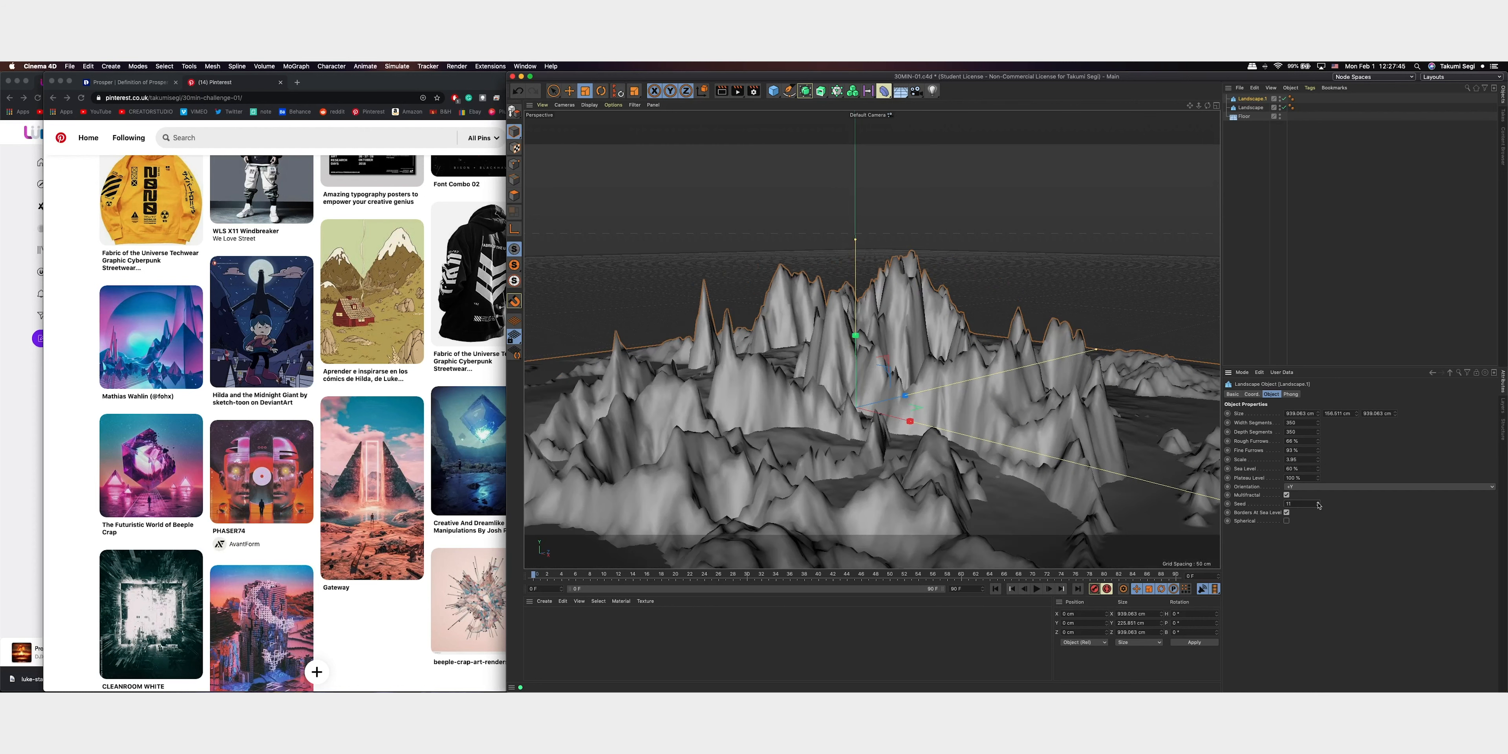
left_click(1318, 507)
left_click(1318, 507)
left_click(1318, 507)
Try switching the copied landscape's borders at sea level and spherical options
left_click(1286, 513)
left_click(1287, 513)
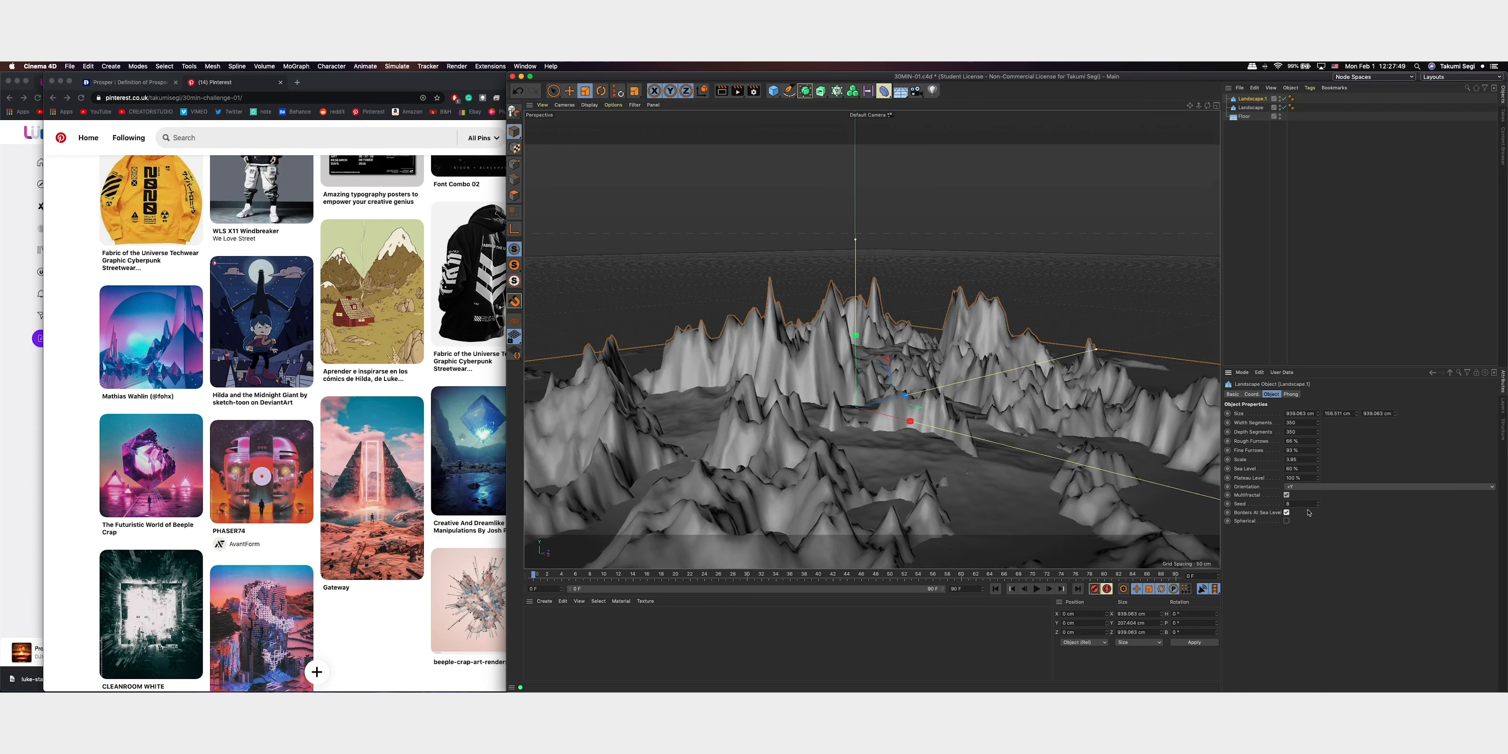
left_click(1287, 521)
left_click(1287, 522)
Raise the copied landscape's sea level, lower its rough furrows and set its scale to 2.07
left_click_drag(1318, 469, 1325, 433)
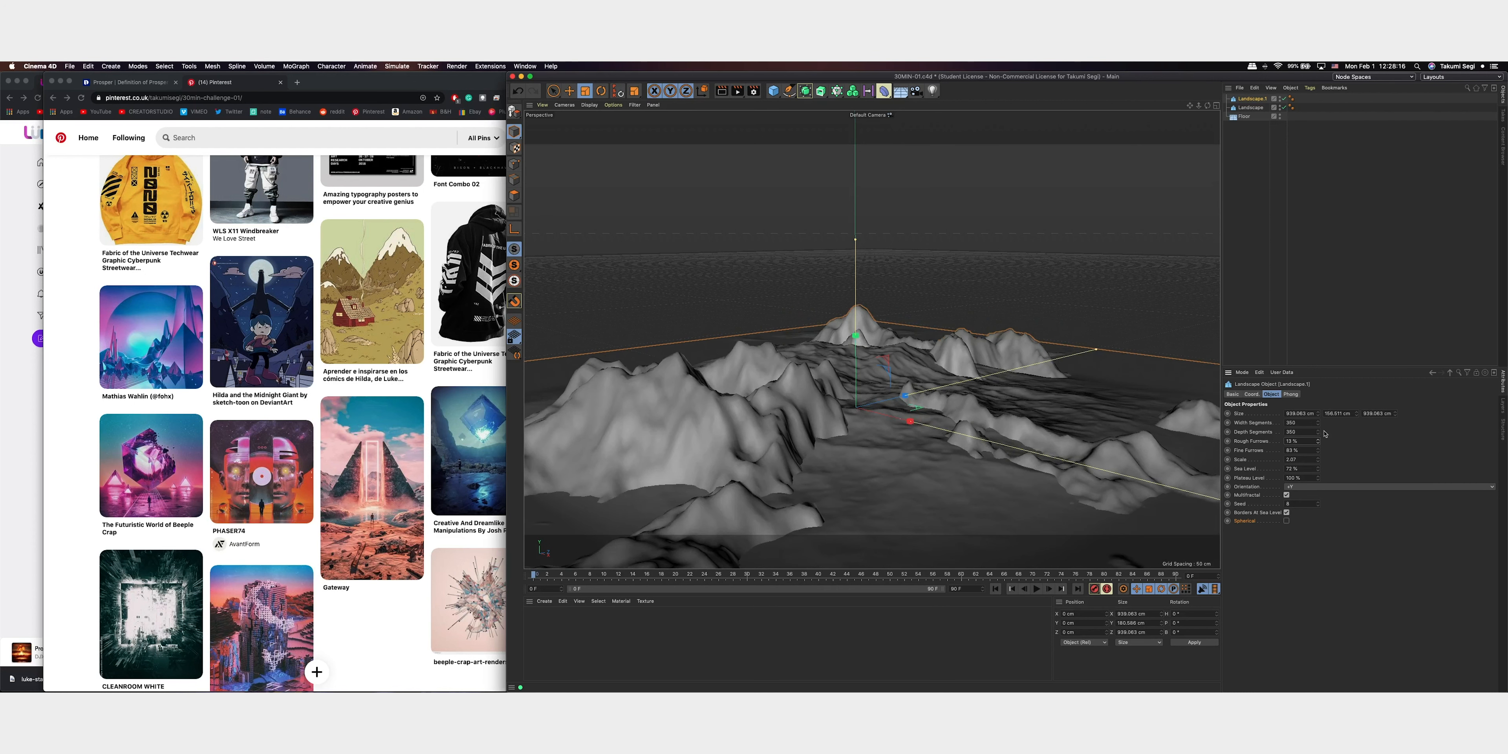
left_click(1391, 291)
Add a third landscape beside the existing terrain and scale it up uniformly to about 1802 cm wide
left_click_drag(954, 436, 977, 393, "alt")
scroll(937, 417, "down", 5)
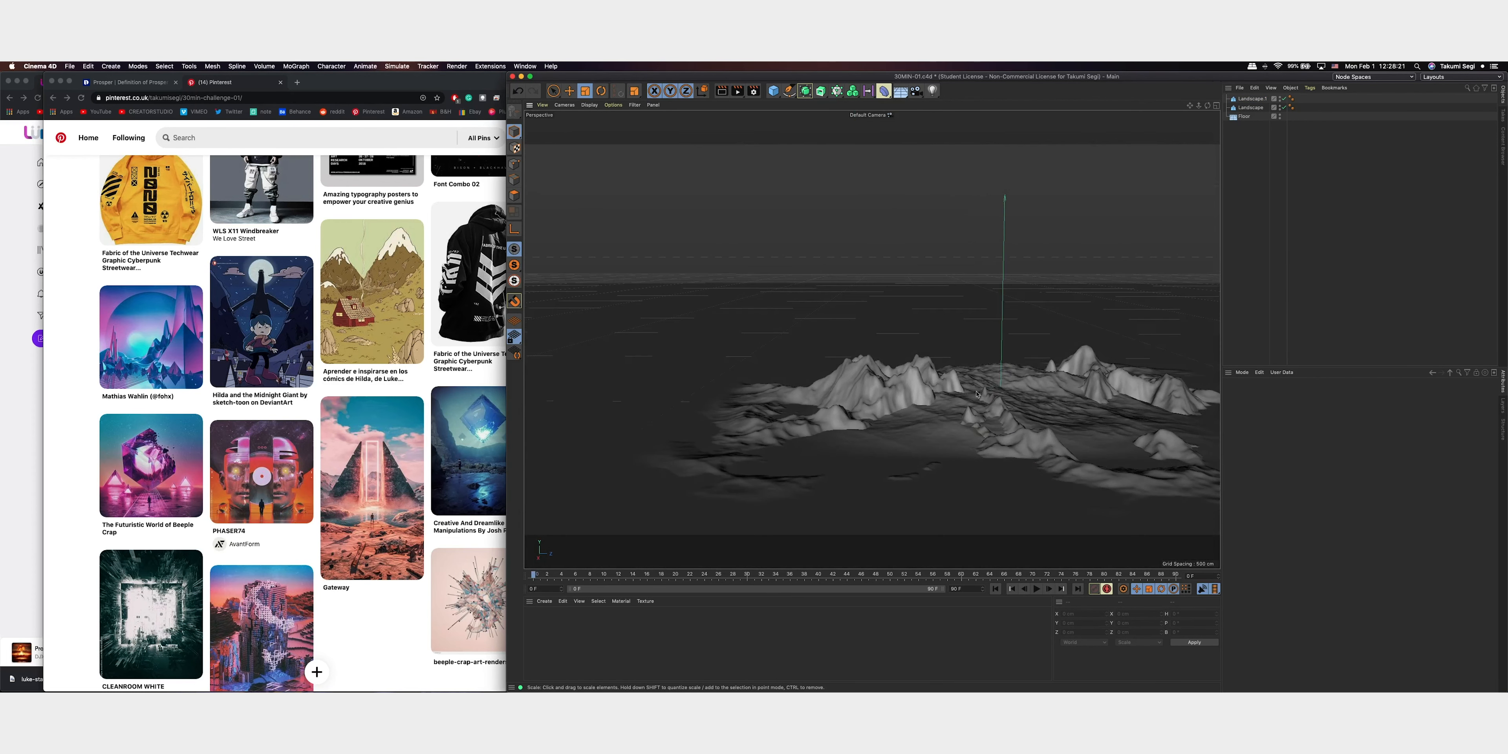
left_click_drag(1190, 106, 989, 170)
scroll(897, 379, "down", 5)
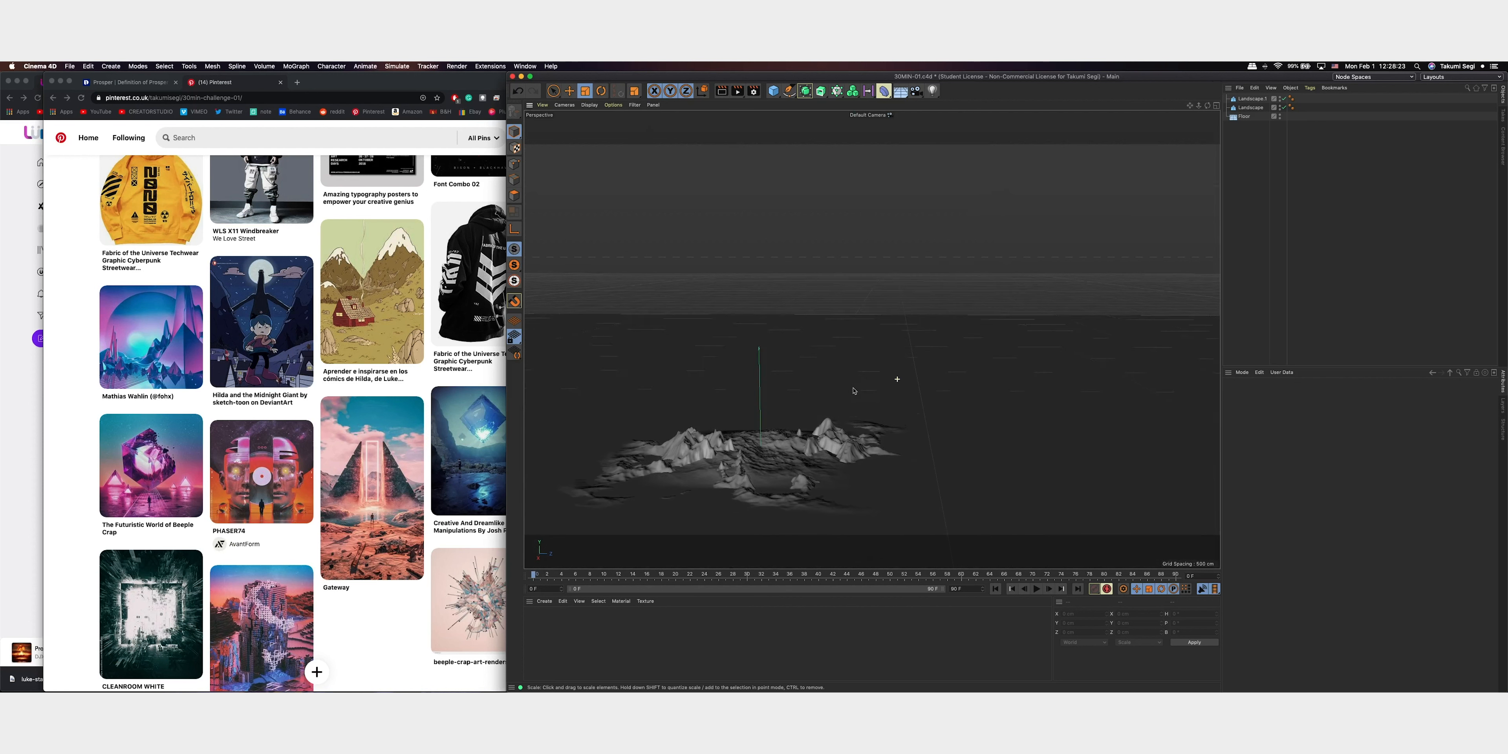
left_click(773, 90)
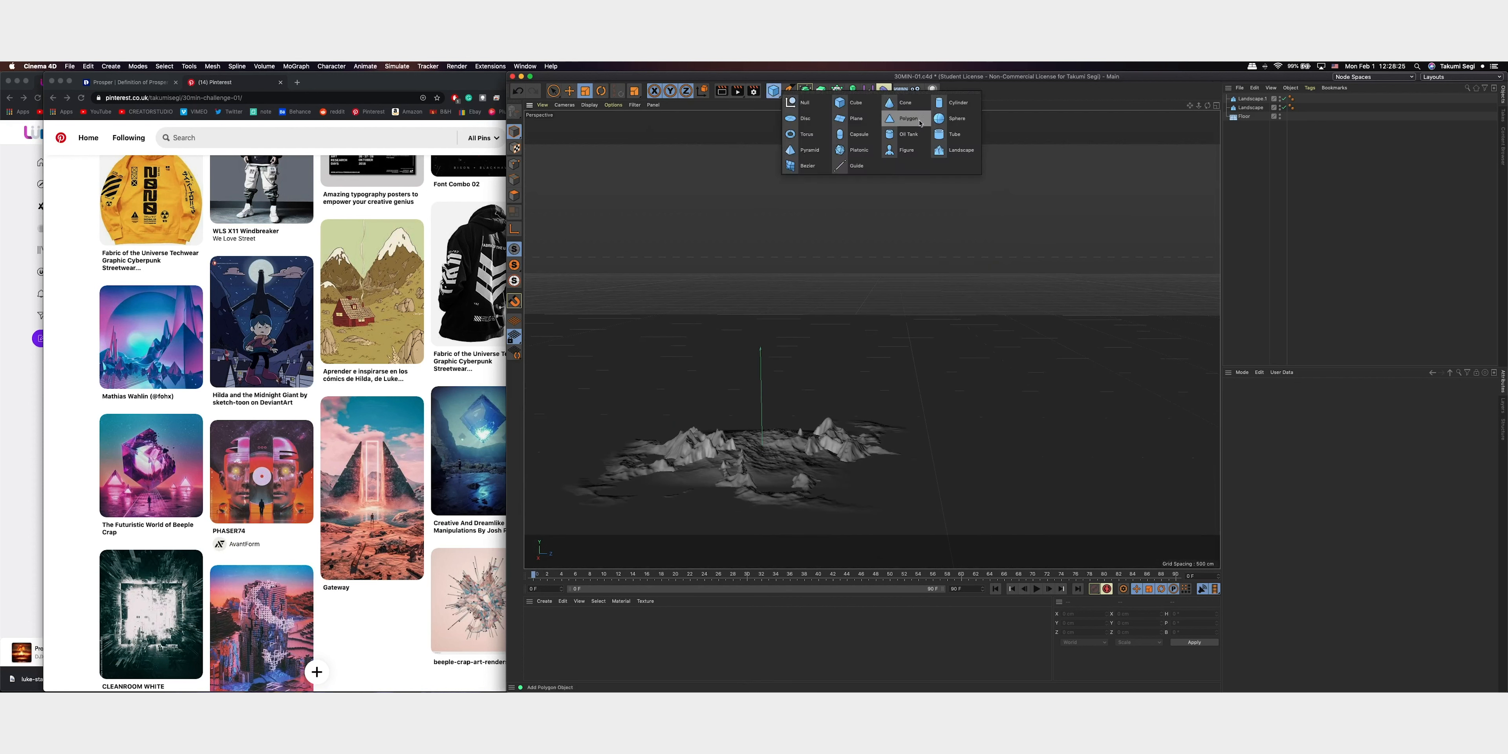
left_click(933, 151)
key("e")
left_click_drag(837, 454, 979, 456)
key("t")
left_click_drag(1032, 408, 1259, 369)
Move the large landscape behind the smaller terrain as a backdrop, at about -649 cm in X
key("e")
left_click_drag(982, 456, 1011, 439)
mouse_move(747, 429)
left_mouse_down("alt")
mouse_move(811, 426)
mouse_move(764, 434)
left_mouse_up("alt")
right_click_drag(763, 434, 858, 404, "alt")
left_click_drag(860, 386, 908, 338, "alt")
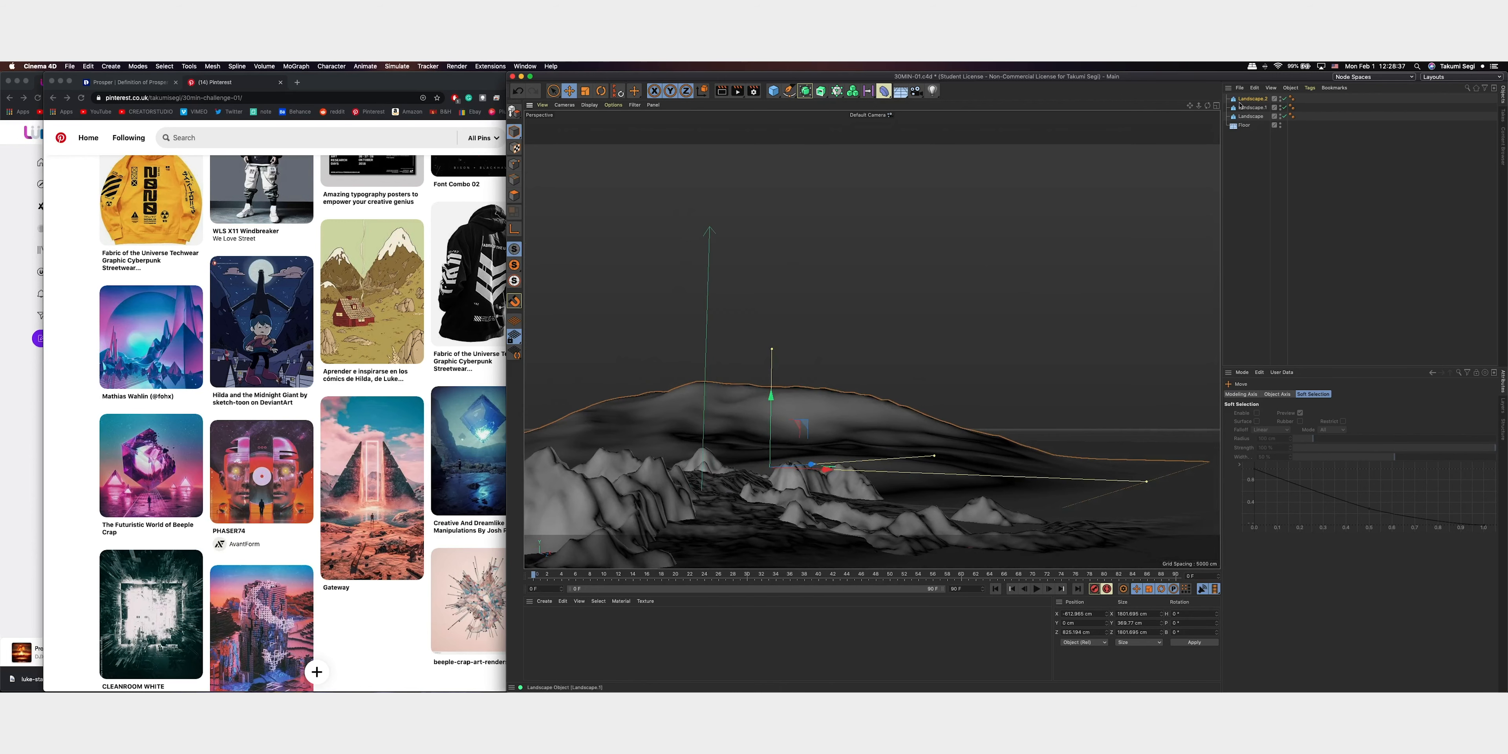
left_click_drag(1190, 106, 1232, 107)
left_click_drag(872, 338, 899, 386, "alt")
left_click_drag(965, 458, 897, 461)
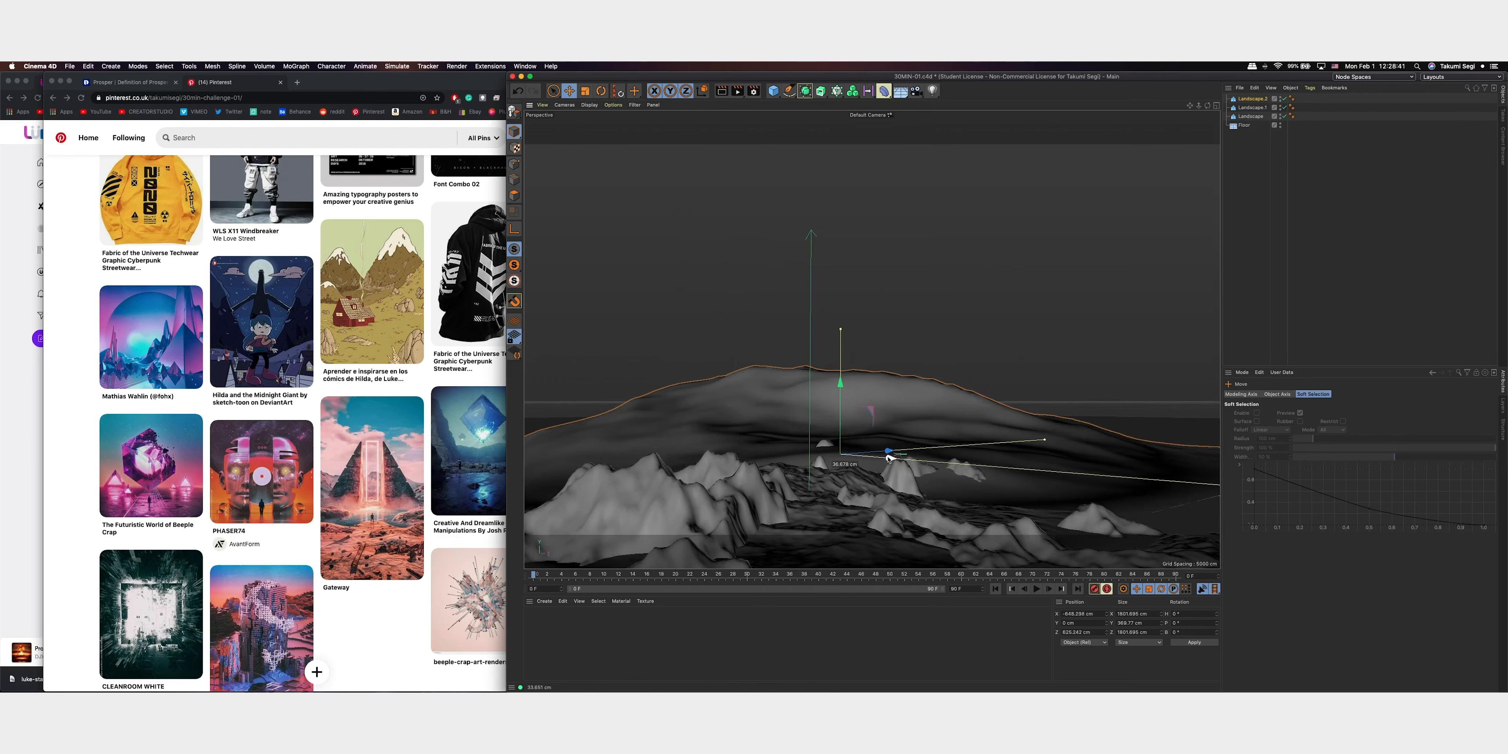
right_click_drag(791, 483, 909, 537, "alt")
mouse_move(909, 537)
left_mouse_down("alt")
mouse_move(896, 540)
mouse_move(909, 537)
left_mouse_up("alt")
left_click_drag(956, 379, 989, 362, "alt")
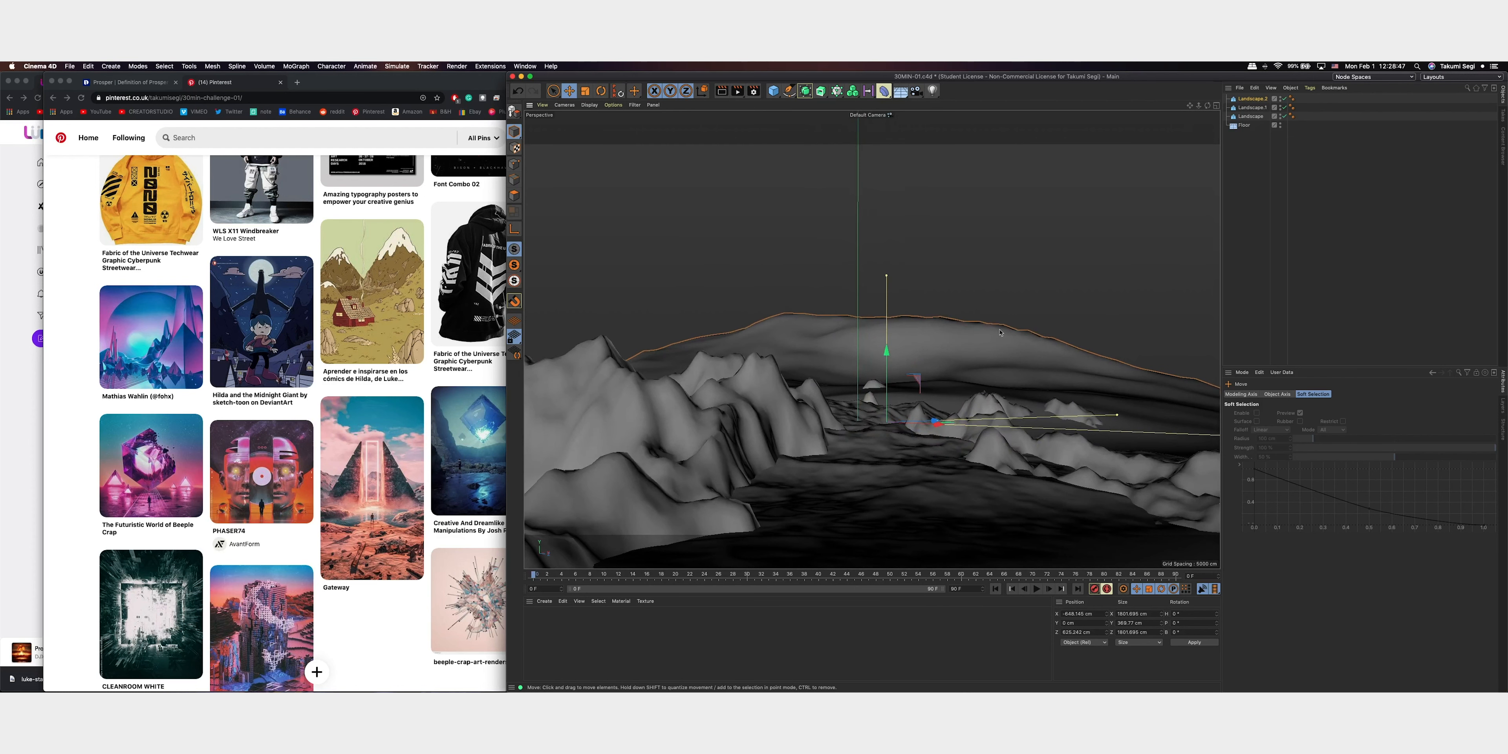
Duplicate the large landscape in place and try a 100% sea level on the copy
left_click_drag(1251, 100, 1254, 99, "ctrl")
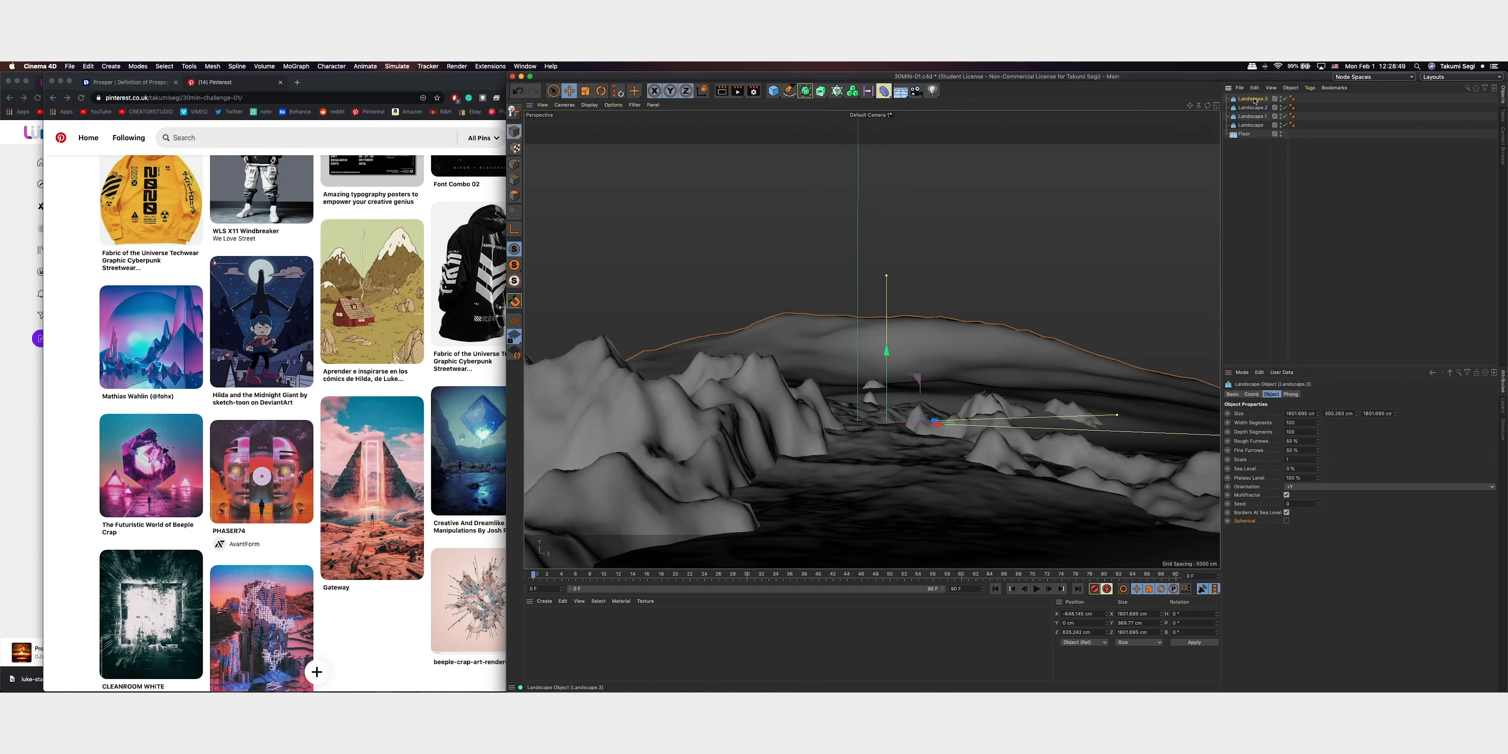
mouse_move(1318, 424)
left_mouse_down()
mouse_move(1328, 408)
mouse_move(1319, 478)
mouse_move(1334, 416)
left_mouse_up()
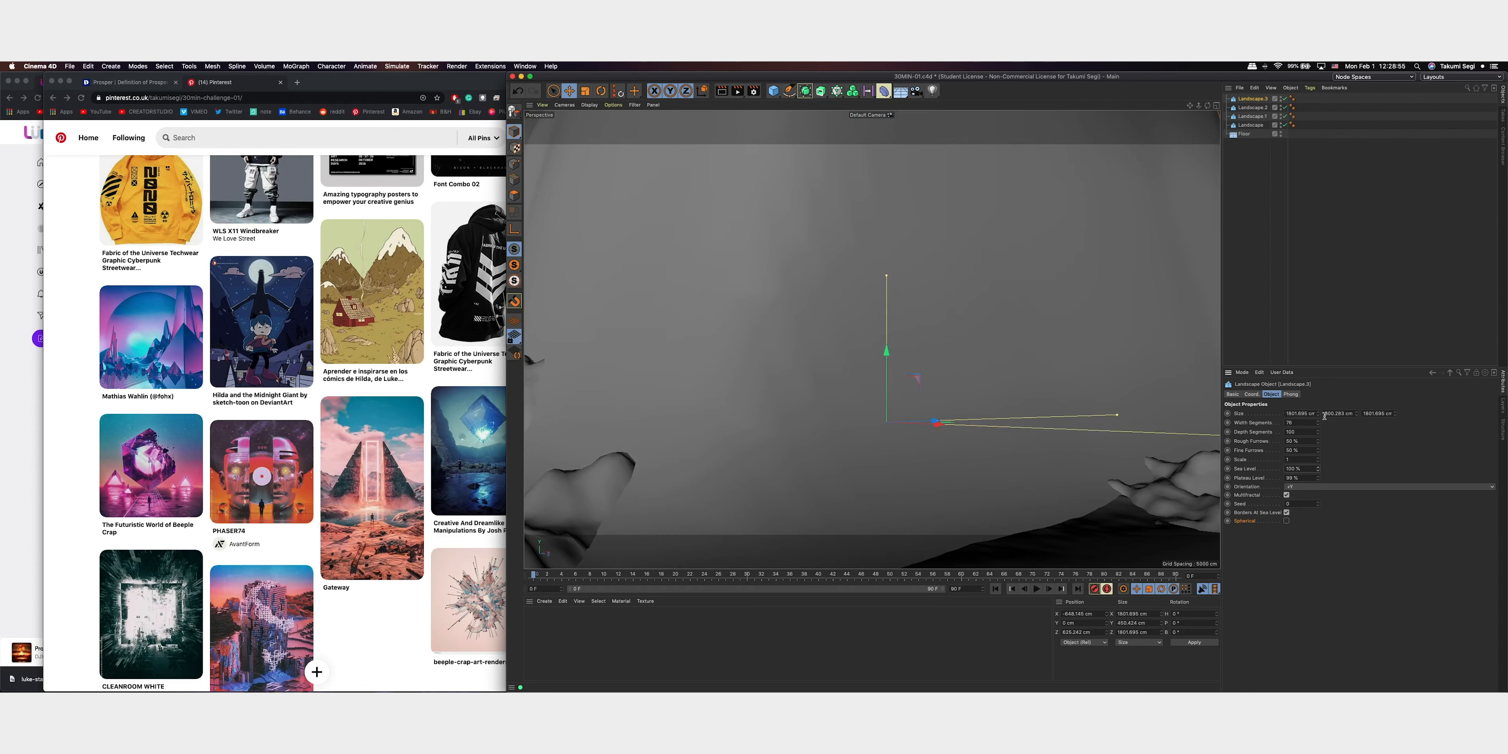
key("super+z")
key("super+z")
Set the large copy's fine furrows to 100% and its width and depth segments to 350
left_click_drag(1024, 343, 1035, 264, "alt")
middle_click_drag(1035, 264, 900, 321, "alt")
middle_click_drag(1177, 117, 1090, 172, "alt")
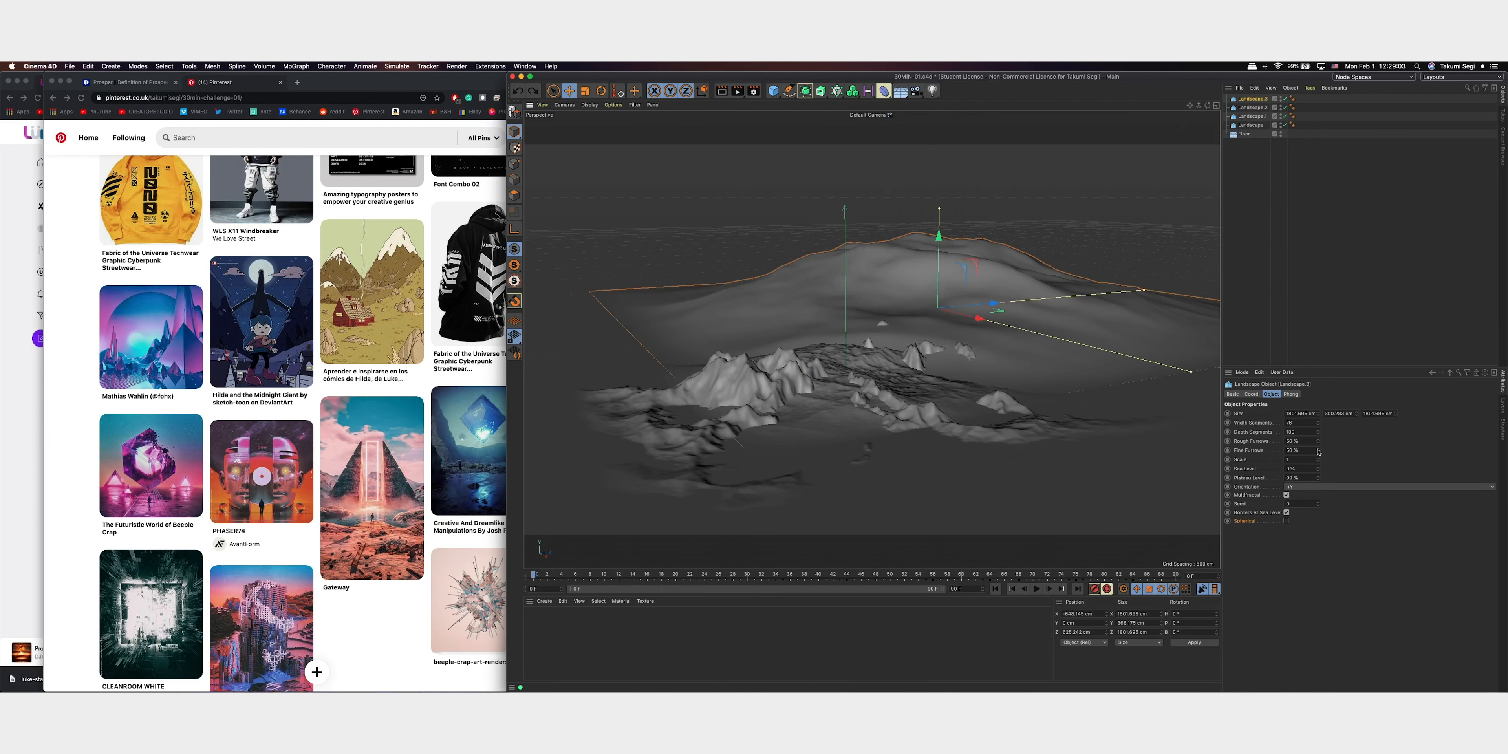
left_click_drag(1316, 464, 1323, 428)
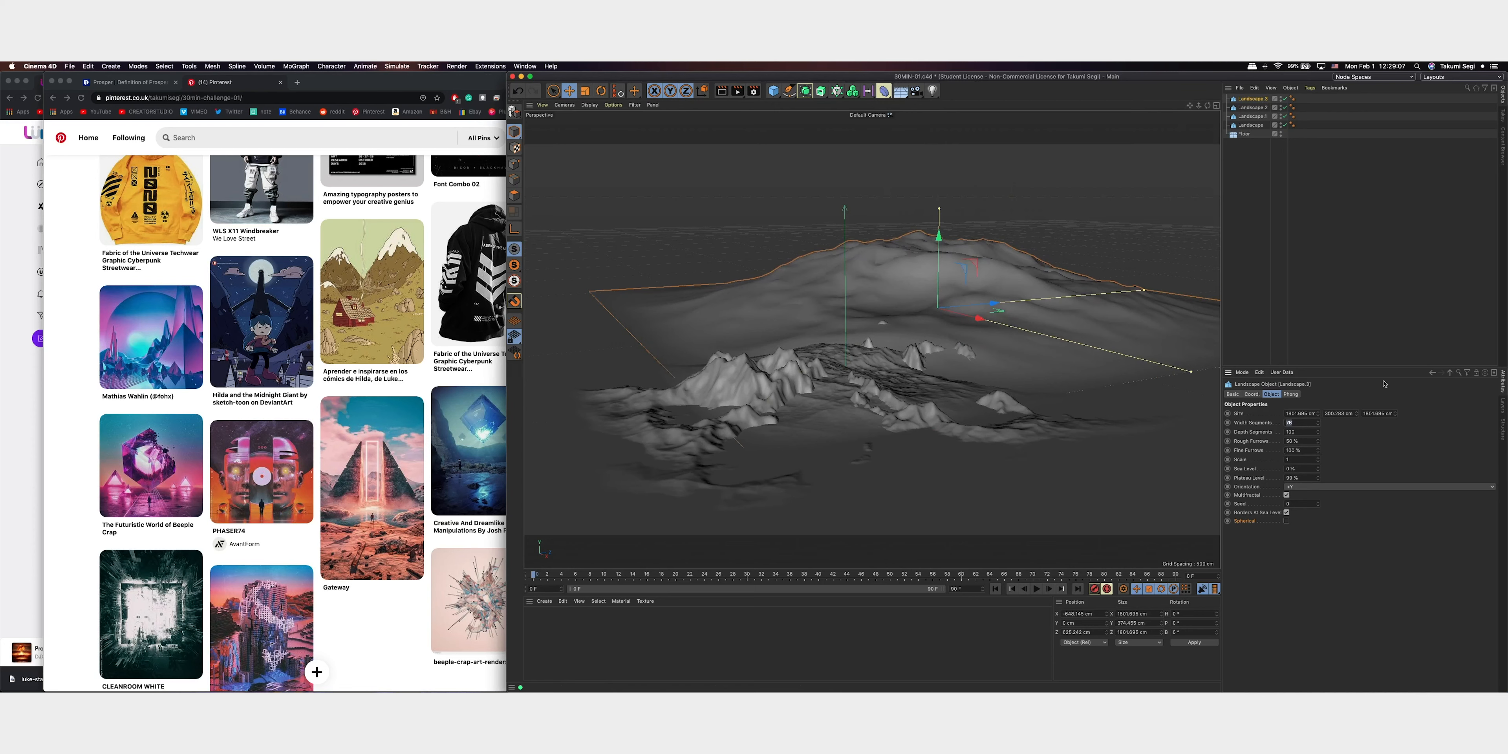
type("350")
key("Return")
left_click_drag(1298, 431, 1276, 431)
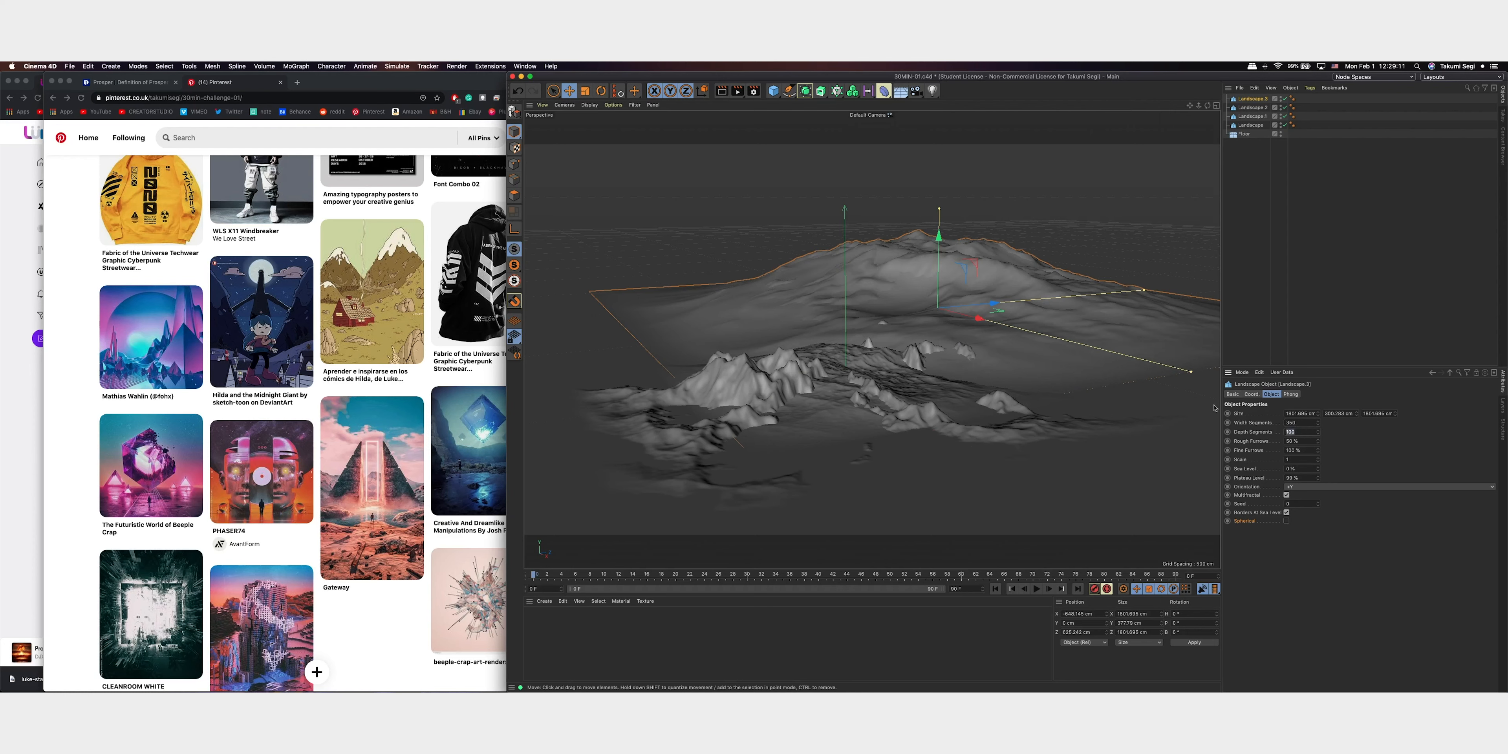
Raise the large copy's rough furrows, set its fine furrows to 97%, and lower its depth segments and plateau level
left_click(1319, 450)
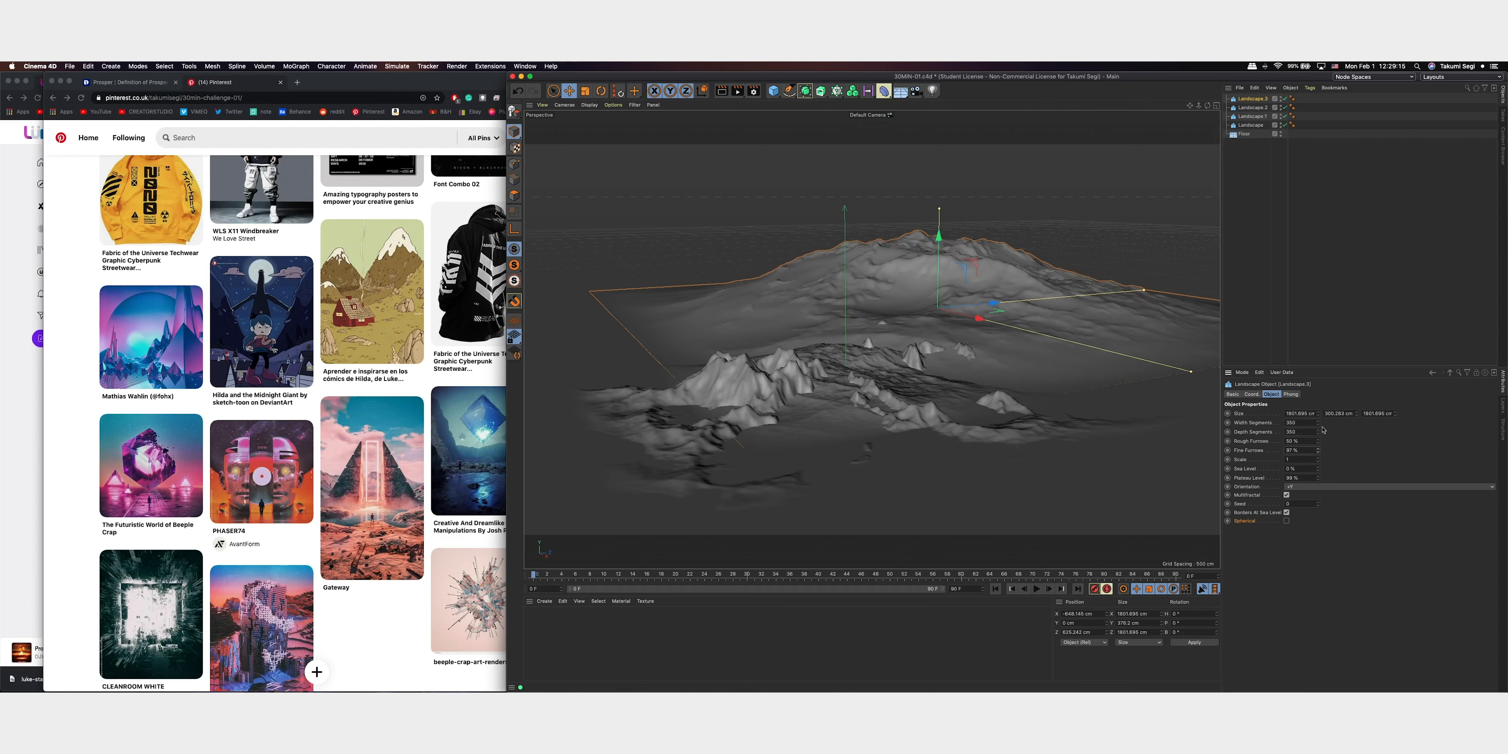
left_click_drag(1319, 440, 1338, 402)
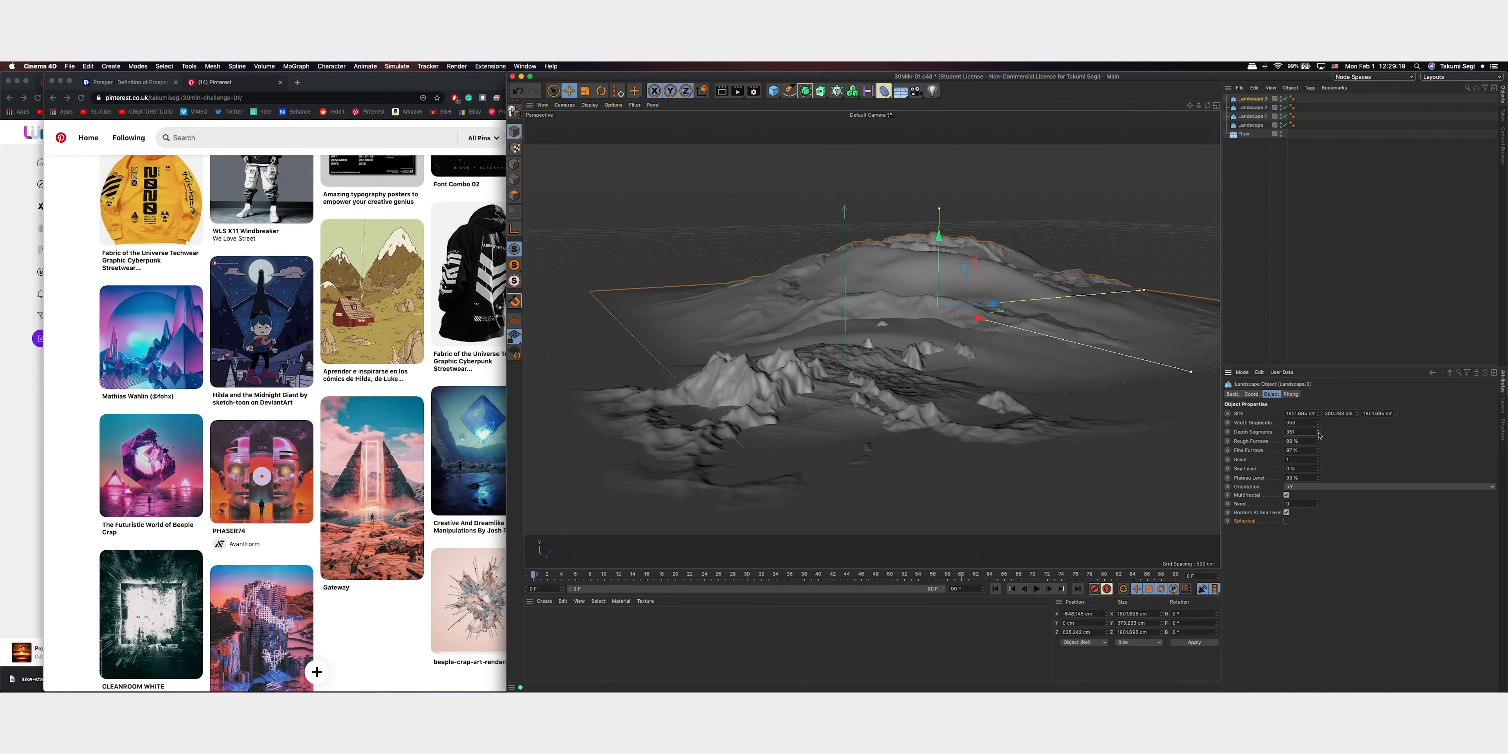
left_click_drag(1316, 480, 1318, 512)
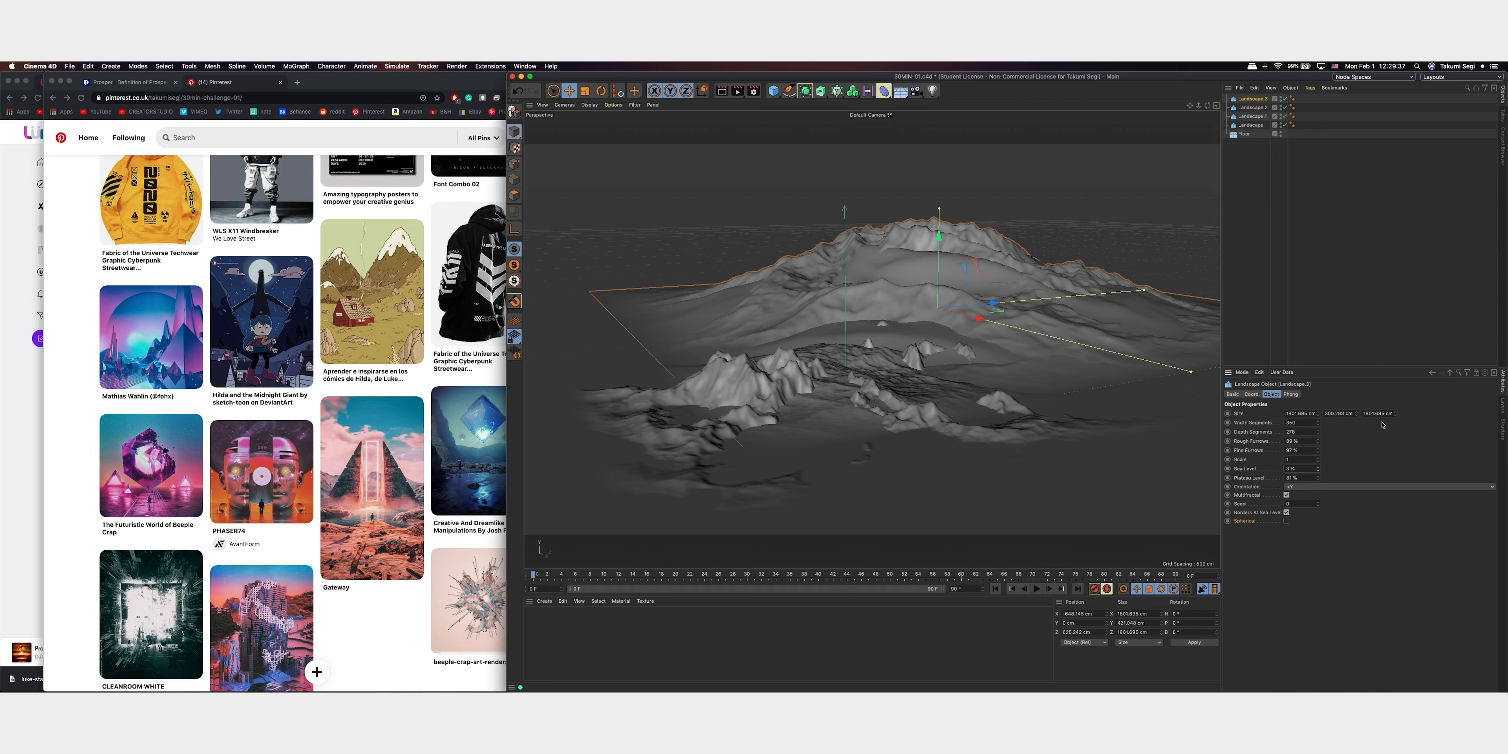
Delete the original large landscape and give its copy a higher sea level, a 78% plateau level and a new seed
left_click(1251, 107)
key("Delete")
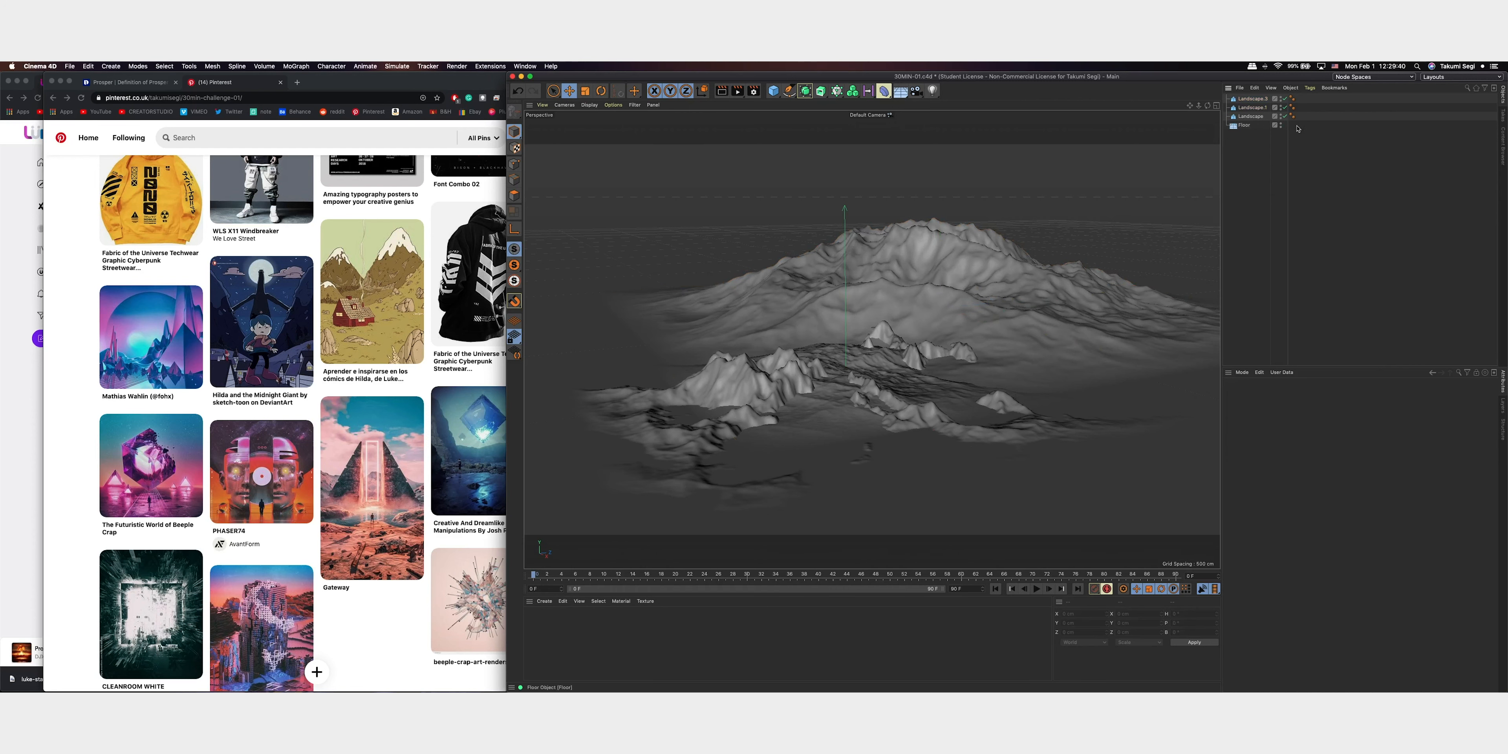
left_click(1256, 100)
mouse_move(1318, 478)
left_mouse_down()
mouse_move(1319, 504)
mouse_move(1332, 448)
mouse_move(1325, 473)
left_mouse_up()
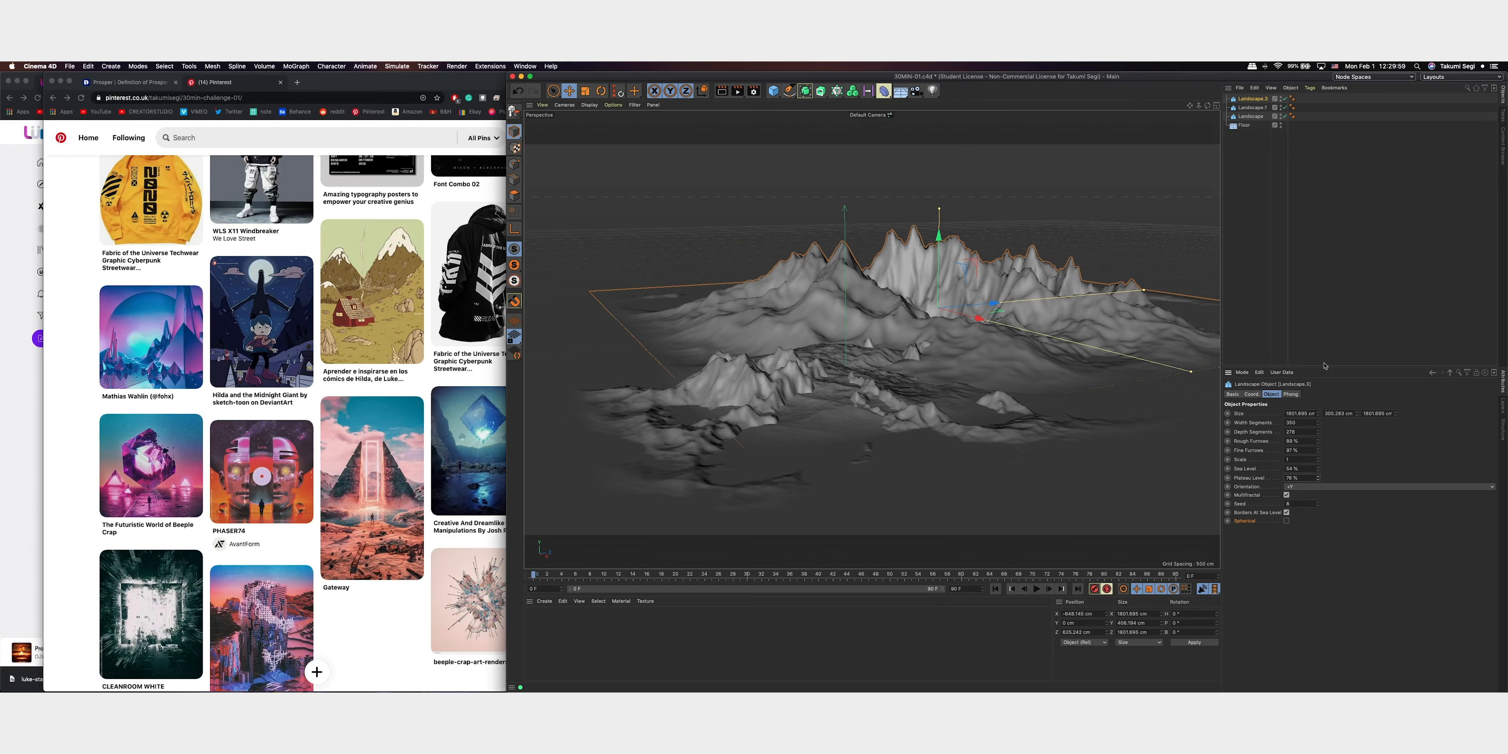
scroll(974, 428, "up", 6)
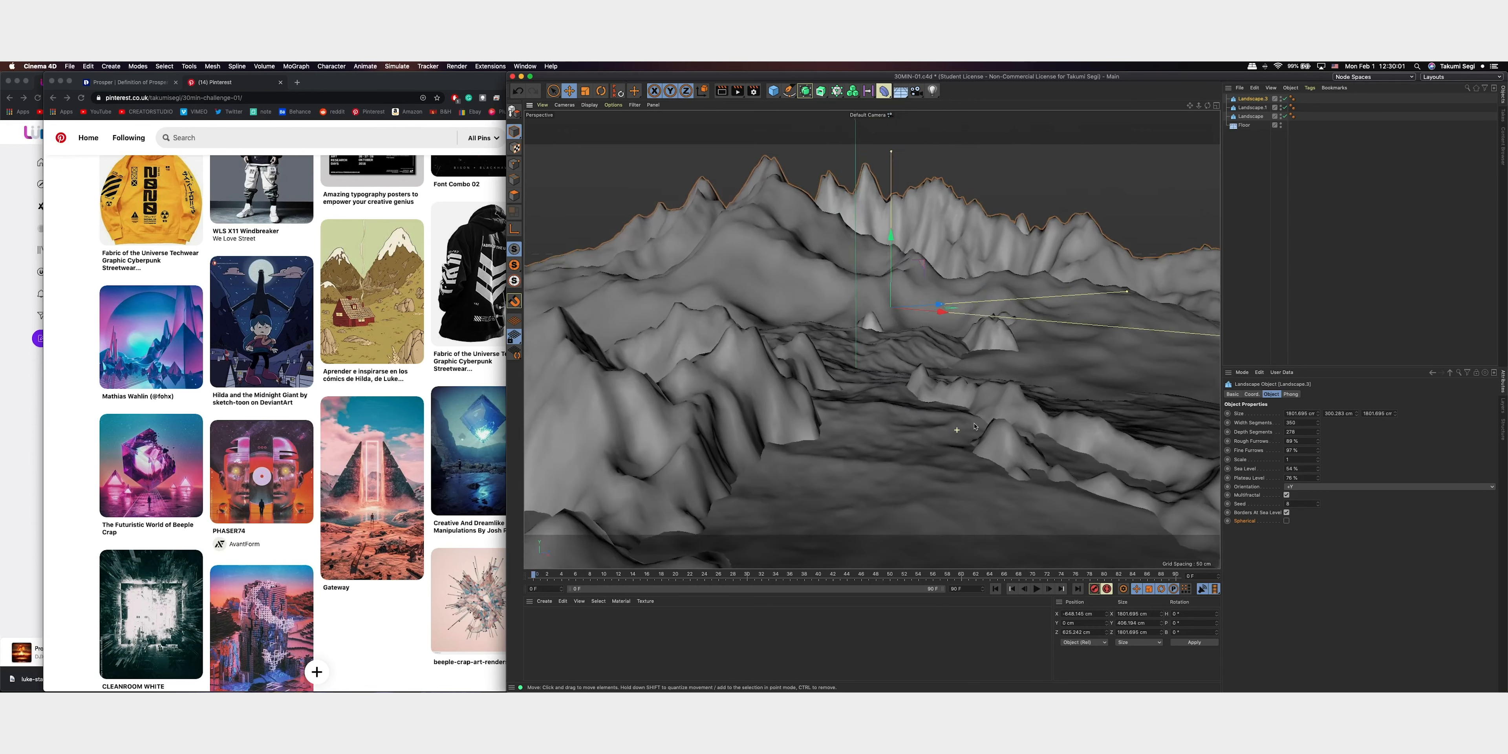
scroll(974, 428, "down", 8)
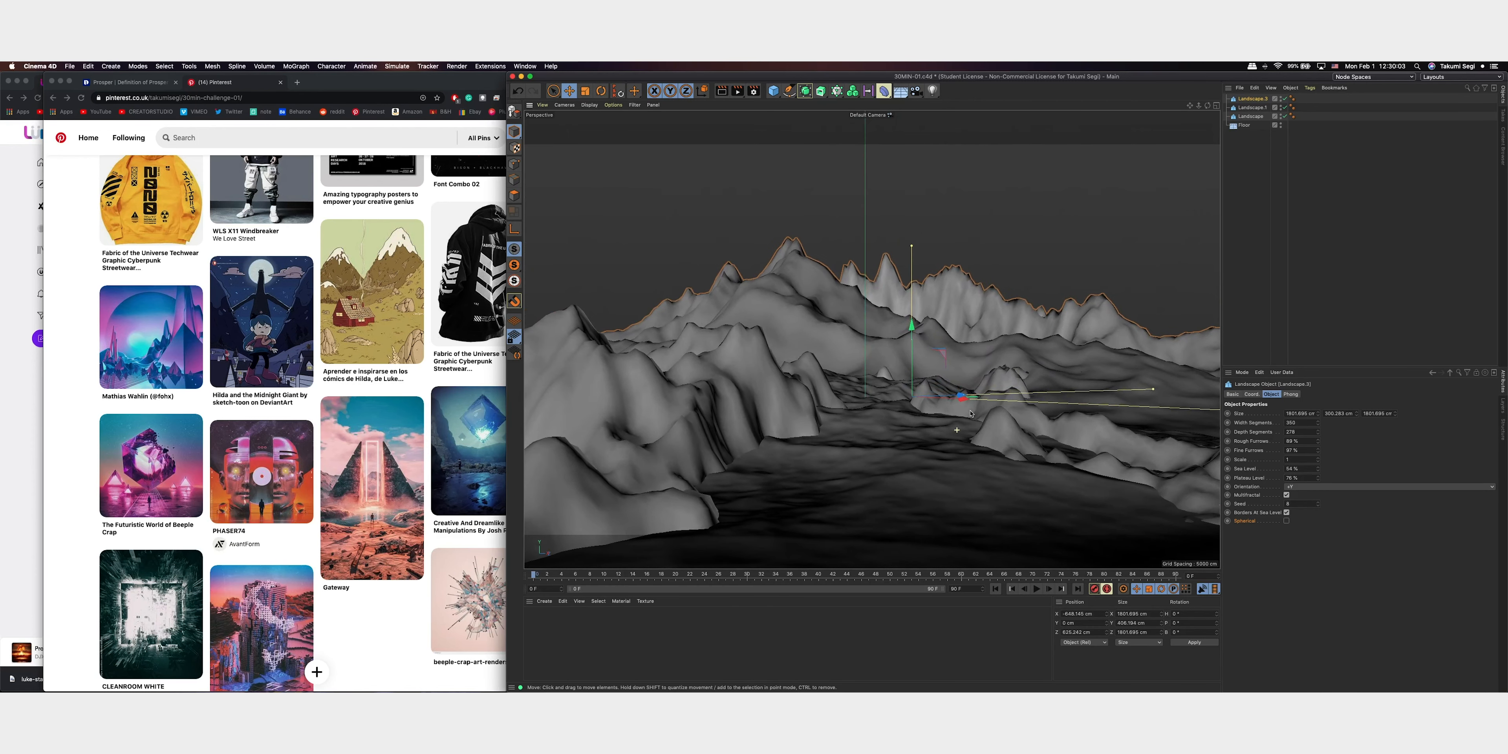
left_click_drag(971, 414, 963, 415, "alt")
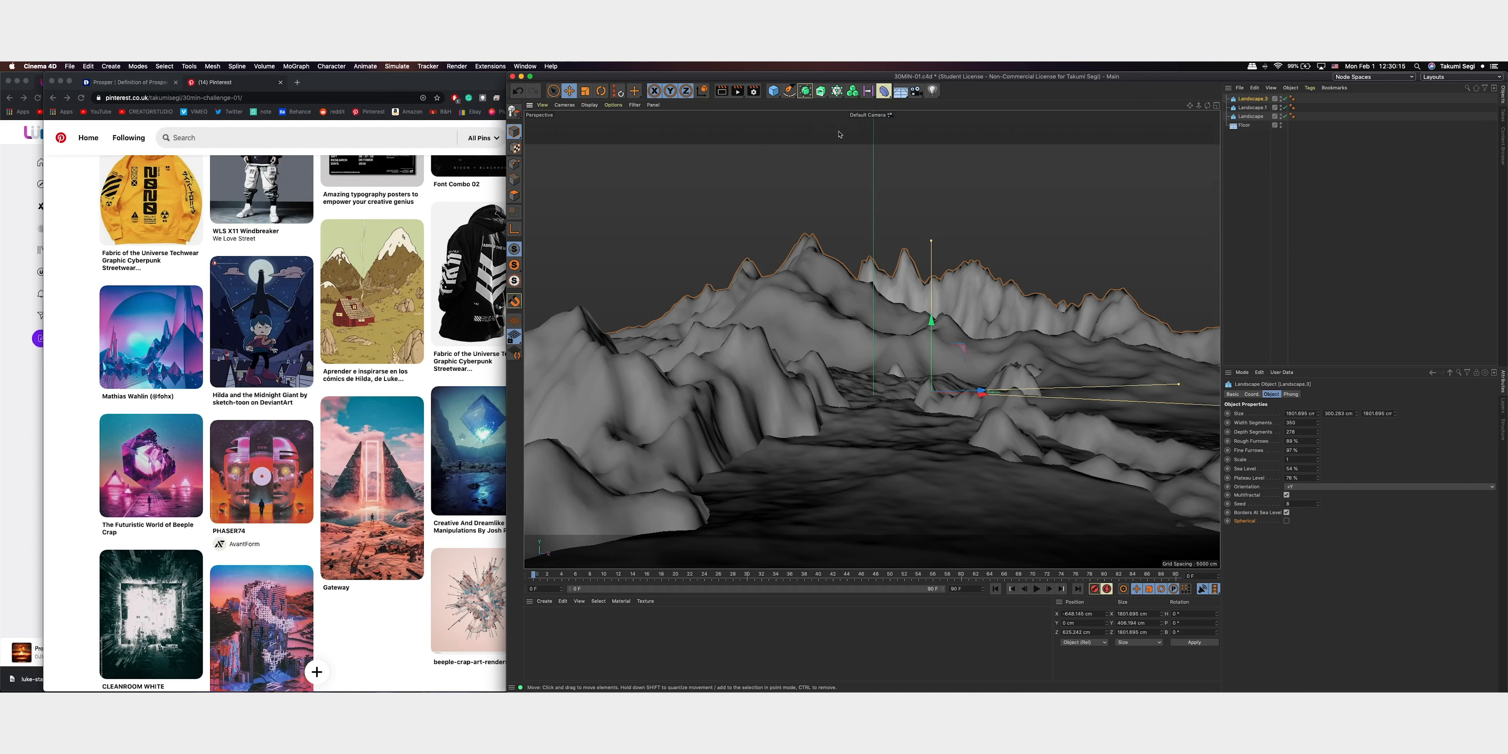
Set the render output to a square 1080 x 1080 pixel format in the render settings
key("super+b")
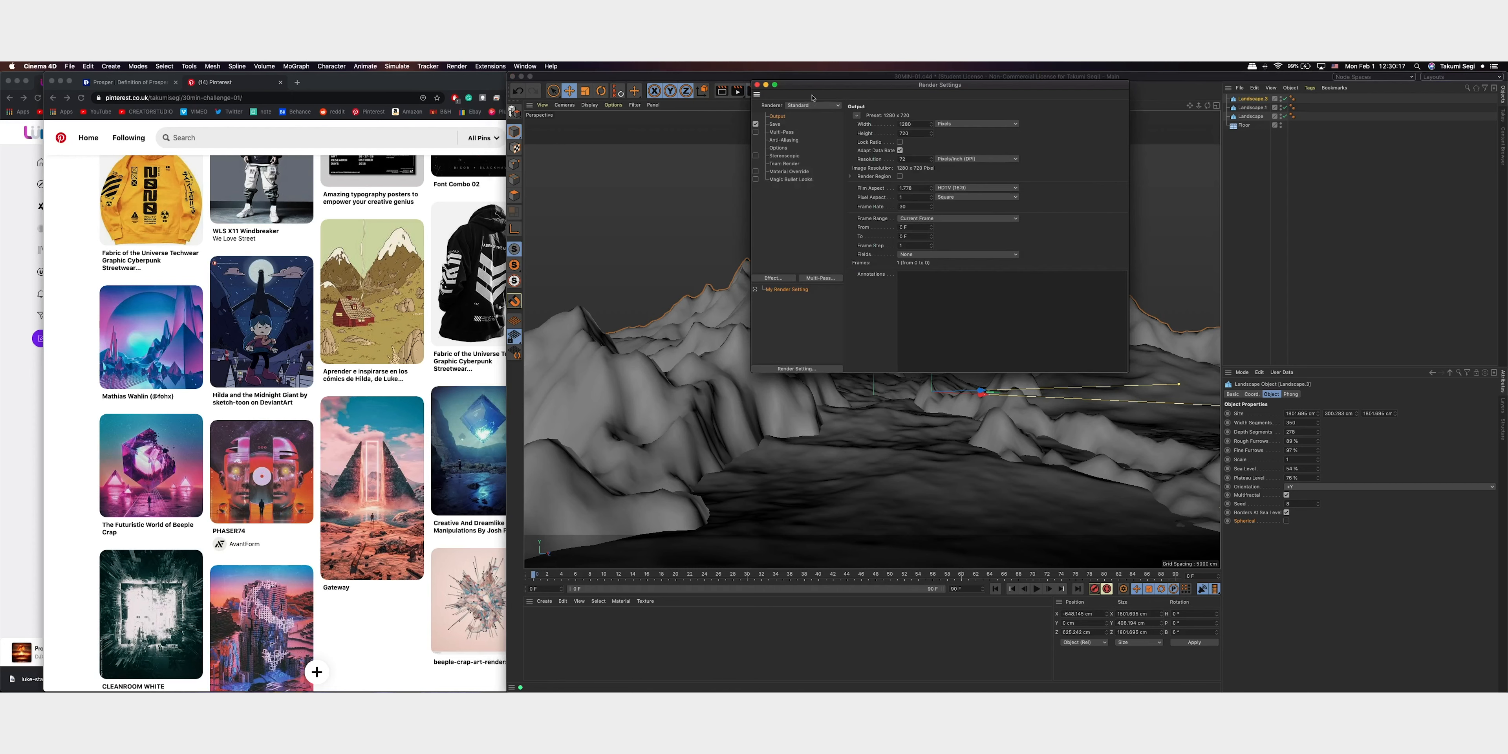
left_click(773, 124)
left_click(786, 131)
left_click(778, 125)
left_click(782, 117)
key("Return")
Add the Sketch and Toon effect to the render settings and open the image save options
left_click(774, 278)
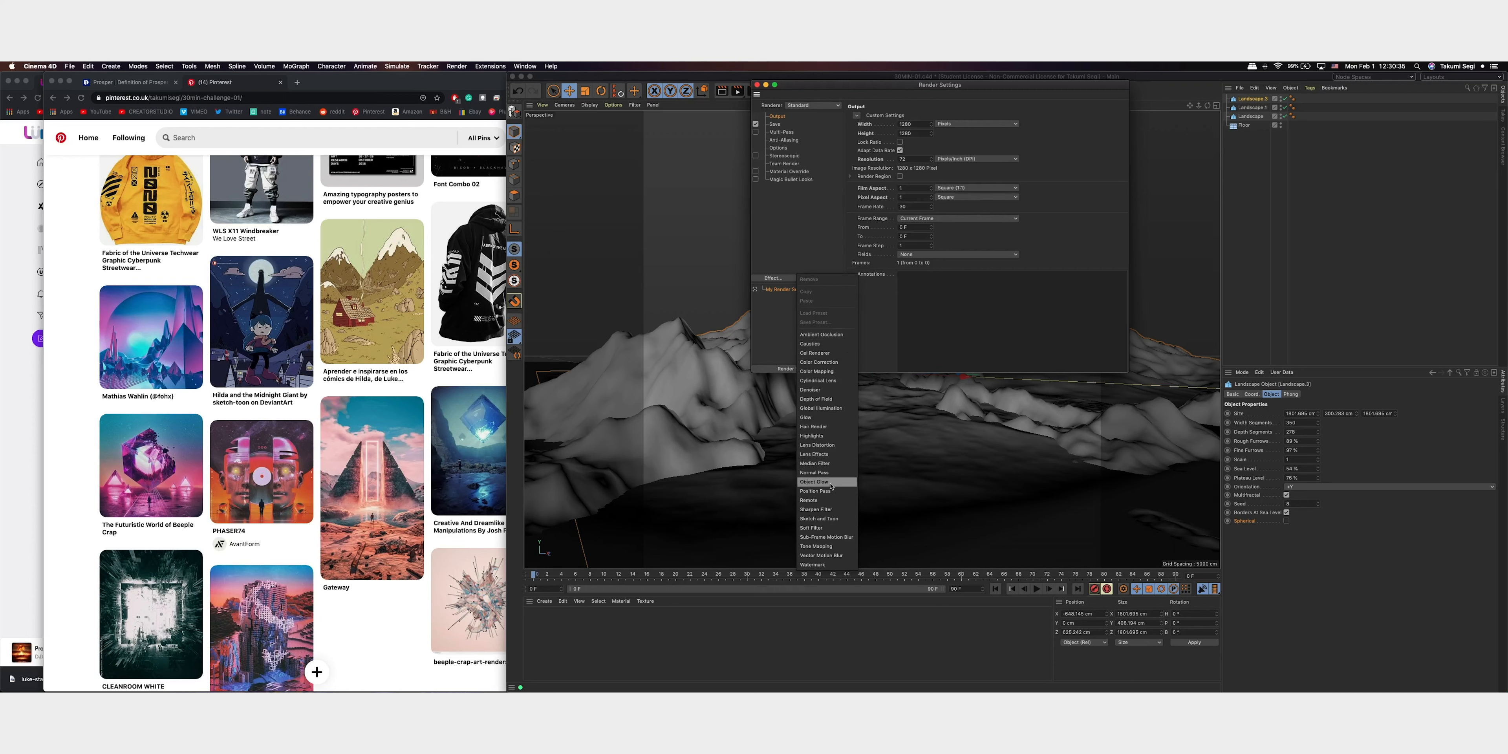
left_click(819, 518)
left_click(774, 123)
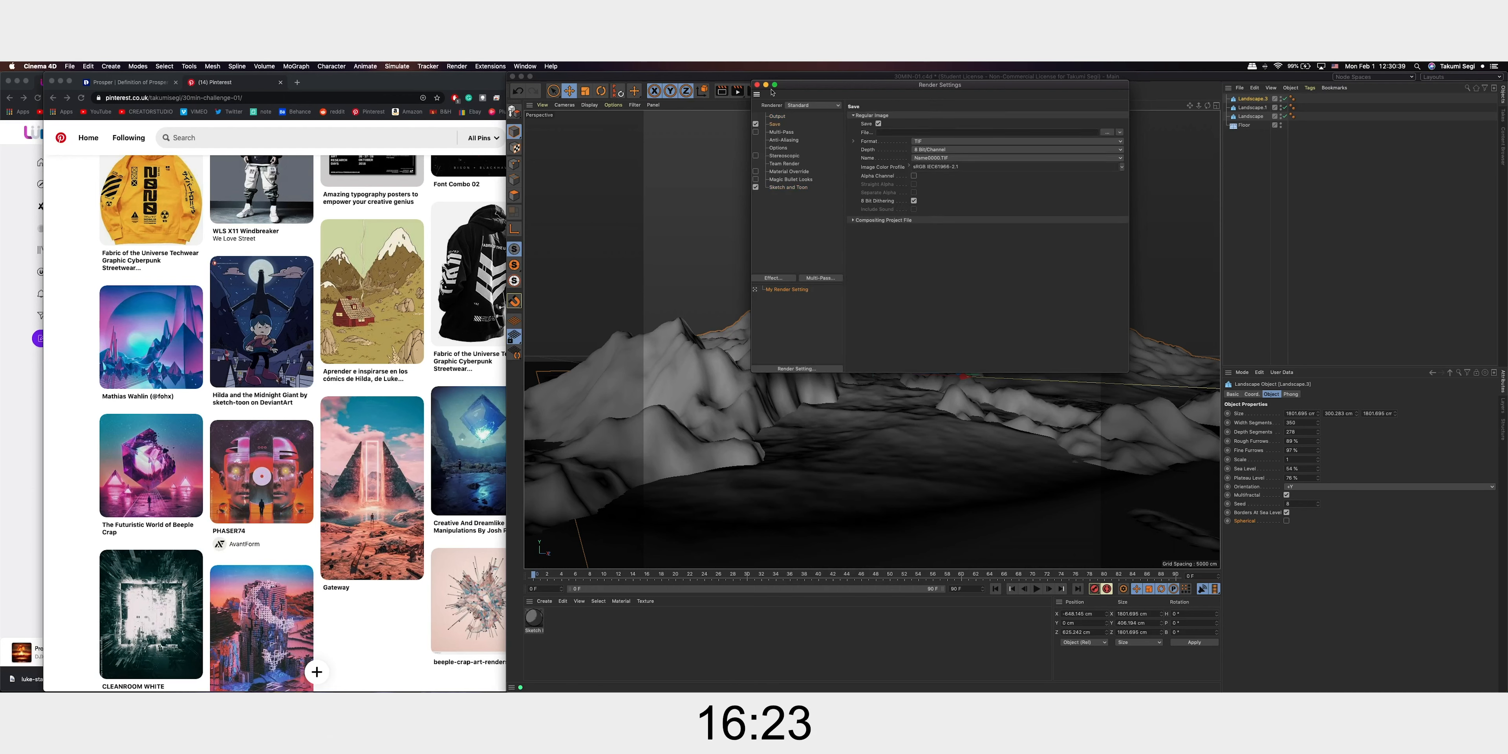
Close the render settings and create a new standard material, opening its colour settings for review
left_click(756, 84)
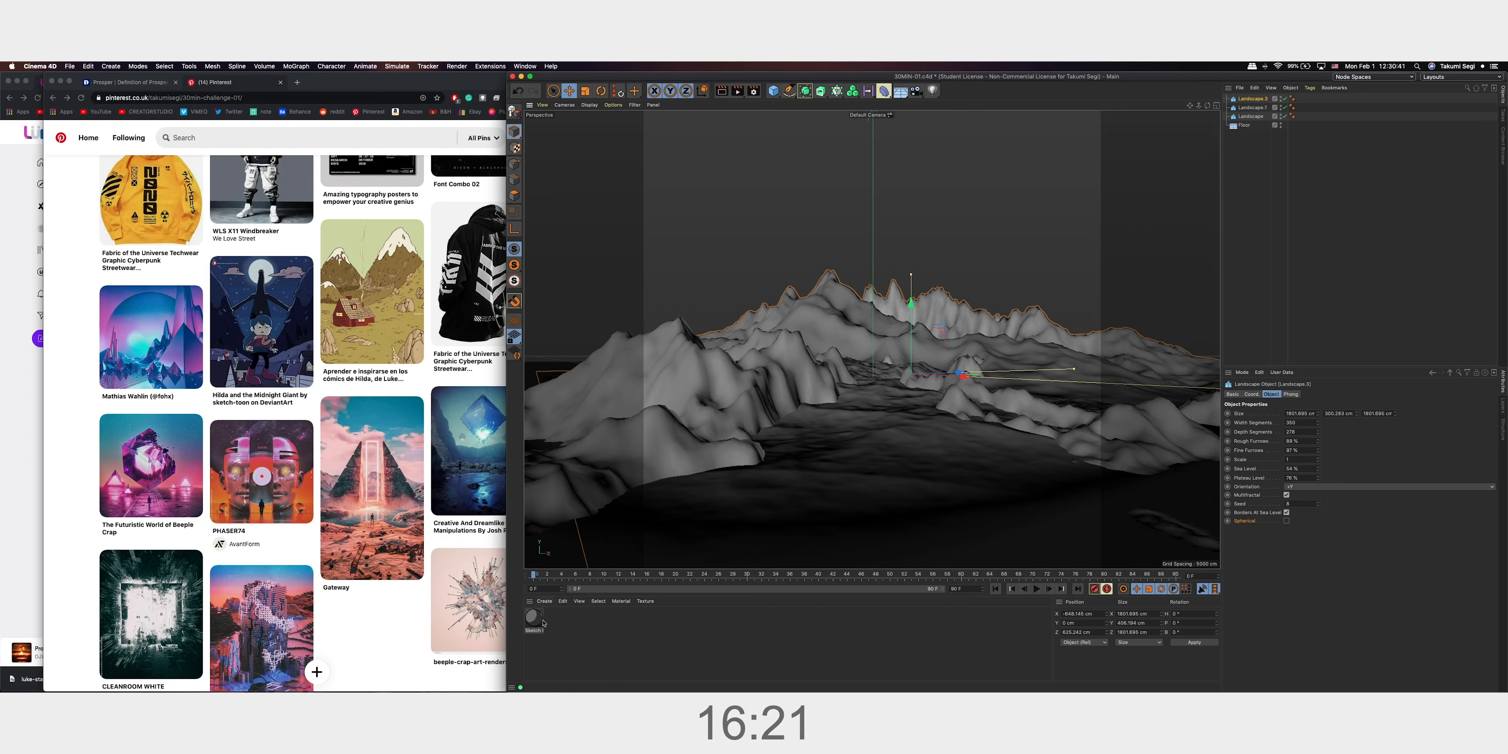
left_click(574, 629)
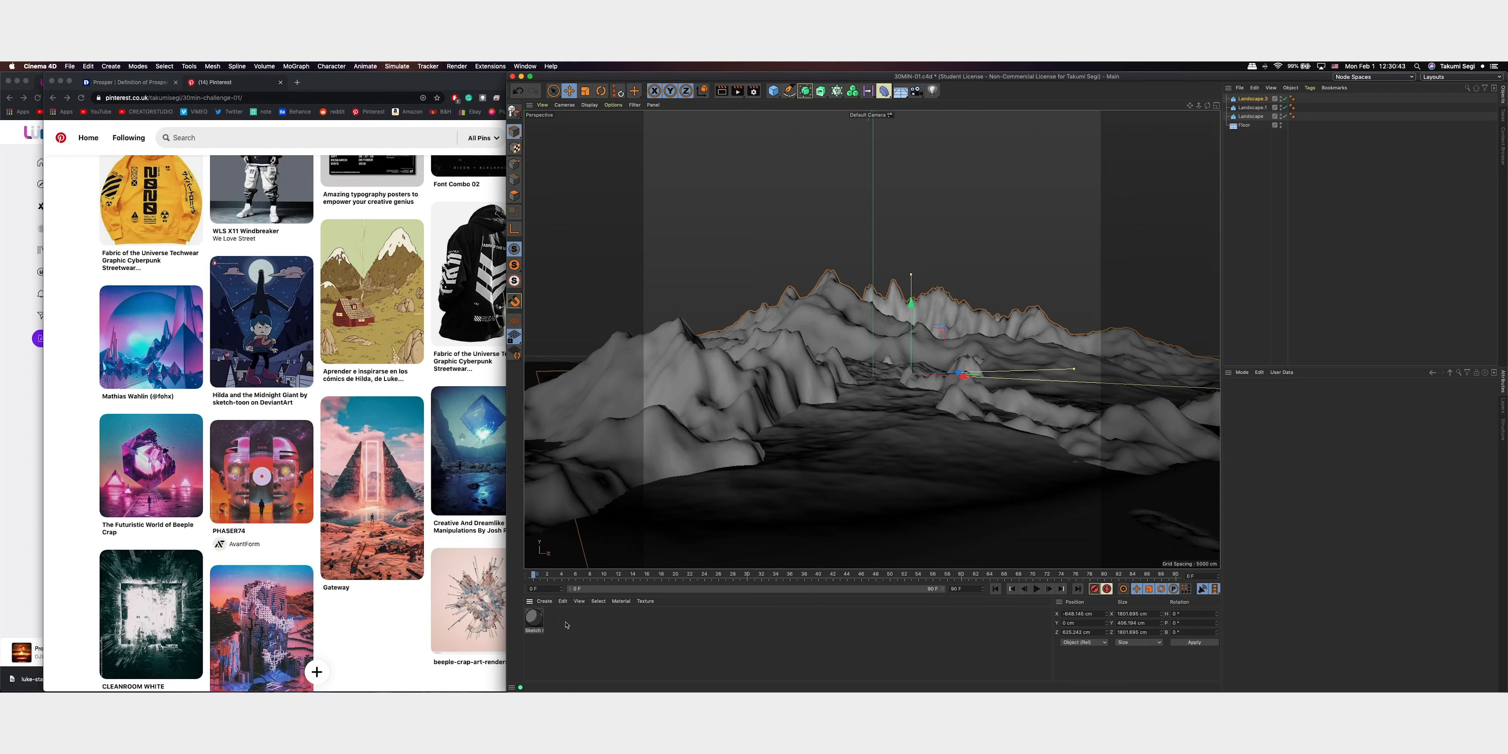
double_click(566, 625)
double_click(534, 618)
left_click(367, 175)
left_click(386, 185)
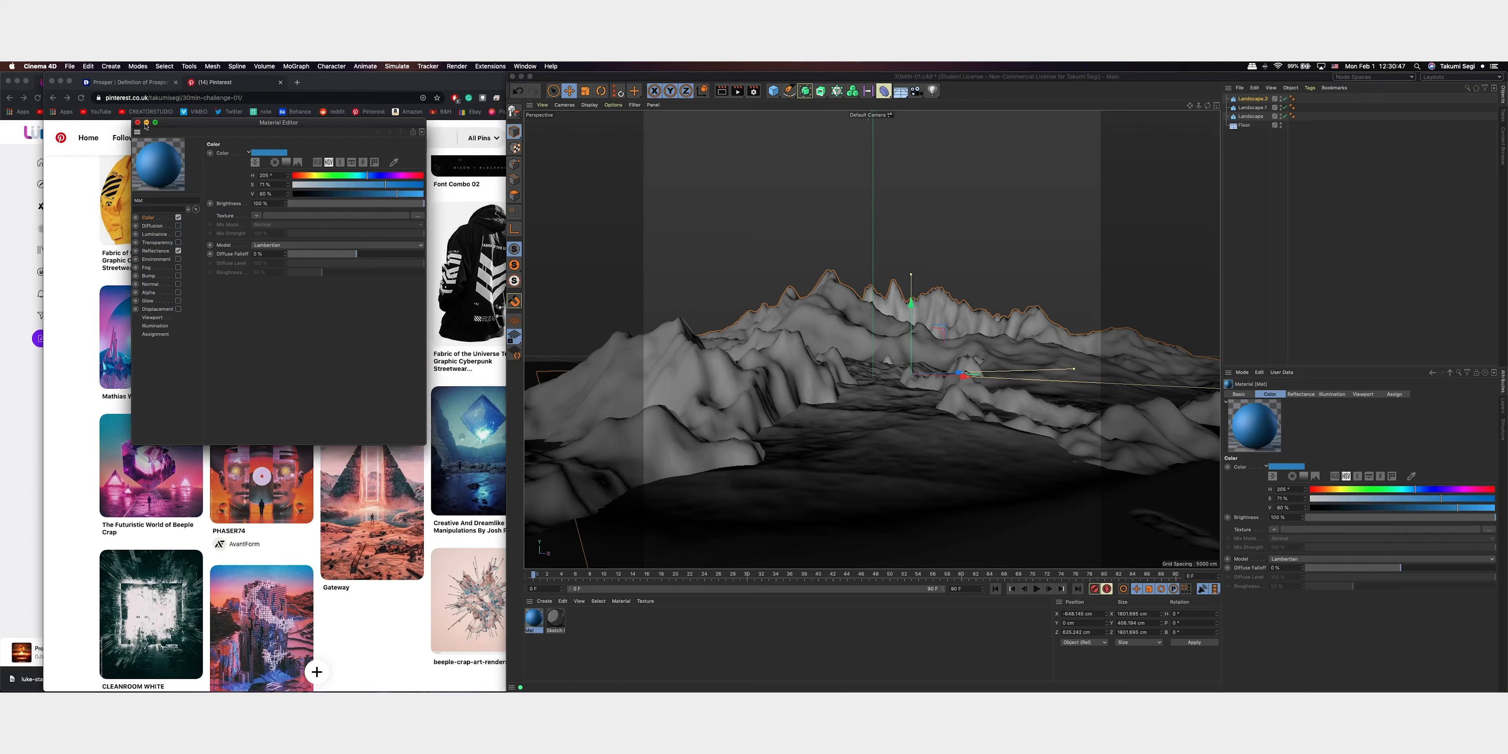
left_click(146, 123)
left_click(726, 633)
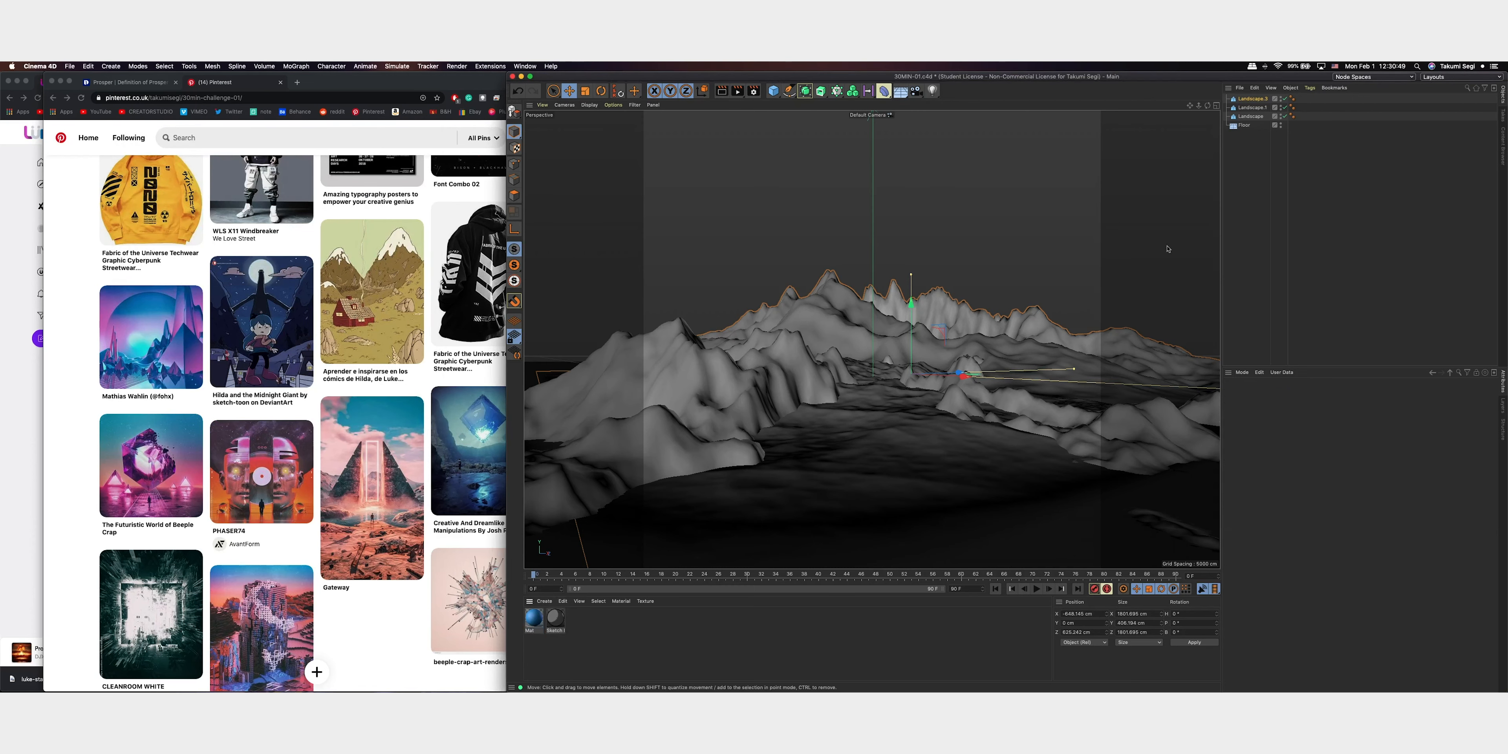
Enable Alpha Channel and Straight Alpha in the image save options of the render settings
left_click(755, 92)
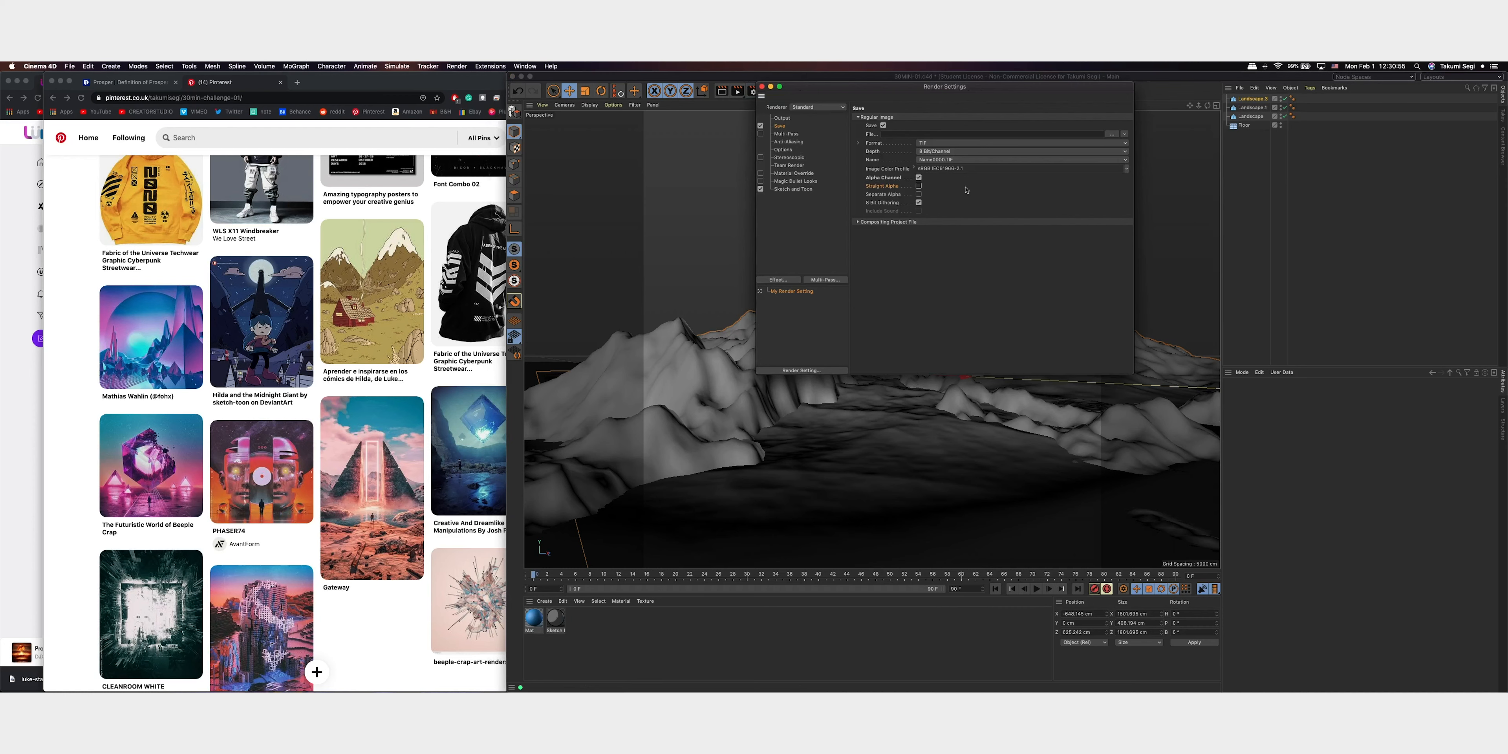
left_click(761, 87)
left_click(1383, 200)
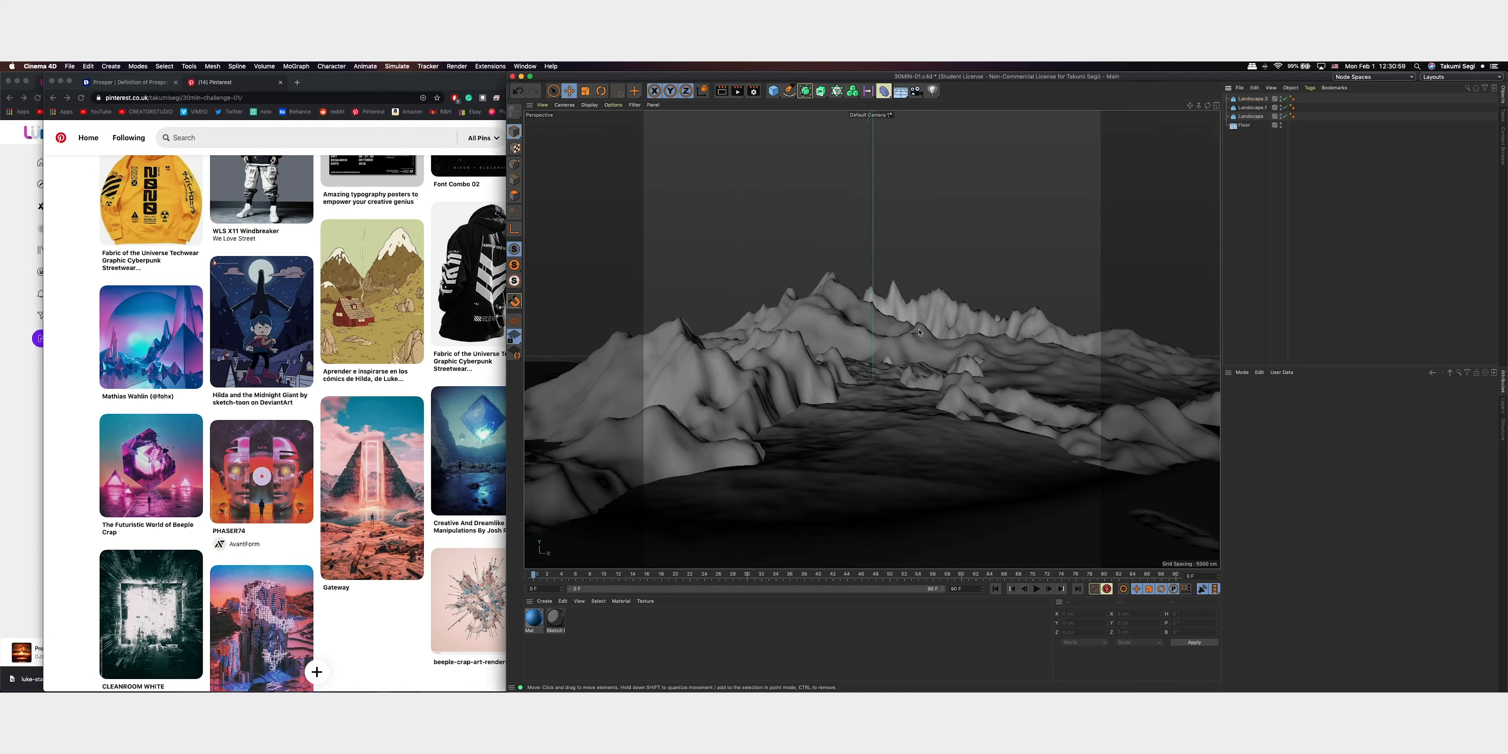
Add a camera, look through it and set its focal length to 24 mm
left_click(915, 93)
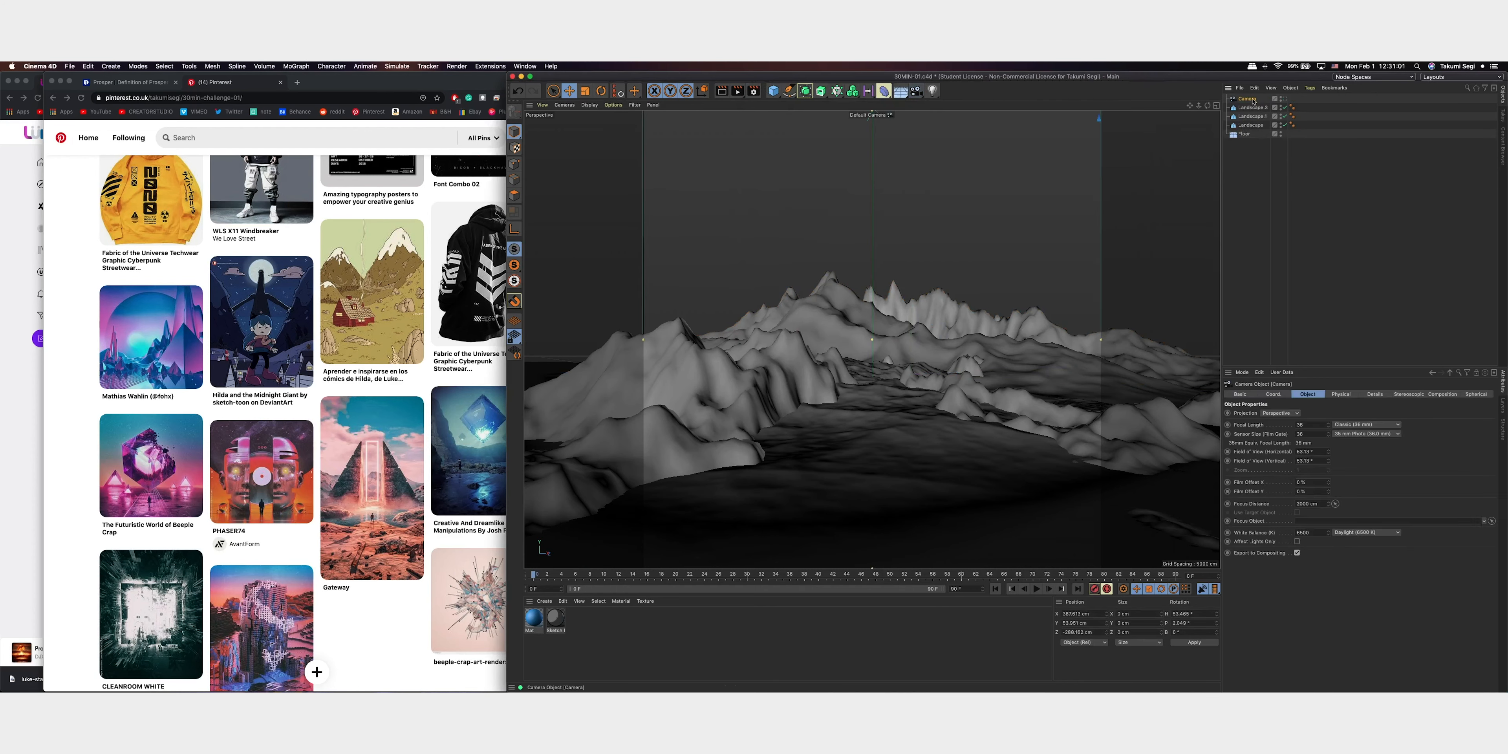
left_click(1285, 99)
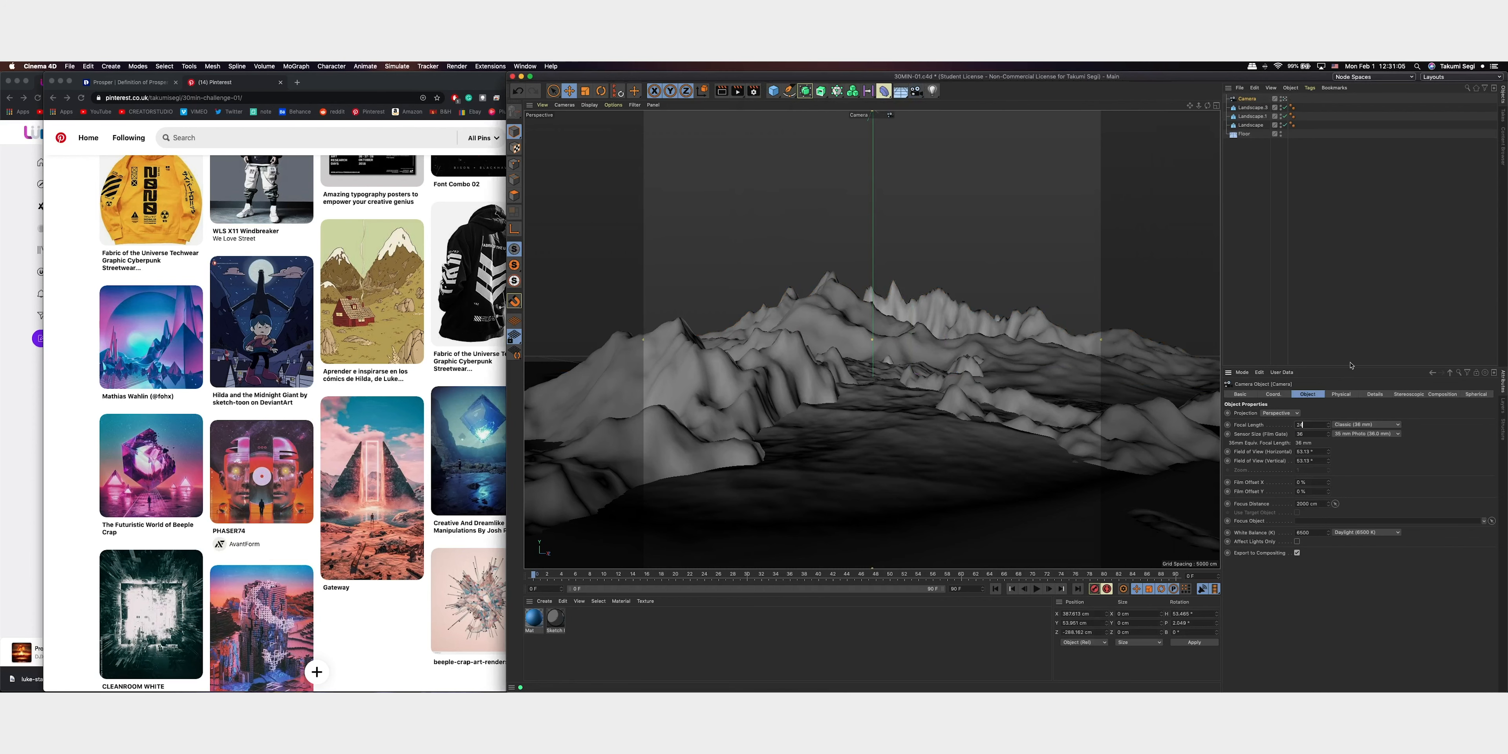
type("24")
key("Return")
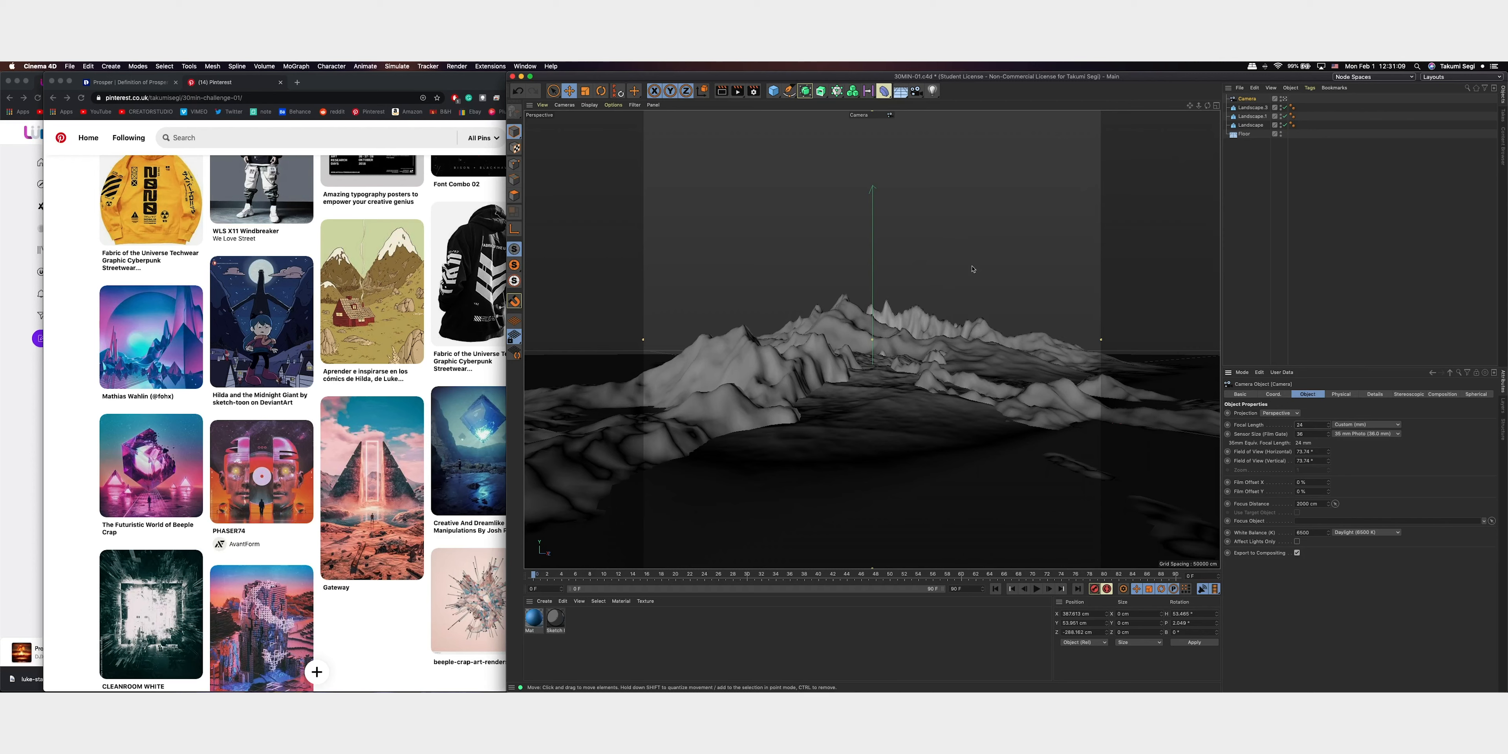
Reposition and tilt the camera to frame the mountain range from a higher viewpoint over the foreground ridges
scroll(955, 331, "up", 10)
scroll(956, 331, "down", 8)
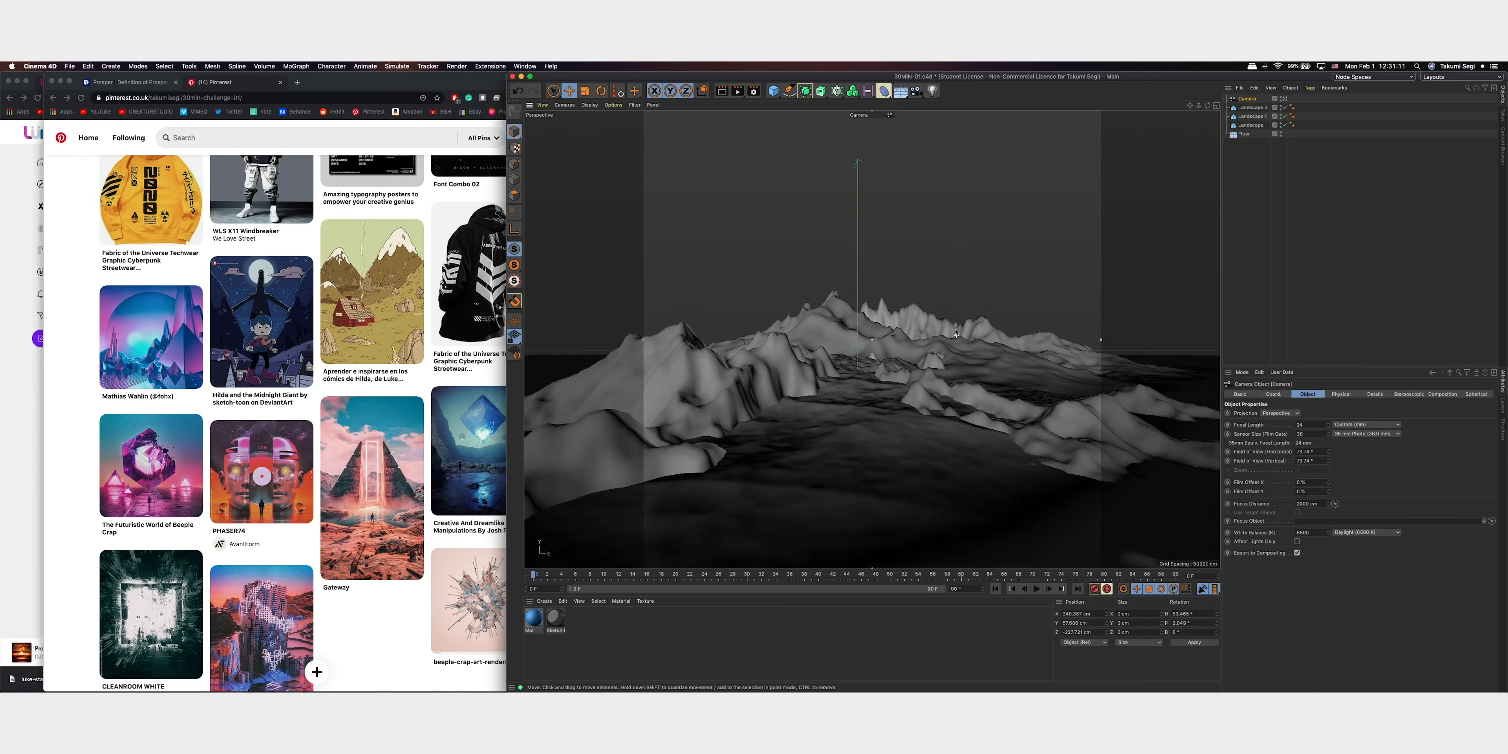
scroll(846, 393, "up", 5)
middle_click_drag(847, 393, 880, 317, "alt")
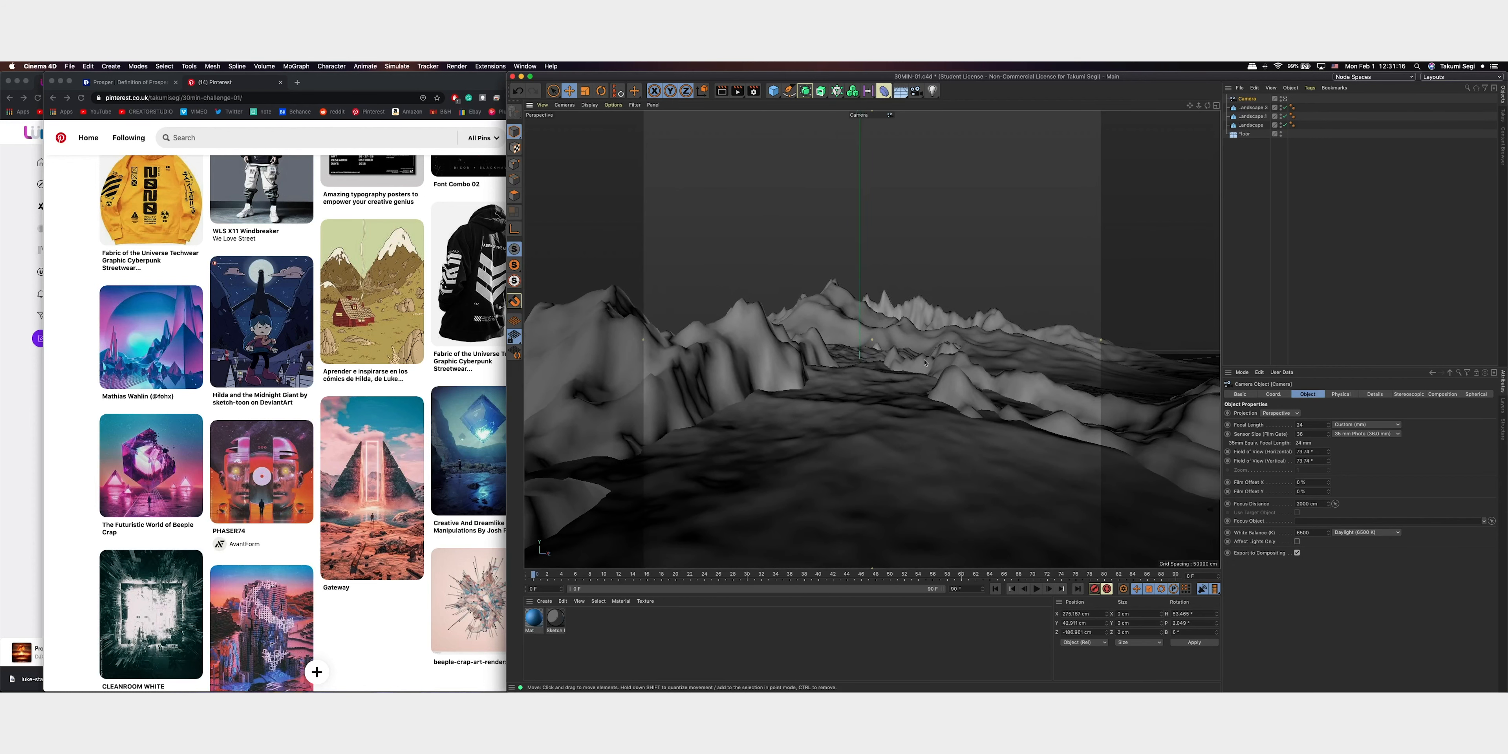
left_click_drag(924, 360, 920, 358, "alt")
middle_click_drag(920, 327, 930, 361, "alt")
left_click_drag(930, 363, 1033, 307, "alt")
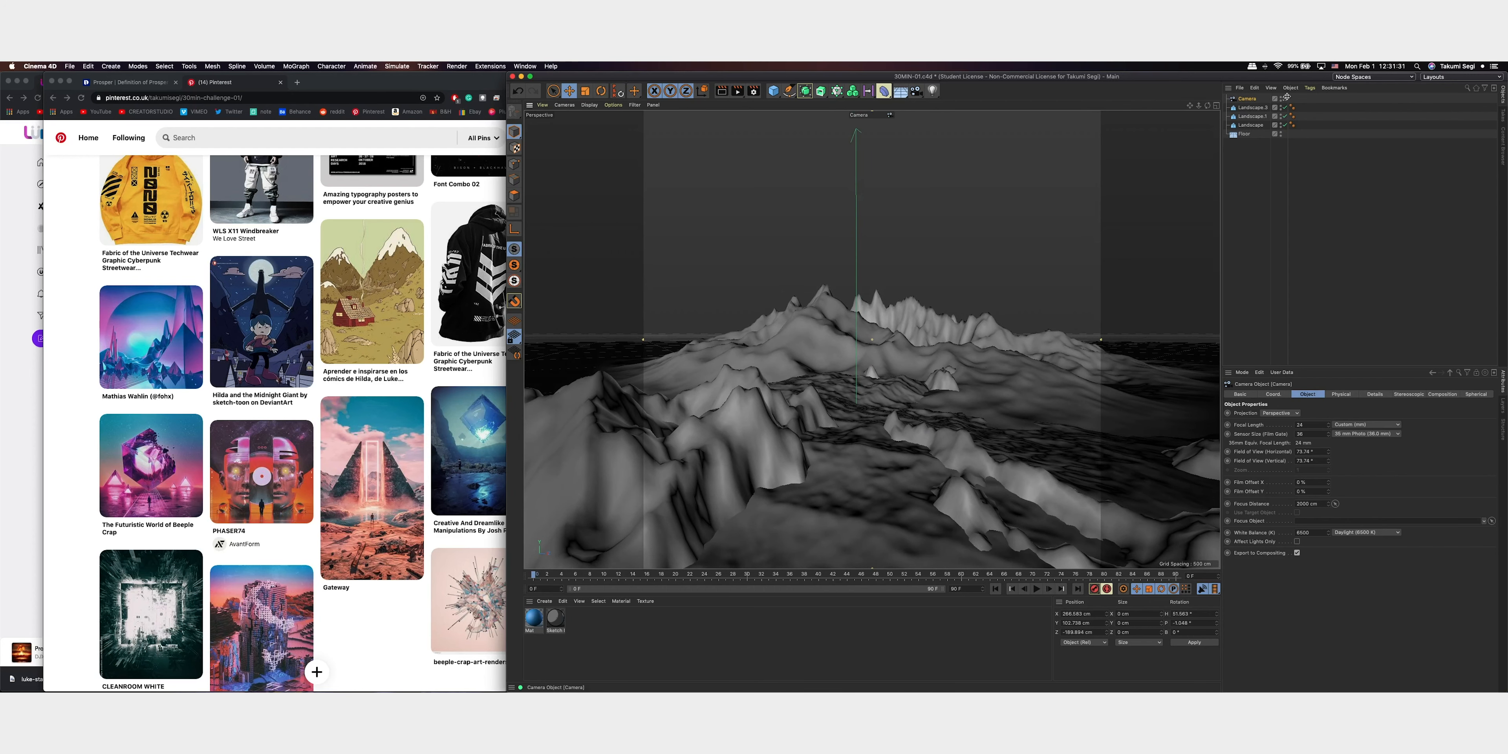
Leave the camera view, duplicate the camera together with the large rear landscape, and return to the original camera's view
left_click(1286, 96)
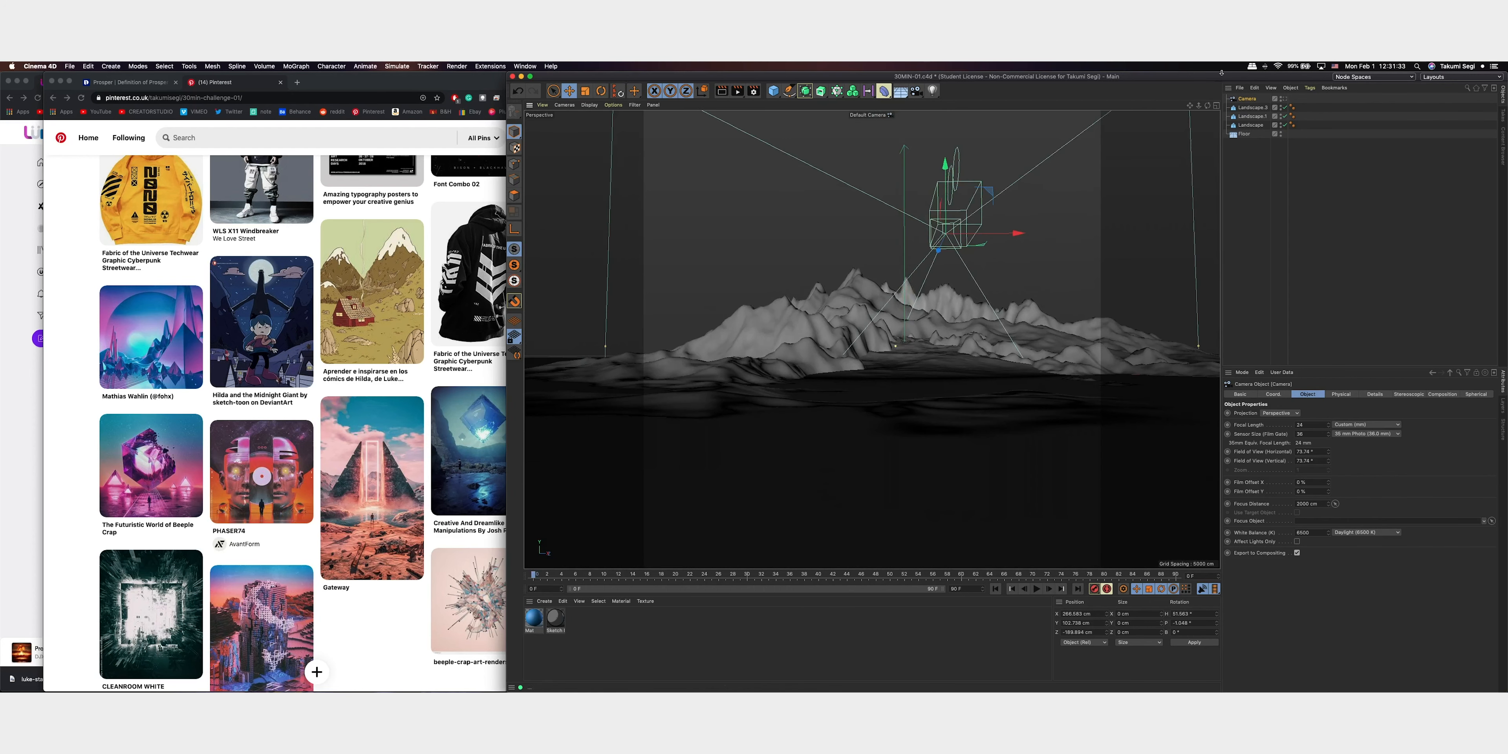
left_click_drag(1042, 176, 960, 304, "alt")
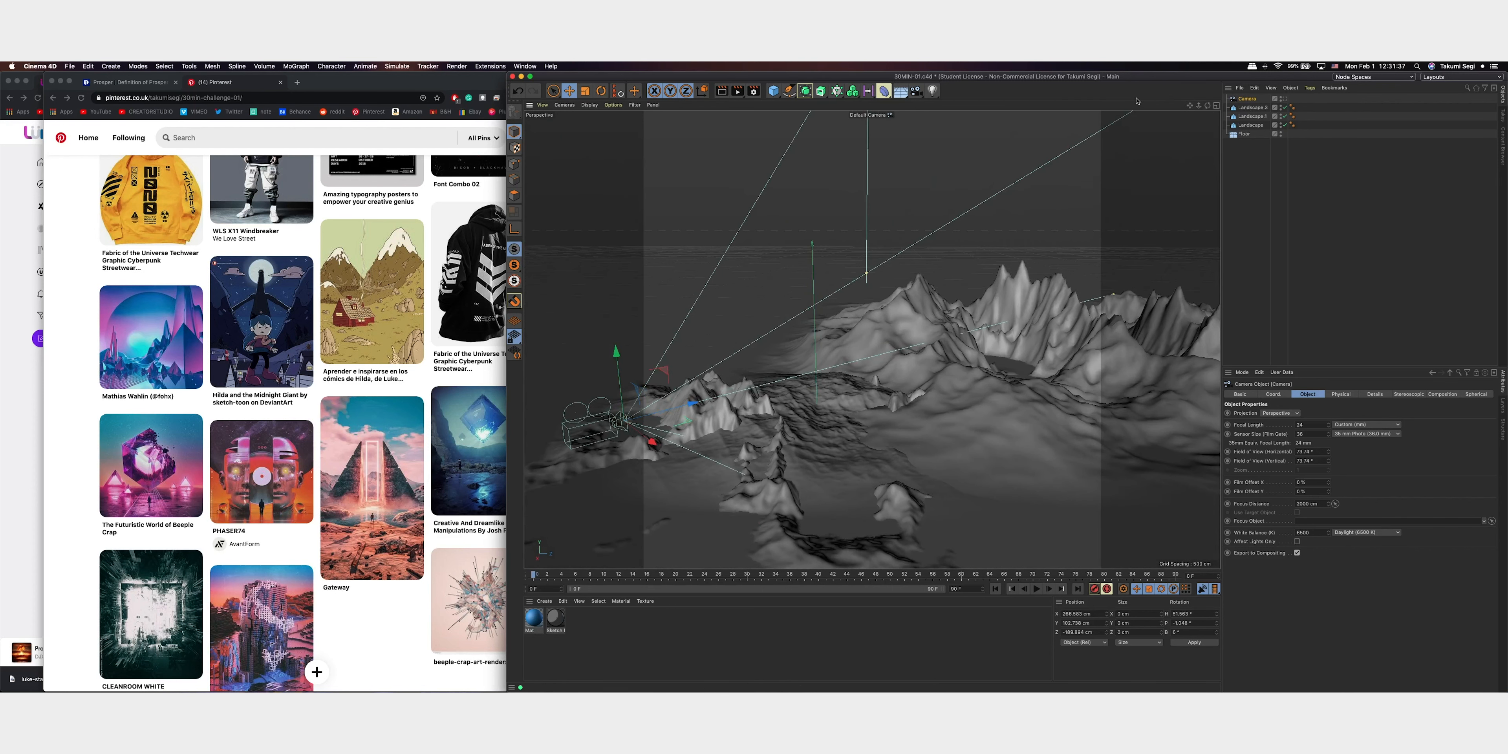
left_click_drag(1250, 107, 1283, 103)
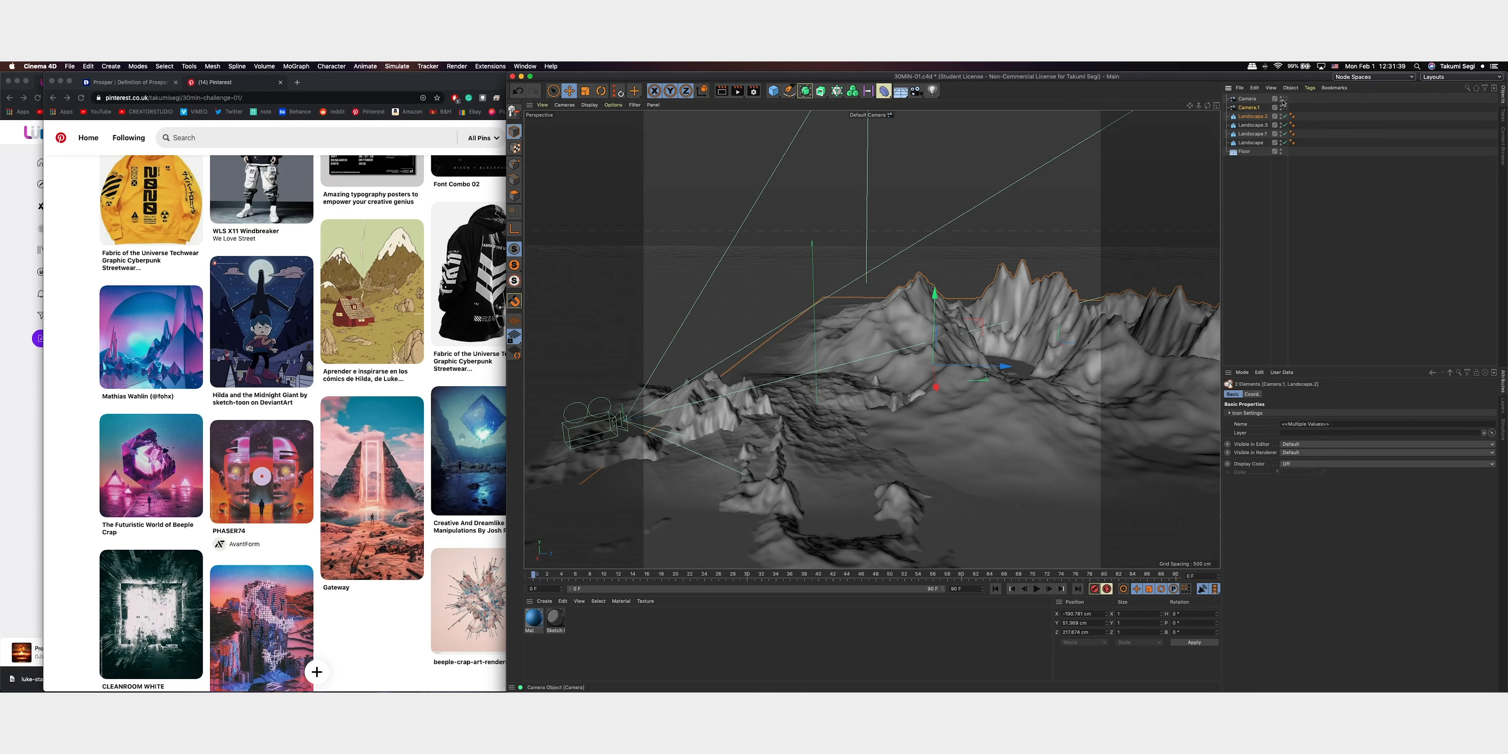
left_click(1287, 101)
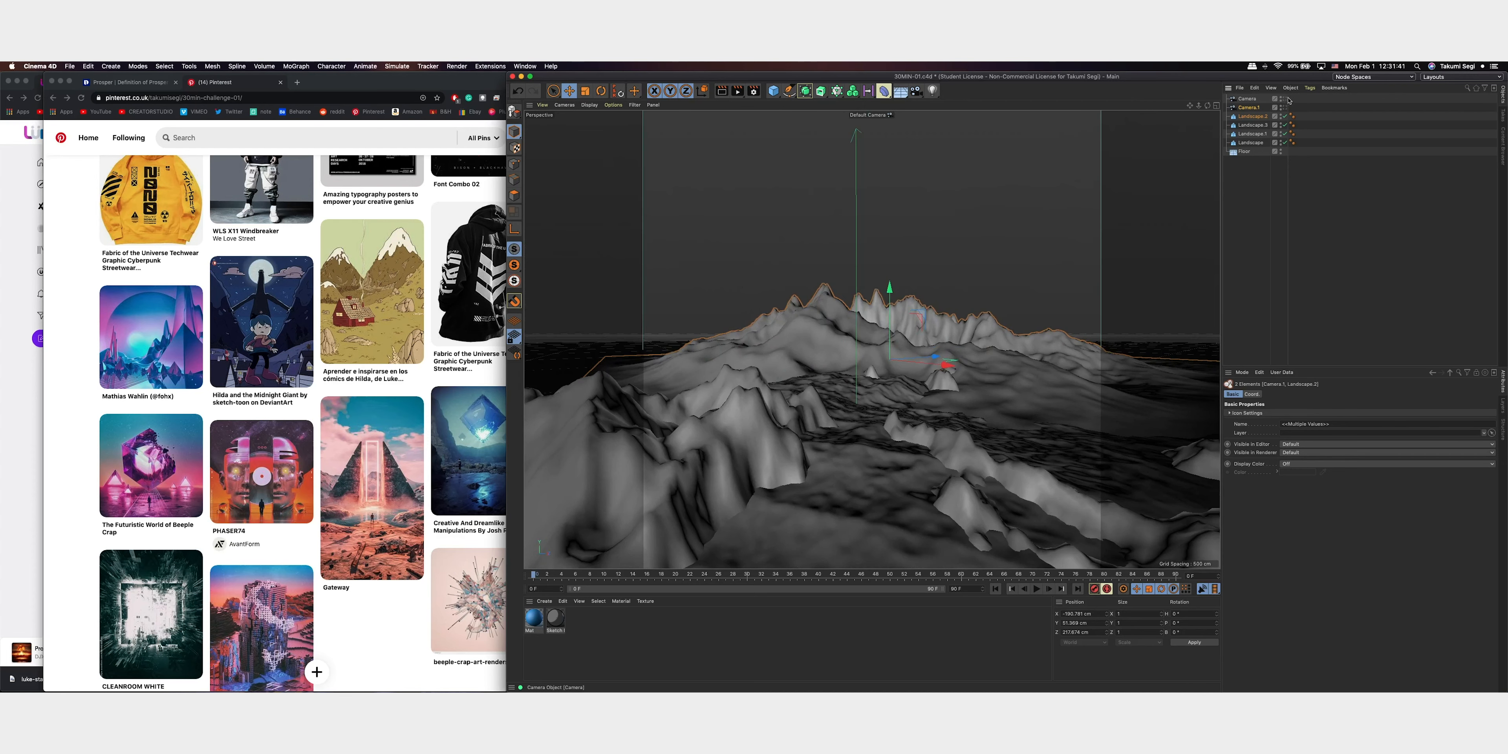
Scale the duplicated rear landscape up slightly and rotate its heading to about -109°
left_click(1253, 116)
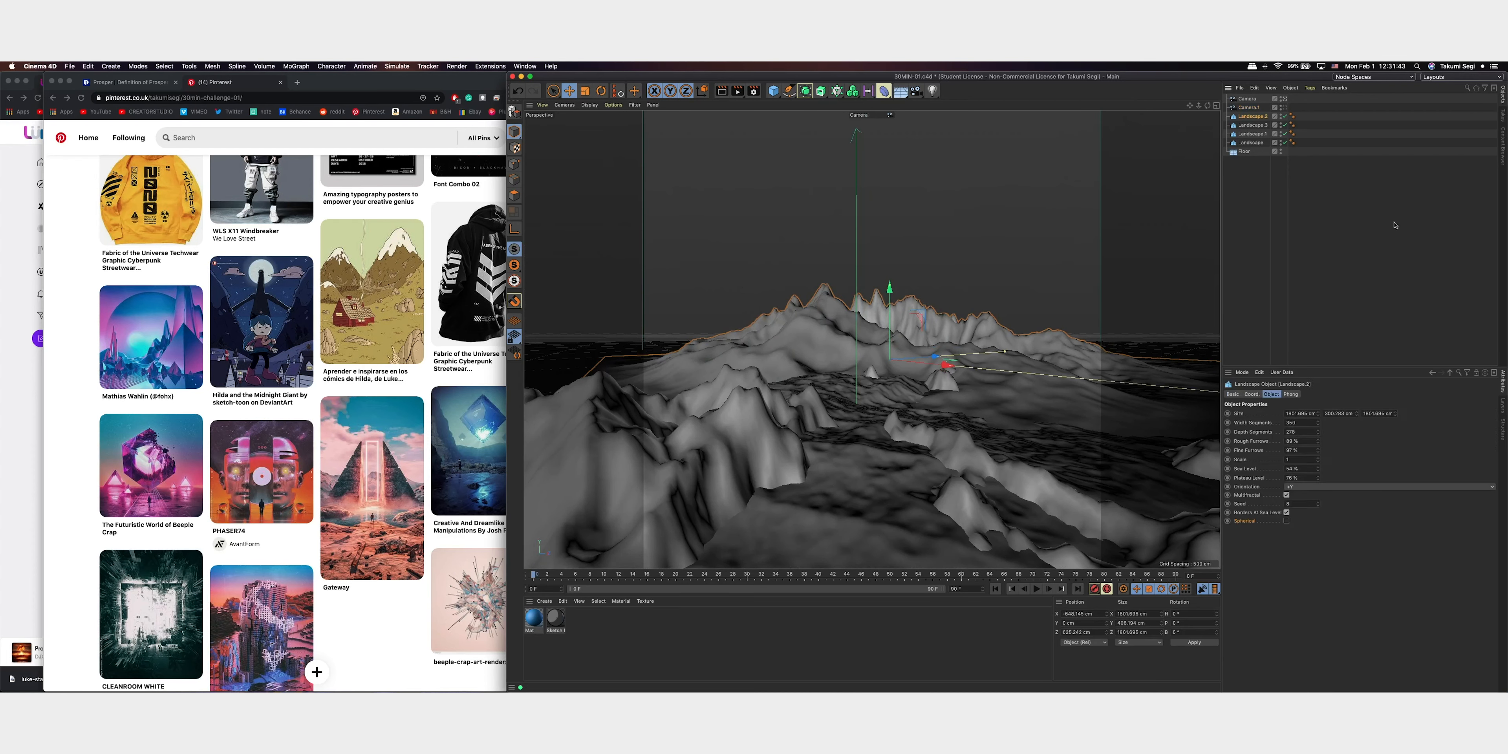
key("t")
mouse_move(1028, 276)
left_mouse_down()
mouse_move(1071, 260)
mouse_move(982, 275)
mouse_move(1024, 270)
left_mouse_up()
key("r")
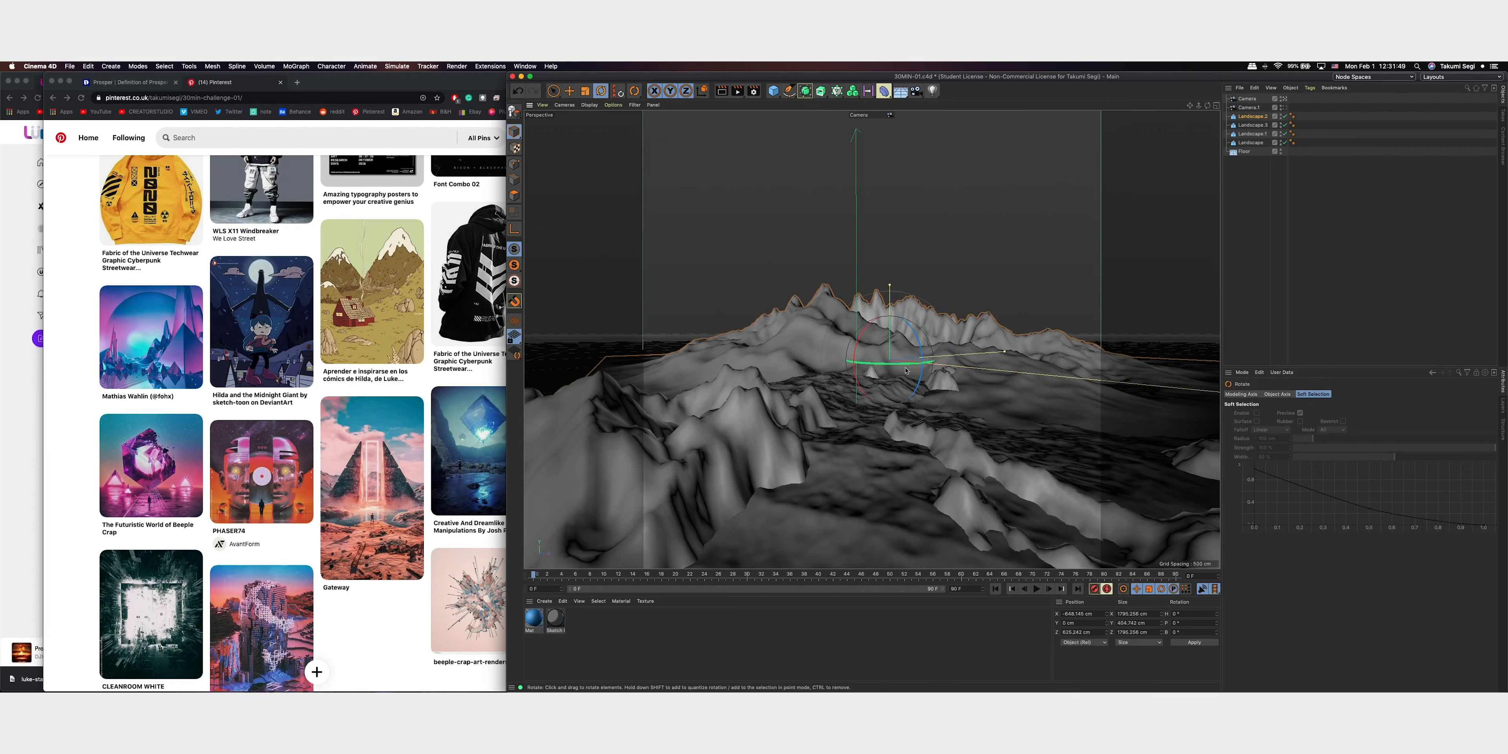
left_click_drag(906, 370, 780, 370)
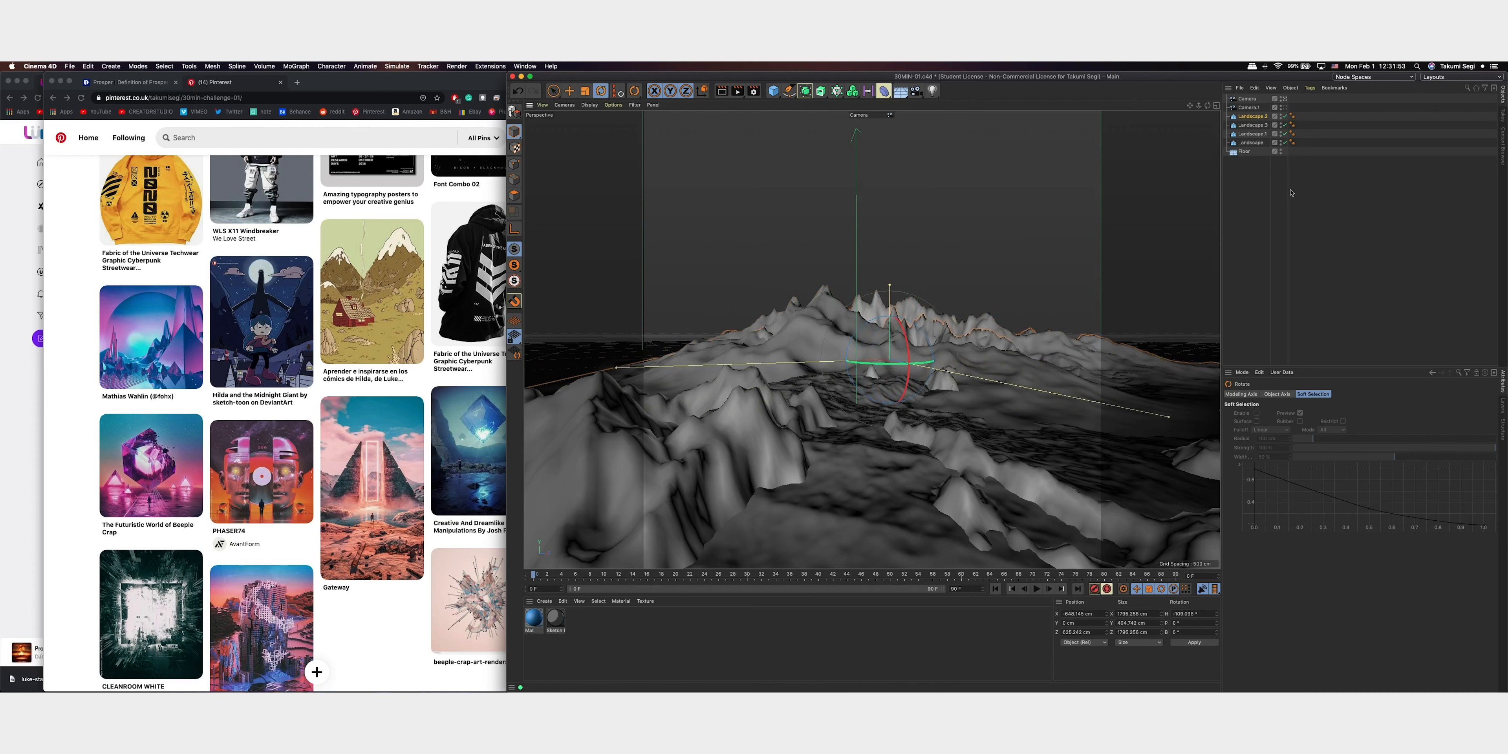
Lower the rotated landscape's height and set its rough furrows to 77%, scale to 2.63, sea level to 73% and plateau level to 14%
left_click(1253, 117)
left_click_drag(1317, 469, 1320, 509)
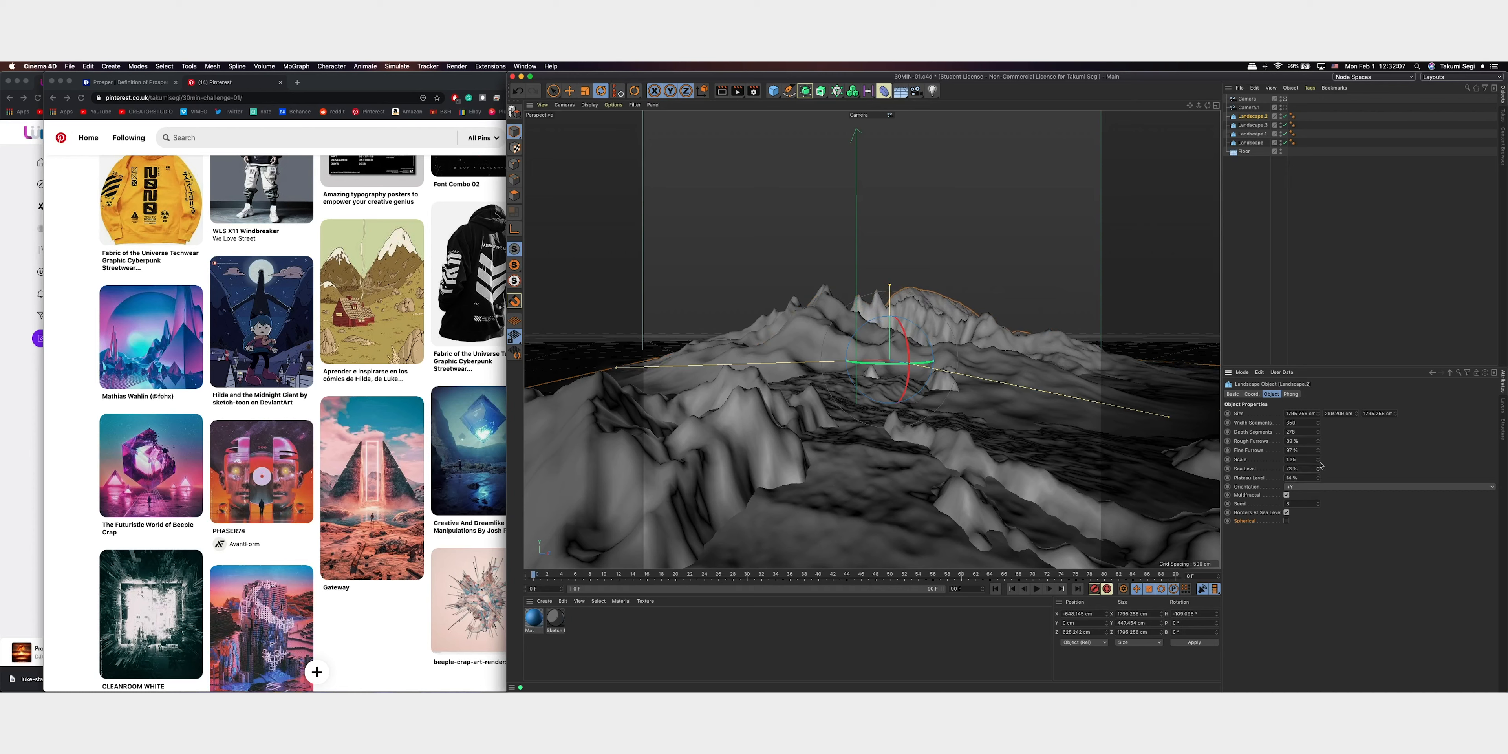
left_click_drag(1320, 459, 1320, 430)
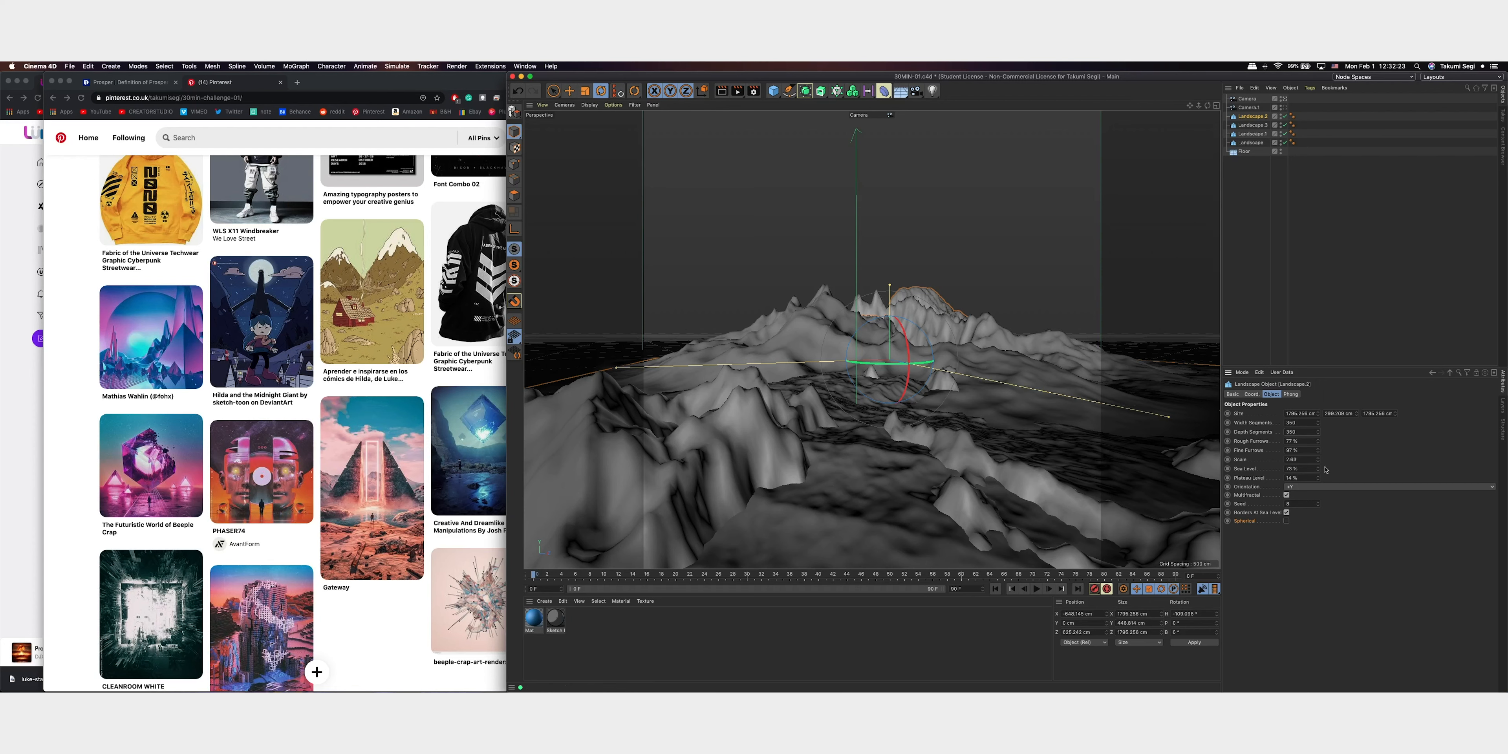
Reshape the duplicated rear landscape with fine furrows at 100%, scale at 1.82 and plateau level at 100%, and adjust its sea level and seed
mouse_move(1320, 479)
left_mouse_down()
mouse_move(1320, 505)
mouse_move(1327, 477)
left_mouse_up()
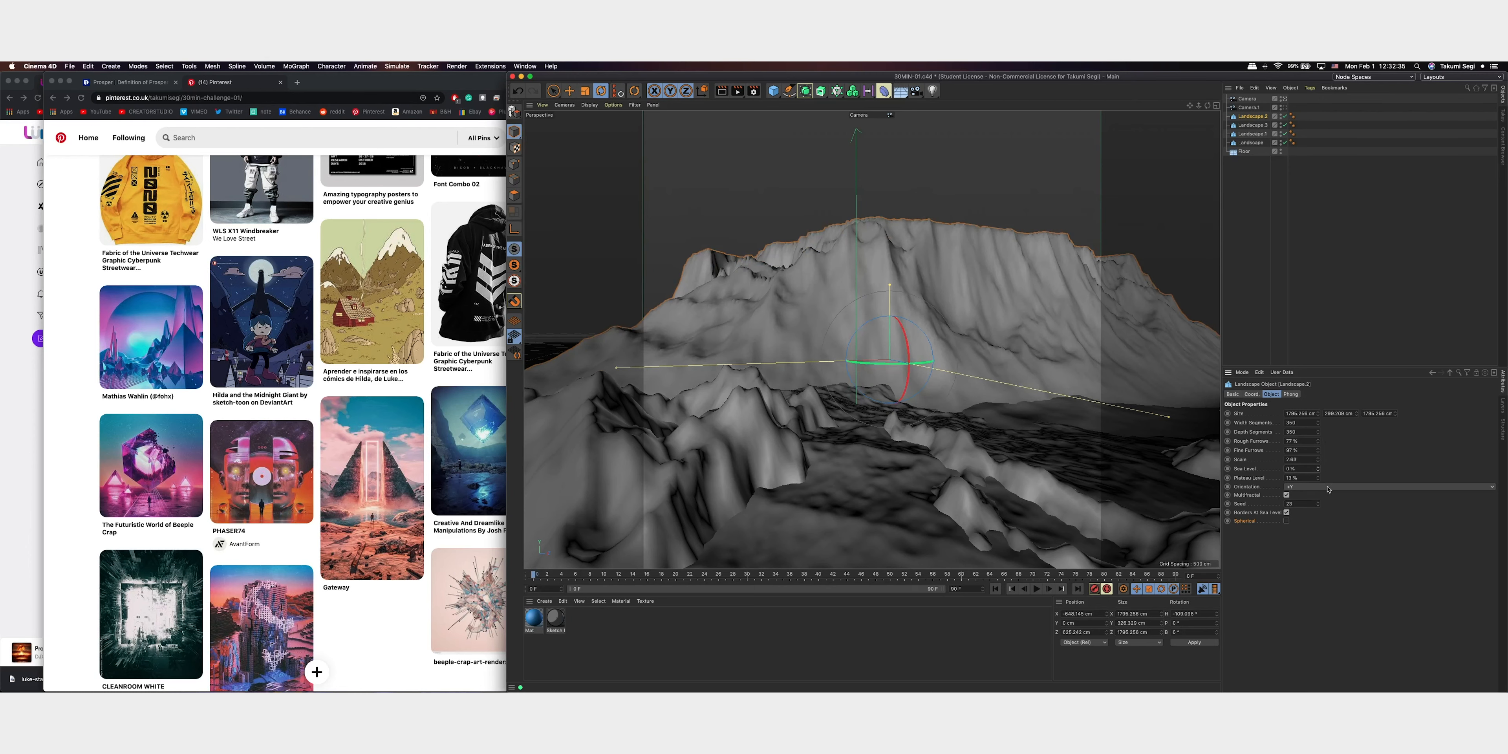
left_click_drag(1328, 489, 1325, 452)
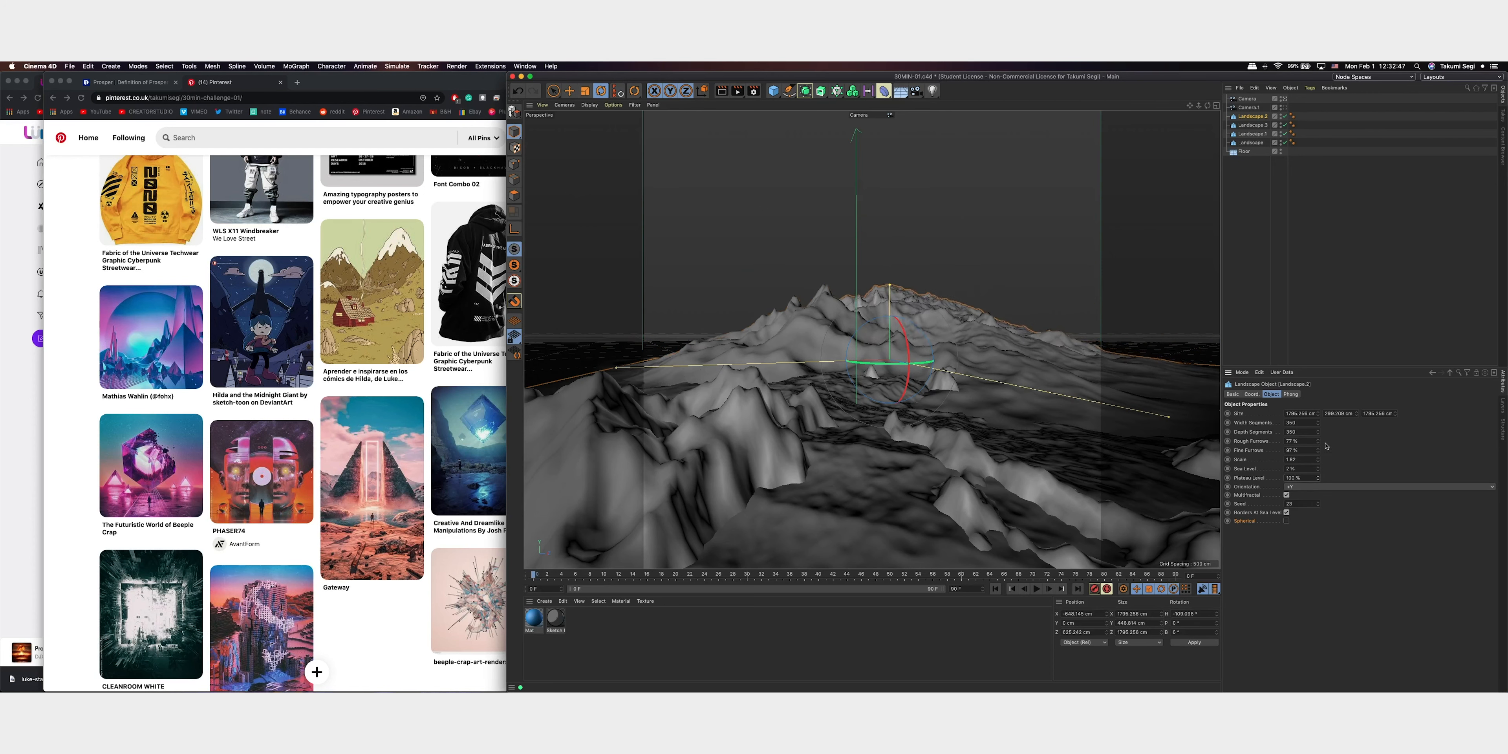
left_click_drag(1320, 478, 1337, 520)
left_click_drag(1326, 457, 1326, 441)
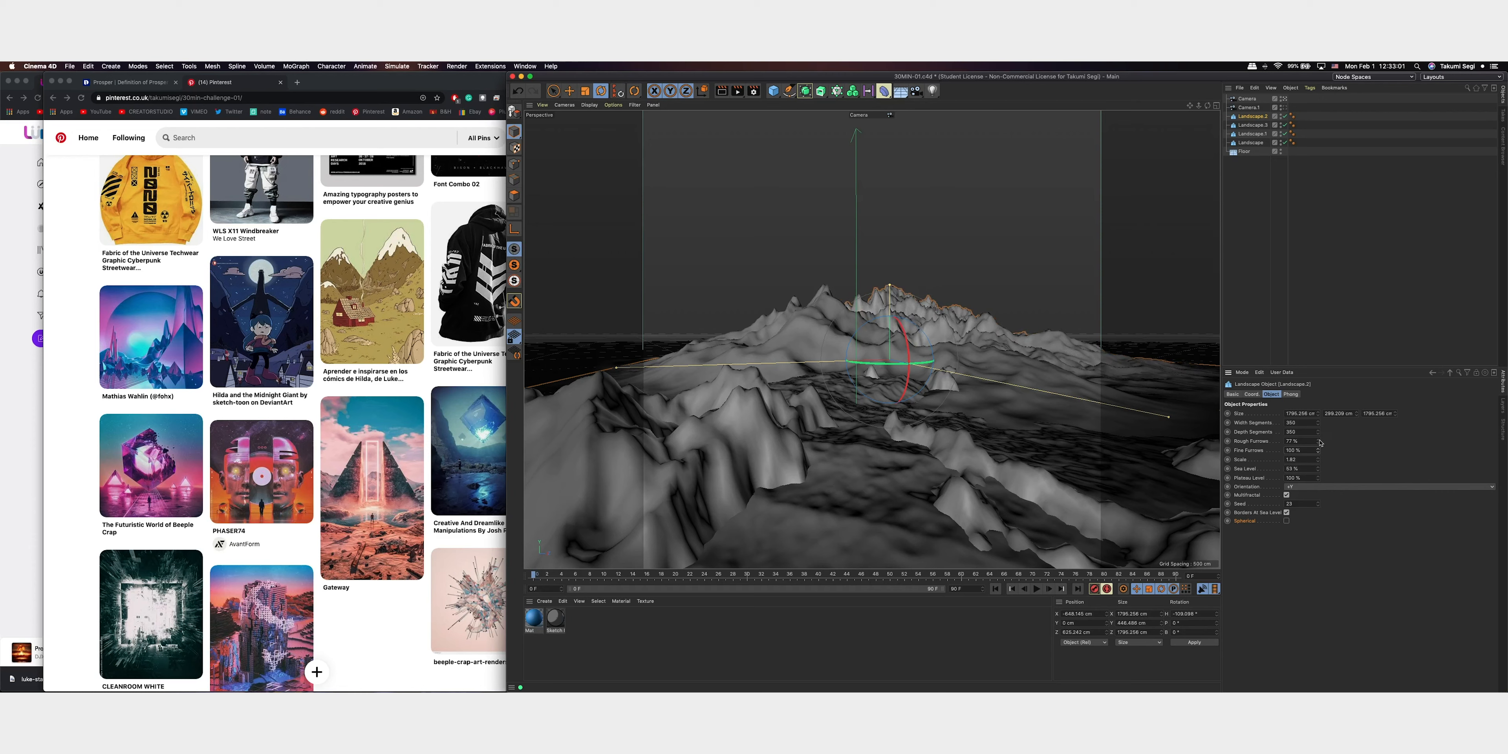
Move the reshaped landscape to the right side of the mountain range and raise its height into tall peaks
key("e")
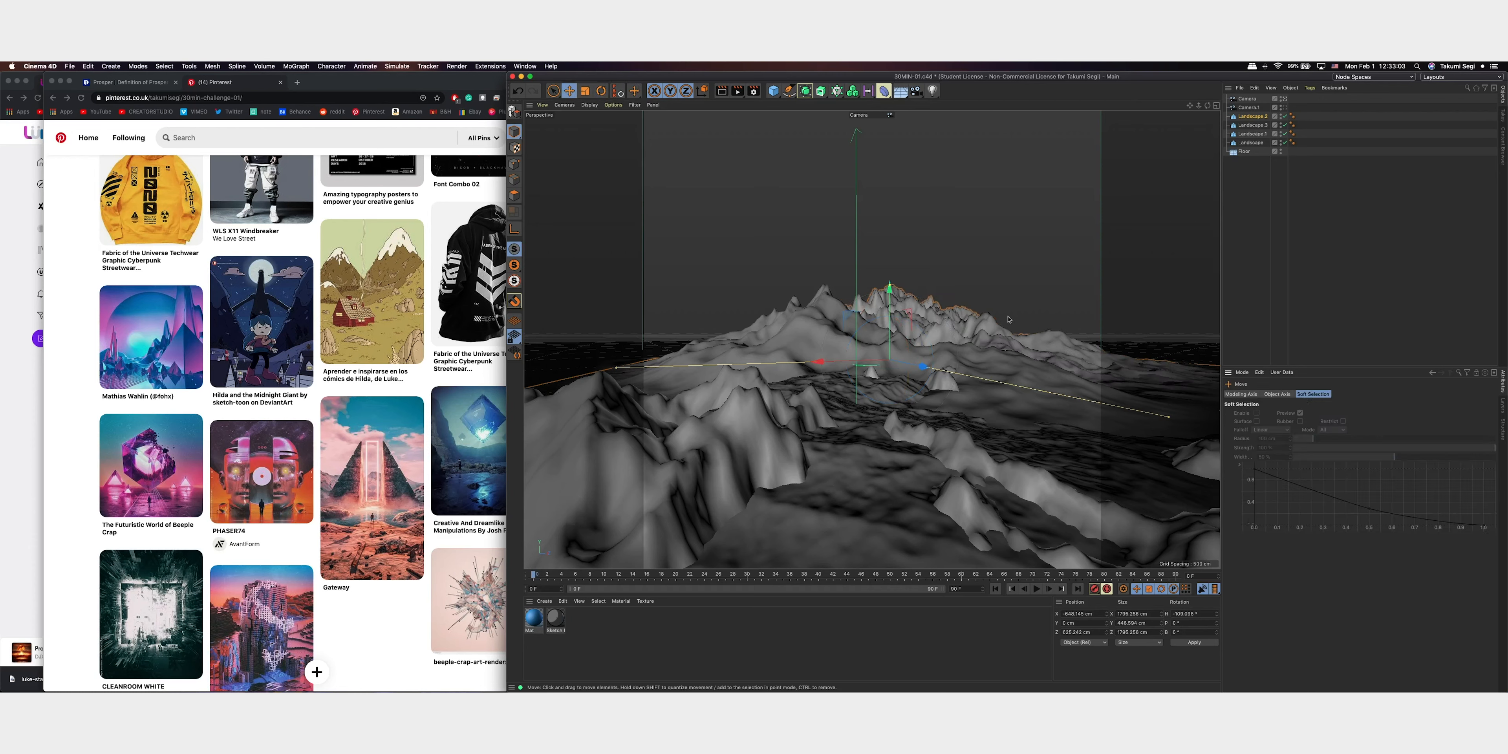
left_click_drag(923, 367, 1045, 391)
left_click_drag(912, 382, 1037, 375)
left_click_drag(1104, 261, 1099, 172)
Duplicate the tall right-hand landscape to the left side of the valley and rotate the copy's heading
left_click_drag(1024, 370, 782, 366)
key("r")
key("e")
Delete the duplicate camera and restore the view through the original camera
mouse_move(724, 220)
left_mouse_down()
mouse_move(734, 127)
mouse_move(709, 198)
left_mouse_up()
left_click(1284, 109)
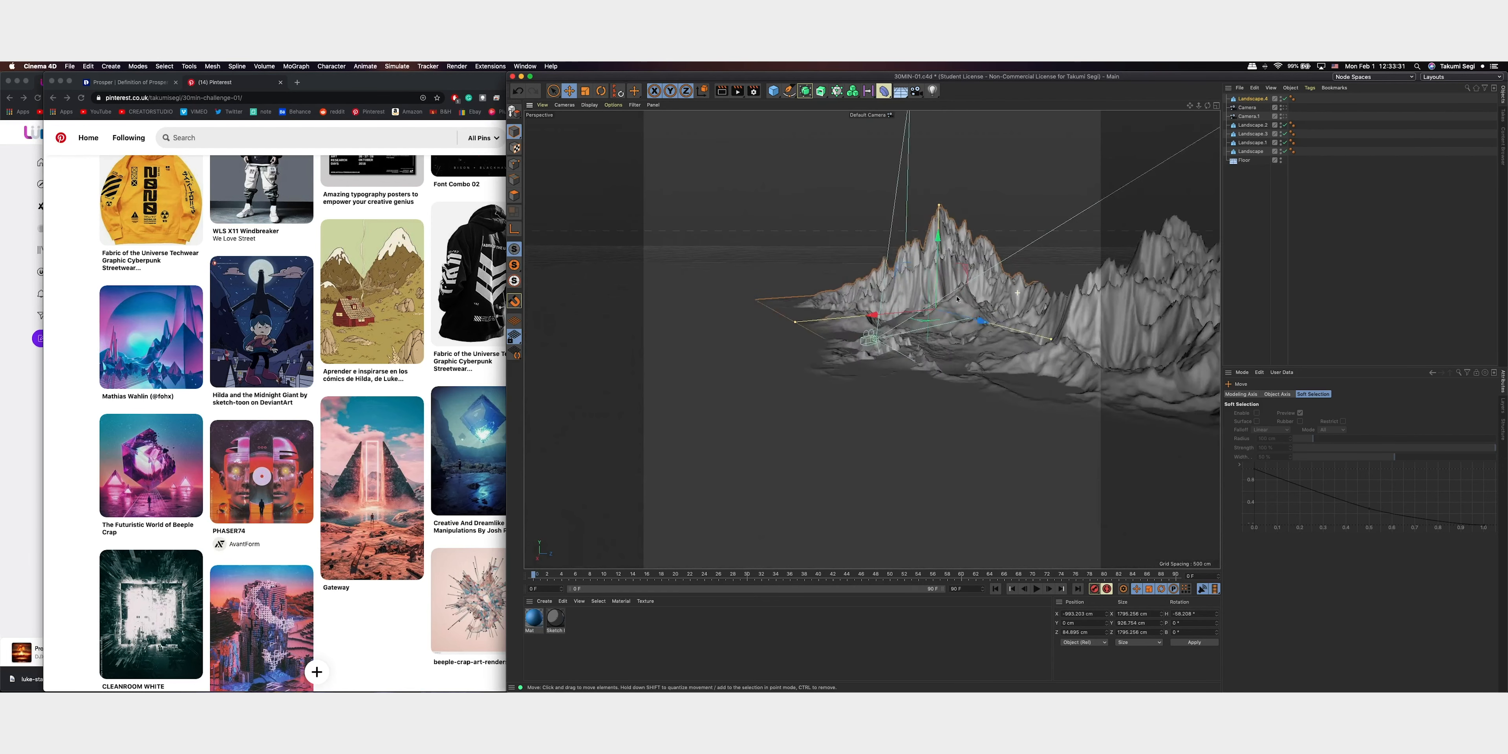
left_click(1285, 107)
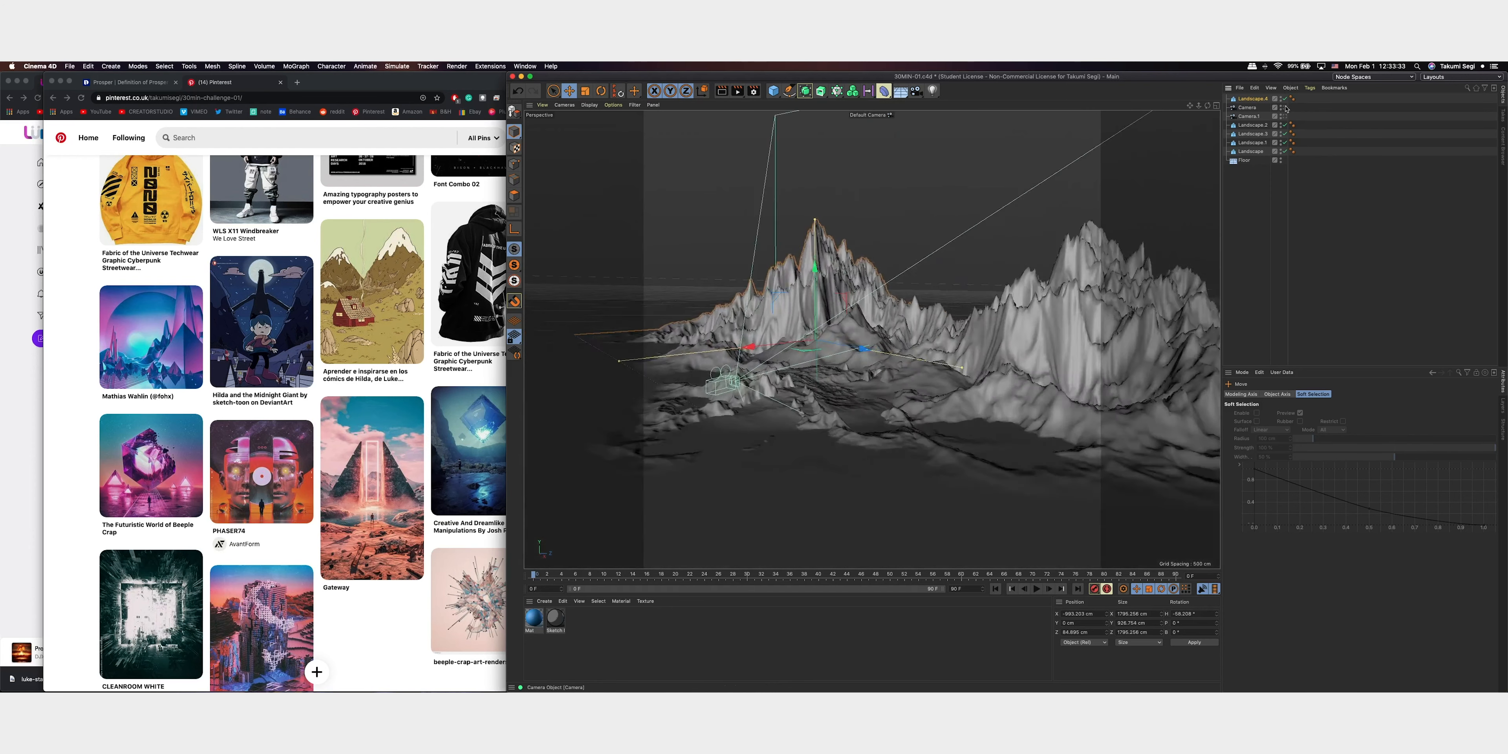
left_click(732, 267)
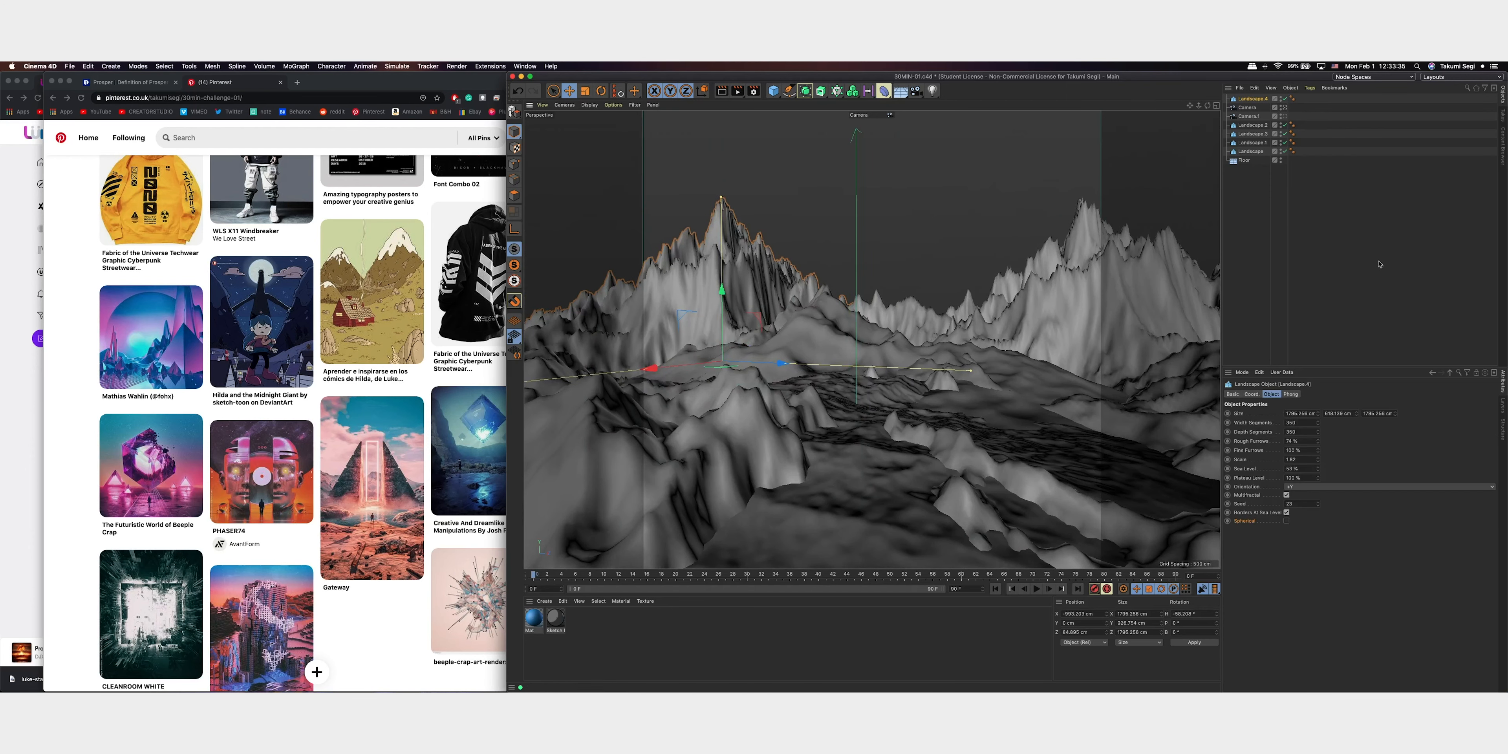
left_click(1248, 108)
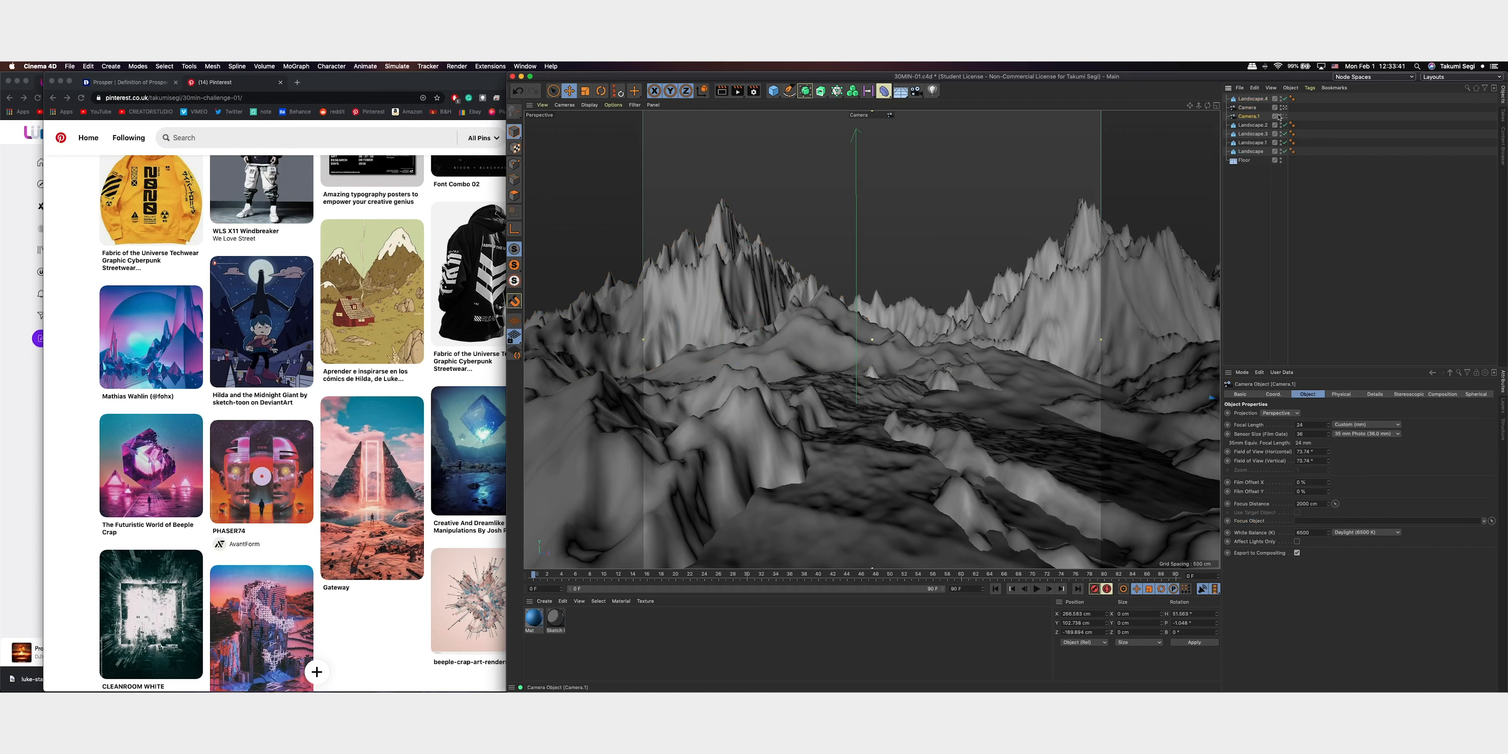
key("Delete")
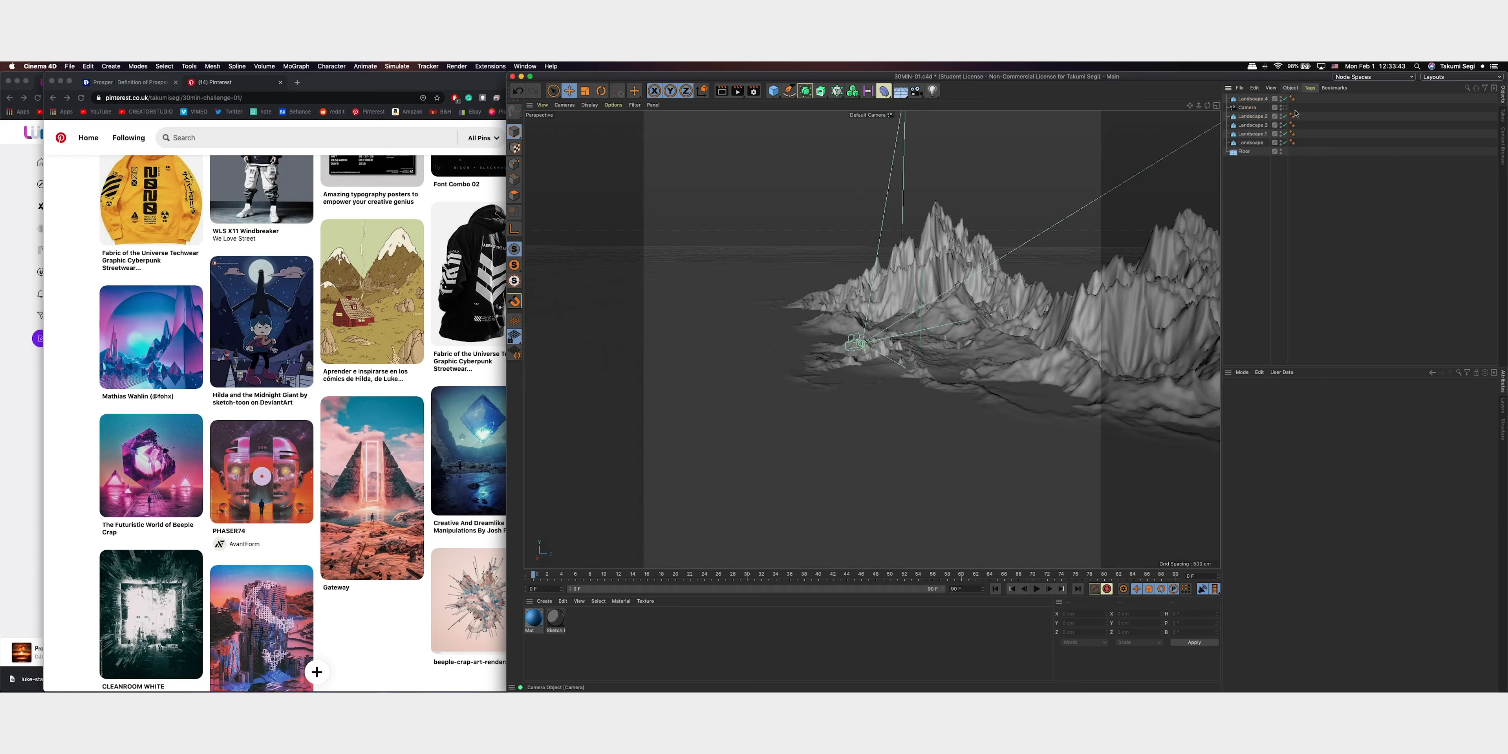
left_click(1283, 107)
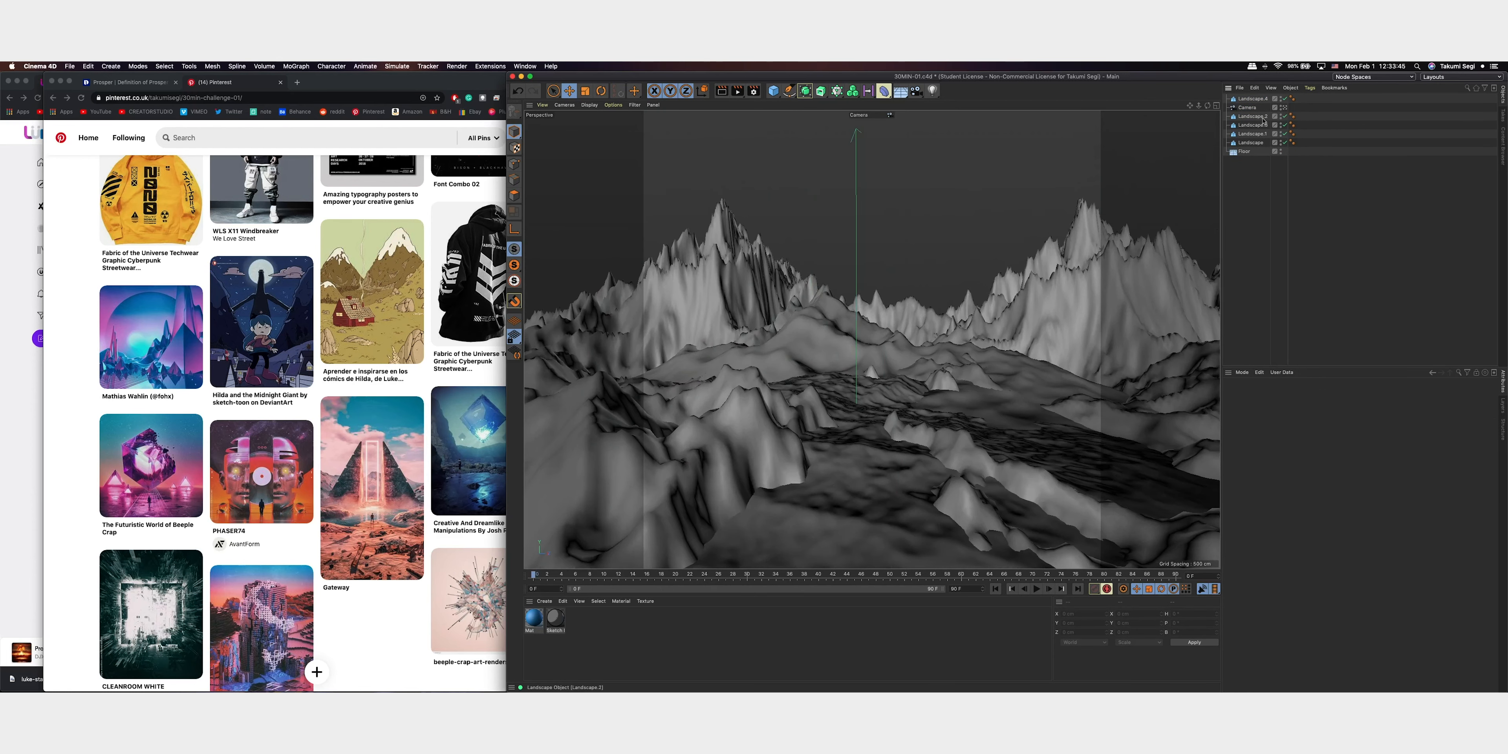
Place the left landscape below the camera in the object hierarchy and set its rough furrows to 15%, scale to 1.88 and sea level to 10%
left_click(1273, 116)
left_click(1257, 99)
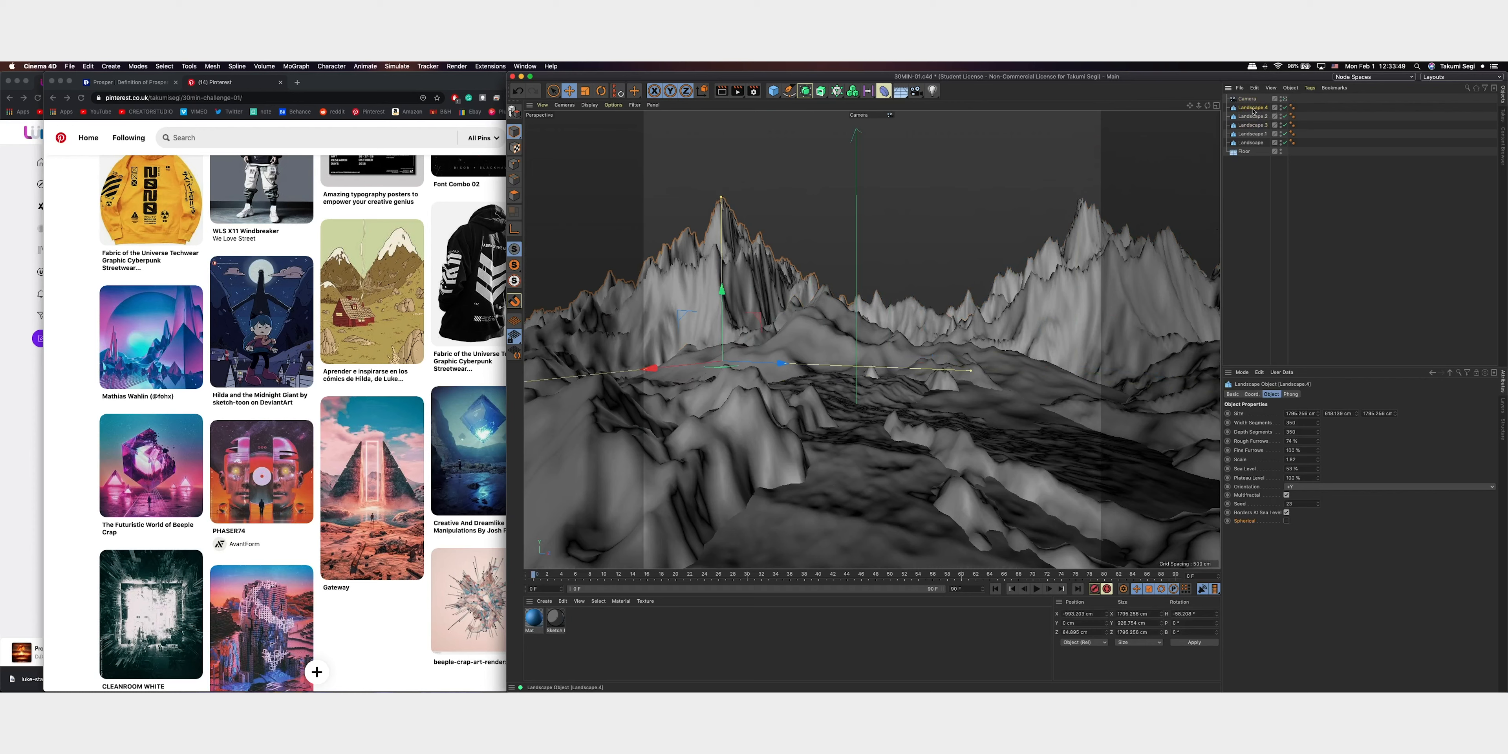
left_click_drag(1319, 444, 1321, 443)
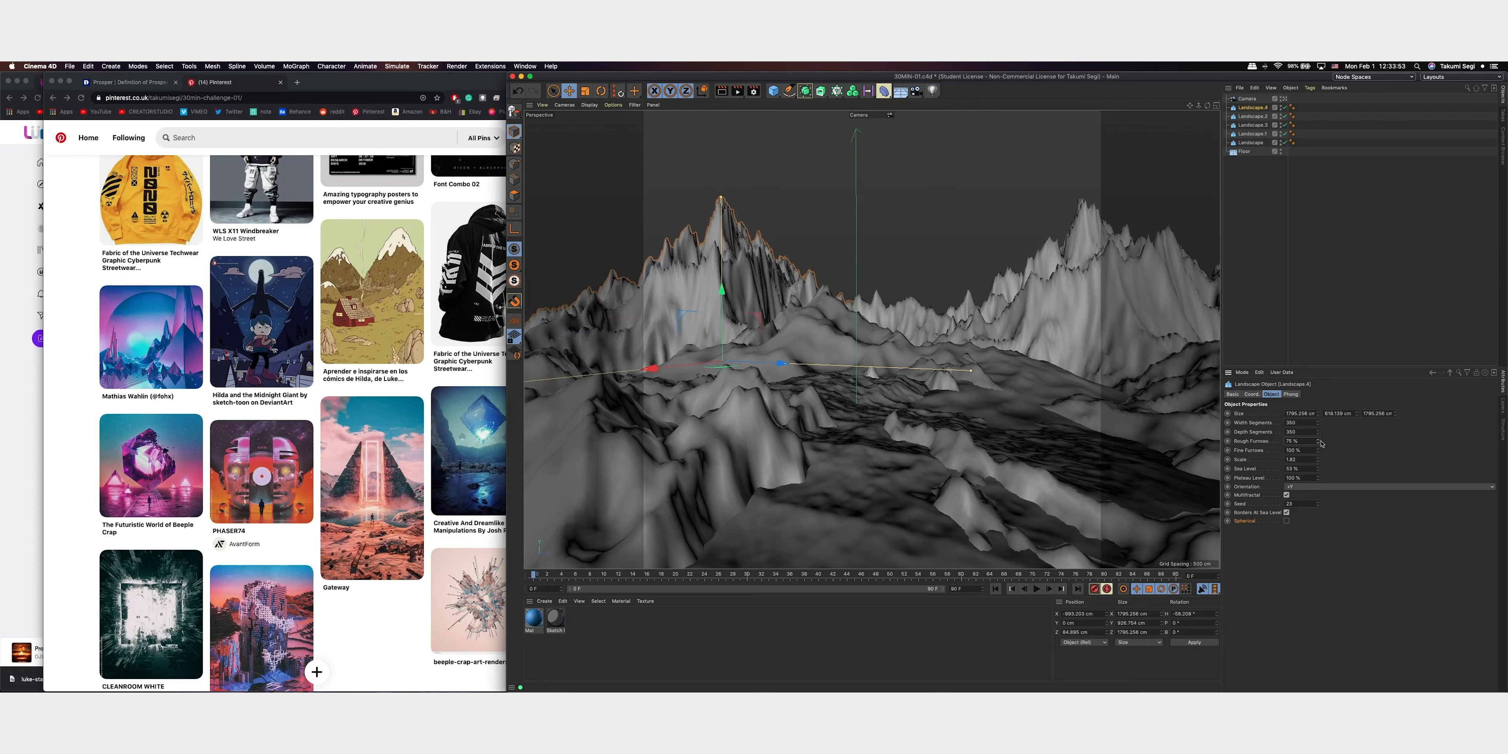
mouse_move(1321, 459)
left_mouse_down()
mouse_move(1334, 454)
mouse_move(1317, 481)
left_mouse_up()
Rotate the left landscape's heading to about -31° and change its seed for a broader ridge shape
key("r")
left_click_drag(718, 369, 761, 370)
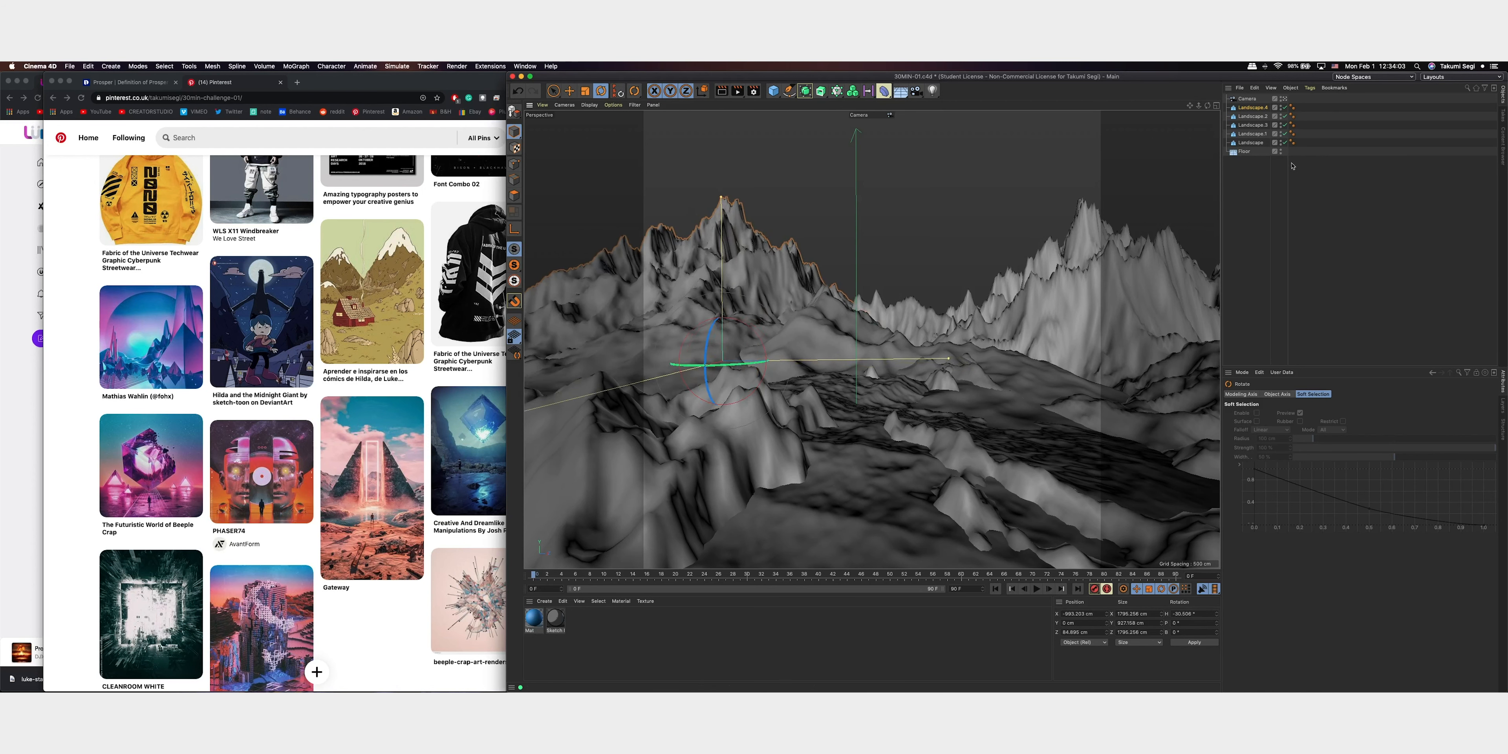
left_click(1254, 109)
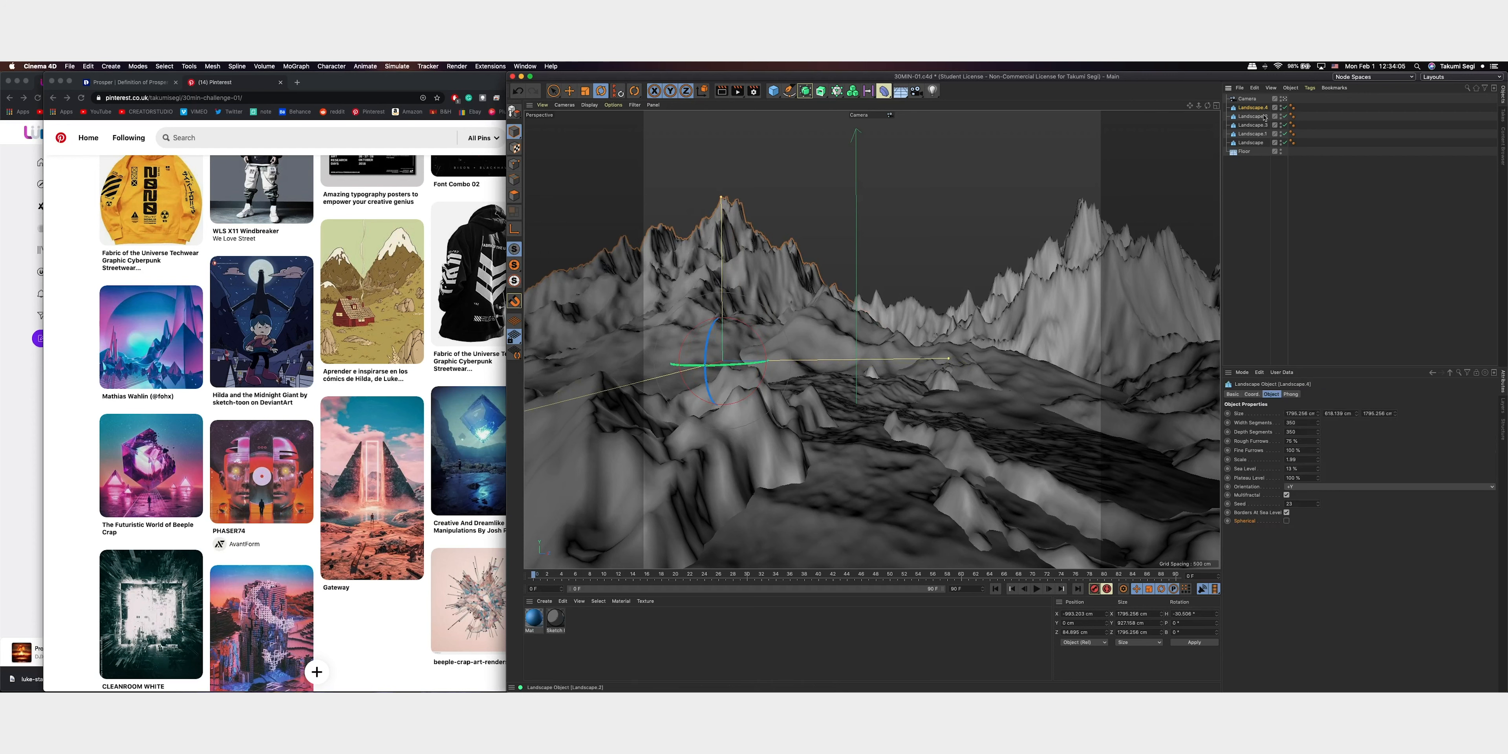
left_click(1319, 506)
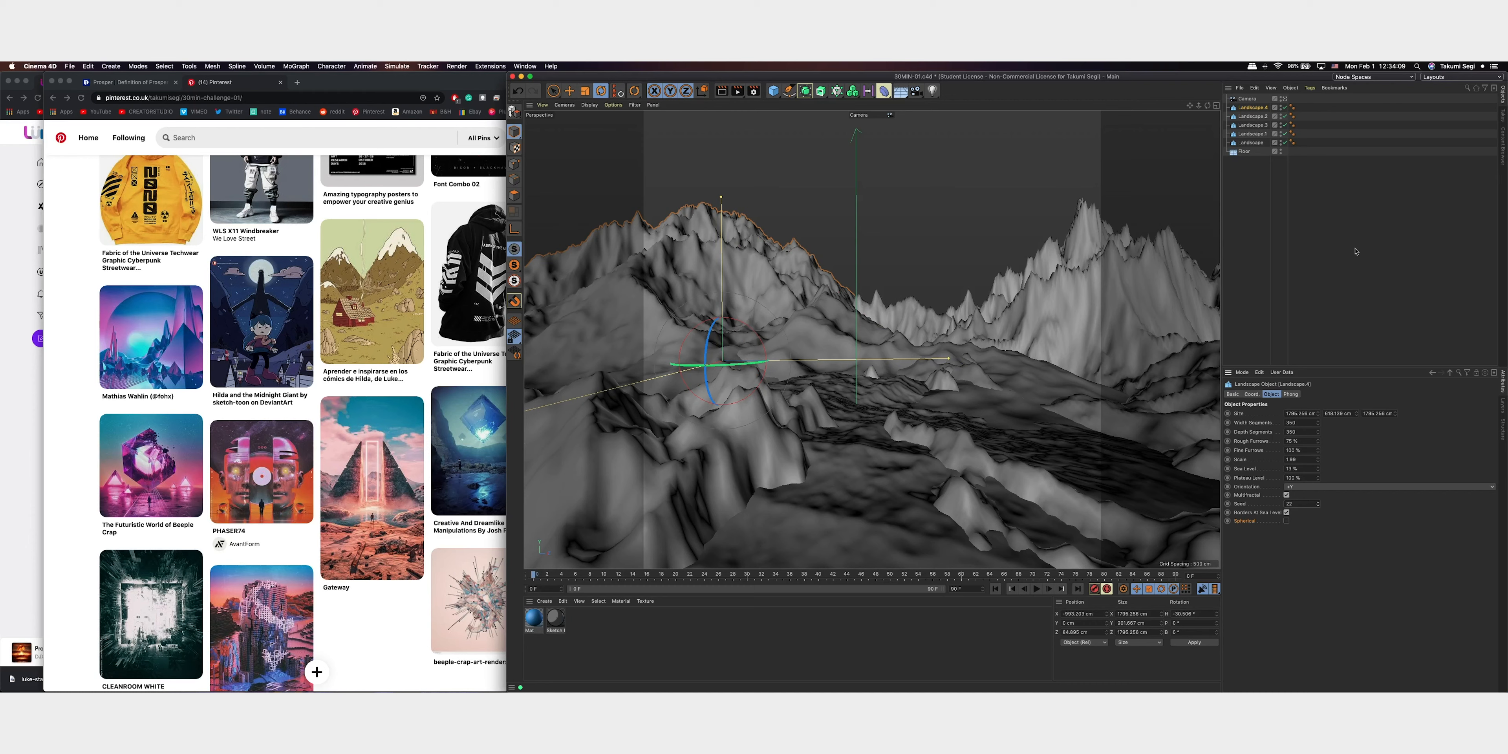
key("e")
left_click_drag(721, 289, 722, 281)
key("super+z")
Scale the left landscape up slightly and move it farther out to the left of the valley
key("t")
left_click_drag(827, 291, 896, 305)
key("e")
left_click_drag(692, 369, 780, 358)
left_click_drag(706, 189, 675, 193)
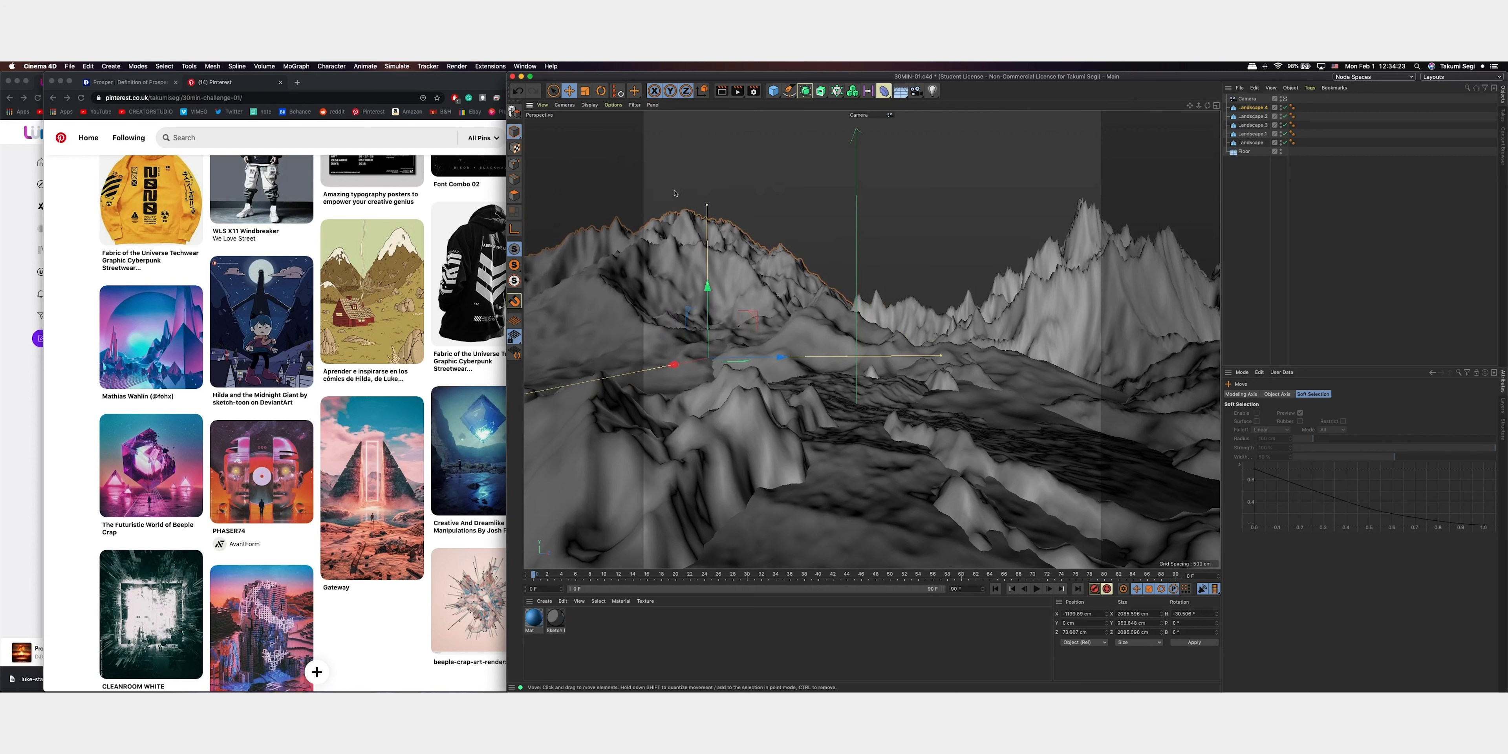
Reframe the camera slightly and adjust the heights of the left and right mountains to balance the composition
mouse_move(967, 194)
middle_mouse_down("alt")
mouse_move(988, 253)
mouse_move(1017, 255)
mouse_move(959, 209)
mouse_move(961, 192)
middle_mouse_up("alt")
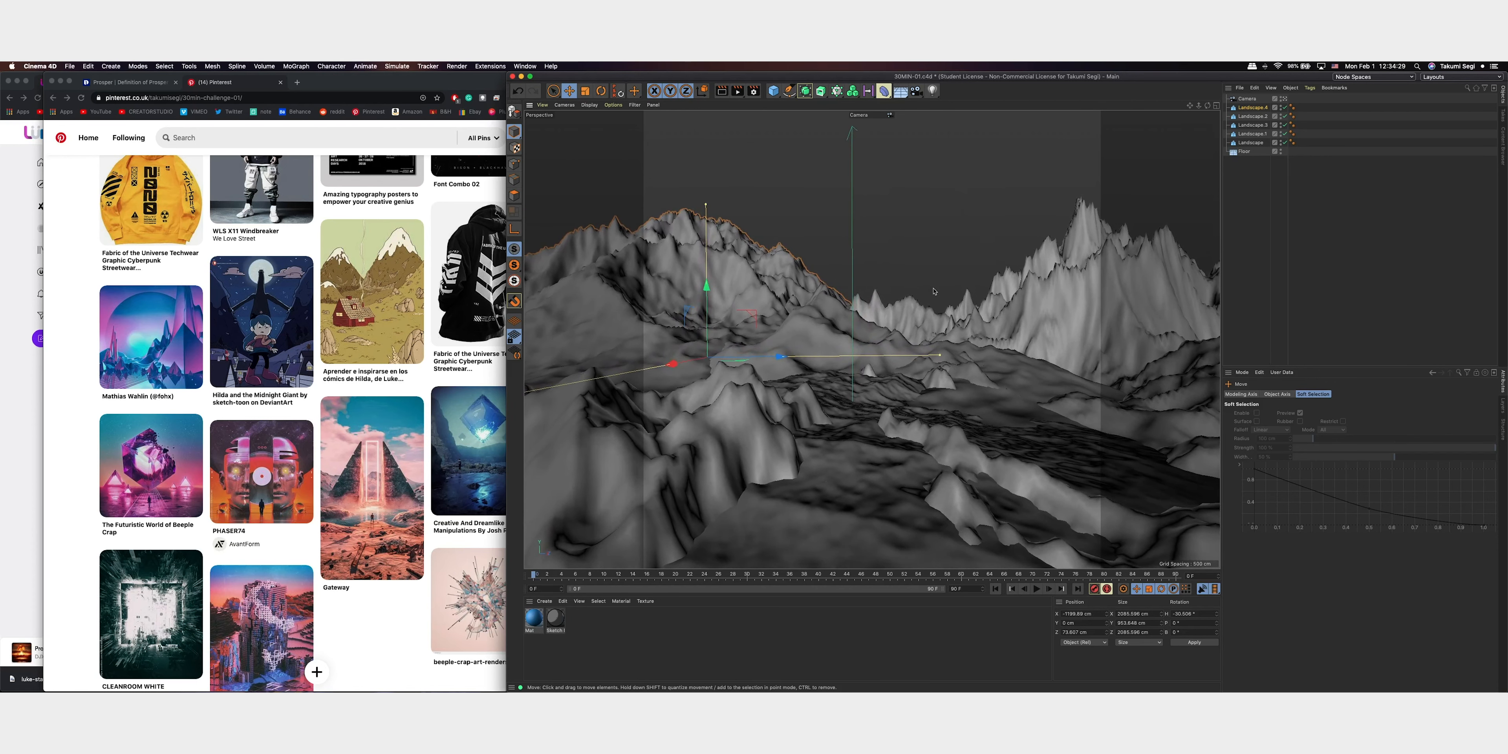
left_click_drag(934, 292, 942, 285, "alt")
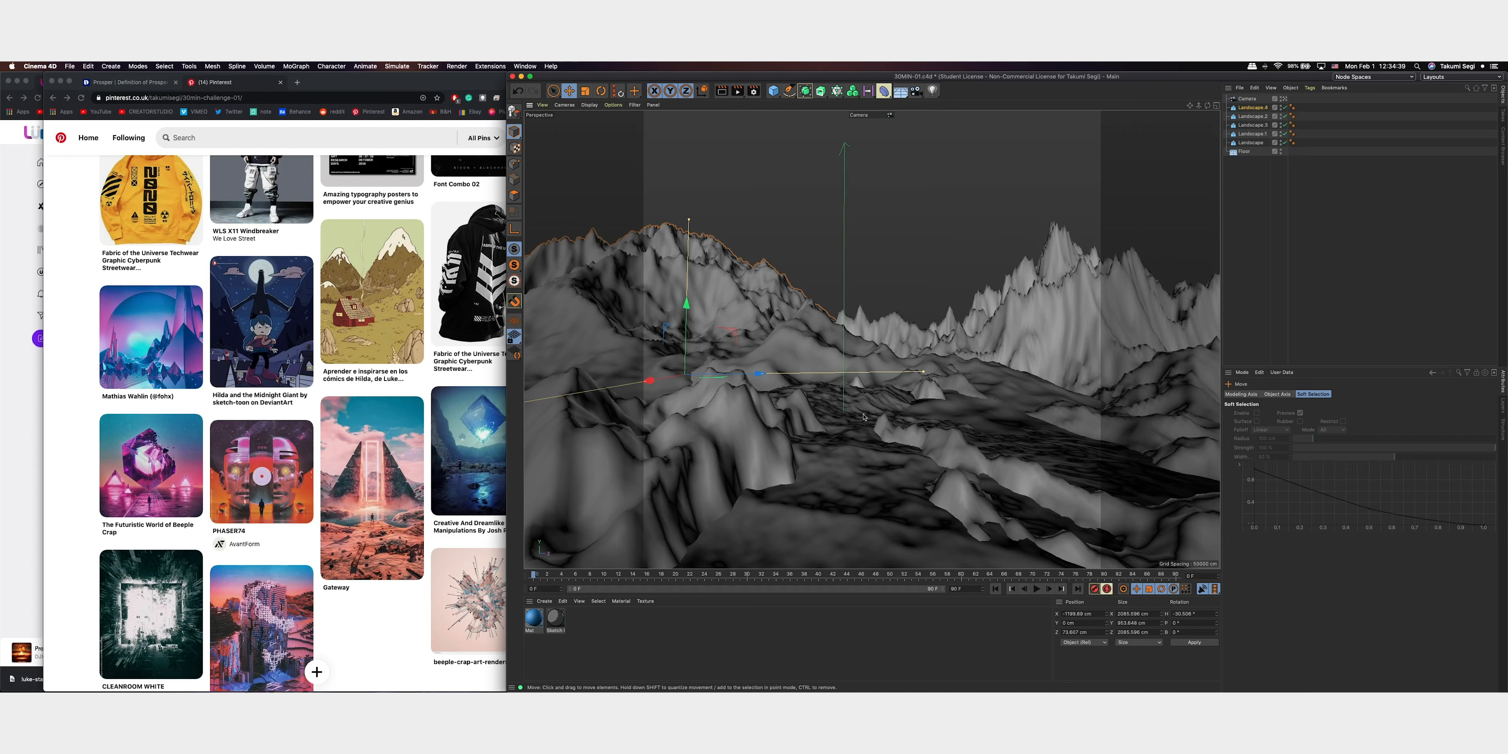
left_click_drag(689, 220, 691, 173)
left_click(1074, 284)
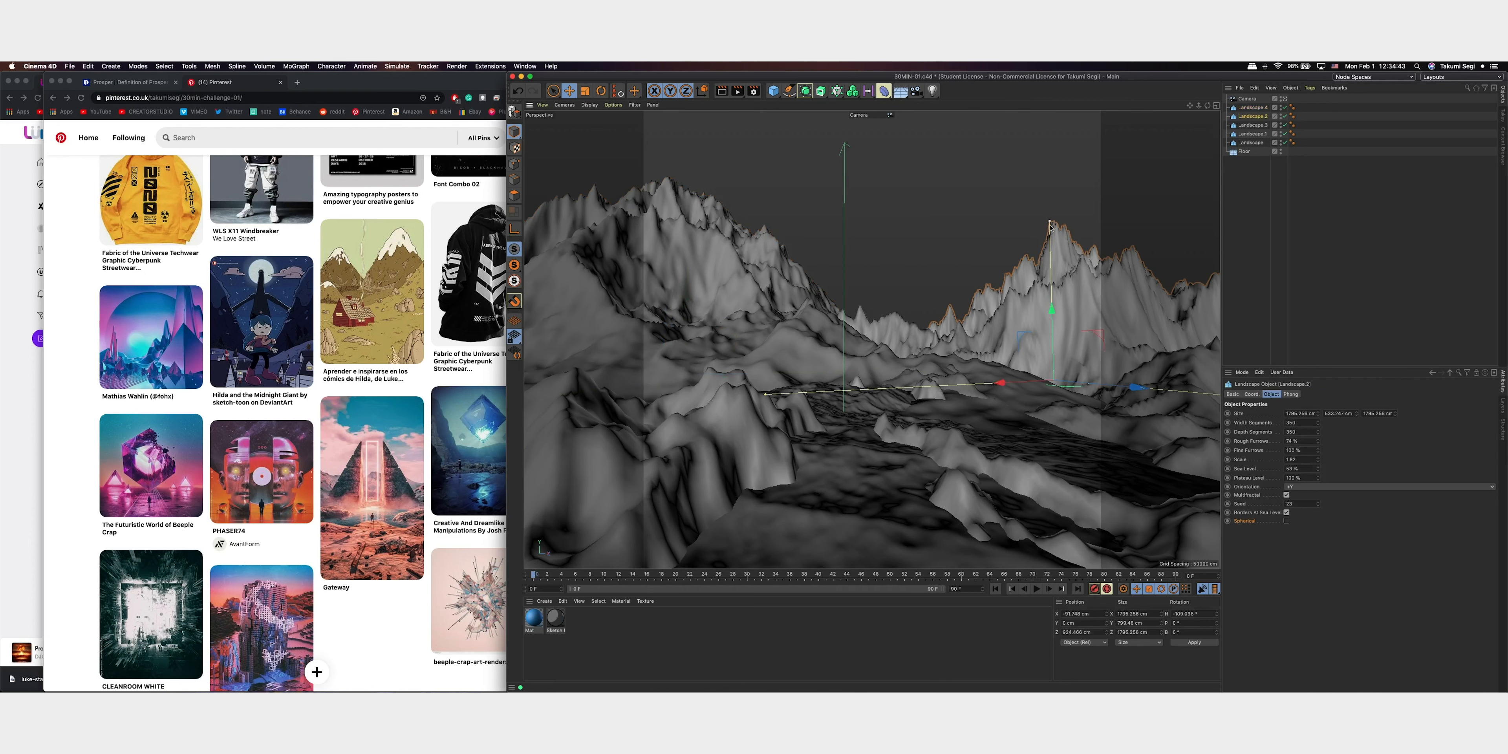
left_click_drag(1050, 222, 1050, 235)
left_click(686, 220)
left_click_drag(690, 173, 687, 212)
Shift the left landscape slightly farther left to widen the gap between the two mountains
left_click_drag(916, 222, 885, 228)
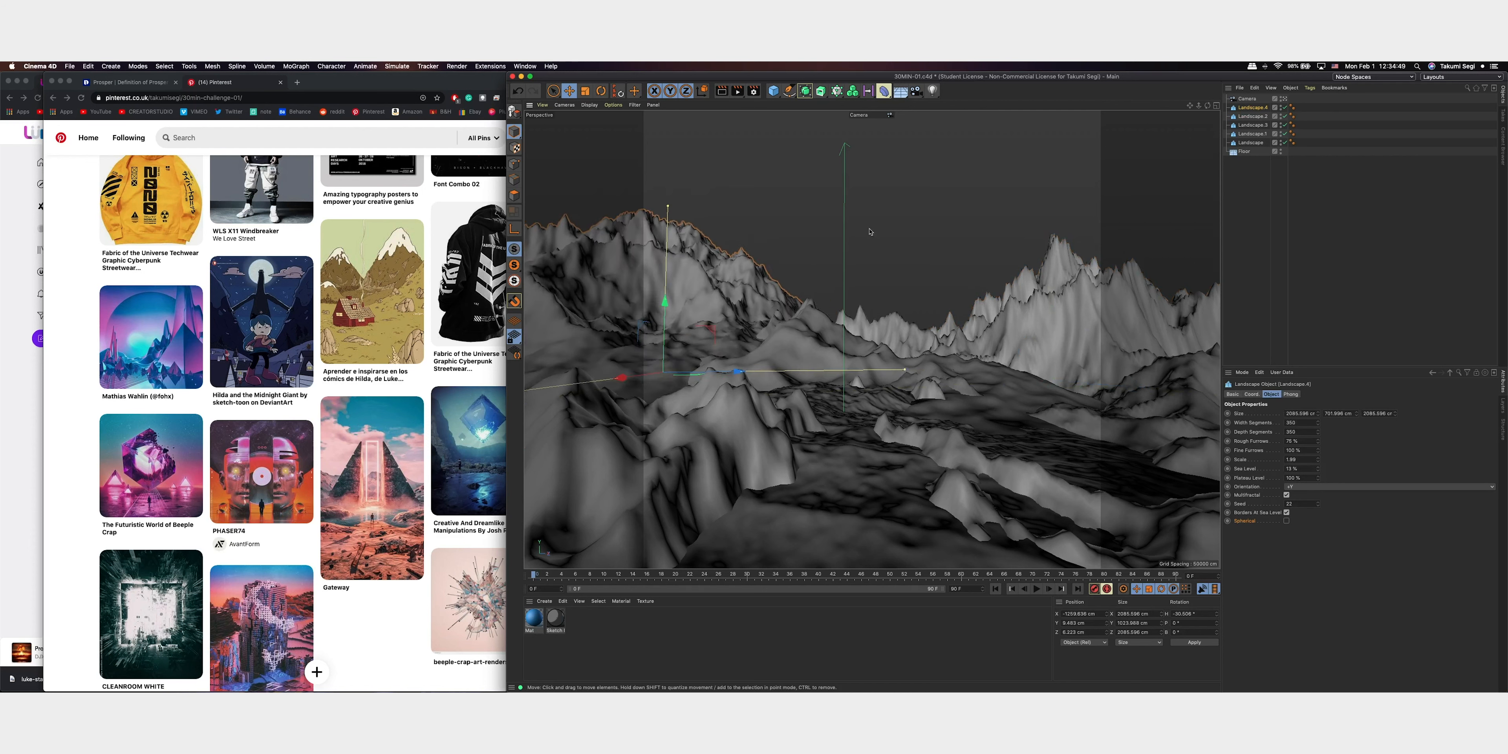
key("super+z")
left_click_drag(765, 372, 735, 375)
left_click(861, 357)
left_click(1251, 134)
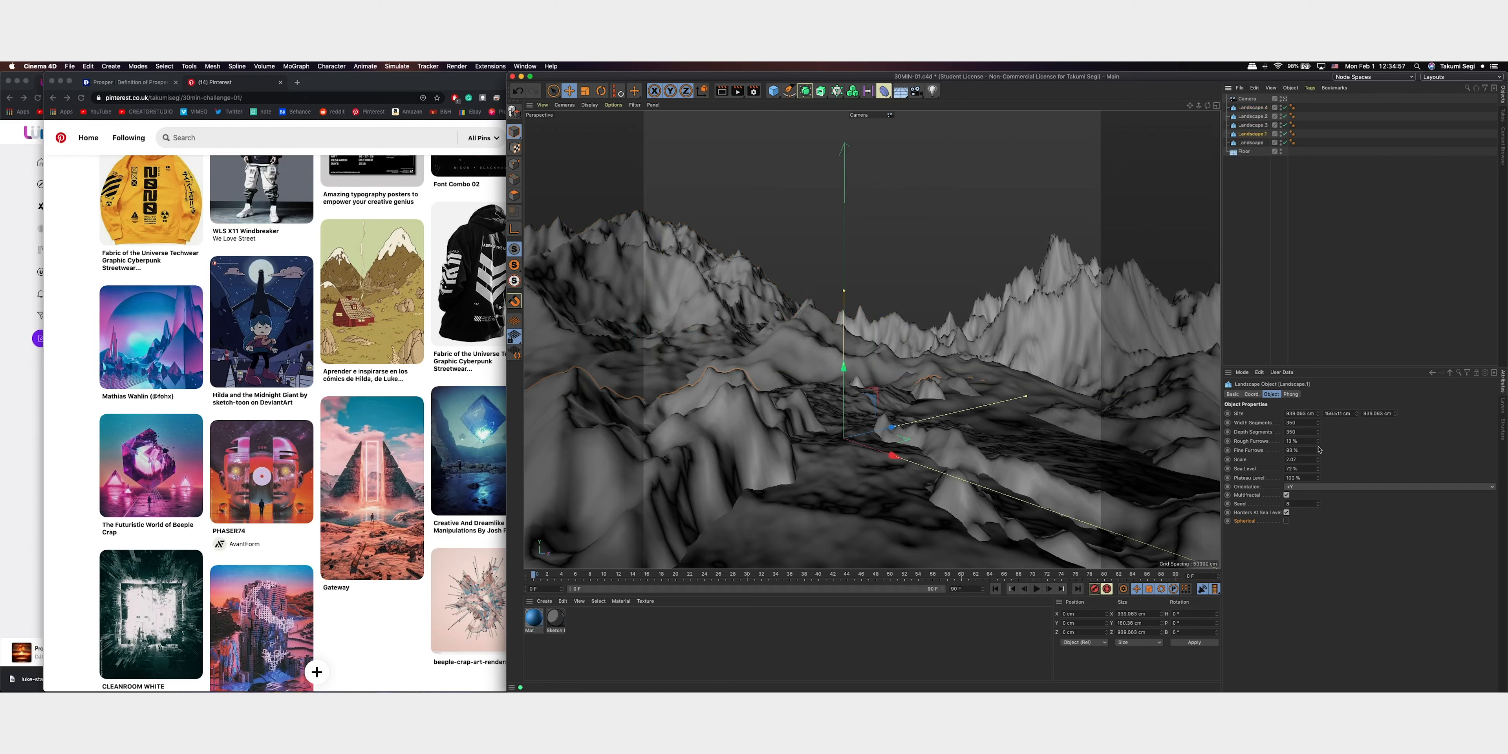
left_click_drag(1318, 444, 1326, 435)
key("super+z")
Review the blue material's reflectance settings and apply the material to the low valley landscape and both rear mountains
double_click(534, 616)
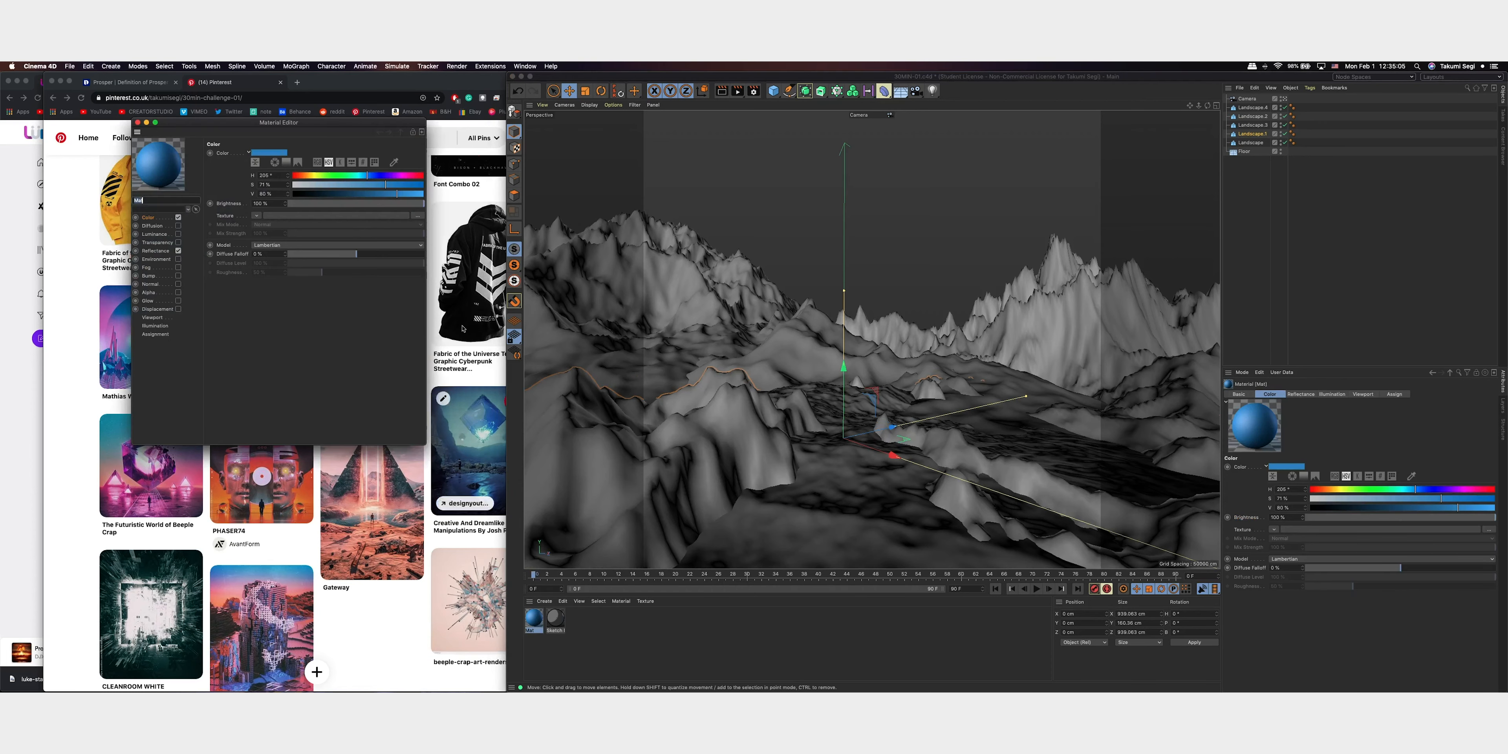
left_click_drag(348, 124, 1178, 271)
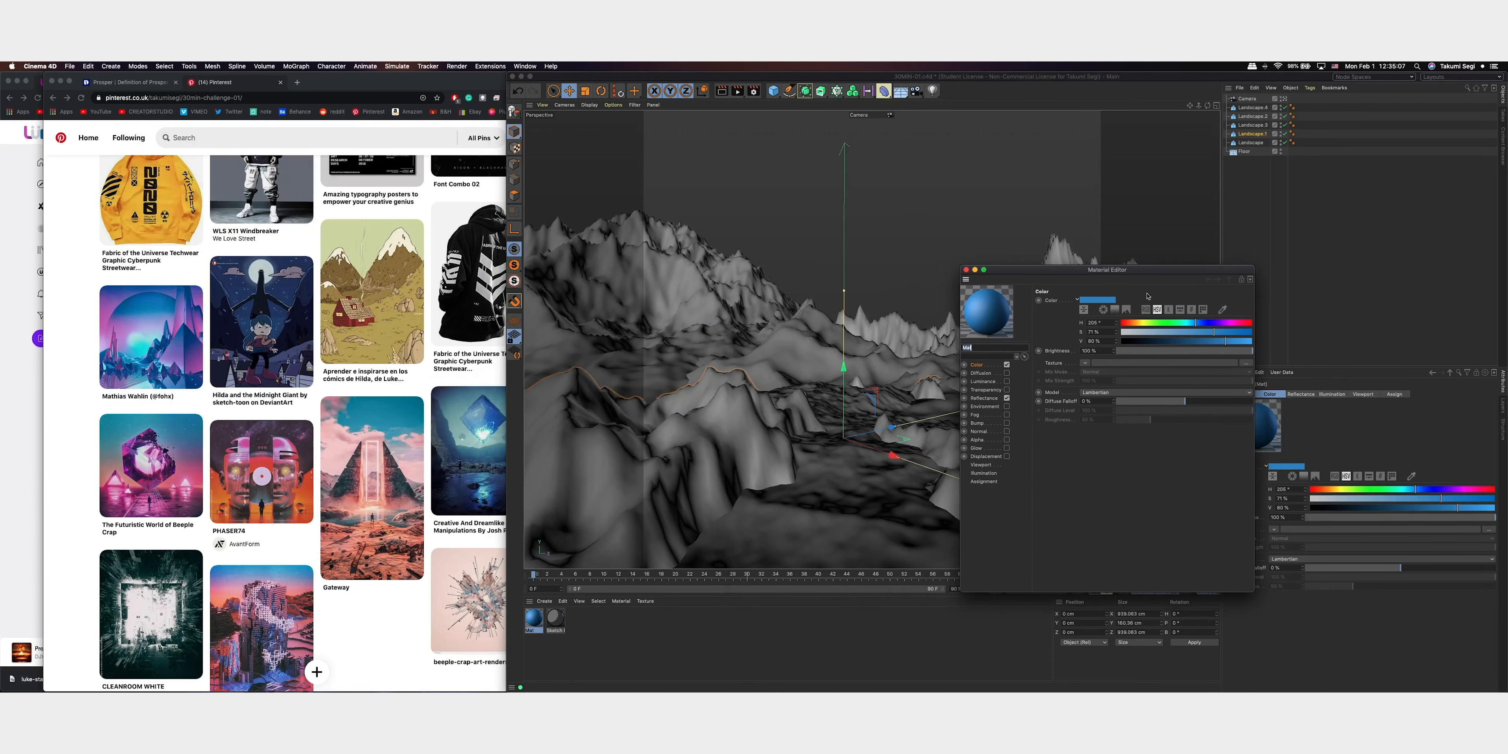
left_click(986, 398)
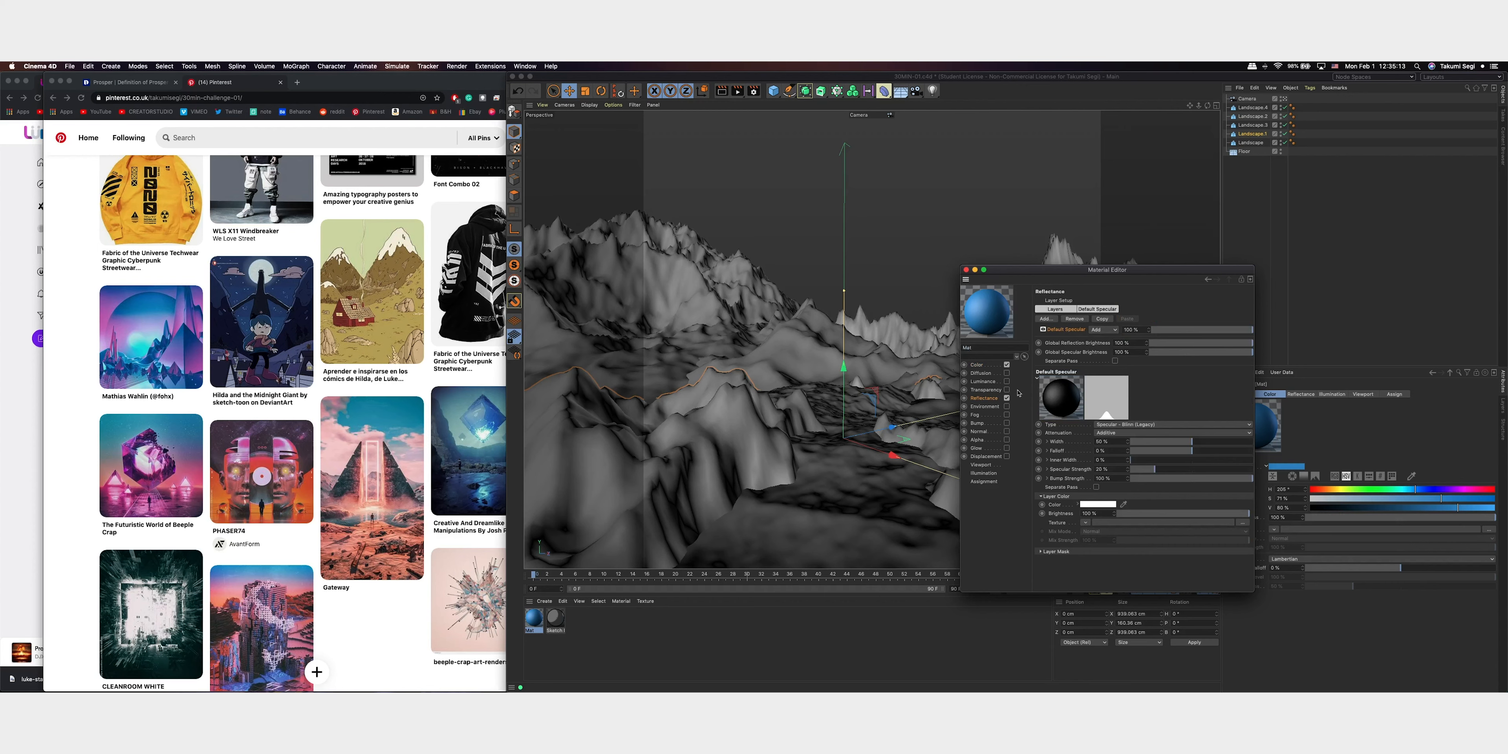
left_click(966, 270)
left_click_drag(534, 622, 879, 499)
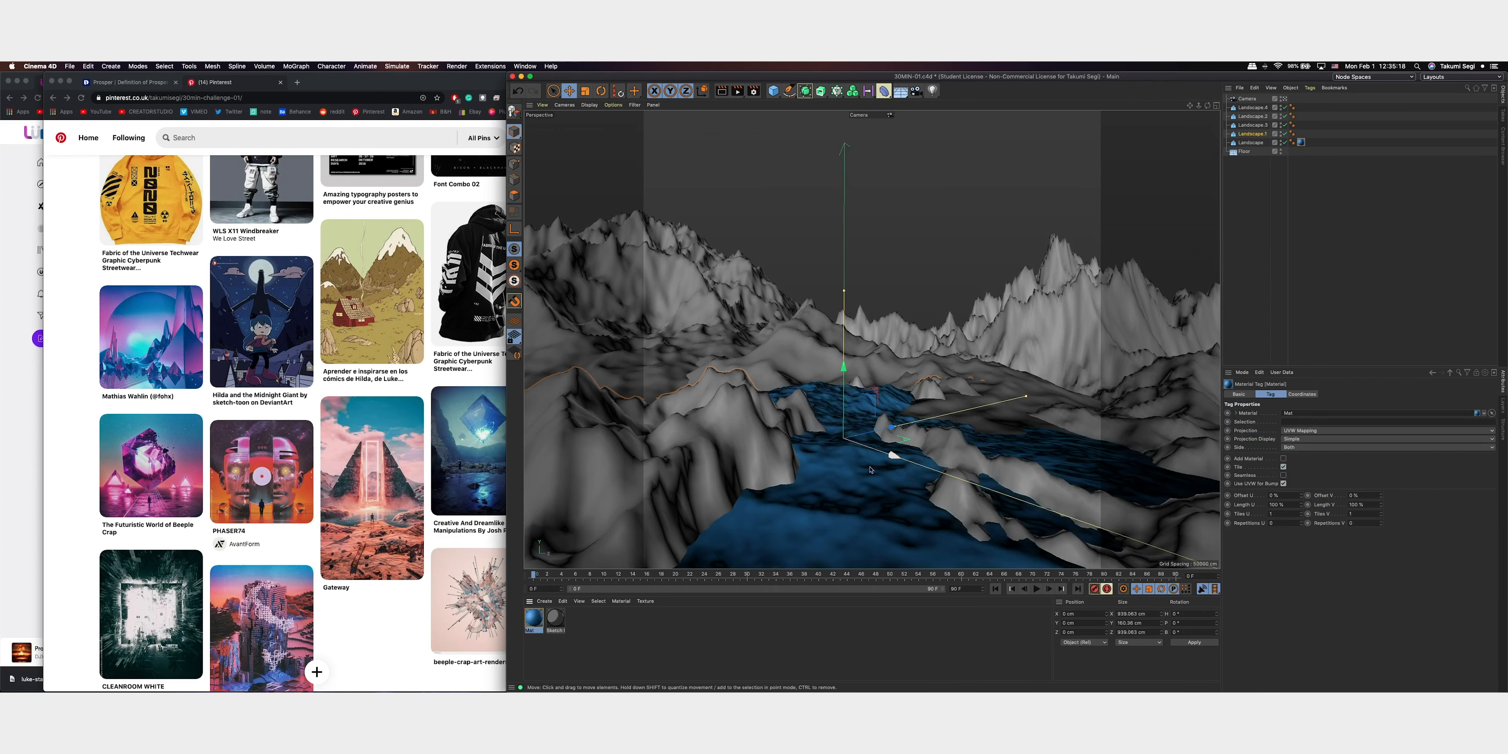
left_click_drag(529, 622, 673, 275)
left_click_drag(533, 617, 933, 393)
Make the blue material's colour more saturated and brighter, with saturation about 93% and value about 87%
double_click(534, 618)
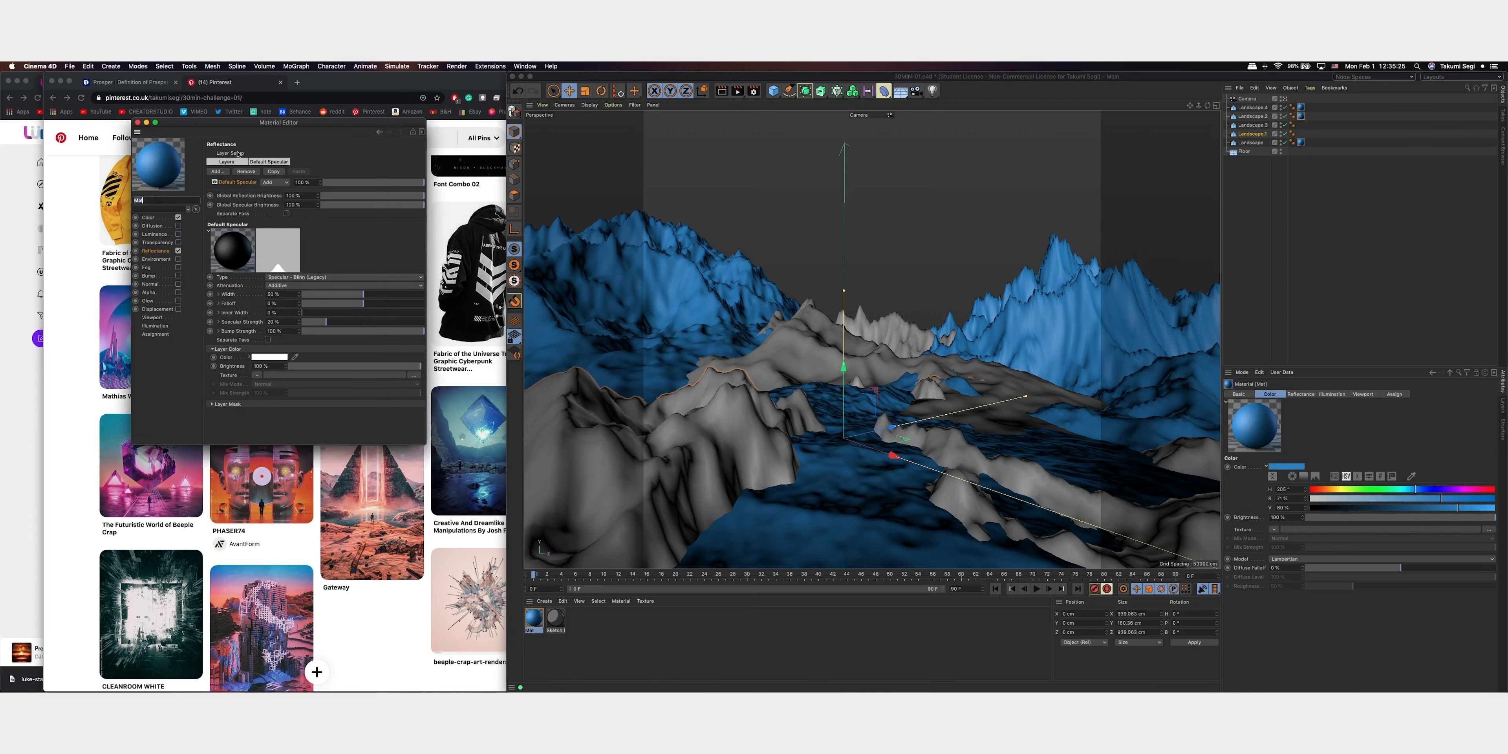
left_click(190, 220)
mouse_move(386, 185)
left_mouse_down()
mouse_move(417, 194)
mouse_move(365, 176)
mouse_move(414, 185)
mouse_move(406, 194)
left_mouse_up()
left_click(138, 123)
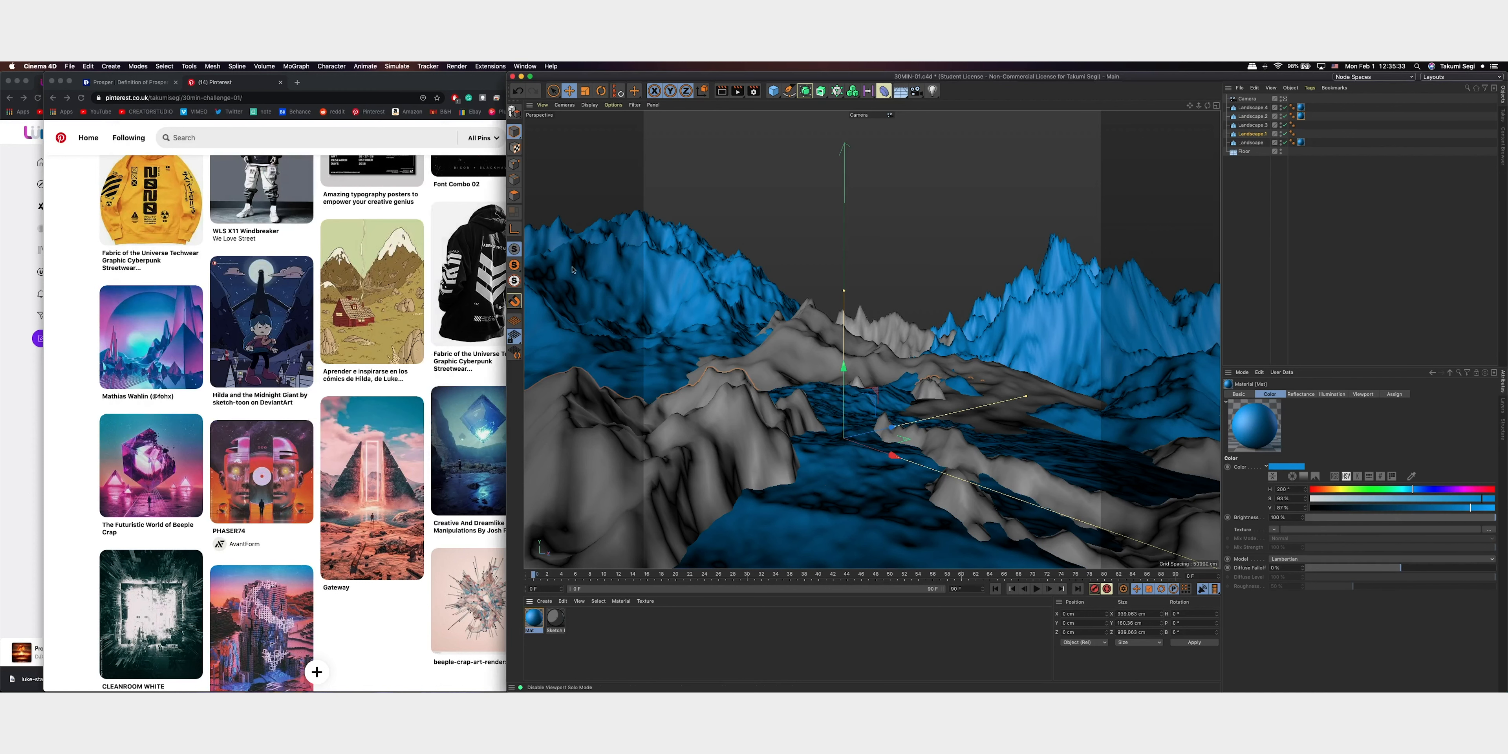
Duplicate the blue material and recolour the copy deep blue with hue 219°, saturation 88% and value 70%
left_click_drag(534, 618, 555, 624, "ctrl")
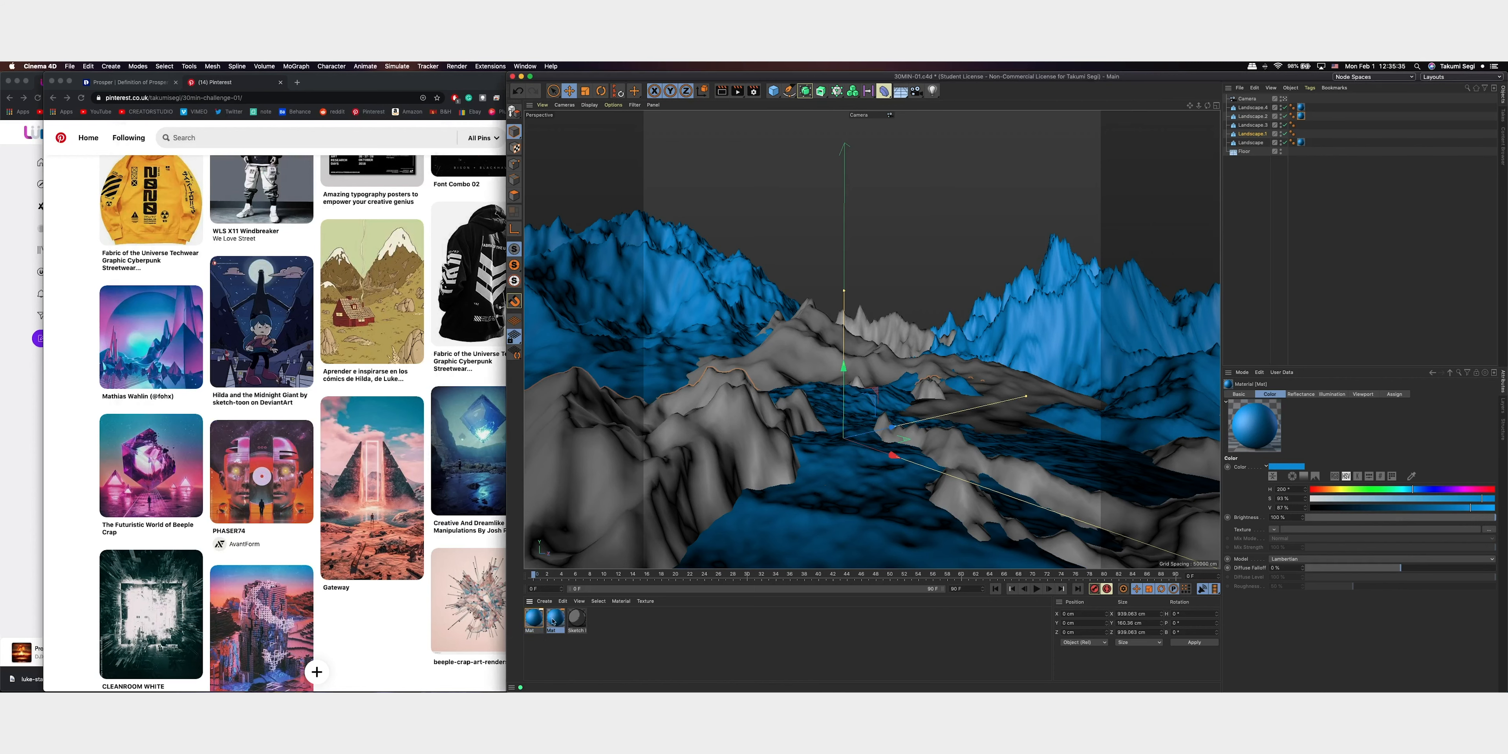
double_click(555, 619)
mouse_move(404, 186)
left_mouse_down()
mouse_move(362, 194)
mouse_move(407, 184)
left_mouse_up()
left_click(384, 194)
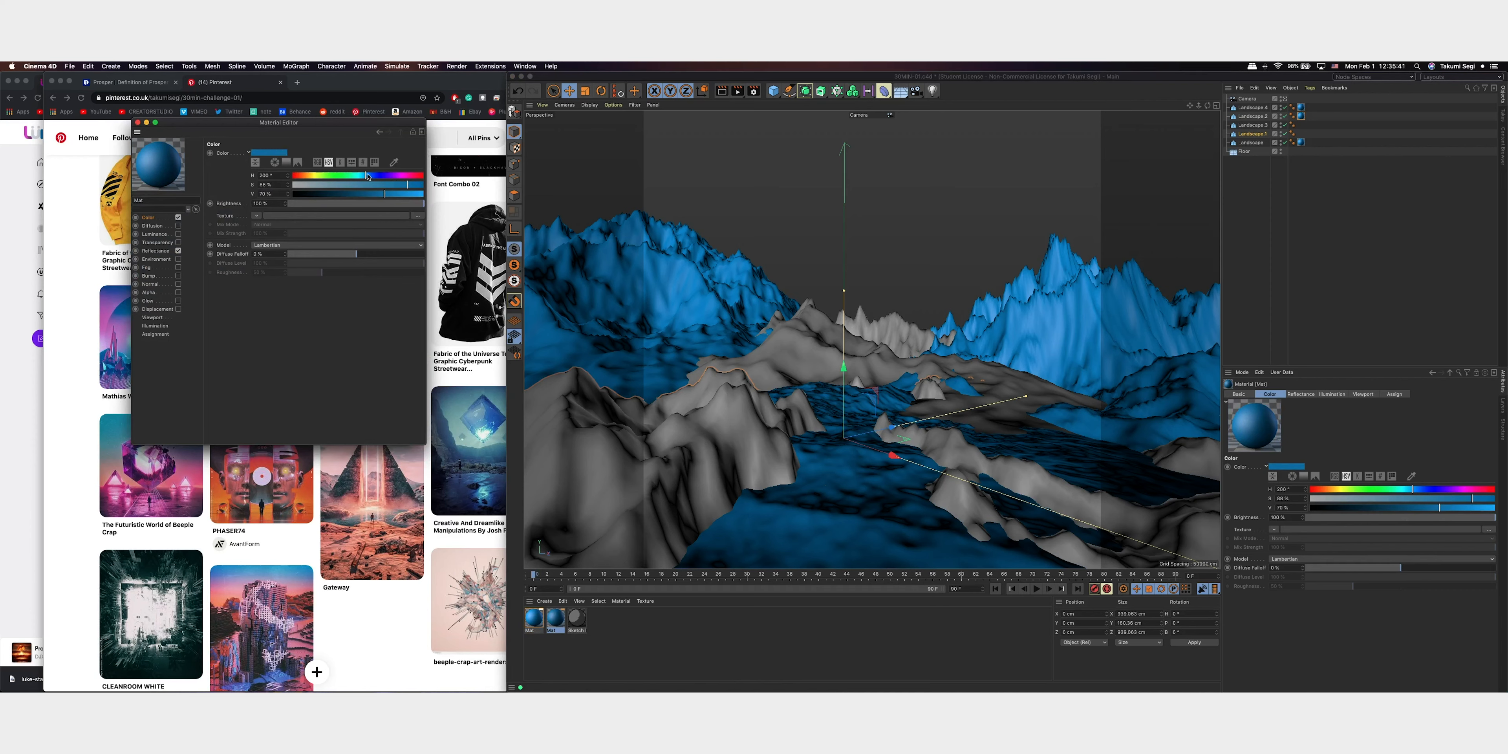
left_click_drag(367, 175, 372, 175)
left_click(137, 123)
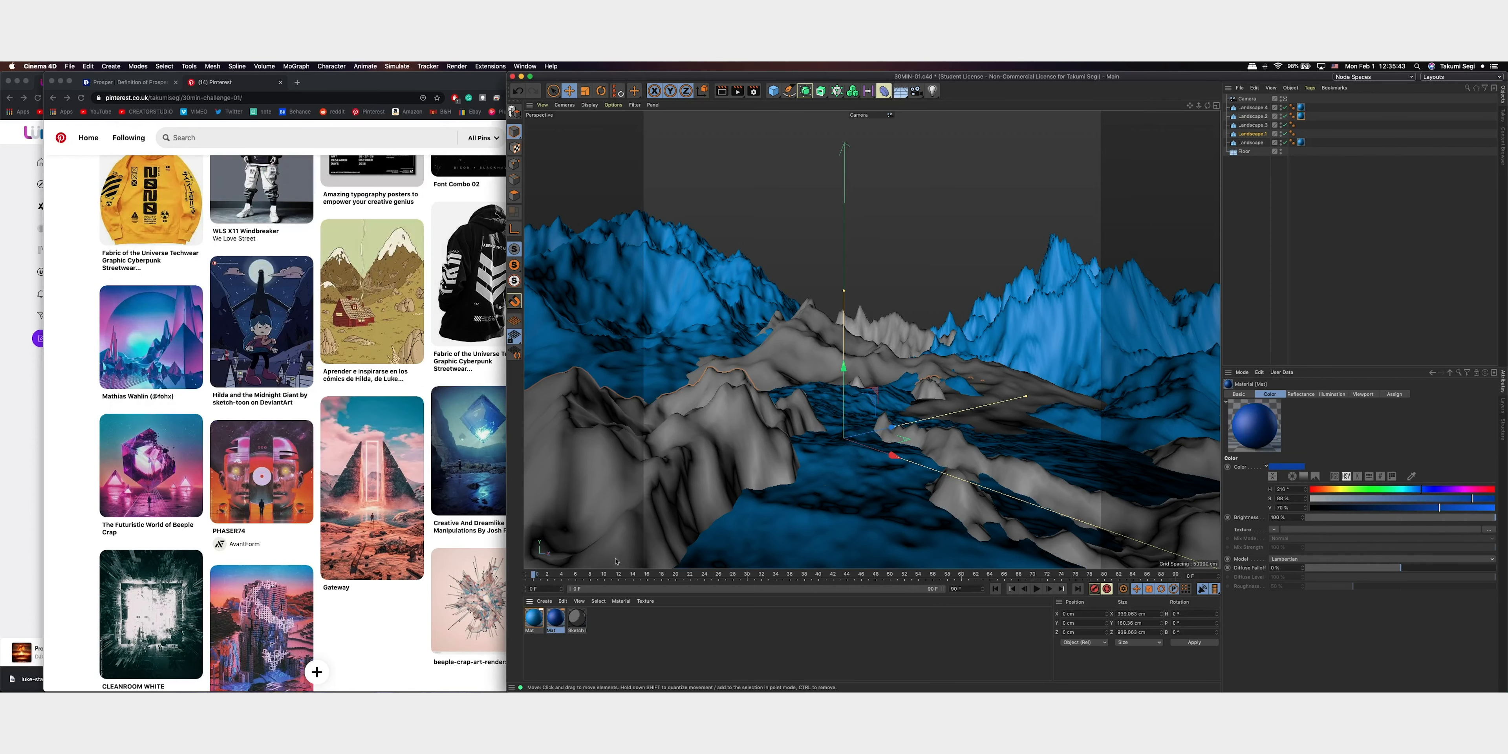
Apply the deep blue material to the middle ridge and the foreground ridges
left_click_drag(555, 618, 890, 354)
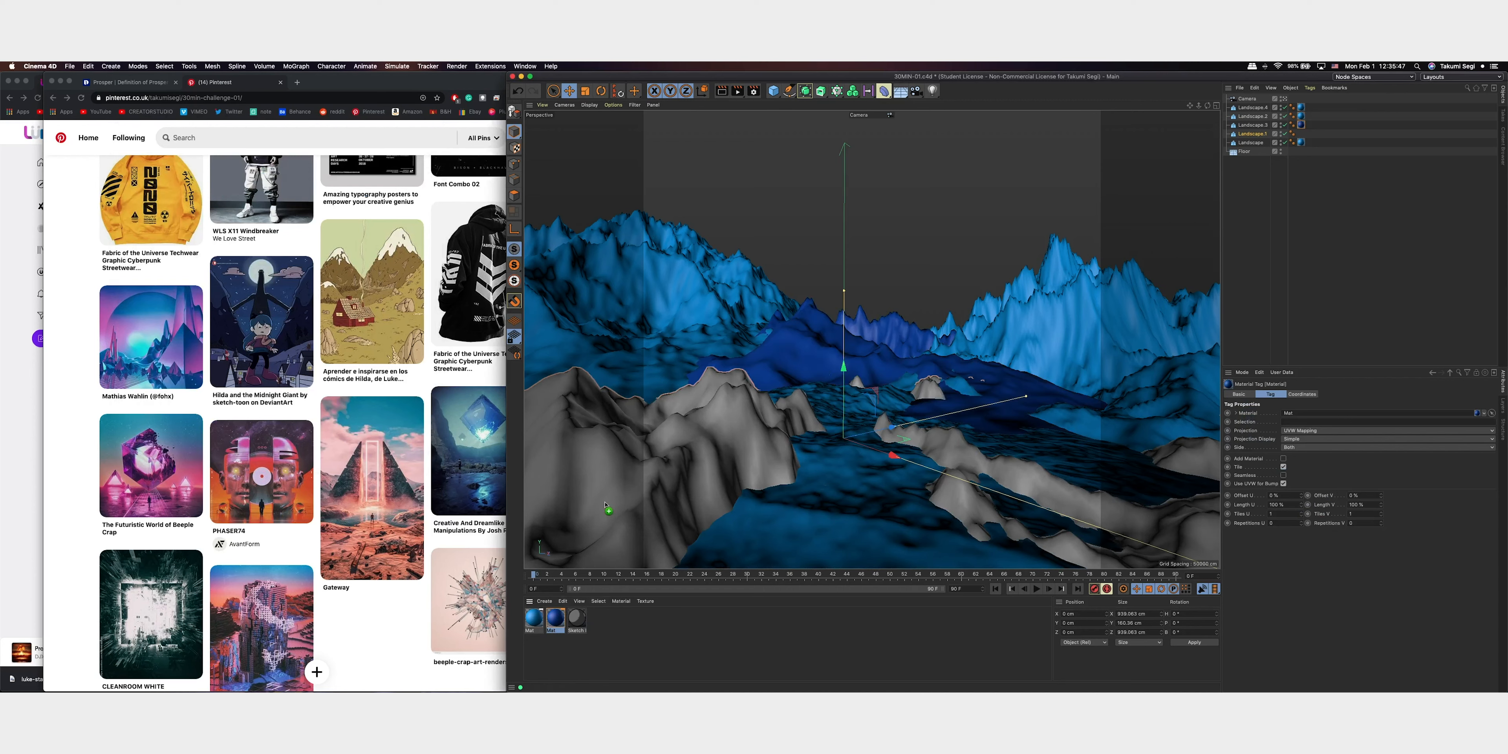
left_click_drag(696, 507, 706, 497)
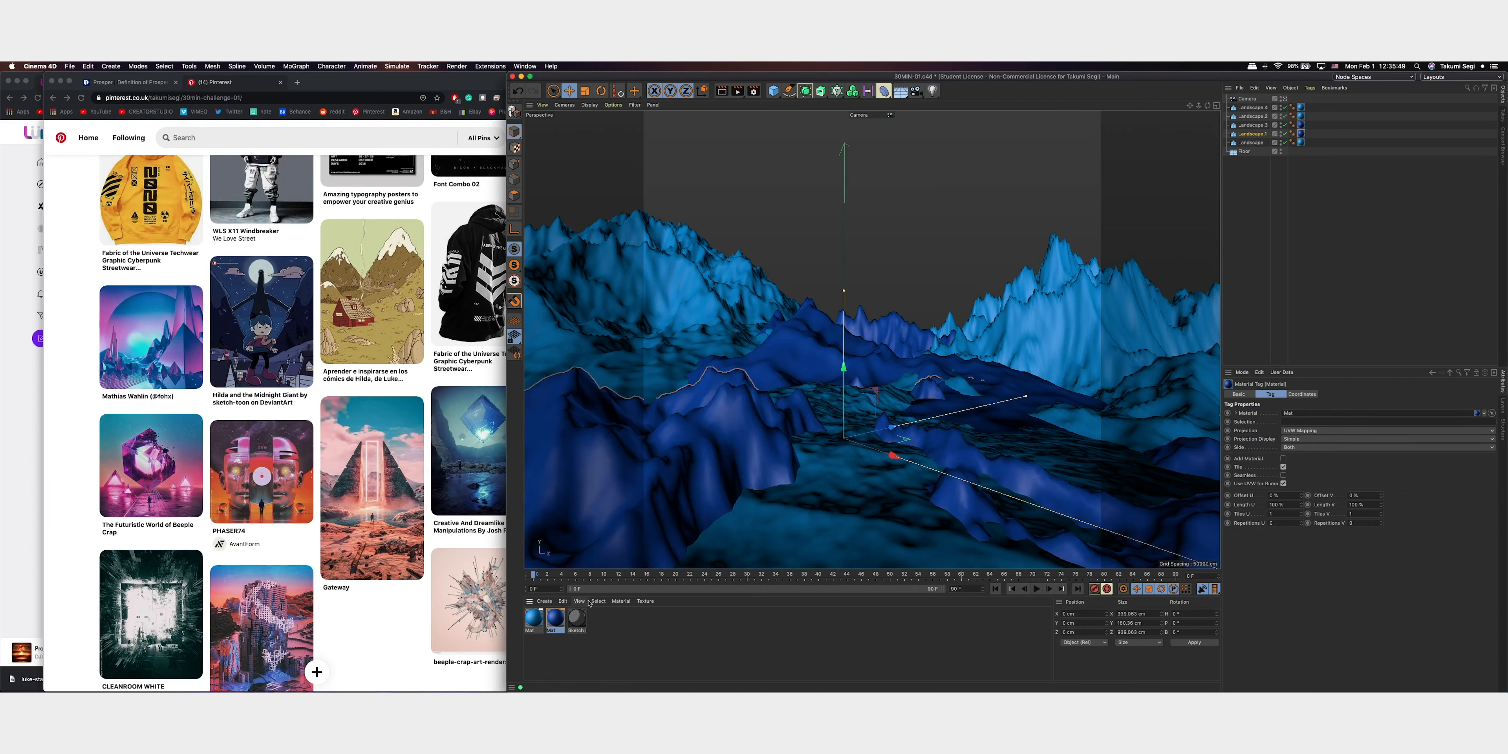
Duplicate the deep blue material and darken the copy's colour to hue 209°, saturation 91% and value 51%
left_click_drag(553, 626, 573, 623, "ctrl")
double_click(574, 622)
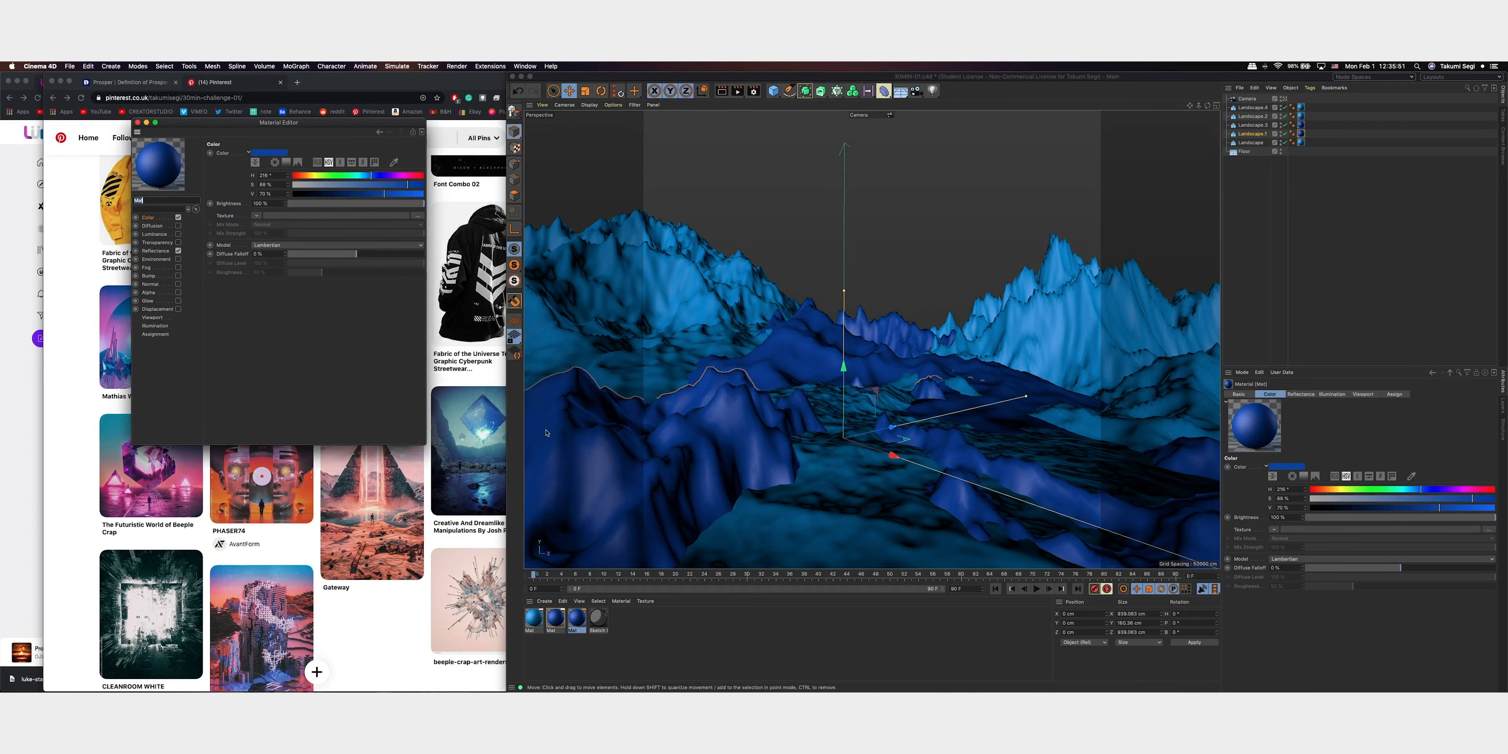
left_click(359, 194)
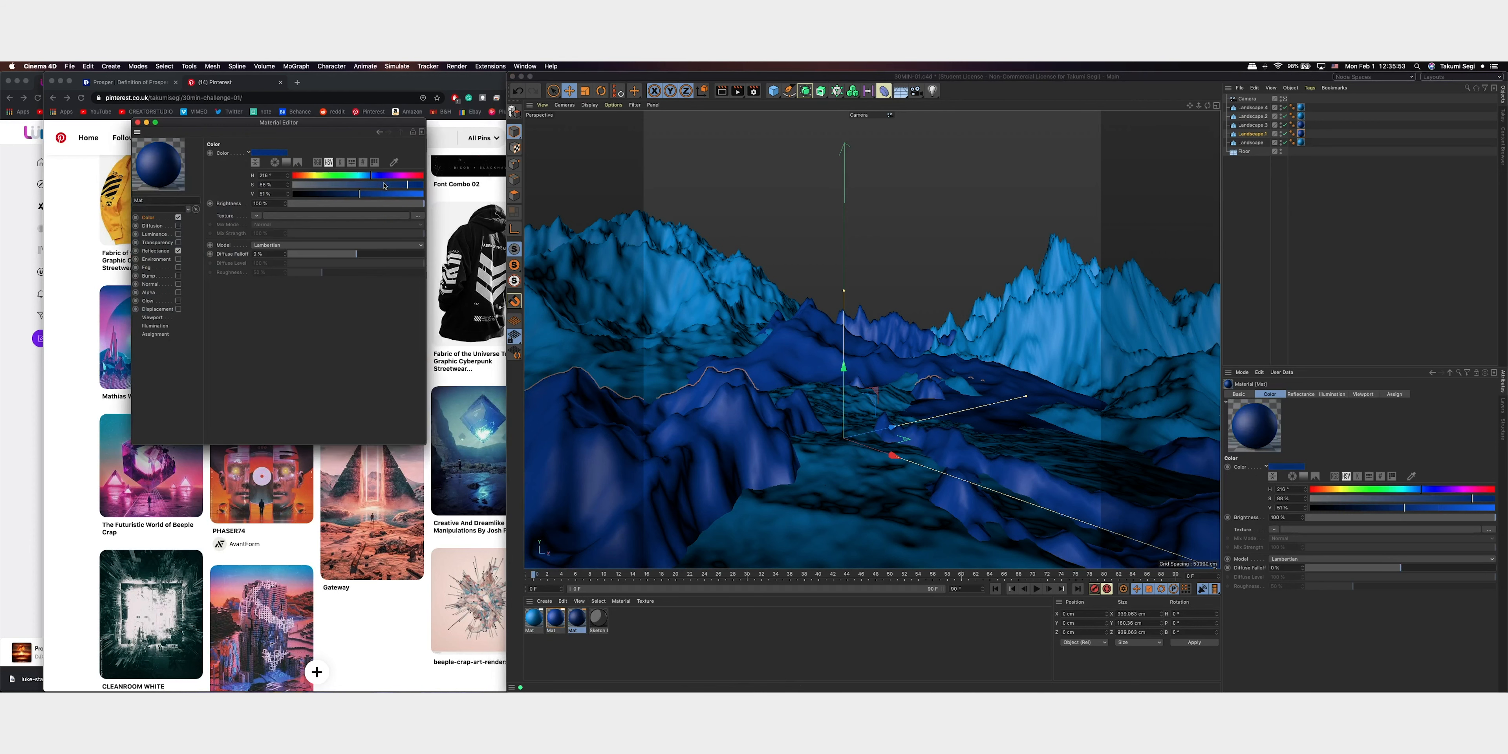
left_click_drag(370, 177, 367, 176)
left_click(138, 123)
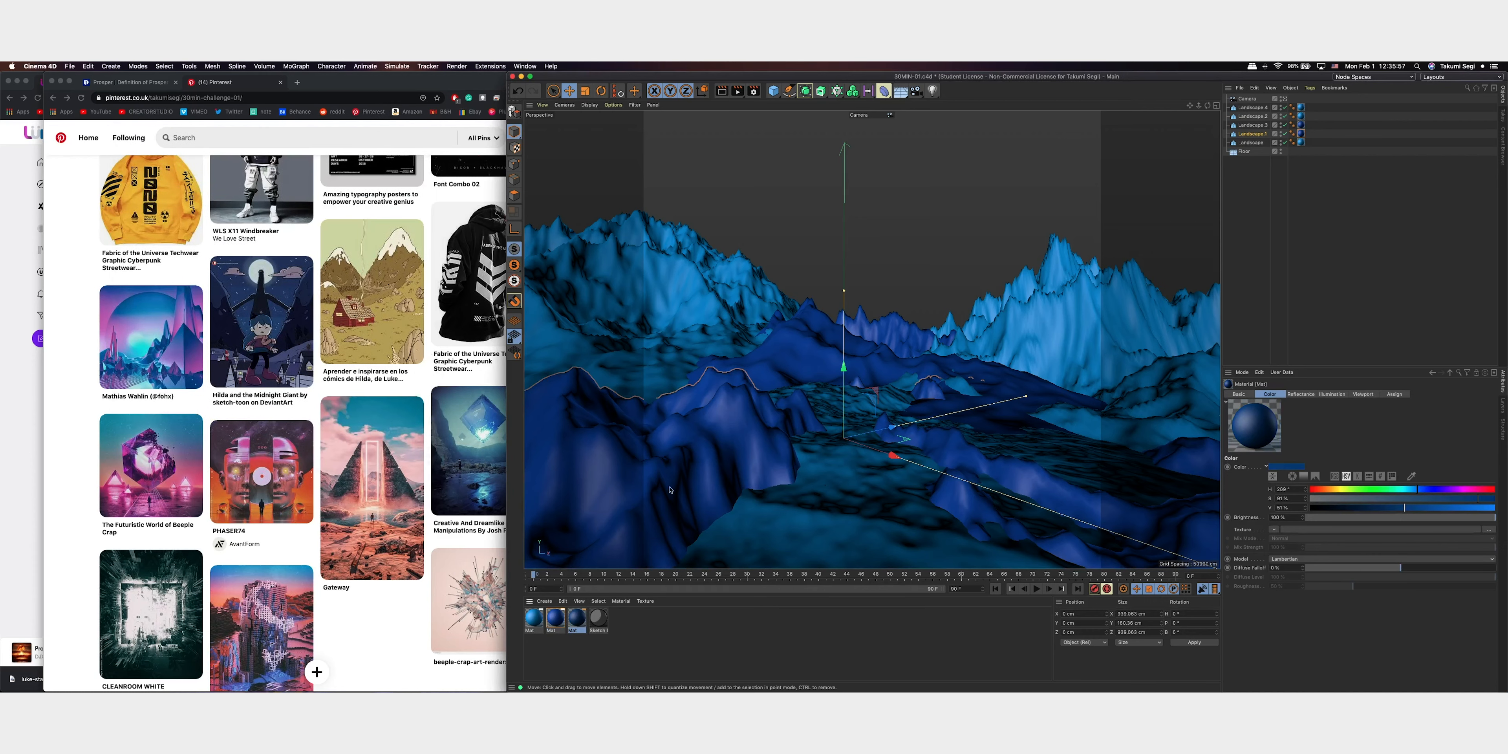
Apply the darkest blue material to the low valley landscape between the ridges
double_click(576, 619)
left_click(138, 123)
left_click_drag(785, 569, 888, 546)
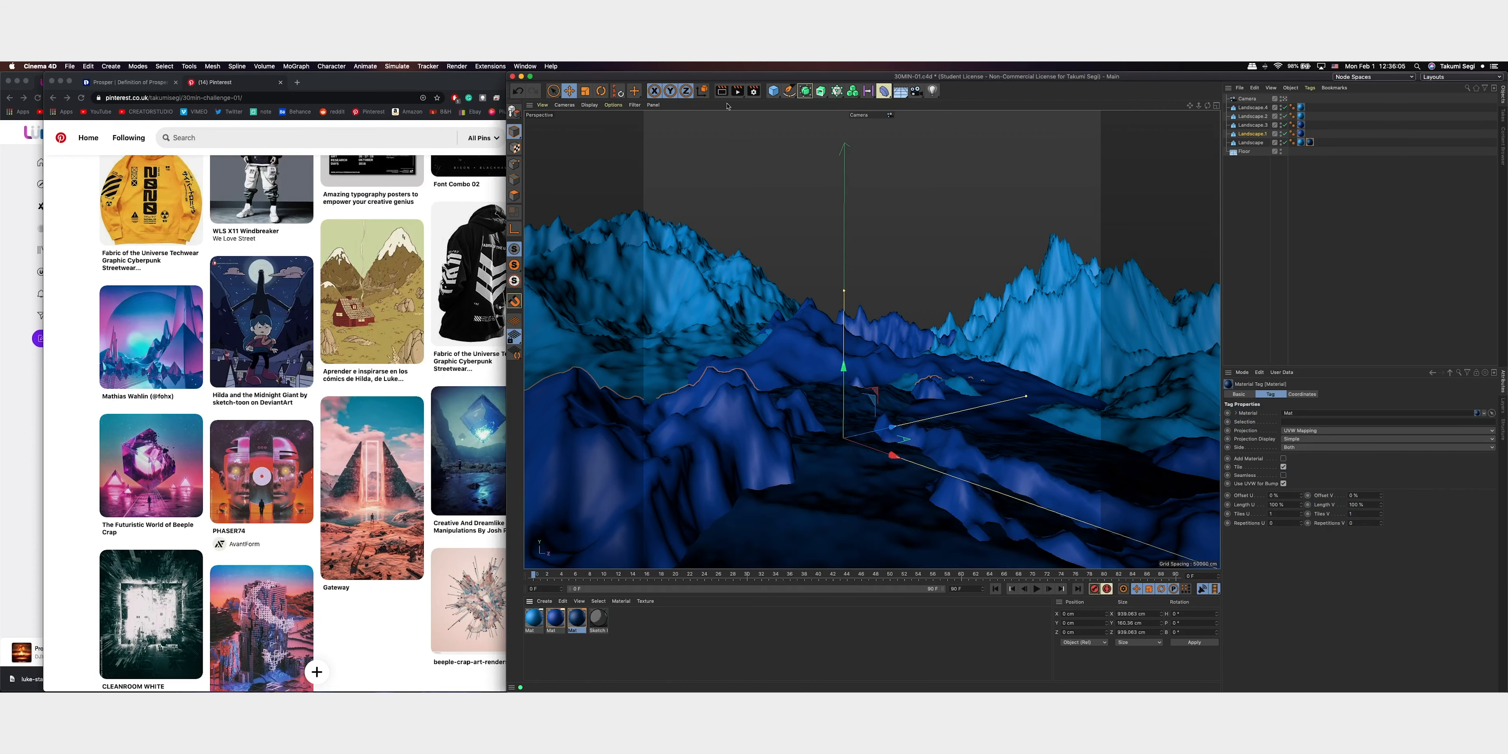
Set the render output file to RENDER-01 in the RENDERS folder and render the scene to the Picture Viewer
left_click(753, 91)
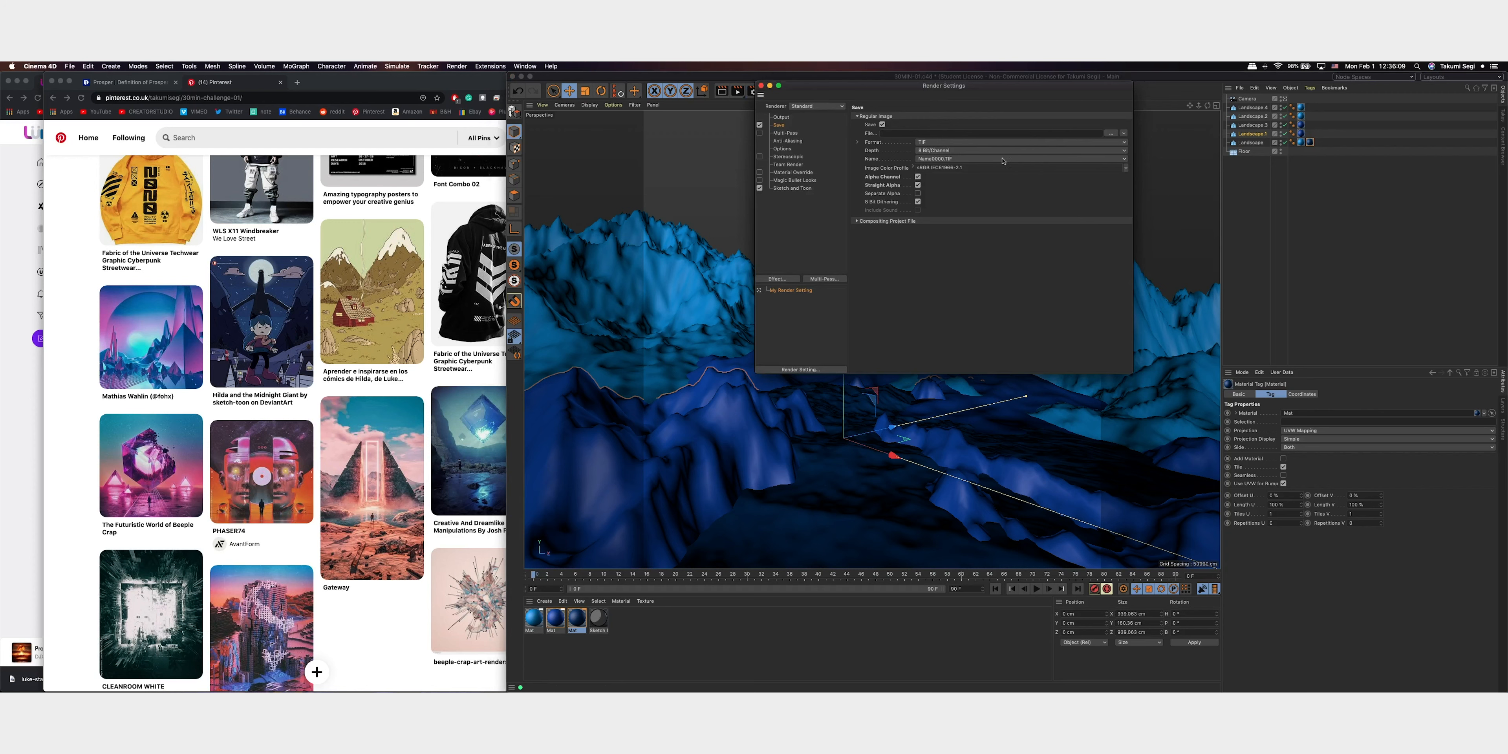
left_click(1111, 132)
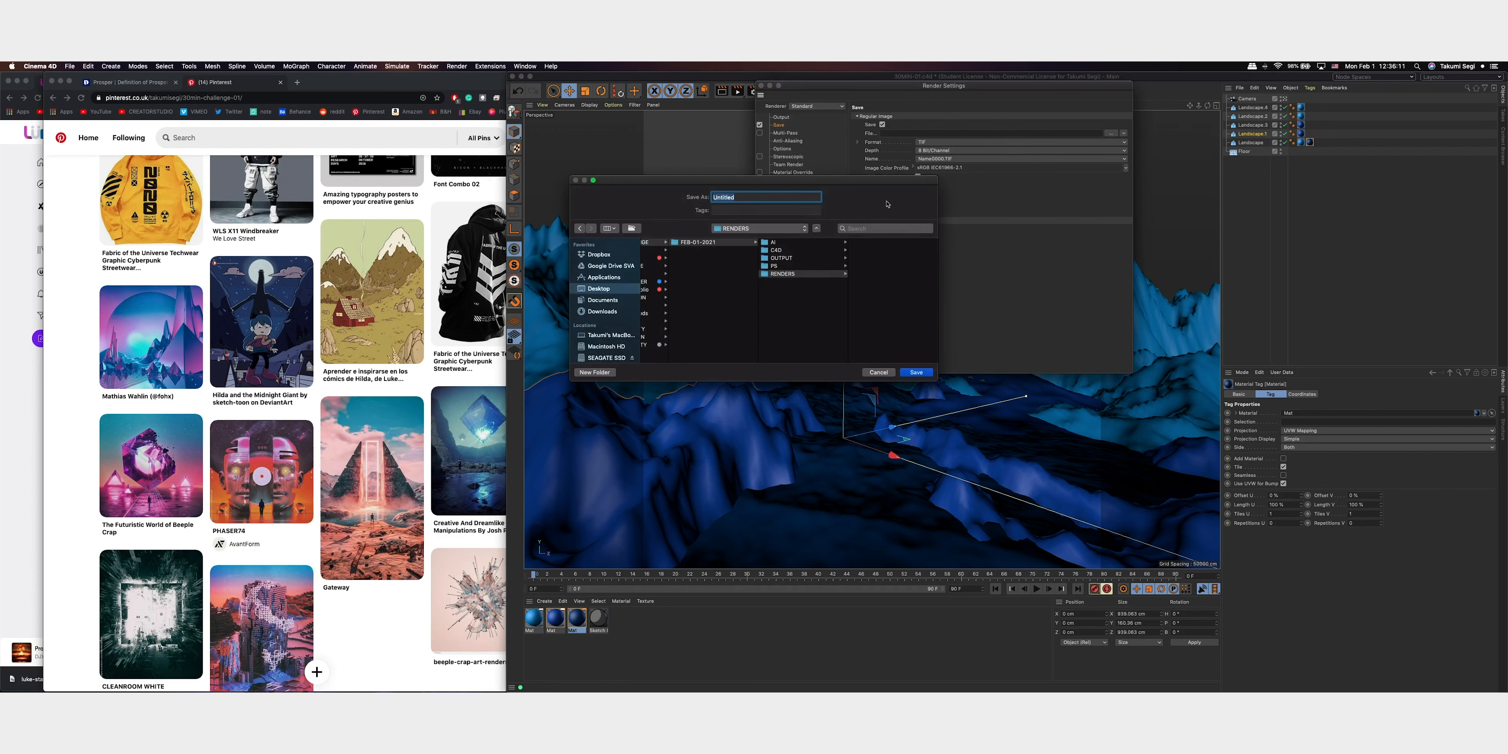
left_click(787, 250)
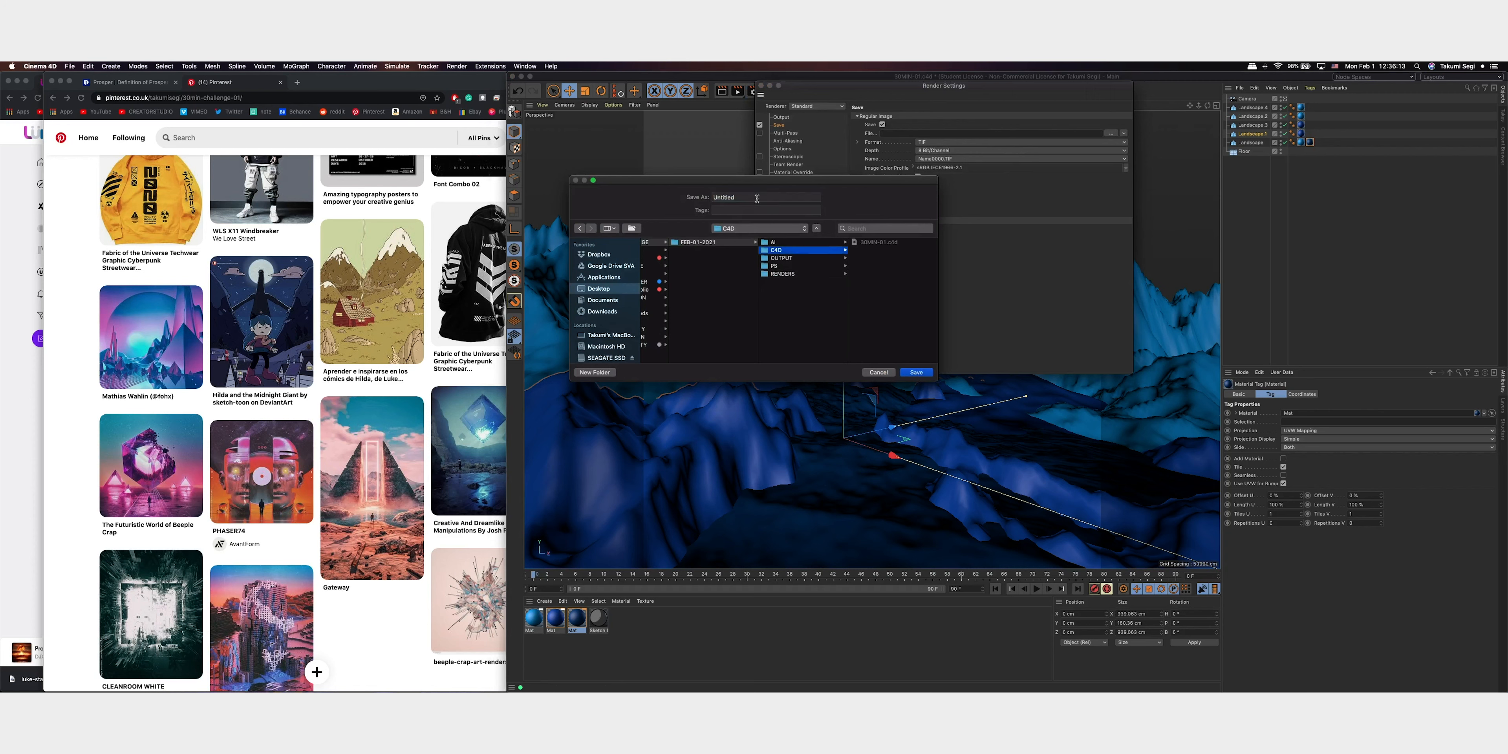
left_click(790, 274)
double_click(754, 198)
type("RENDER-01")
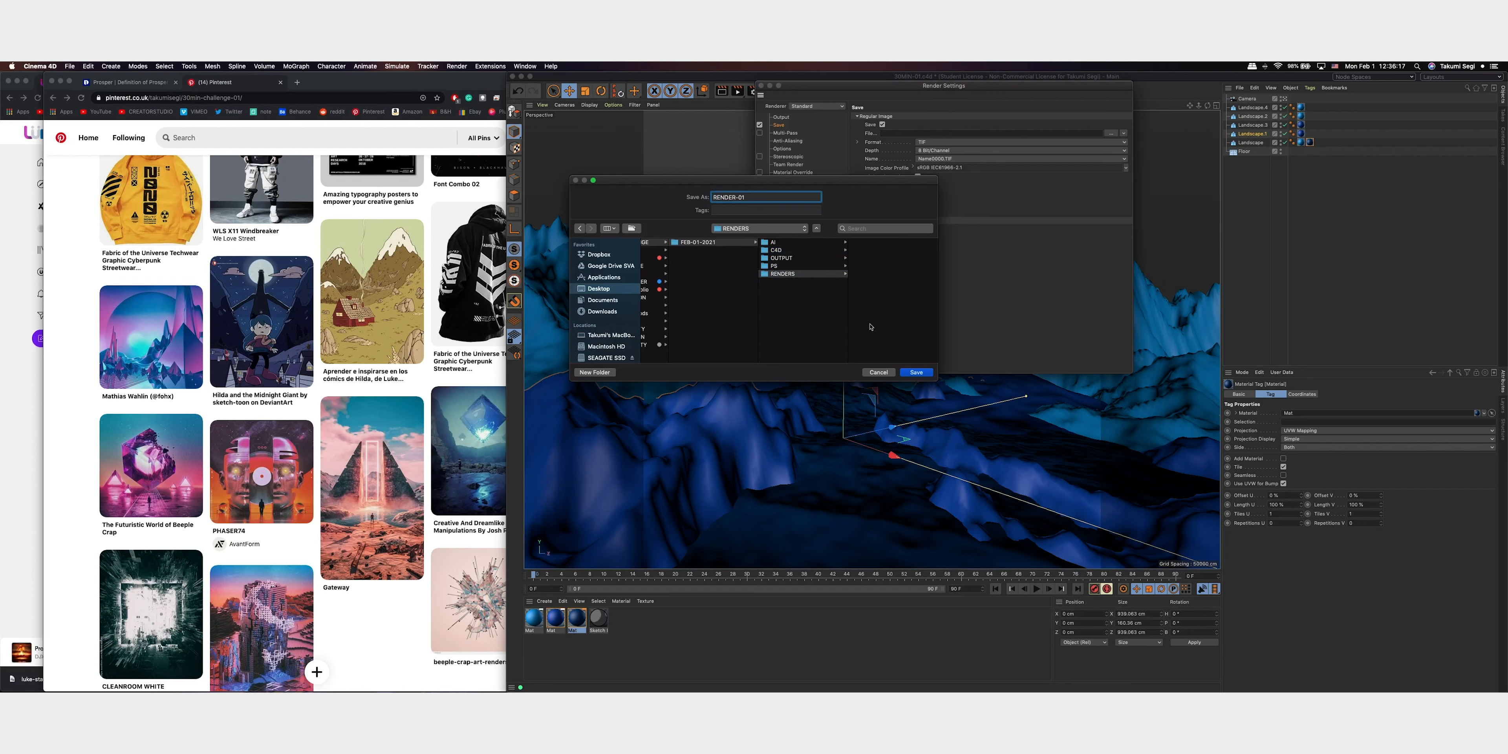
left_click(916, 373)
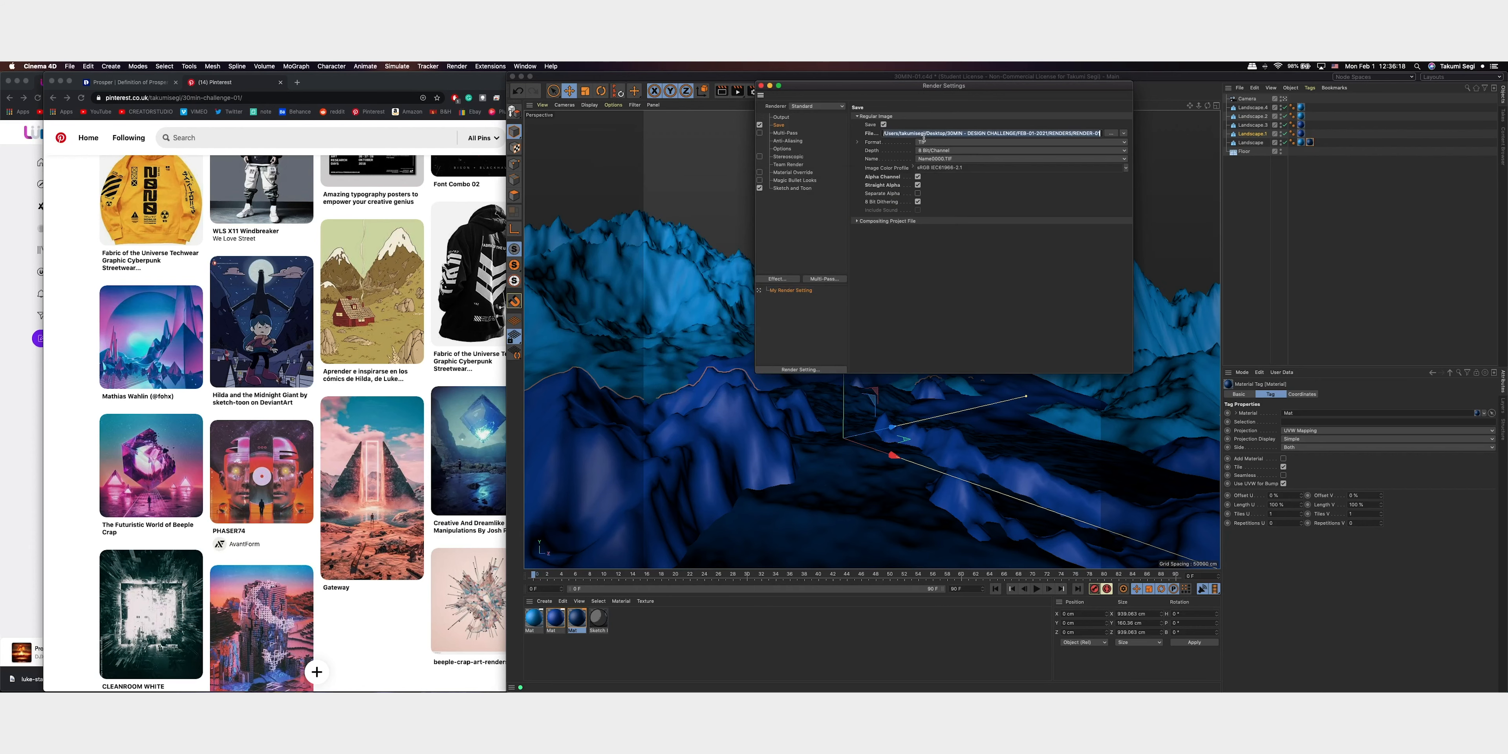
left_click(760, 86)
key("shift+r")
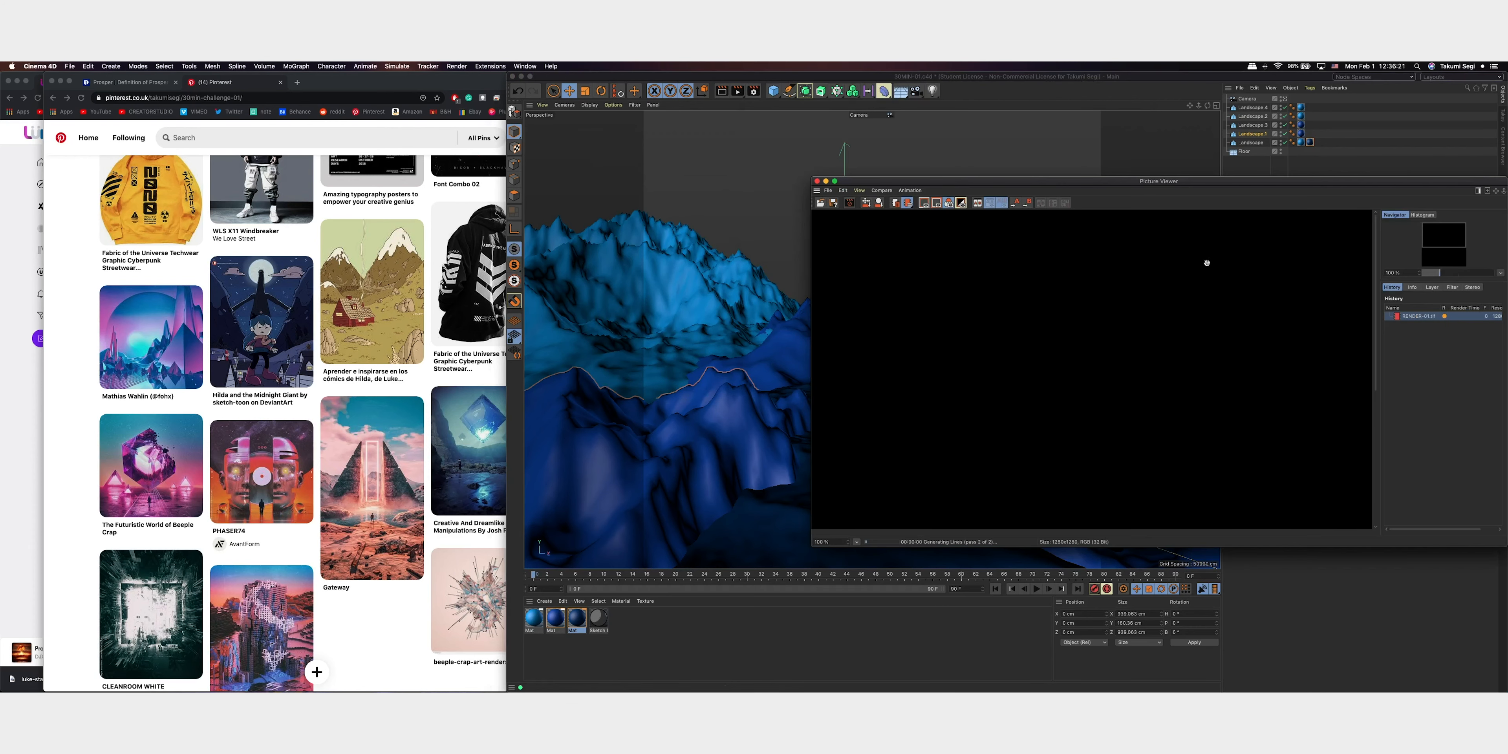
left_click_drag(1444, 234, 1405, 198)
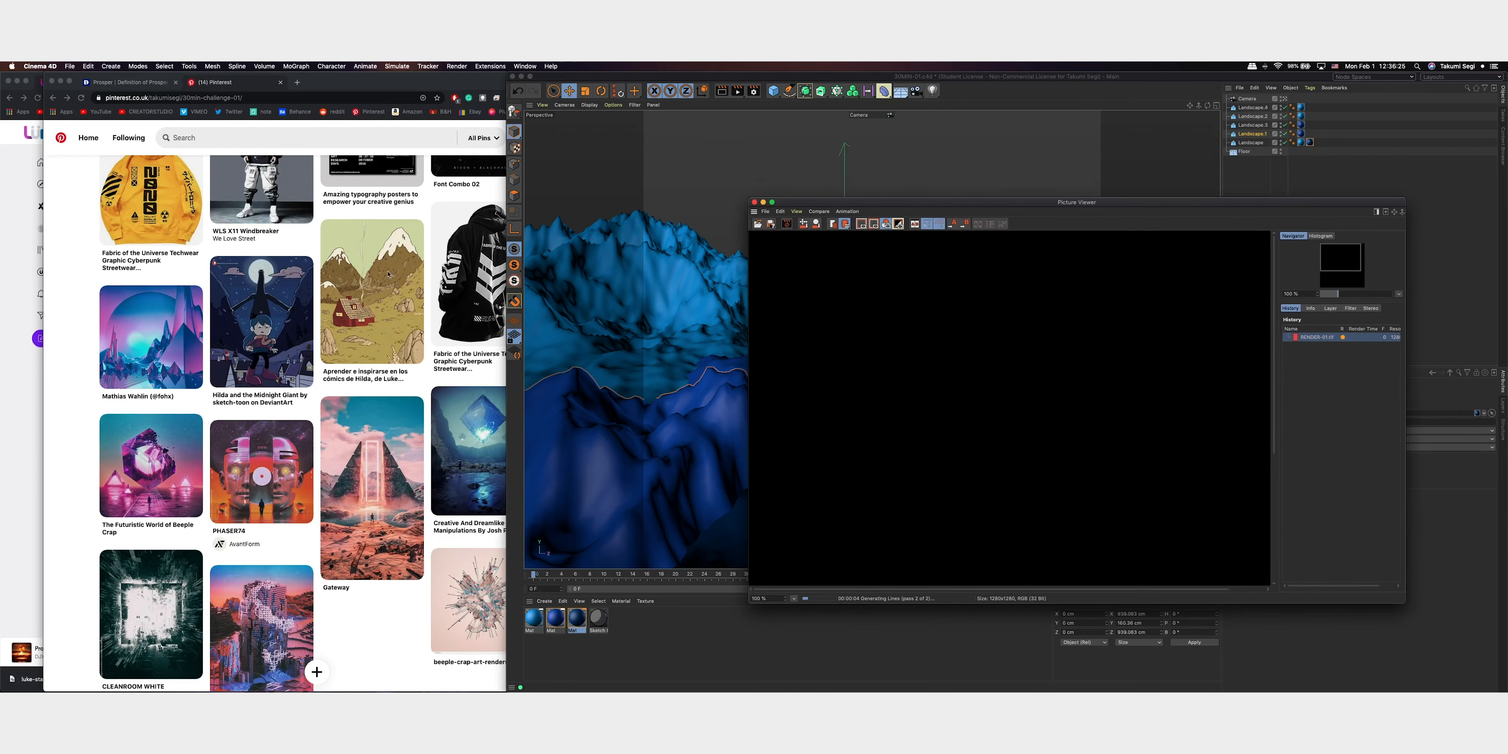
Switch to Chrome, open unsplash.com in a new tab and search for moon photos
left_click(188, 256)
left_click(297, 82)
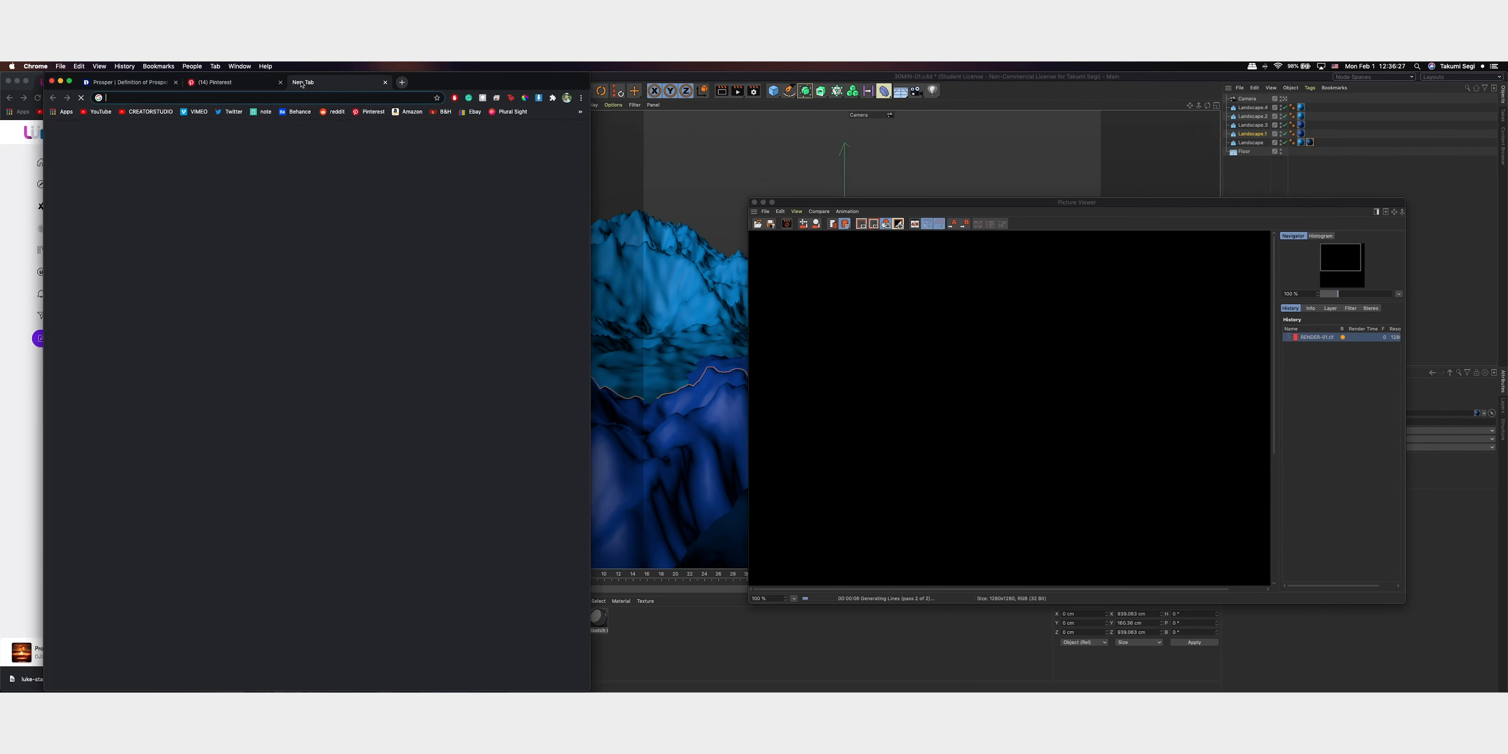
type("unsplash.com")
key("Return")
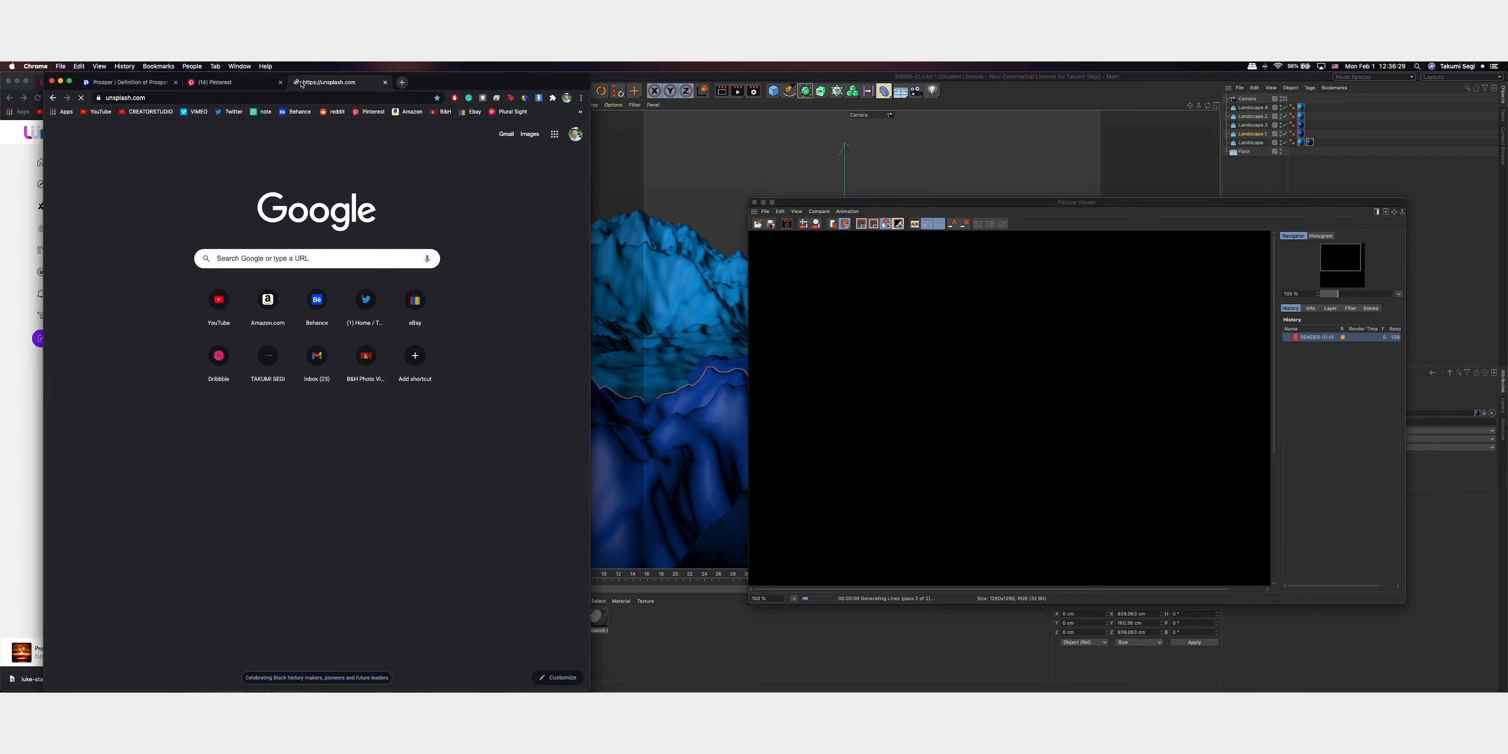
left_click(355, 306)
type("moon")
key("Return")
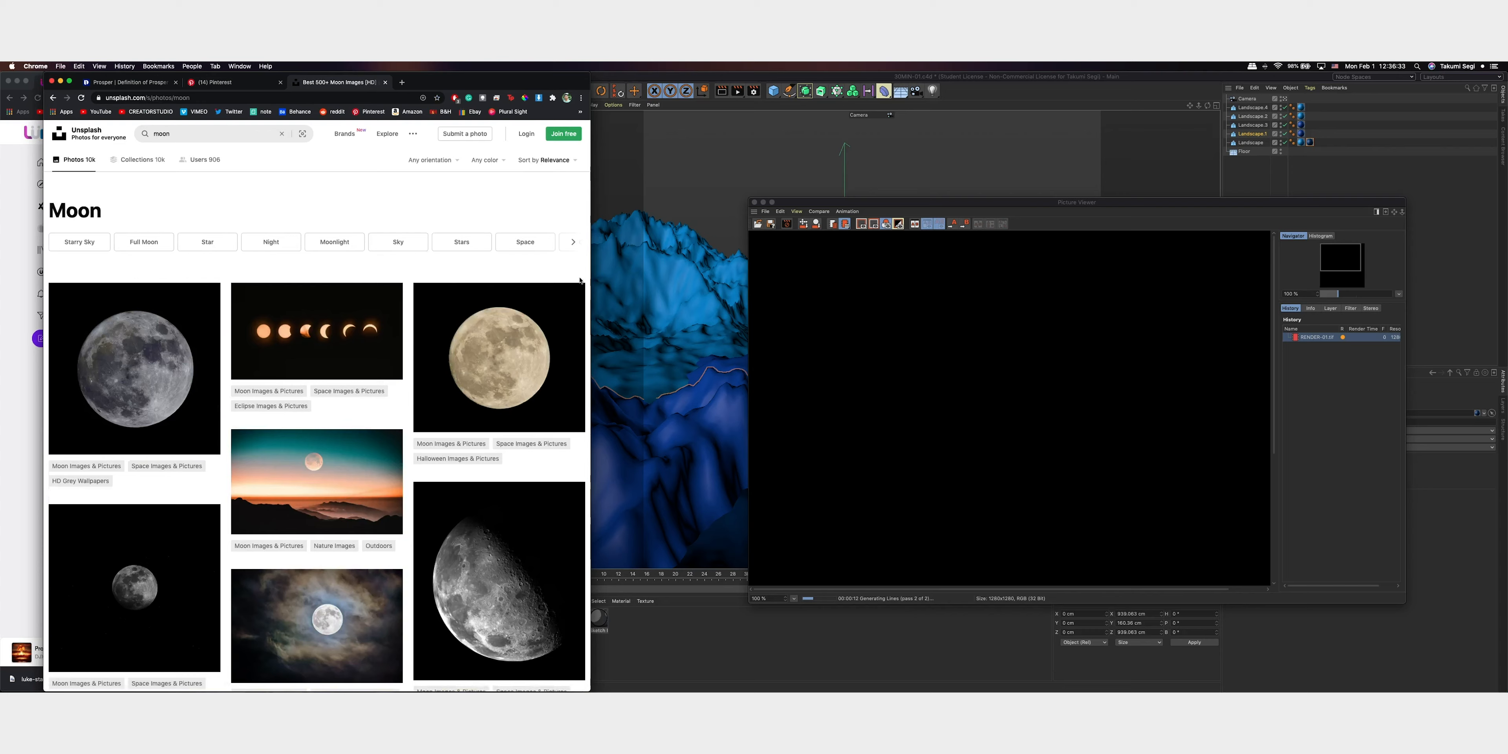
Find the solar eclipse photo with the glowing ring among the moon results and download it
scroll(429, 441, "down", 3)
scroll(429, 441, "down", 15)
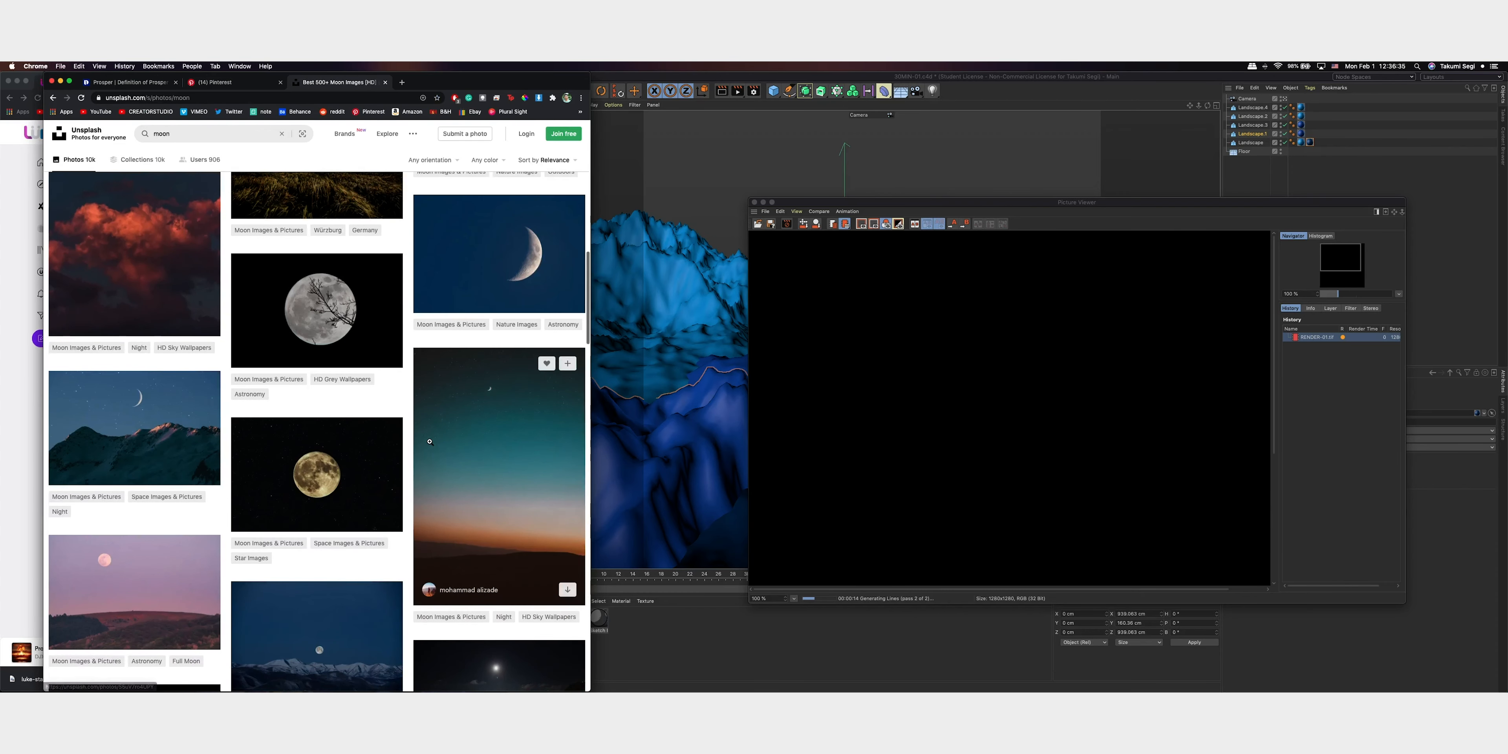
scroll(430, 441, "down", 15)
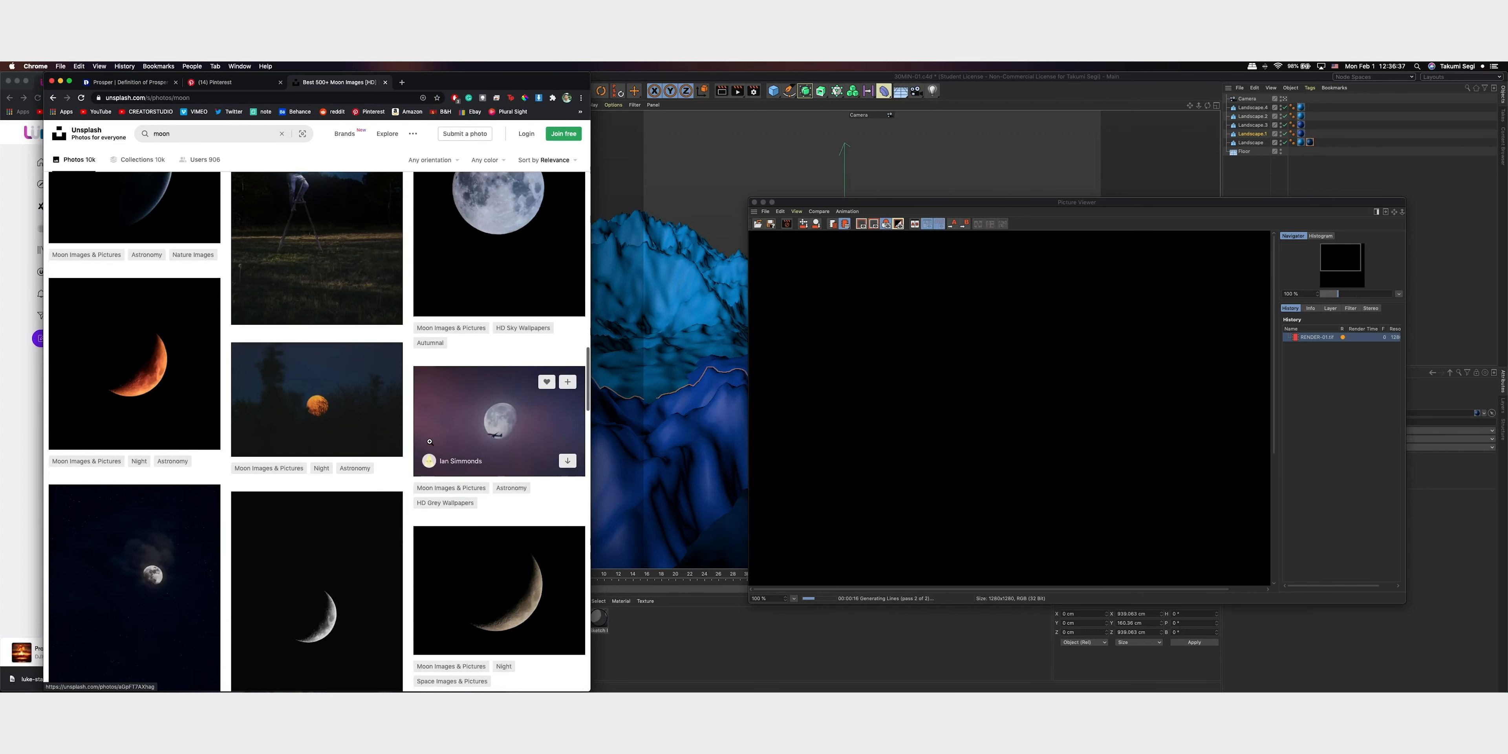
scroll(430, 444, "down", 3)
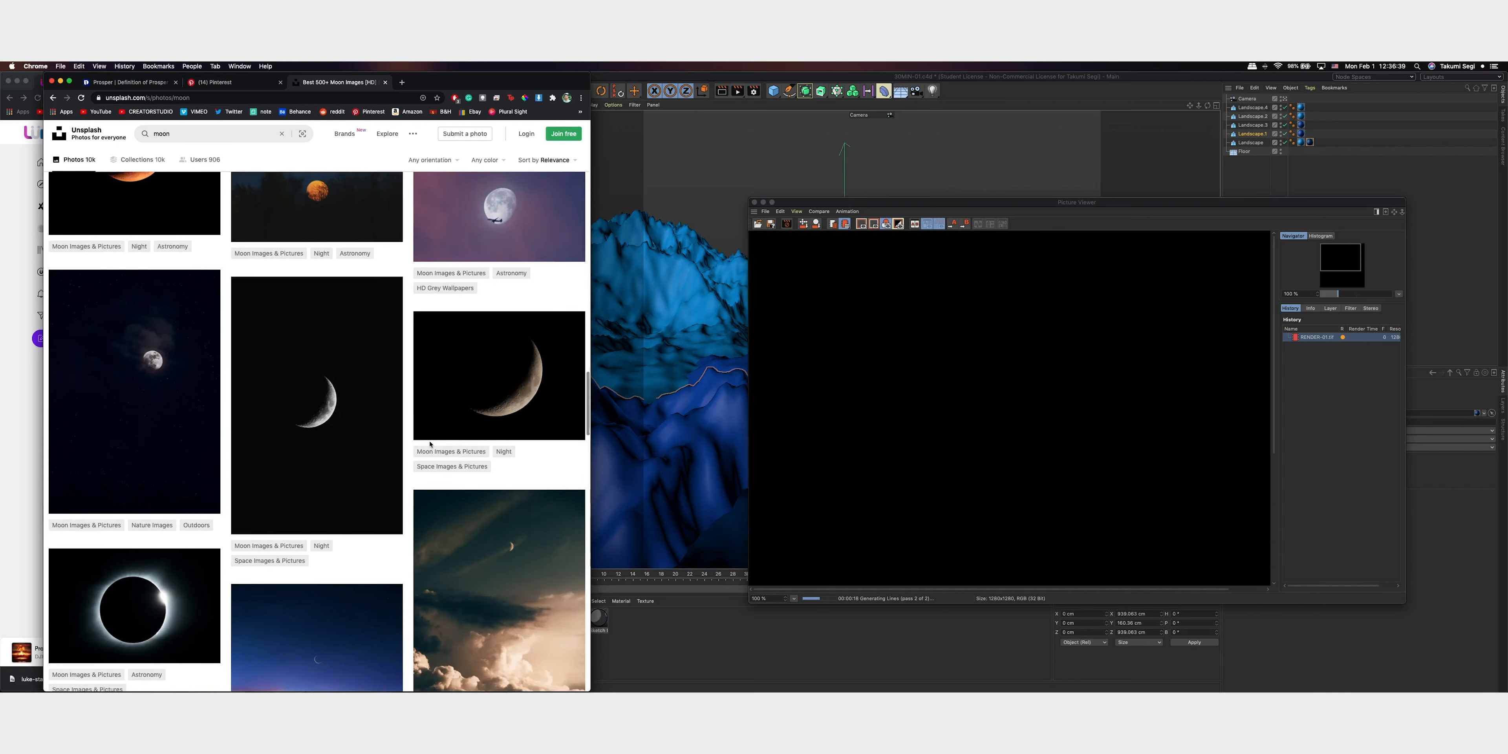
scroll(429, 442, "up", 6)
scroll(429, 441, "down", 10)
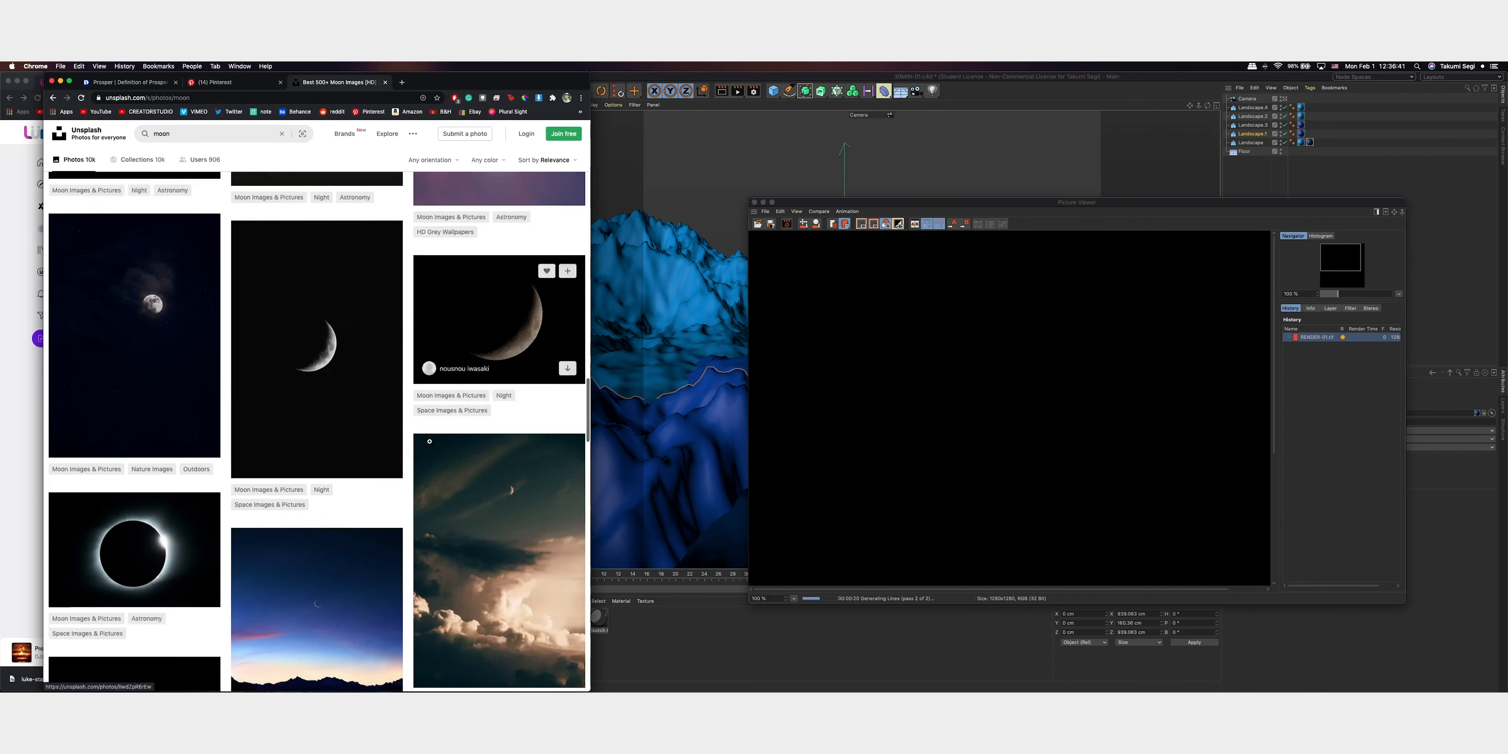
scroll(429, 441, "down", 4)
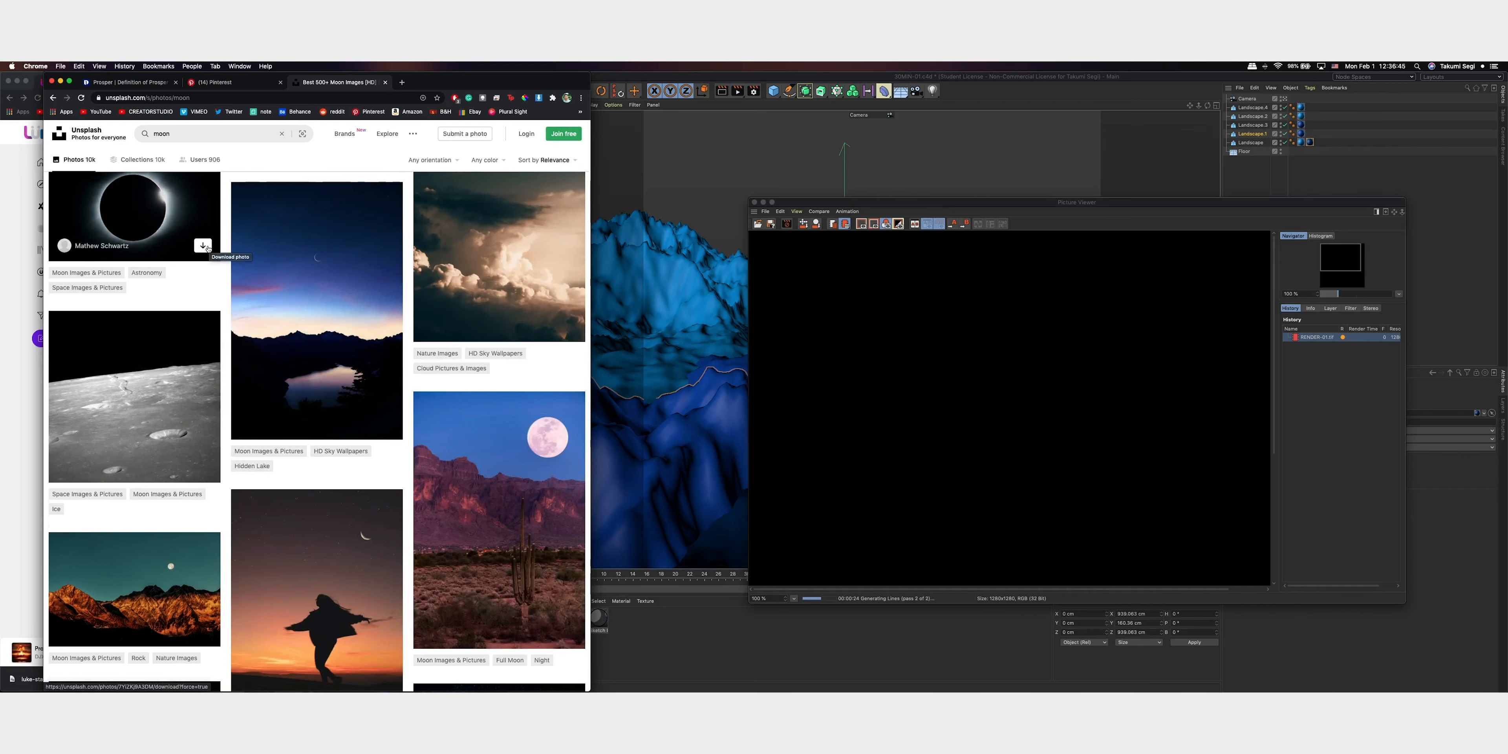
left_click(204, 247)
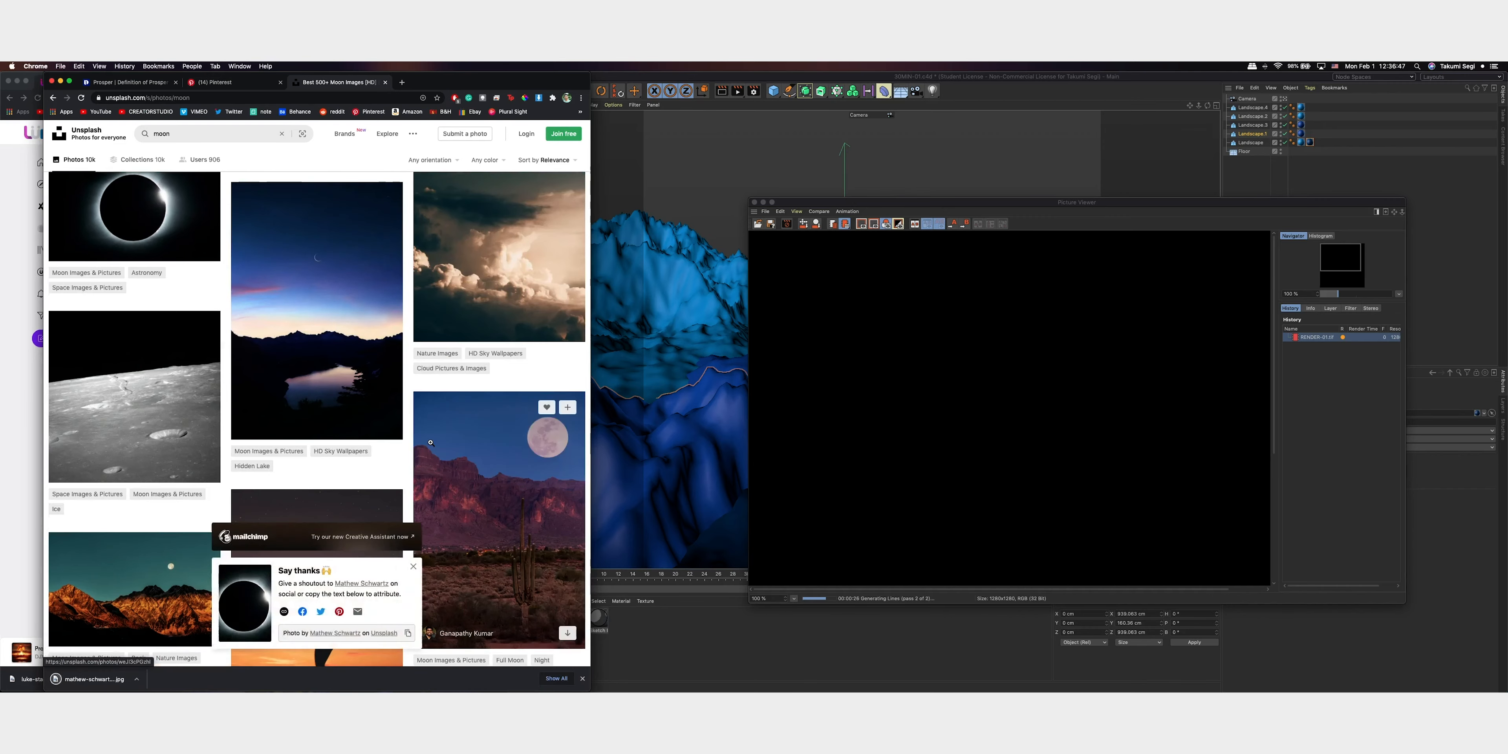
Switch to Finder and create a folder named ASSETS inside the FEB-01-2021 project folder
key("ctrl+Up")
left_click(1370, 187)
right_click(1205, 185)
left_click(1212, 188)
type("ASSE")
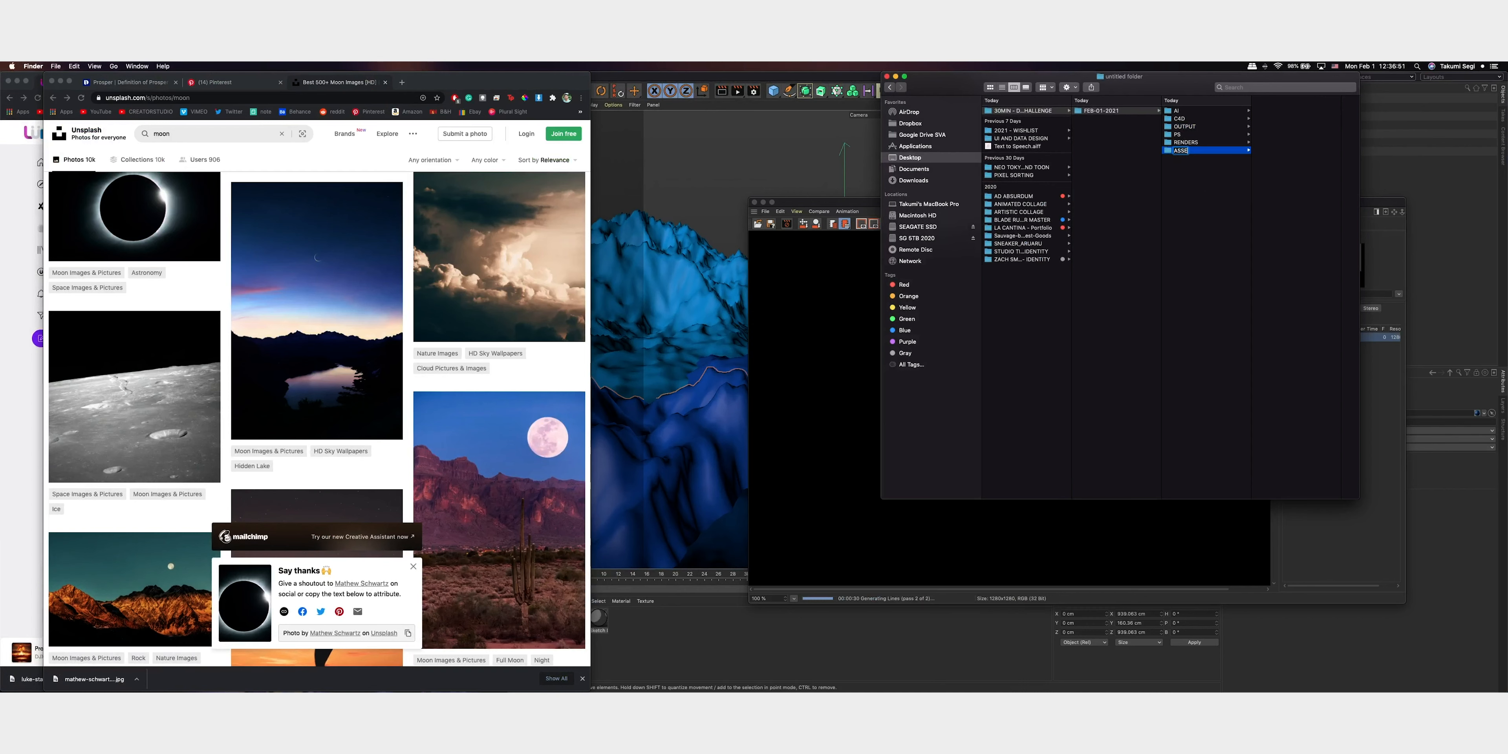
key("Return")
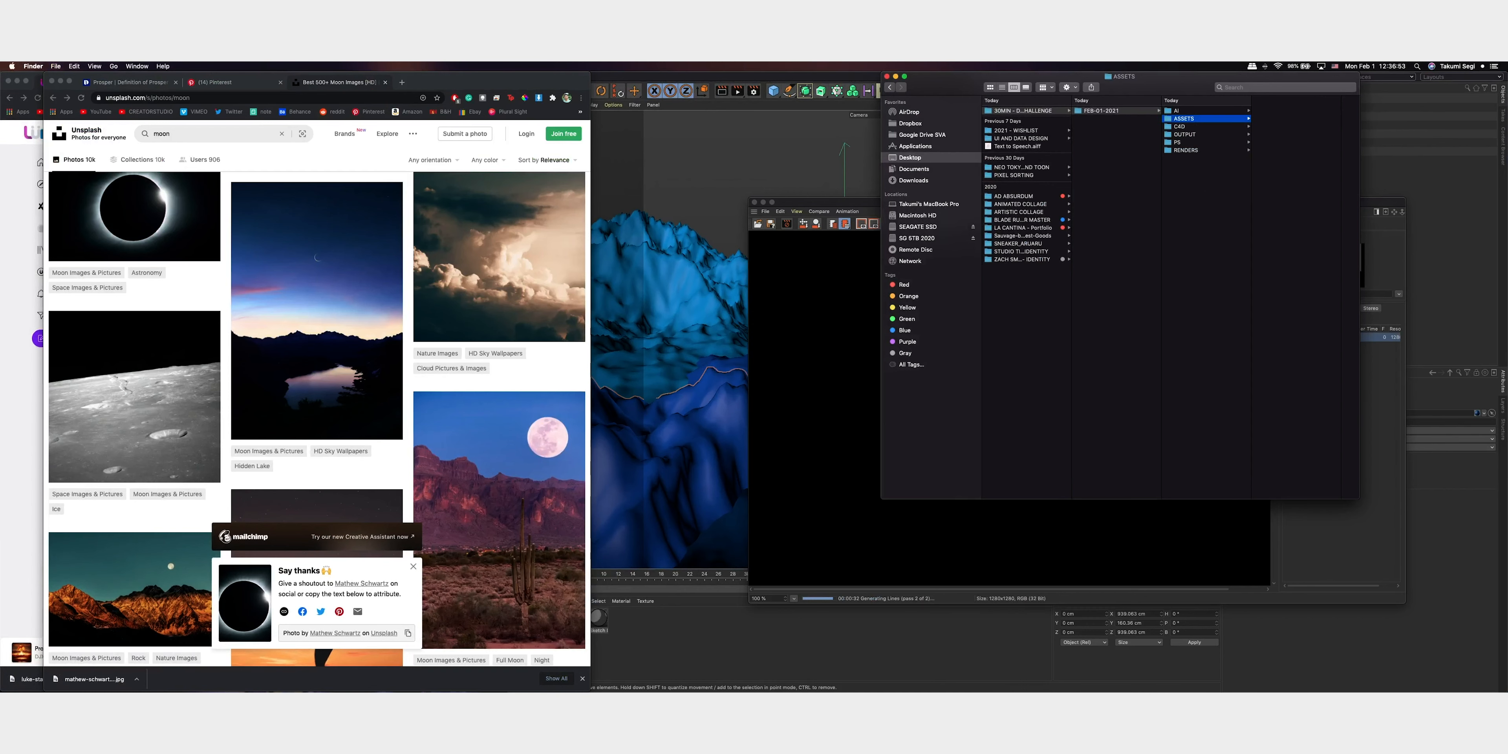
Open the Downloads folder in a new Finder window and move the downloaded eclipse photo into the ASSETS folder
key("super+n")
left_click_drag(1297, 216, 798, 260)
left_click(514, 364)
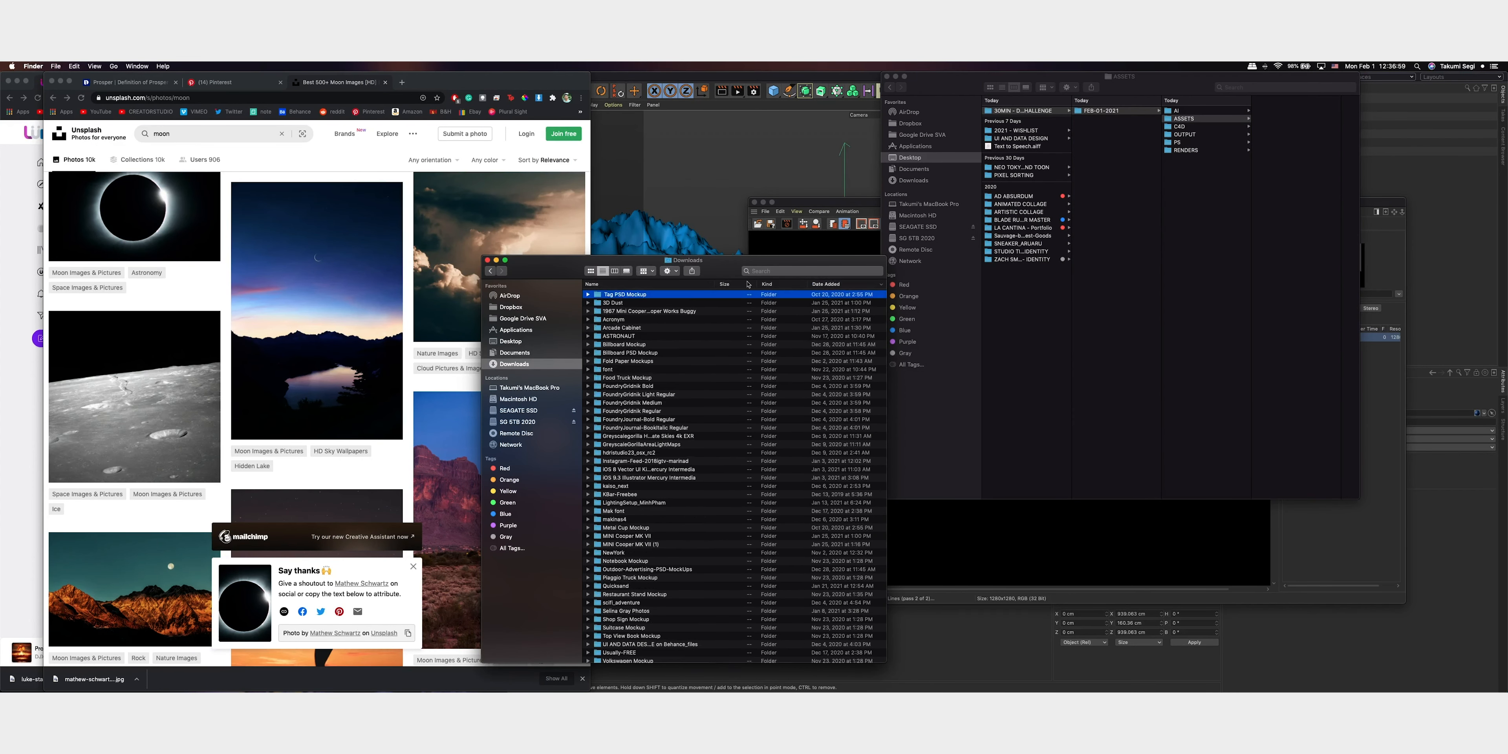
scroll(660, 340, "up", 20)
left_click(714, 296)
key("ctrl+Up")
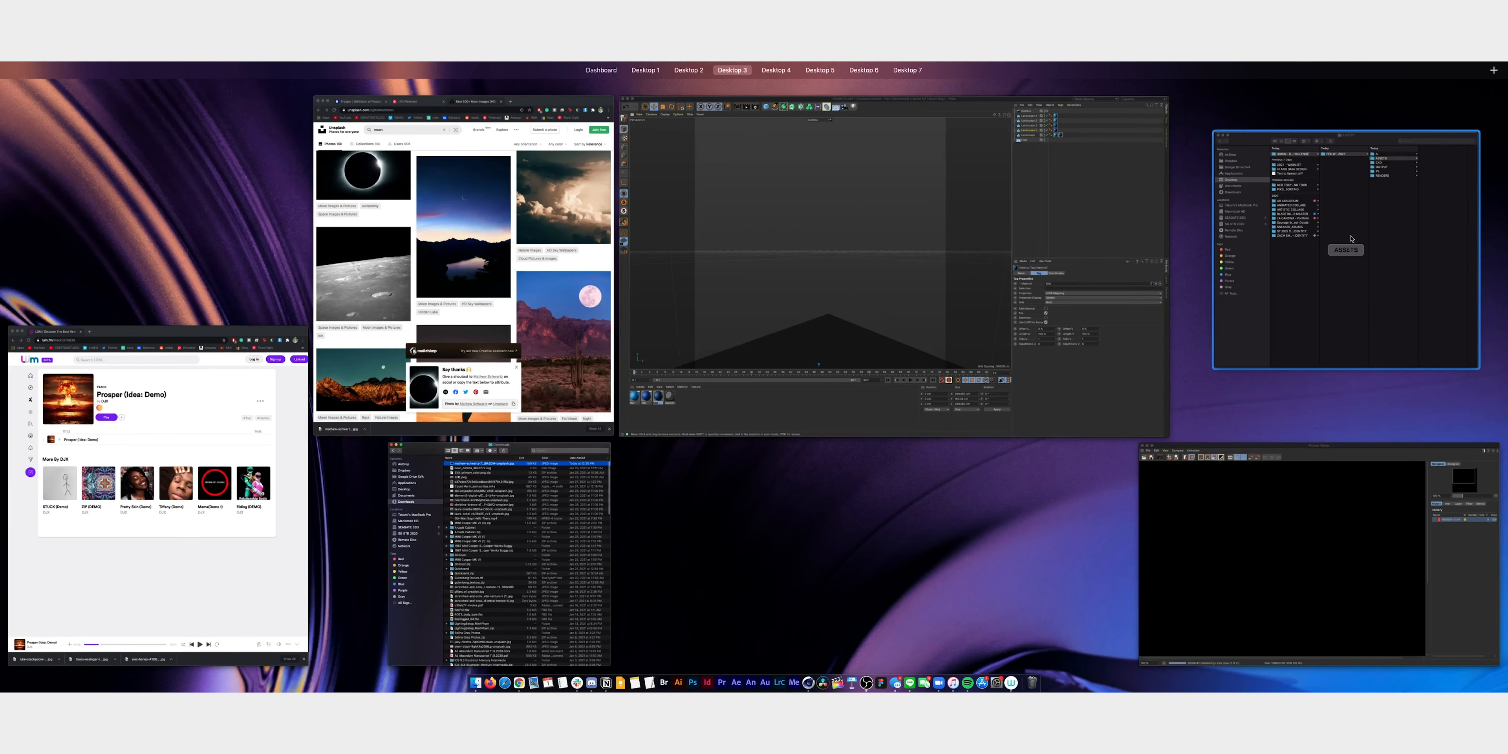
left_click(1333, 225)
left_click_drag(705, 295, 1303, 156)
Return to Cinema 4D, examine the whole landscape render in the Picture Viewer and close the viewer
left_click(859, 227)
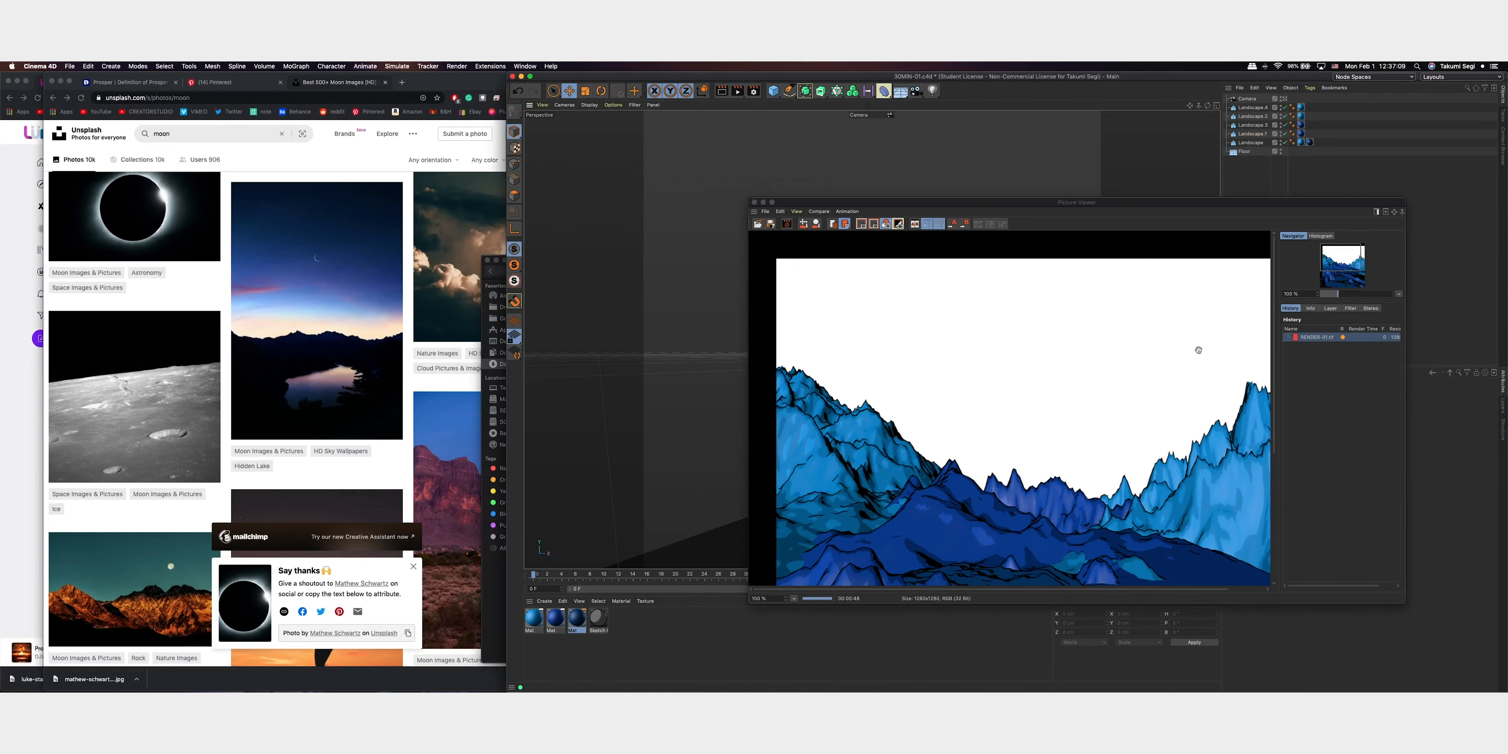
scroll(1177, 337, "down", 5)
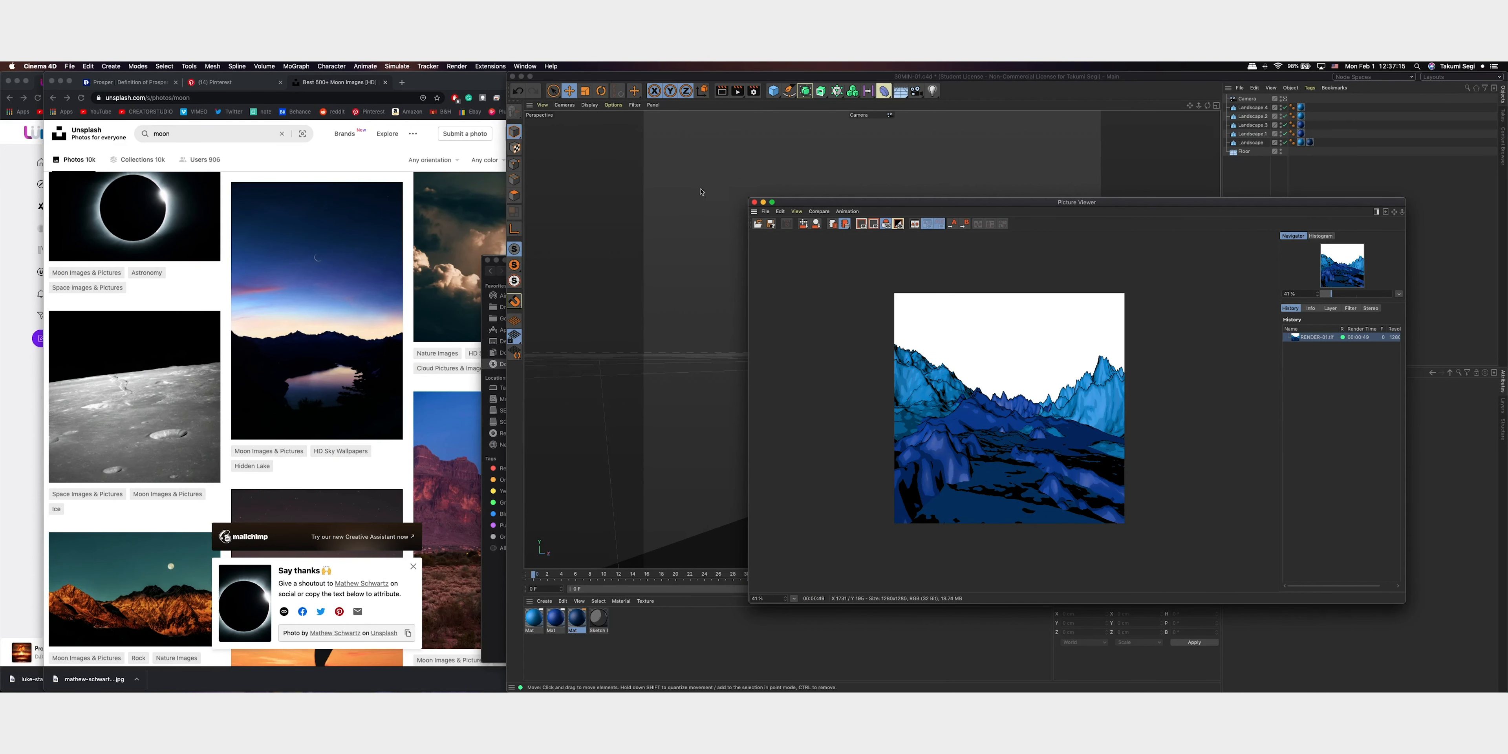
left_click(754, 201)
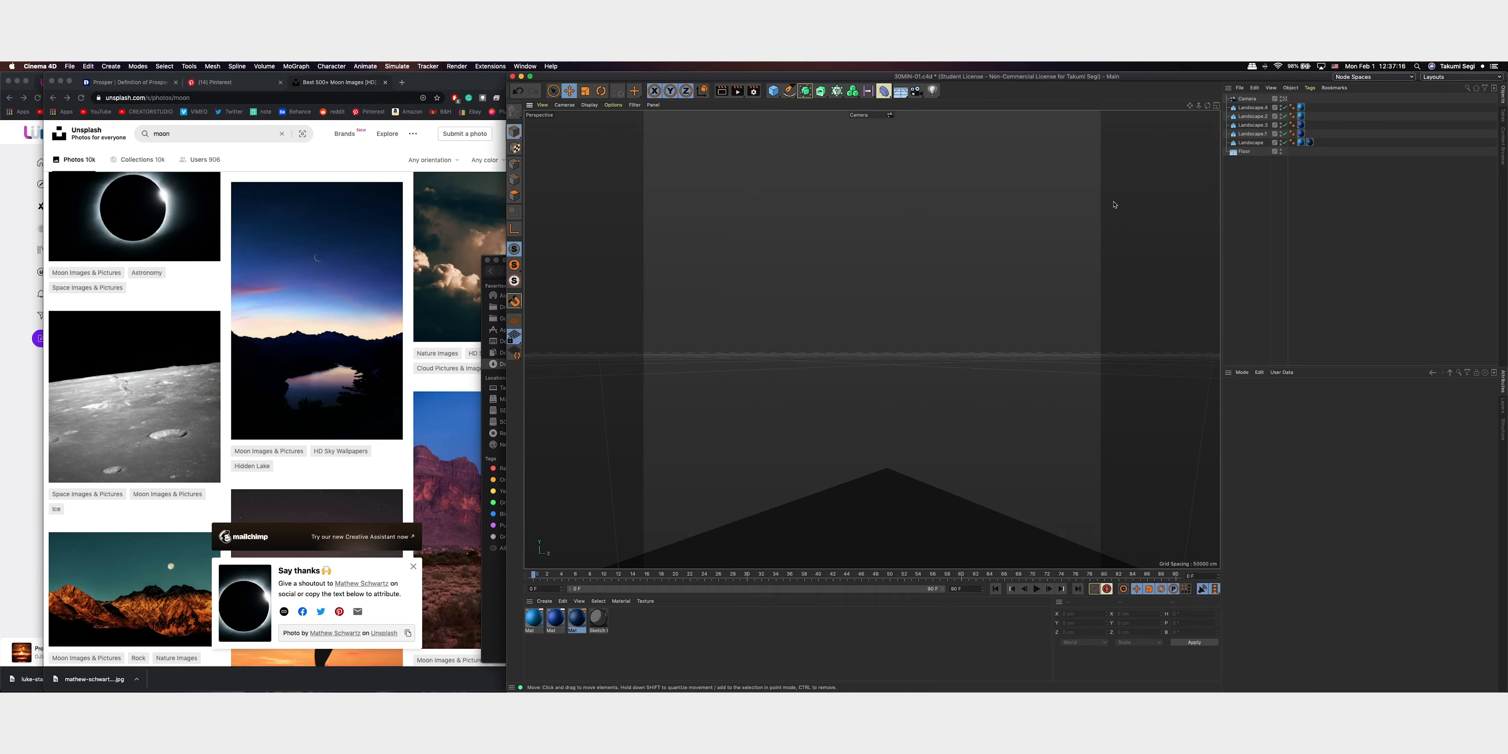
Leave and re-enter the scene camera, then reframe the valley and mountains through it
left_click(1283, 99)
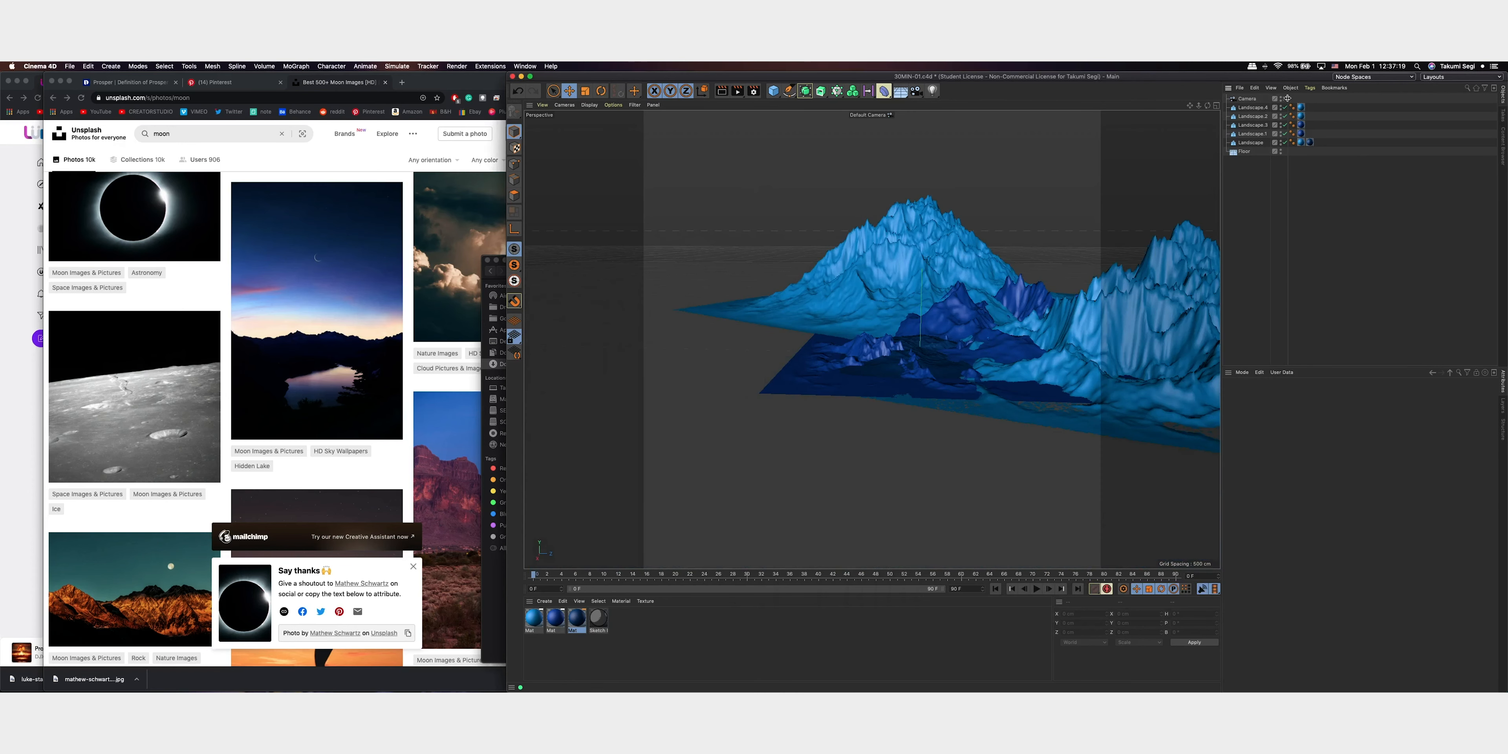
left_click(1284, 99)
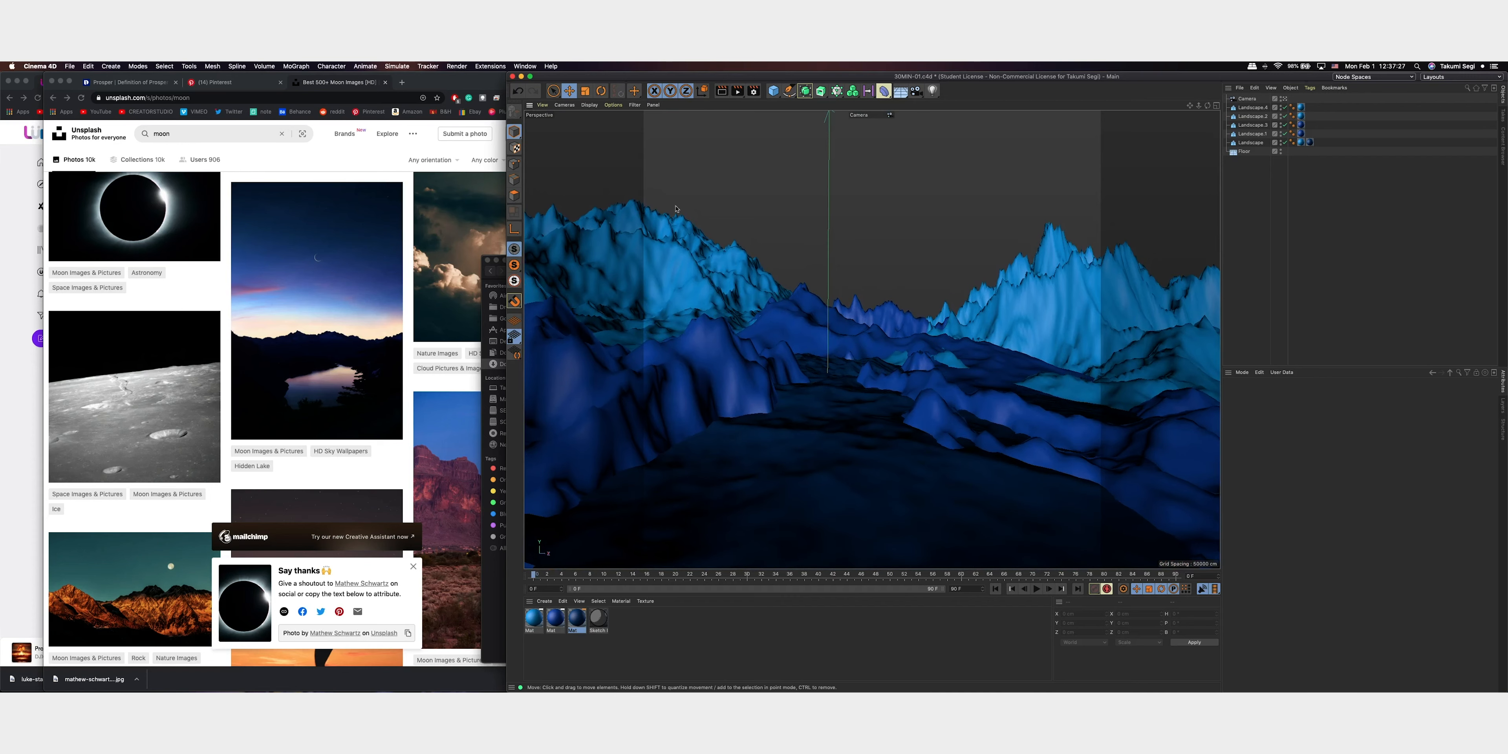
middle_click_drag(920, 280, 937, 322, "alt")
scroll(936, 344, "up", 1)
scroll(937, 343, "down", 6)
scroll(936, 344, "up", 5)
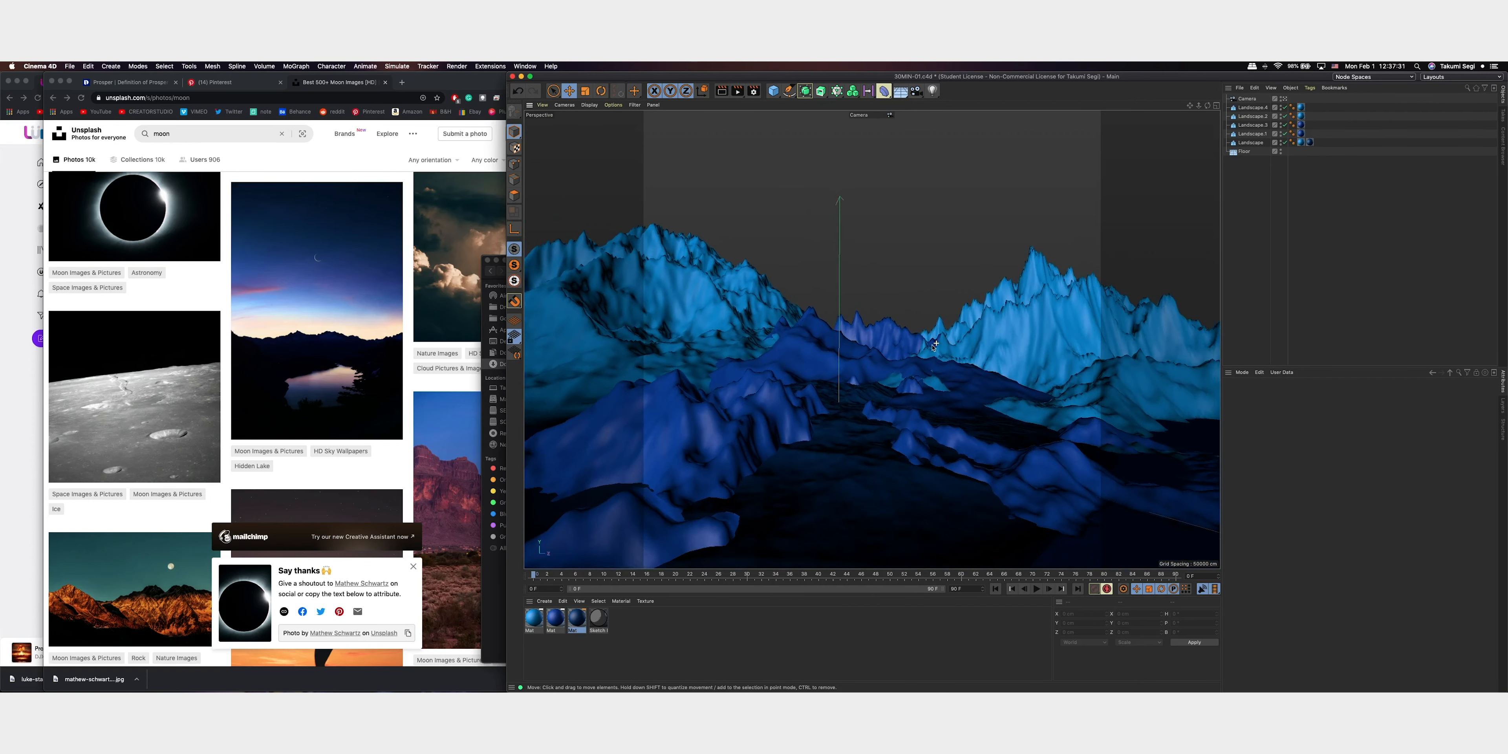
scroll(934, 346, "down", 2)
scroll(916, 360, "up", 3)
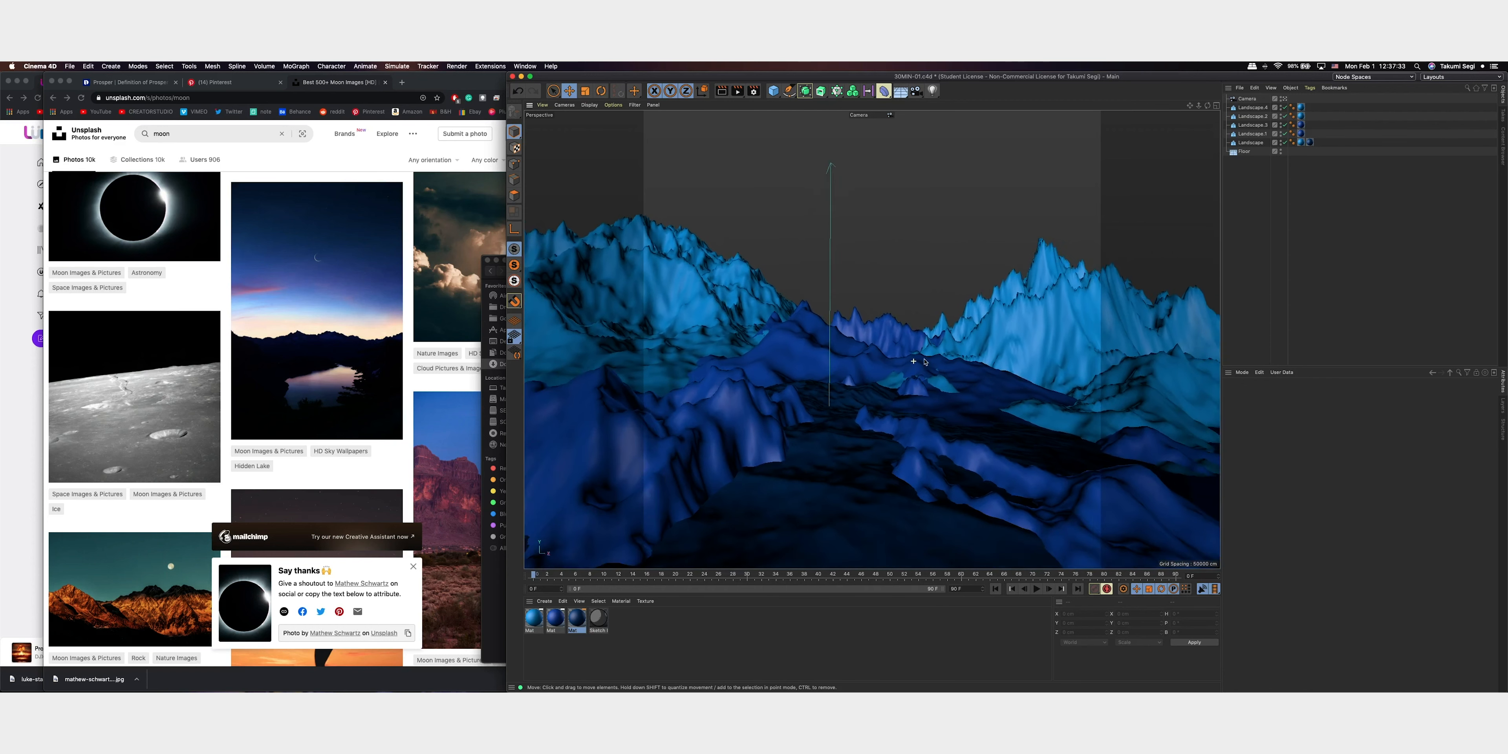
mouse_move(913, 391)
left_mouse_down("alt")
mouse_move(936, 401)
mouse_move(933, 382)
left_mouse_up("alt")
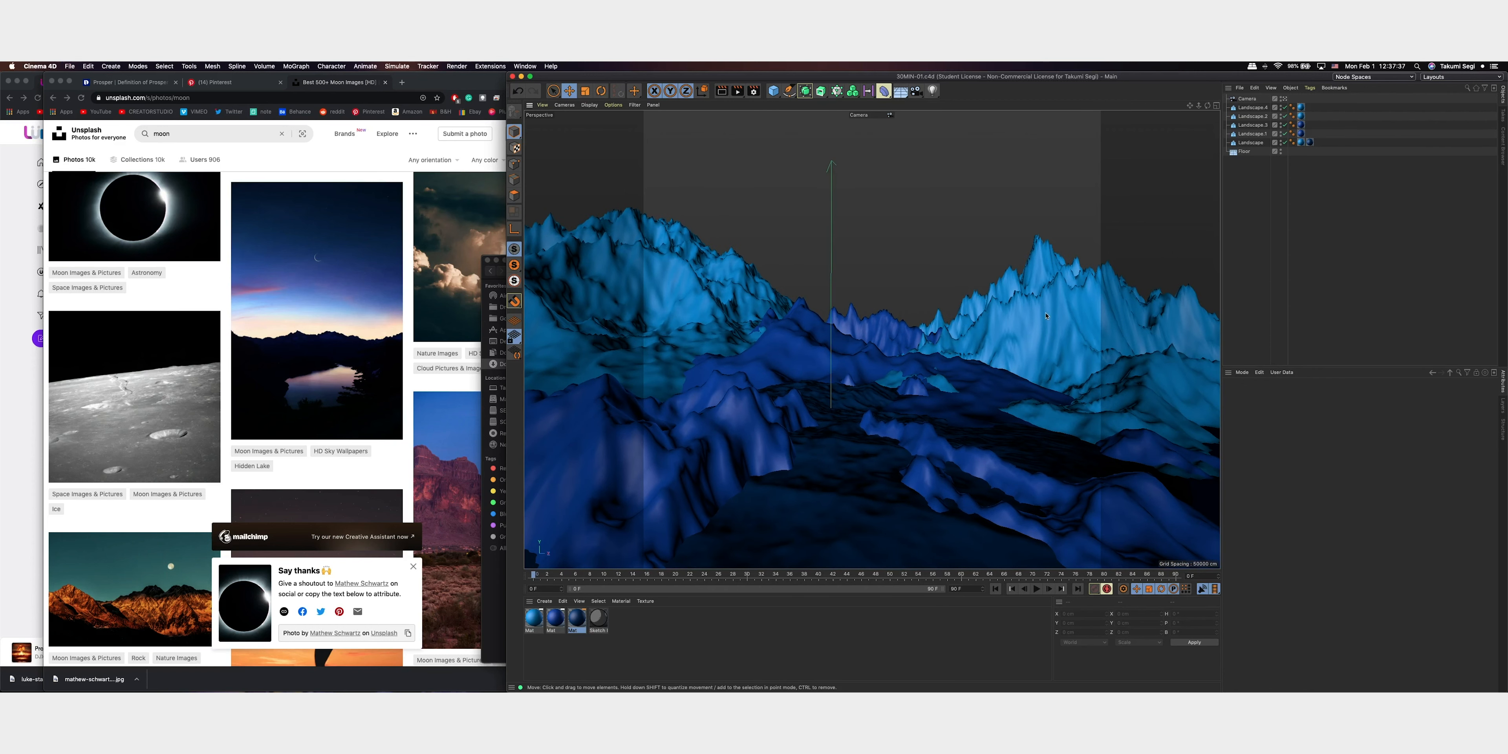
Switch to Photoshop and create a 1920 x 1920 pixel RGB document at 72 ppi named PROSPER-01
key("ctrl+Up")
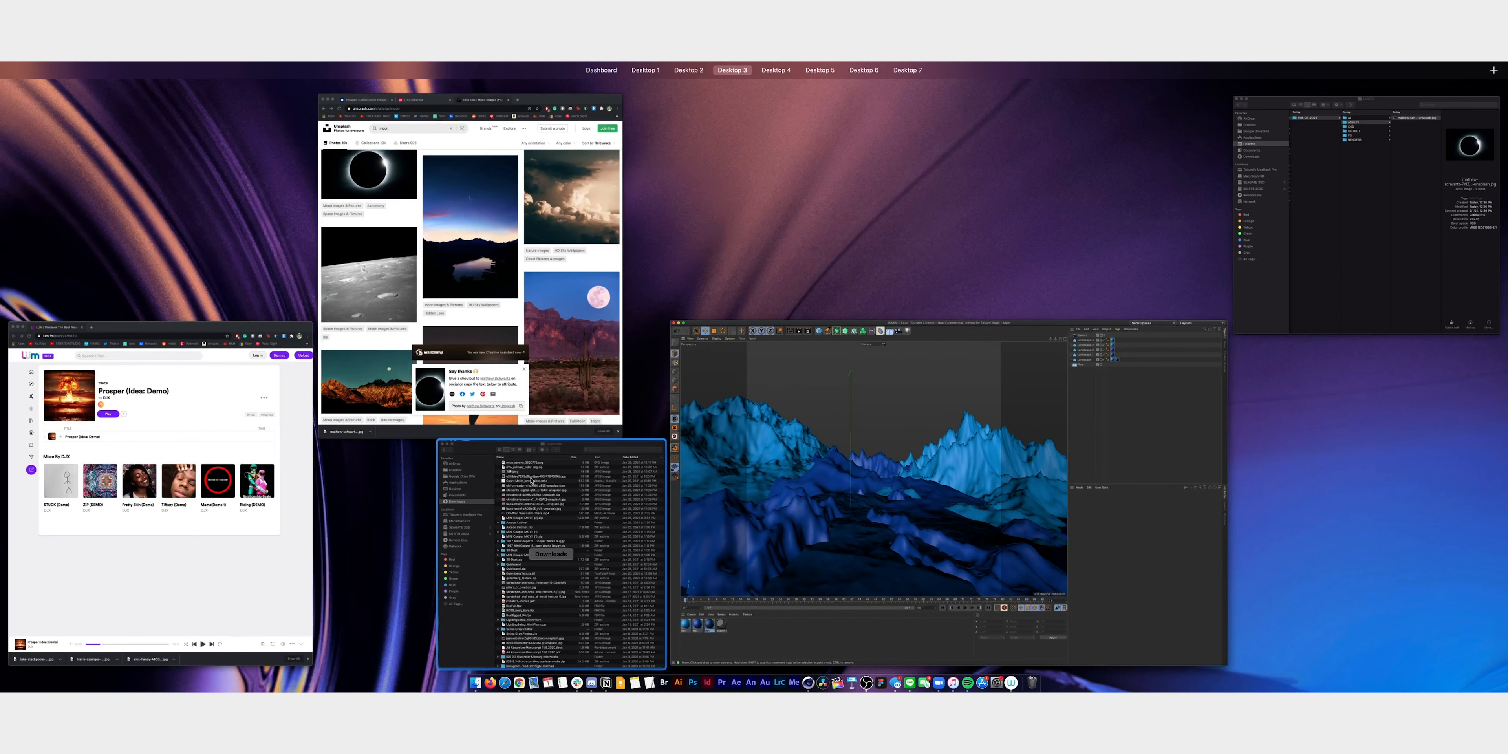
left_click(1403, 228)
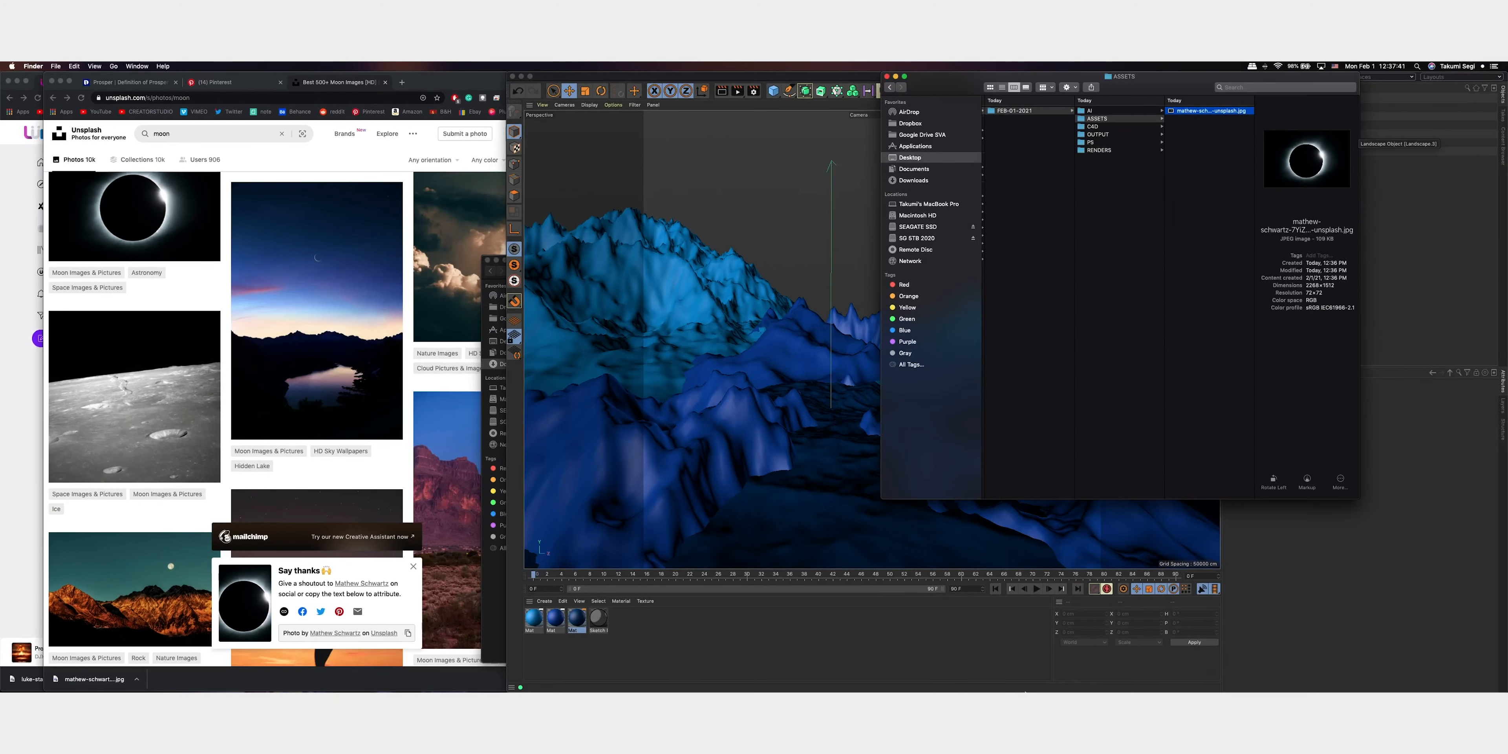
mouse_move(1021, 691)
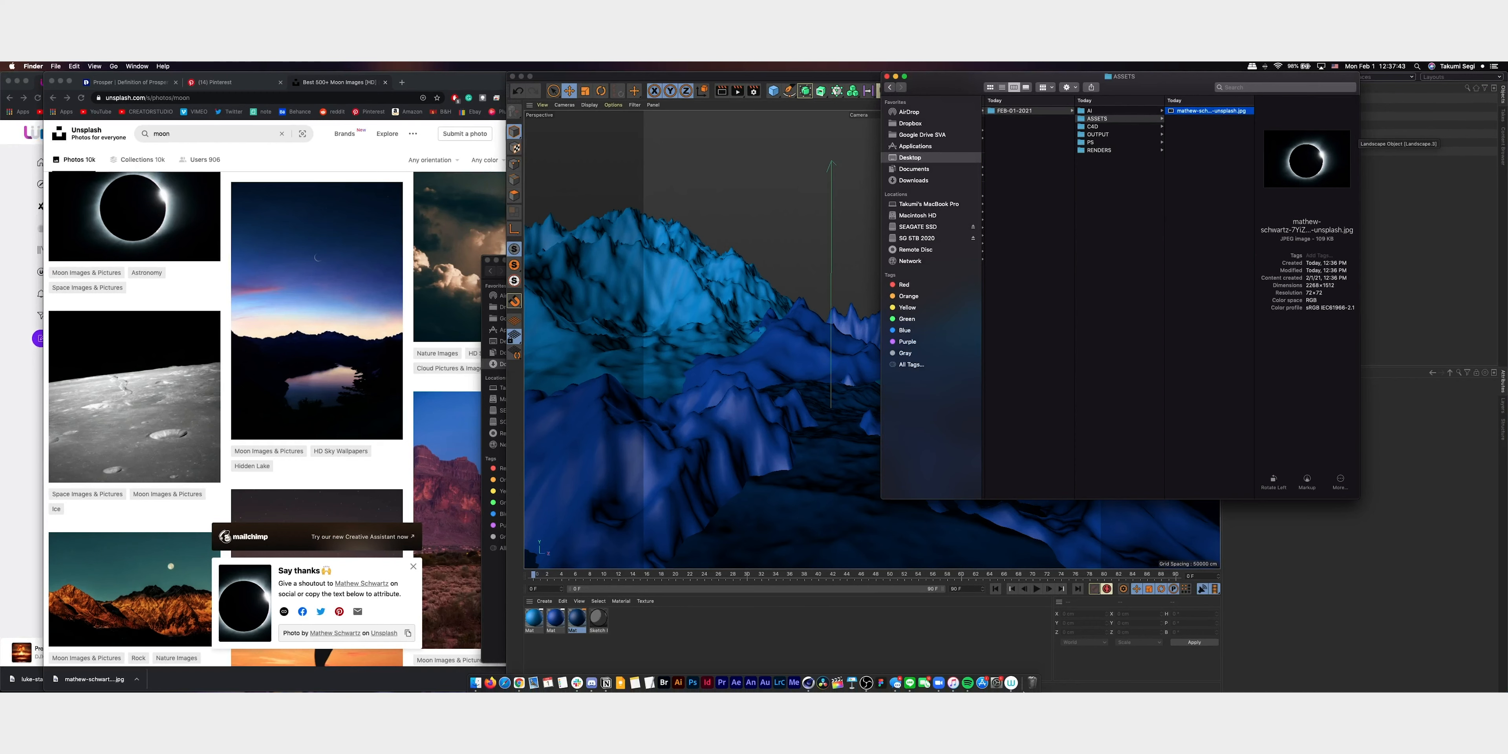
left_click(694, 691)
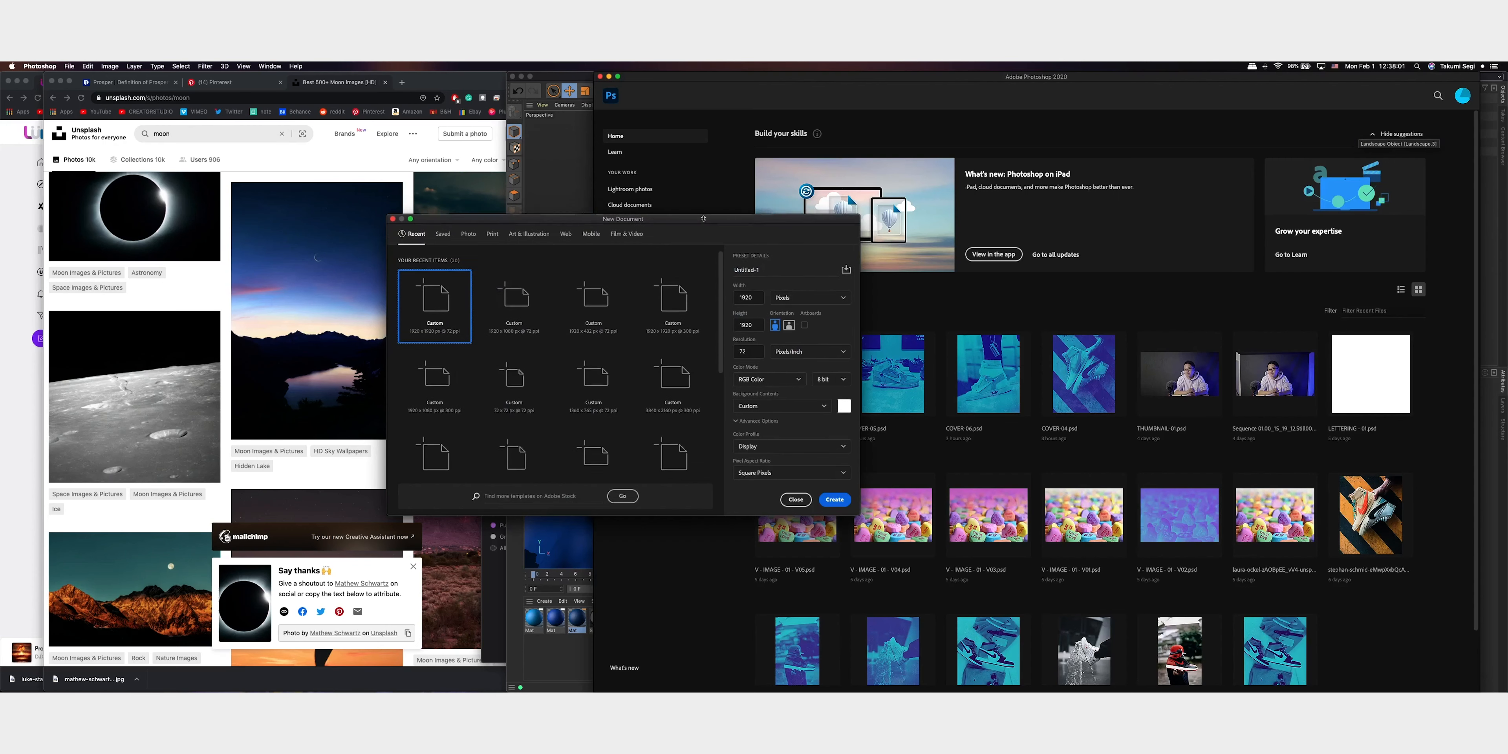
left_click_drag(785, 237, 943, 231)
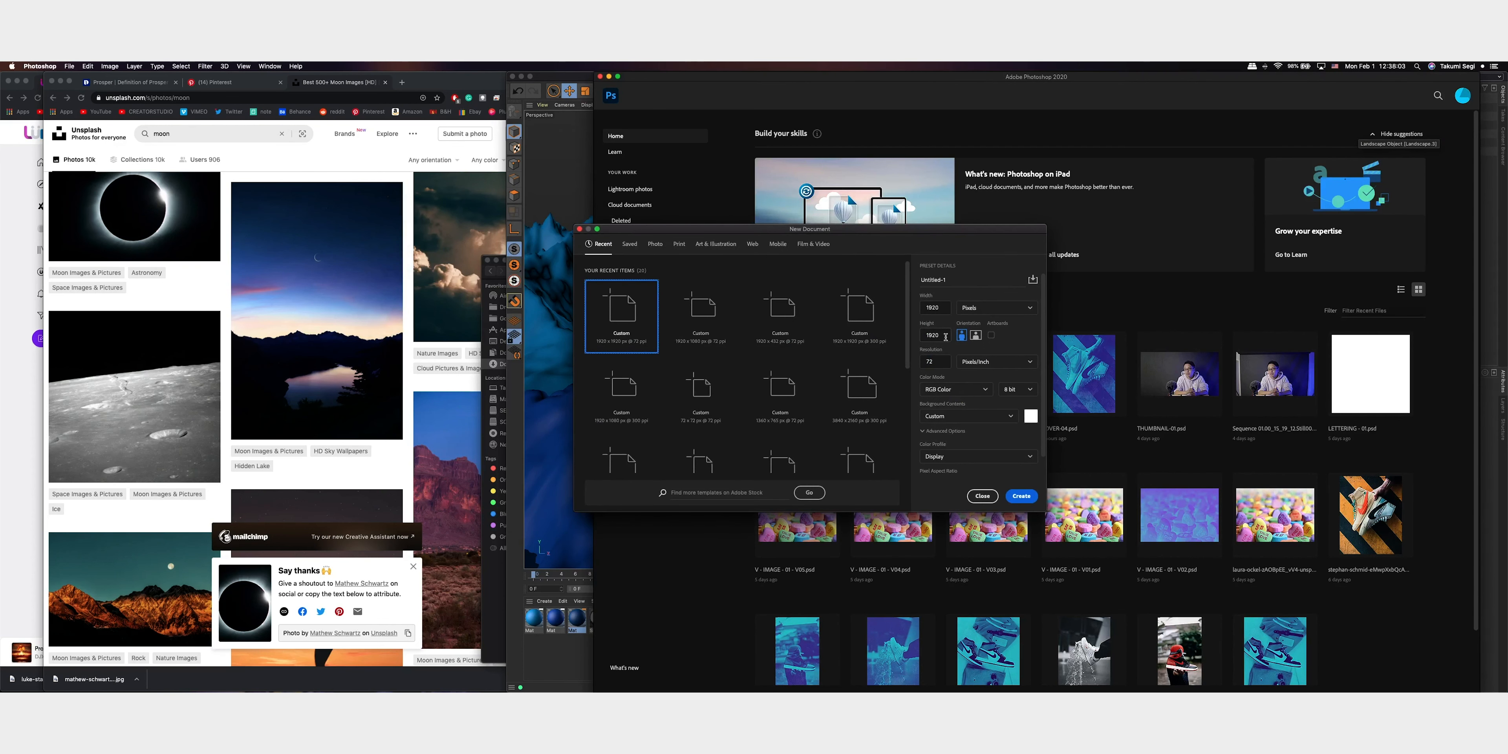
left_click(966, 282)
type("PRO")
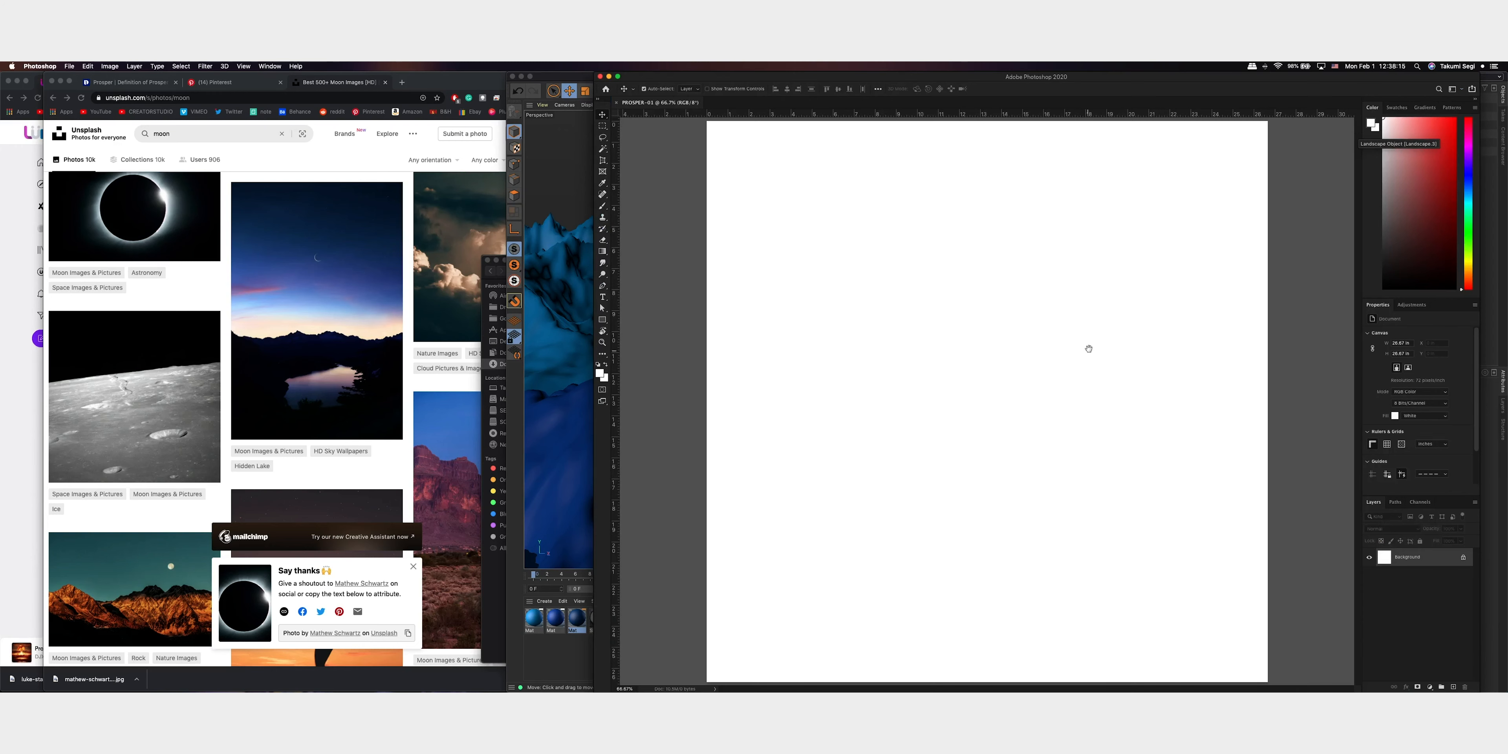
left_click_drag(1104, 394, 1086, 397)
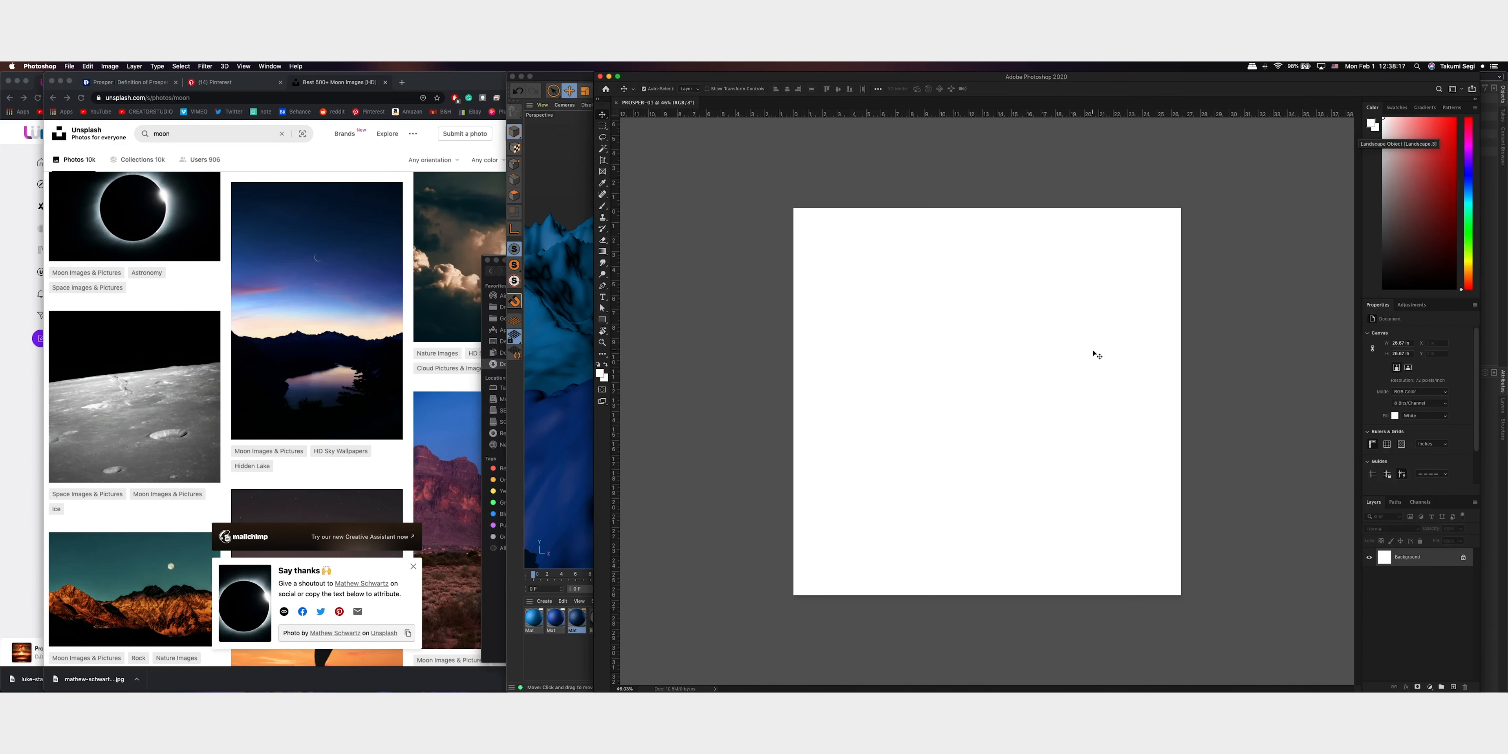
Save the document as PROSPER-01.psd in the PS folder and place the RENDER-01 image from the RENDERS folder into it
key("super+s")
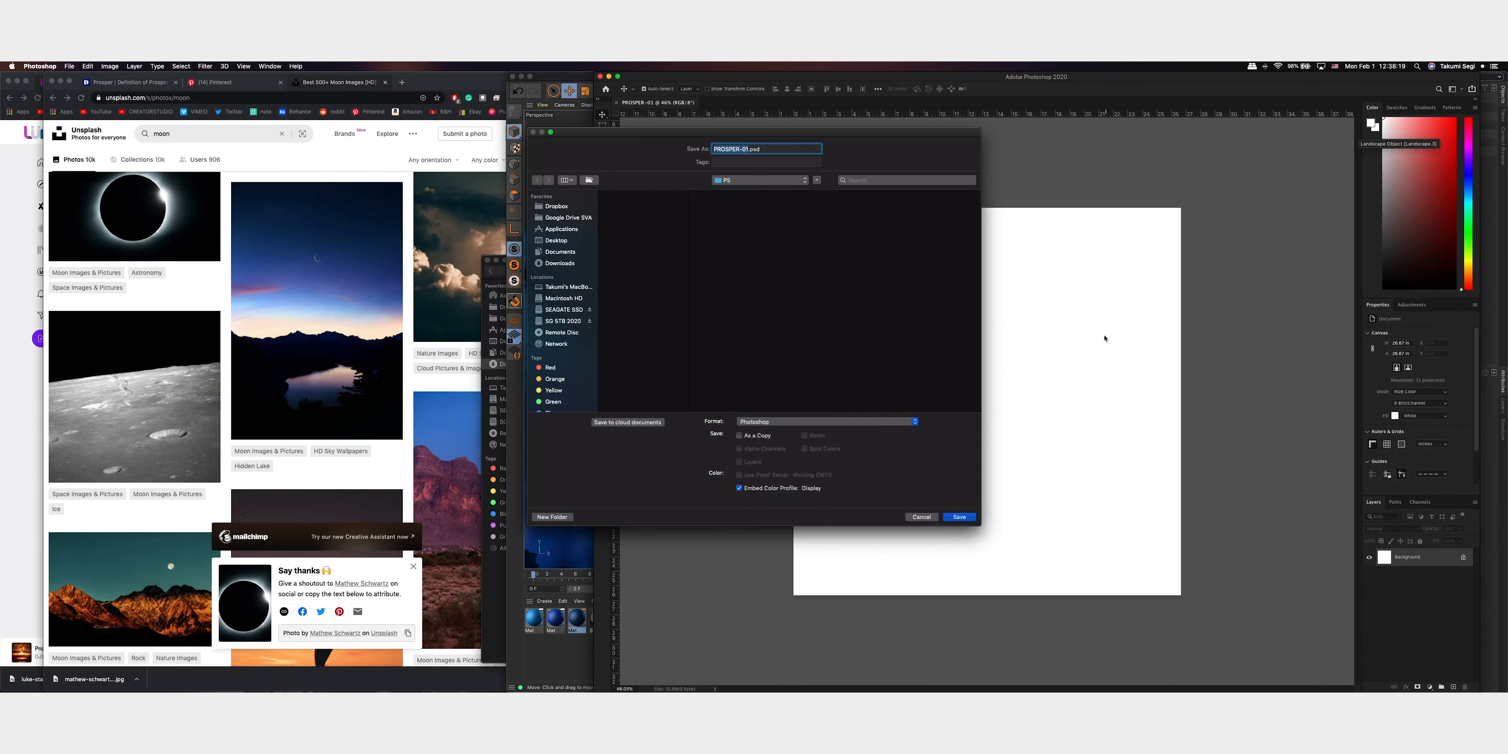
key("Return")
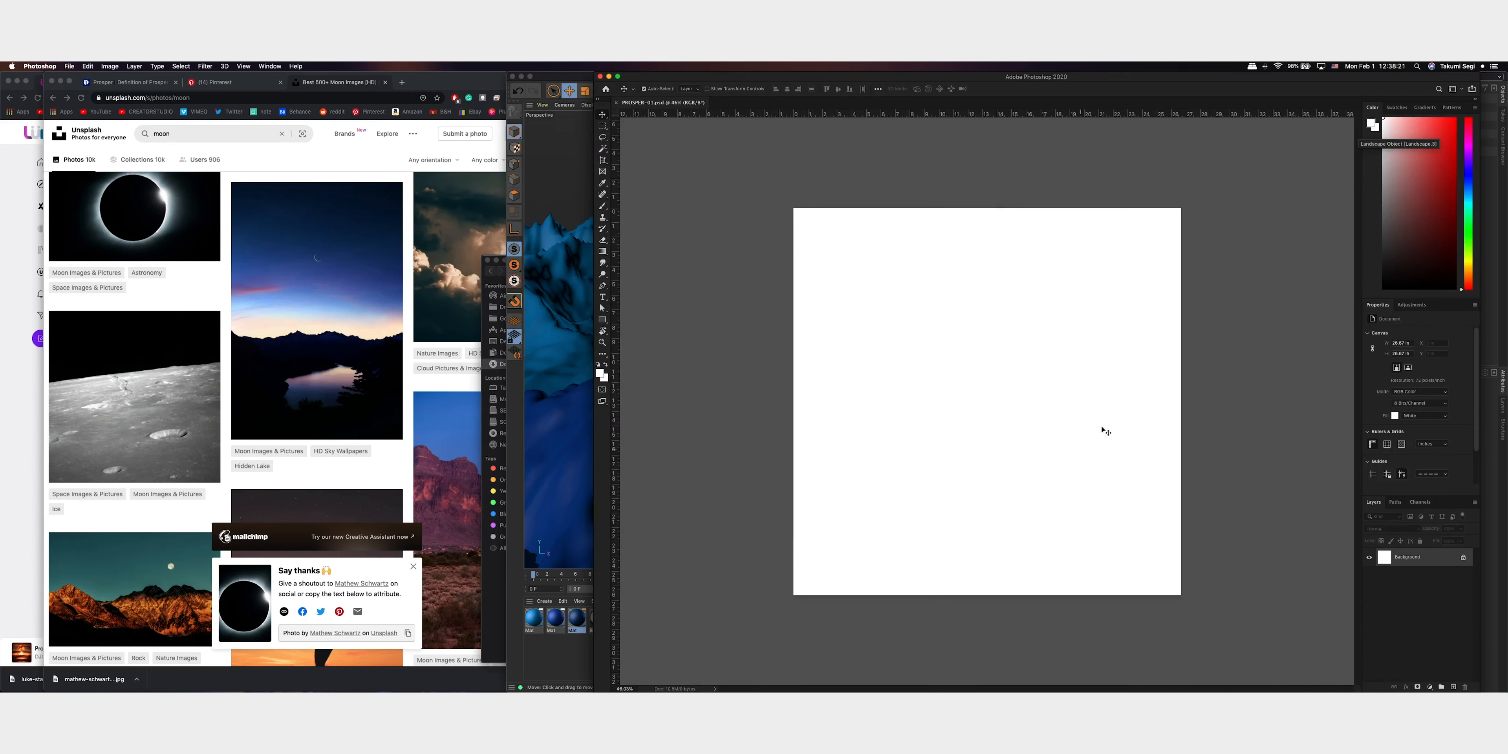
key("ctrl+Up")
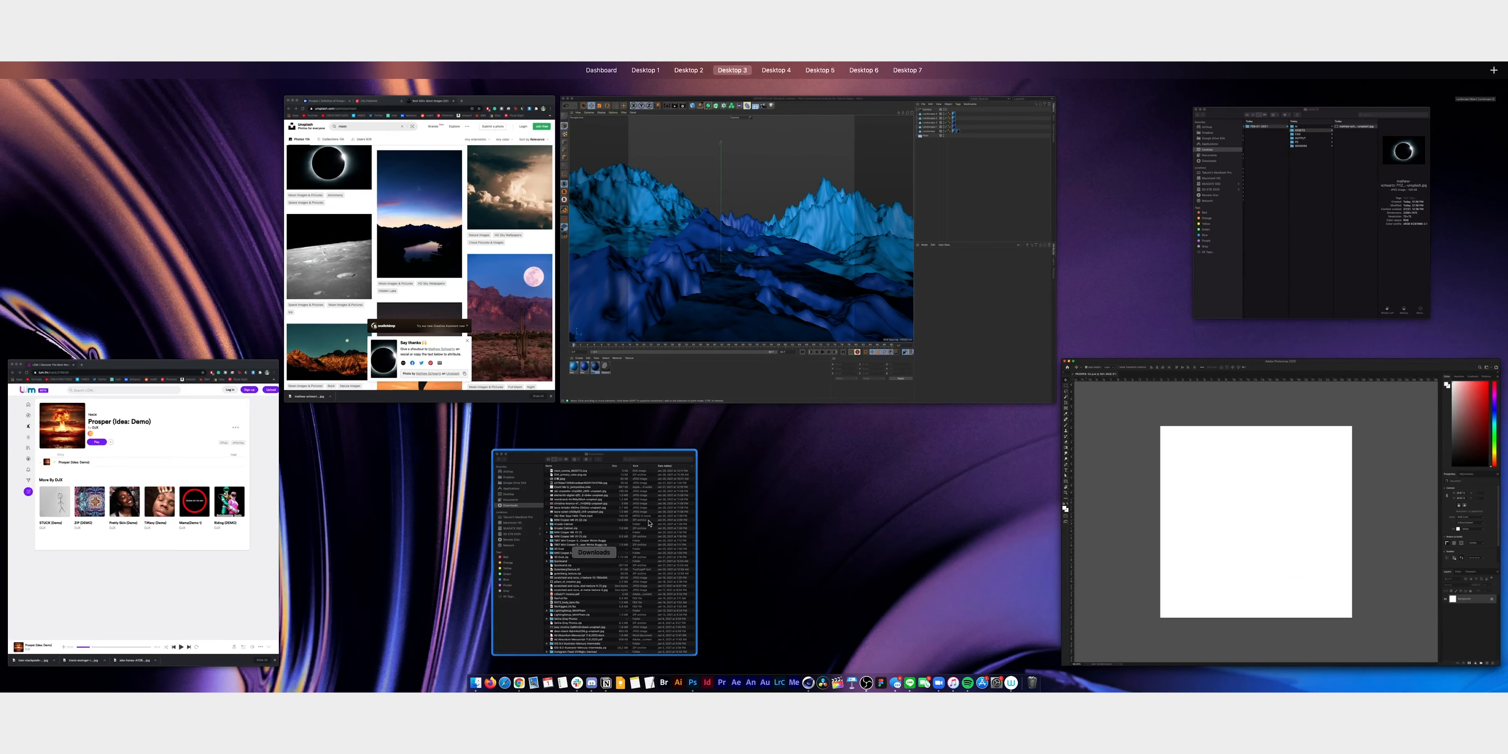
left_click(1206, 135)
left_click(1147, 141)
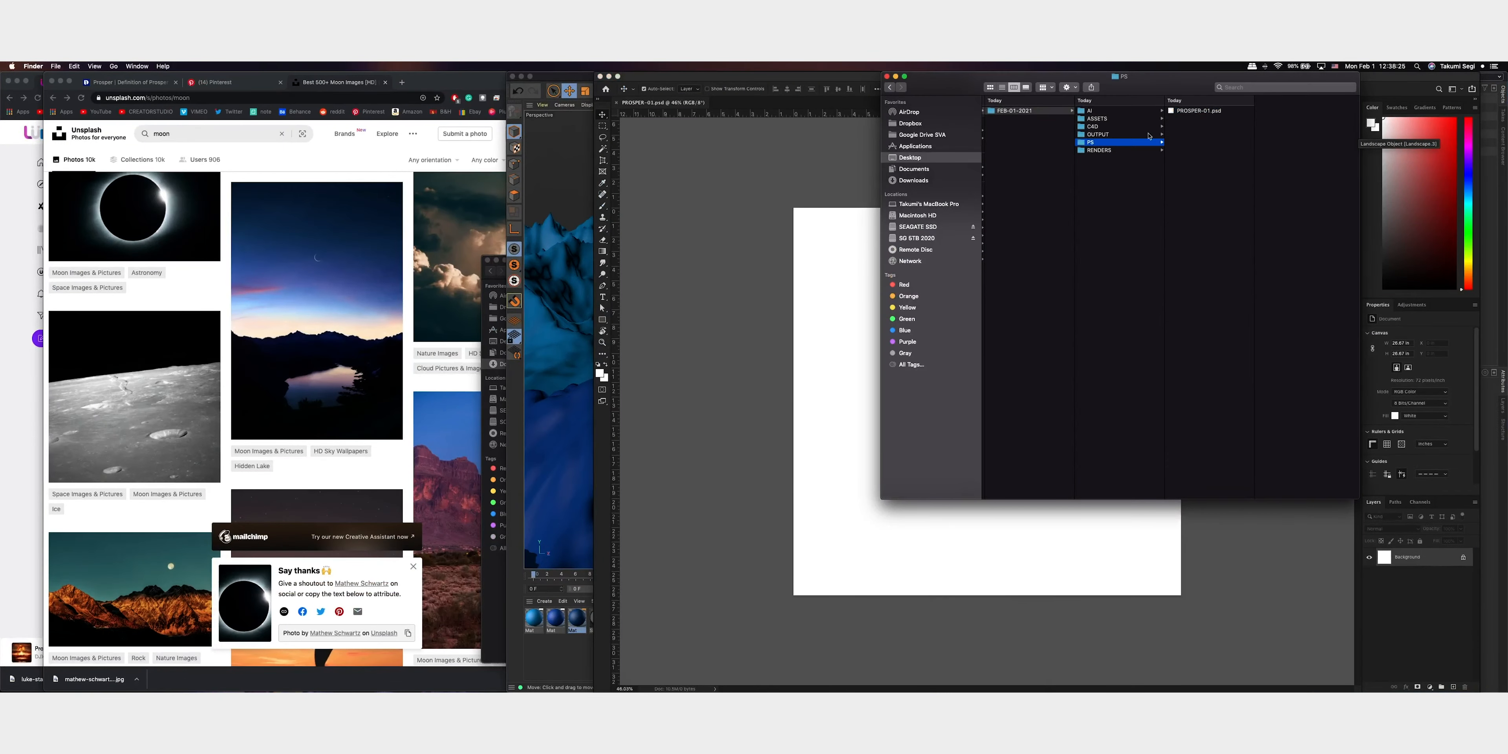
left_click(1134, 151)
left_click(1198, 111)
left_click_drag(1197, 111, 849, 375)
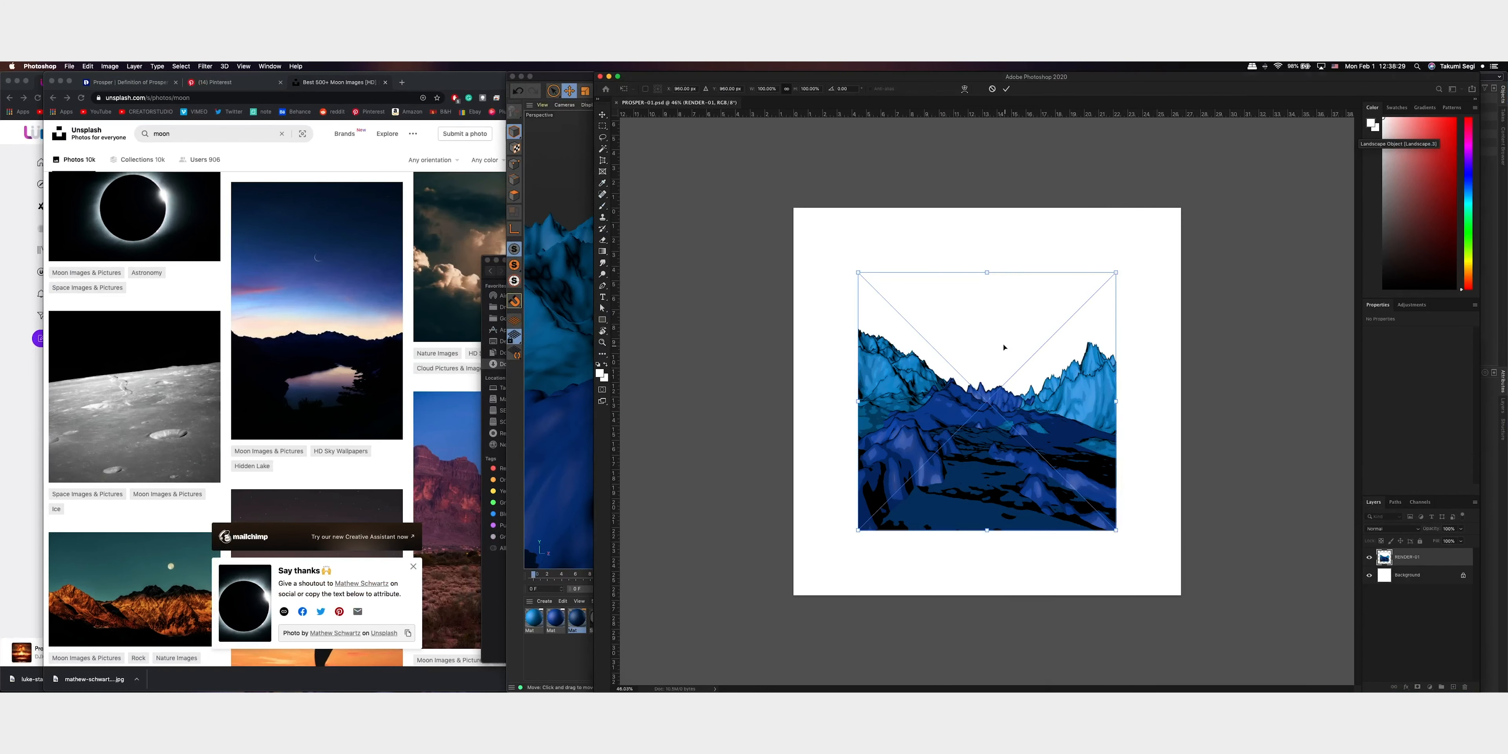
Scale the placed render to fill the whole square canvas
left_click(817, 263)
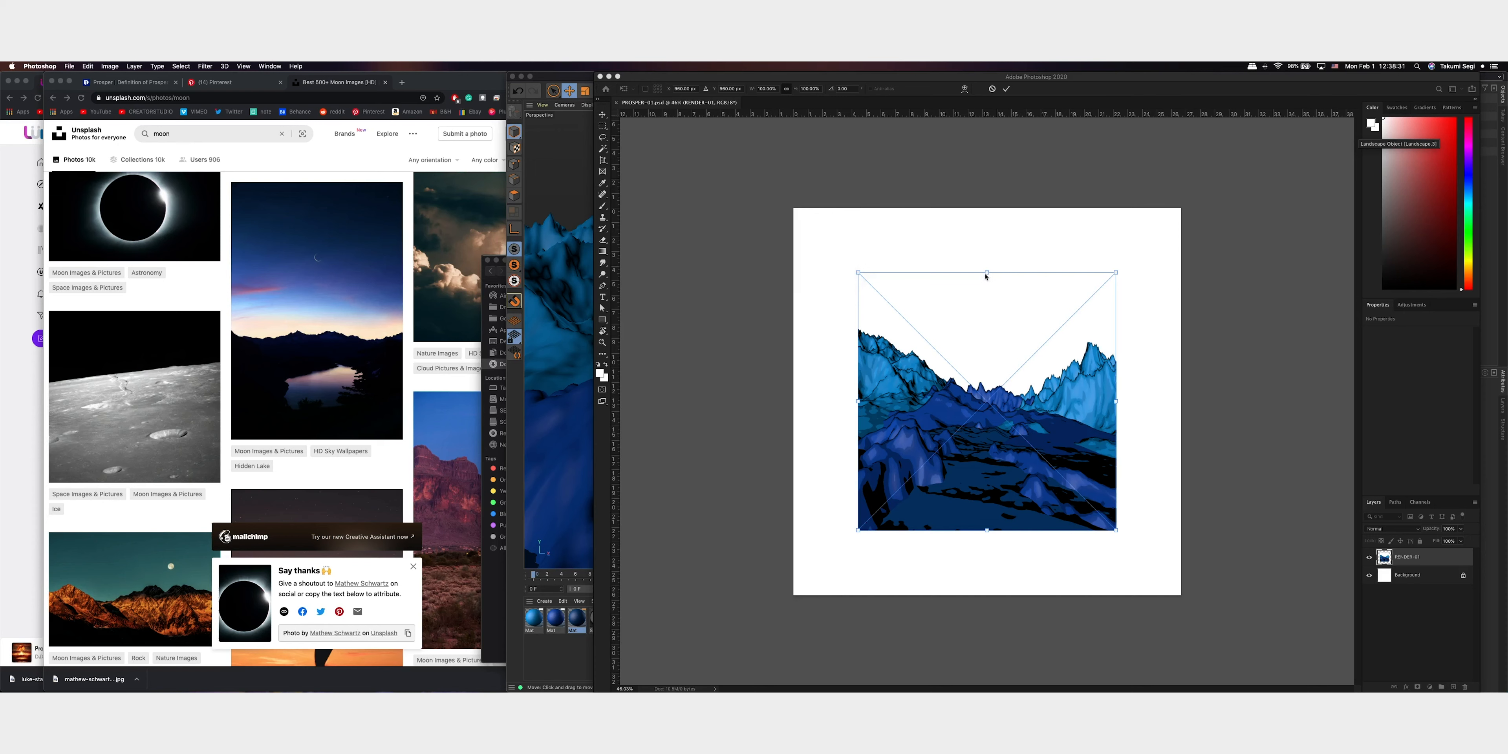
left_click_drag(988, 275, 988, 206, "alt")
key("Return")
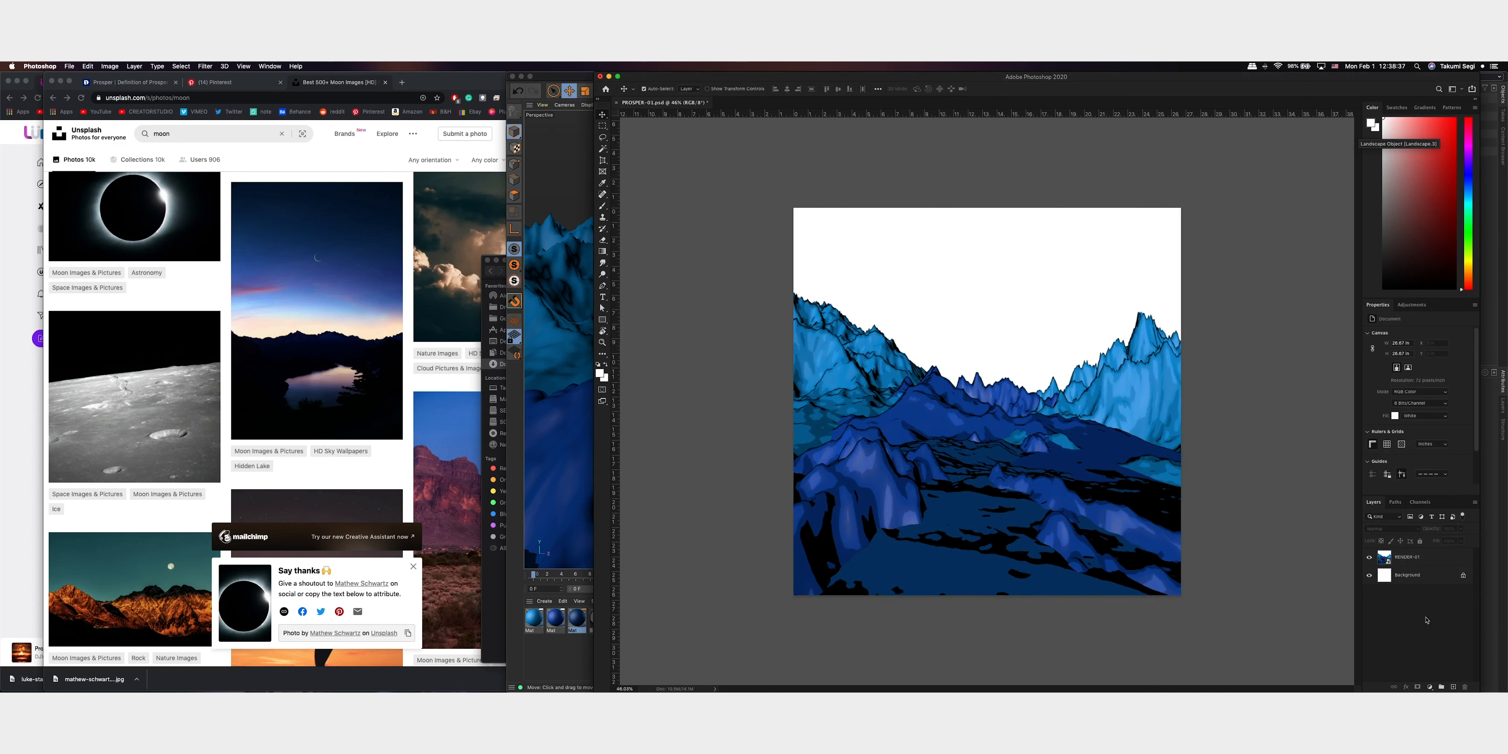
Open the RENDER-01 smart object's contents, inspect its RGB and Alpha channels, and load the Alpha channel as a selection
left_click(1385, 560)
double_click(1386, 560)
left_click(1422, 503)
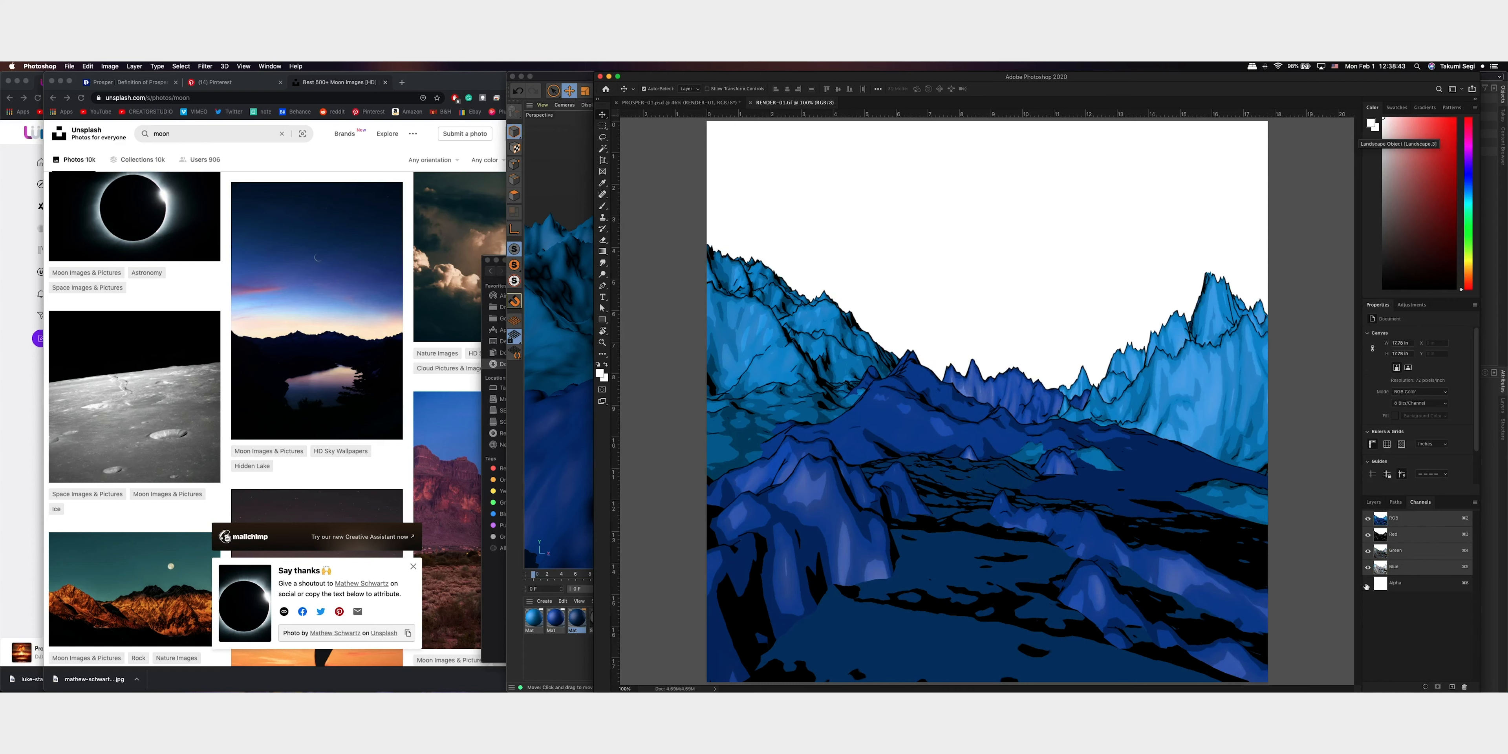
left_click(1399, 587)
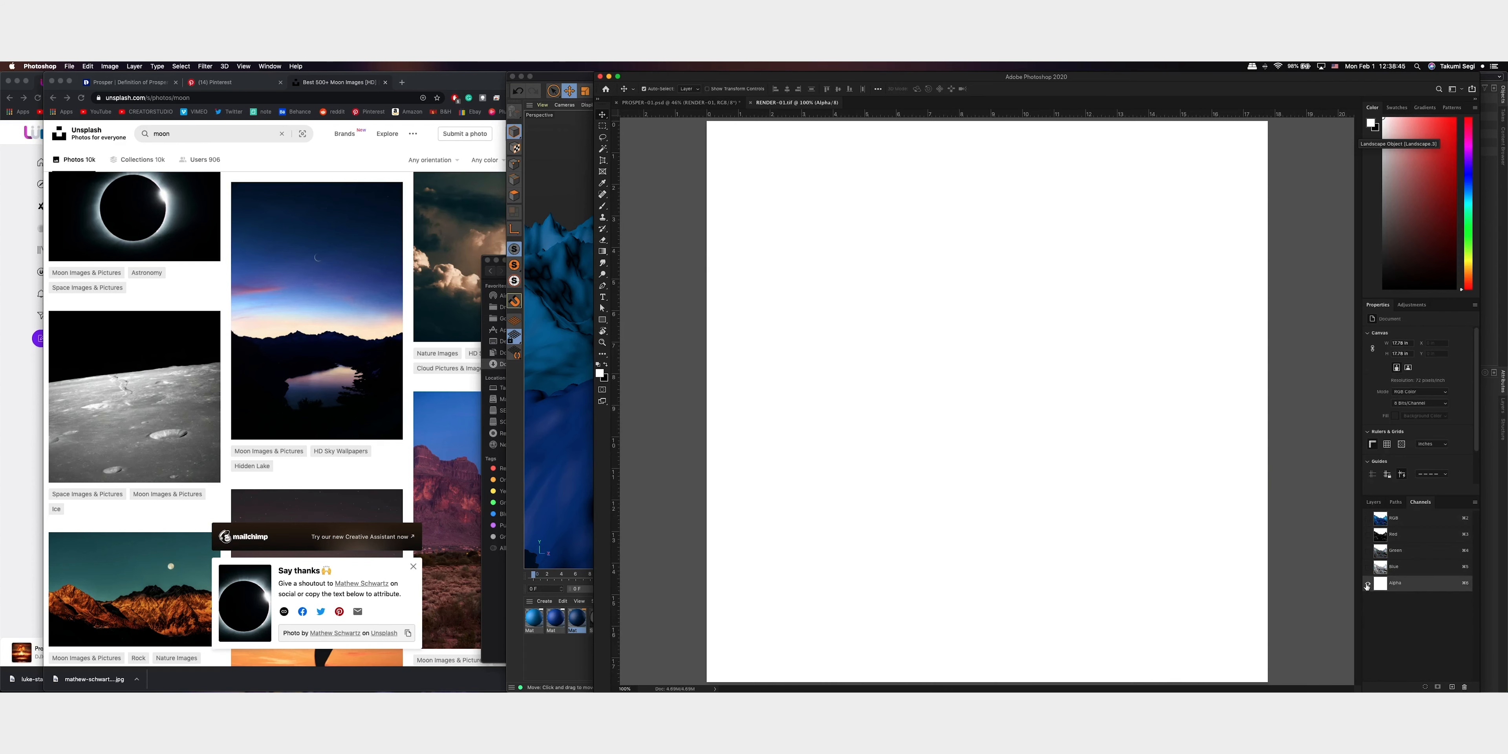
left_click(1368, 518)
left_click(1382, 586, "super")
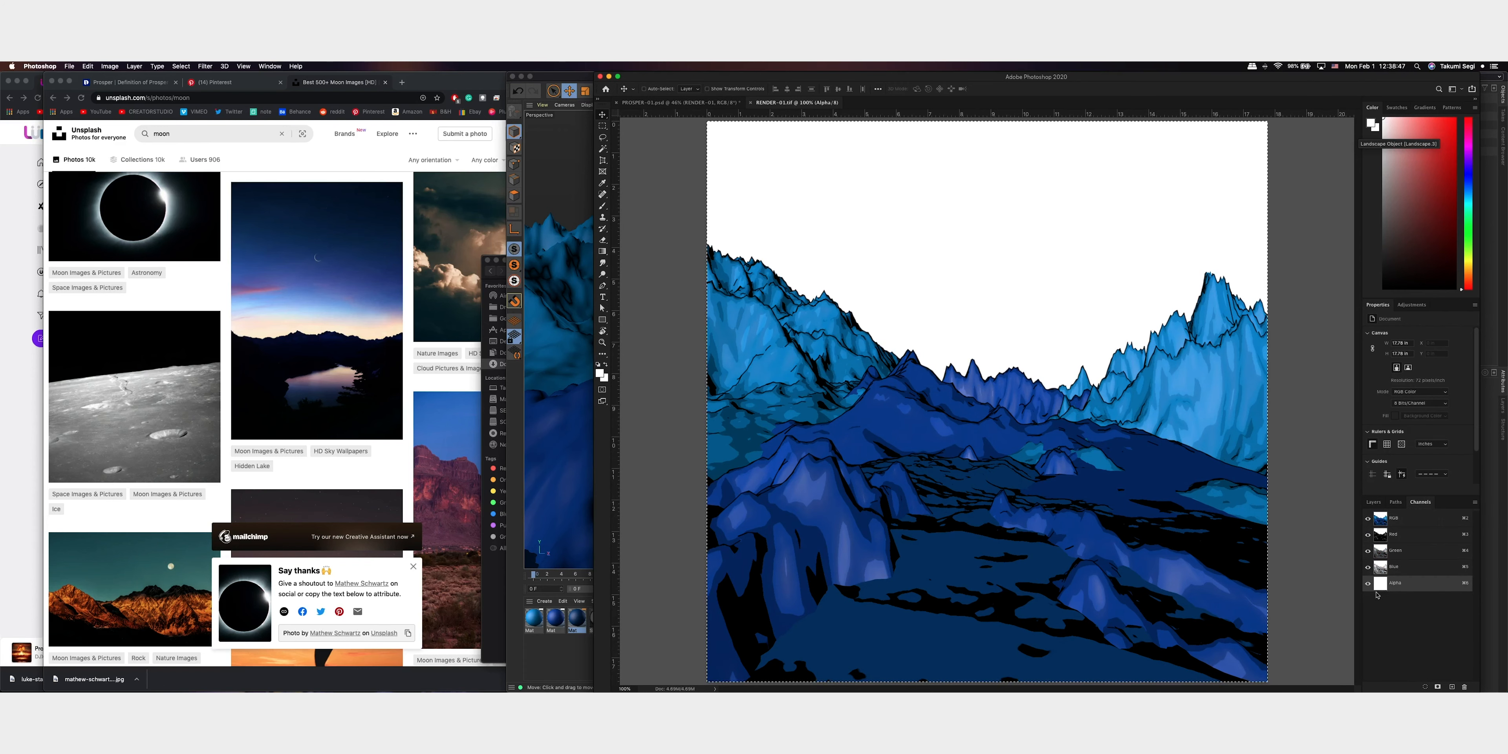
left_click(1368, 584)
left_click(1373, 502)
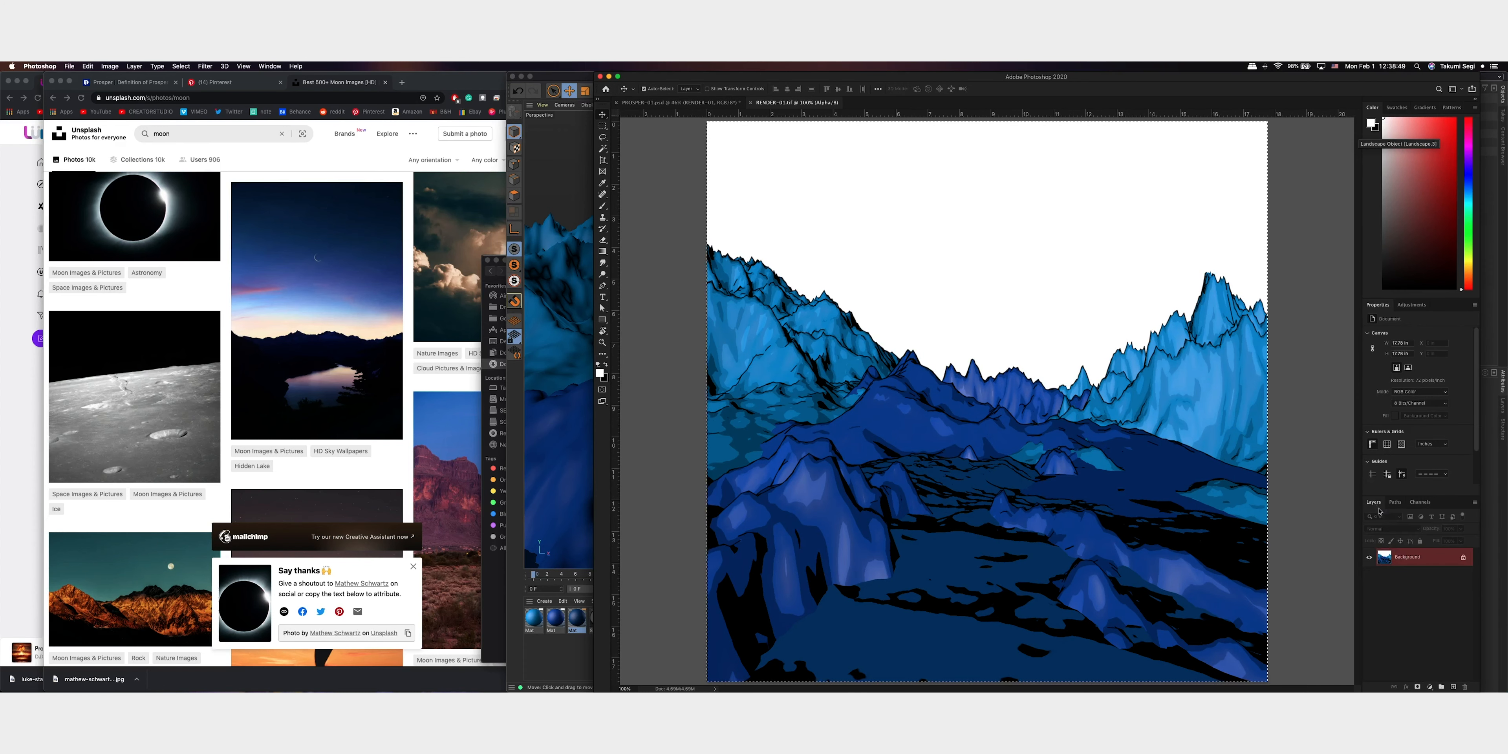
Return from the RENDER-01 contents to the PROSPER-01 document and save it
left_click_drag(1172, 435, 1107, 431, "super")
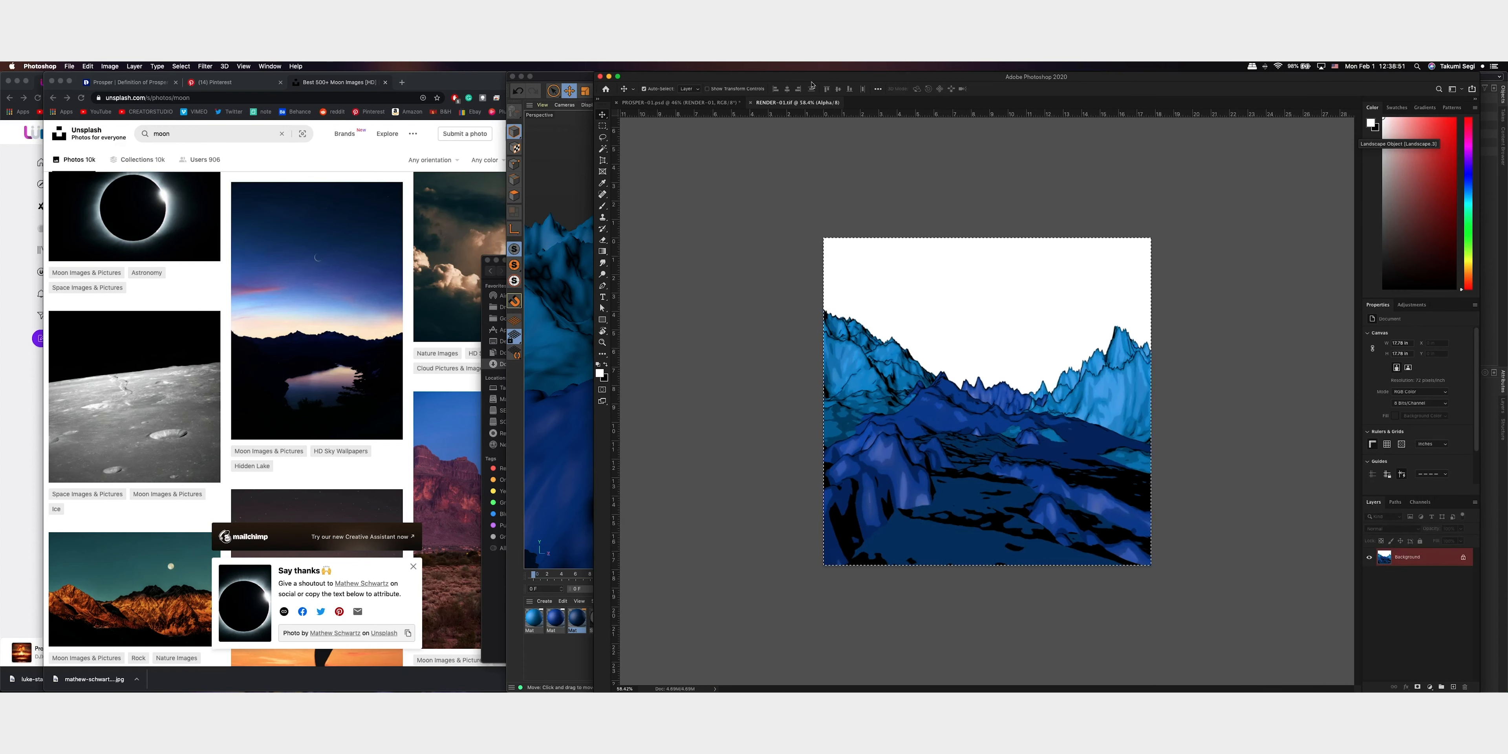
left_click_drag(724, 104, 1094, 320)
key("super+s")
key("Return")
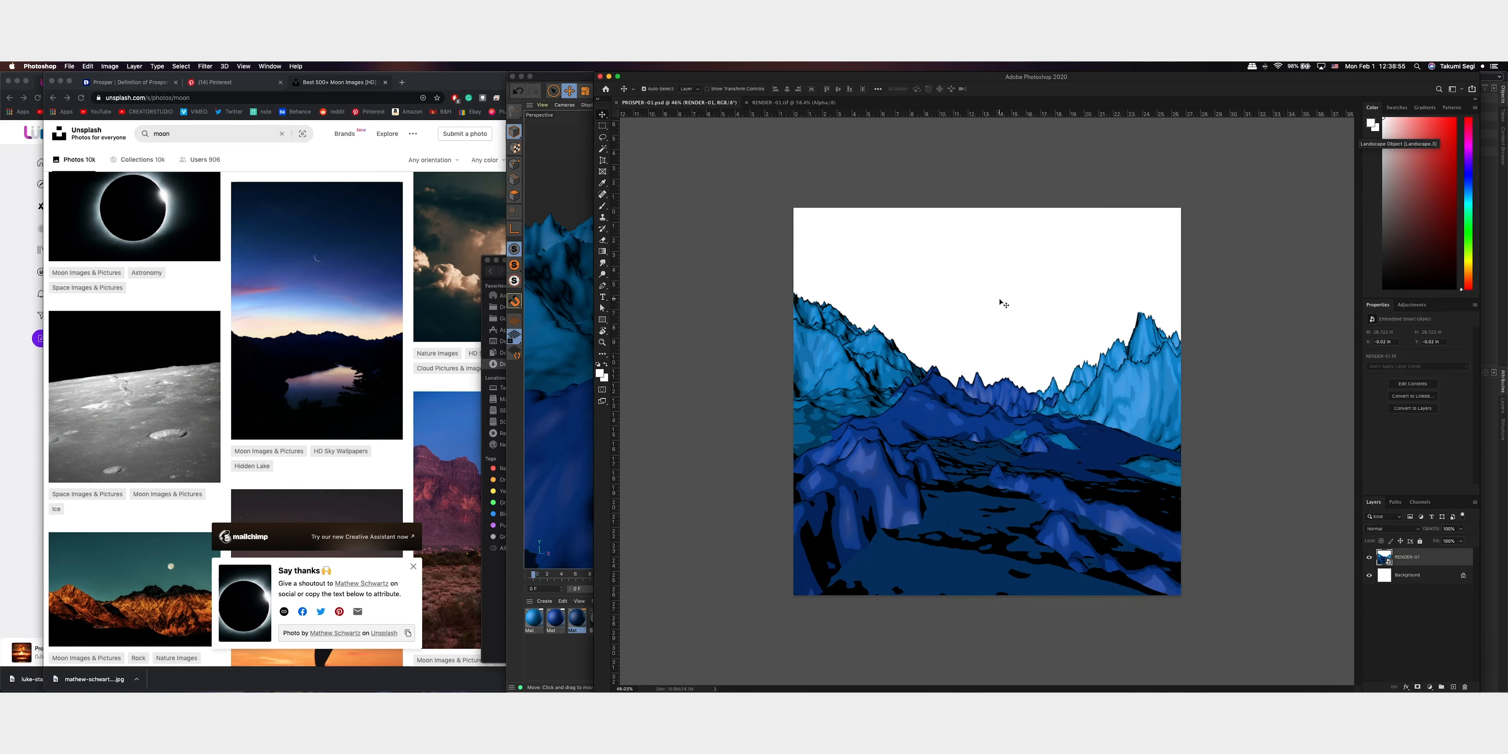
key("ctrl+Up")
left_click(1251, 419)
key("super+t")
key("Return")
Add a text layer reading PROSPER in the white sky above the valley
left_click(1453, 686)
key("t")
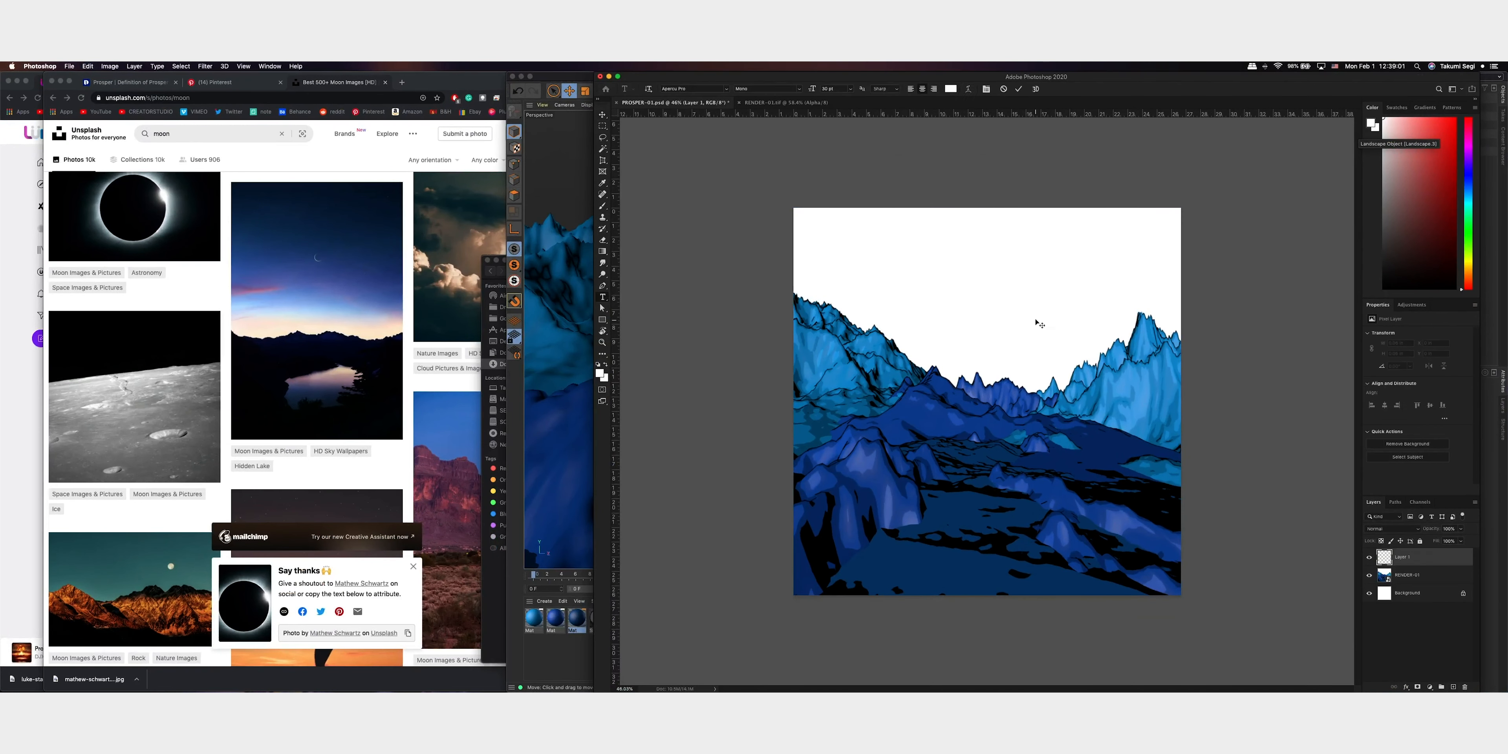
left_click(1032, 318)
key("BackSpace")
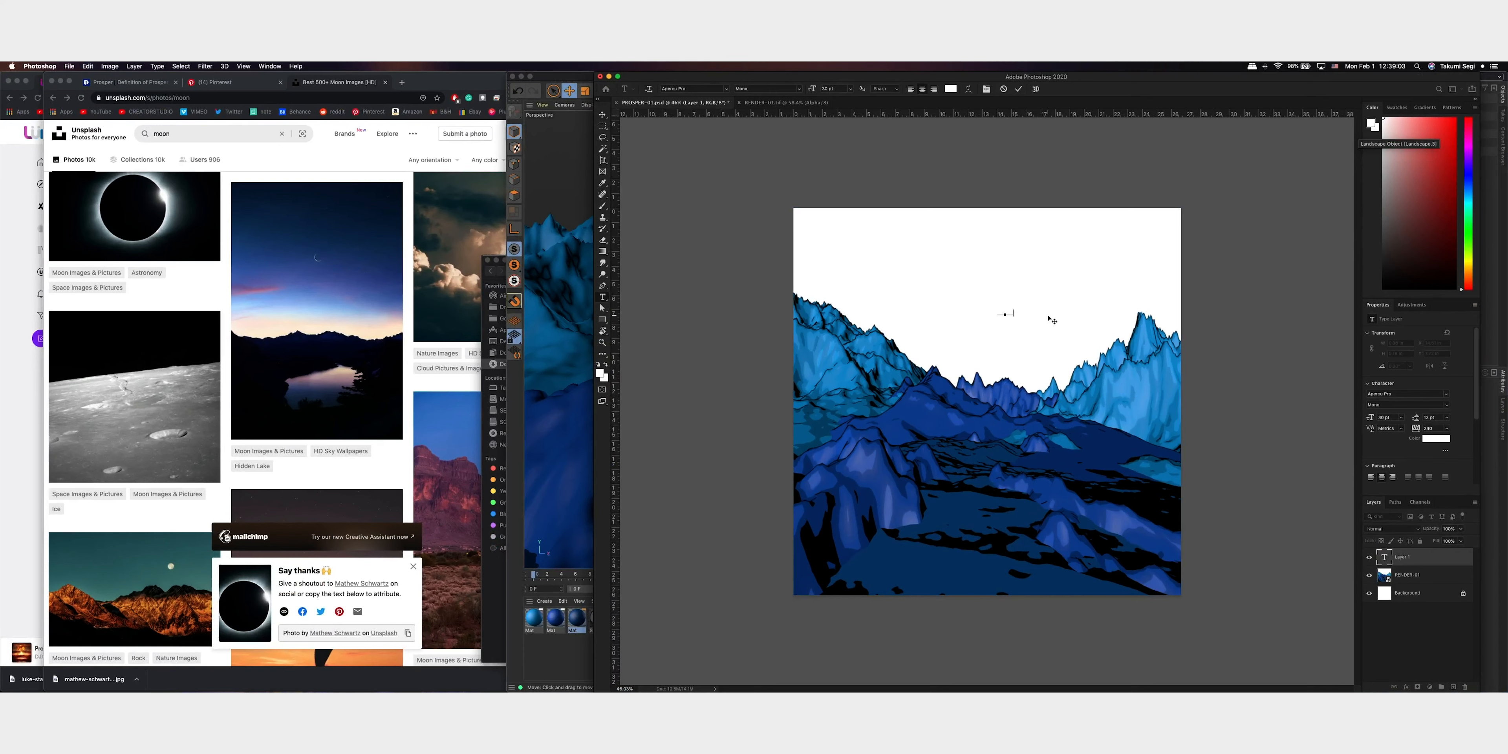
key("super+a")
key("BackSpace")
key("super+a")
Set the PROSPER text's font to Sauvage Regular
left_click(712, 87)
left_click(712, 87)
type("sa")
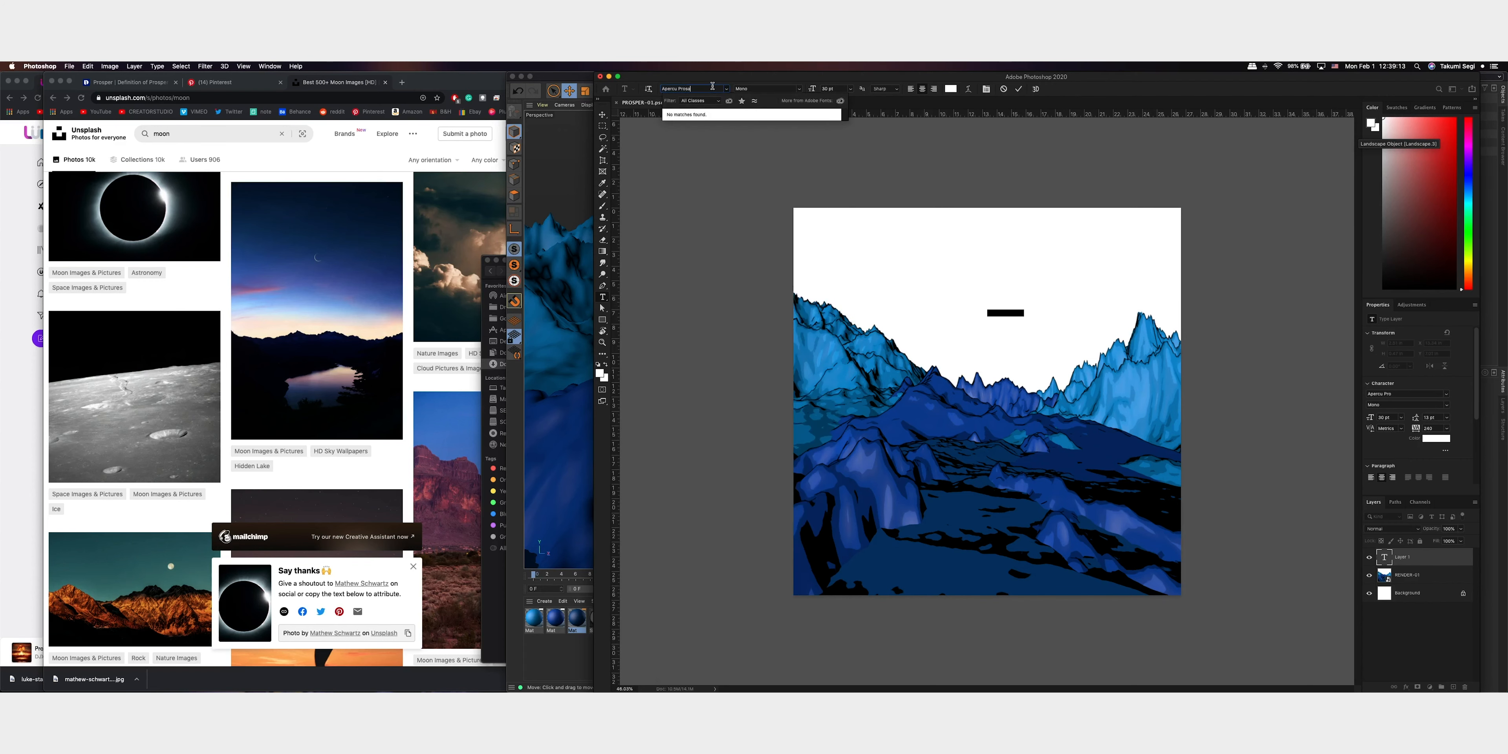
key("super+a")
type("s")
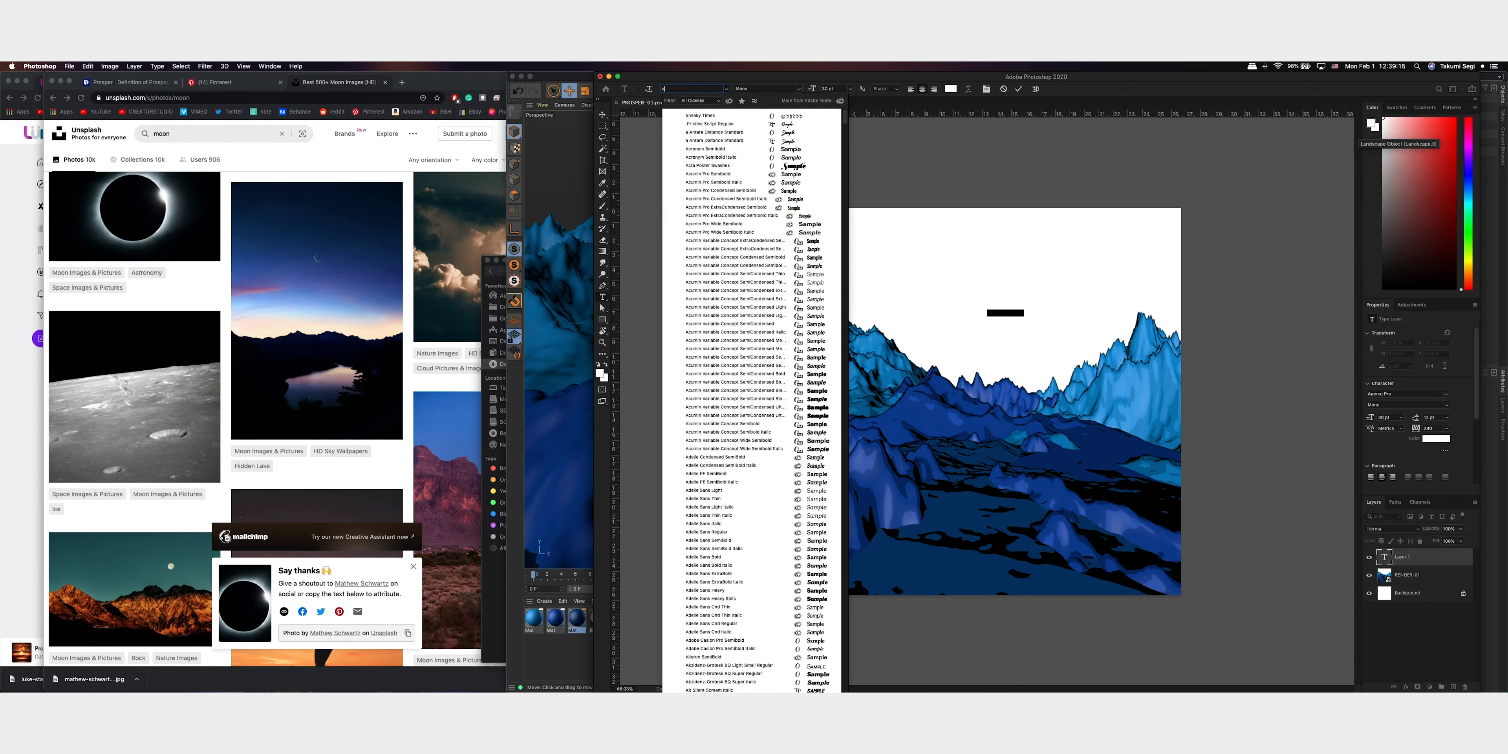
type("auvage")
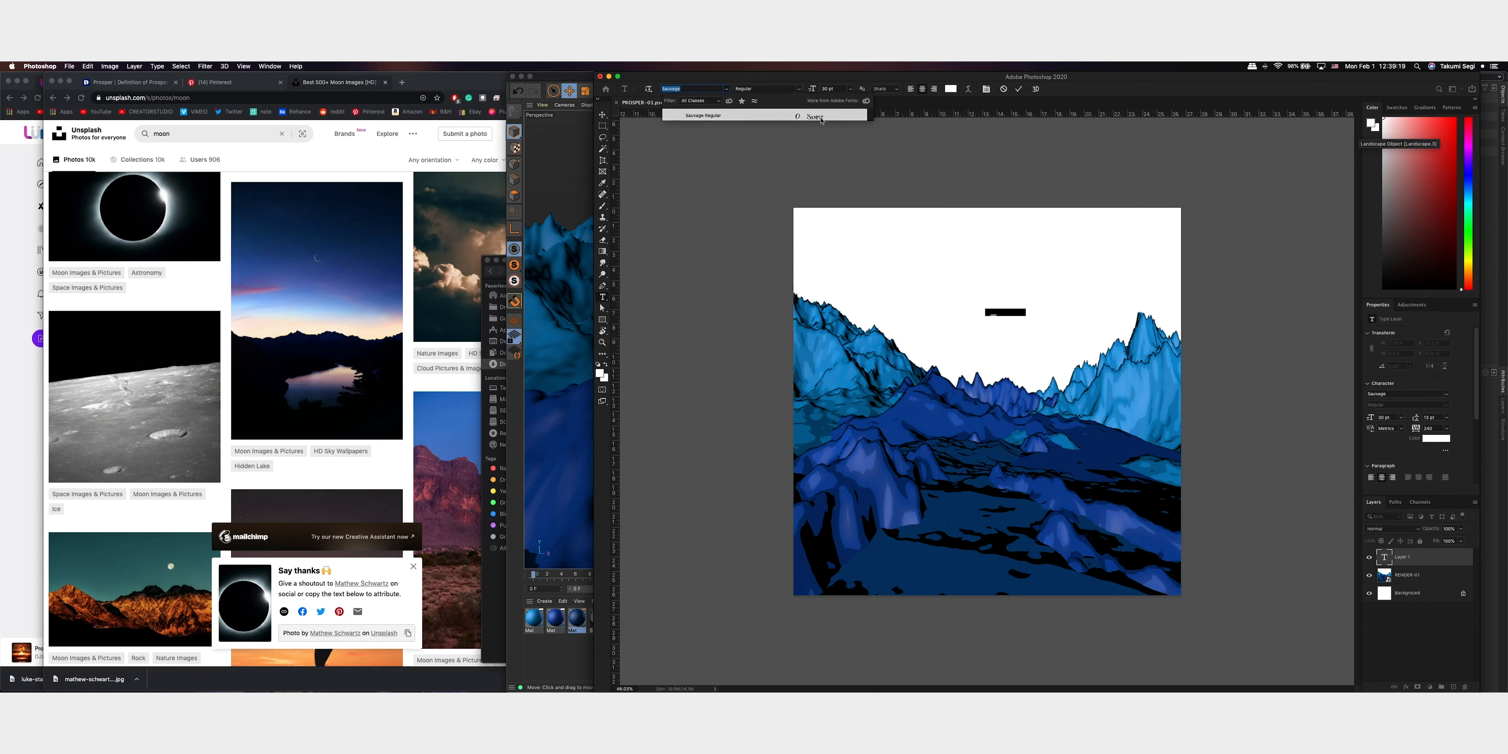
key("Return")
Enlarge the PROSPER text to 100 pt and commit the text edit
left_click(1009, 311)
double_click(1010, 311)
left_click(850, 89)
left_click(840, 200)
left_click(828, 88)
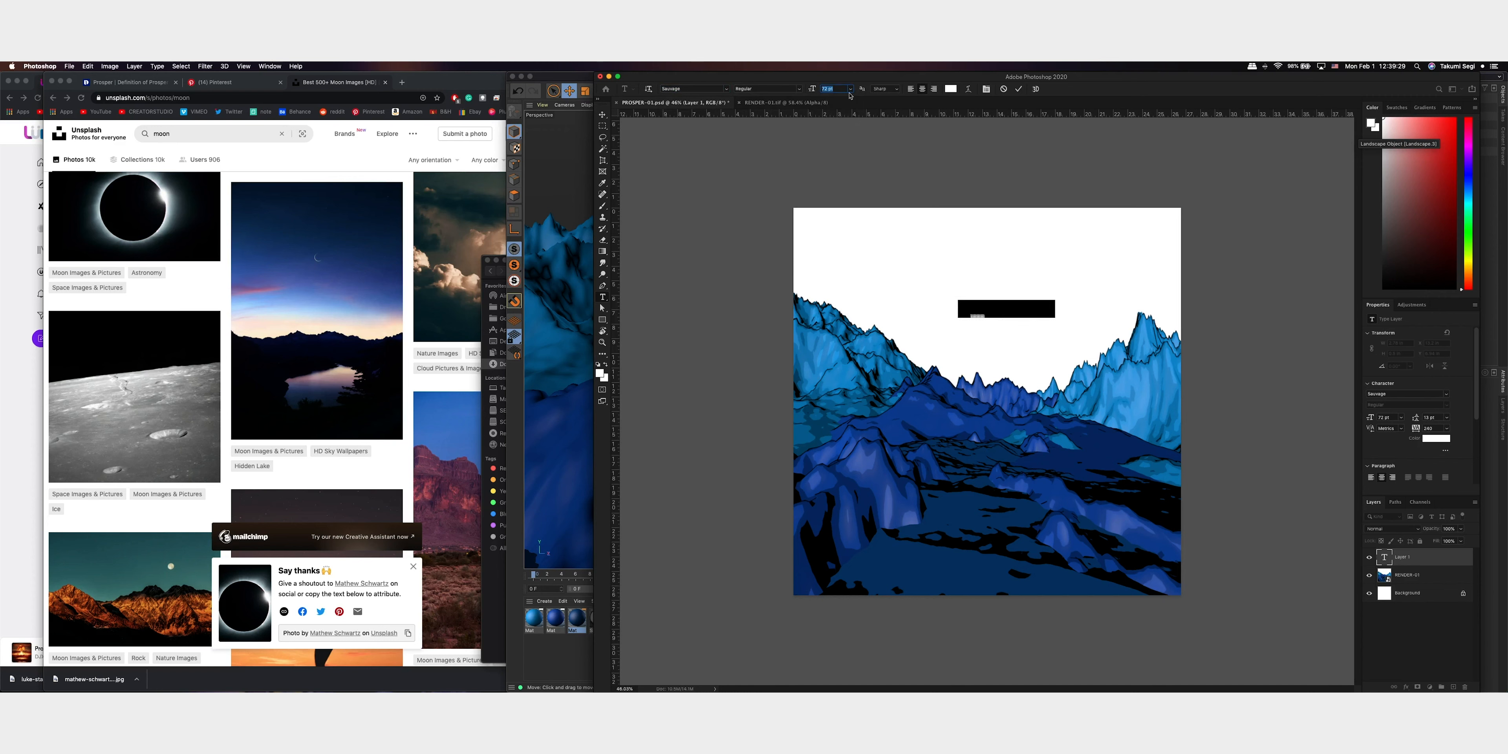
type("100")
left_click(1019, 89)
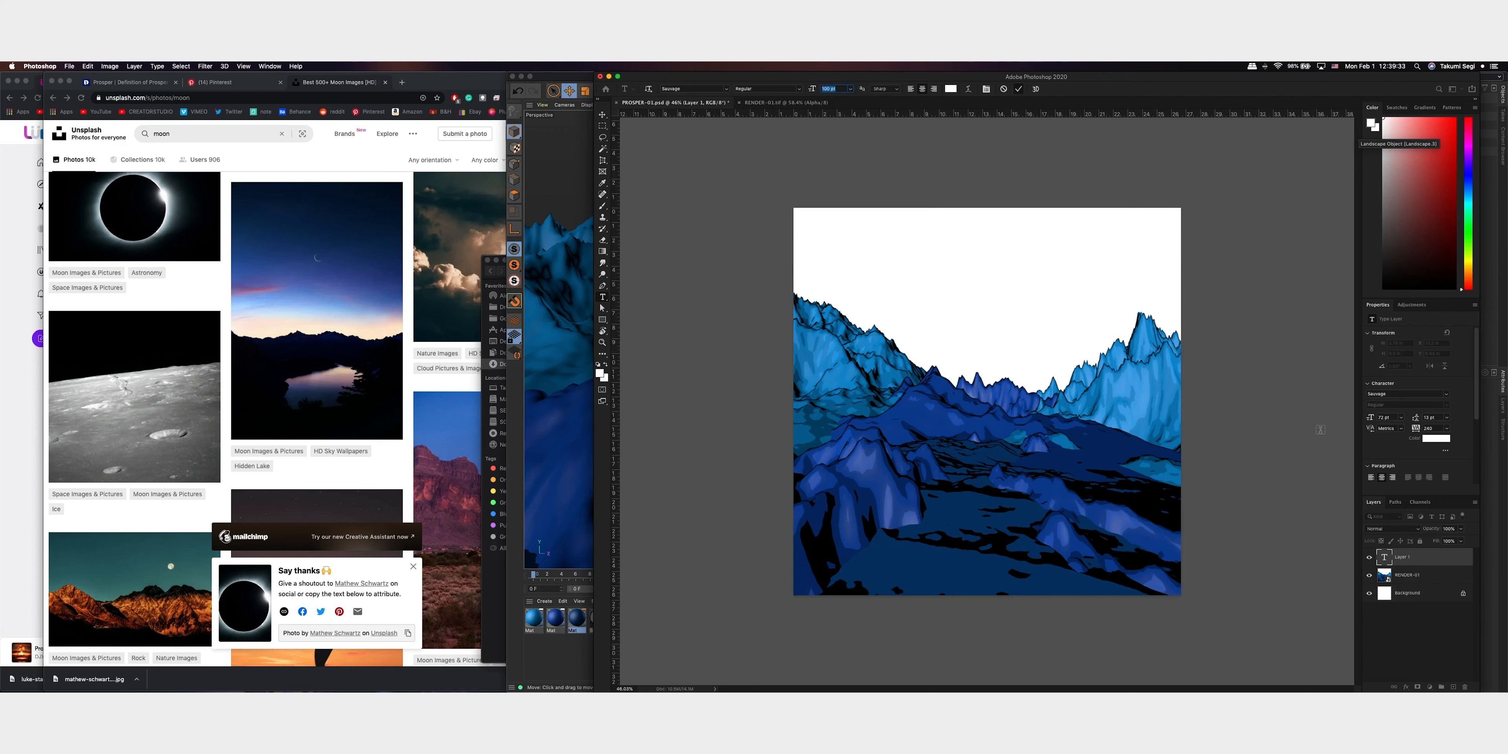
Try to mask the white sky out of the RENDER-01 layer with a Magic Wand selection and an inverted layer mask
left_click(1445, 573)
key("v")
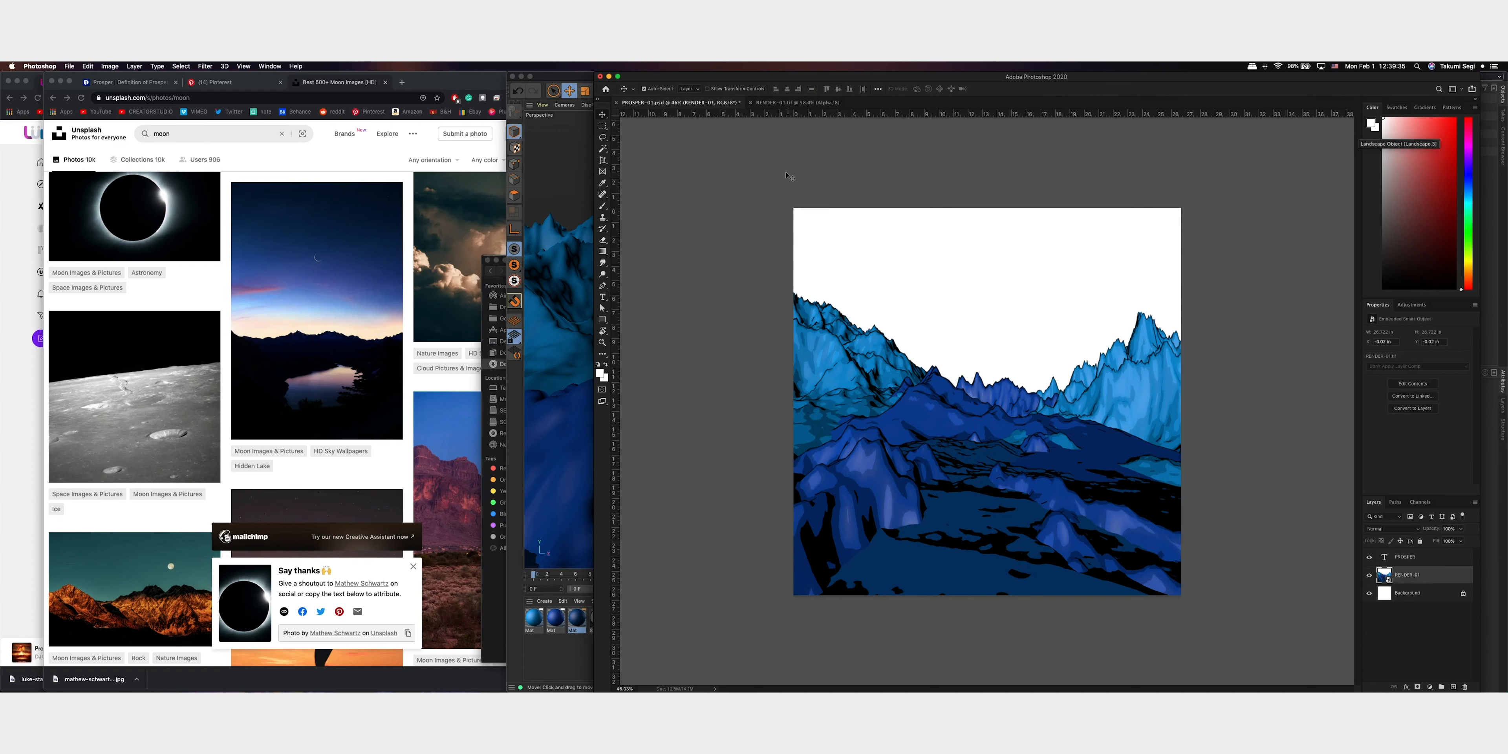
key("w")
left_click(869, 246)
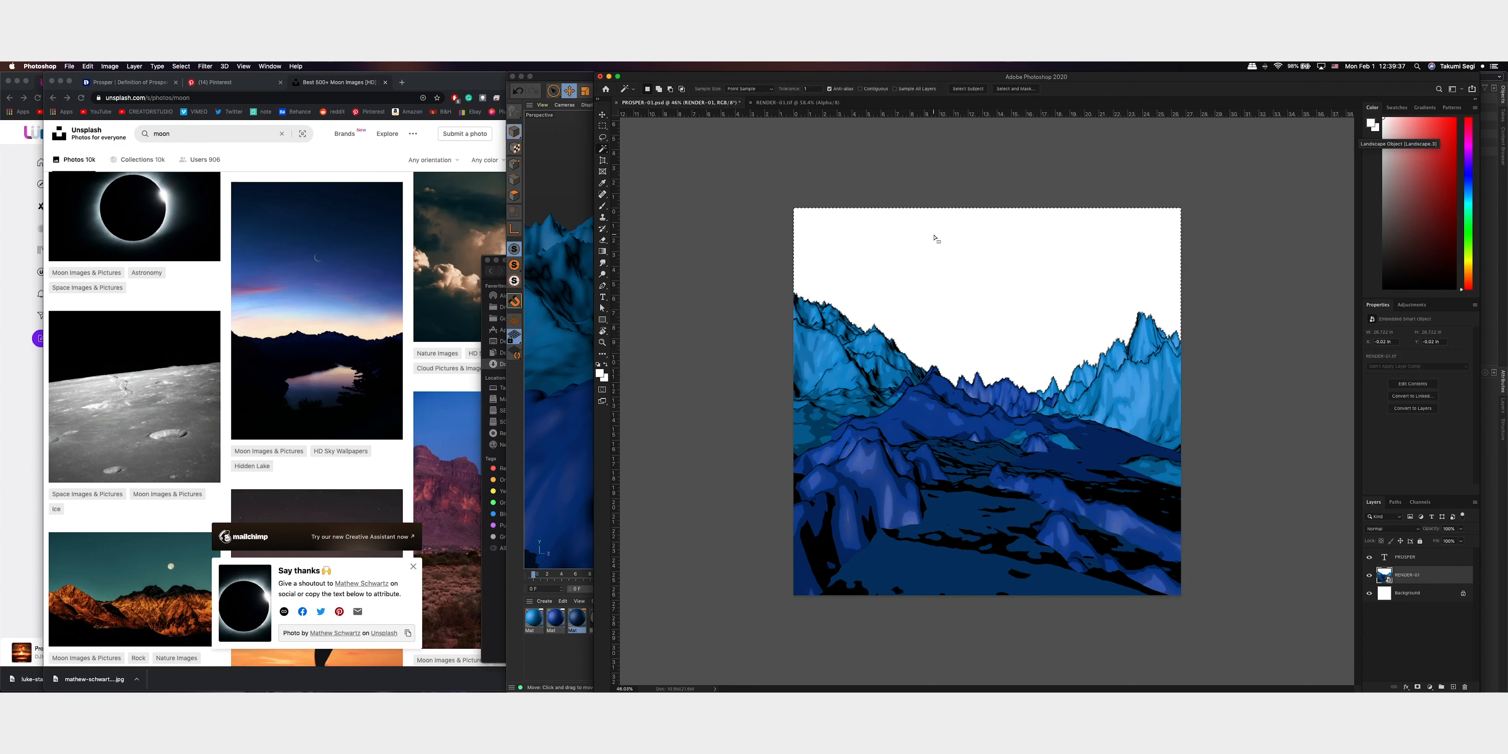
left_click(1418, 687)
key("super+i")
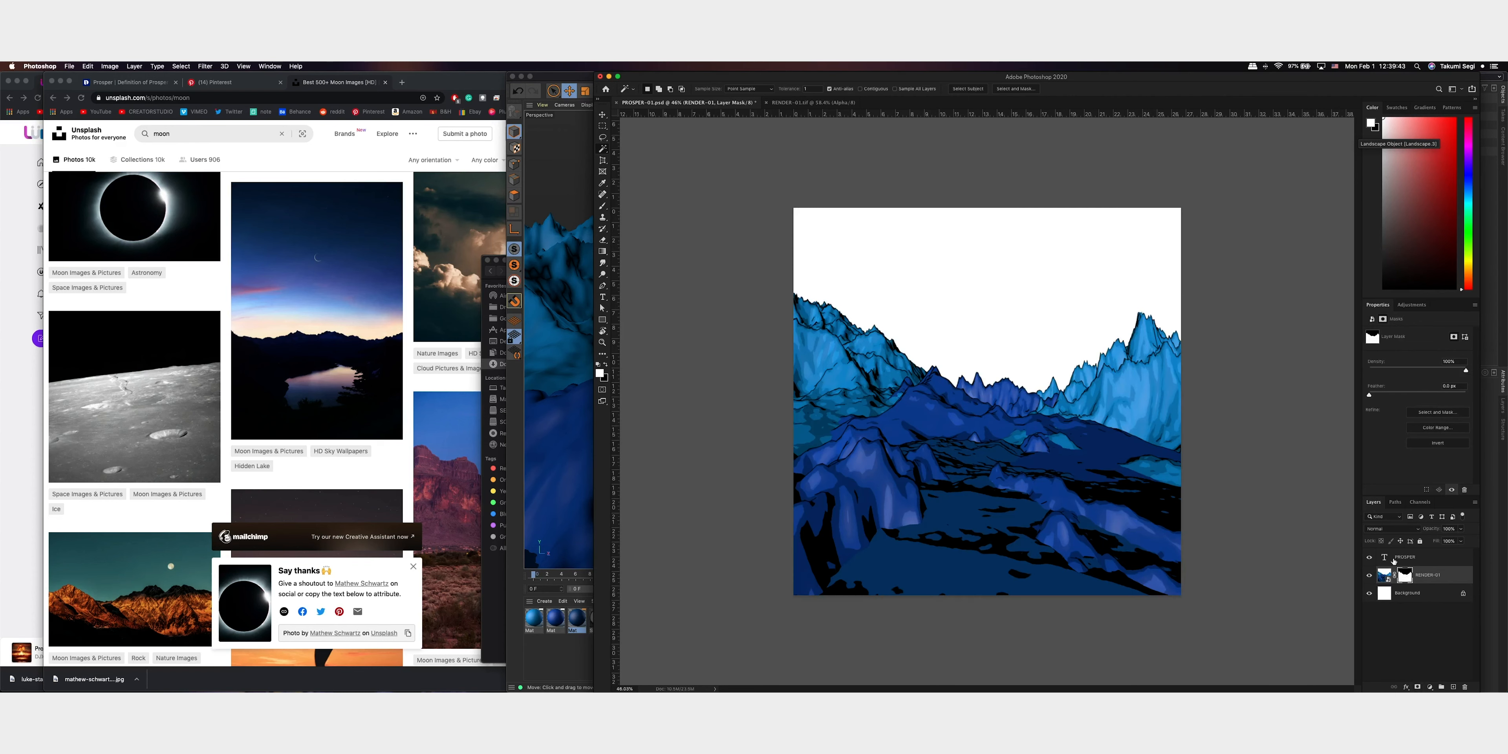
Create a new layer named black - BG and move it directly beneath the RENDER-01 layer
left_click(1453, 687)
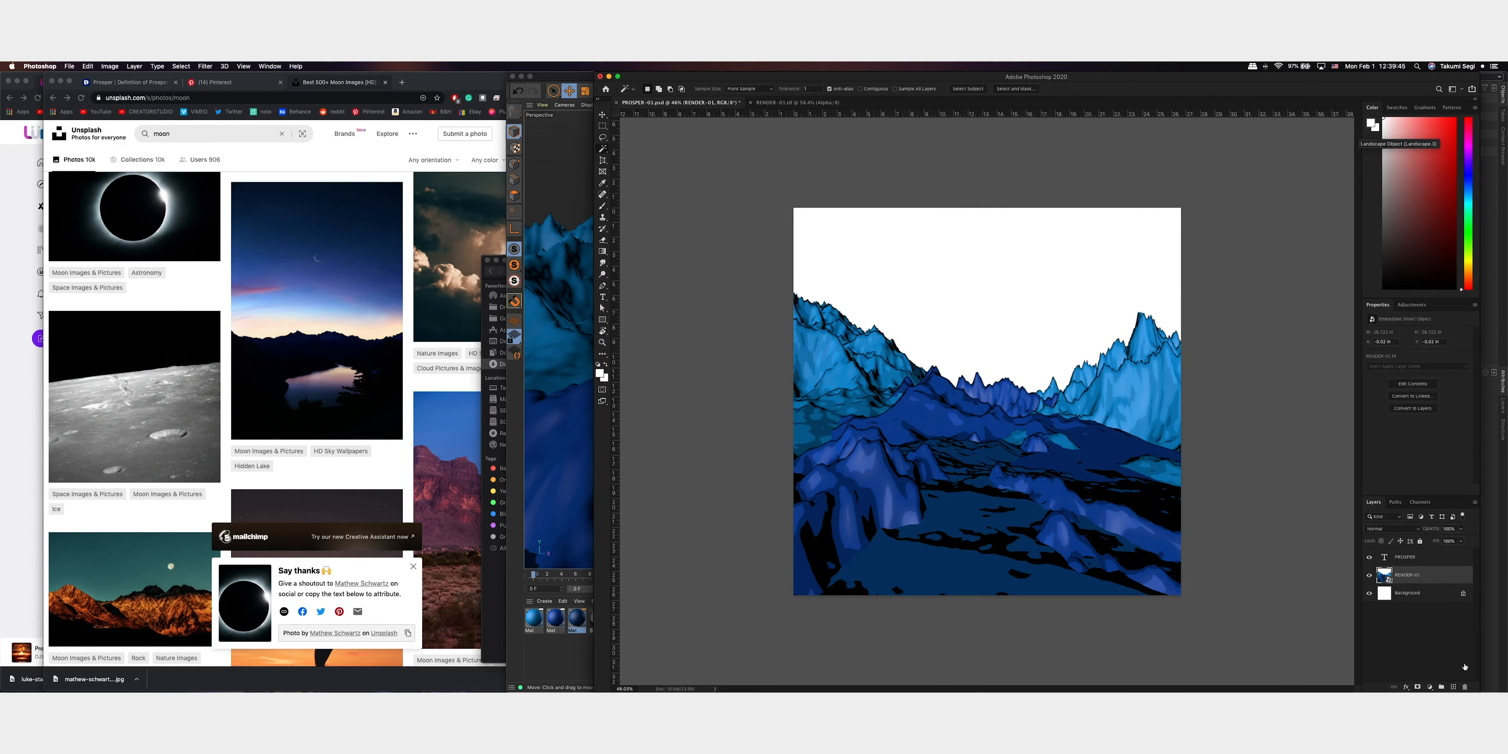
double_click(1438, 581)
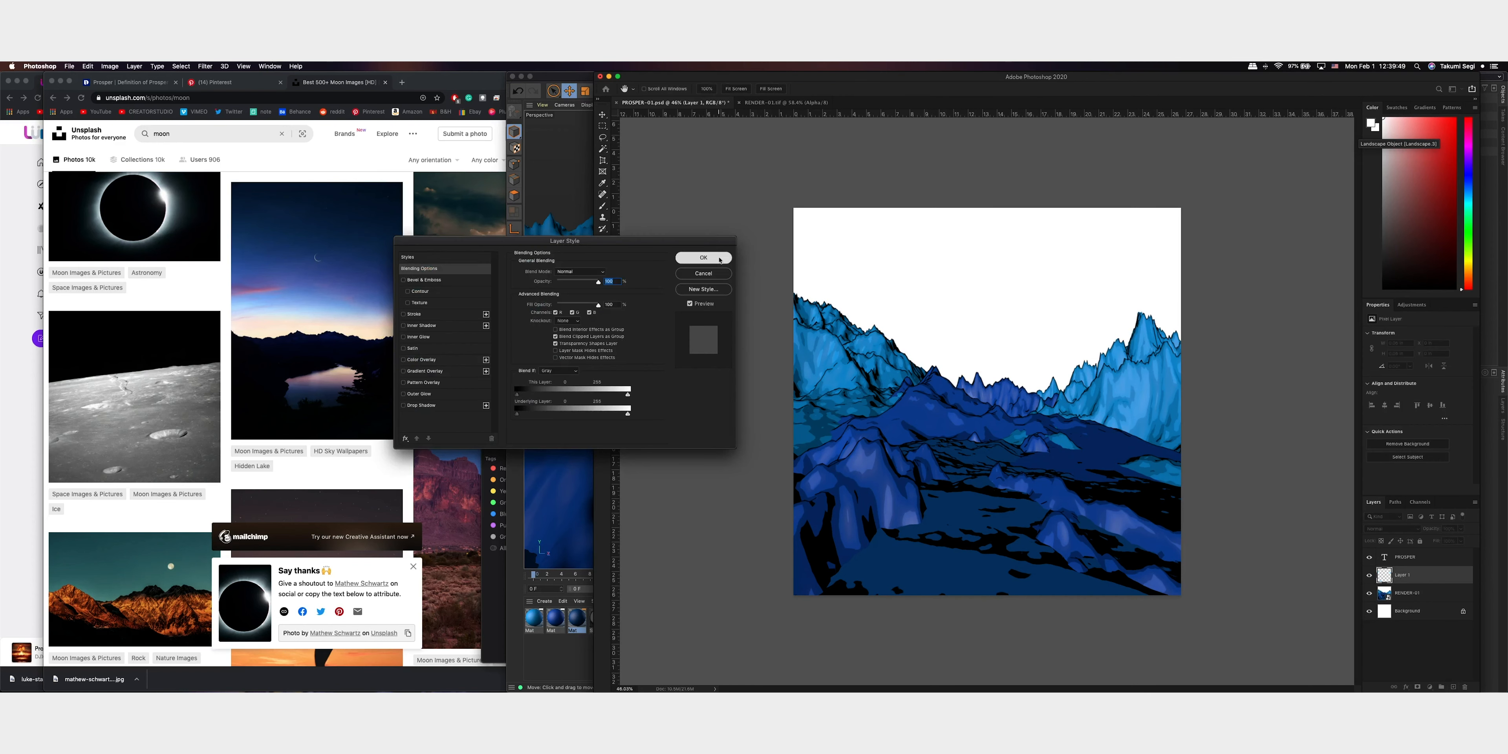
left_click(719, 260)
double_click(1405, 575)
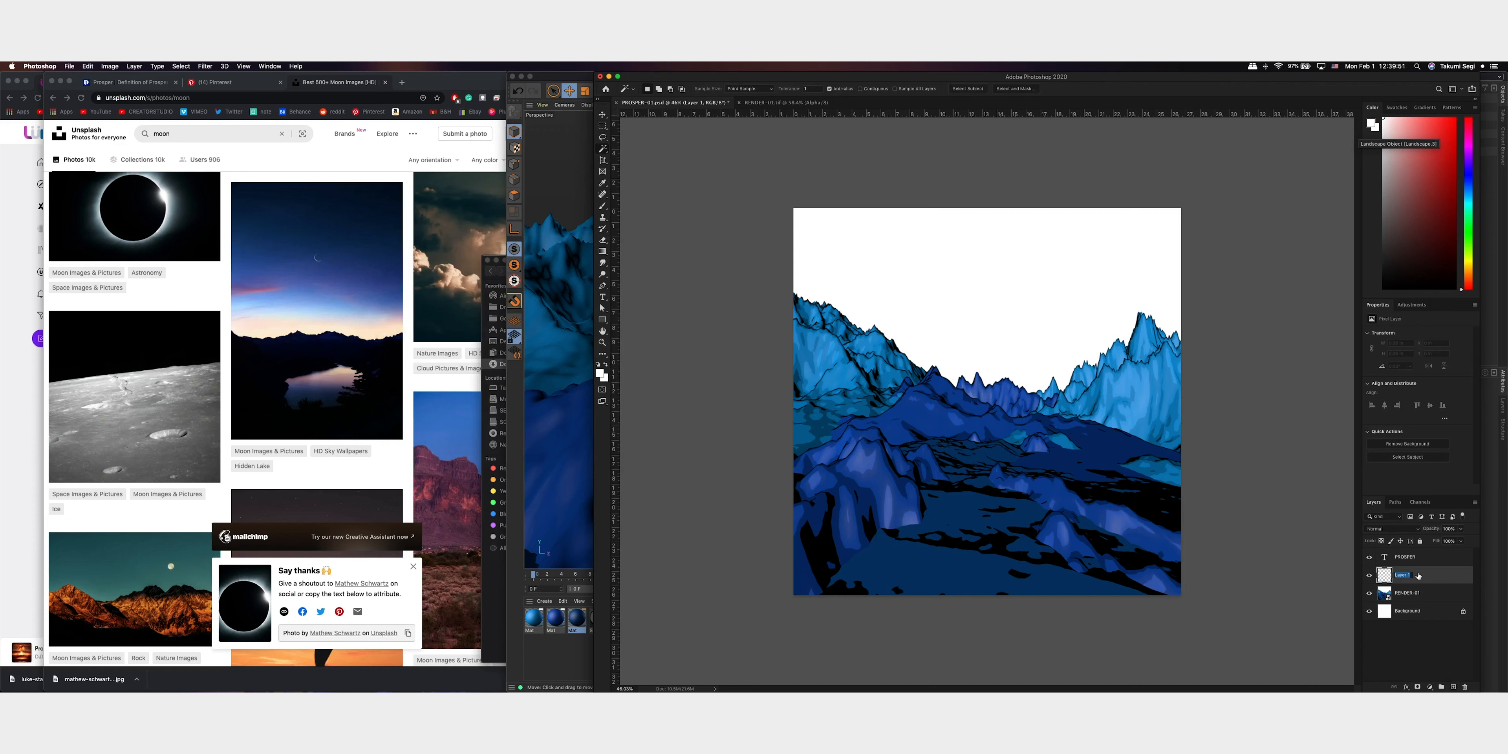
type("black - BG")
key("Return")
left_click_drag(1405, 575, 1414, 581)
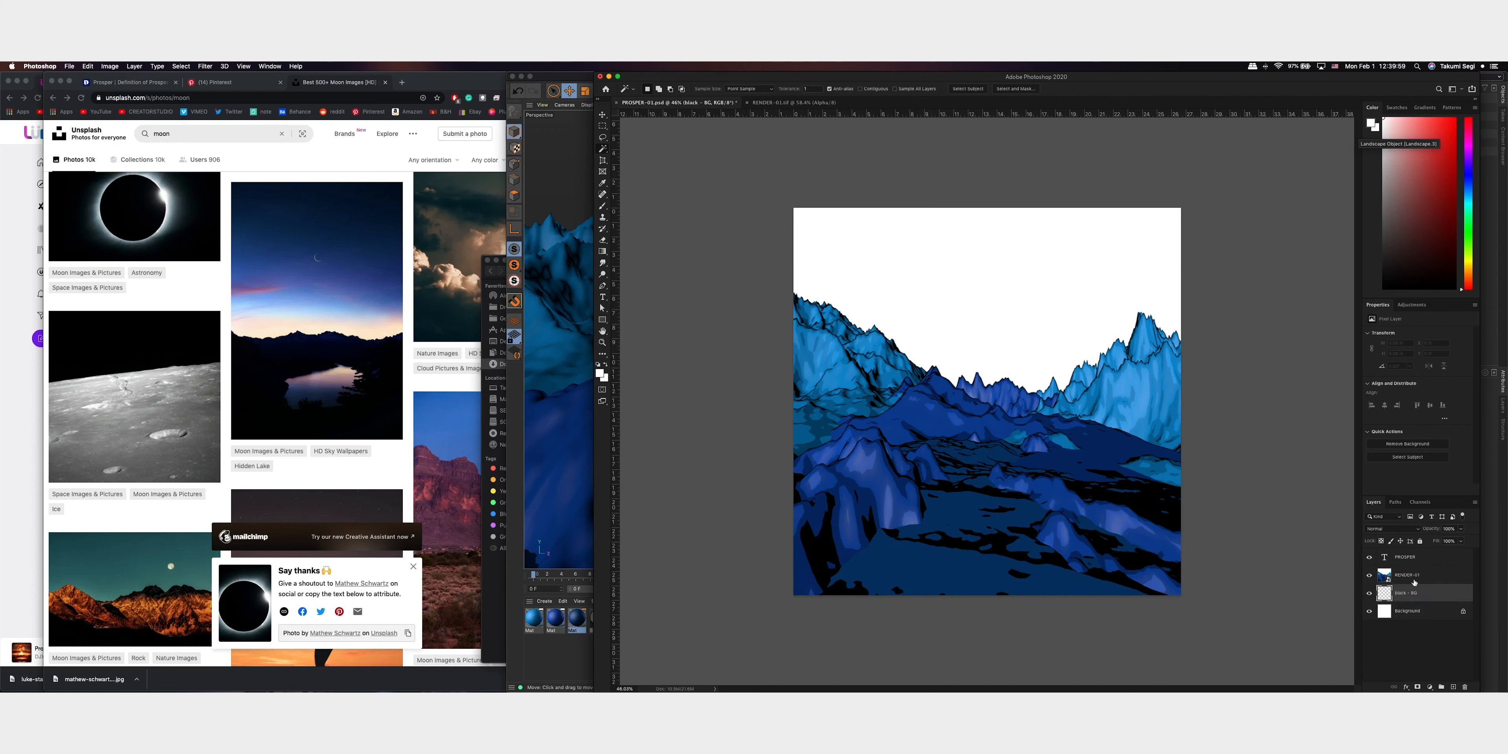
Fill the black - BG layer with black in Normal mode at 100% opacity
key("i")
key("shift+BackSpace")
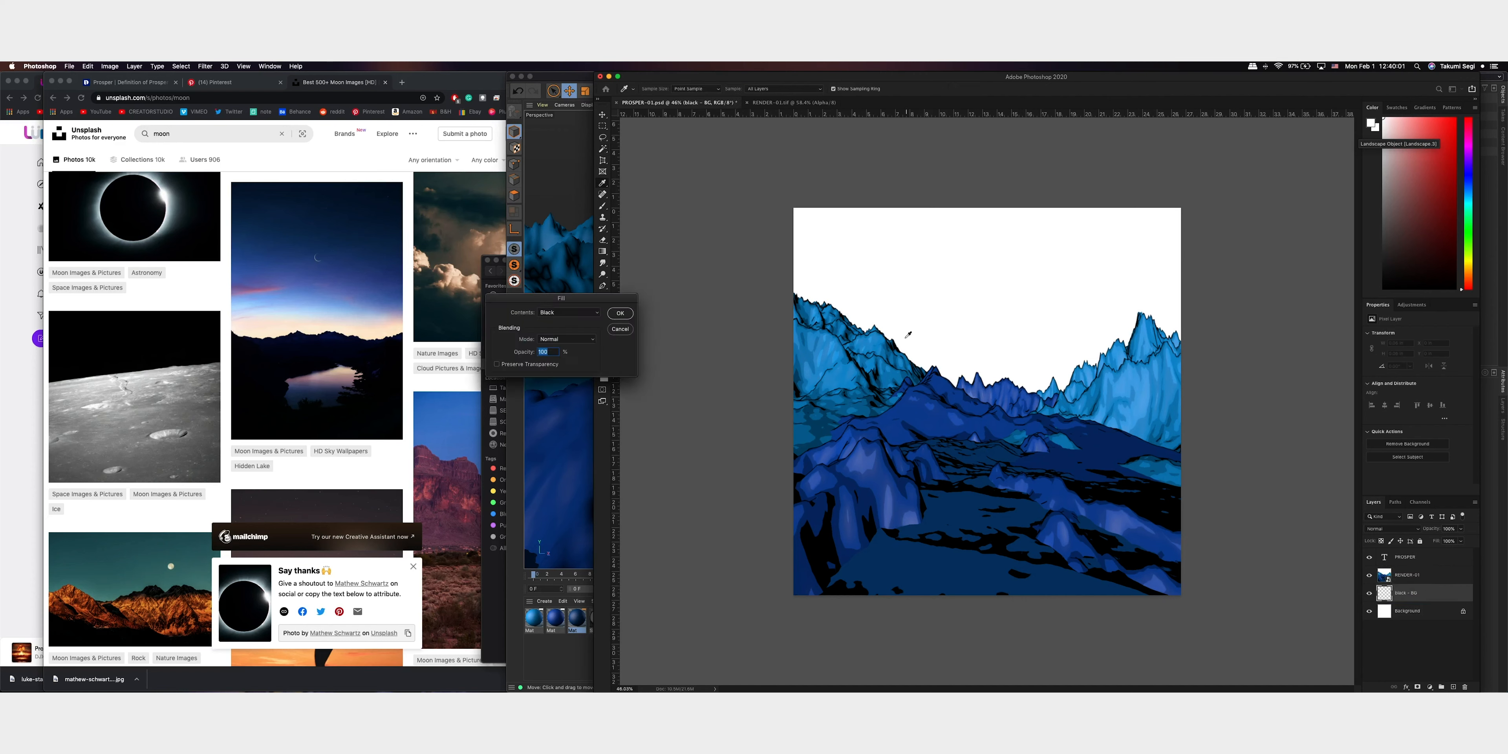
key("Return")
key("w")
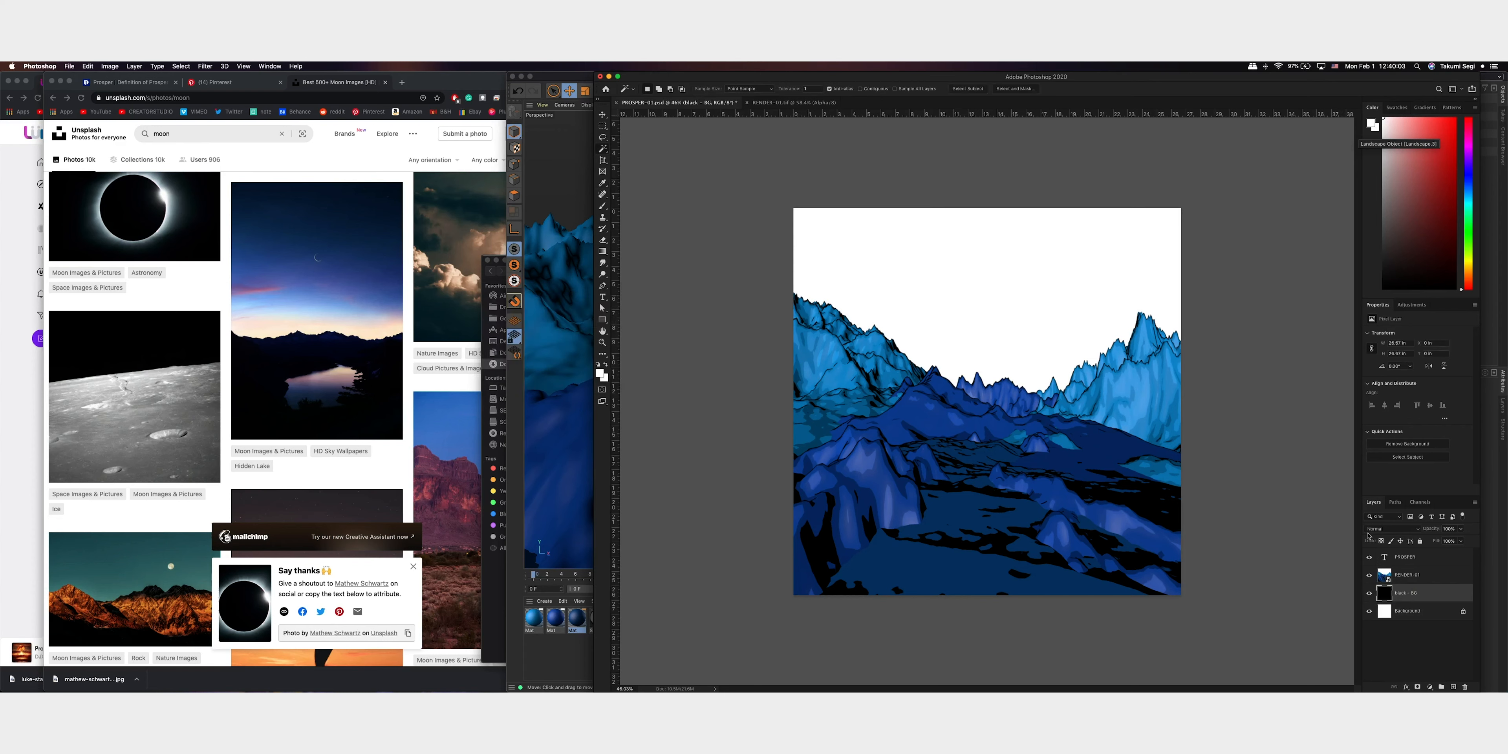
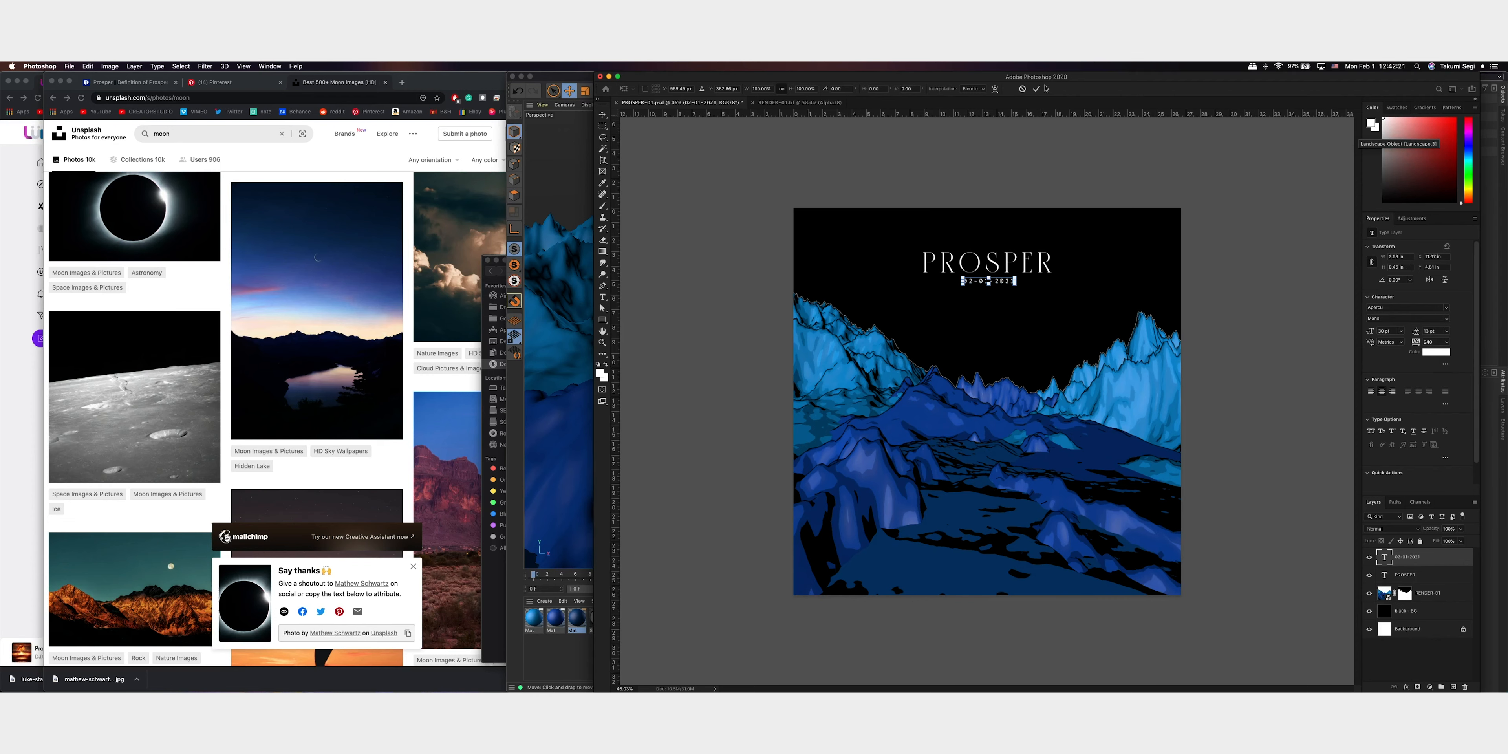
Commit the 02-01-2021 date text and place the eclipse photo from the ASSETS folder into the poster document
left_click(1036, 90)
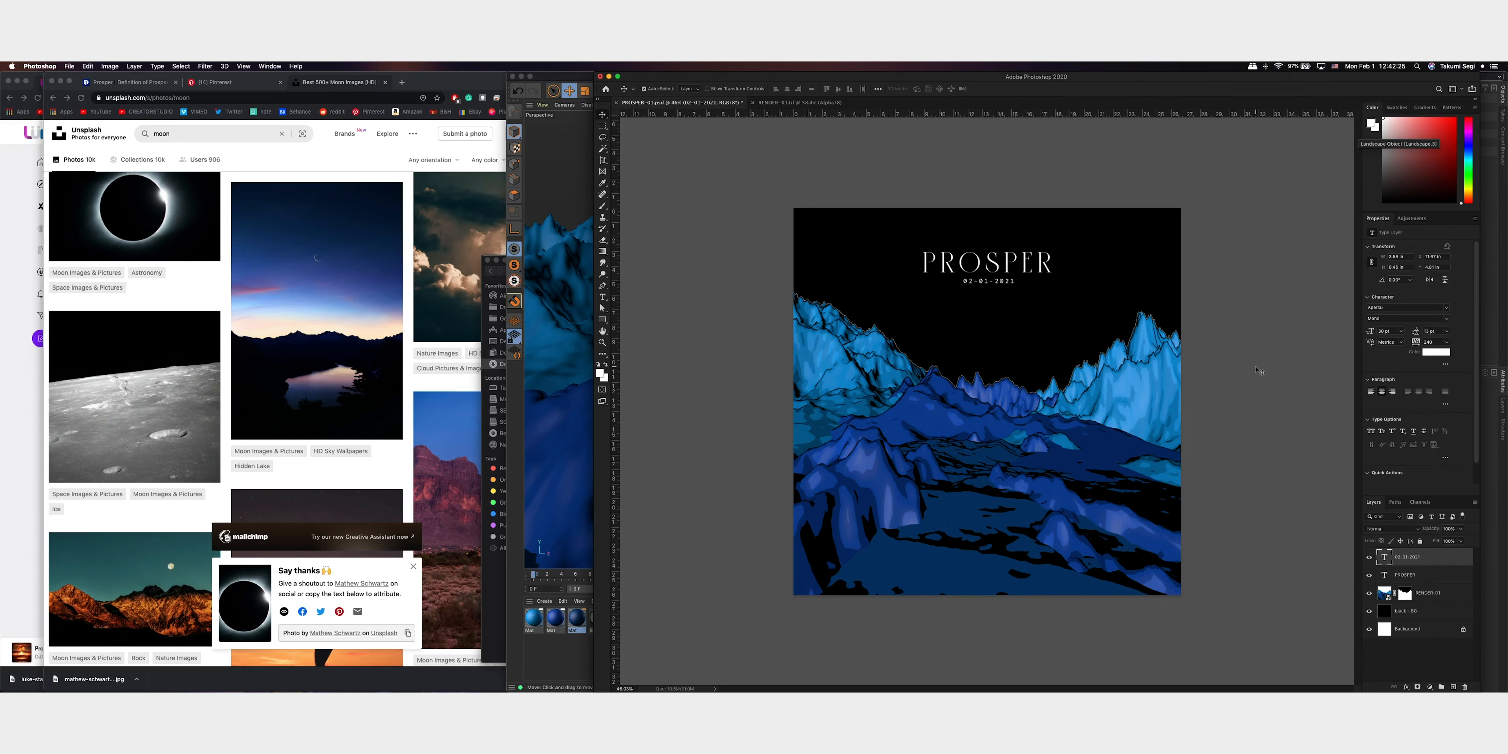
key("ctrl+Up")
left_click(1265, 246)
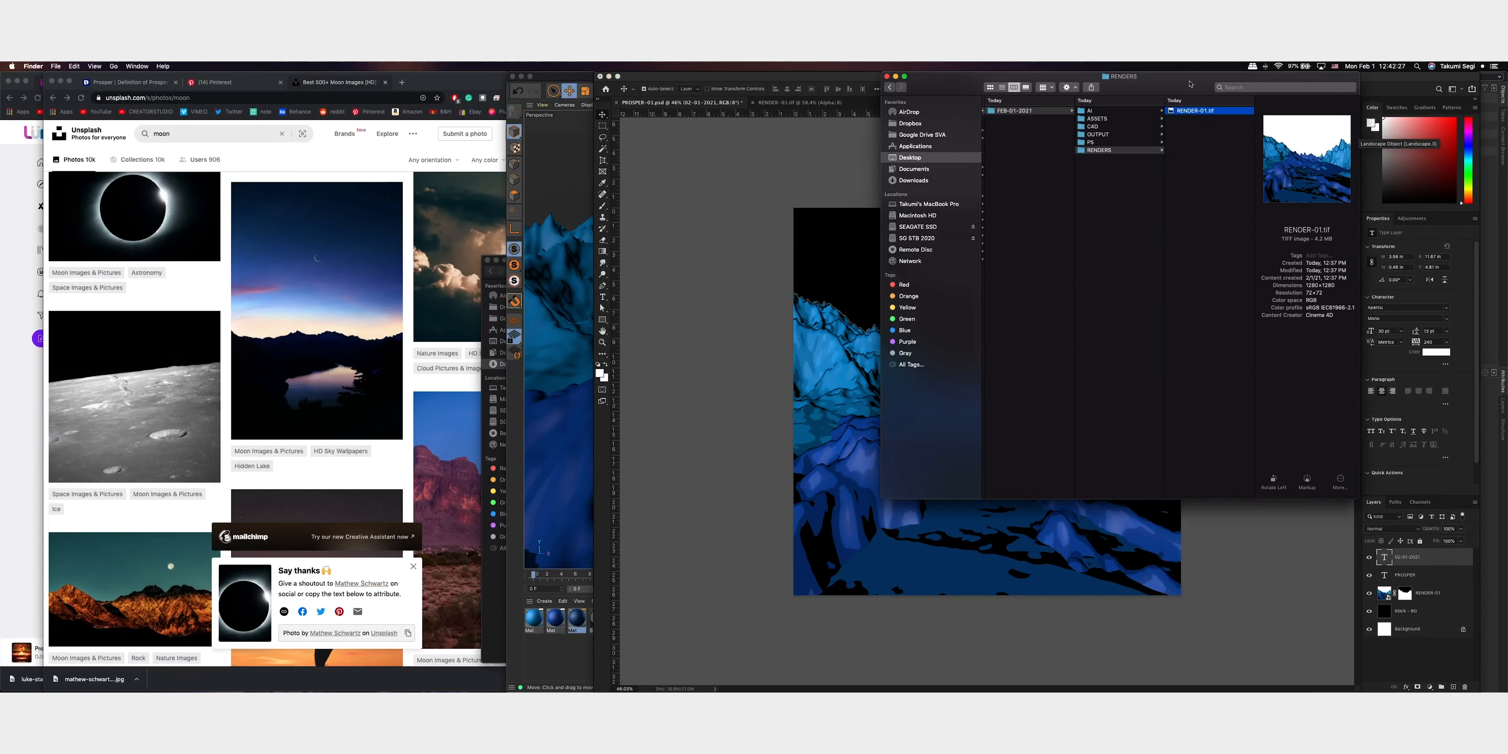
left_click(1113, 120)
left_click(1206, 111)
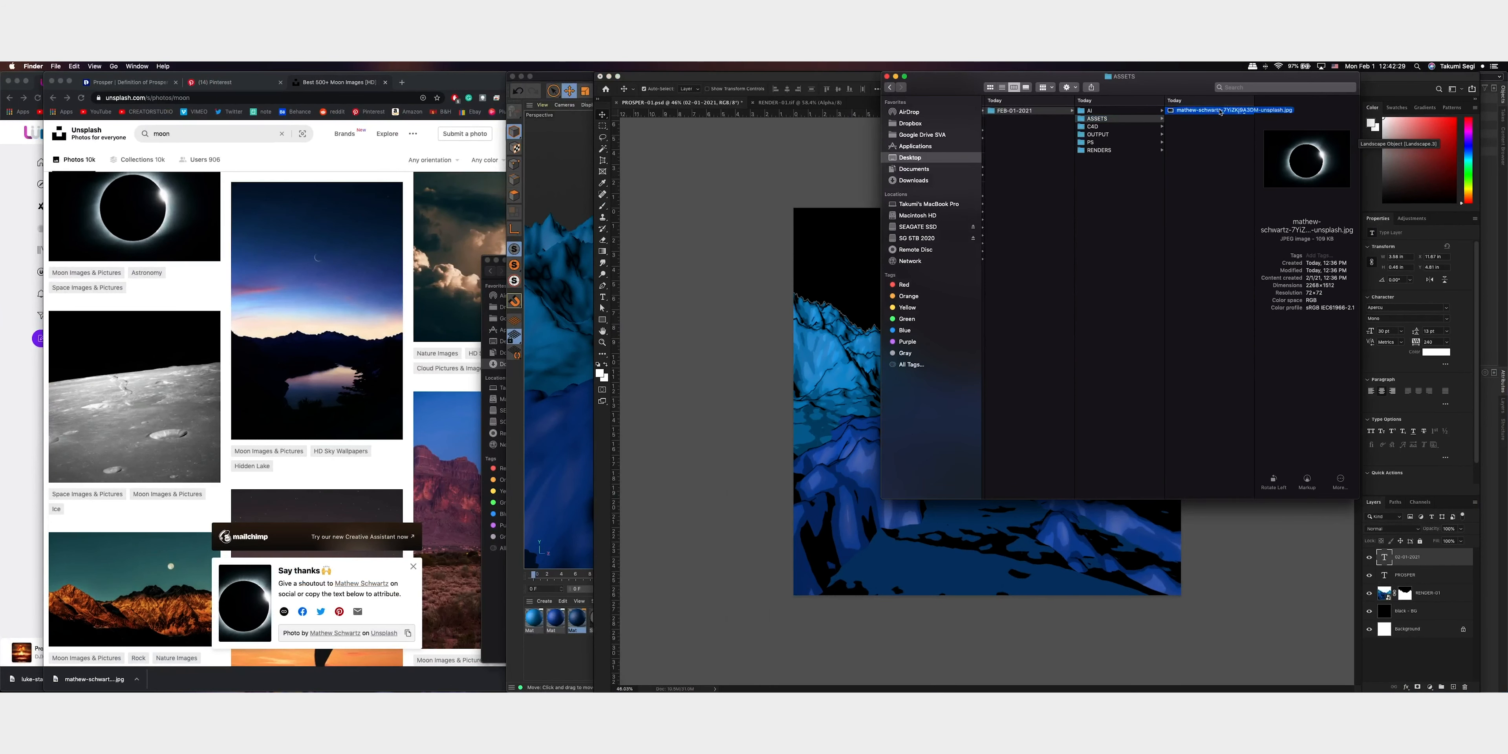
left_click_drag(1206, 111, 870, 281)
key("Return")
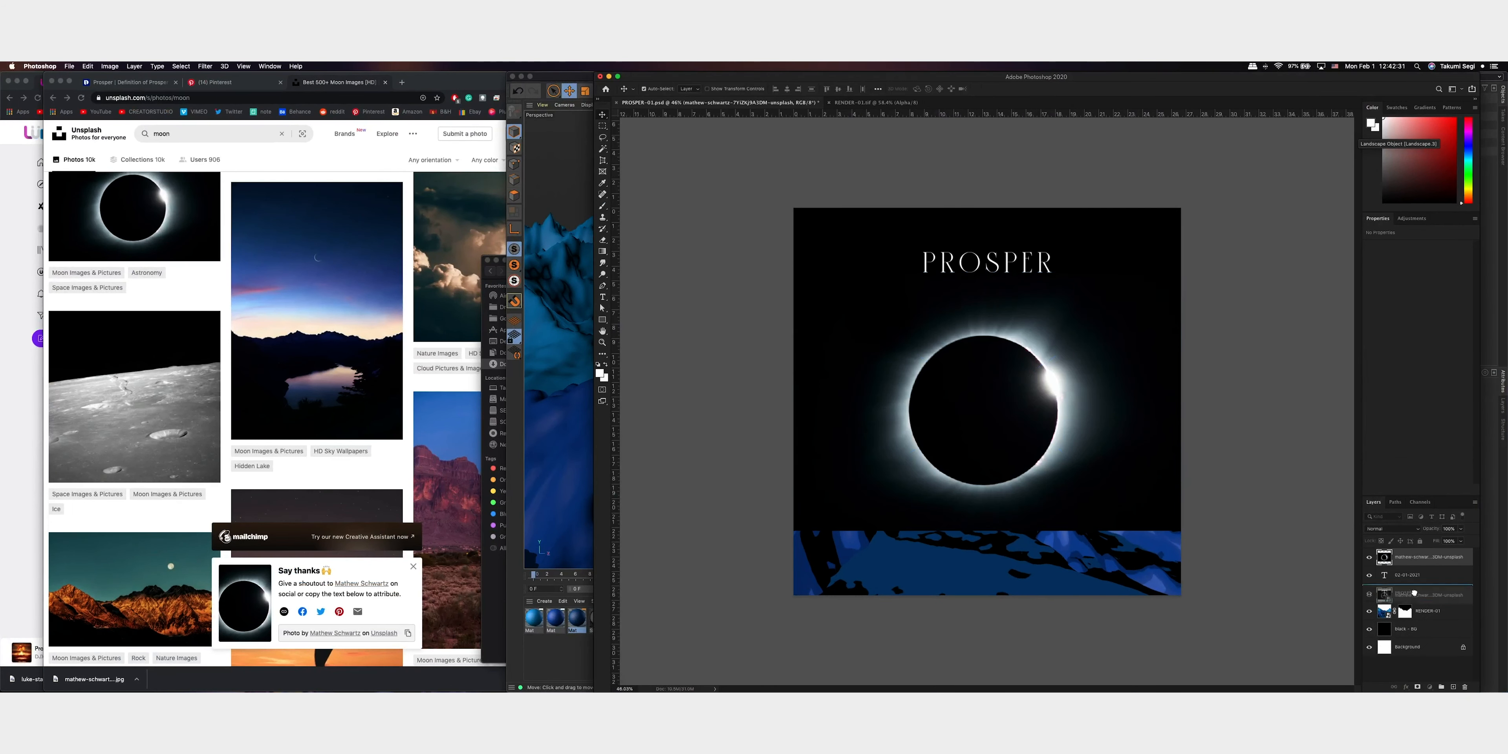
Shift the eclipse photo up in the sky and move its layer directly beneath the RENDER-01 layer
left_click_drag(1012, 422, 1000, 311)
left_click_drag(1443, 615, 1464, 579)
left_click(1439, 611)
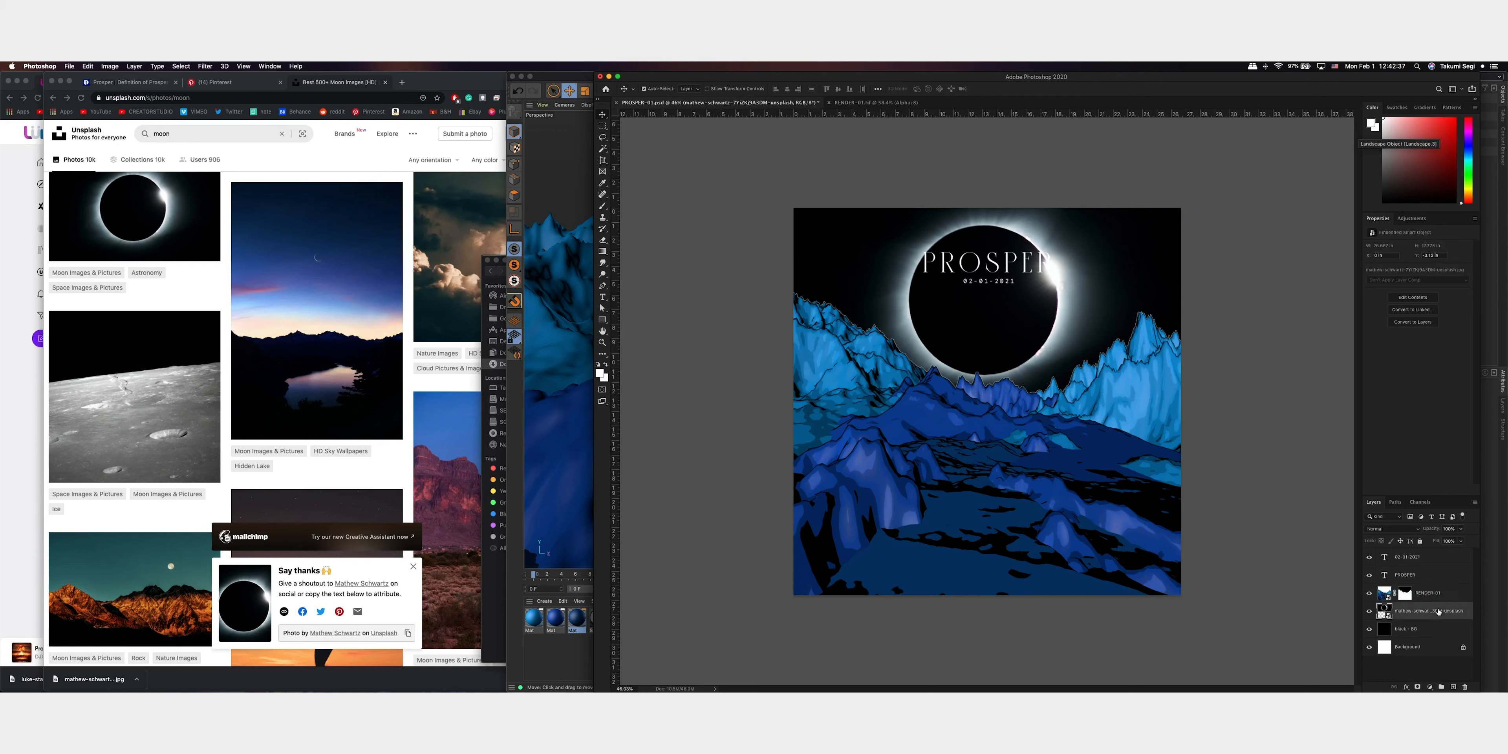
Scale the eclipse photo down to about 41% and lower it, centred, until it is partly behind the mountain ridge
key("ctrl+t")
left_click_drag(987, 165, 988, 226)
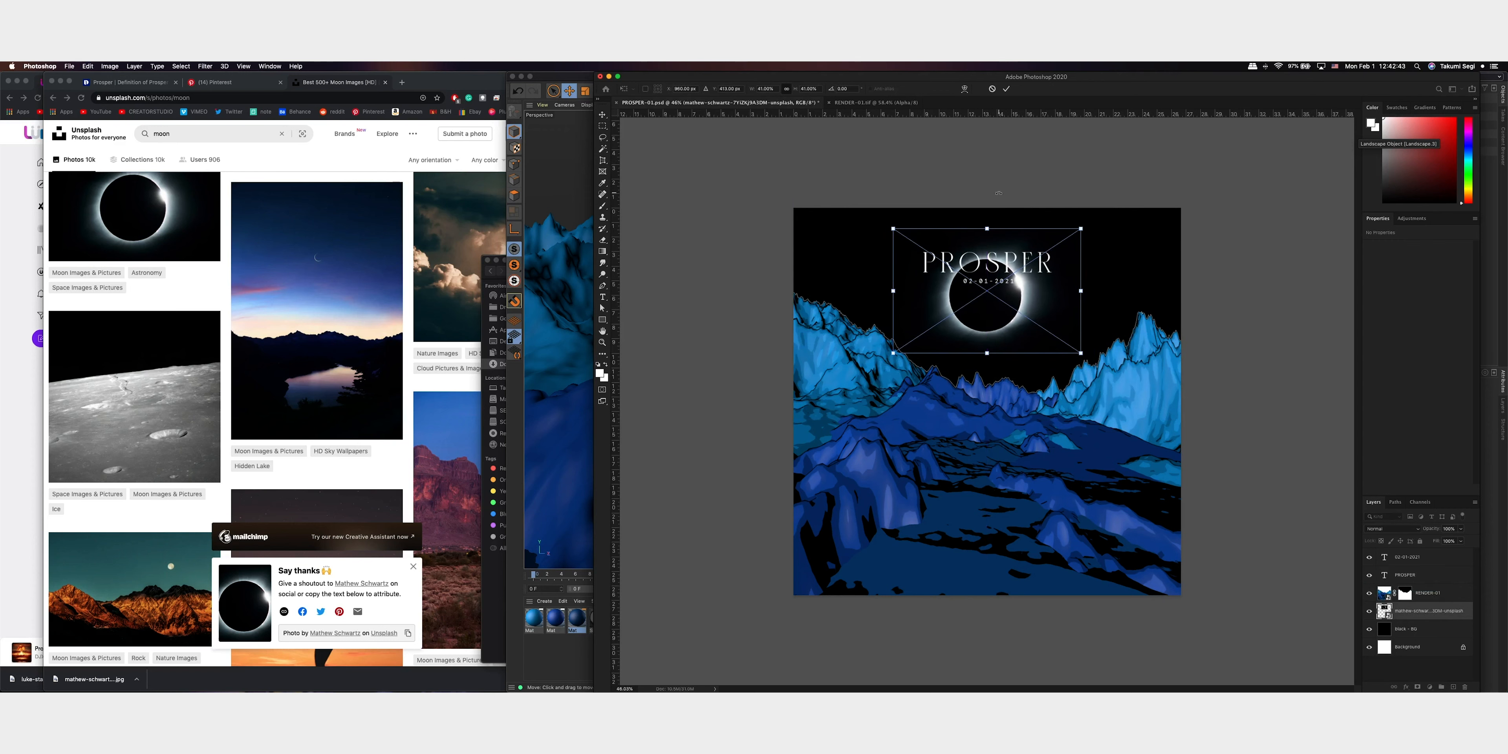
key("Return")
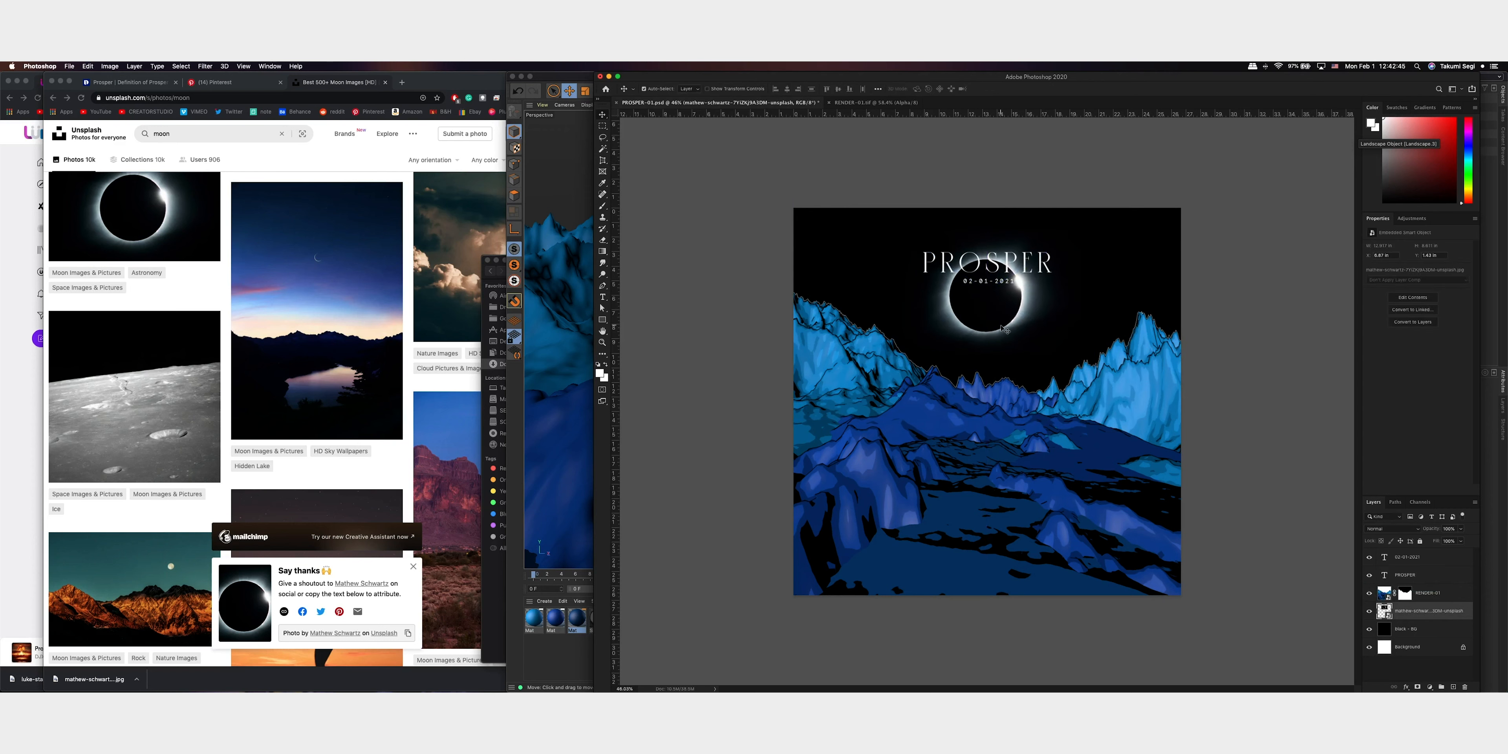
left_click_drag(1002, 323, 1004, 391)
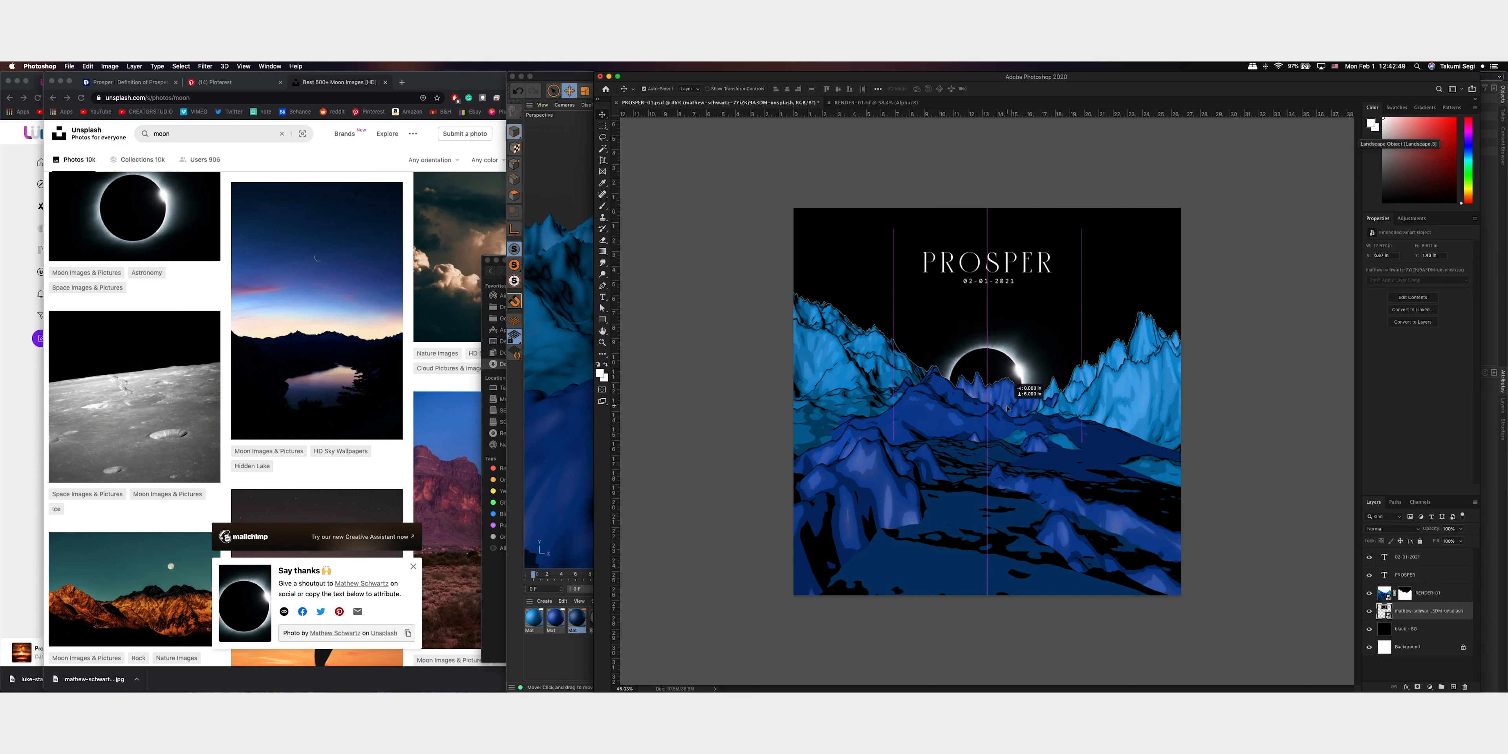
Enlarge the eclipse to about 54% between the ridges, undo the extra transform adjustments and commit the size
key("super+t")
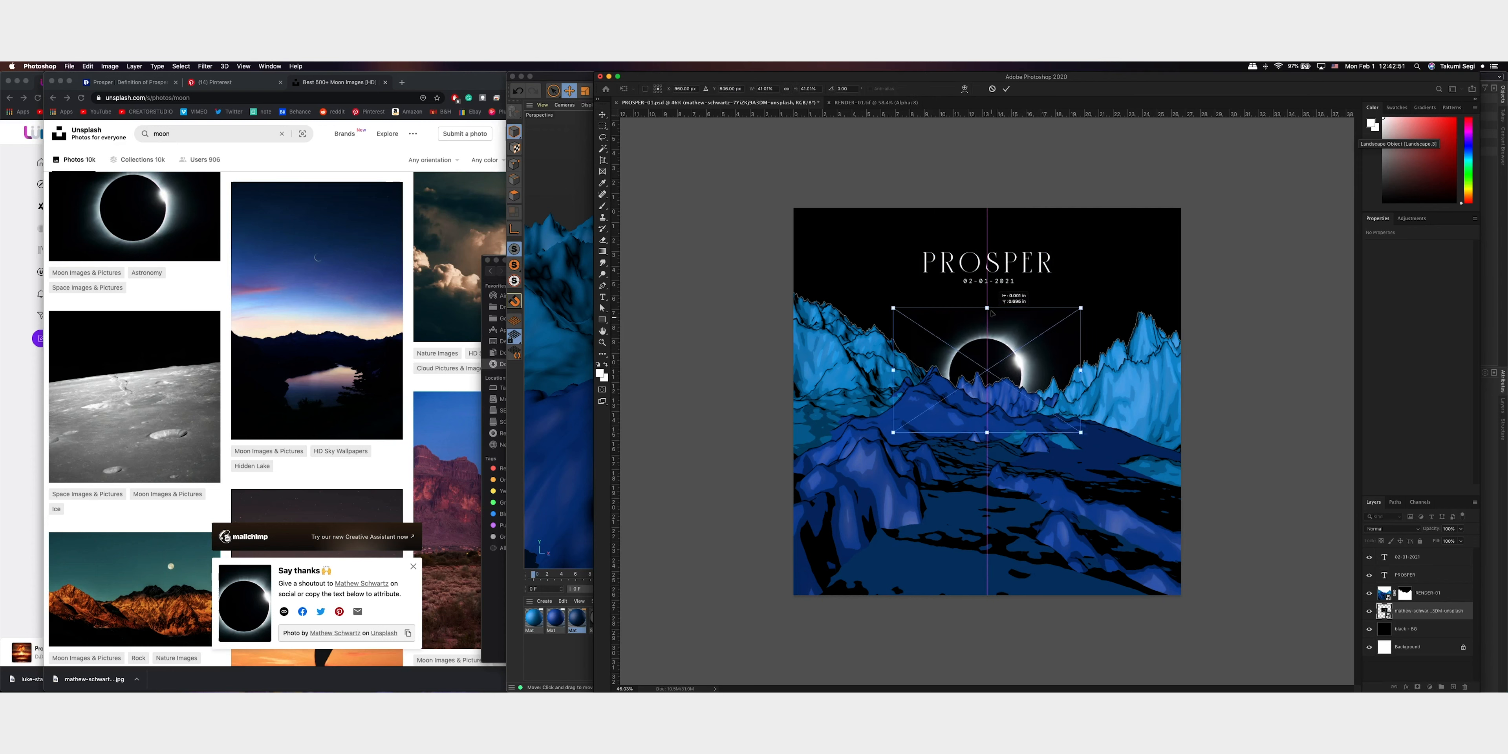
left_click_drag(987, 323, 987, 283)
left_click_drag(1136, 366, 834, 449)
left_click_drag(988, 334, 987, 350)
key("super+z")
key("super+z")
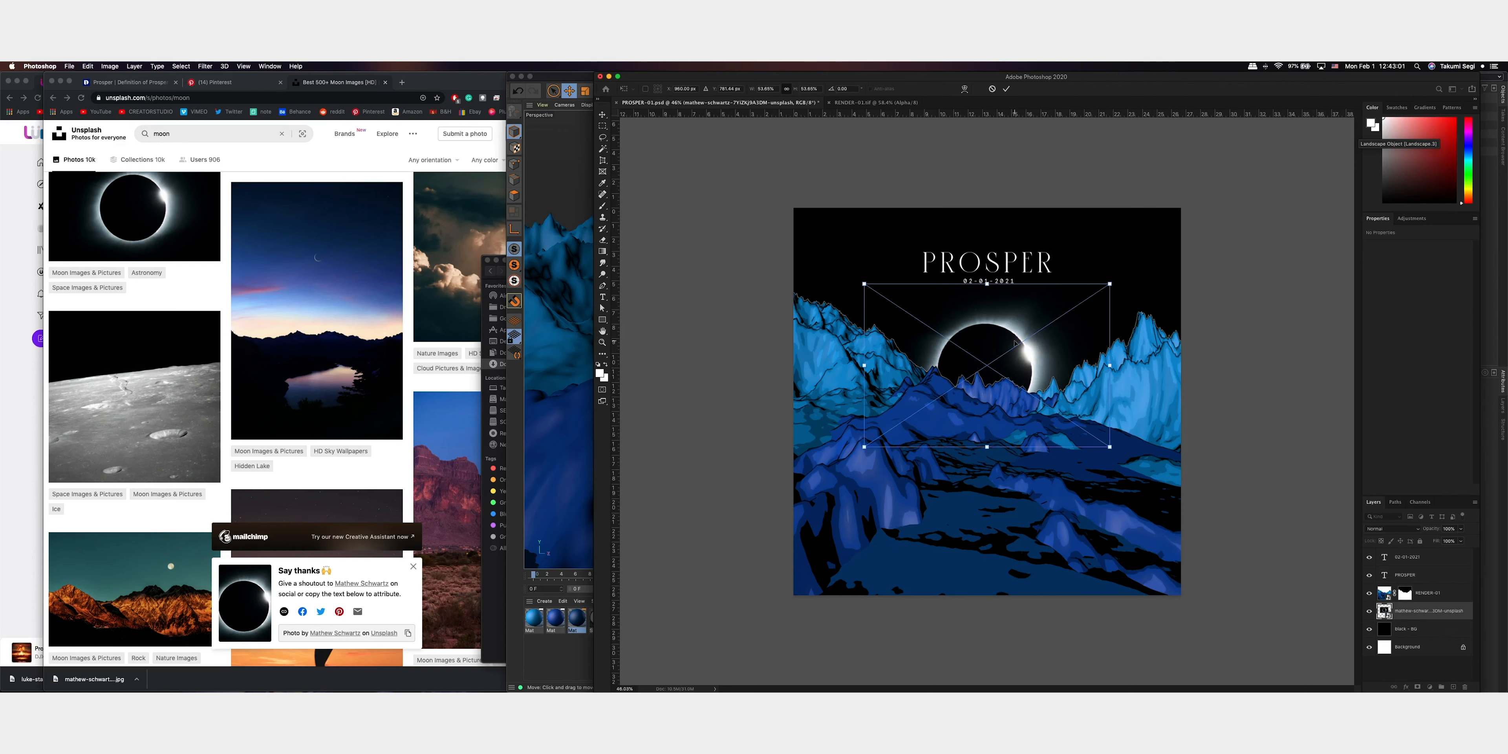
key("Return")
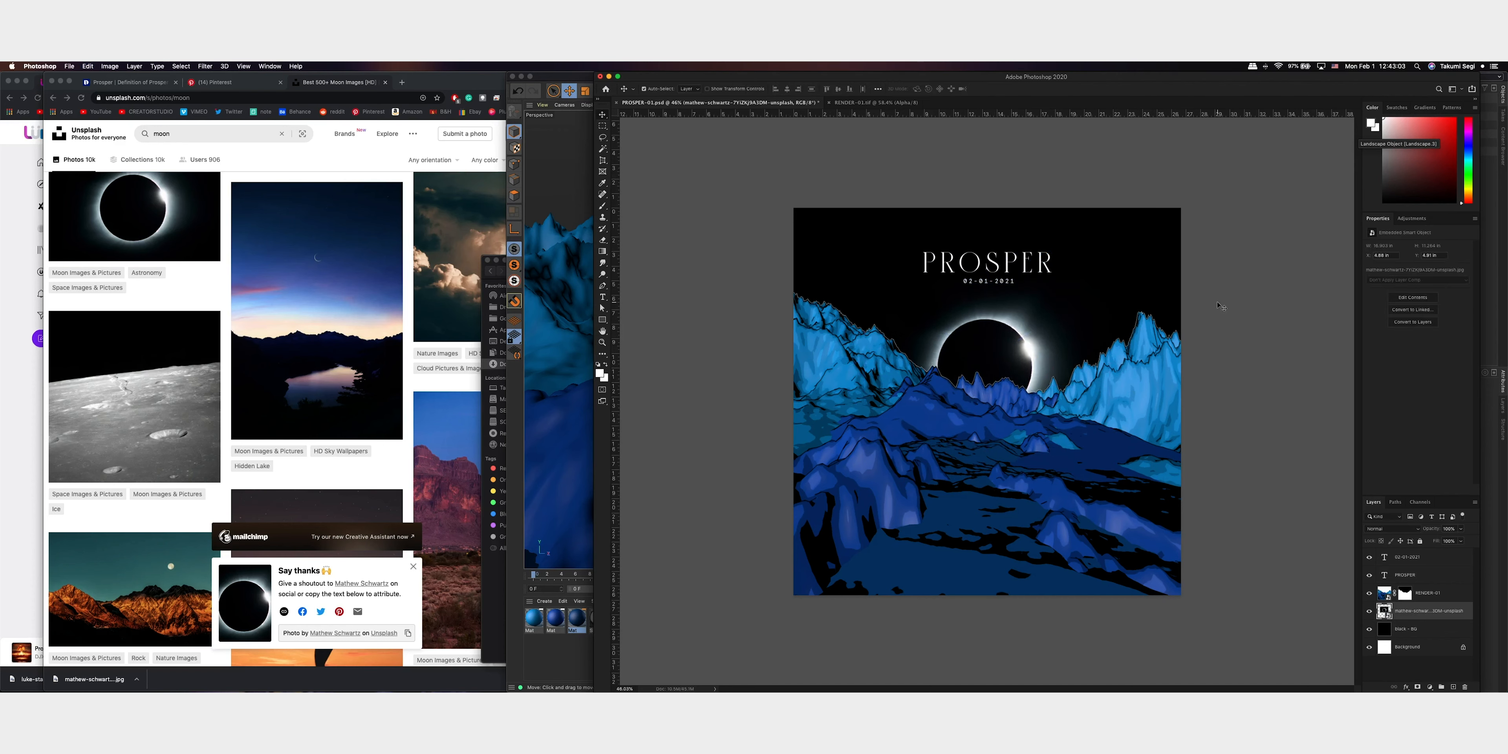
Preview other blend modes on the eclipse layer and check the composition with both text layers temporarily hidden
left_click(1392, 528)
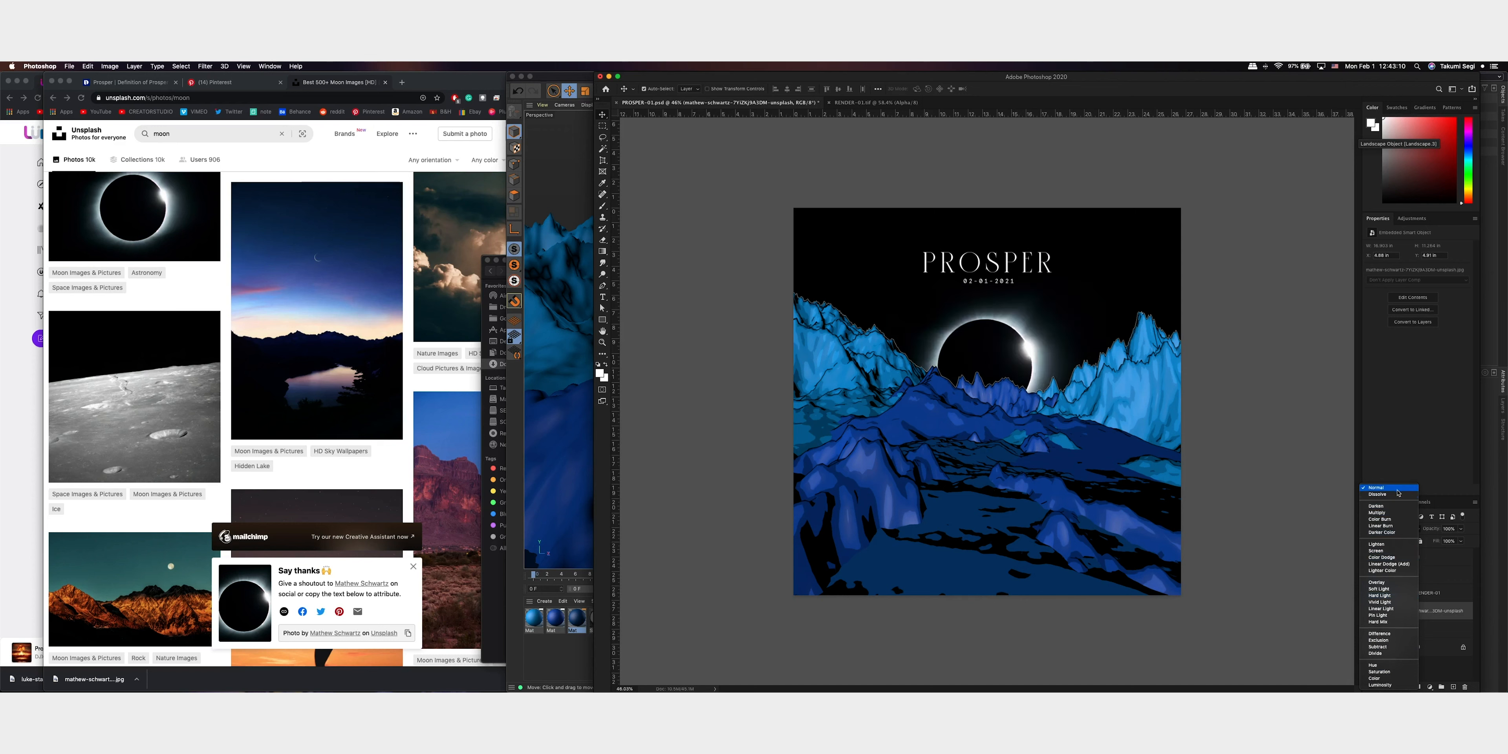
left_click(1398, 491)
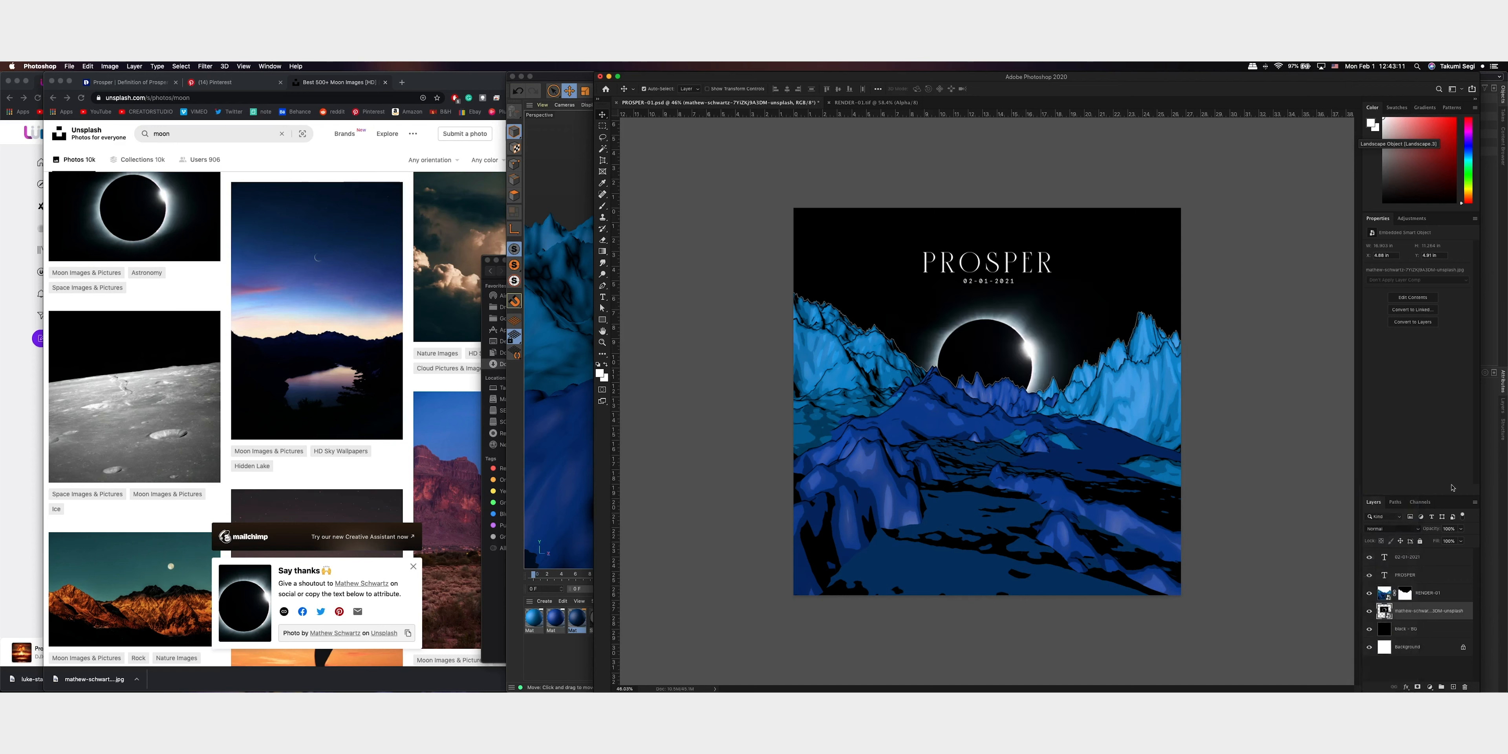
left_click_drag(1368, 556, 1368, 578)
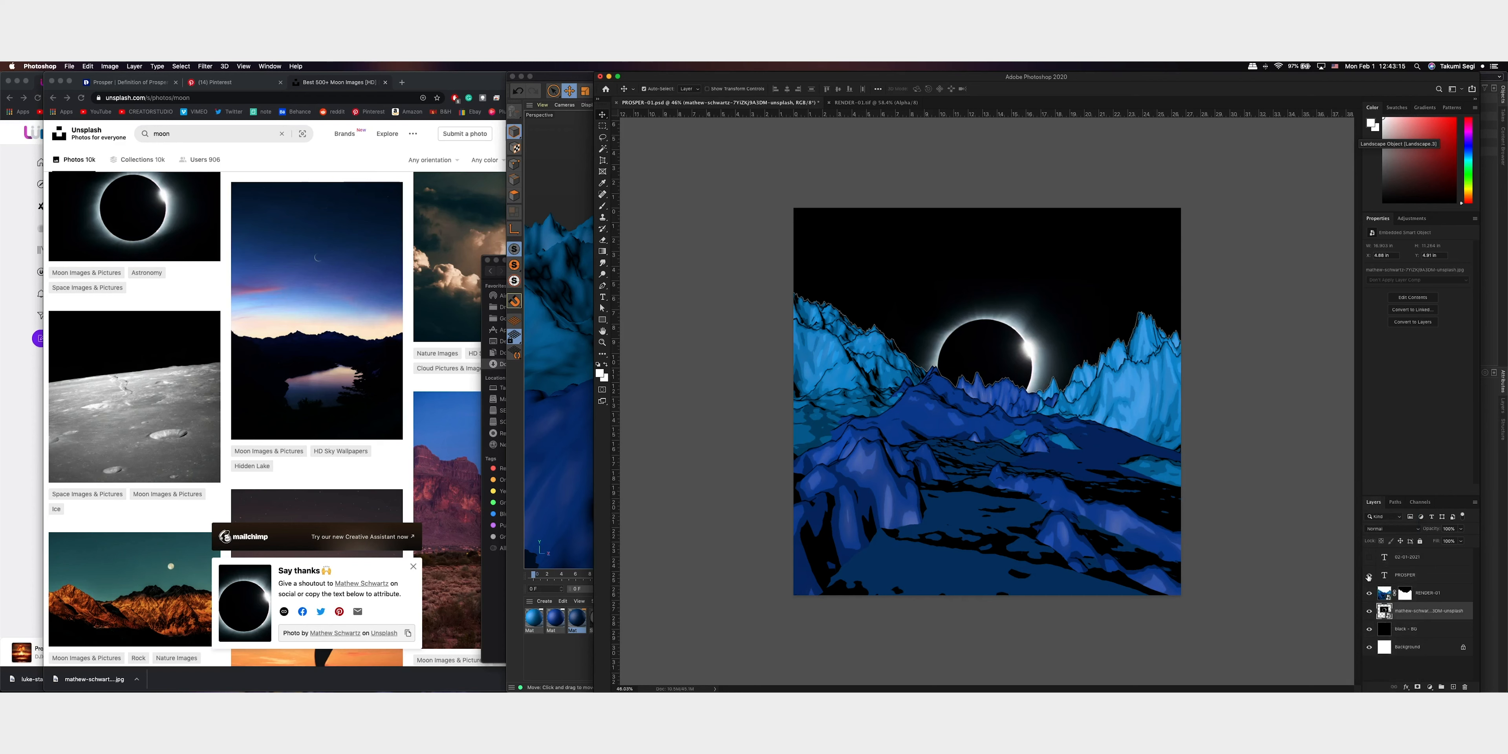
left_click_drag(1369, 576, 1369, 556)
Create a new layer named GRAIN at the top of the layer stack
key("alt+shift+super+n")
left_click_drag(1405, 611, 1432, 559)
double_click(1400, 557)
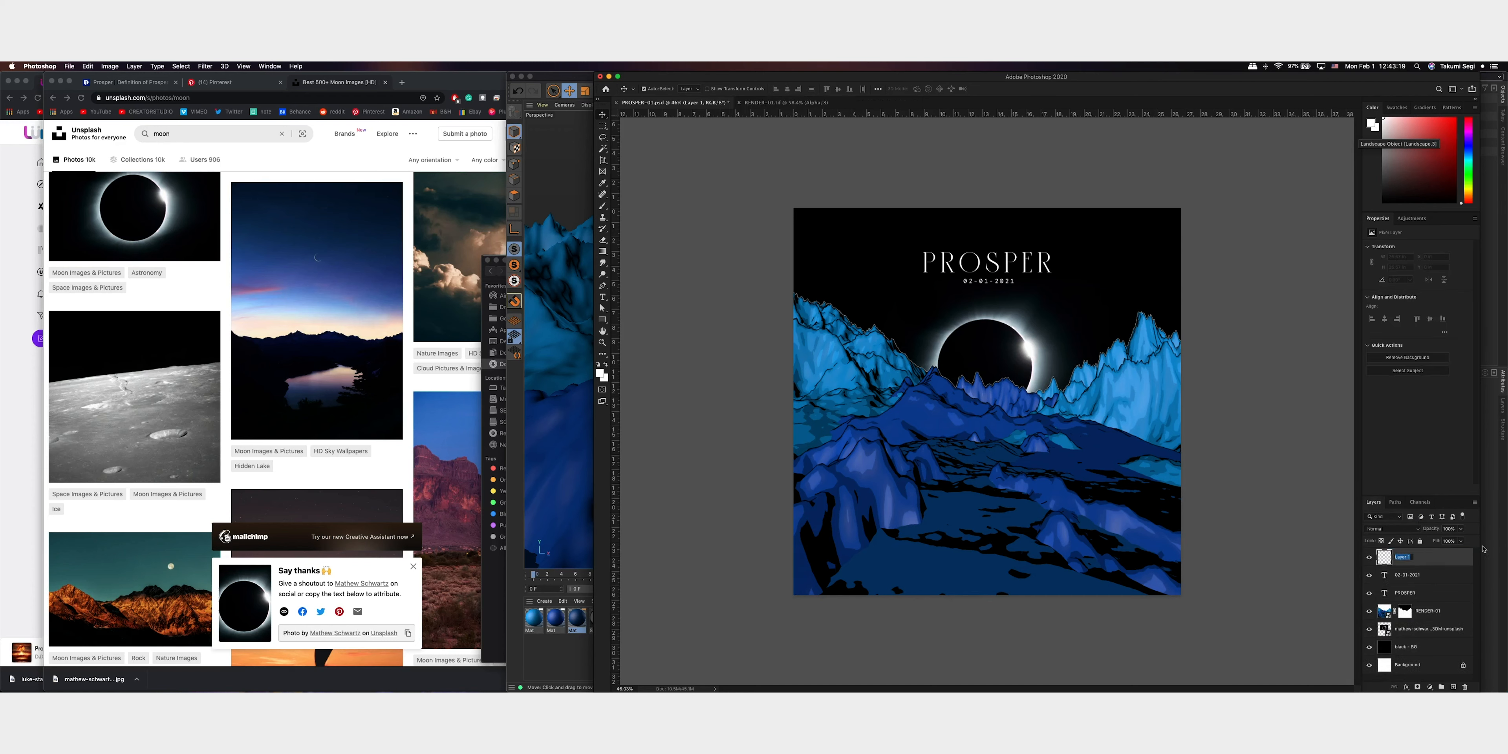
type("FRAIN")
key("Return")
Fill the GRAIN layer with 50% gray in Normal mode at 100% opacity
key("shift+BackSpace")
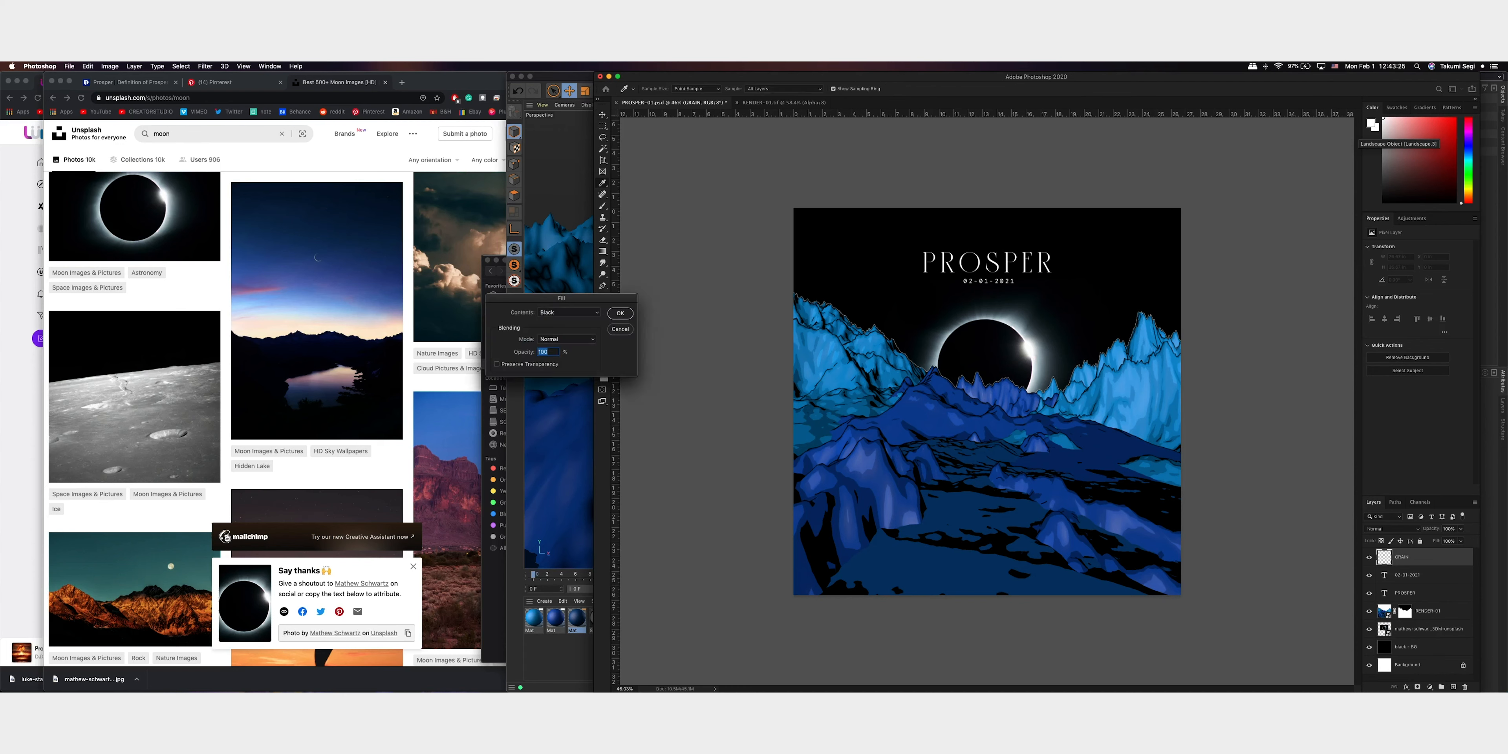
left_click(568, 312)
left_click(562, 320)
left_click(620, 313)
Apply the Add Noise filter to the GRAIN layer with a 40% amount, Uniform distribution and Monochromatic enabled
left_click(270, 65)
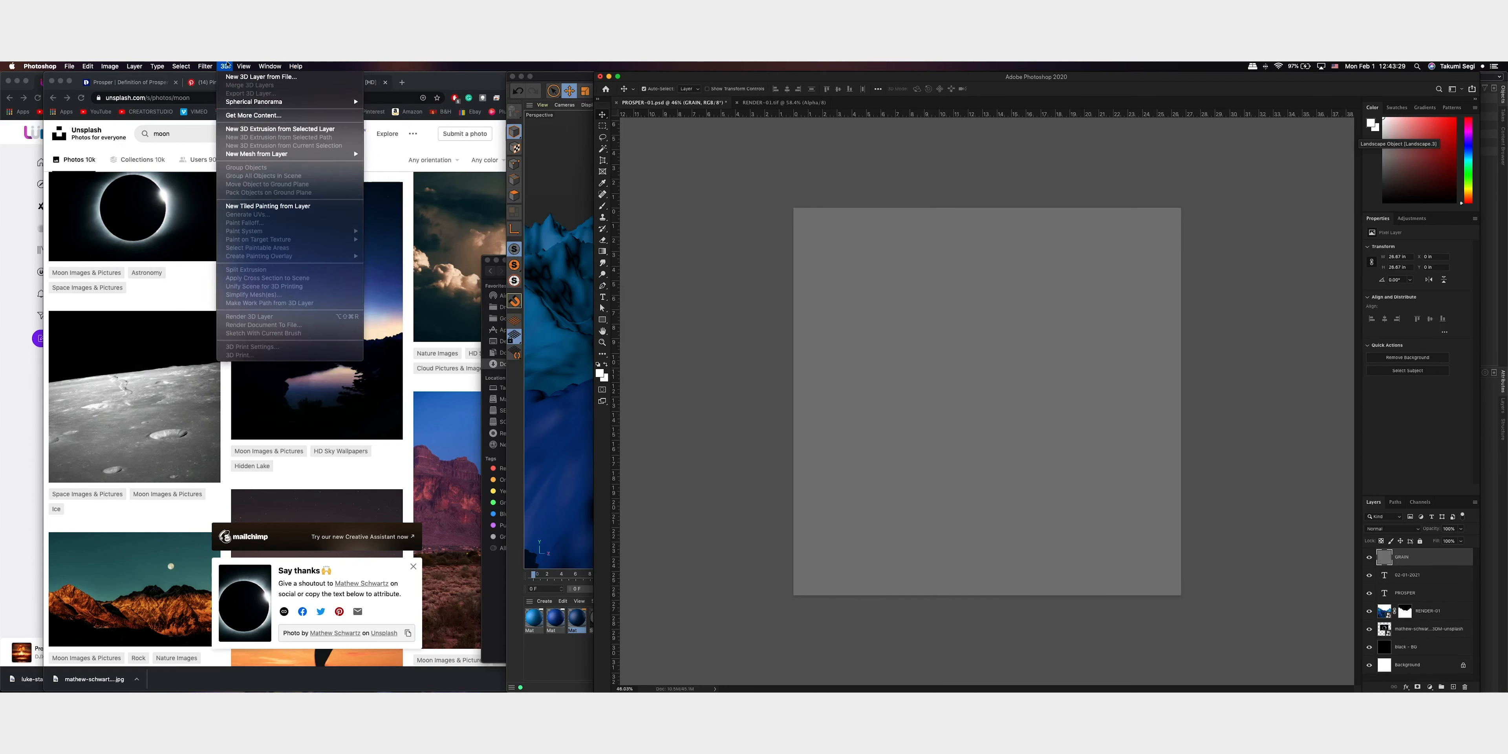
mouse_move(206, 66)
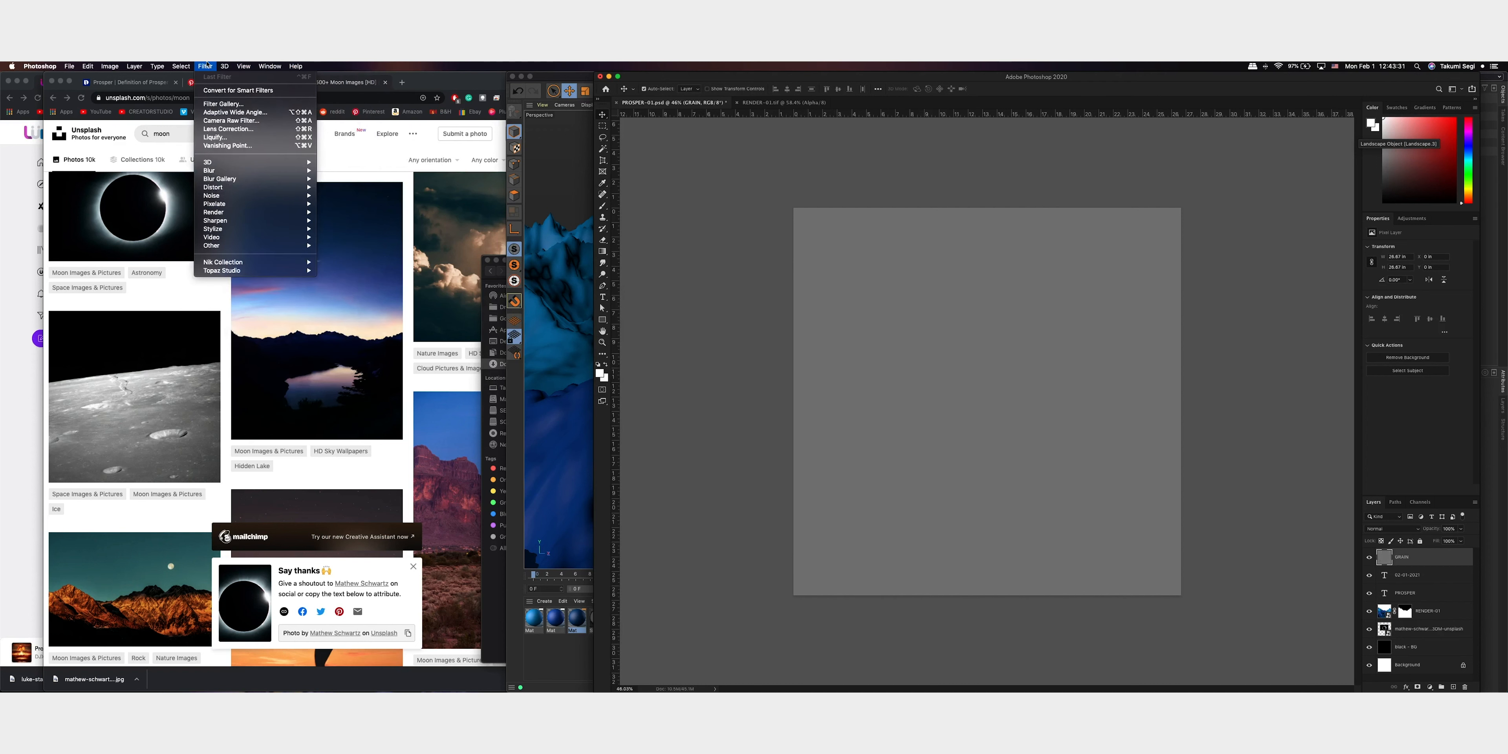
mouse_move(242, 173)
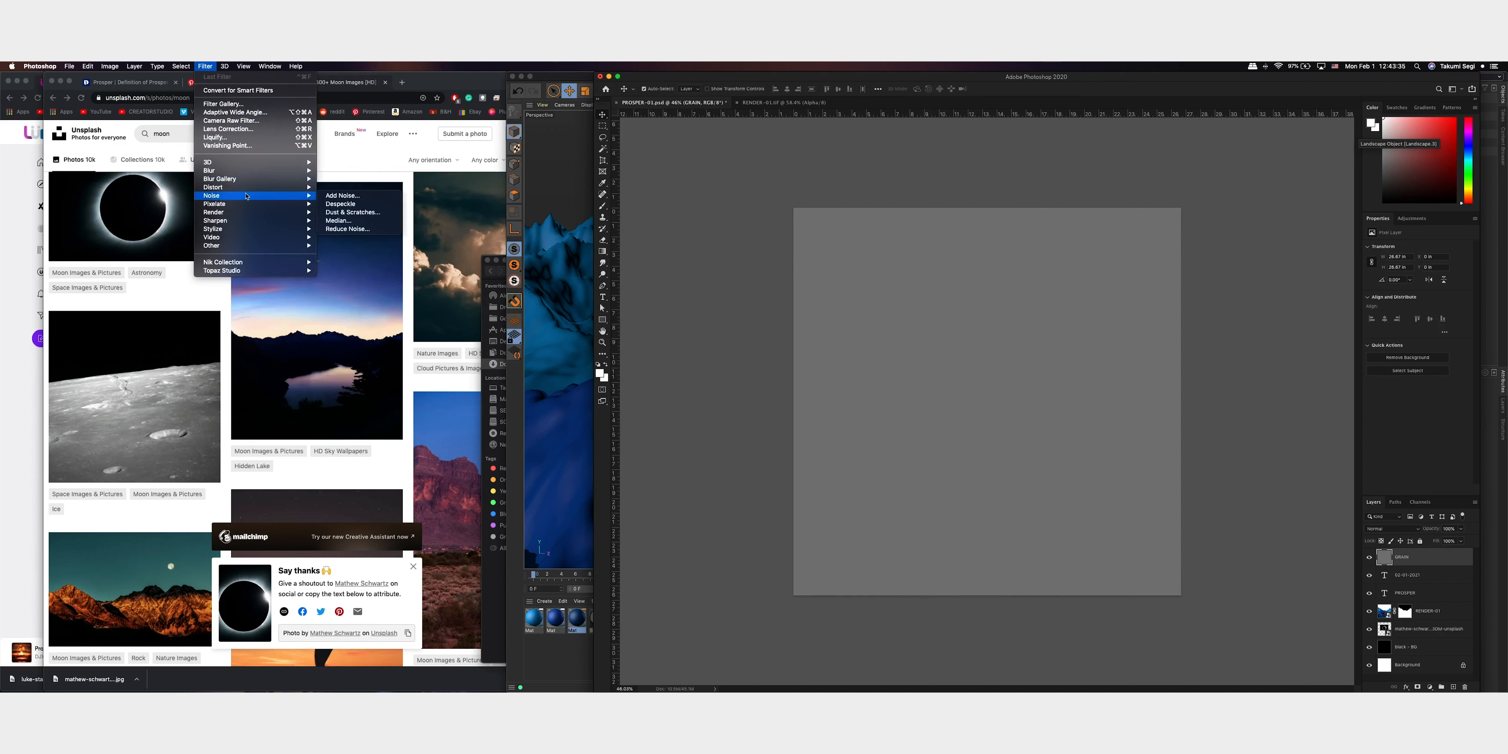
left_click(343, 195)
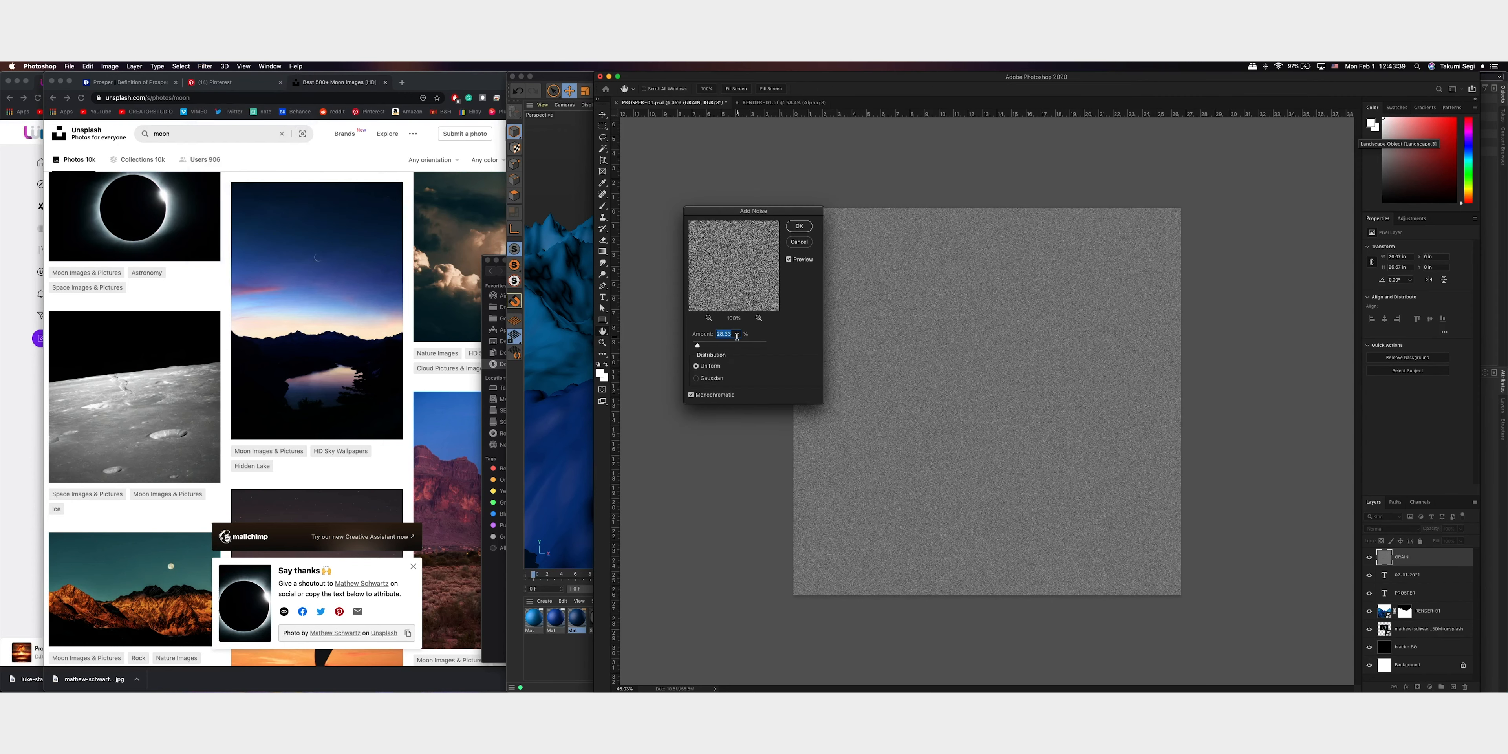
type("40")
key("Return")
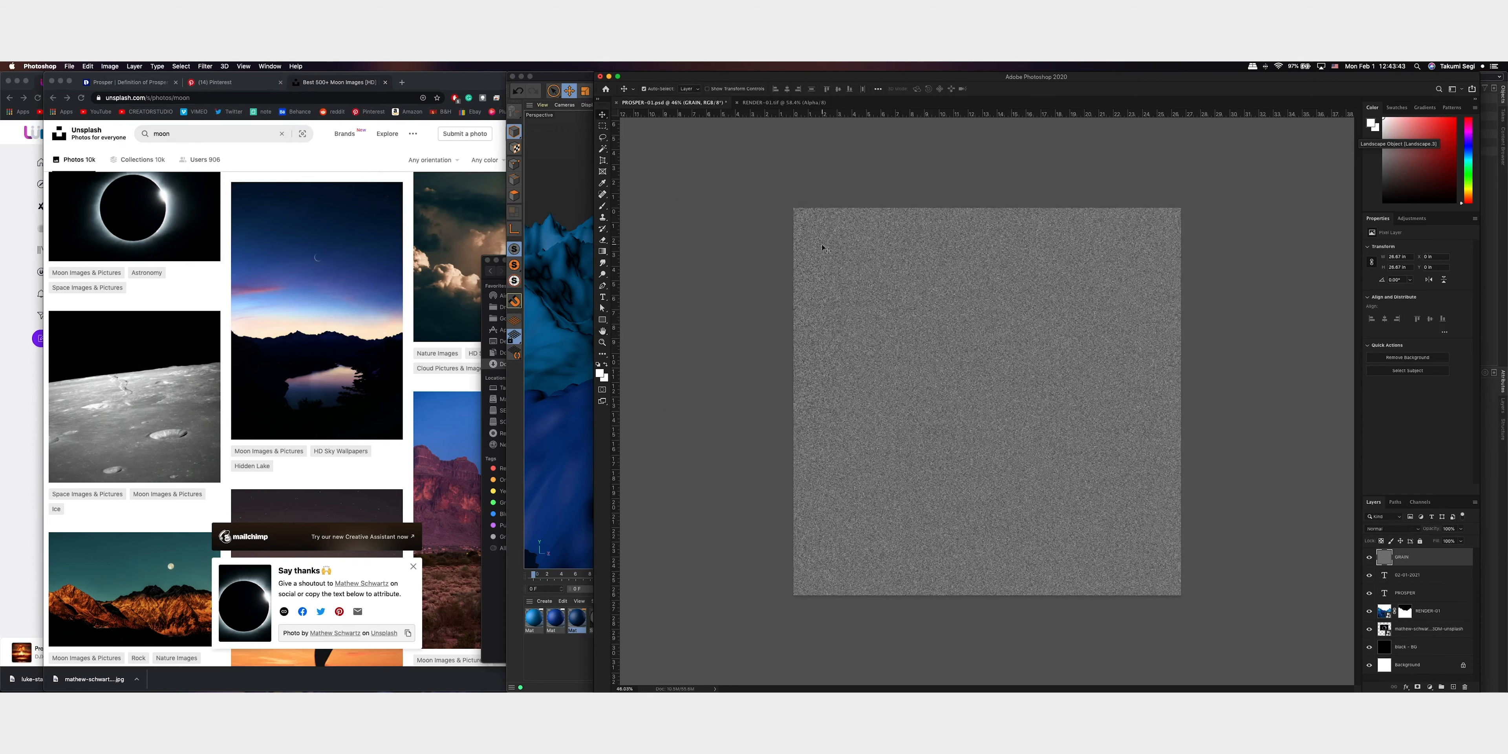
Set the GRAIN layer's blend mode to Overlay and save the document
left_click(1390, 528)
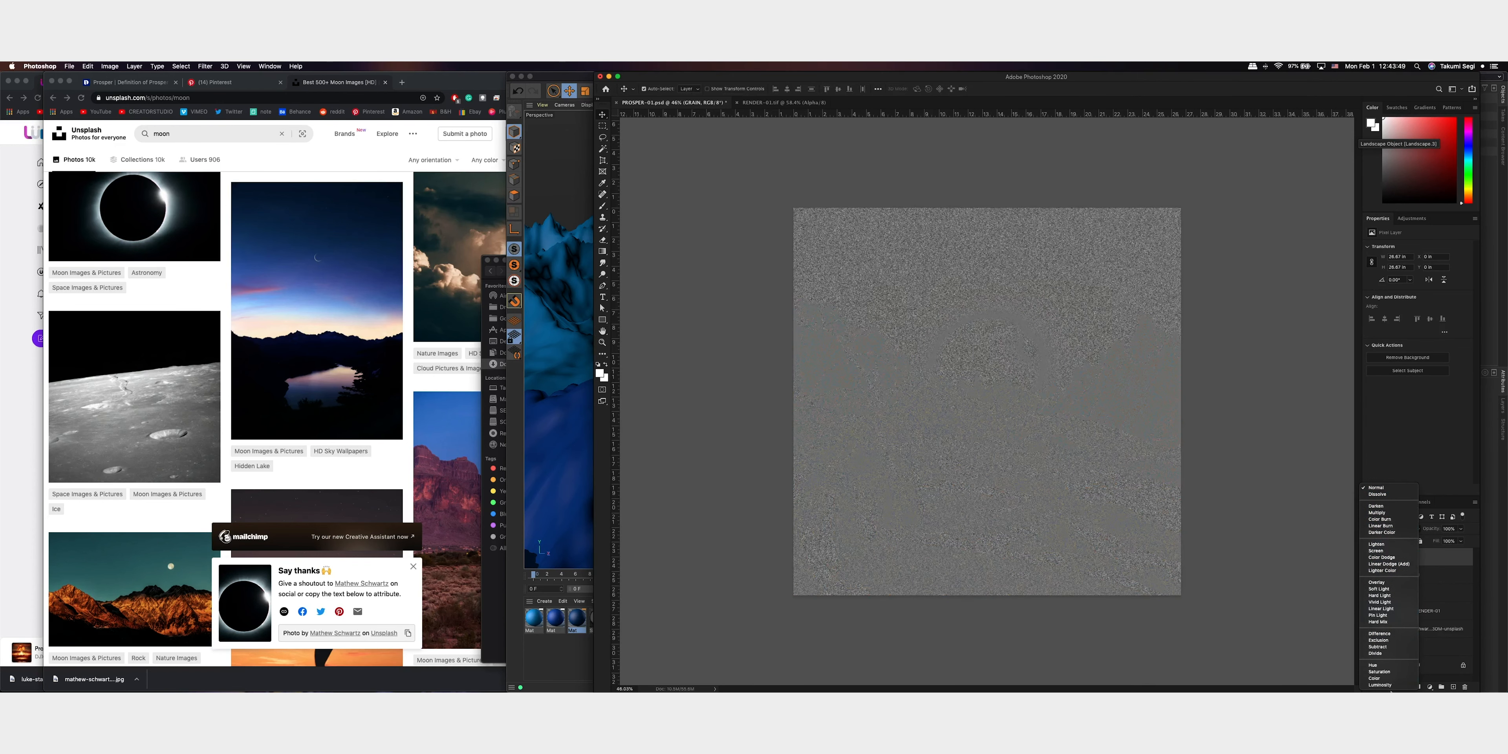
left_click(1390, 583)
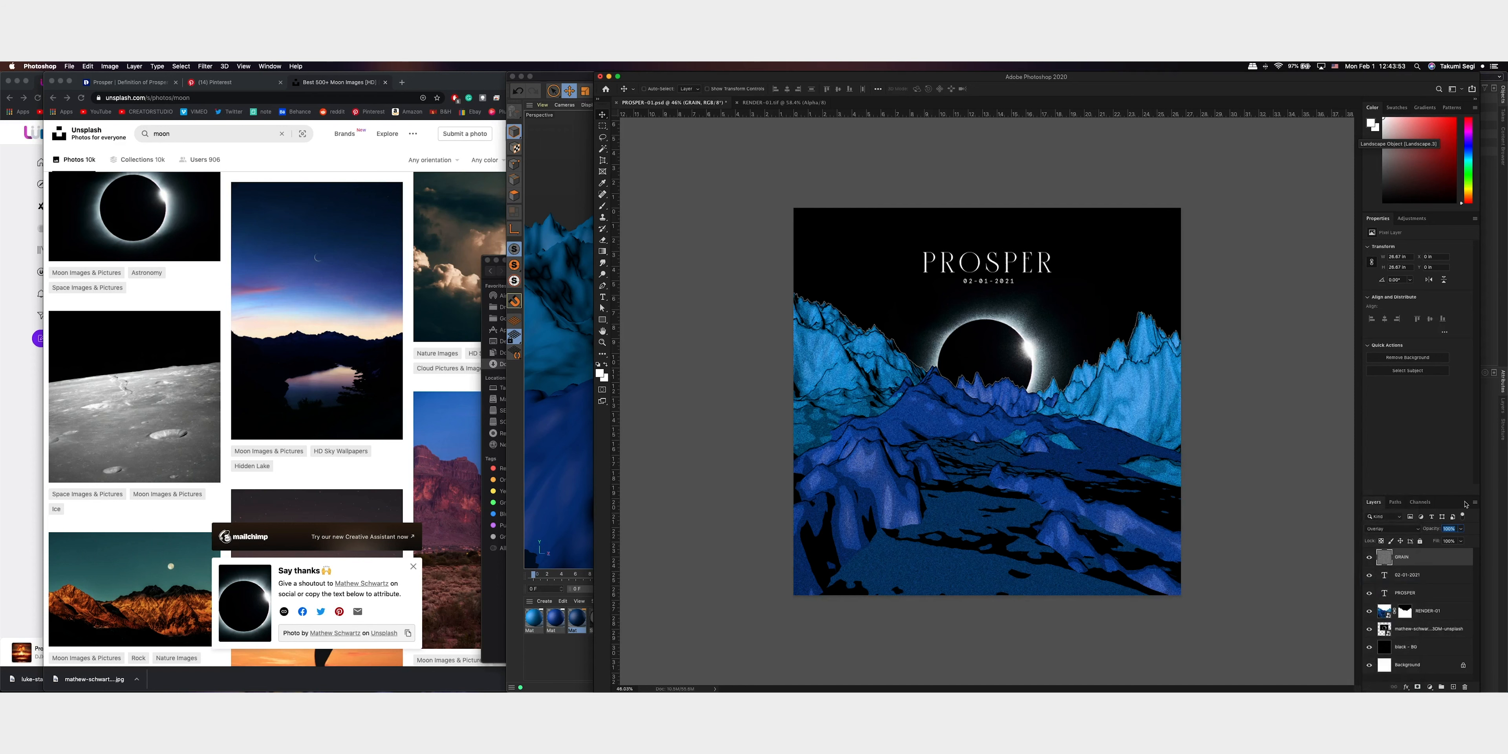
key("Return")
key("super+s")
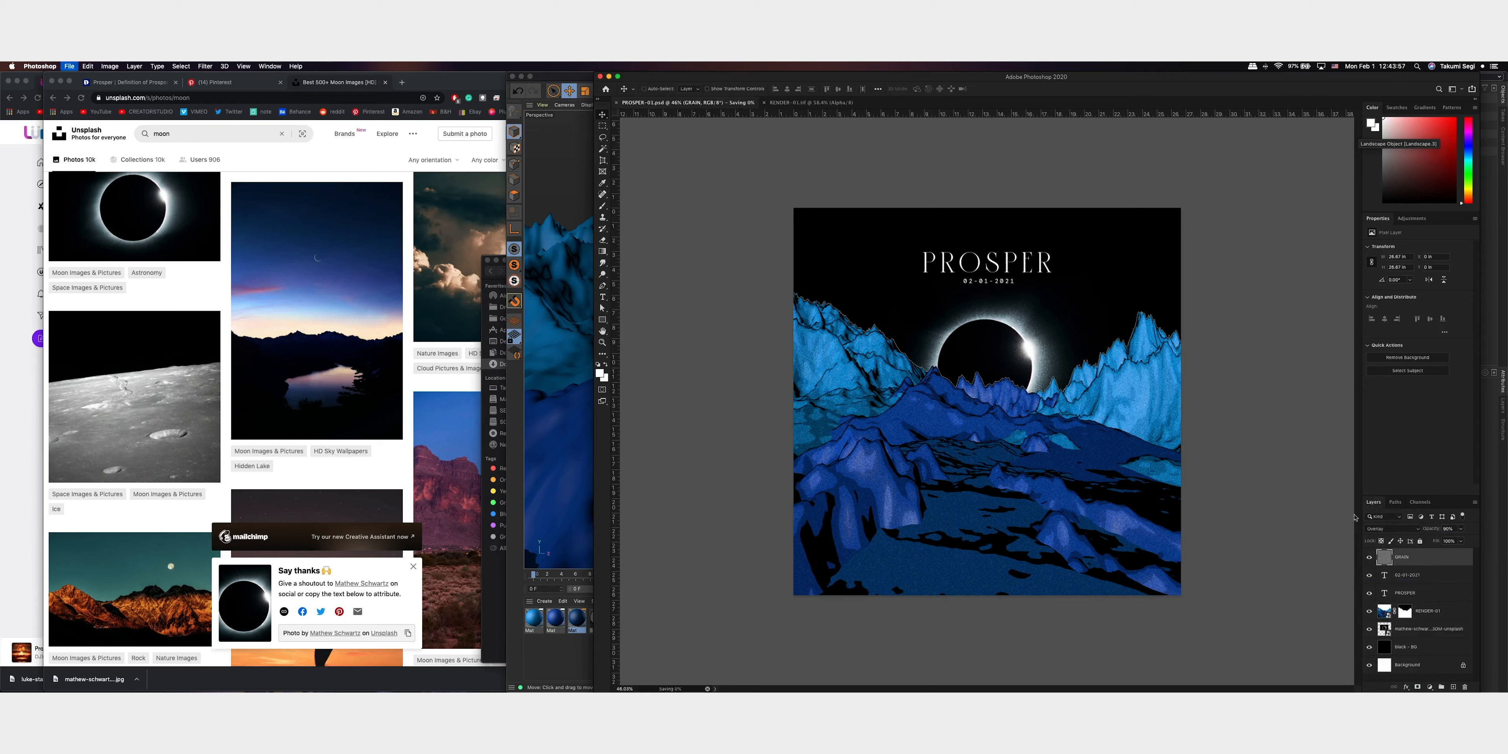
Reduce the GRAIN layer's opacity to 80%
left_click(1437, 575)
left_click(1434, 559)
key("ctrl+Up")
left_click(1403, 531)
left_click(1448, 529)
type("80")
key("Return")
Select the date and PROSPER text layers together and scale them up slightly from their centre
left_click(1434, 575)
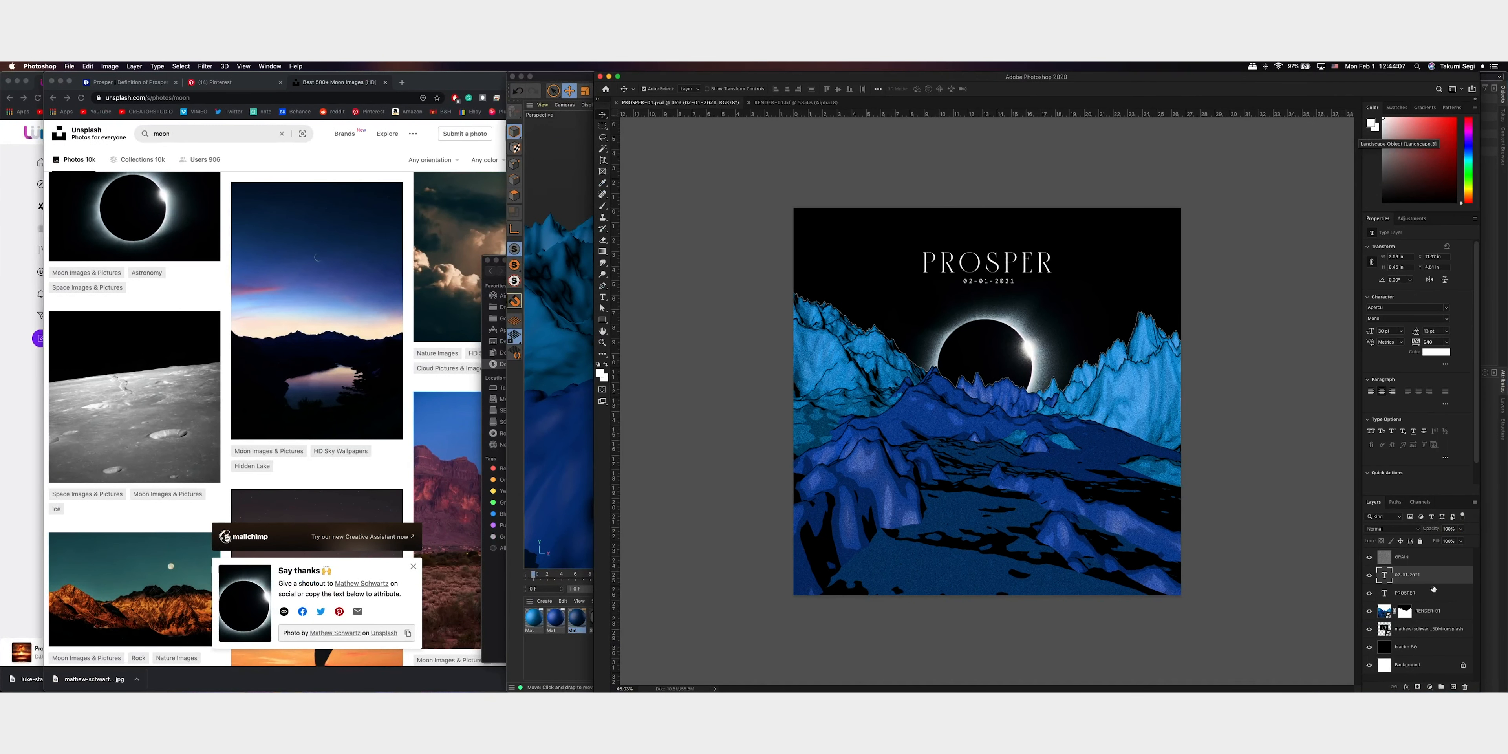
left_click(1434, 593, "shift")
key("super+t")
left_click_drag(989, 249, 1014, 232, "alt")
key("Return")
Lock the GRAIN layer and save the document
left_click(1037, 271)
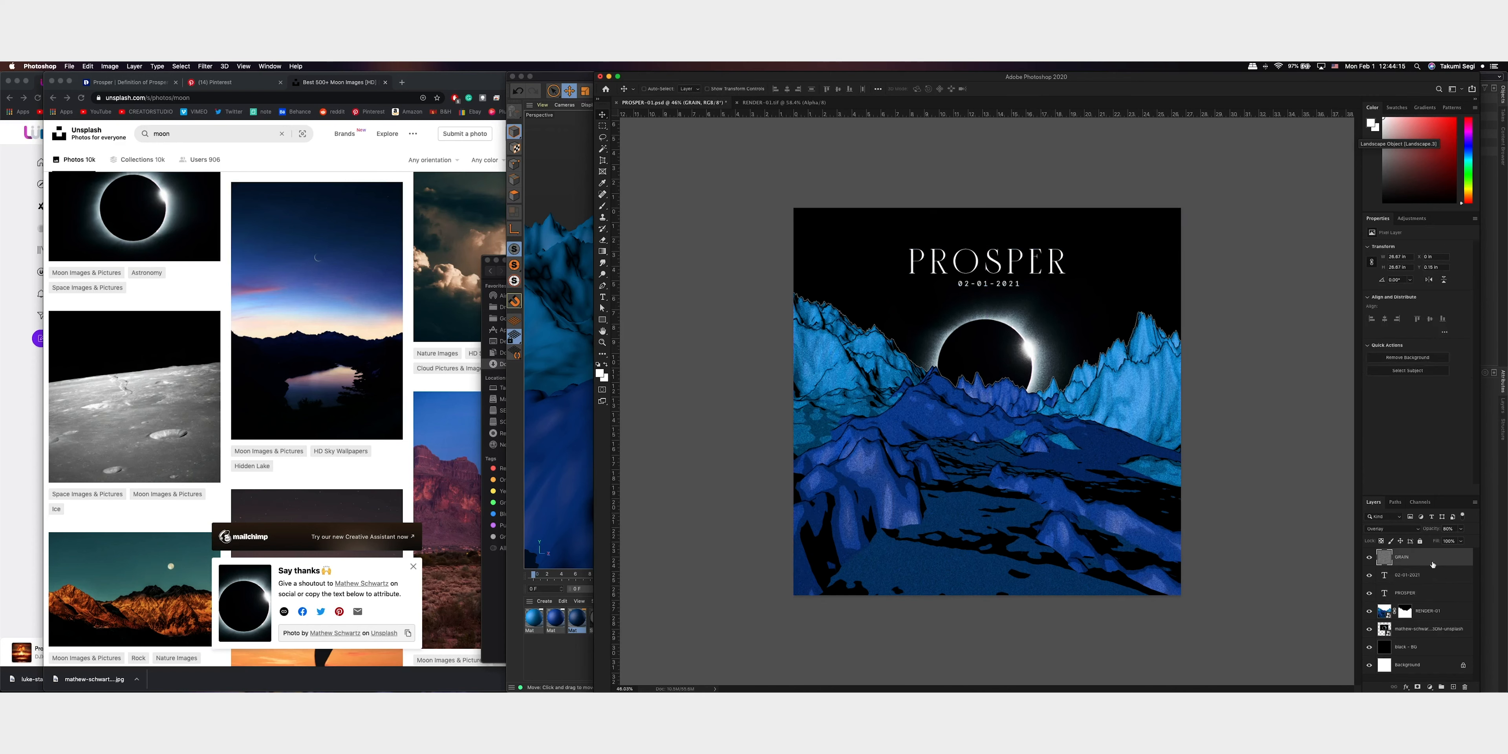
key("super+s")
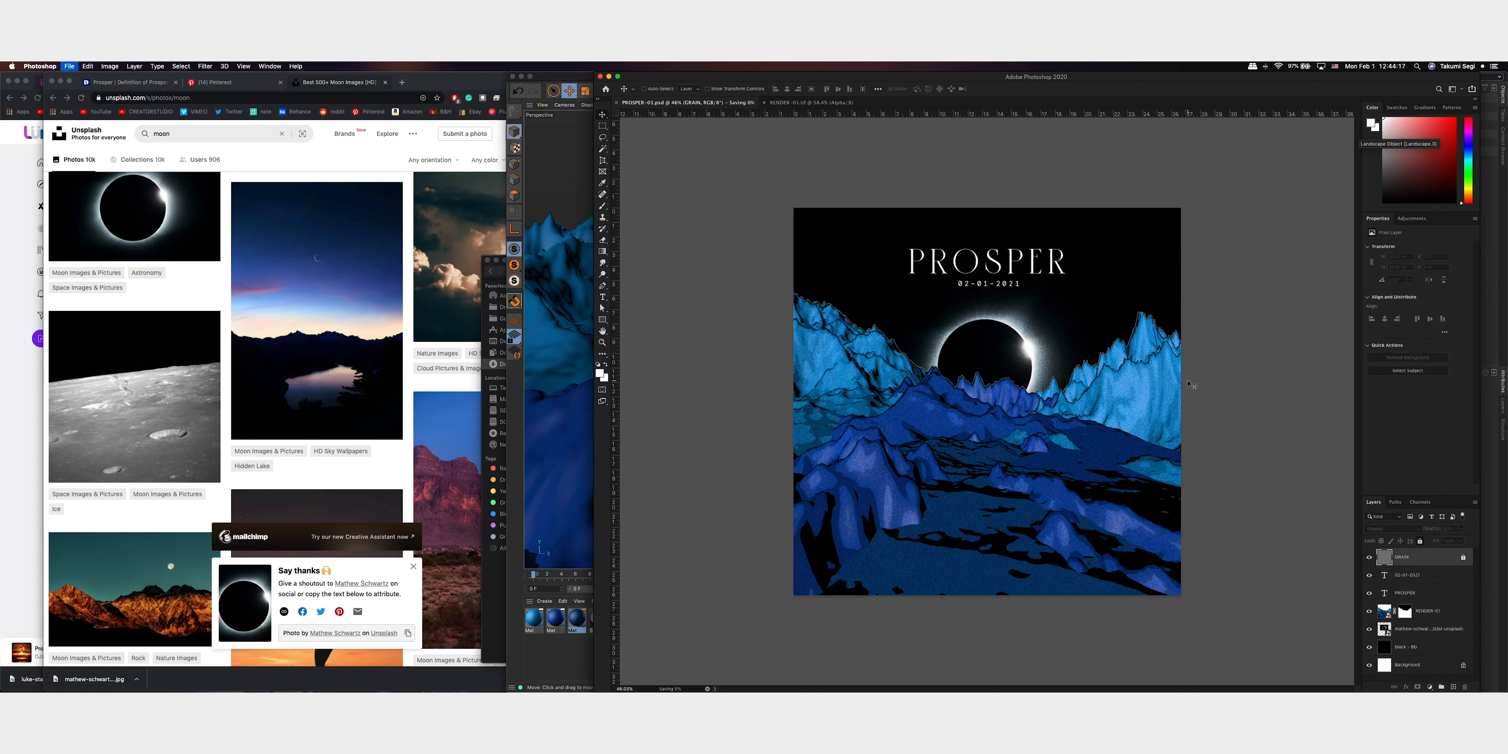
scroll(1218, 380, "down", 2, "alt")
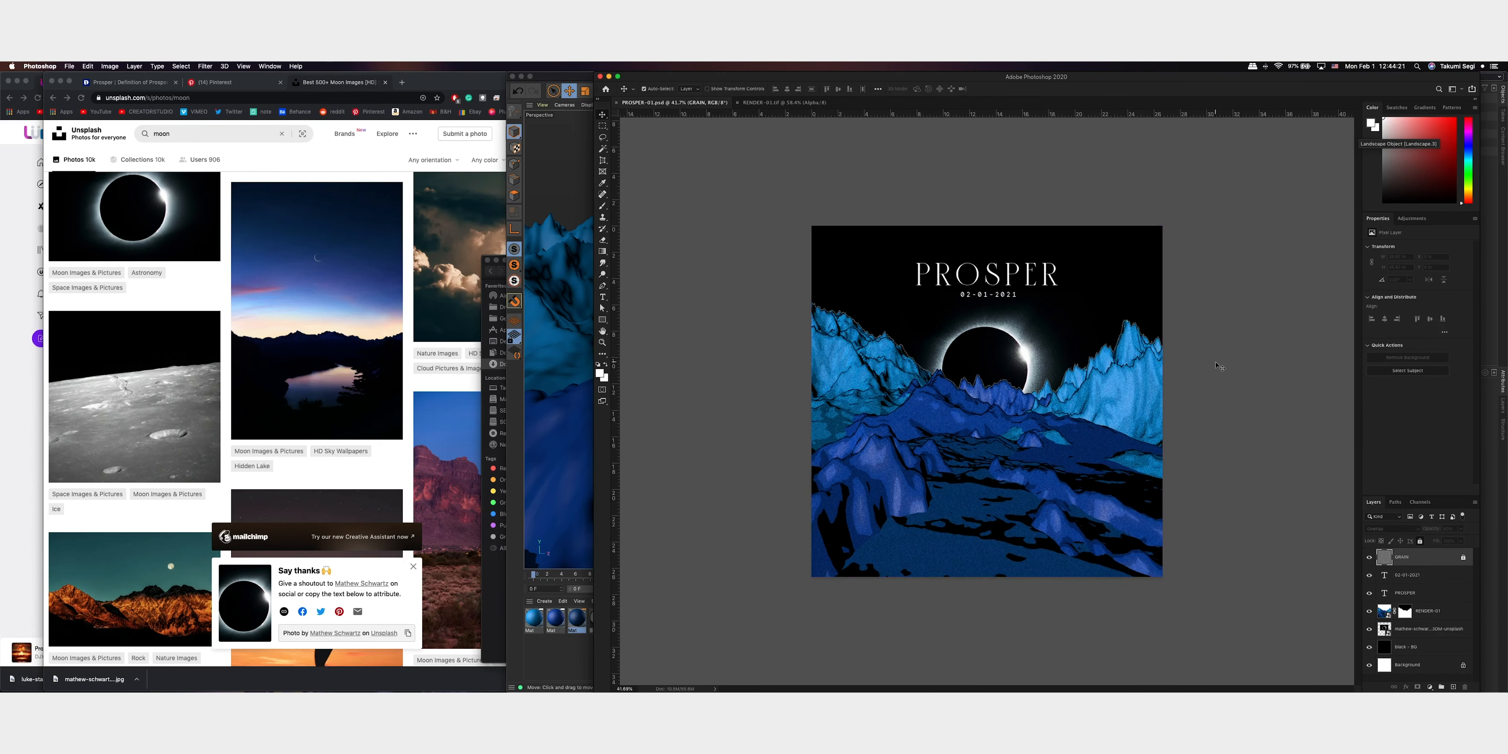
Switch to Finder, open the SEAGATE SSD drive and show the OUTPUT folder of the FEB-01-2021 project
key("ctrl+Up")
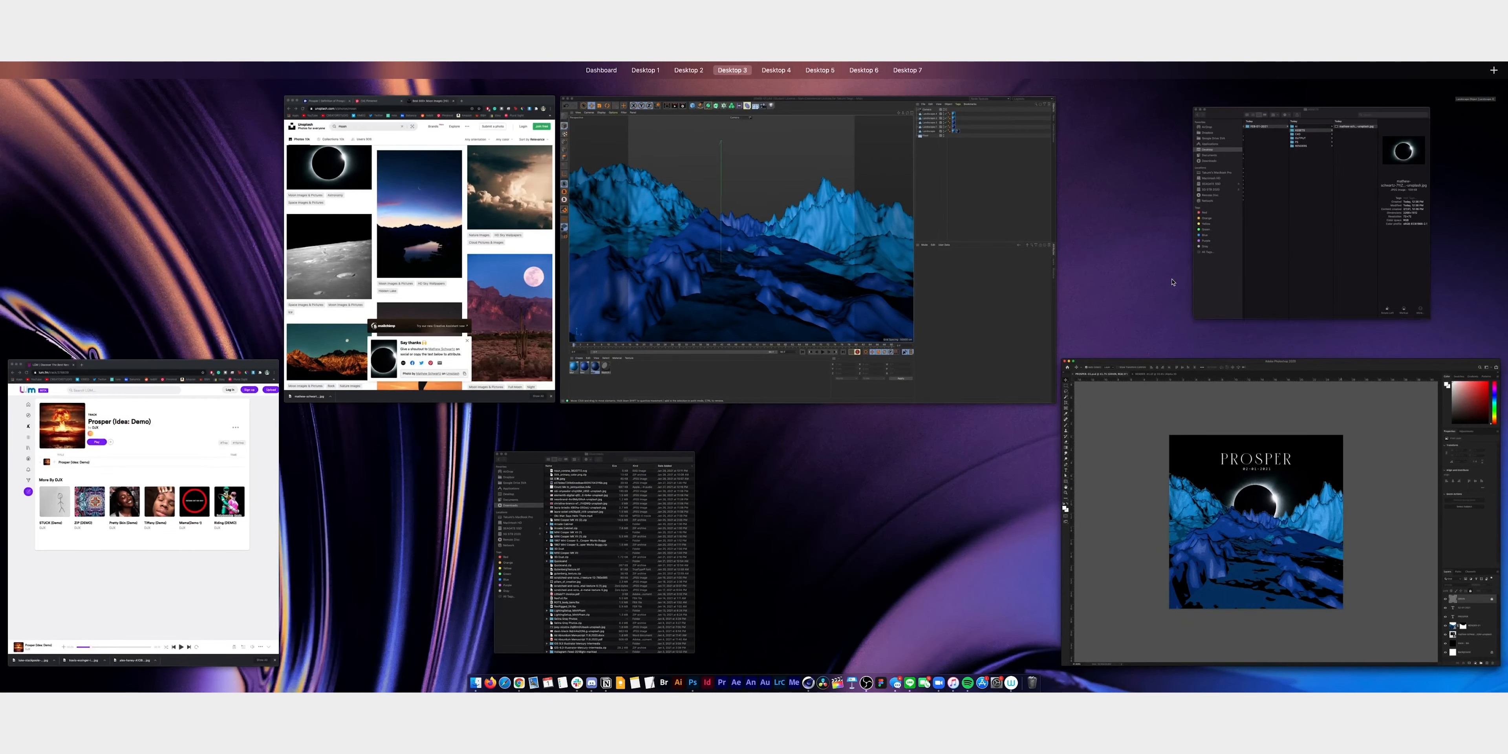
left_click(673, 516)
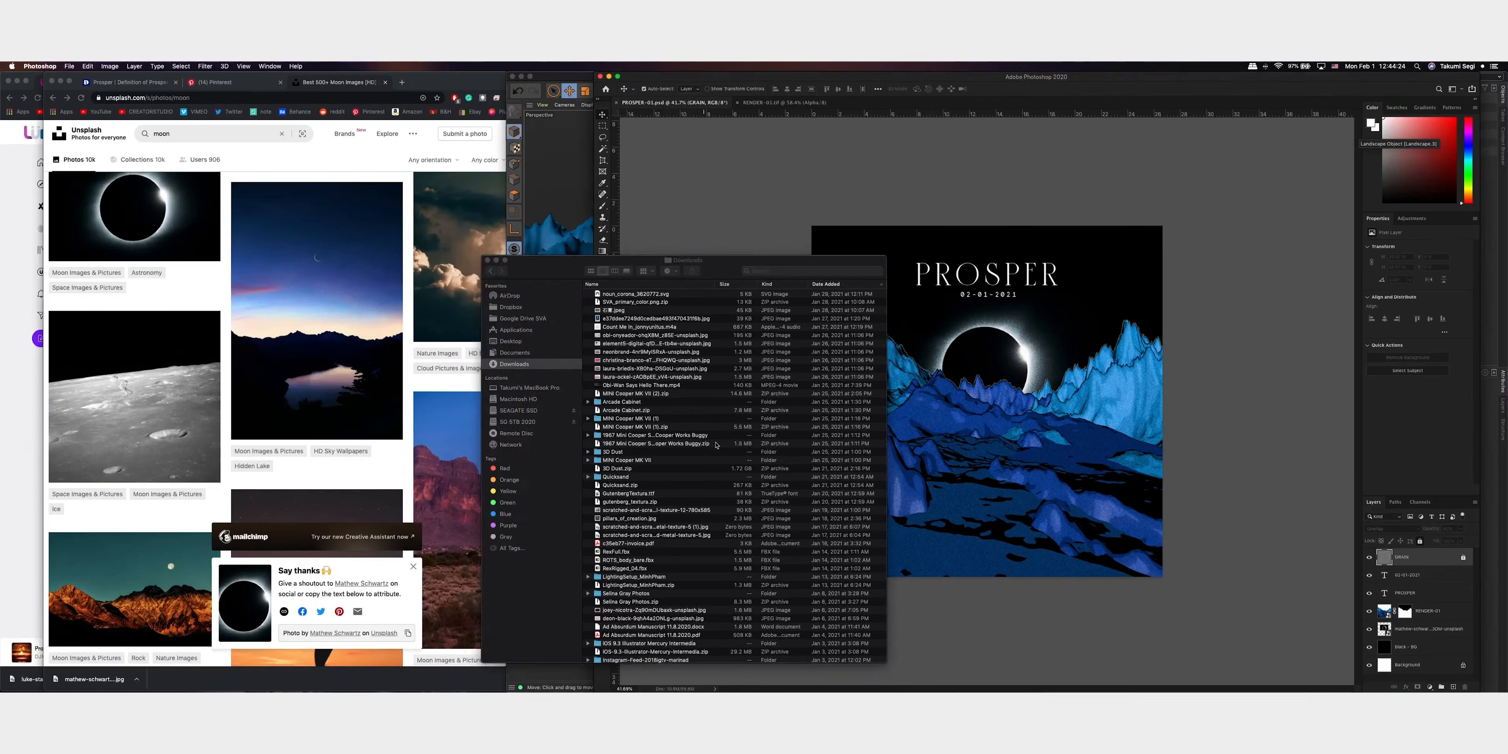
left_click(522, 409)
key("ctrl+Up")
left_click(1299, 211)
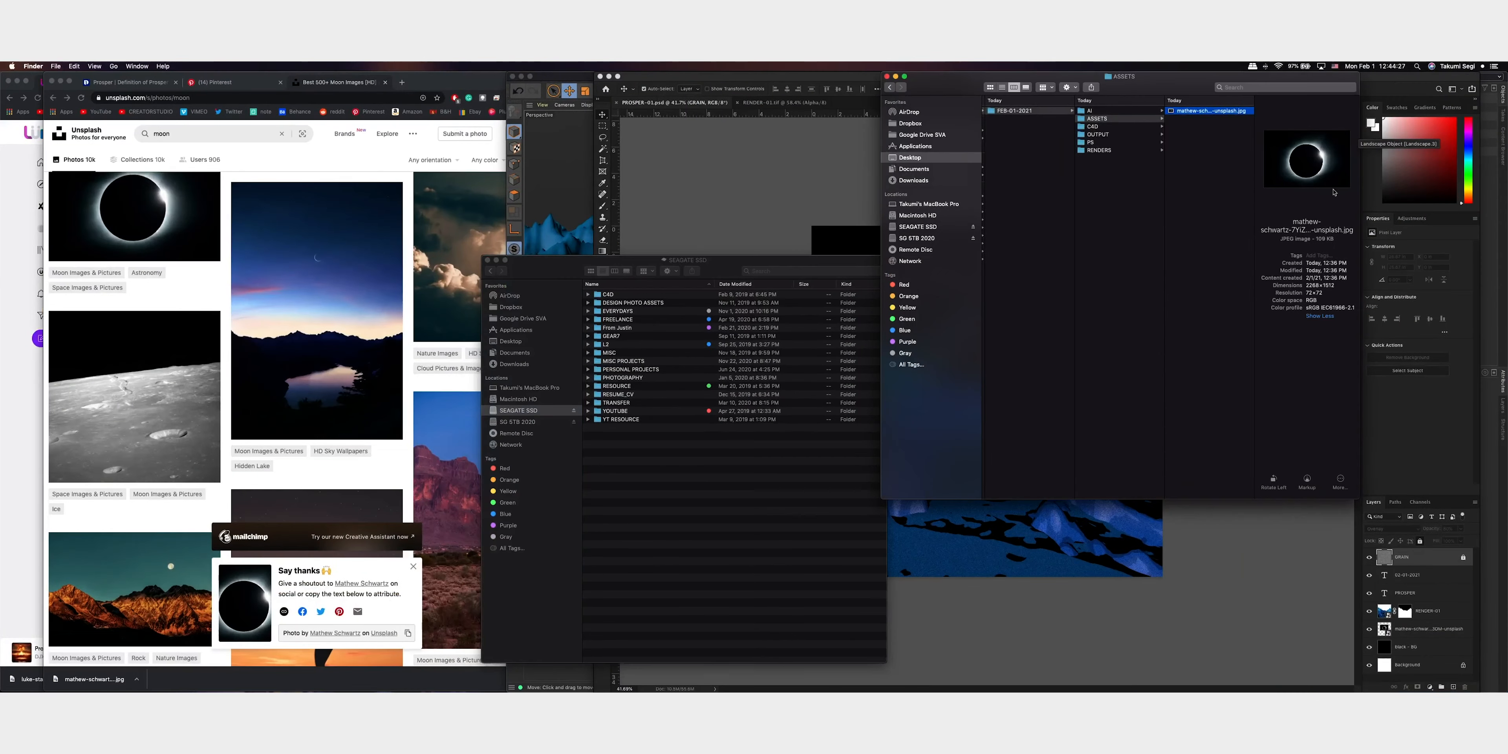
left_click(1134, 141)
left_click(1144, 134)
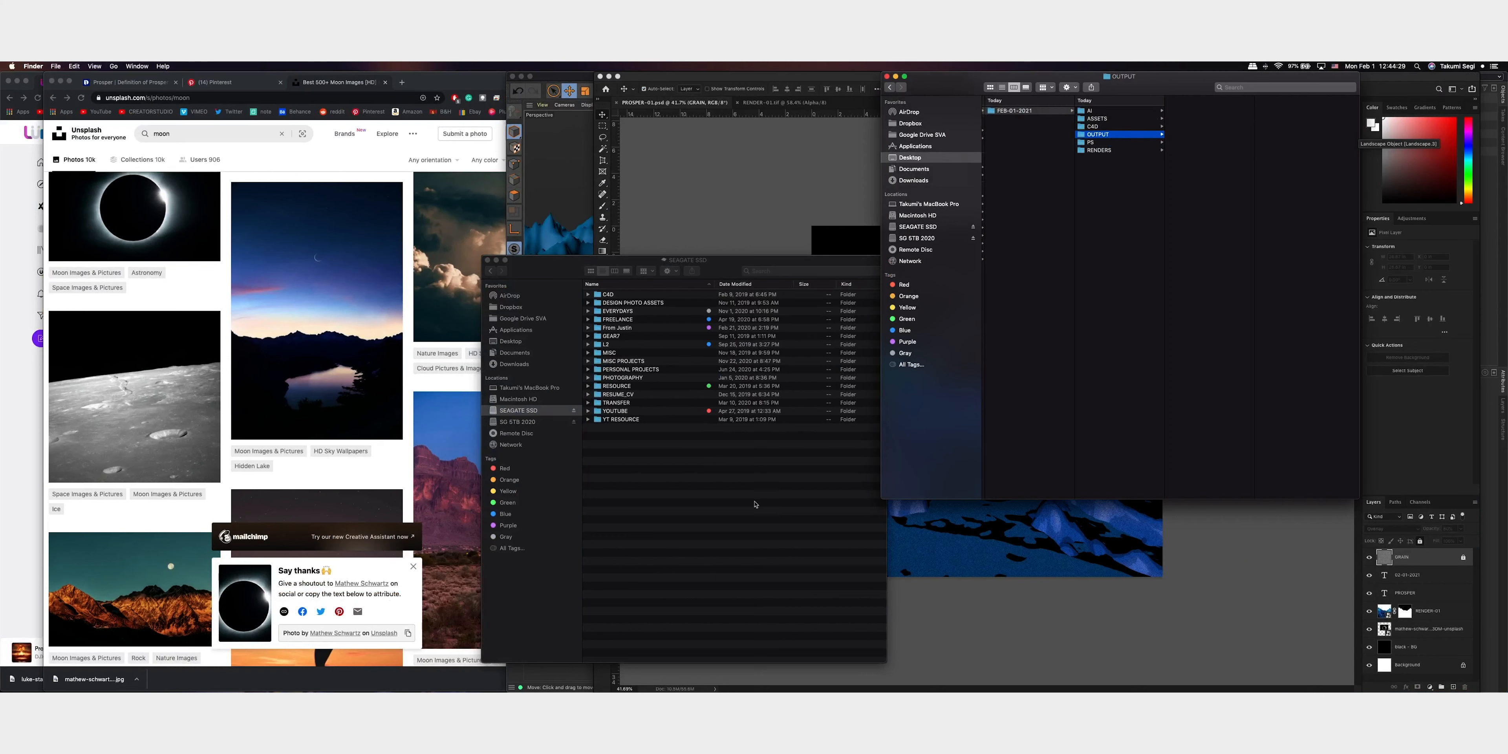
Show the SEAGATE SSD drive in column view and examine its design resource folders for textures, including Organic Turing Patterns
left_click(753, 504)
left_click(628, 327)
left_click(614, 271)
left_click(719, 307)
left_click(729, 292)
left_click(728, 363)
left_click(728, 379)
left_click(732, 394)
left_click(739, 363)
left_click(755, 370)
left_click(737, 363)
left_click(743, 354)
left_click(739, 347)
left_click(740, 340)
left_click(737, 332)
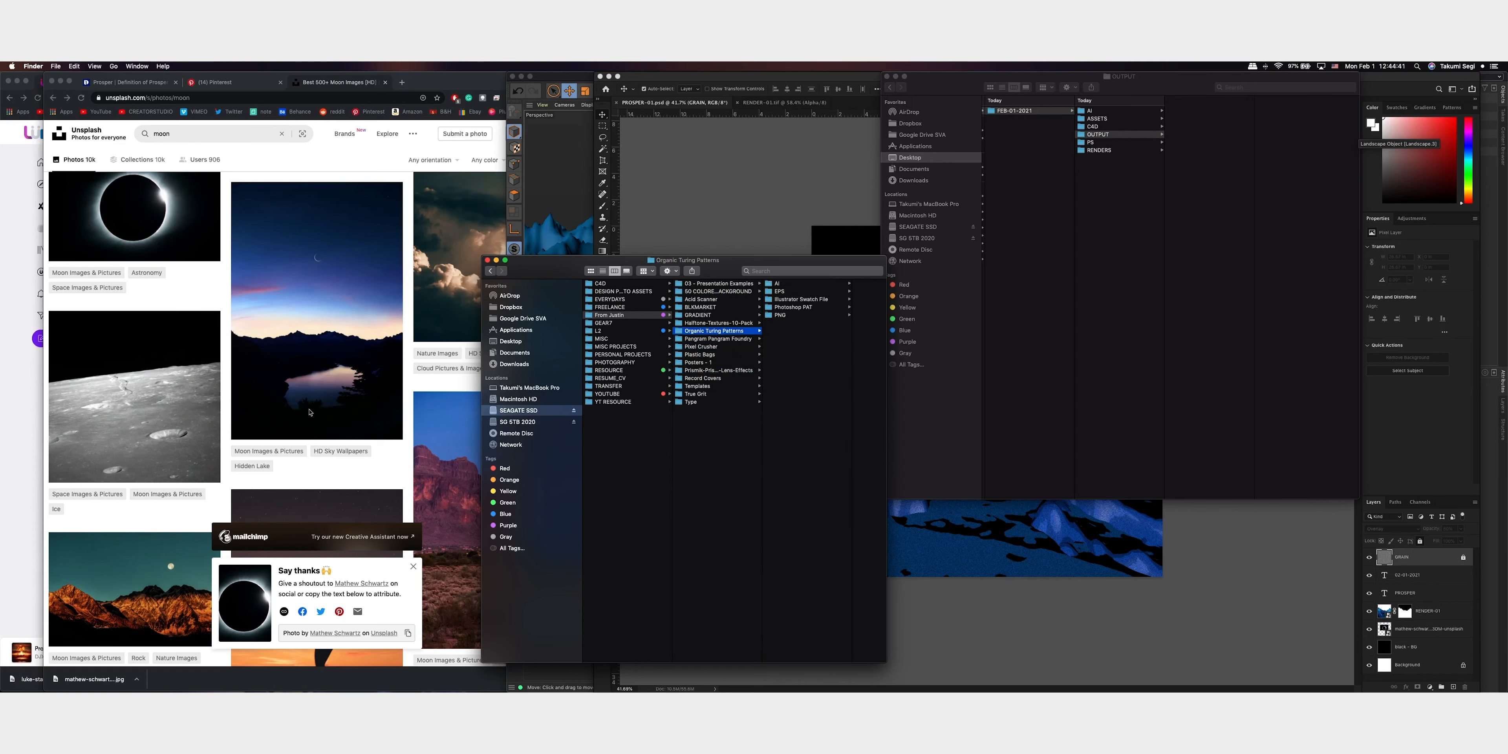
Switch to Chrome, review the 30MIN CHALLENGE - 01 Pinterest board and open the Star Shopping pin
left_click(381, 234)
left_click(218, 85)
scroll(394, 319, "down", 3)
scroll(394, 319, "up", 12)
scroll(394, 318, "up", 2)
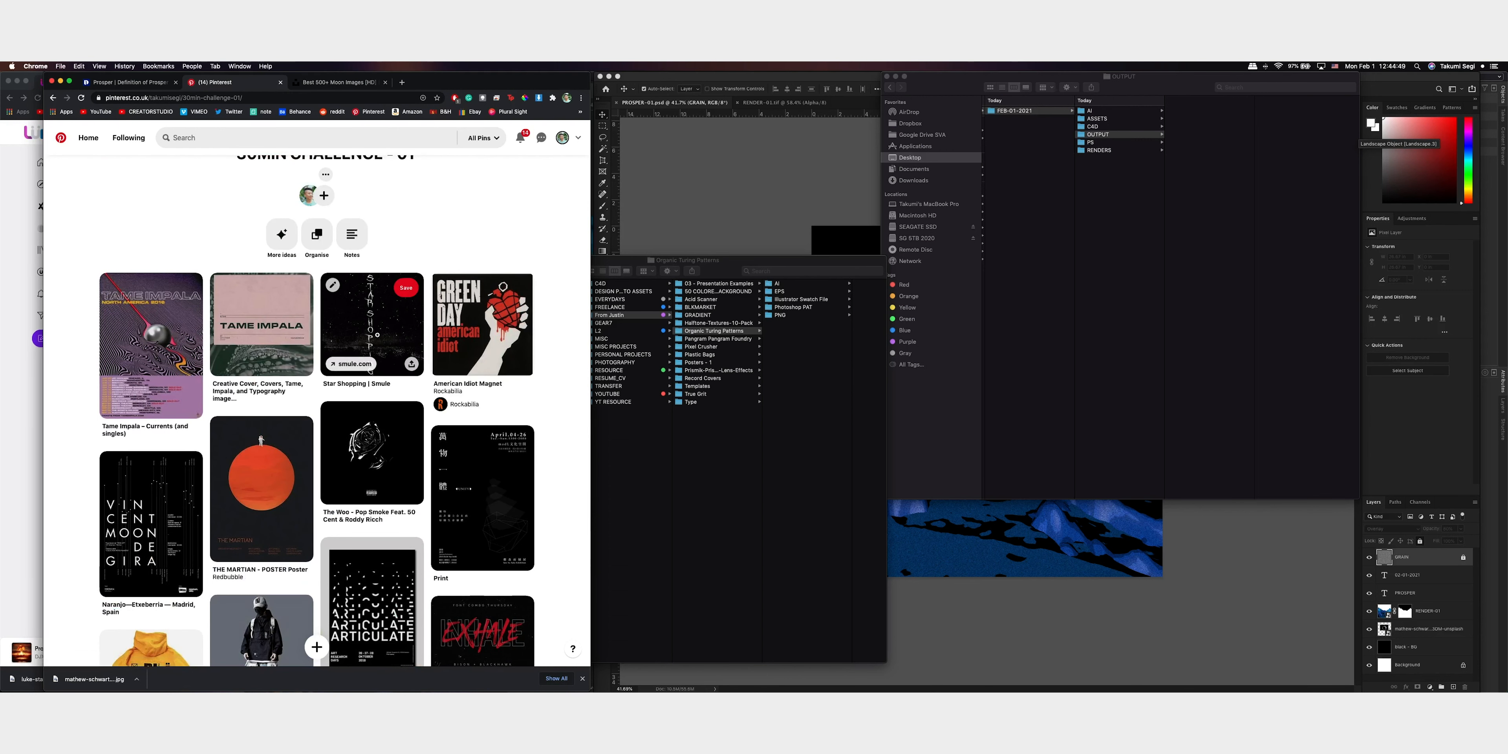
left_click(411, 329)
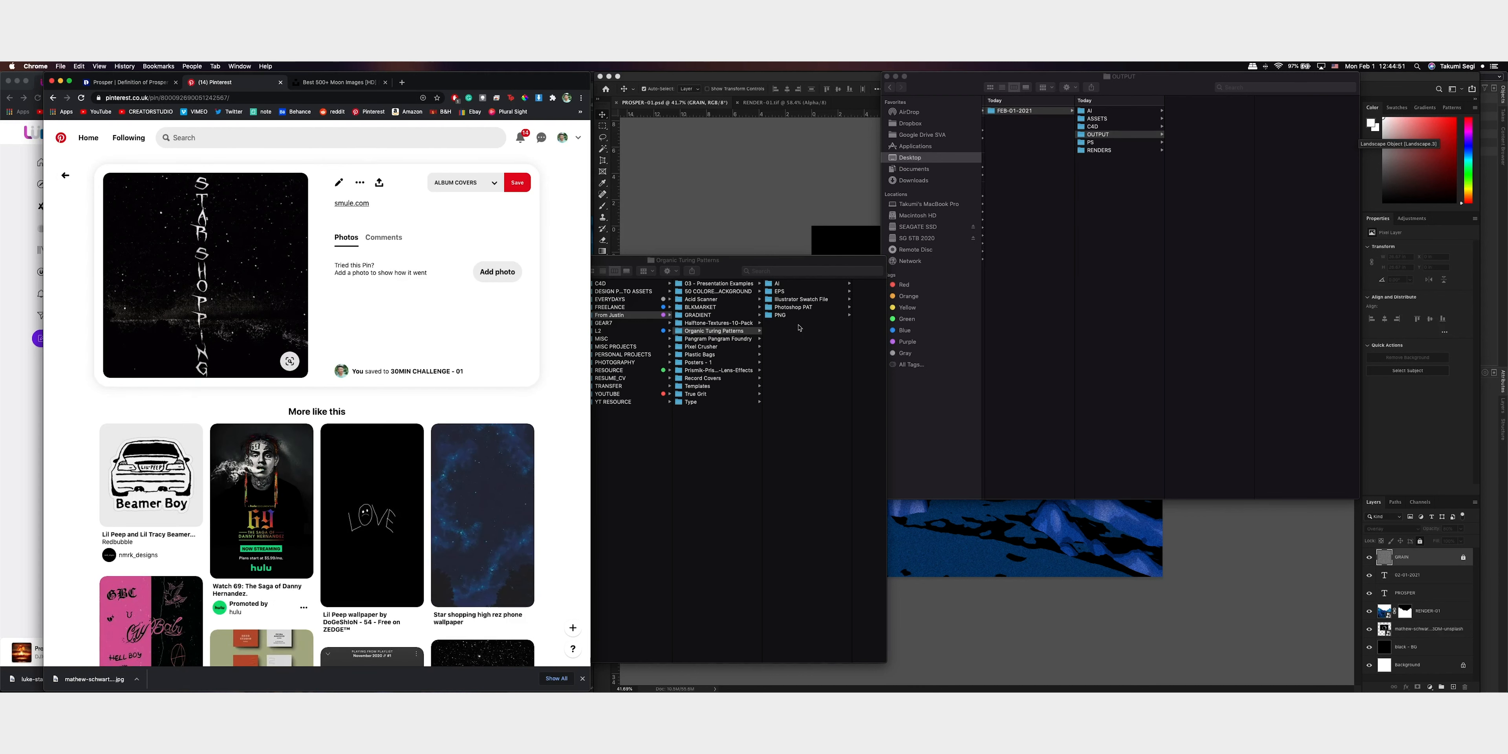
Switch to Finder and examine the texture resource folders on the SEAGATE SSD drive, including BLKMARKET, GRADIENT and Pixel Crusher
left_click(802, 300)
left_click(737, 308)
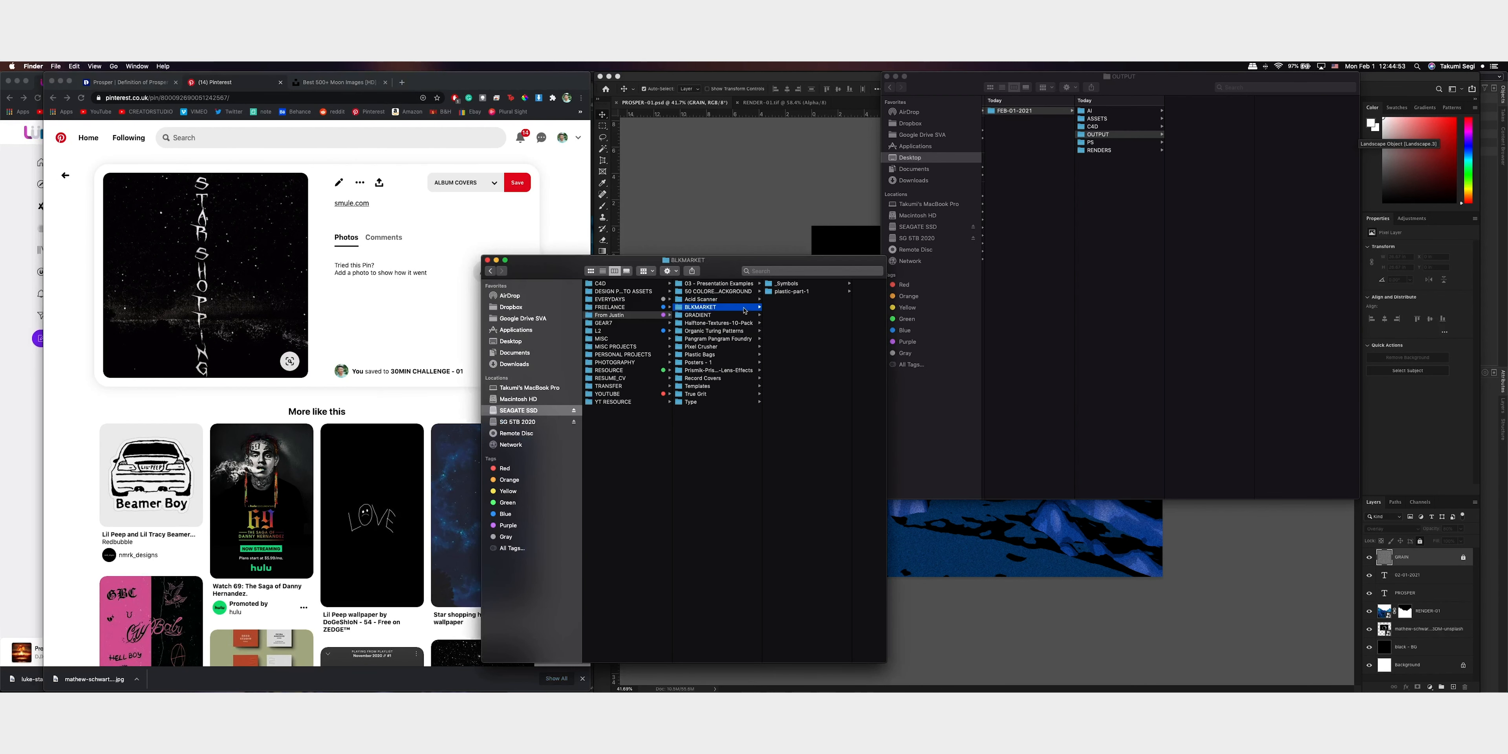
left_click(745, 284)
left_click(742, 299)
left_click(742, 292)
left_click(735, 314)
left_click(740, 307)
left_click(741, 323)
left_click(737, 346)
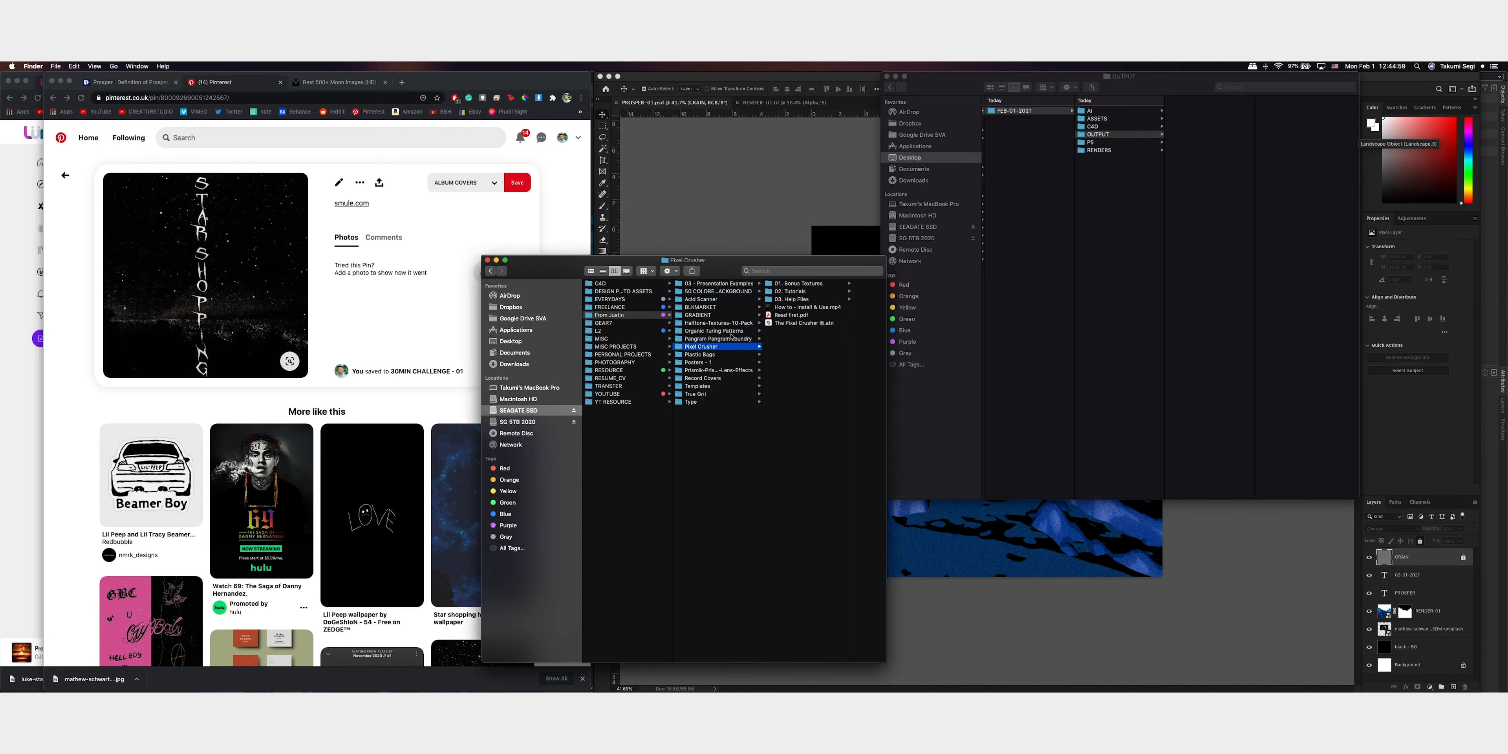
Examine the Record Covers folder's subfolders for usable textures, including Mockup Reference, Vinyl Mockups and Plastic
key("Down")
key("Down")
key("Down")
key("Down")
key("Right")
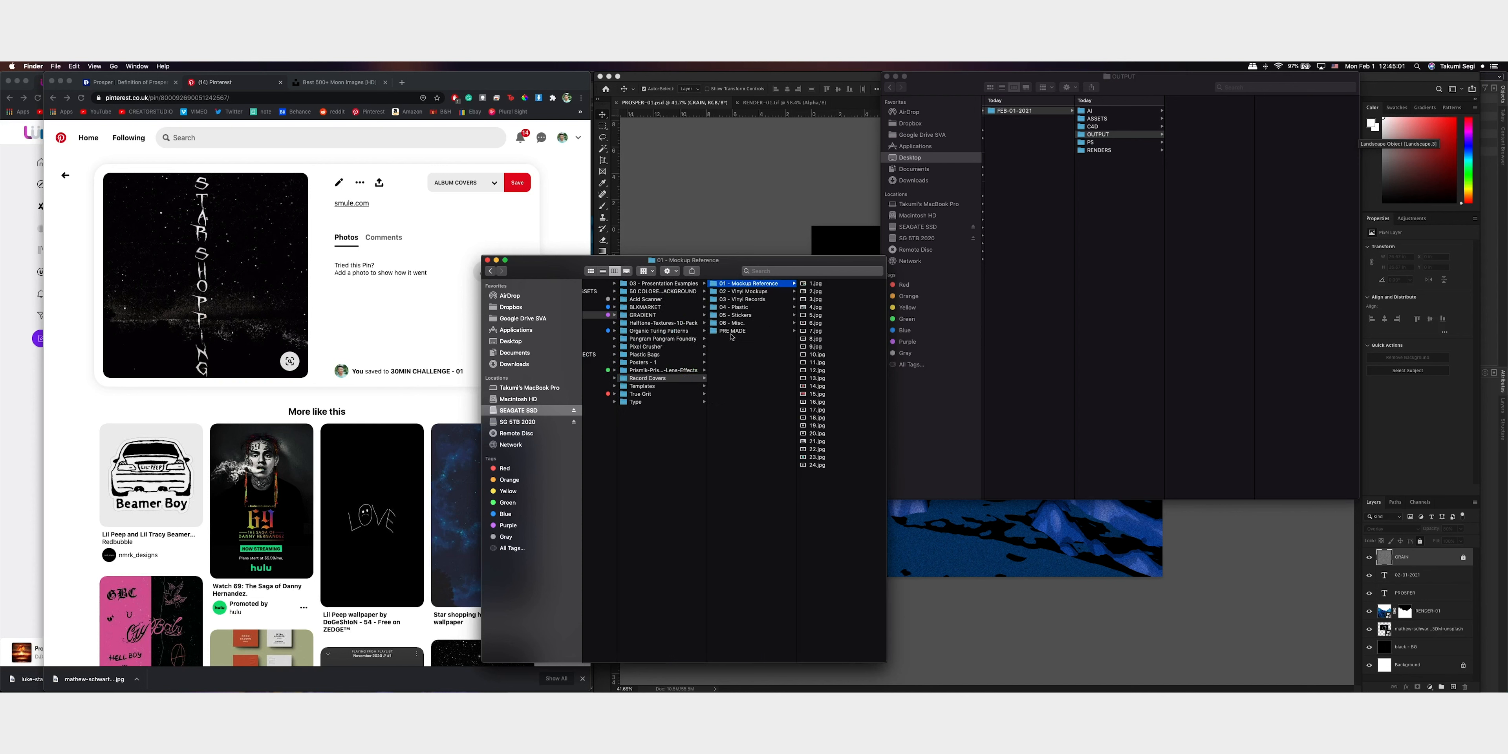
key("Down")
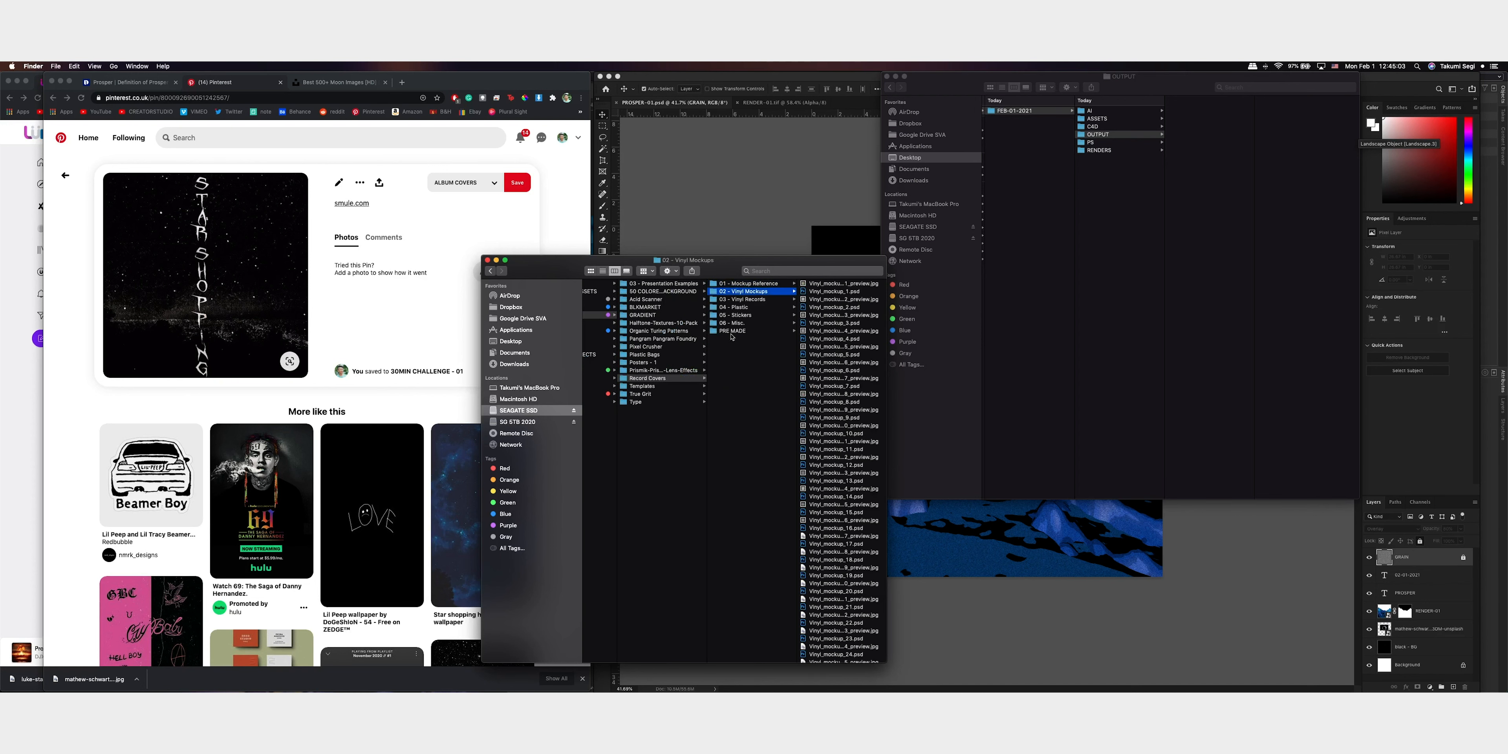
key("Down")
key("Down")
key("Down")
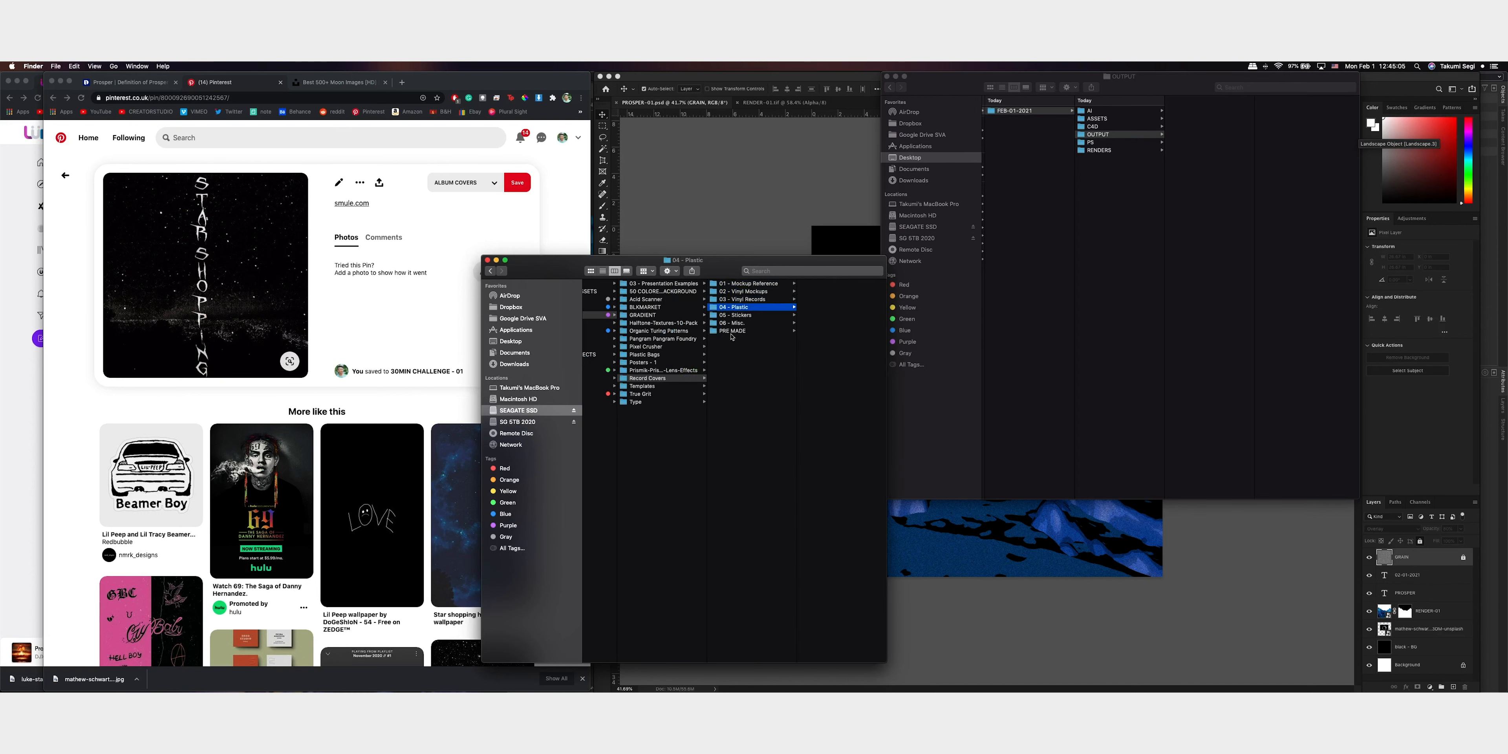
Check the Stickers subfolder, then examine the Plastic Bag textures inside 04 - Plastic
key("Right")
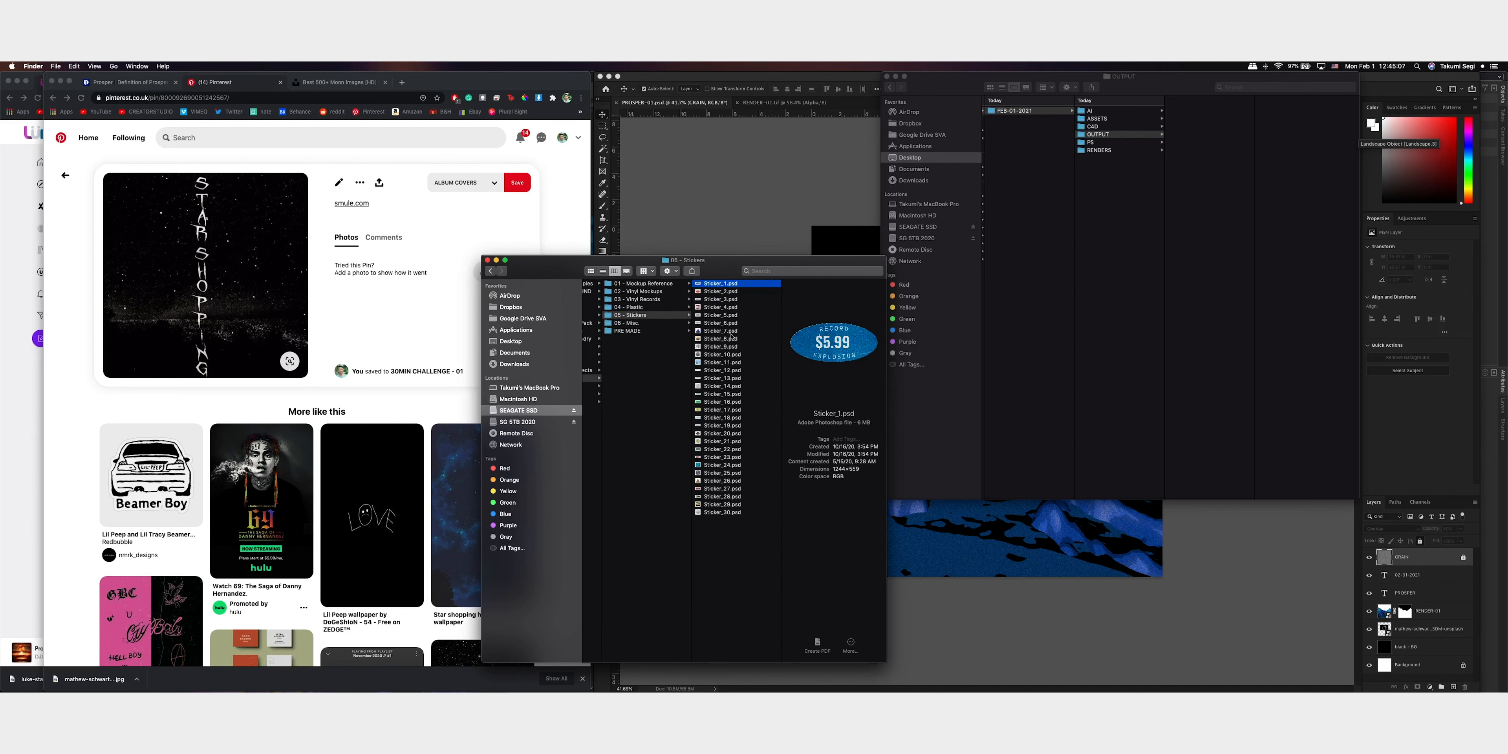
key("Left")
key("Up")
key("Right")
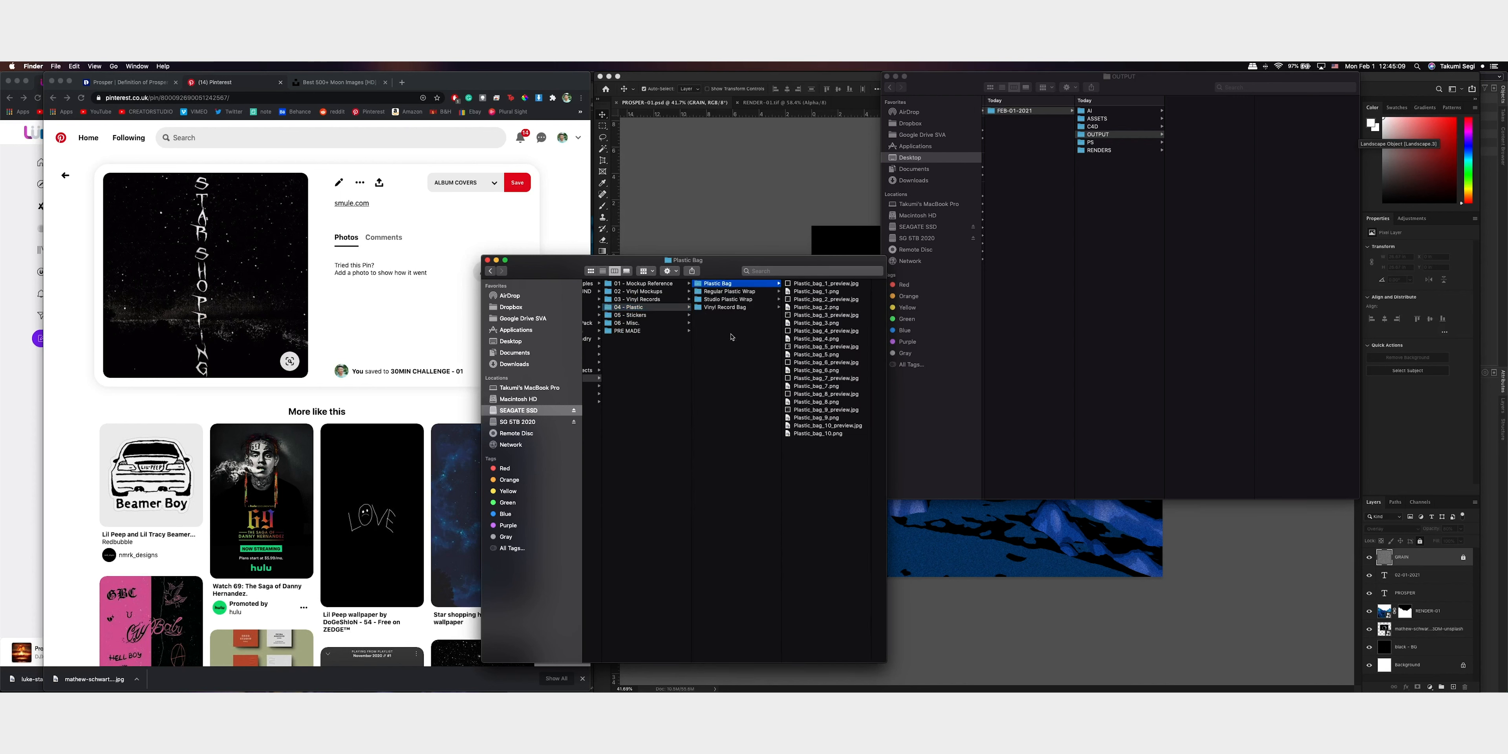
key("Right")
key("Left")
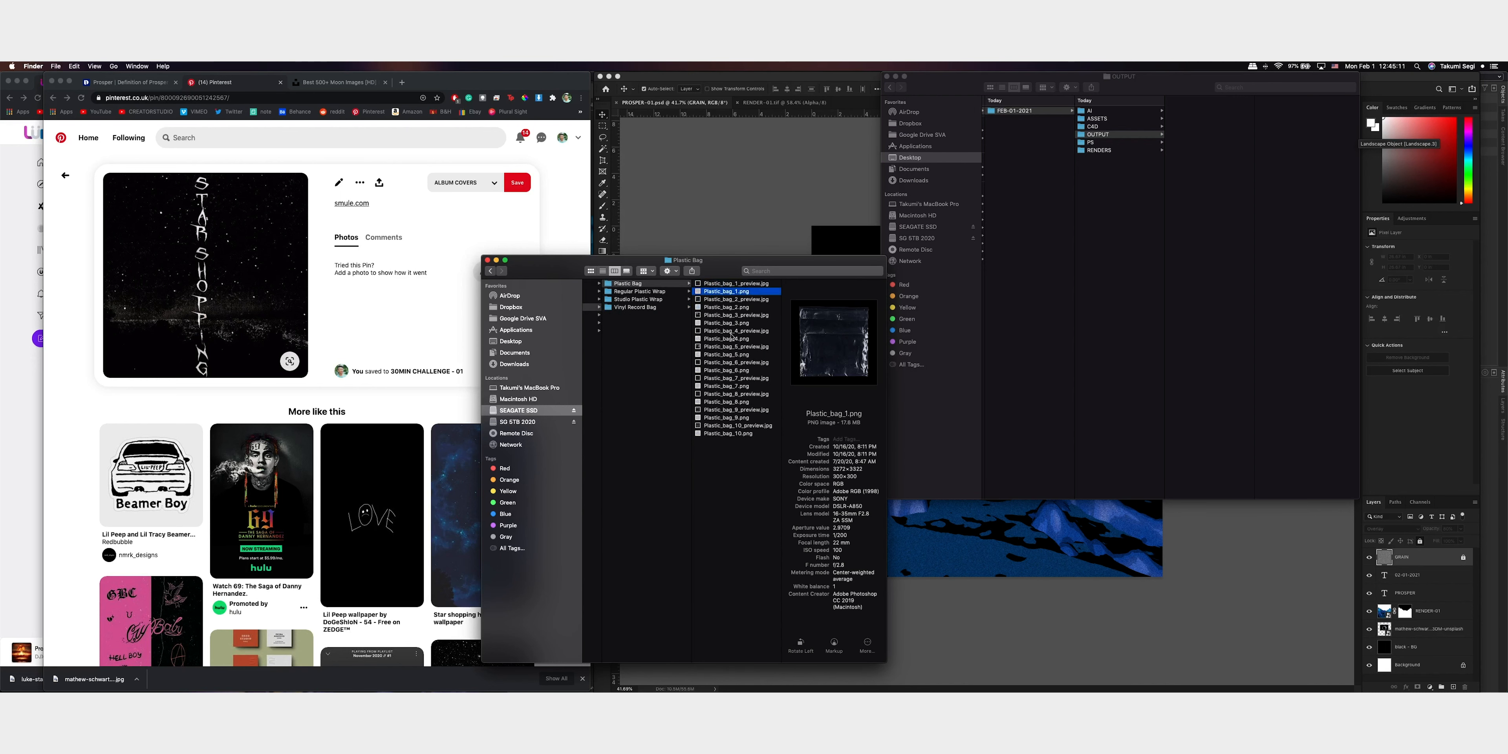
Preview the first several textures in the Regular Plastic Wrap folder
key("Down")
key("Right")
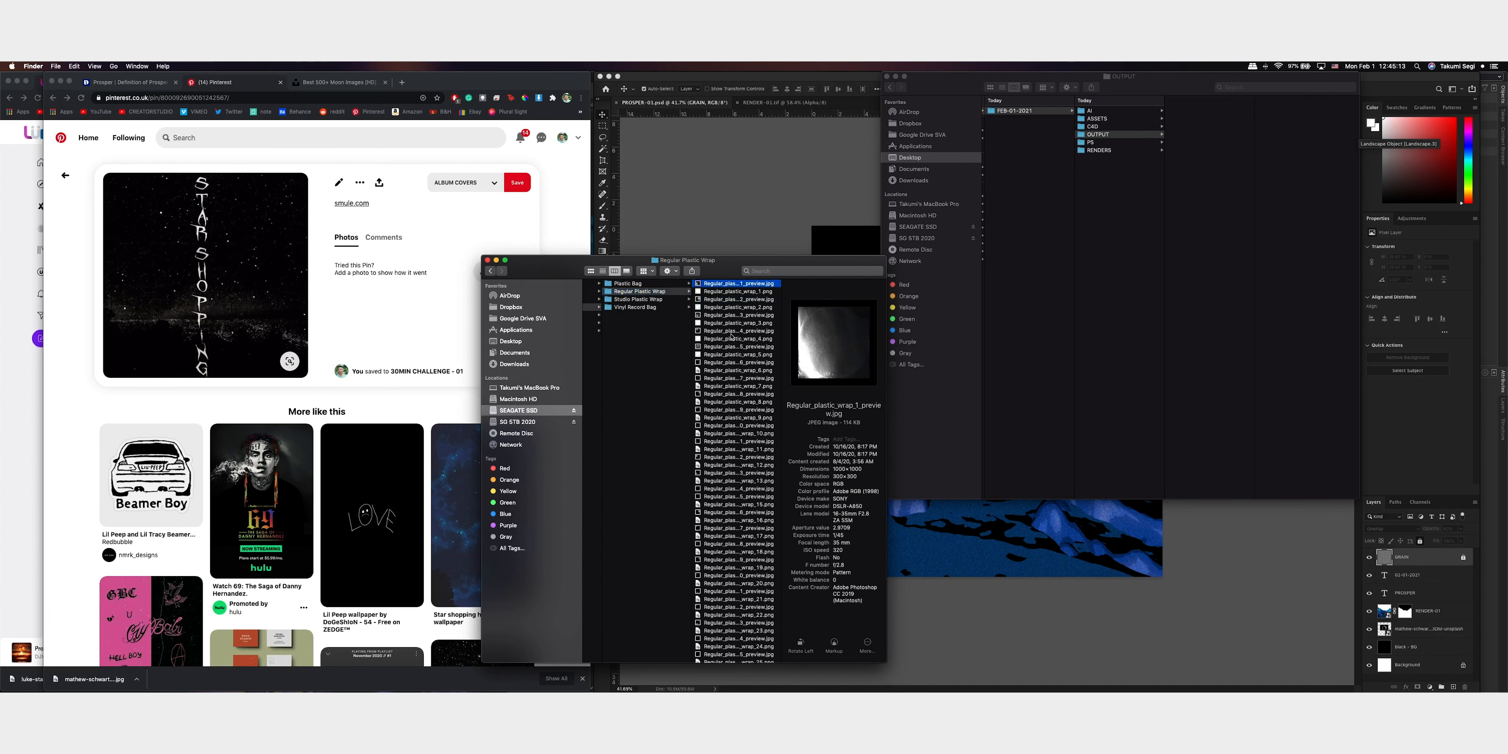
key("Down")
key("Down")
key("Down")
key("Down")
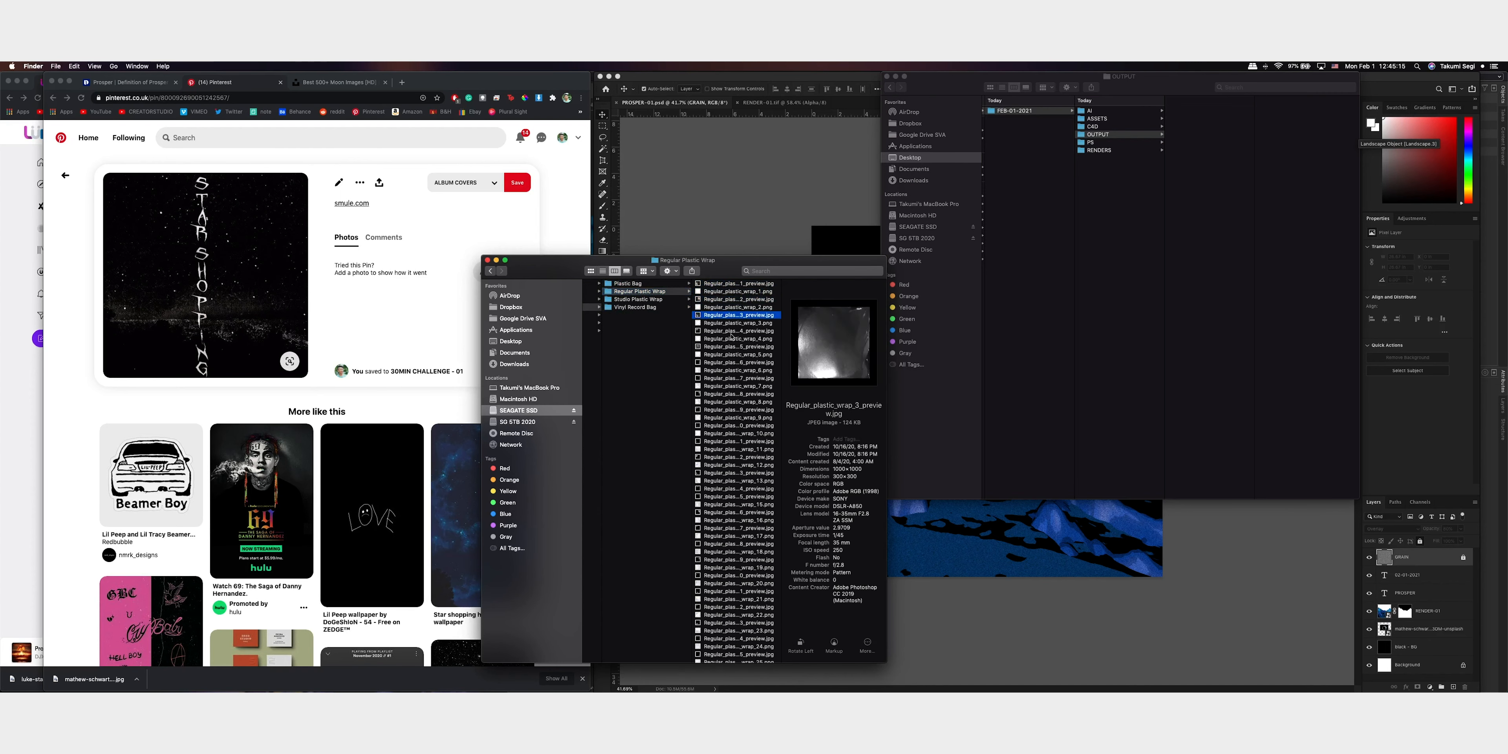
key("Down")
key("Down")
key("Down")
key("Down")
key("Down")
key("Down")
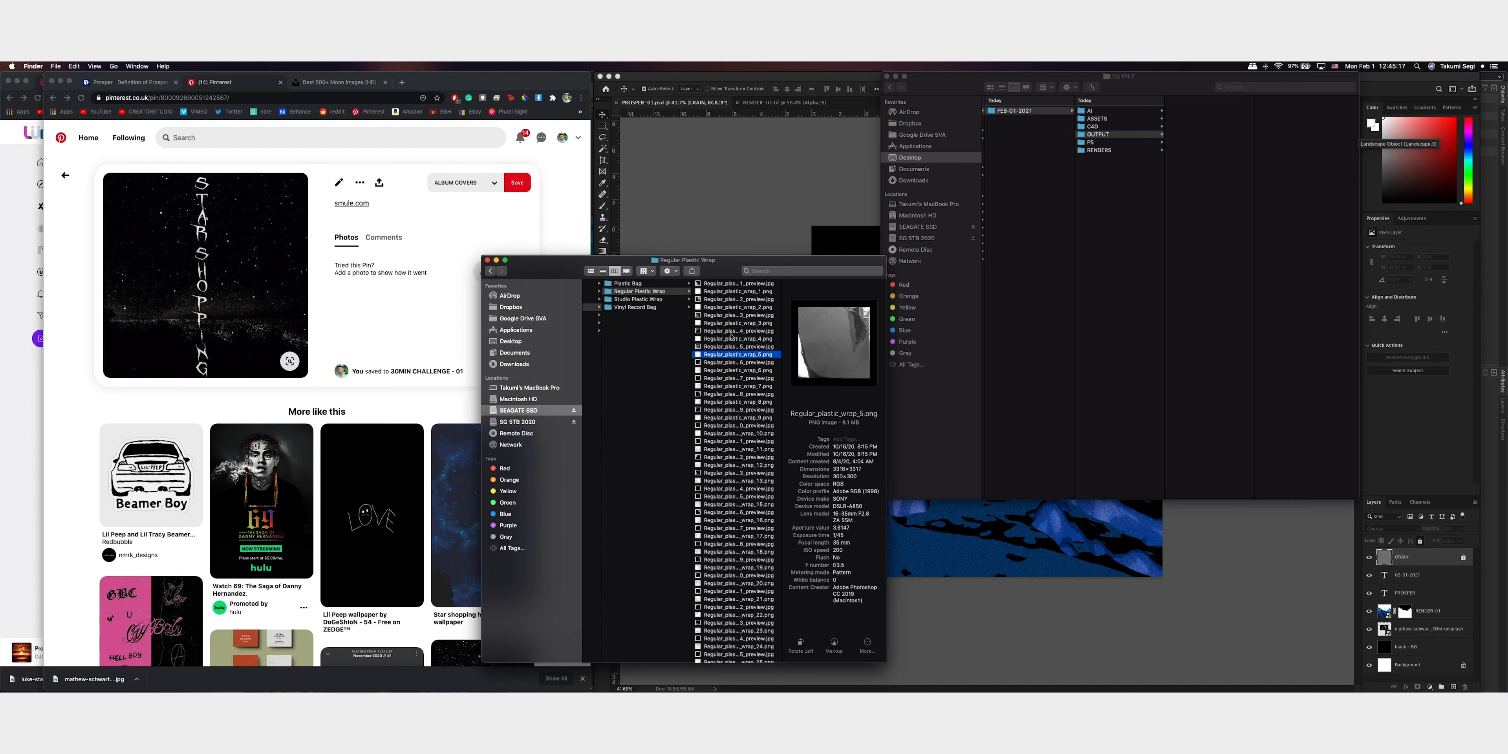
Preview the Studio Plastic Wrap textures and select Studio_plastic_wrap_11.png
key("Left")
key("Down")
key("Right")
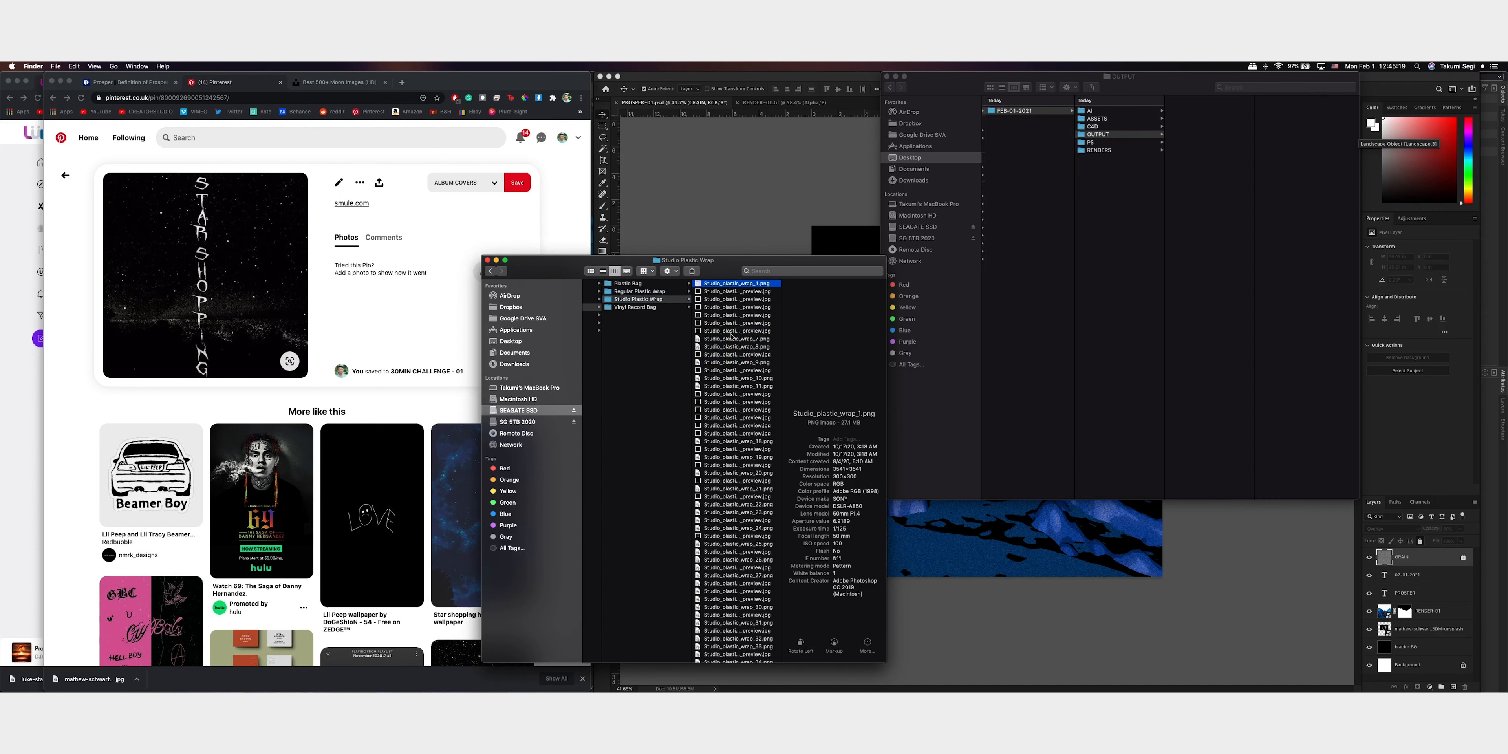
key("Down")
key("Down")
key("Down")
key("Down")
key("Down")
key("Down")
key("Down")
key("Down")
key("Down")
key("Down")
key("Down")
key("Down")
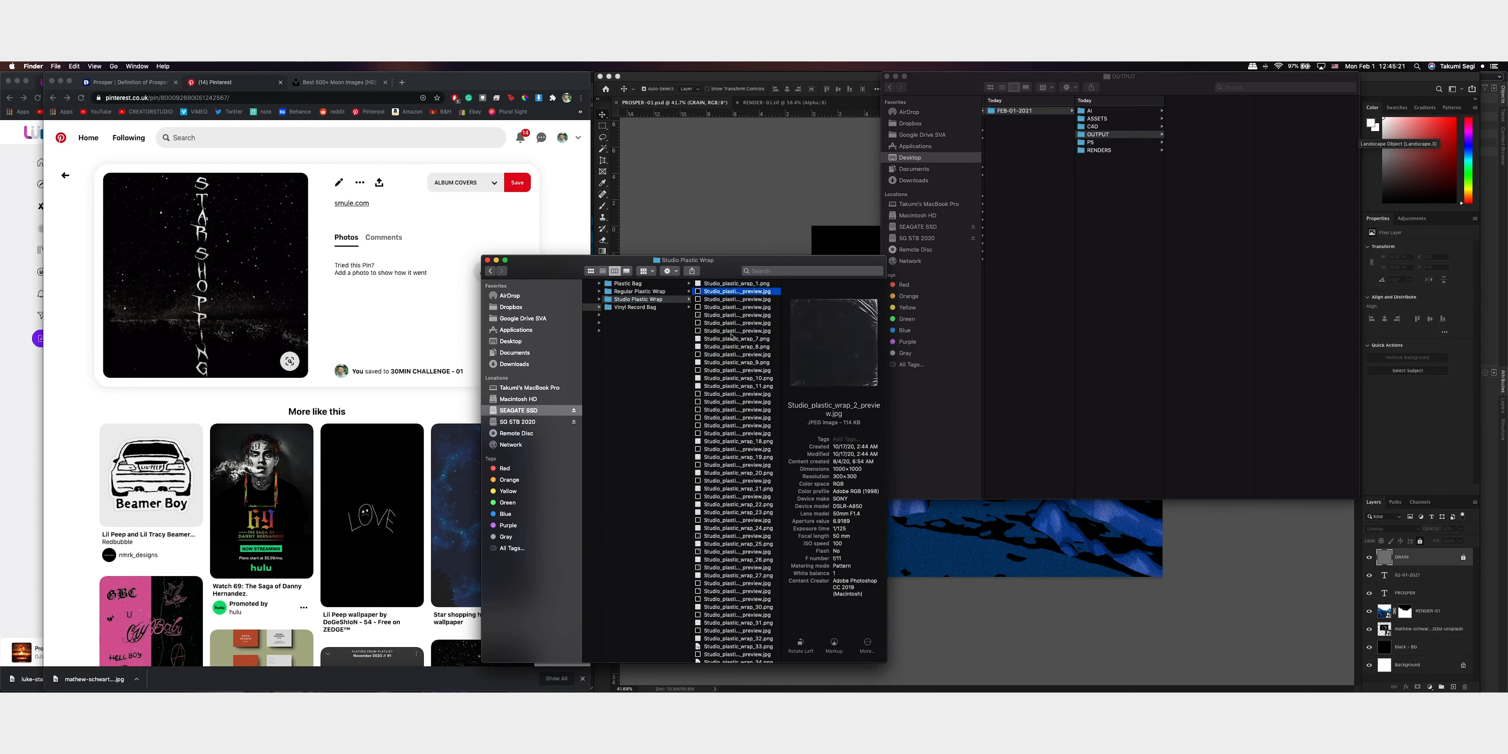
key("Down")
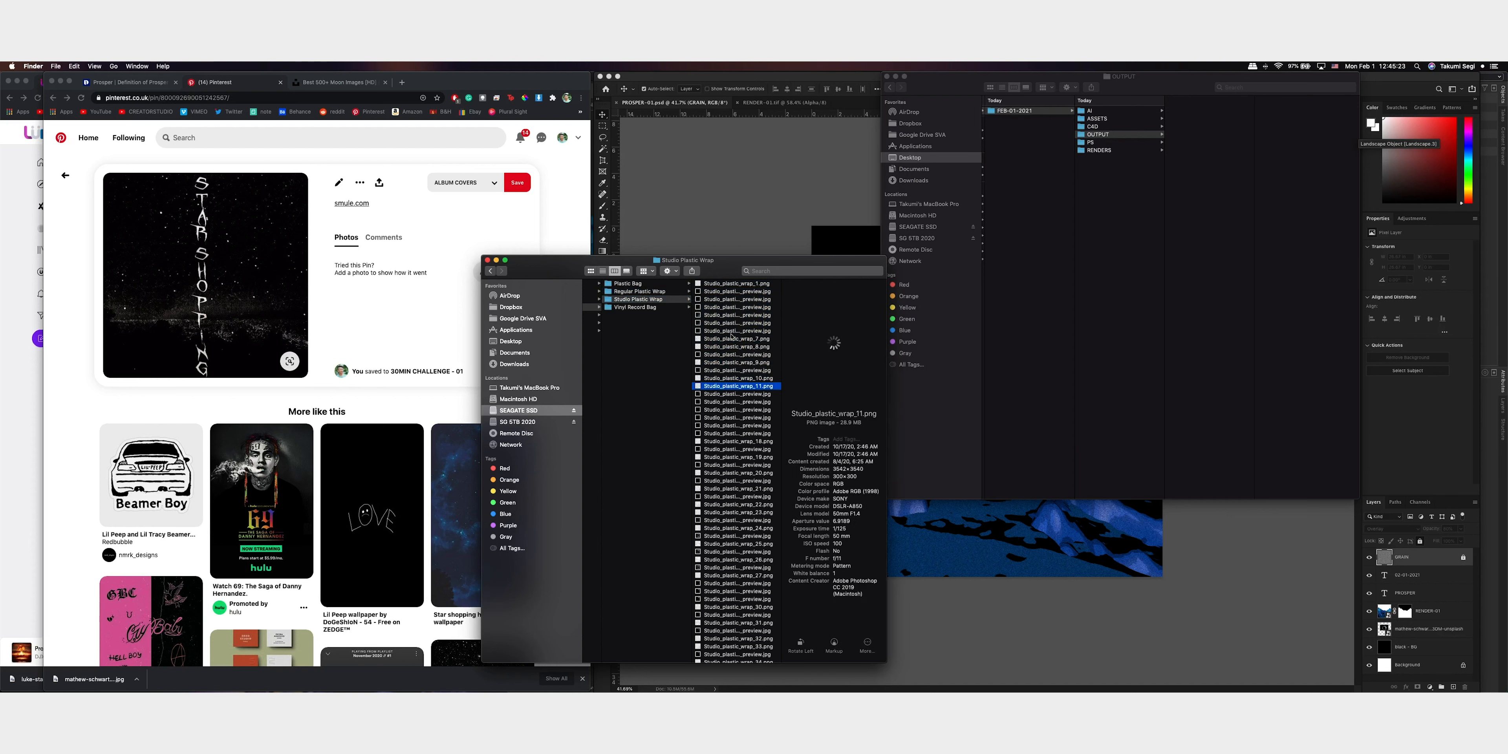
key("Up")
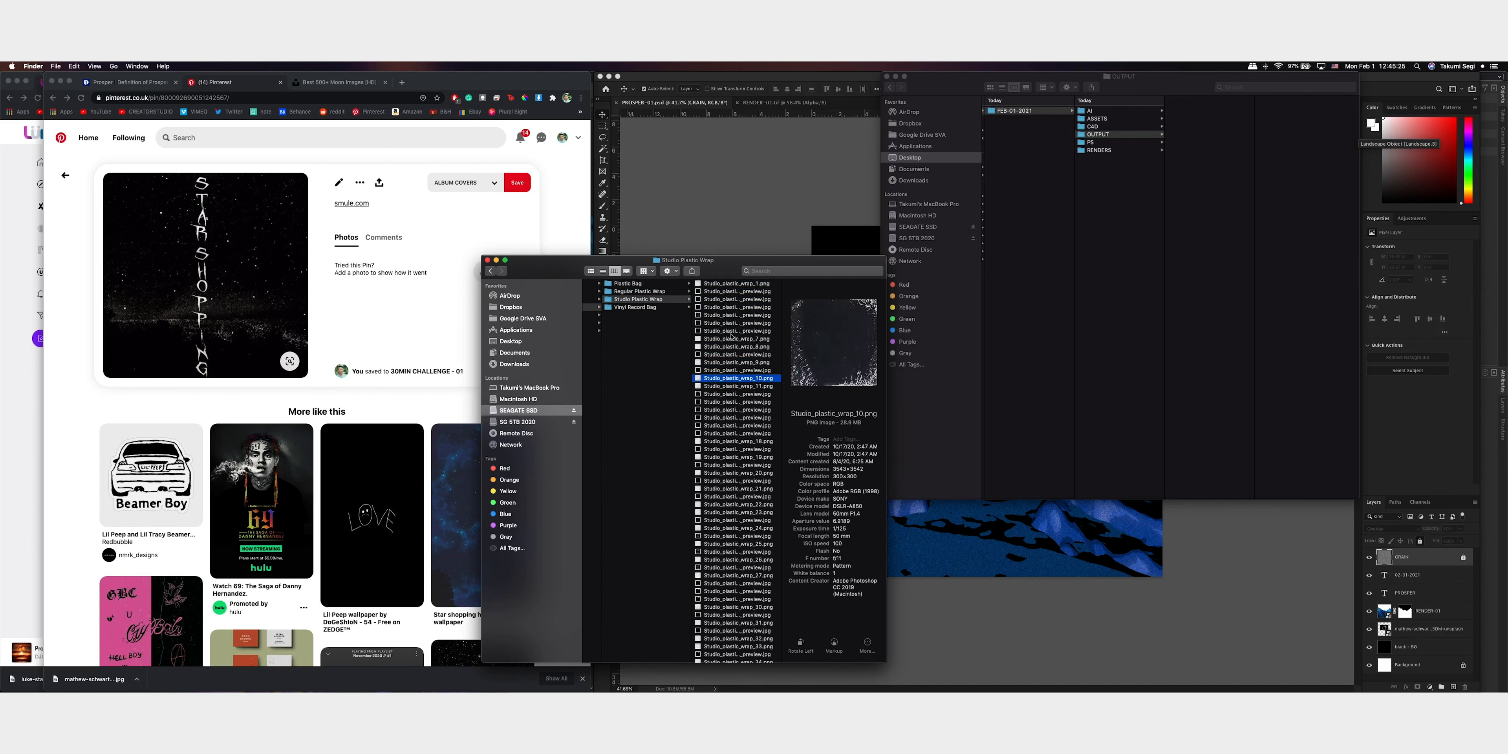
key("Down")
Copy Studio_plastic_wrap_11.png into the FEB-01-2021 project, preview it and move it to the ASSETS folder
left_click_drag(735, 386, 1212, 140)
double_click(1214, 111)
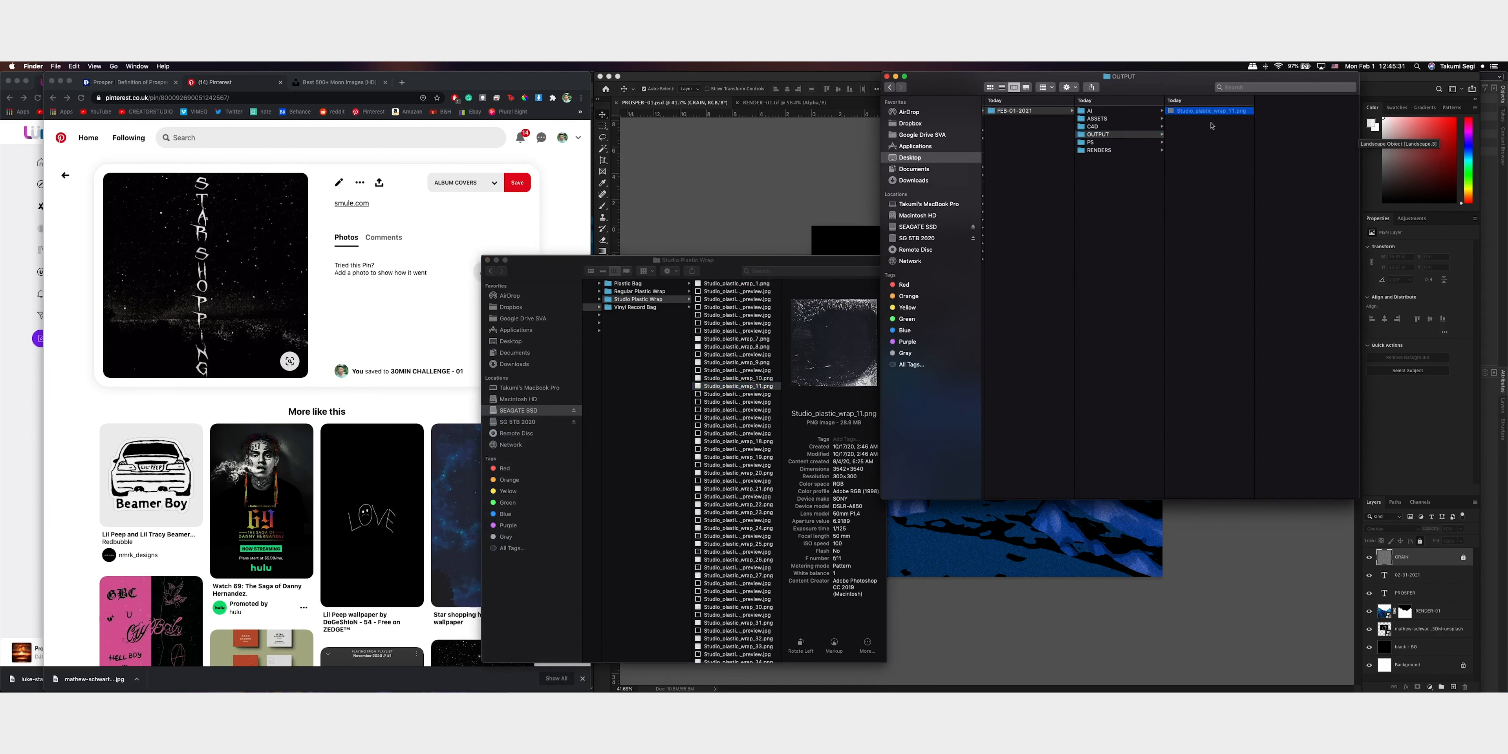
left_click_drag(1214, 111, 1097, 120)
left_click(1121, 121)
left_click(1120, 119)
Place Studio_plastic_wrap_11.png from the ASSETS folder into the PROSPER Photoshop document and close its image preview
left_click(1217, 111)
left_click(1223, 120)
left_click_drag(1224, 120, 798, 191)
left_click_drag(910, 247, 910, 247)
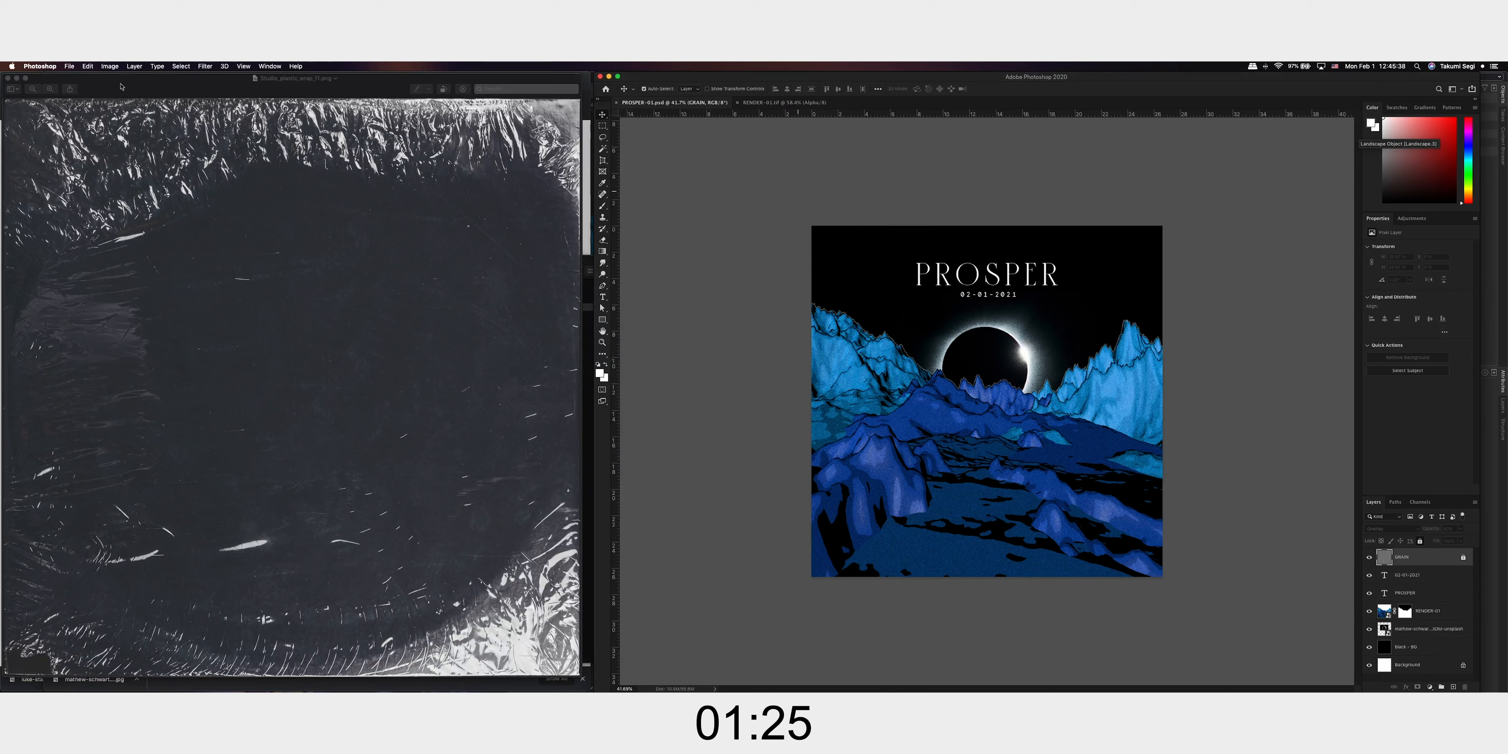
left_click(17, 77)
Enlarge the placed plastic wrap texture beyond the canvas edges and rotate it
left_click_drag(991, 319, 988, 162, "alt")
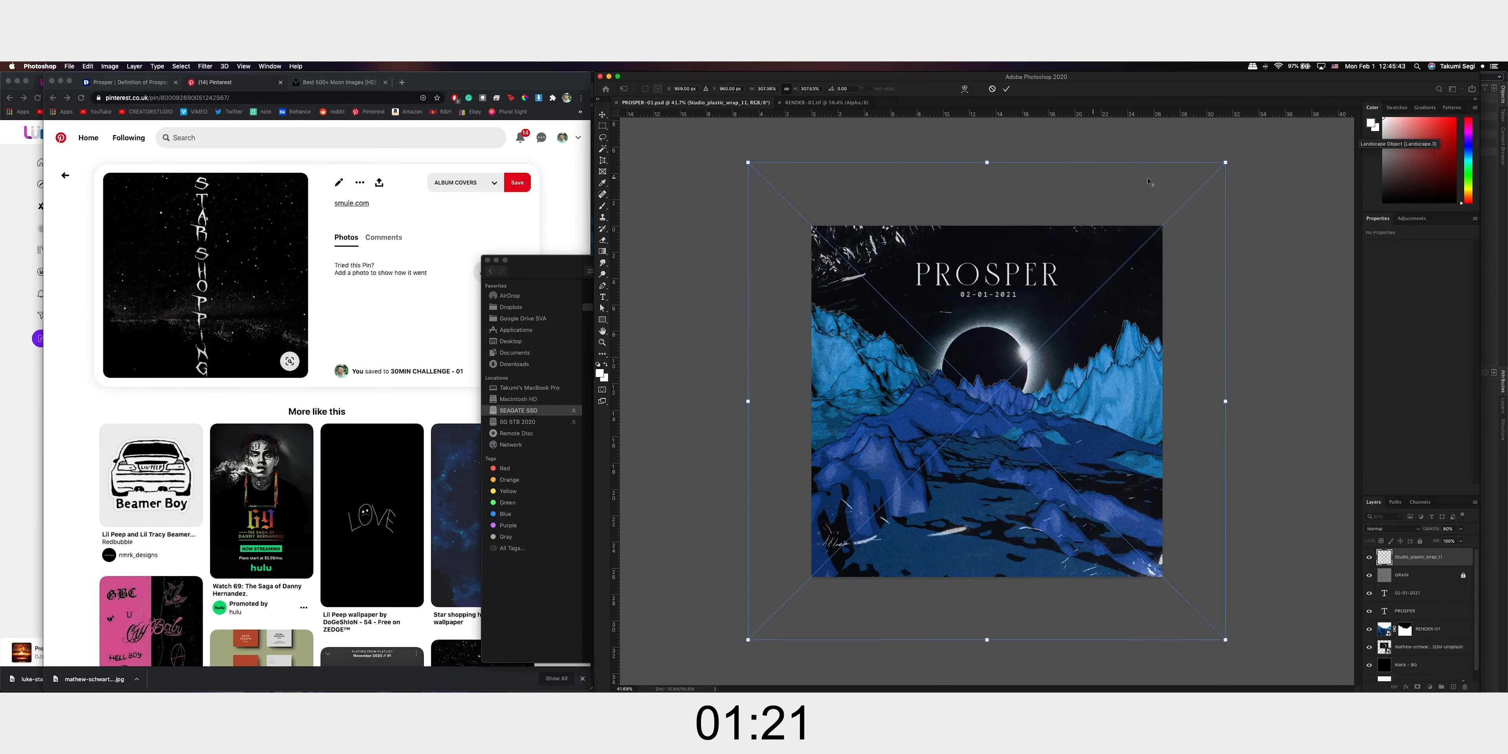
left_click_drag(1149, 181, 1205, 606, "shift")
key("Return")
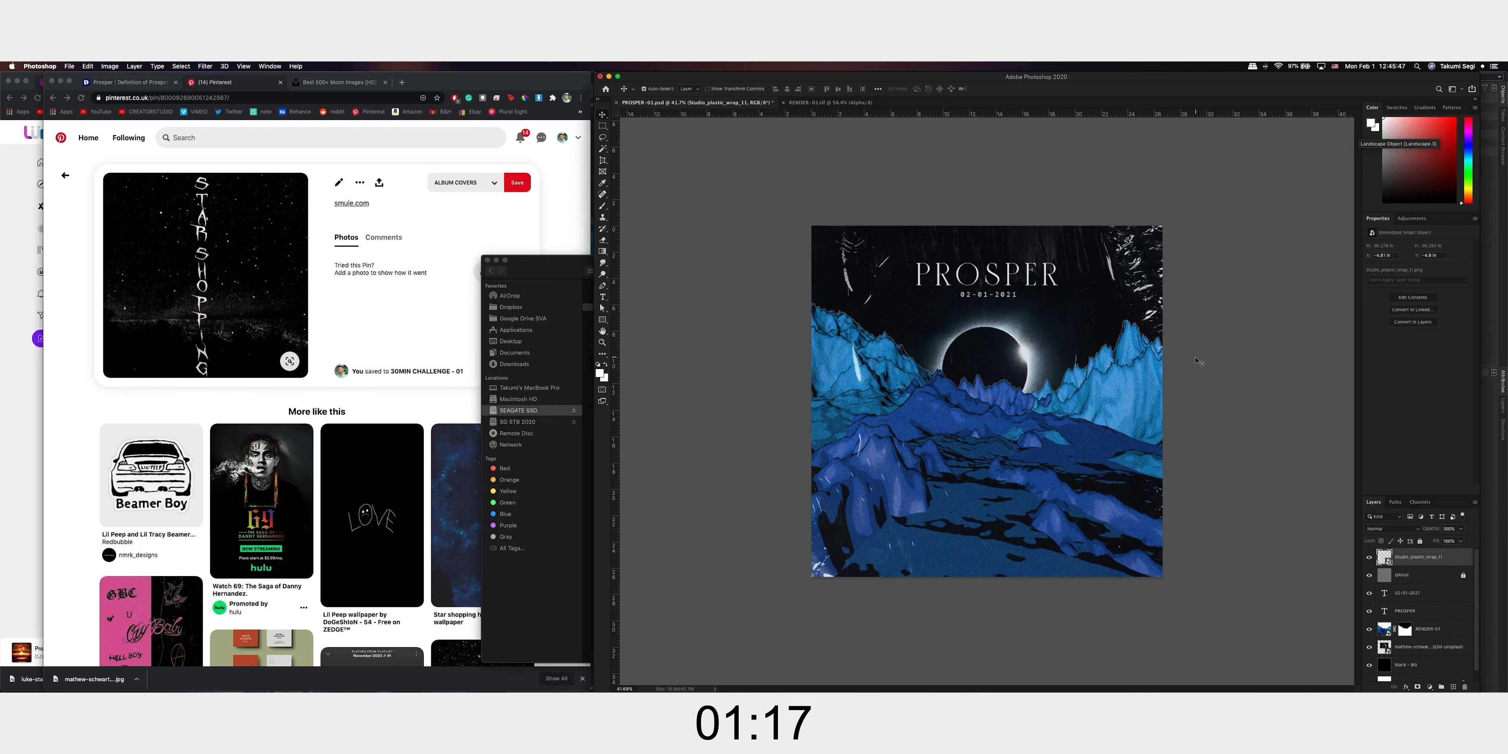
Enlarge and rotate the plastic wrap texture further, positioning it so its bright corner lies mostly off the canvas
left_click_drag(1148, 257, 1113, 246)
key("super+t")
left_click_drag(1194, 366, 1121, 393)
left_click_drag(1302, 404, 972, 619)
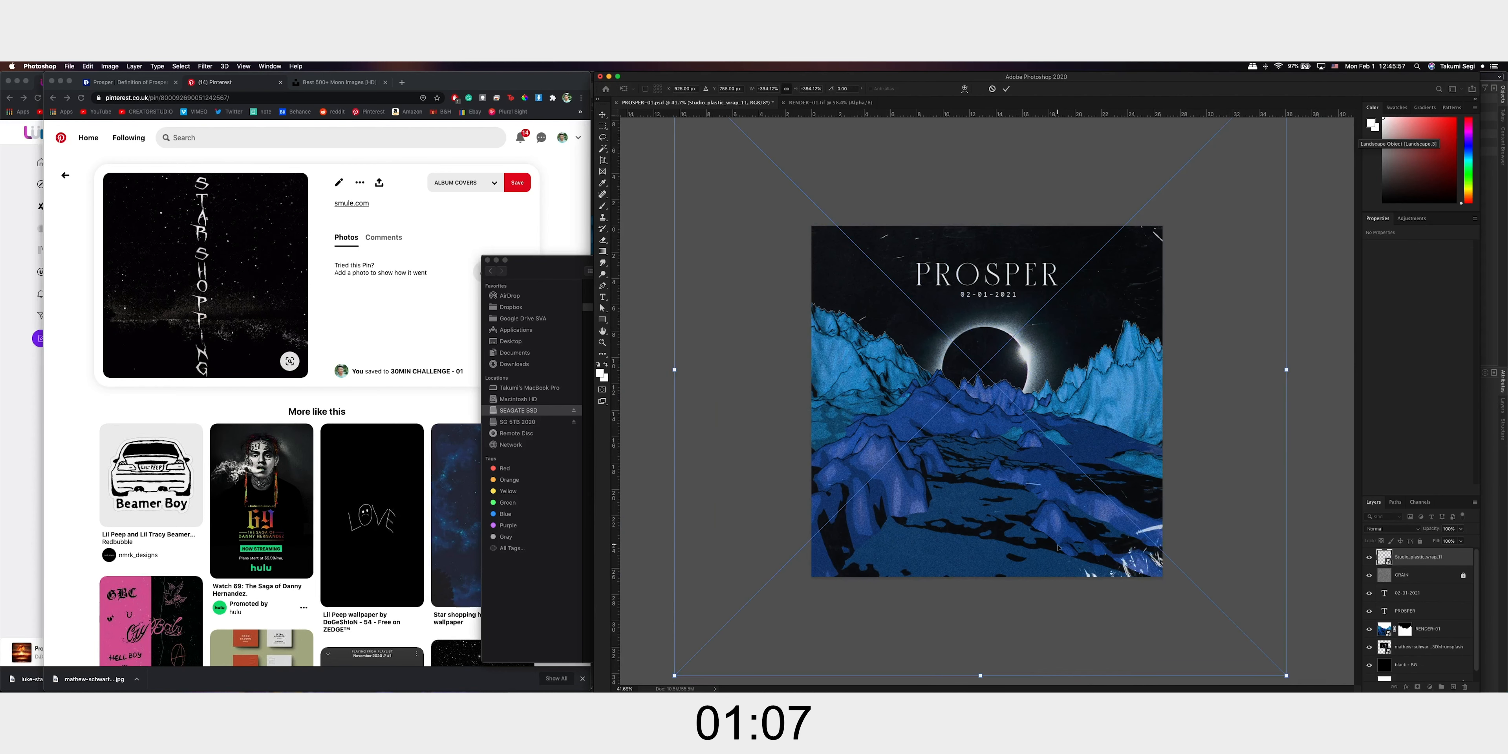
key("Return")
left_click_drag(1158, 561, 1204, 548)
Set the plastic wrap layer to Hard Light at 75% opacity and shift the texture slightly toward the upper-right corner
left_click(1393, 528)
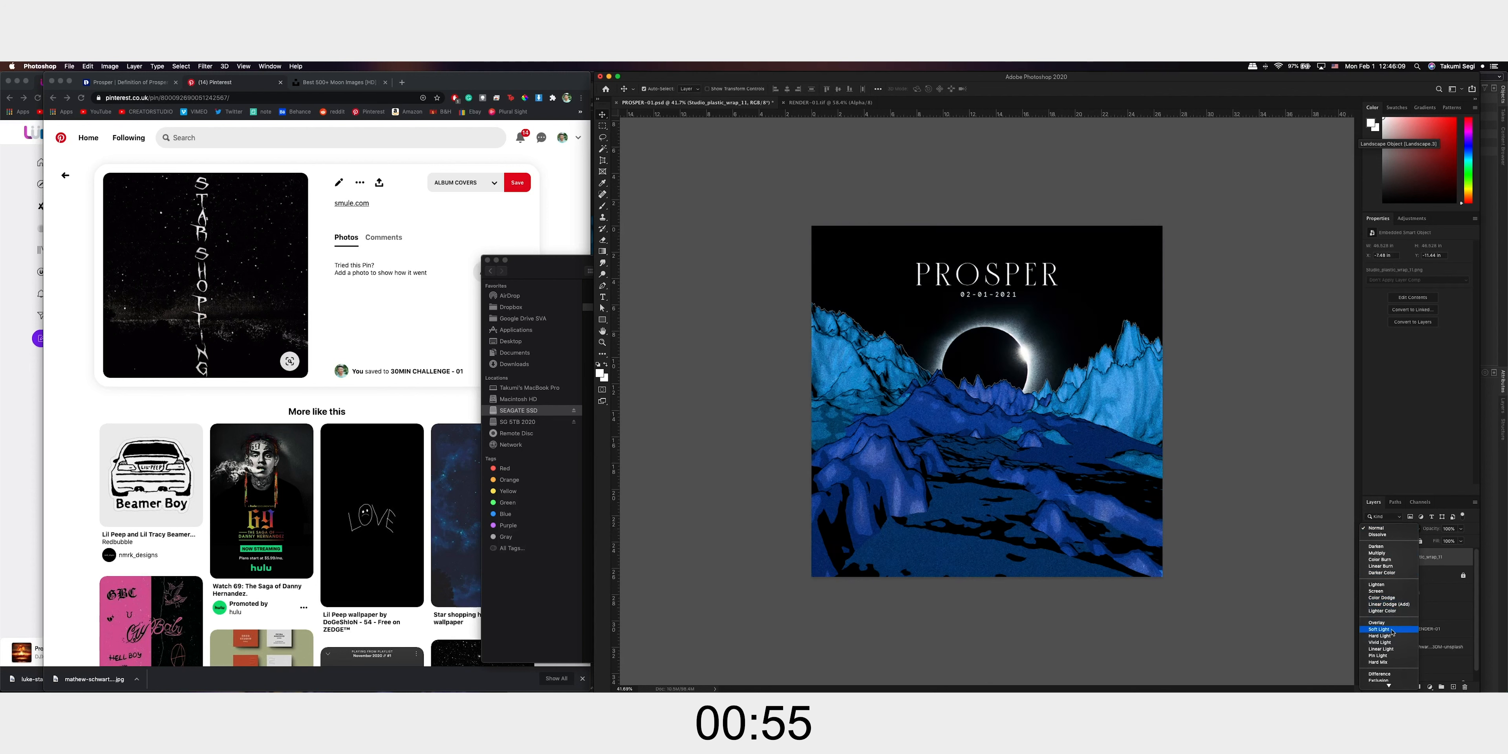
scroll(1392, 630, "down", 3)
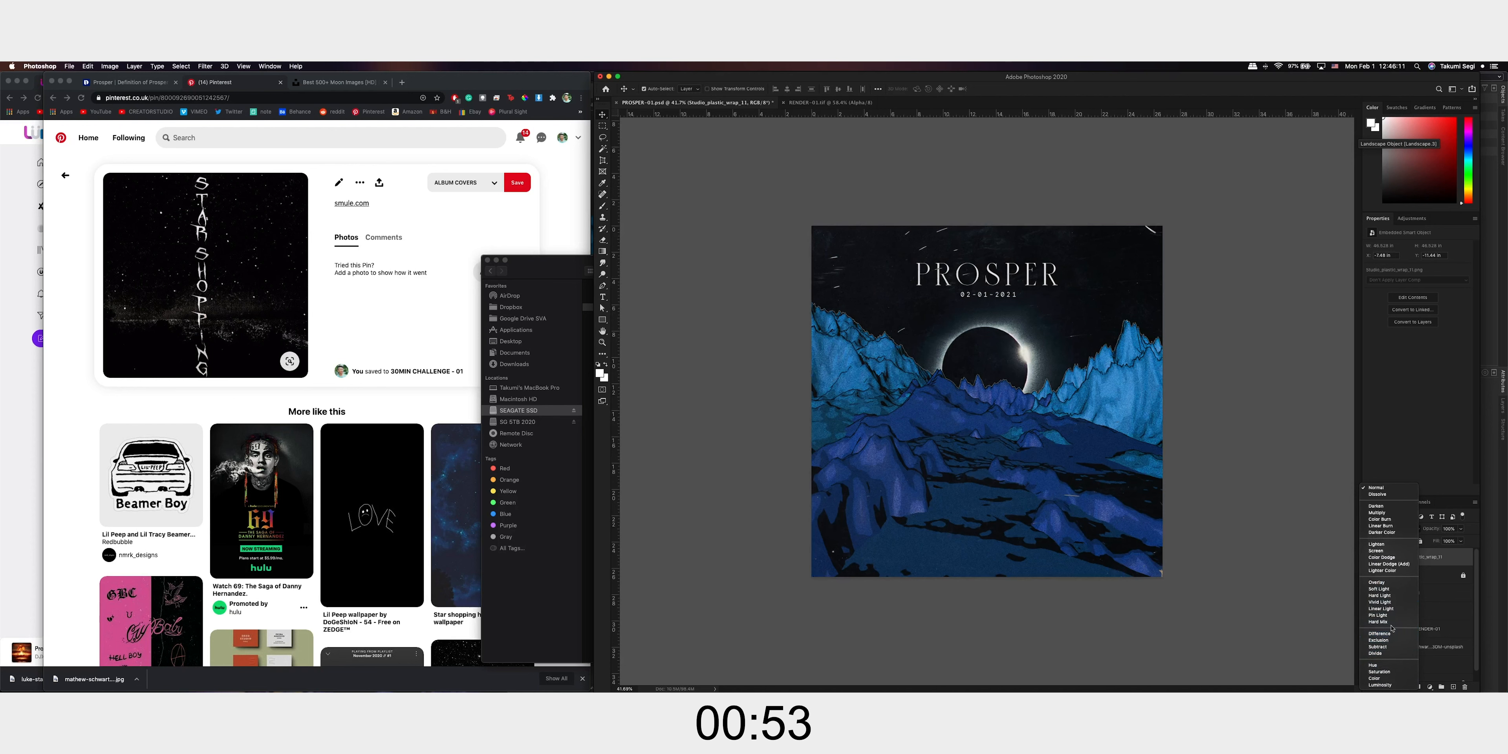
left_click(1393, 596)
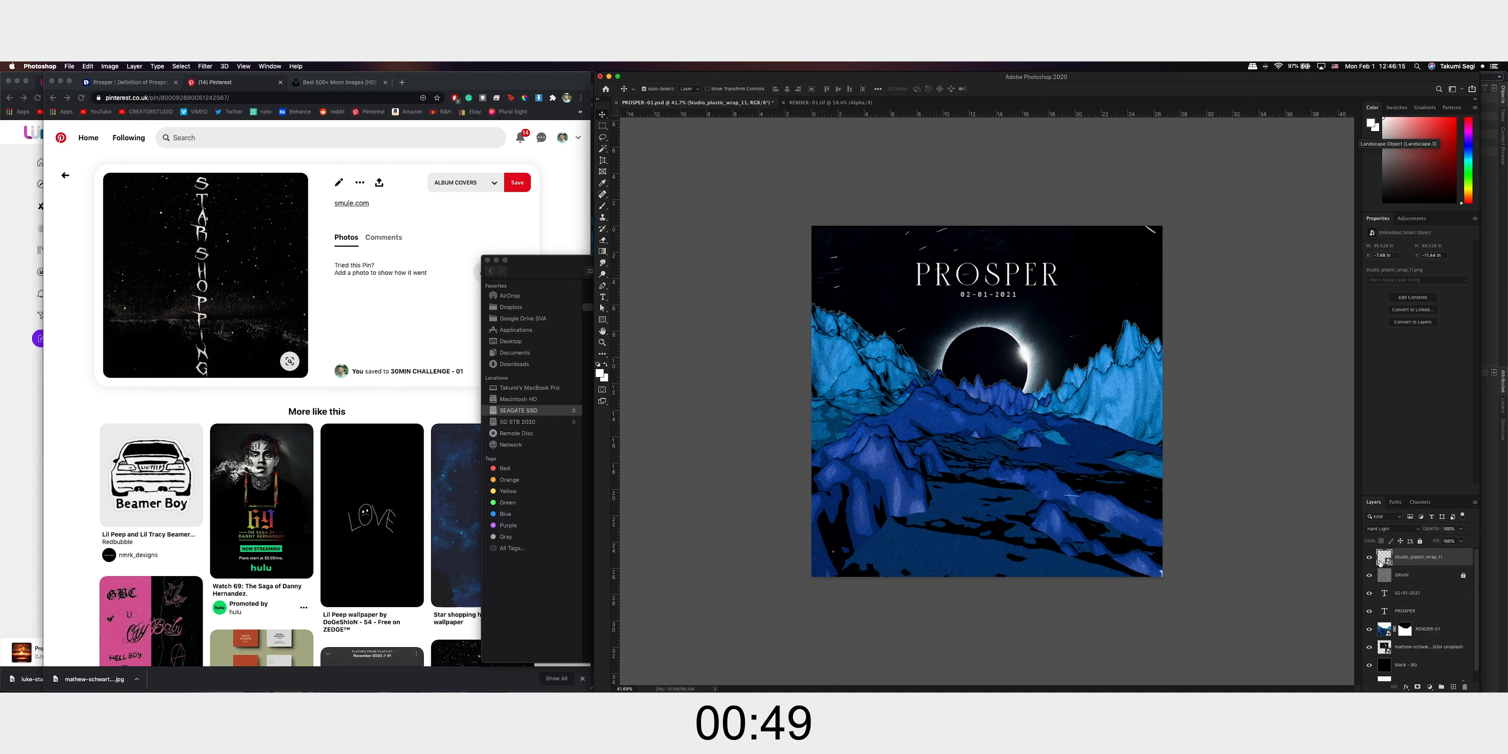
key("7")
key("5")
mouse_move(1155, 234)
left_mouse_down()
mouse_move(1177, 234)
mouse_move(1171, 220)
left_mouse_up()
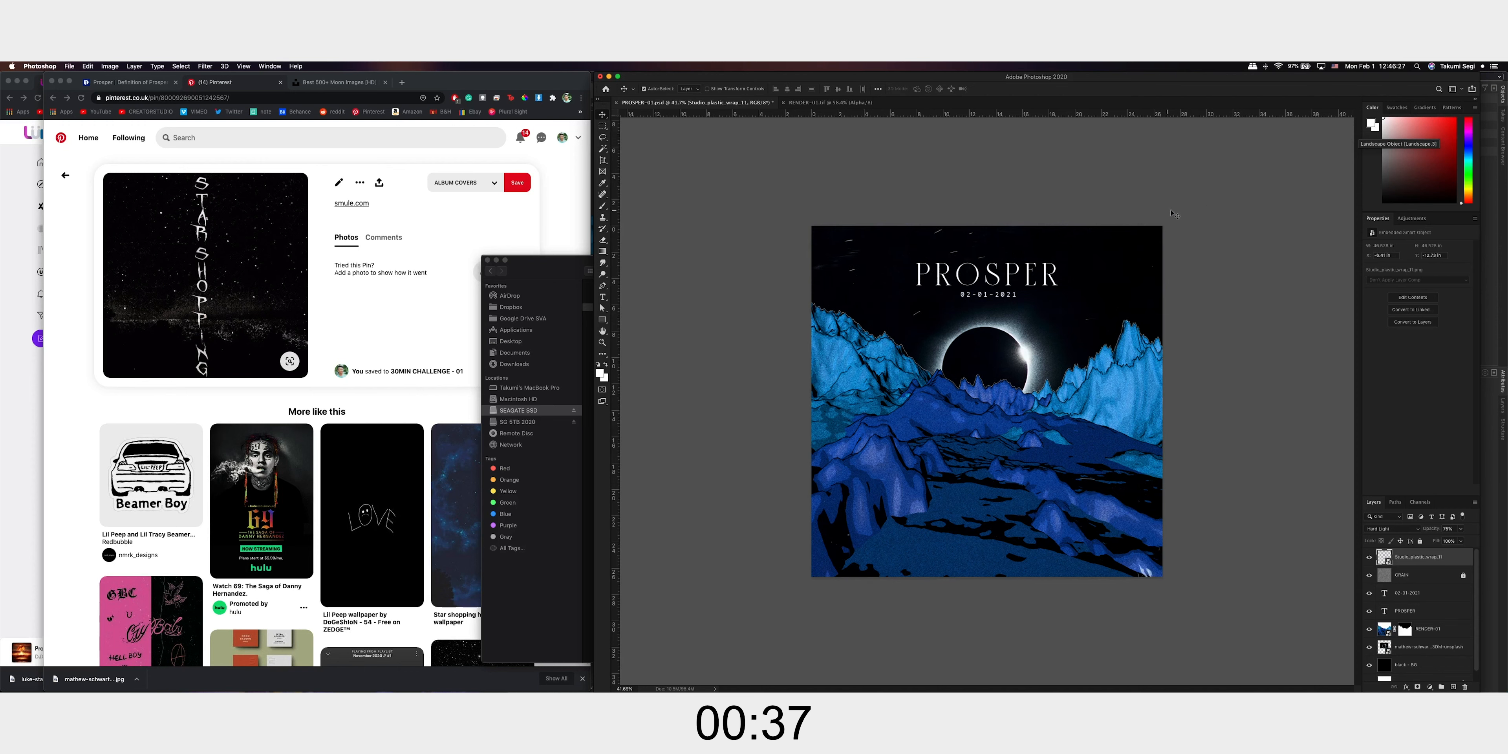
Add a new layer below GRAIN and draw a diagonal purple gradient from the artwork's upper-right corner to the eclipse
left_click(1453, 687)
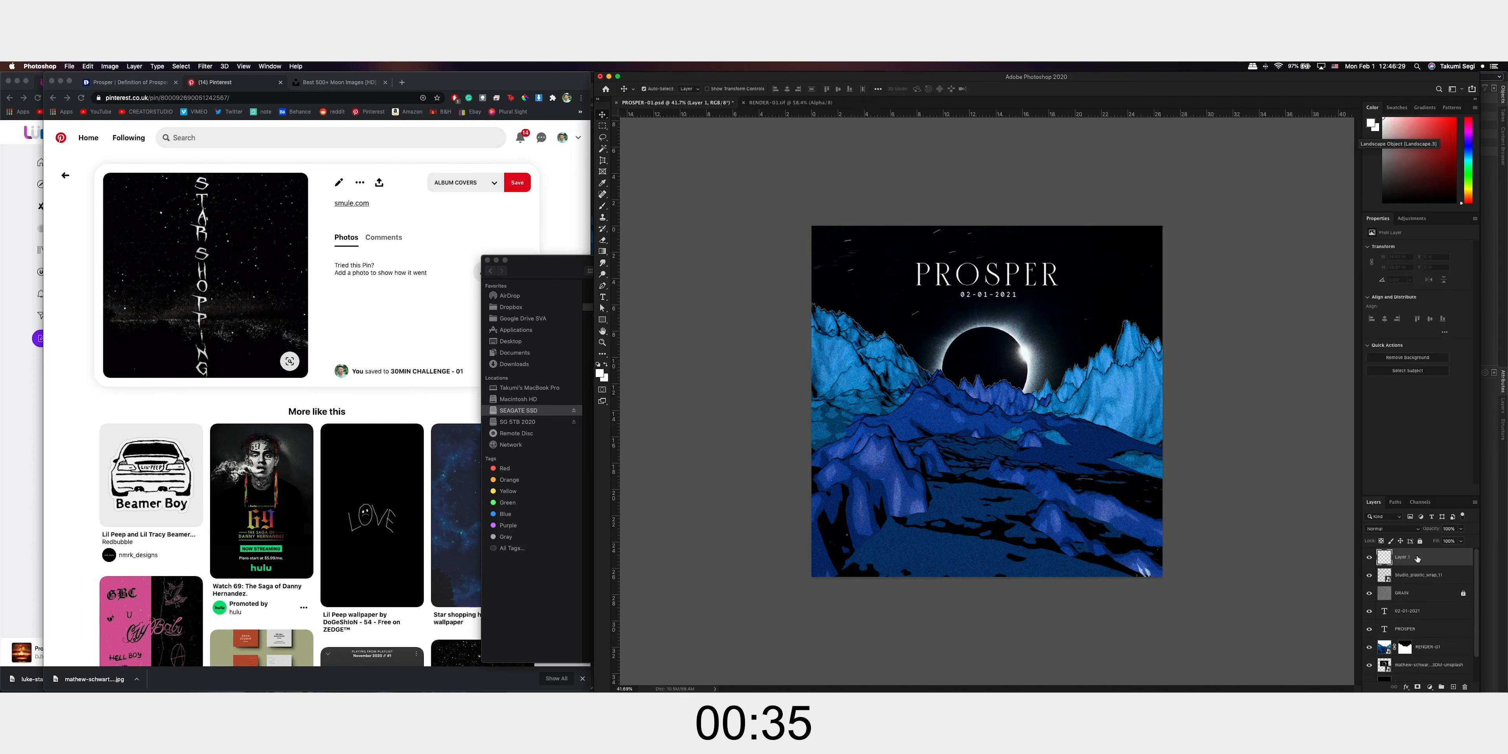
left_click_drag(1406, 557, 1412, 604)
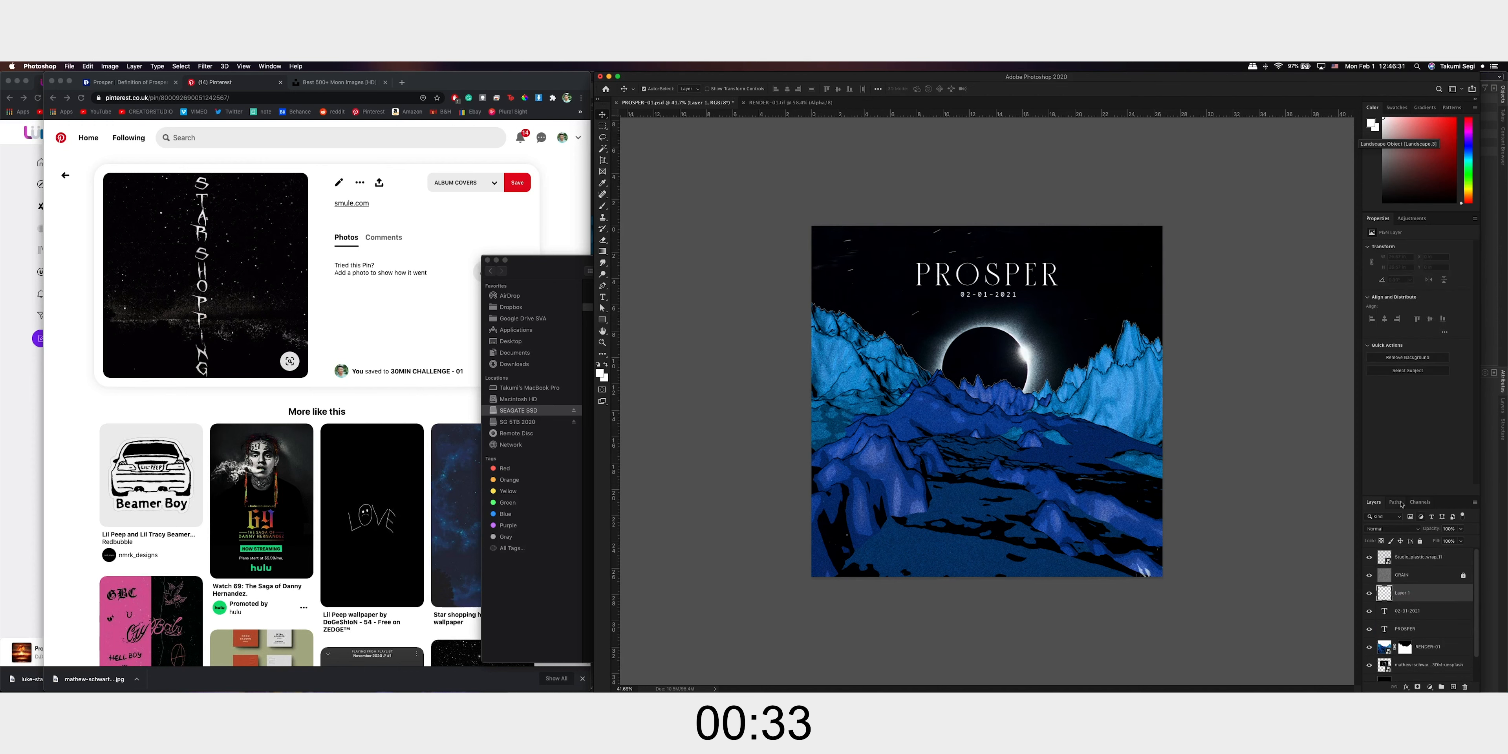
key("g")
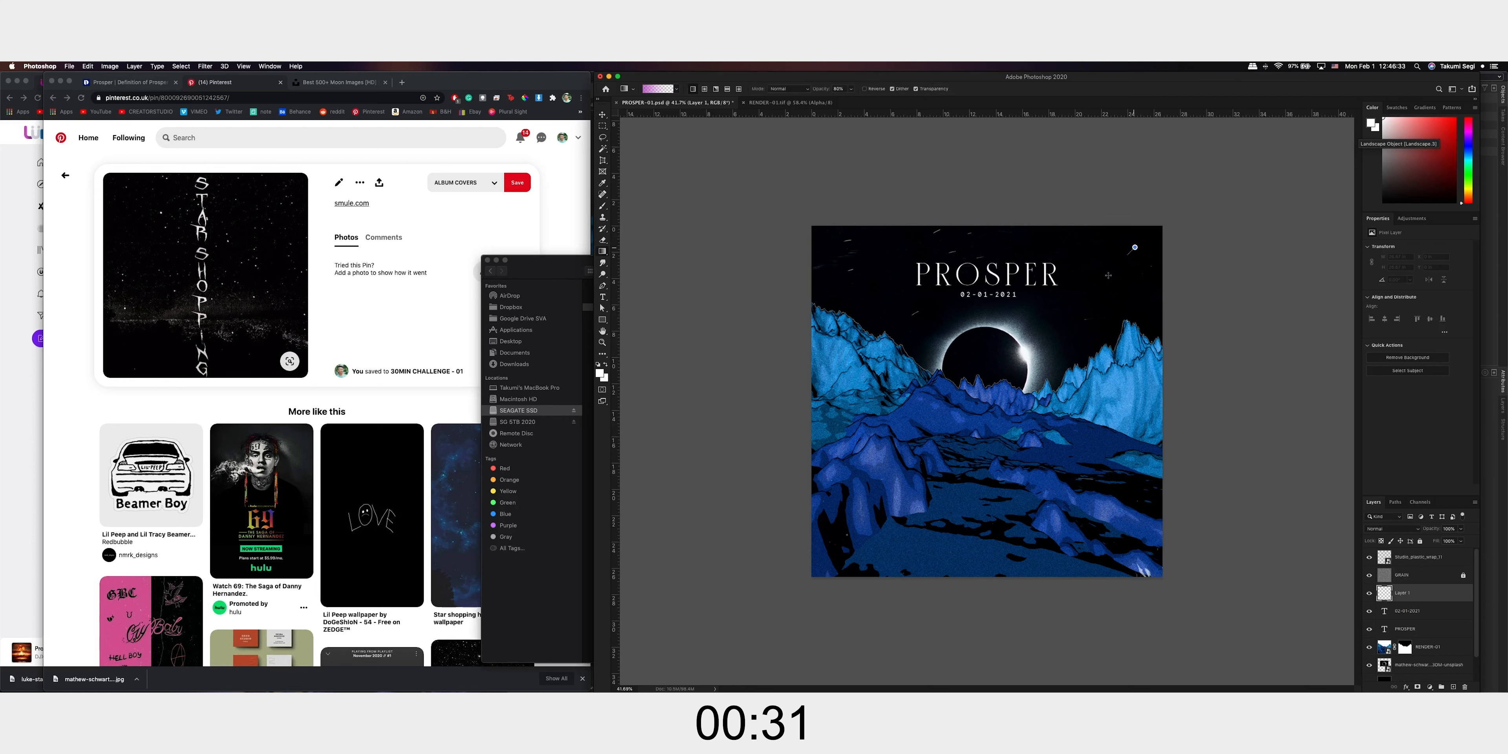
left_click_drag(1112, 226, 1092, 336)
key("super+z")
left_click_drag(1134, 182, 982, 375)
left_click(1423, 611)
left_click(1427, 626, "shift")
left_click(1428, 612)
double_click(1431, 595)
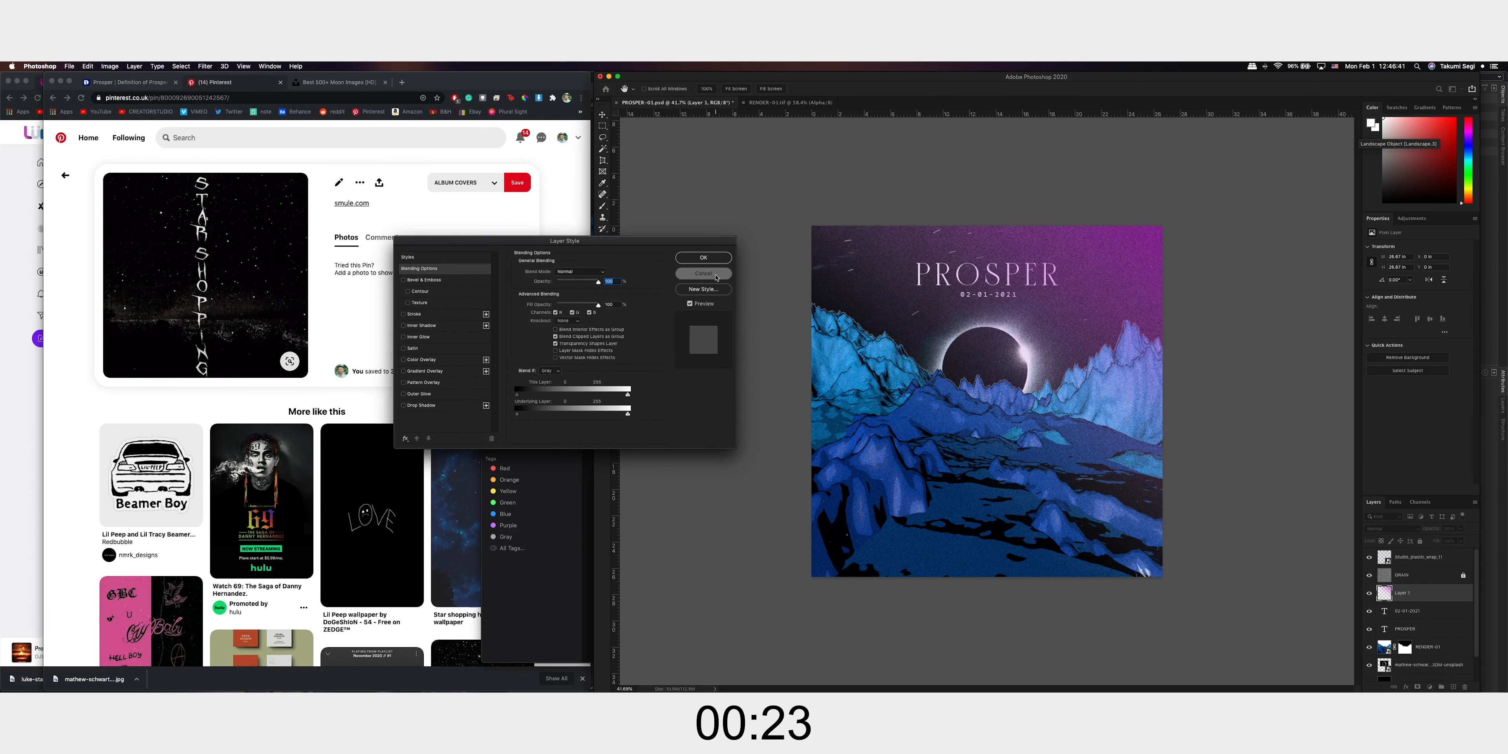
left_click(703, 274)
Move the purple gradient layer below the PROSPER text layer and rename it "gradient"
left_click_drag(1431, 593, 1405, 637)
double_click(1400, 629)
type("gradien")
key("Return")
Lower the gradient layer's opacity to 25% and return to the Move tool
left_click(1447, 529)
type("34")
key("Return")
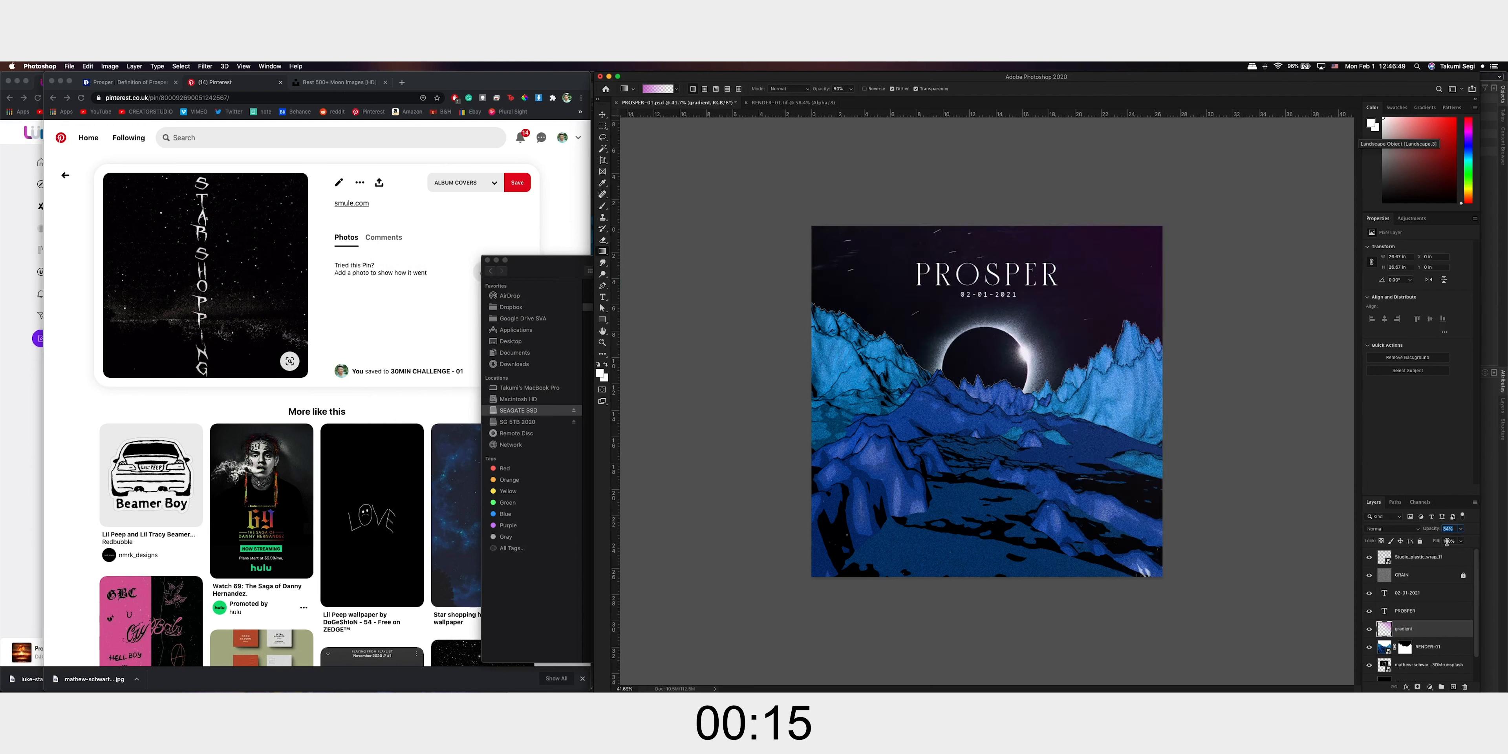
type("25")
type("v")
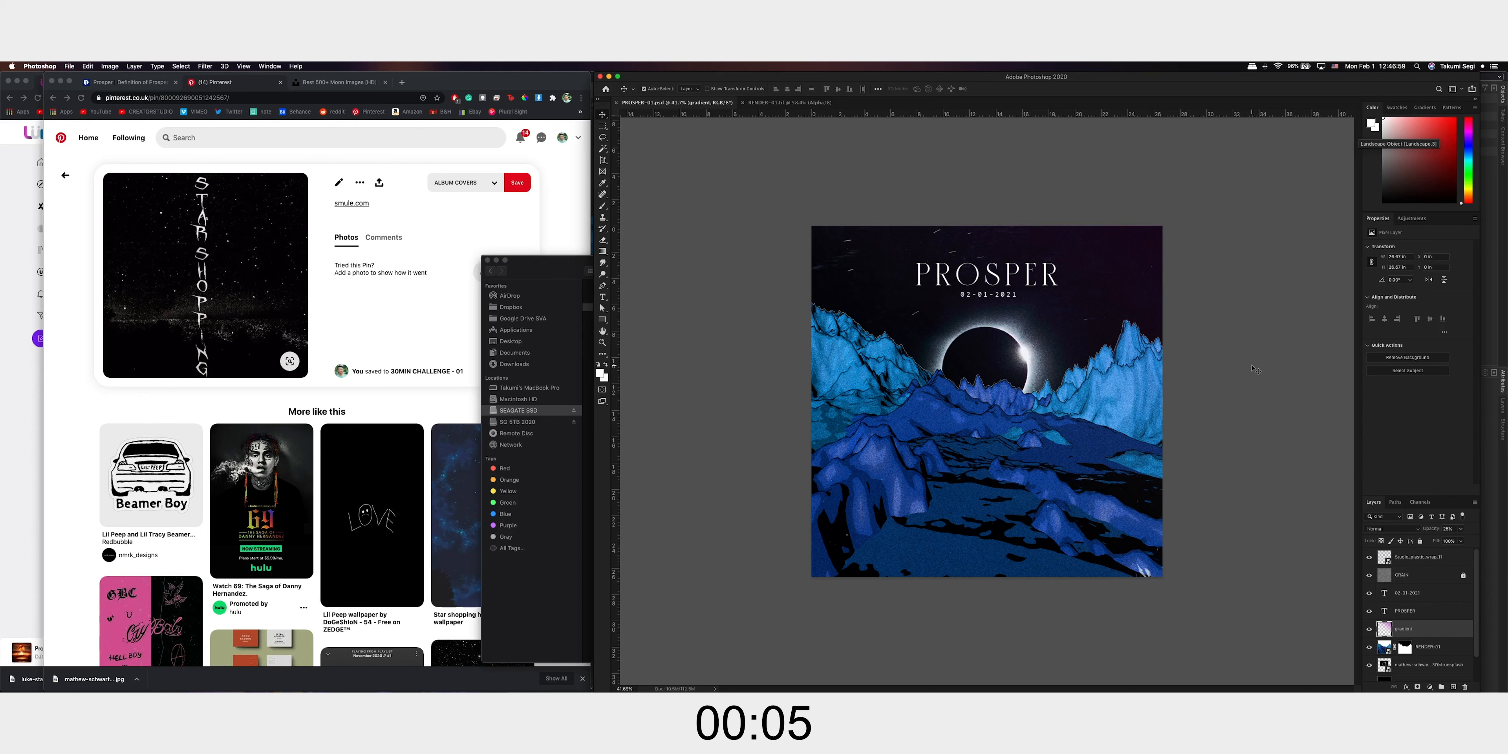
Export the artwork as a JPG at 100% quality and 1920 × 1920 px, proceeding to the choice of save location
left_click(1417, 557)
left_click(68, 66)
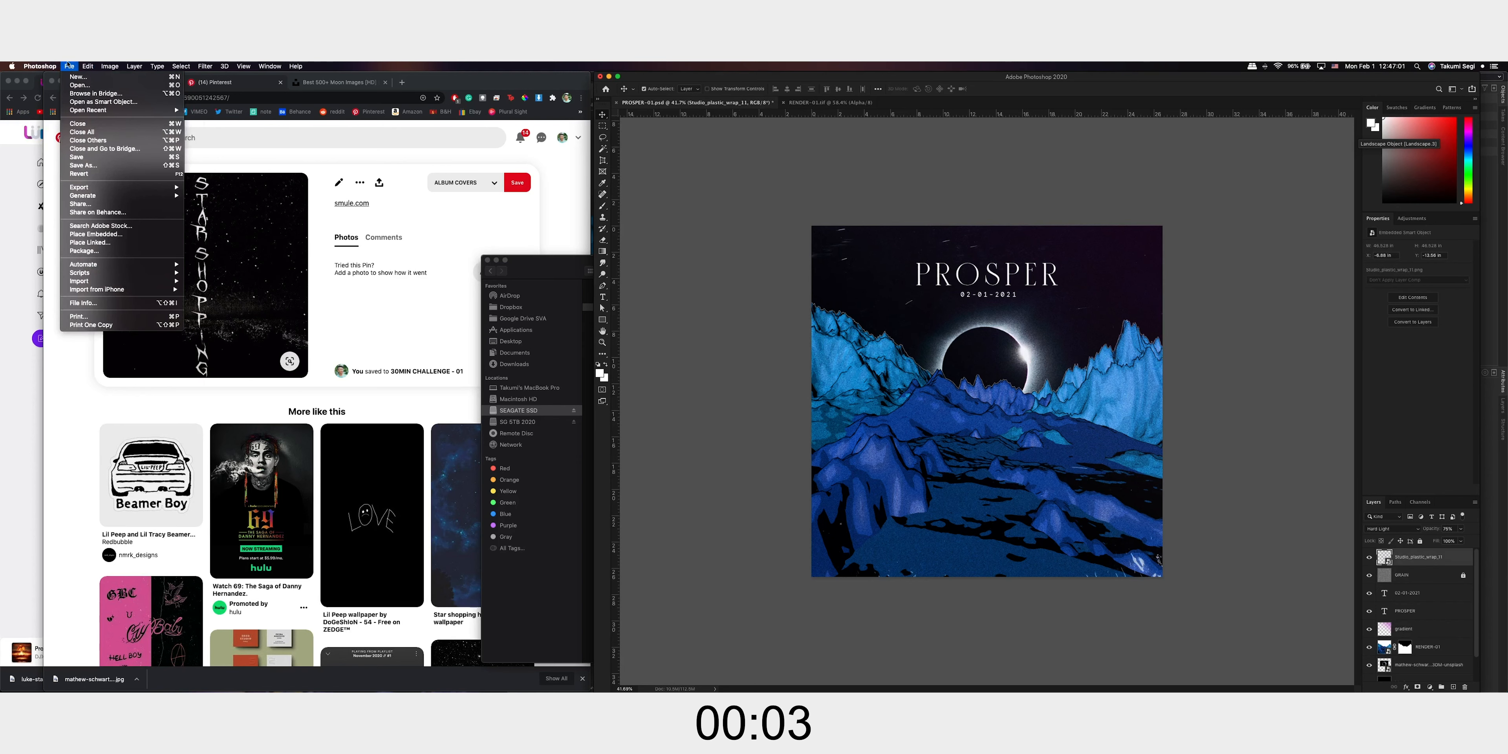
mouse_move(94, 187)
left_click(213, 196)
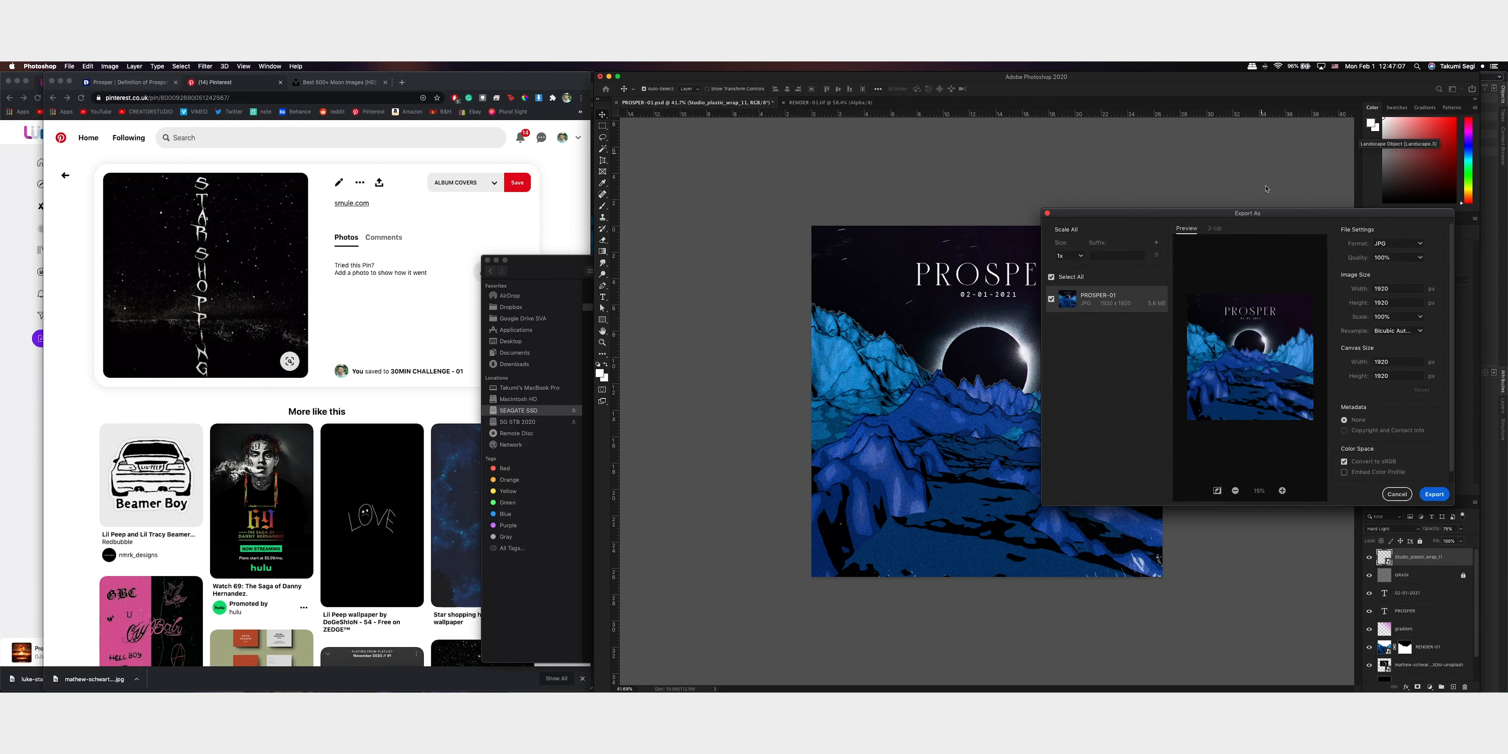
left_click(1446, 499)
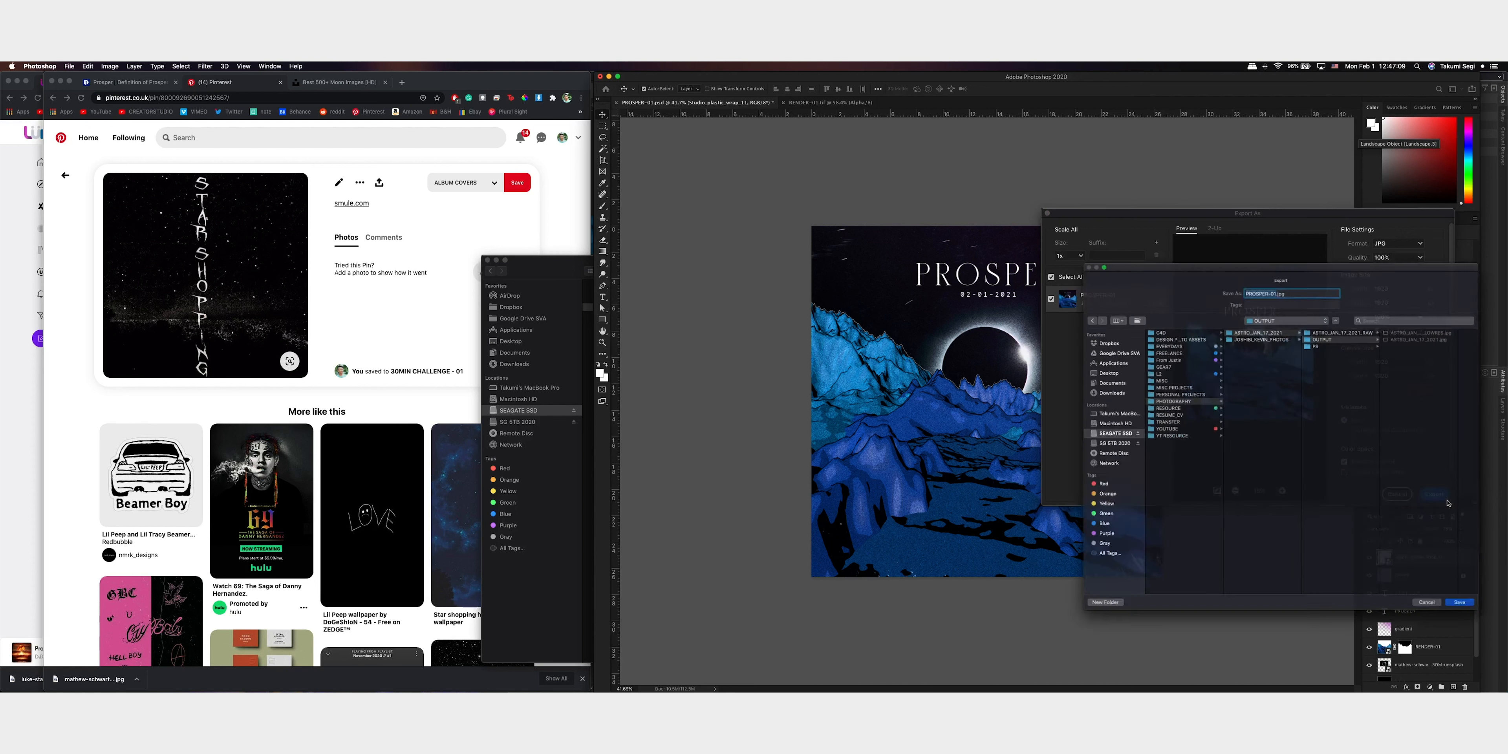